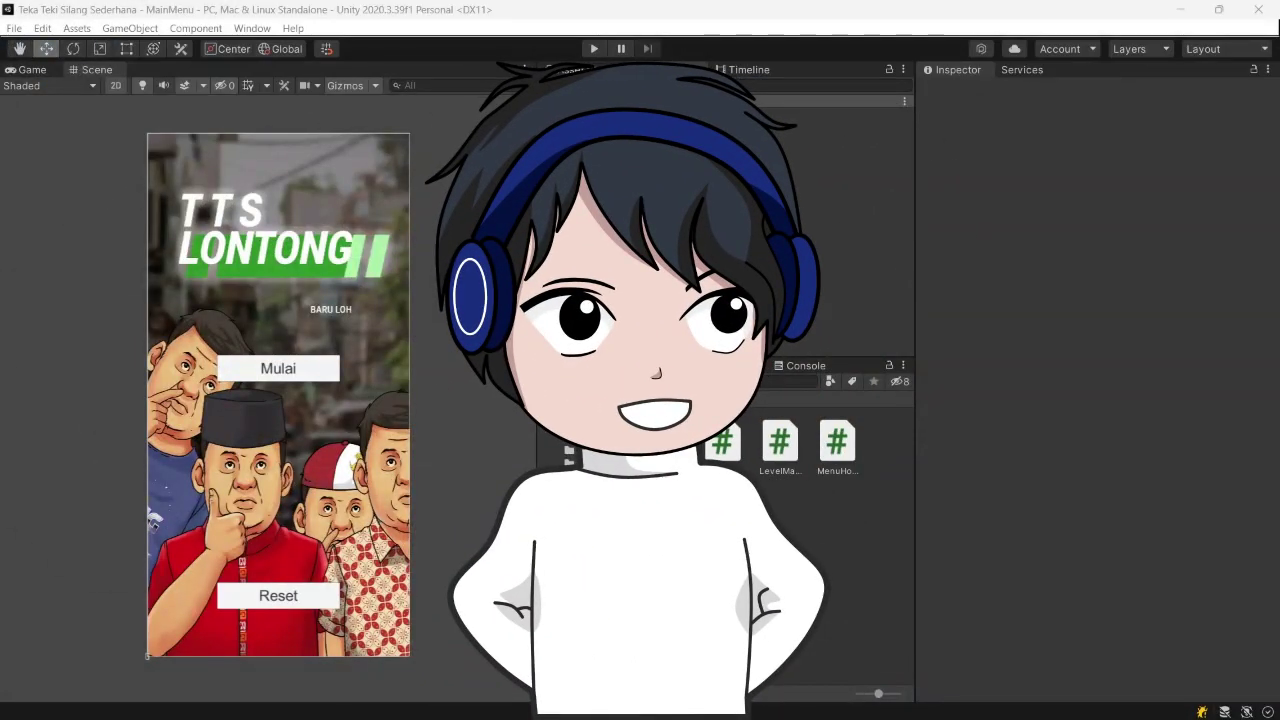
- Zoom the MainMenu scene in and out, then bring up the Instagram chat in Chrome
scroll(296, 350, up, 1)
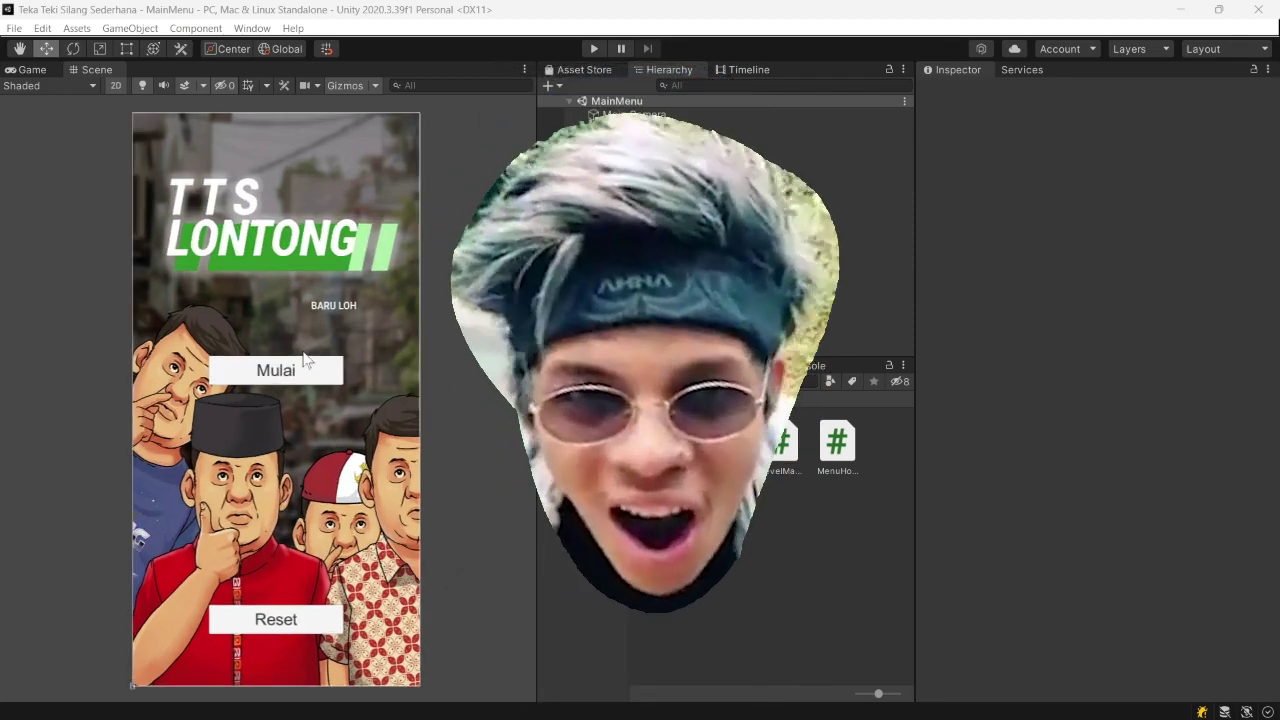
scroll(348, 357, down, 1)
scroll(378, 363, up, 1)
scroll(379, 362, down, 1)
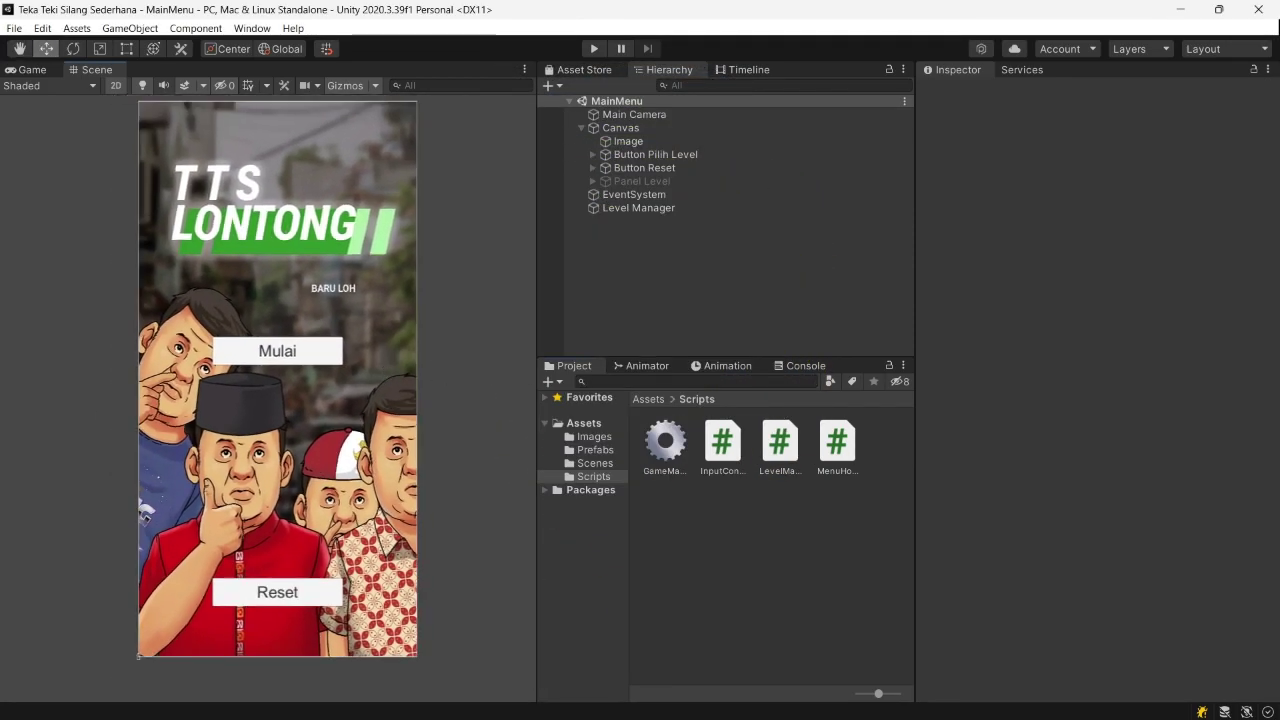
mouse_move(766, 705)
click(622, 700)
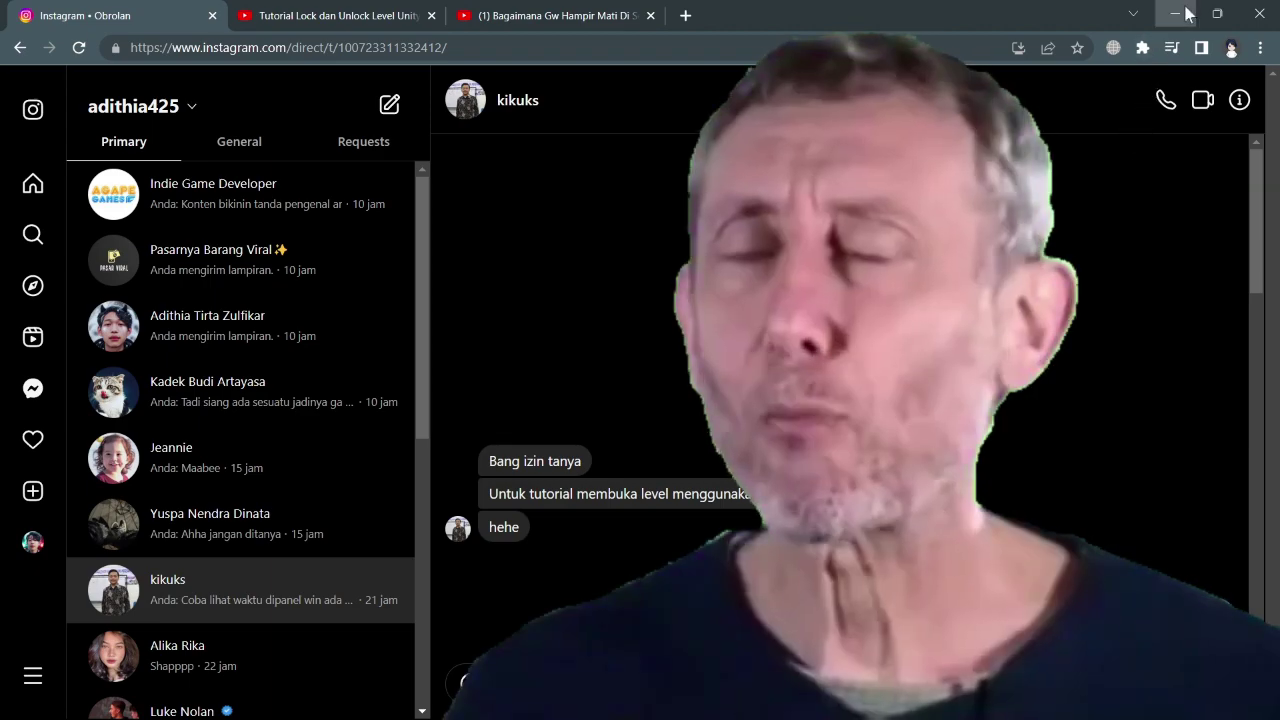
- Minimize Chrome to get back to the Unity MainMenu scene
click(1185, 10)
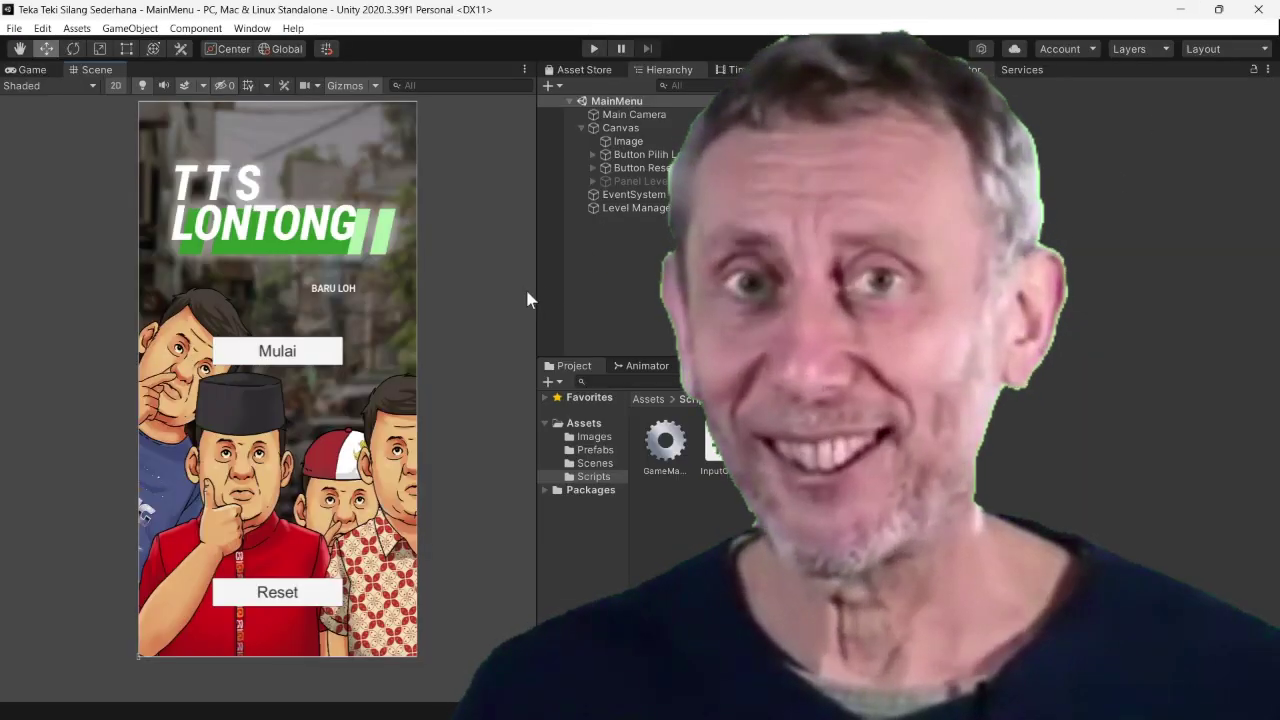
- Reframe the Canvas view and select the inactive Panel Level object in the Hierarchy
scroll(463, 298, down, 1)
scroll(455, 300, up, 2)
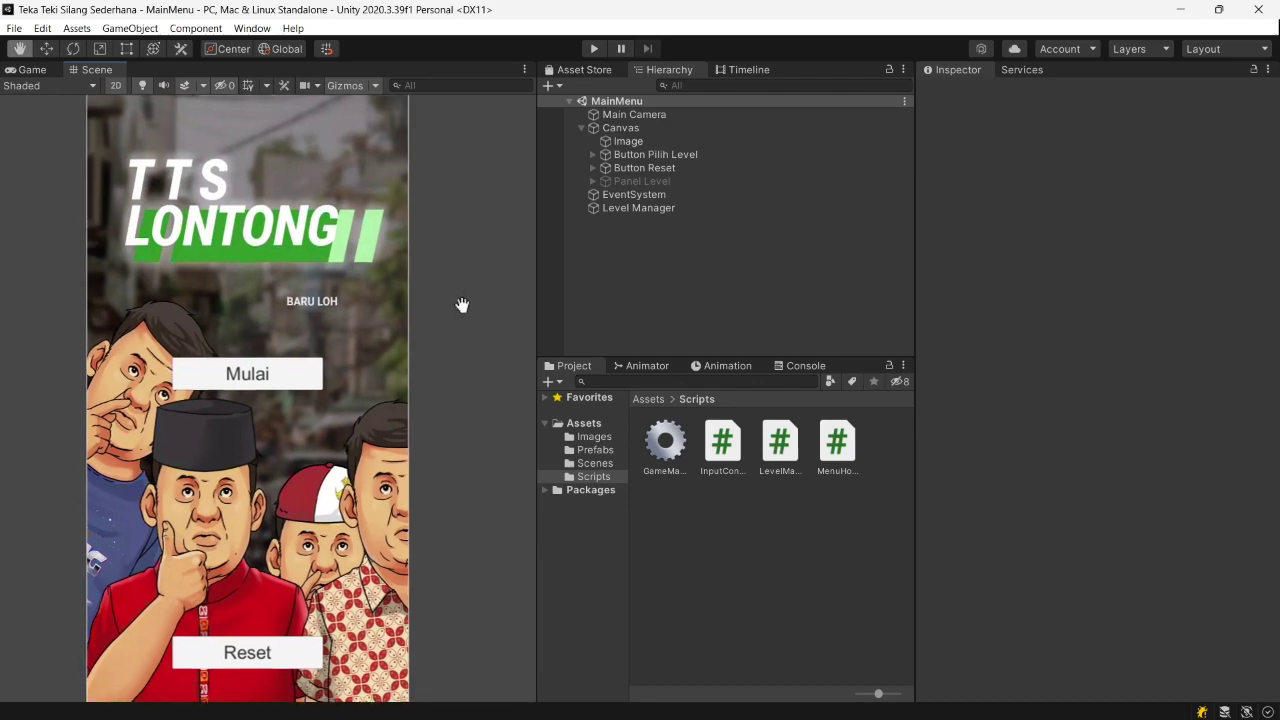
scroll(451, 298, down, 1)
middle_drag(453, 304, 471, 300)
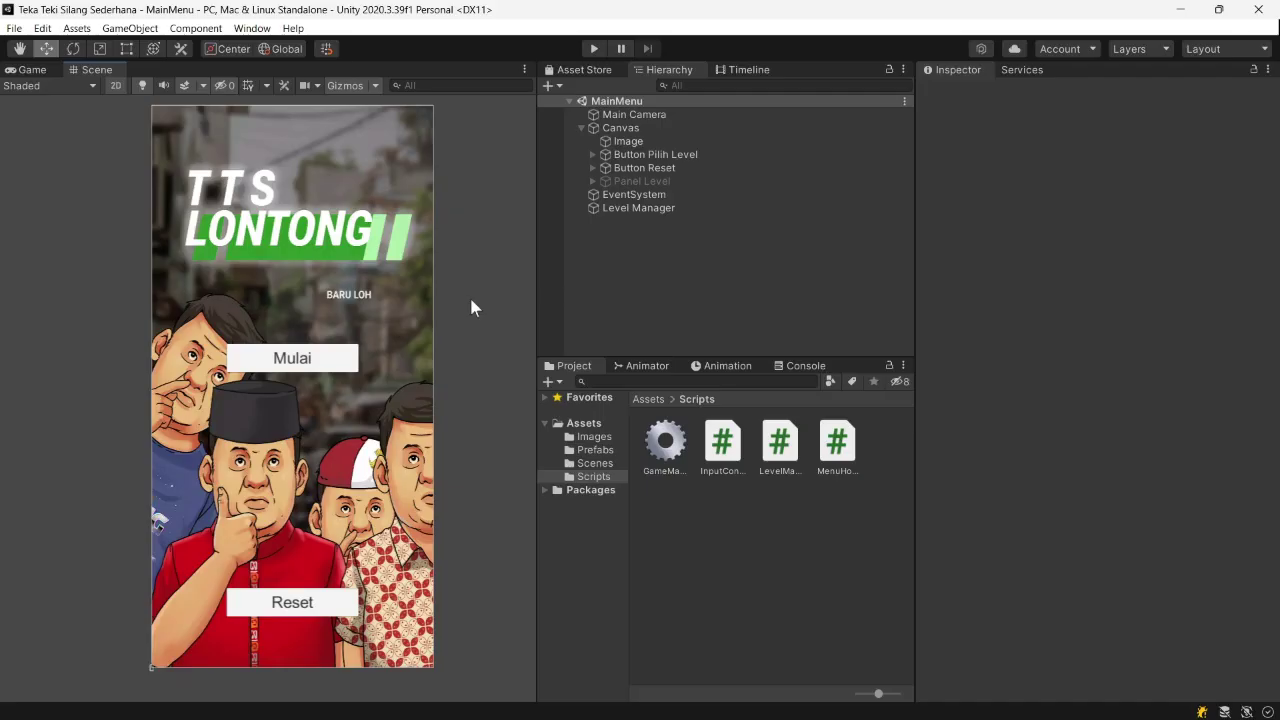
scroll(469, 303, up, 1)
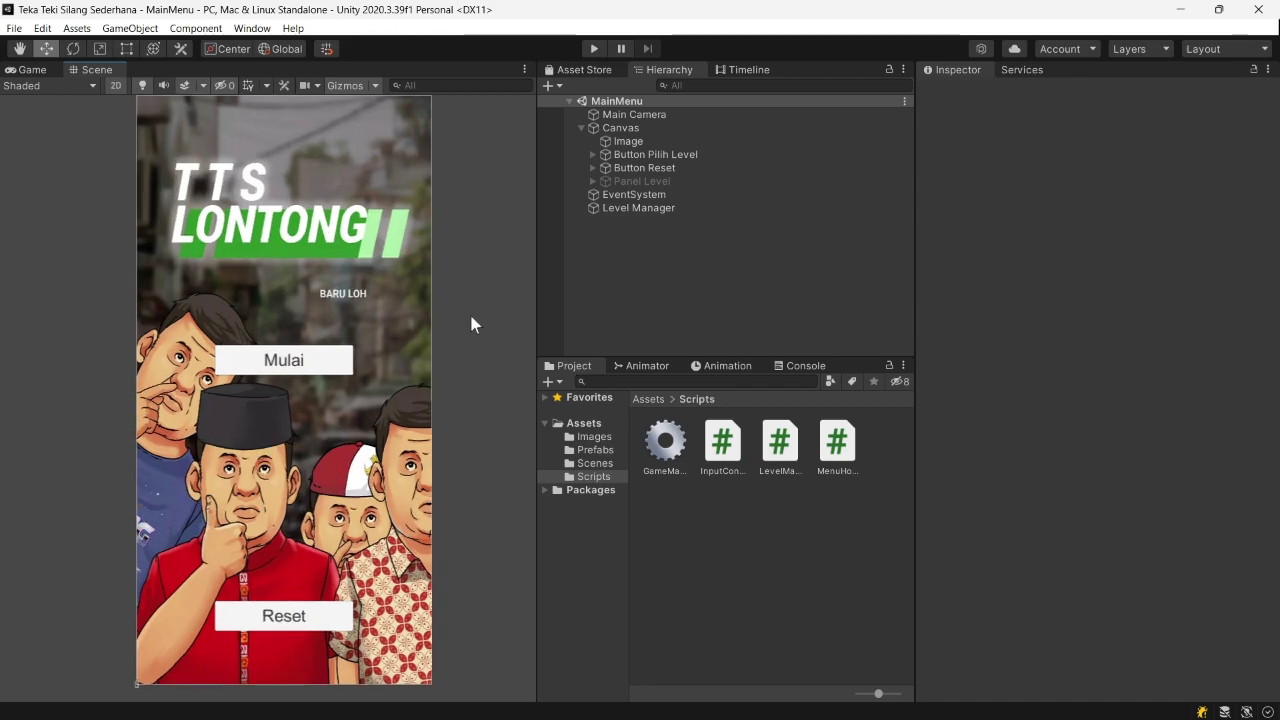
scroll(469, 311, down, 2)
middle_drag(469, 311, 471, 327)
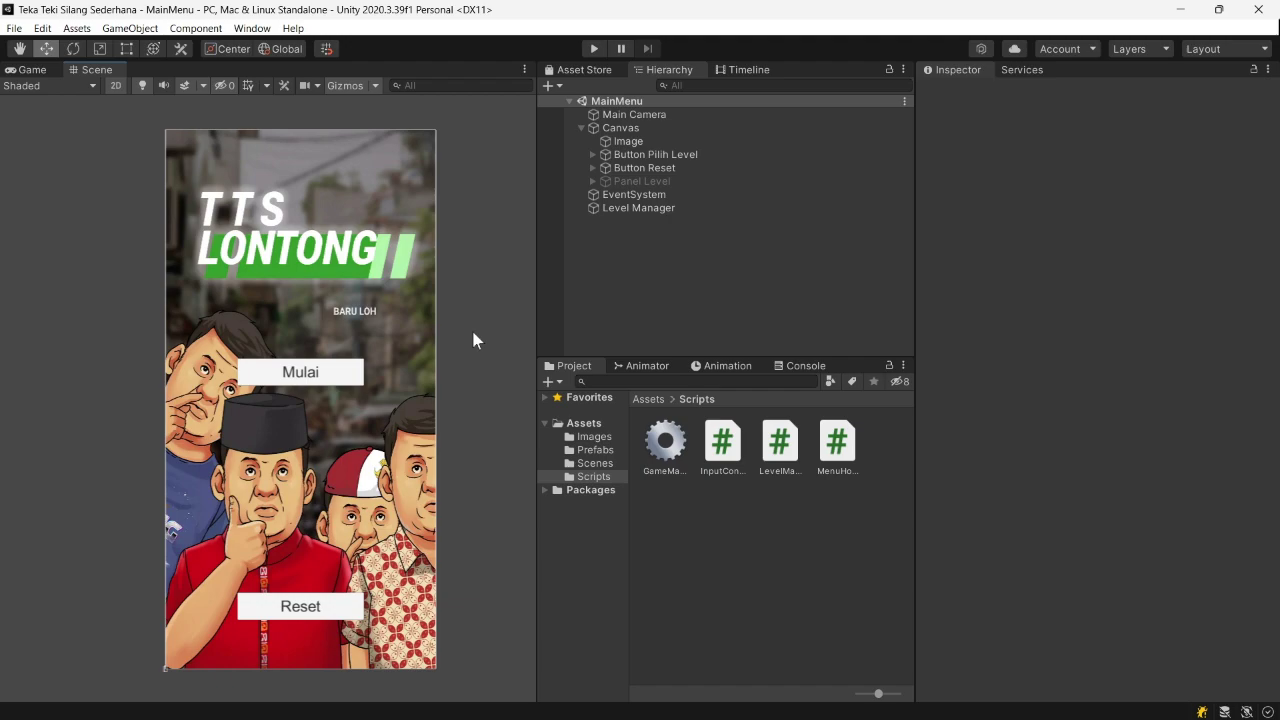
scroll(503, 350, up, 1)
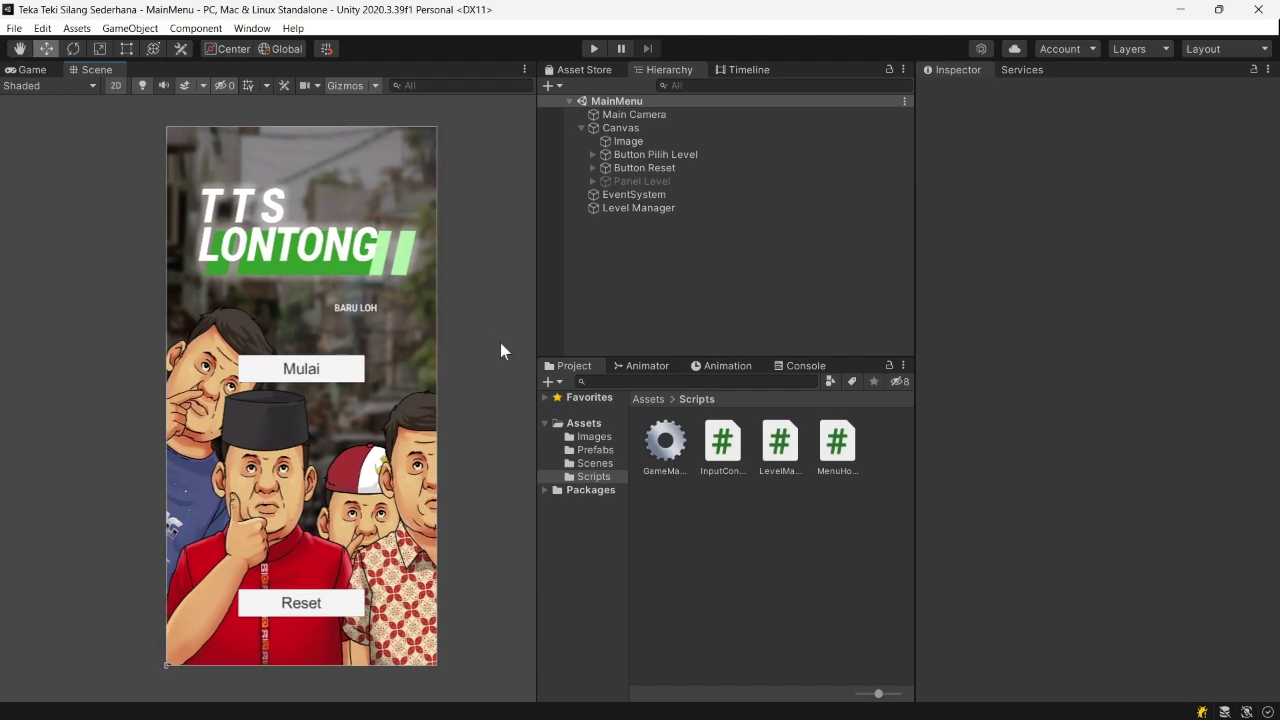
scroll(500, 342, up, 1)
click(635, 183)
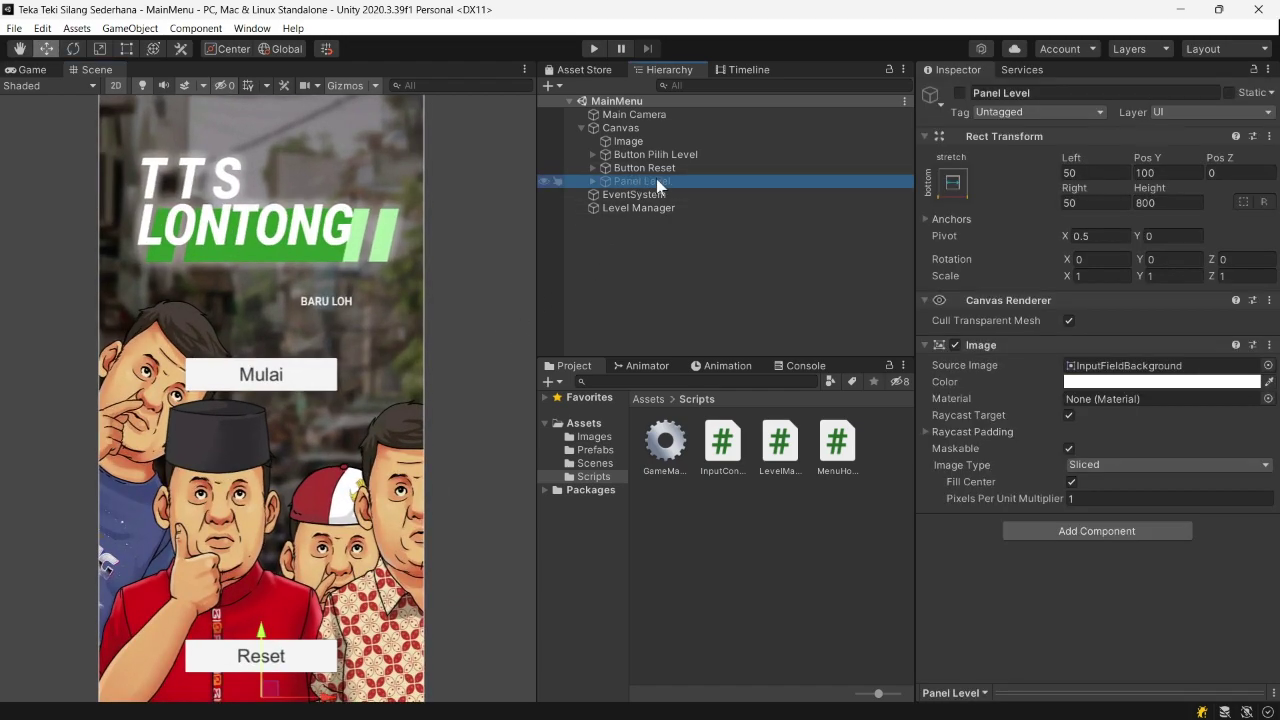
- Activate Panel Level to show the Pilih Level panel with Kembali and level buttons 1–4
click(960, 92)
scroll(449, 365, down, 2)
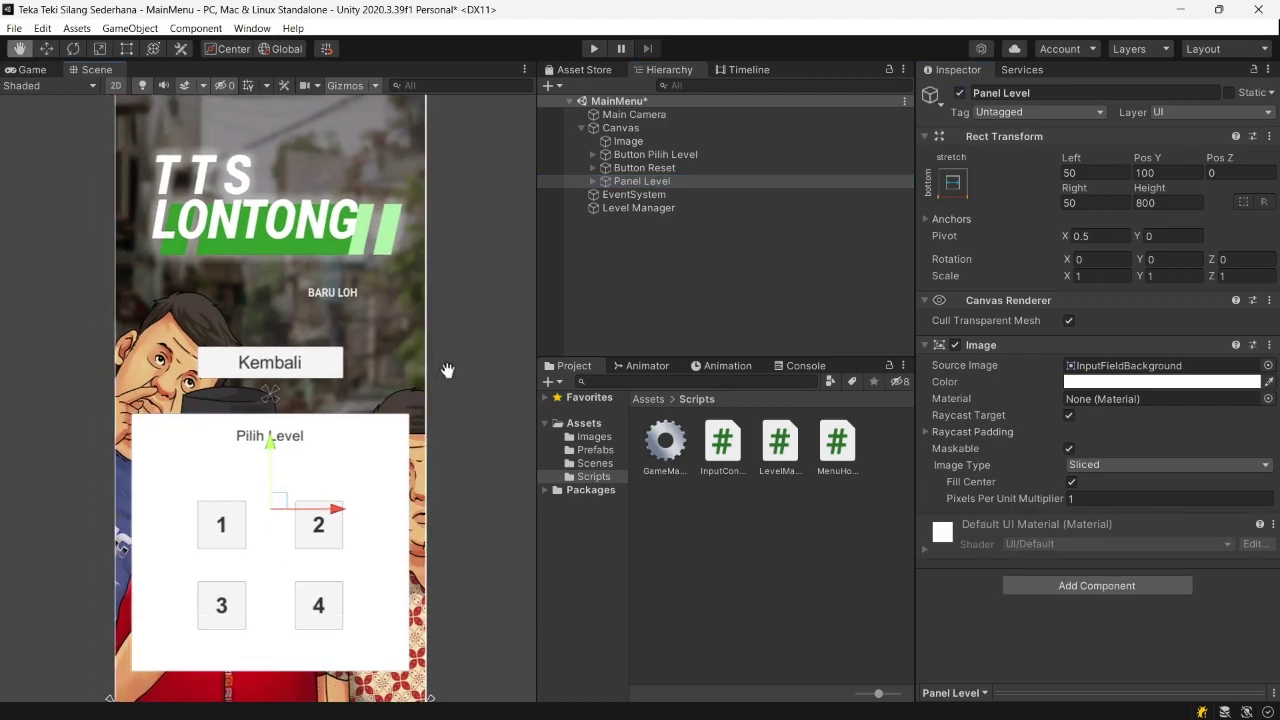
scroll(449, 354, up, 1)
scroll(440, 371, down, 1)
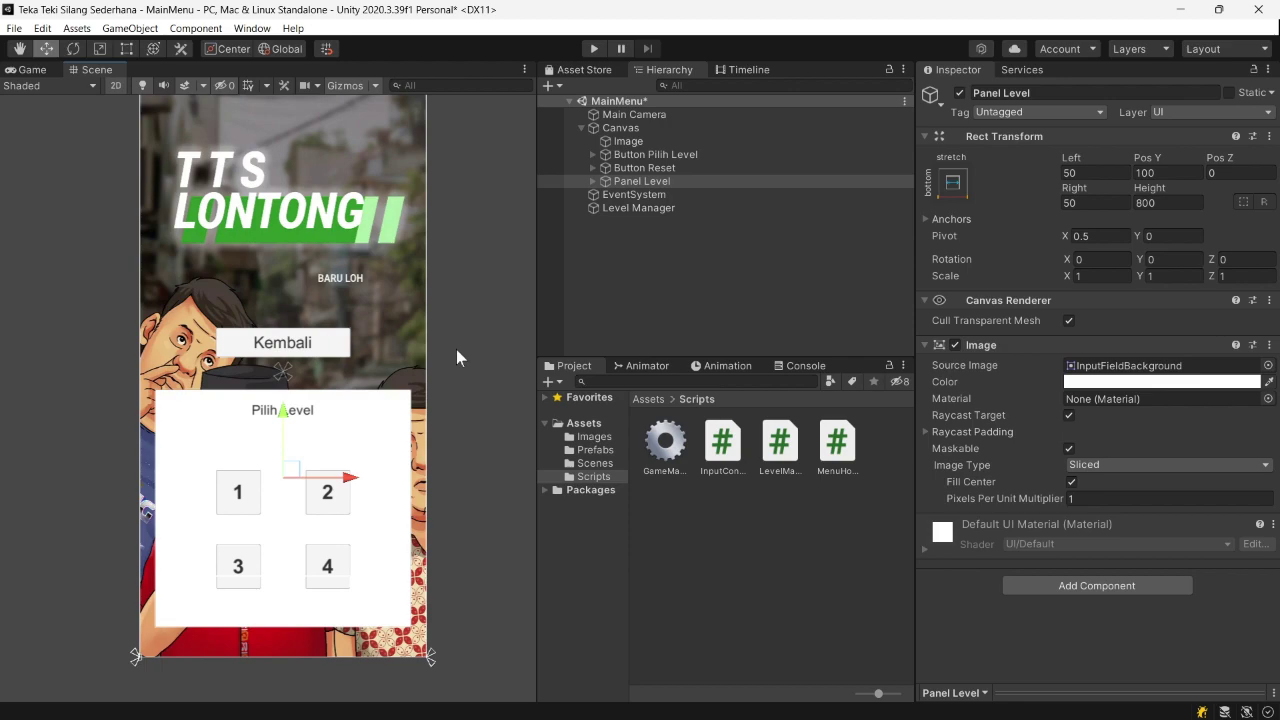
middle_drag(419, 339, 417, 361)
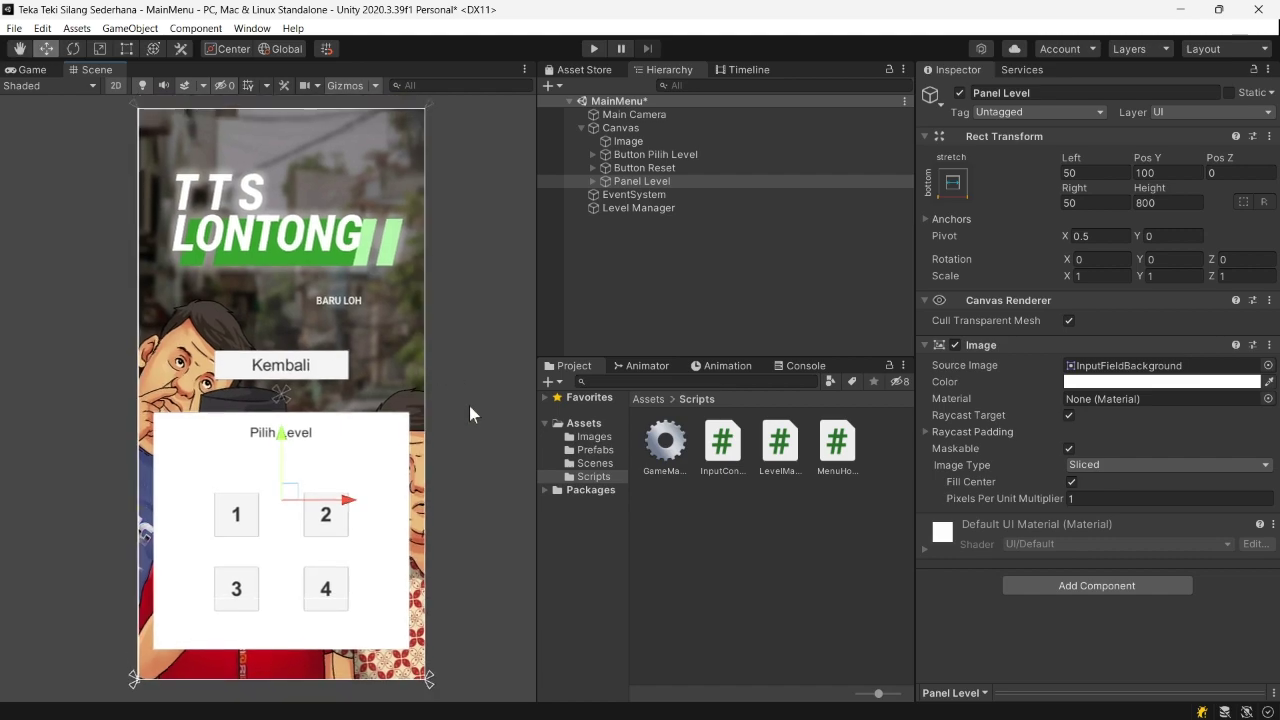
scroll(469, 407, down, 1)
middle_drag(469, 408, 493, 417)
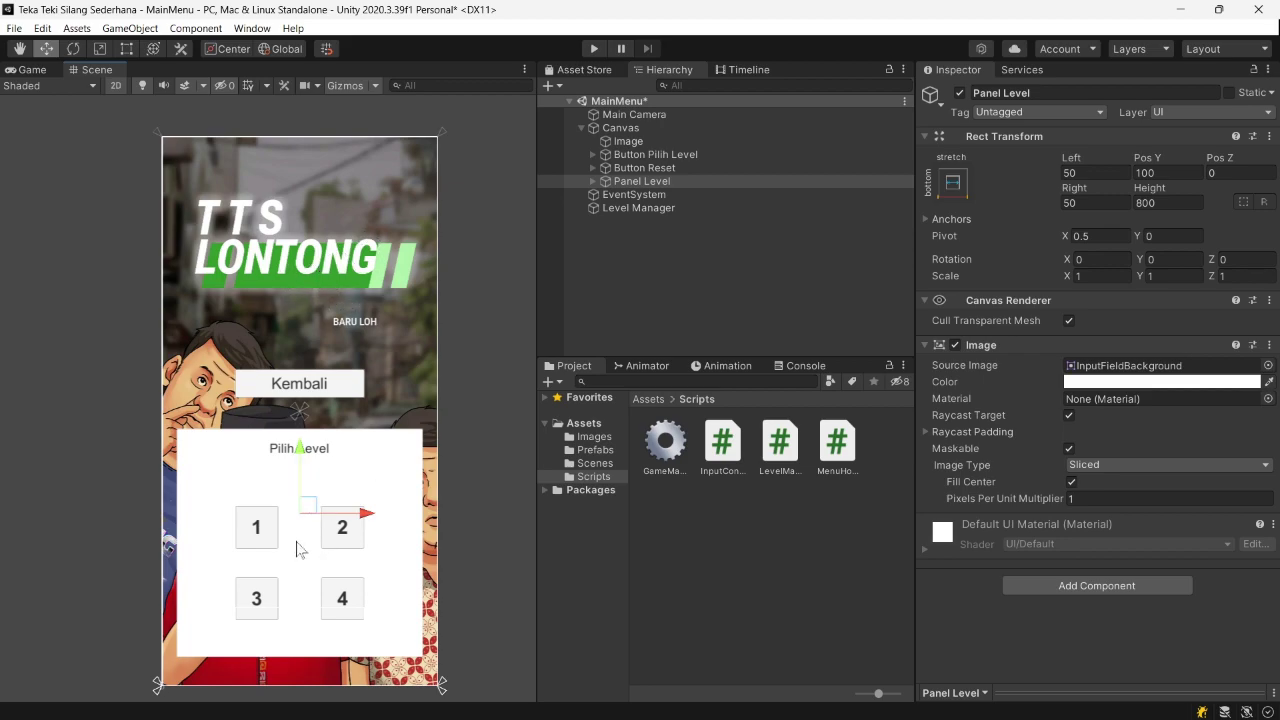
middle_drag(328, 288, 381, 292)
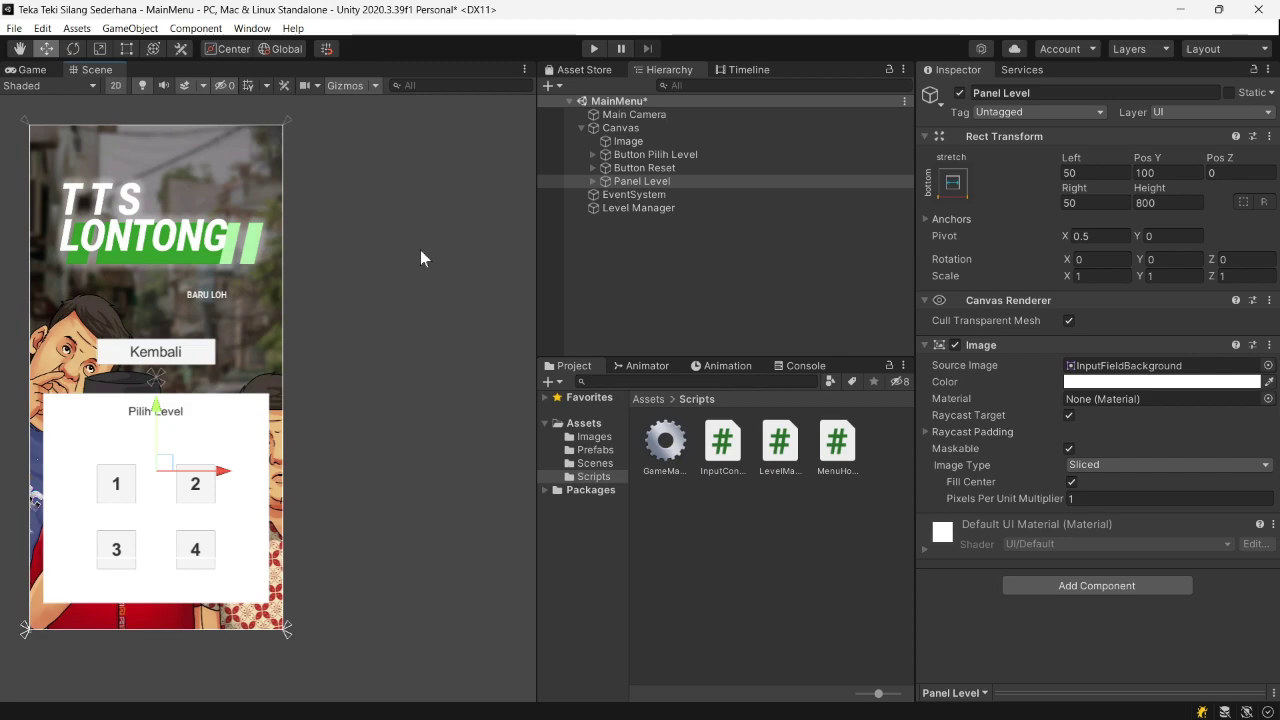
scroll(381, 340, up, 1)
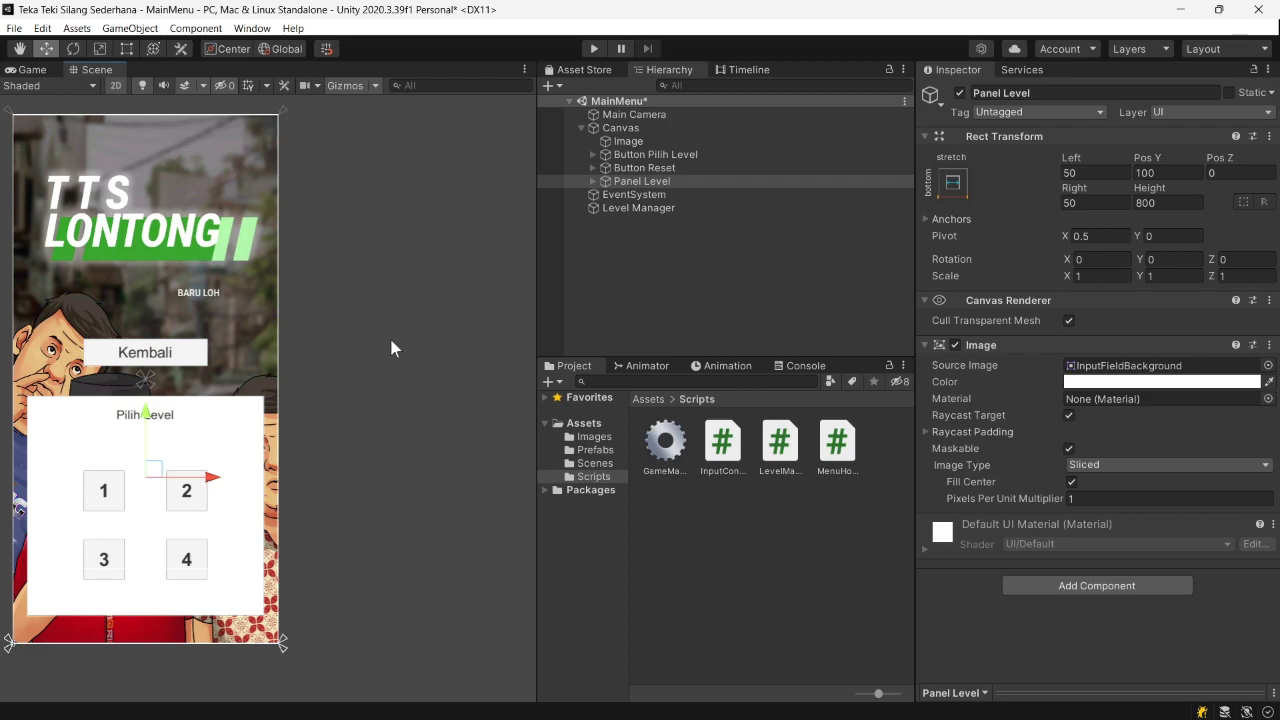
scroll(385, 335, up, 2)
scroll(444, 283, up, 2)
scroll(455, 289, up, 2)
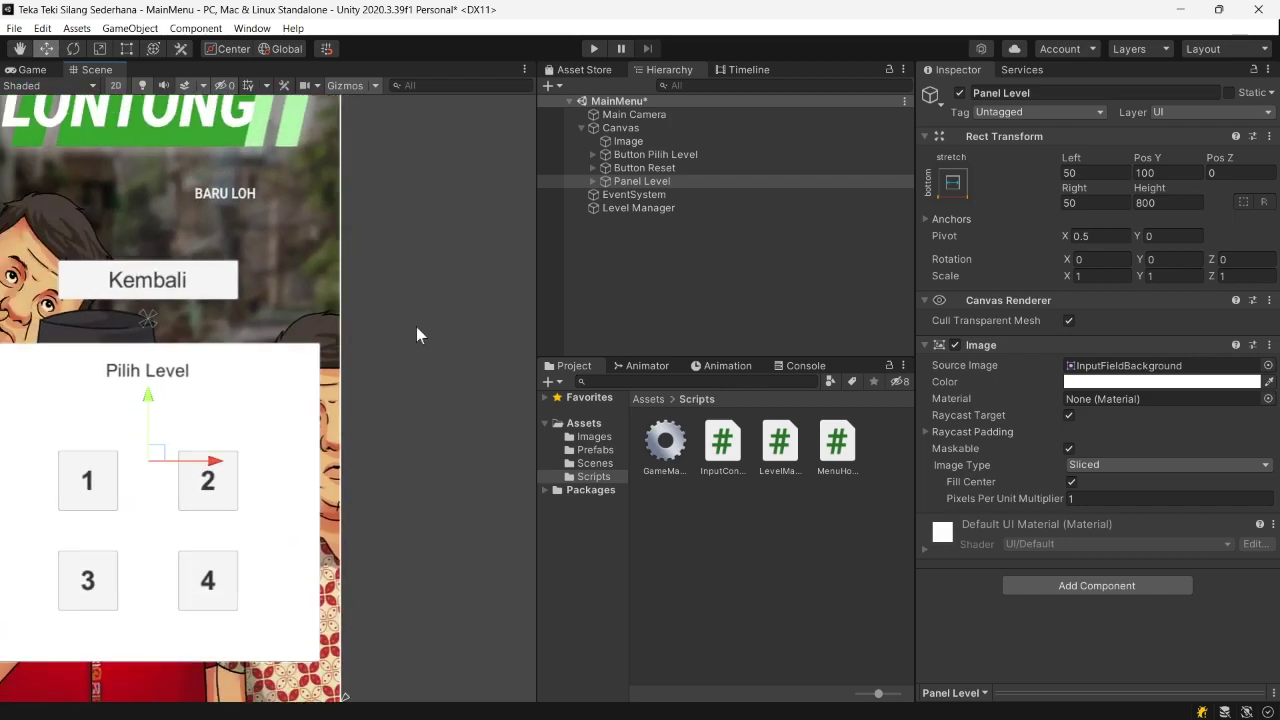
scroll(417, 325, down, 2)
scroll(383, 337, down, 2)
middle_drag(383, 337, 467, 268)
scroll(314, 420, up, 2)
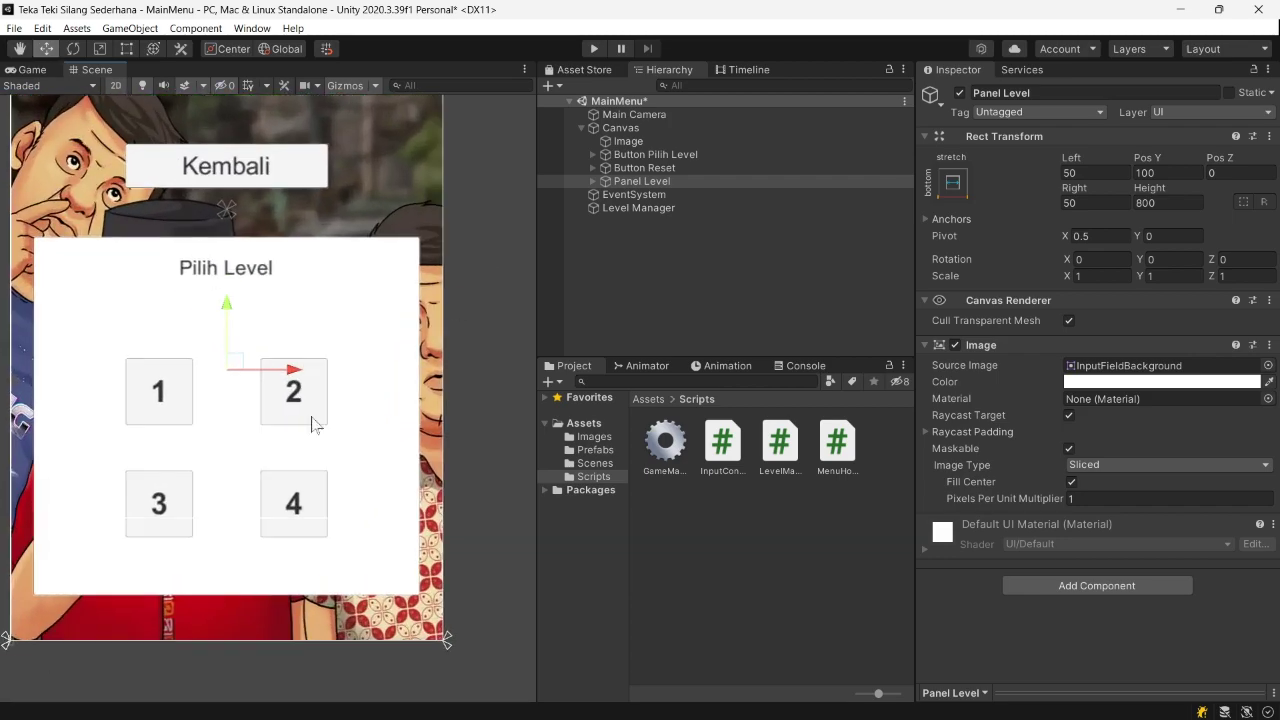
scroll(326, 380, up, 1)
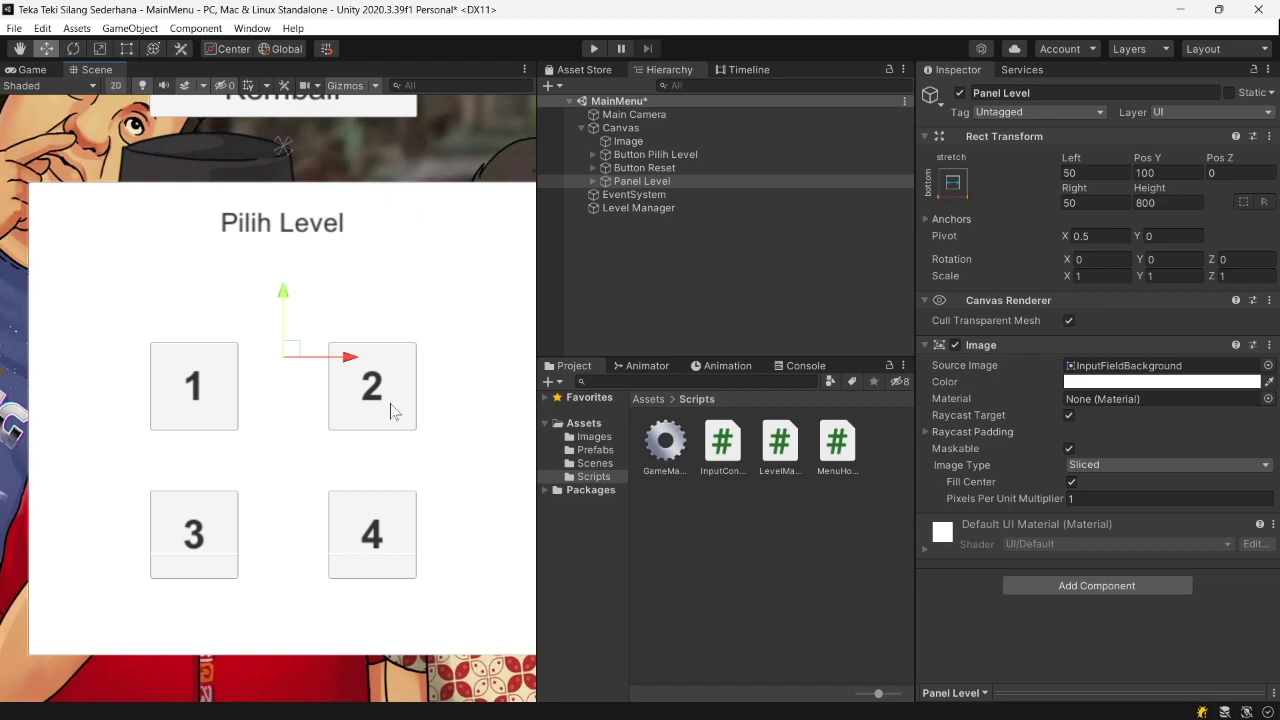
scroll(391, 410, down, 6)
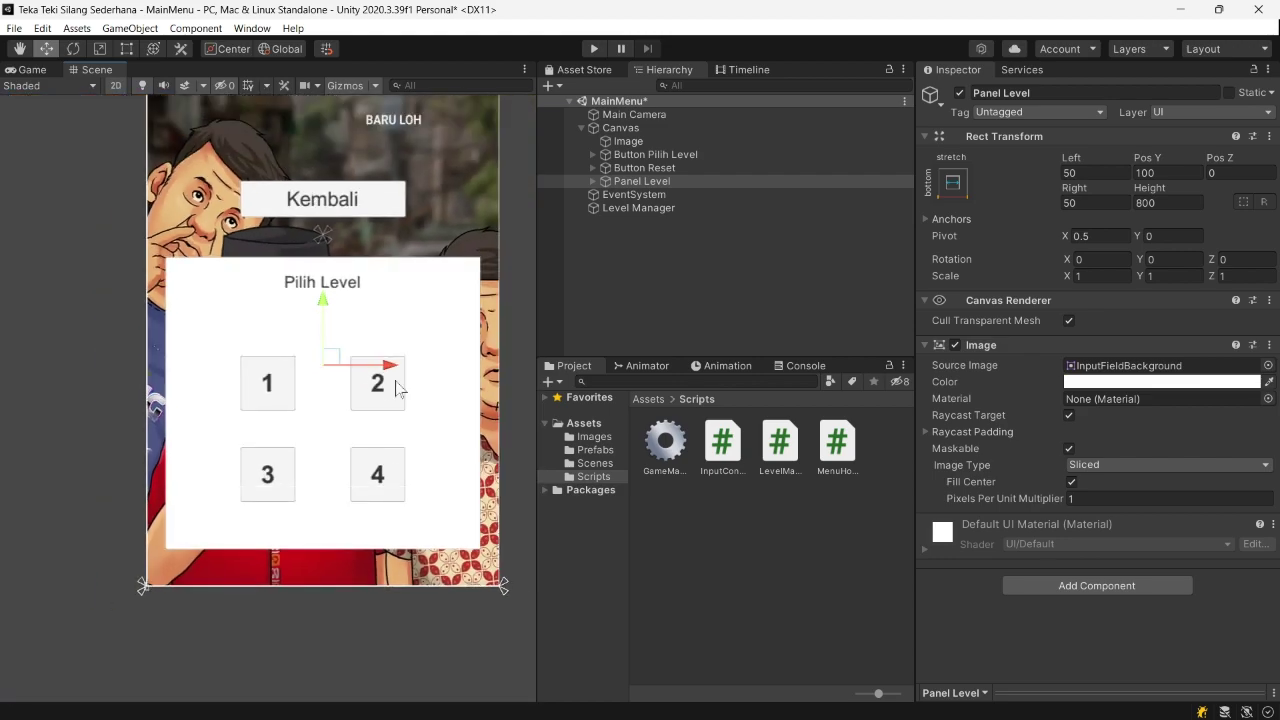
scroll(373, 455, up, 3)
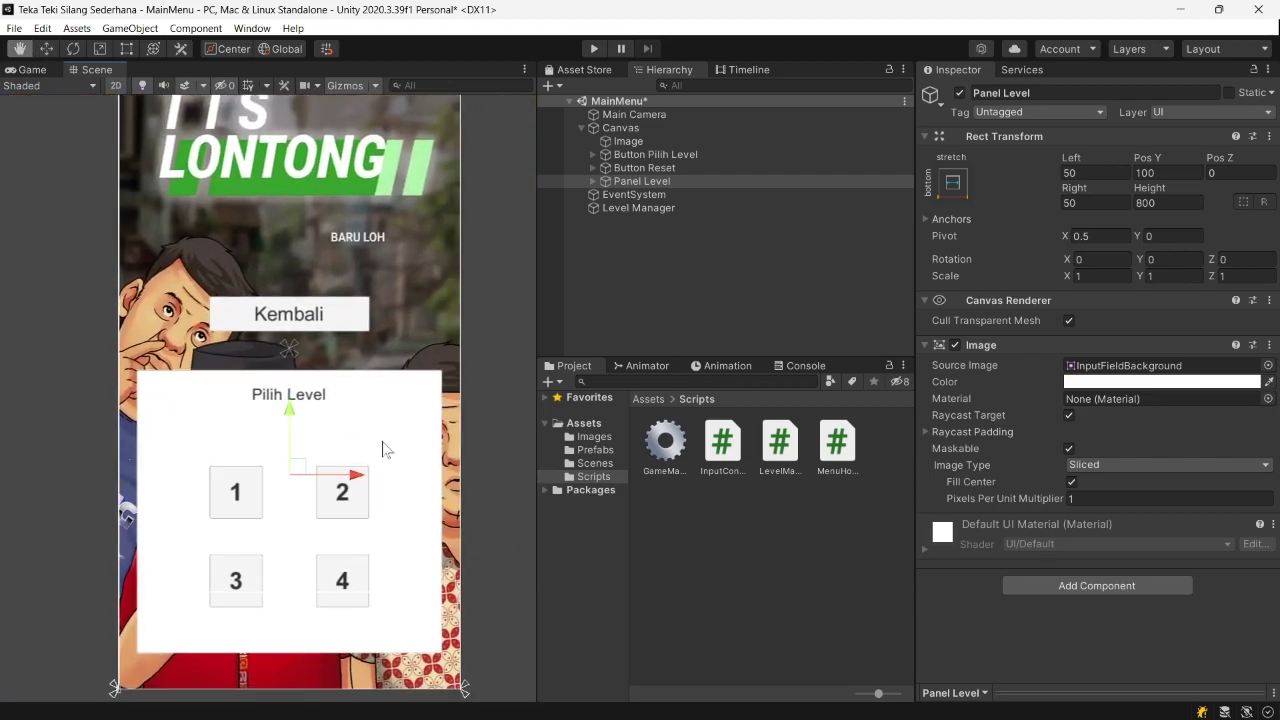
key(w)
scroll(395, 449, down, 3)
scroll(380, 214, down, 2)
scroll(357, 409, up, 2)
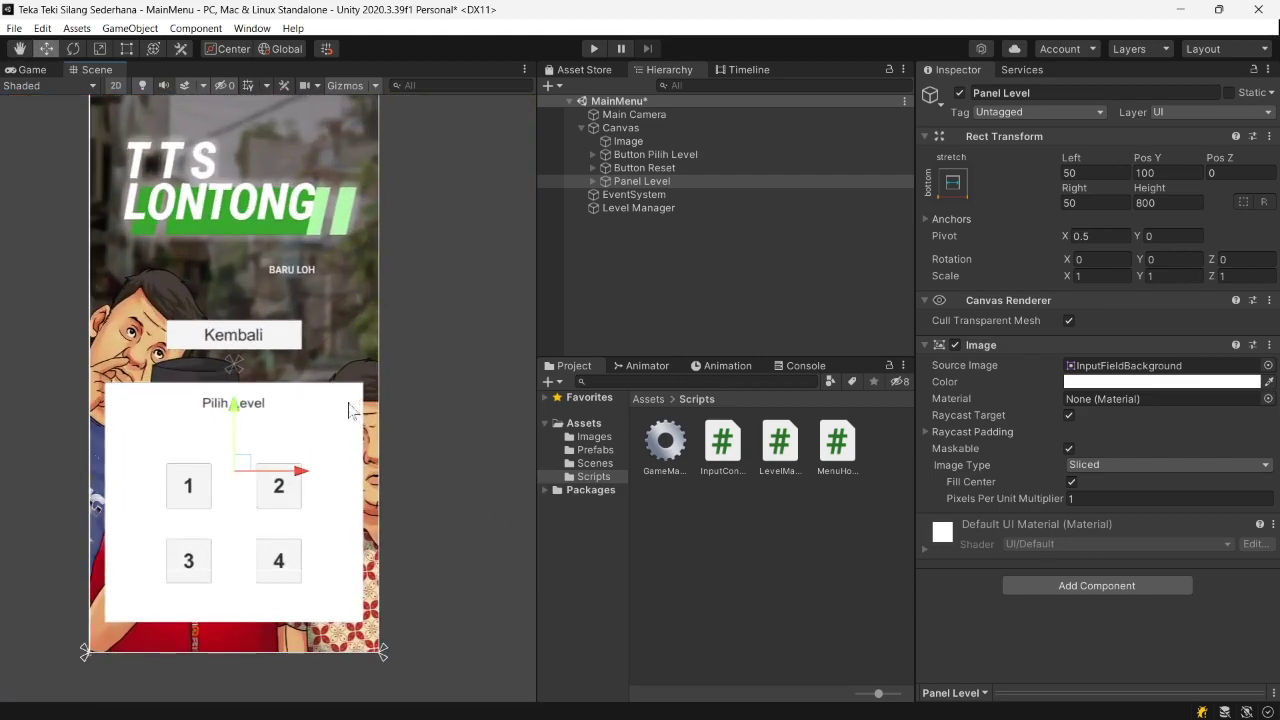
mouse_move(357, 409)
middle_down()
mouse_move(449, 409)
mouse_move(399, 430)
middle_up()
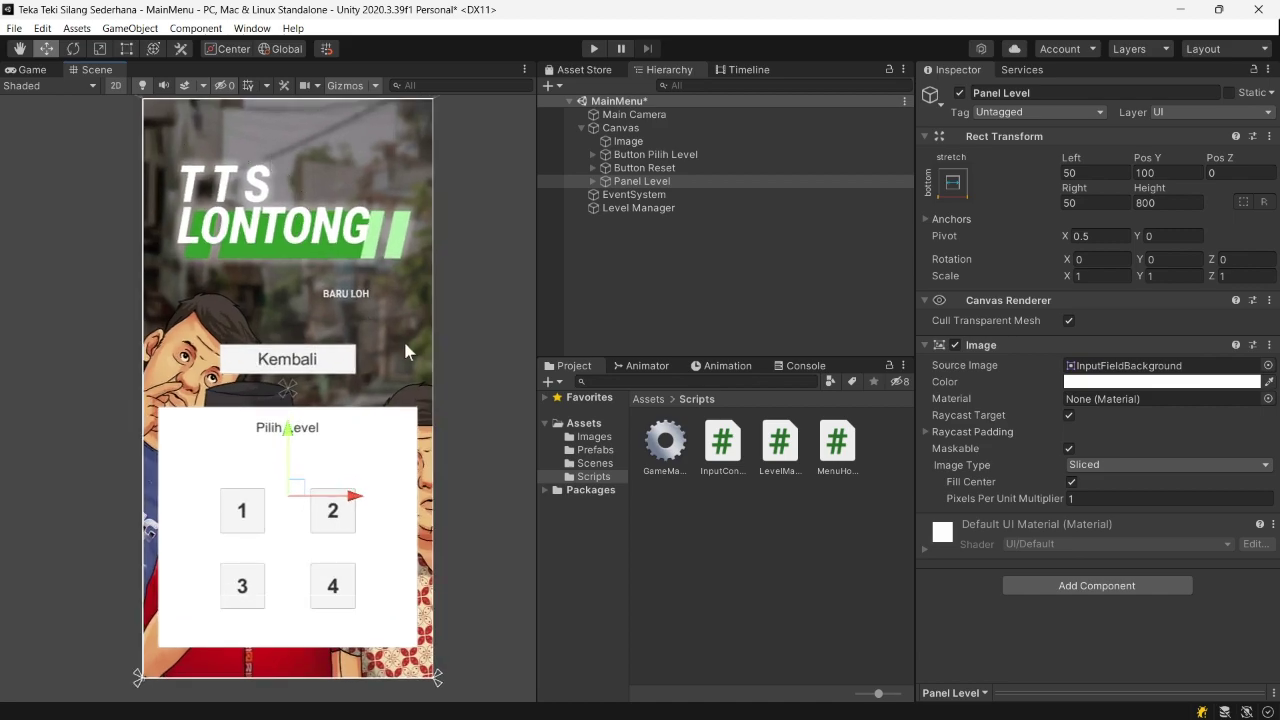
scroll(455, 347, down, 2)
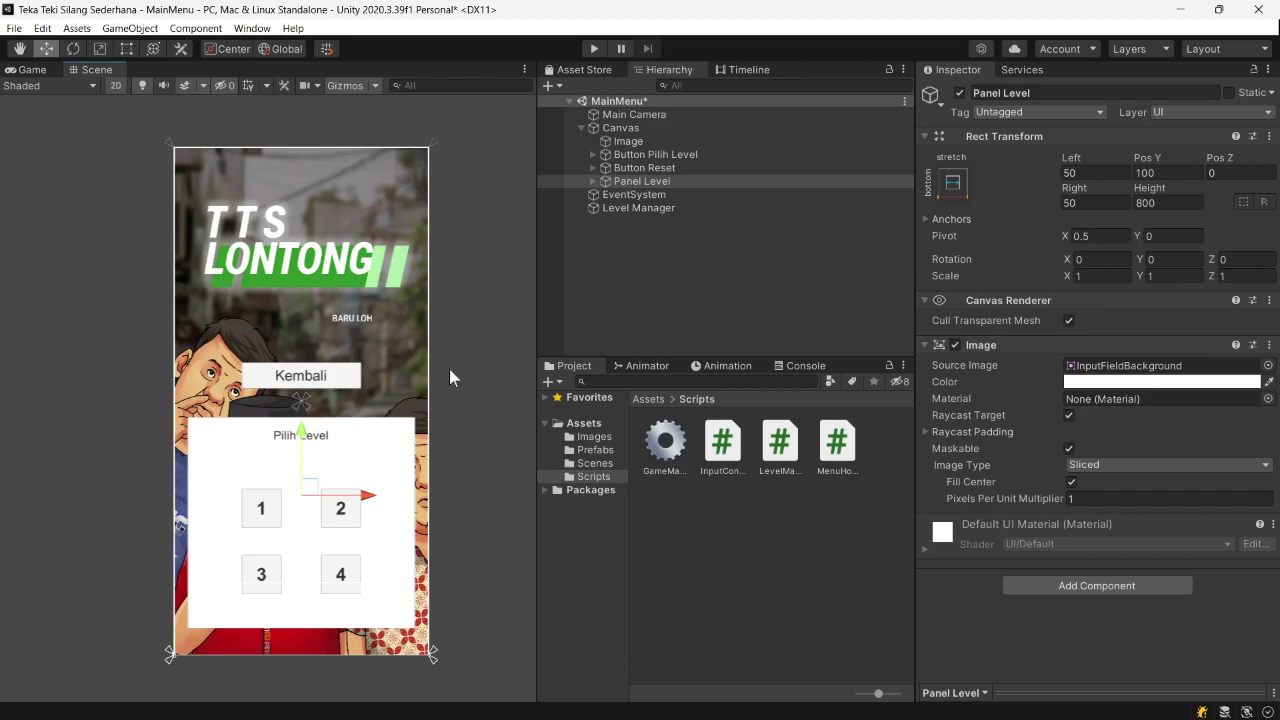
scroll(449, 369, up, 2)
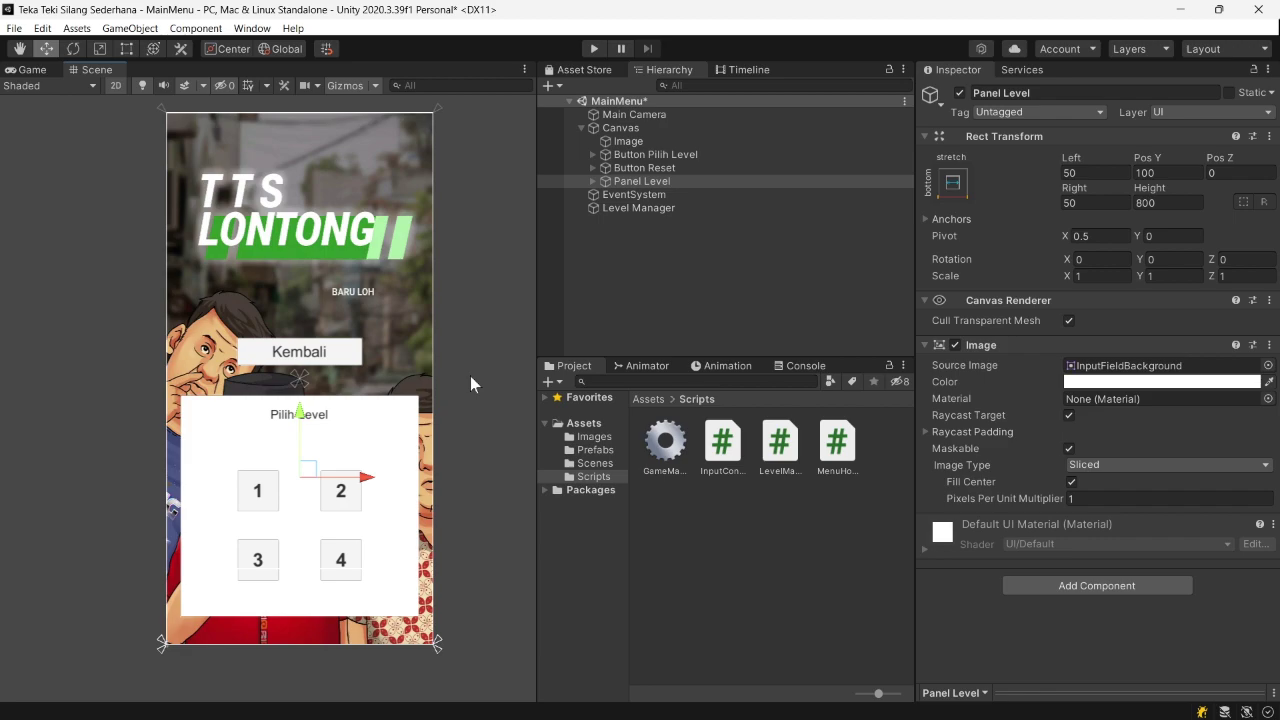
scroll(459, 372, up, 2)
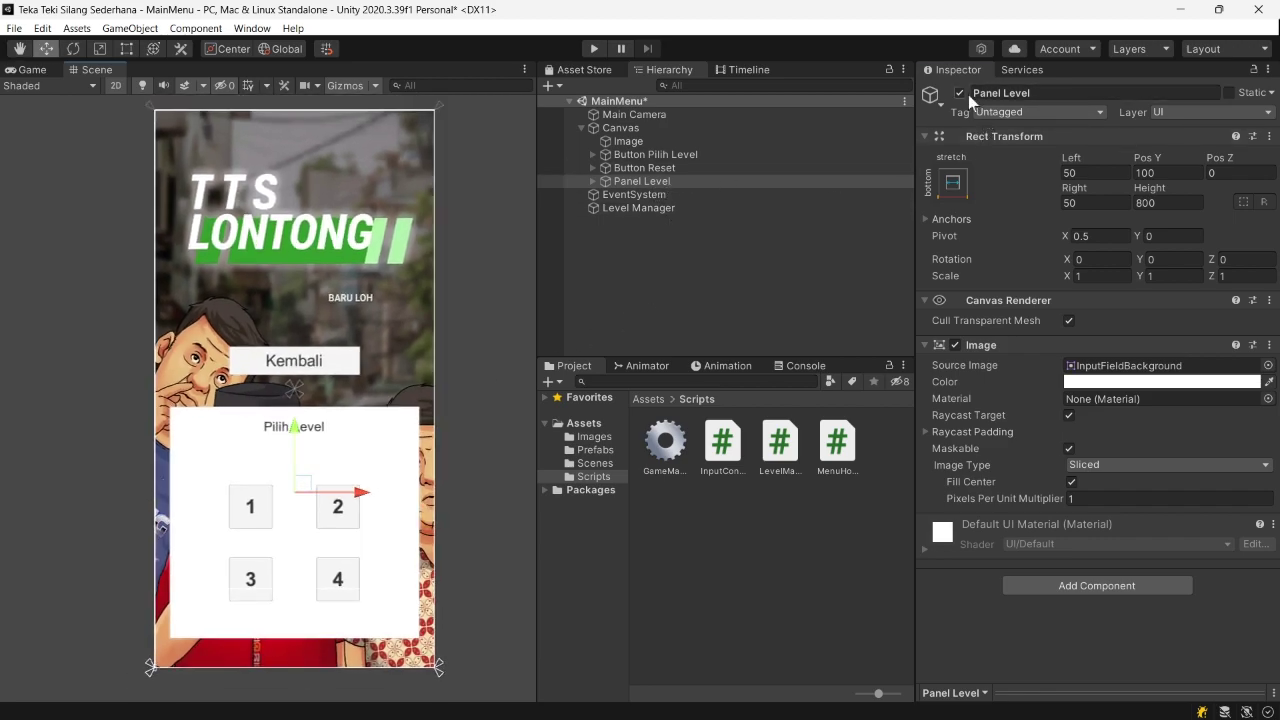
- Hide Panel Level, then add a new fully opaque UI Panel under the Canvas
click(961, 93)
right_click(622, 128)
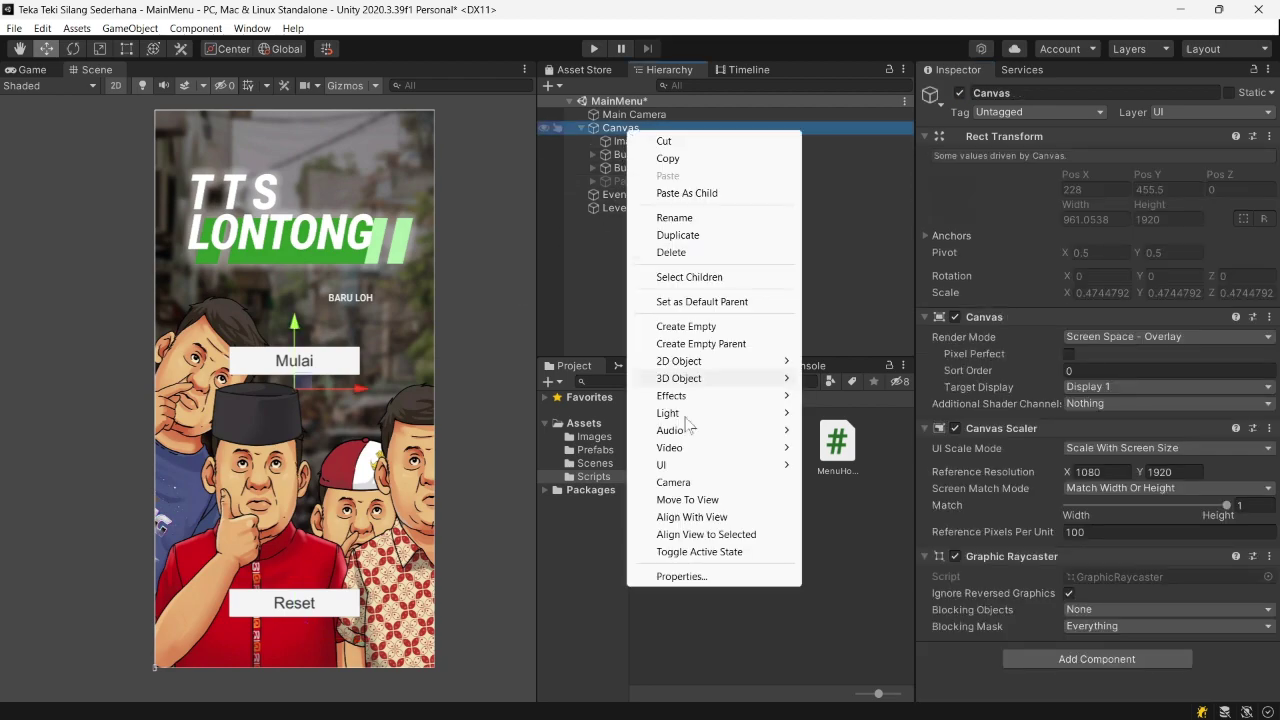
mouse_move(675, 468)
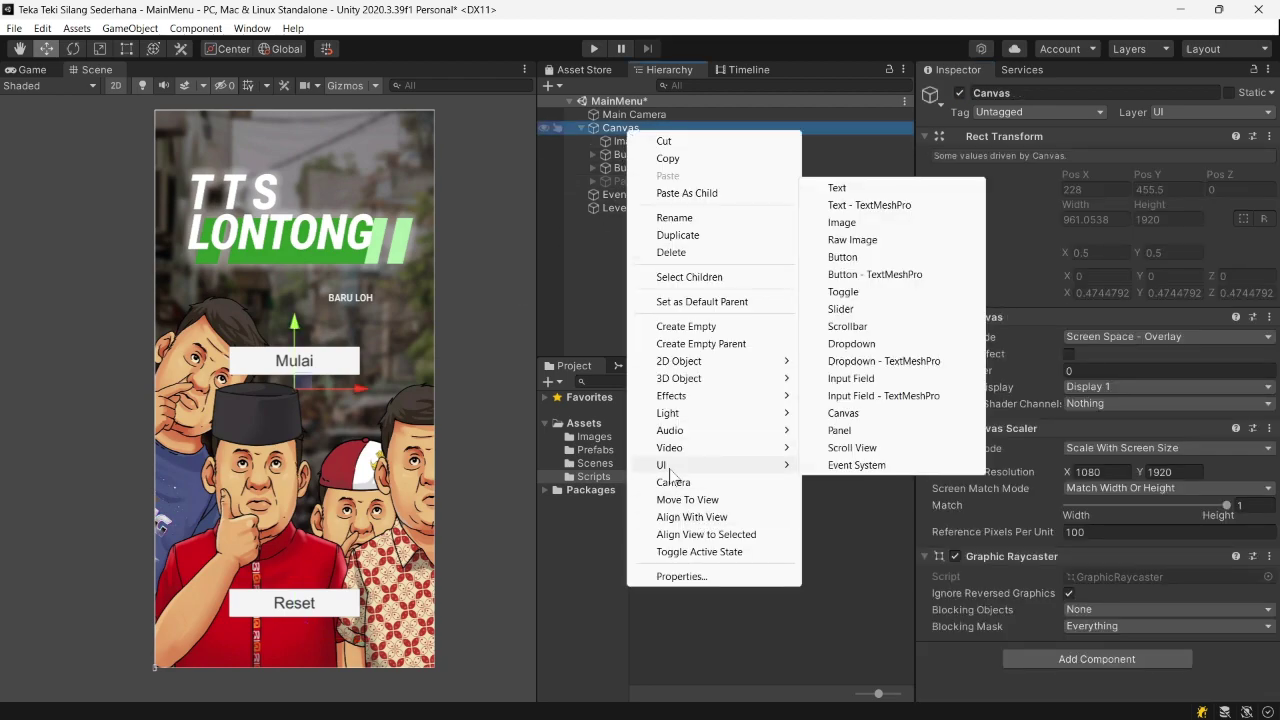
click(845, 430)
click(1146, 383)
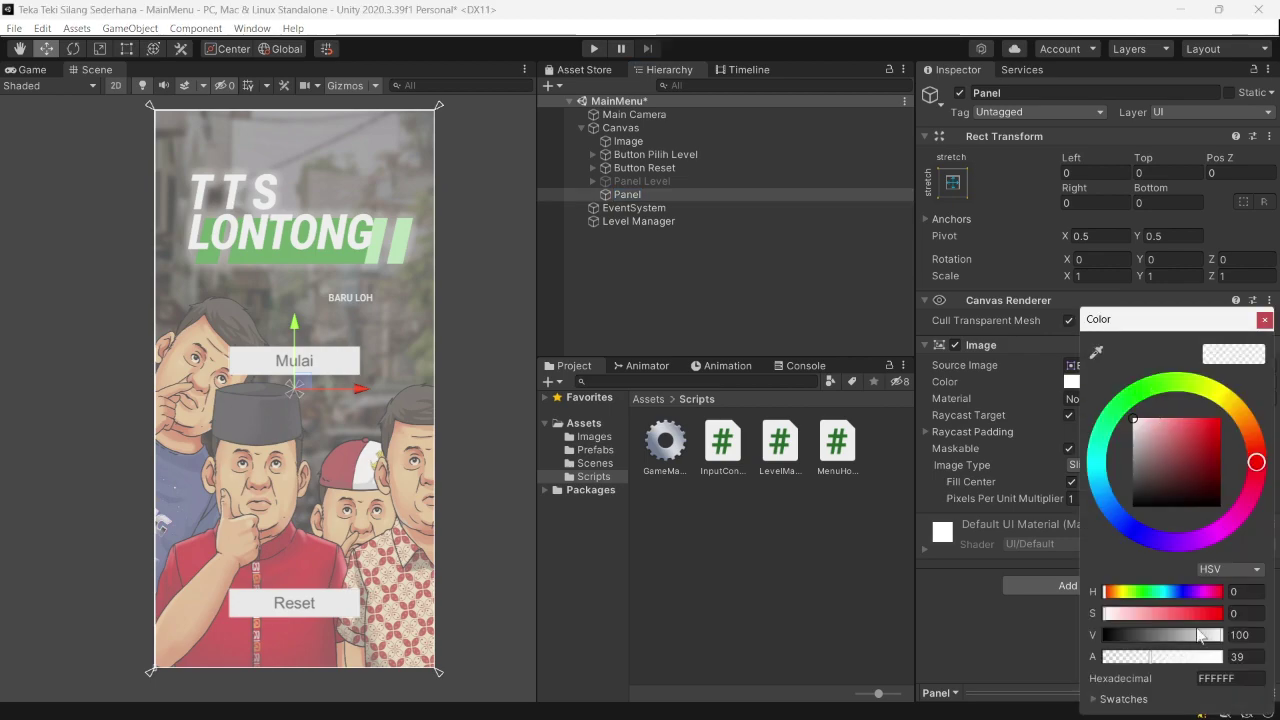
drag(1198, 657, 1274, 656)
click(1264, 320)
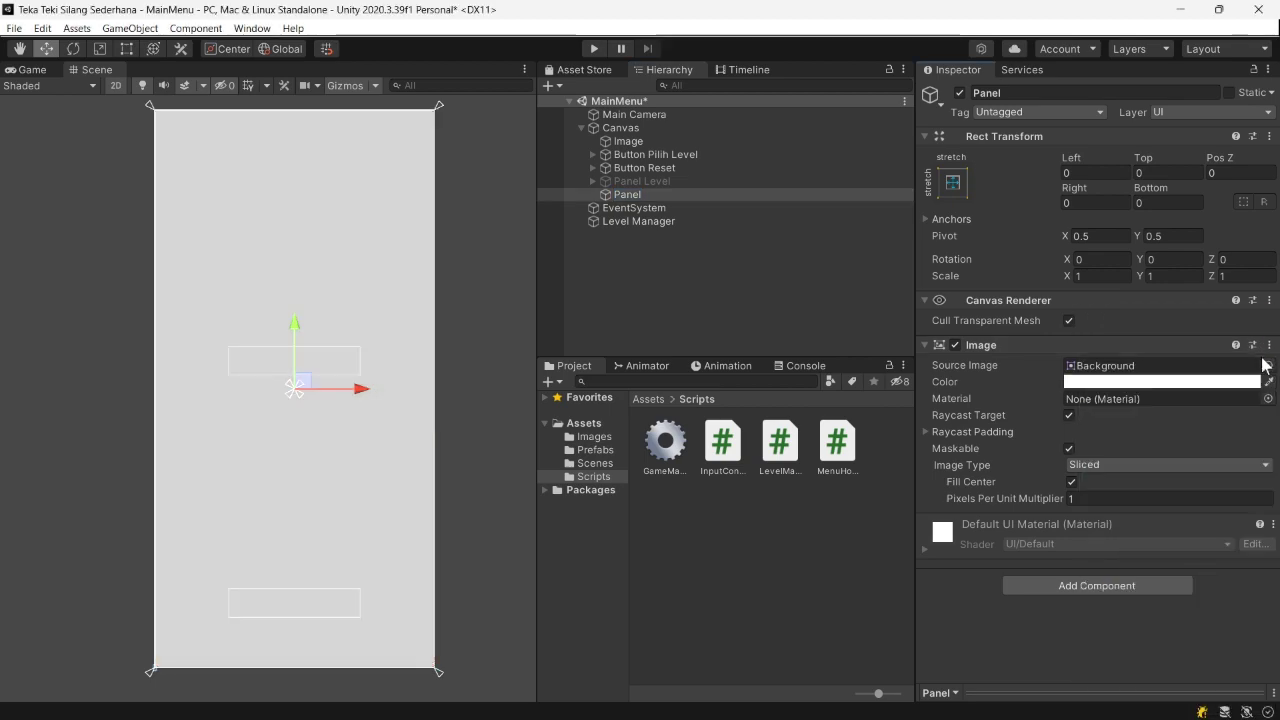
- Set the Panel's Image source image to the InputFieldBackground sprite
click(1267, 365)
click(610, 575)
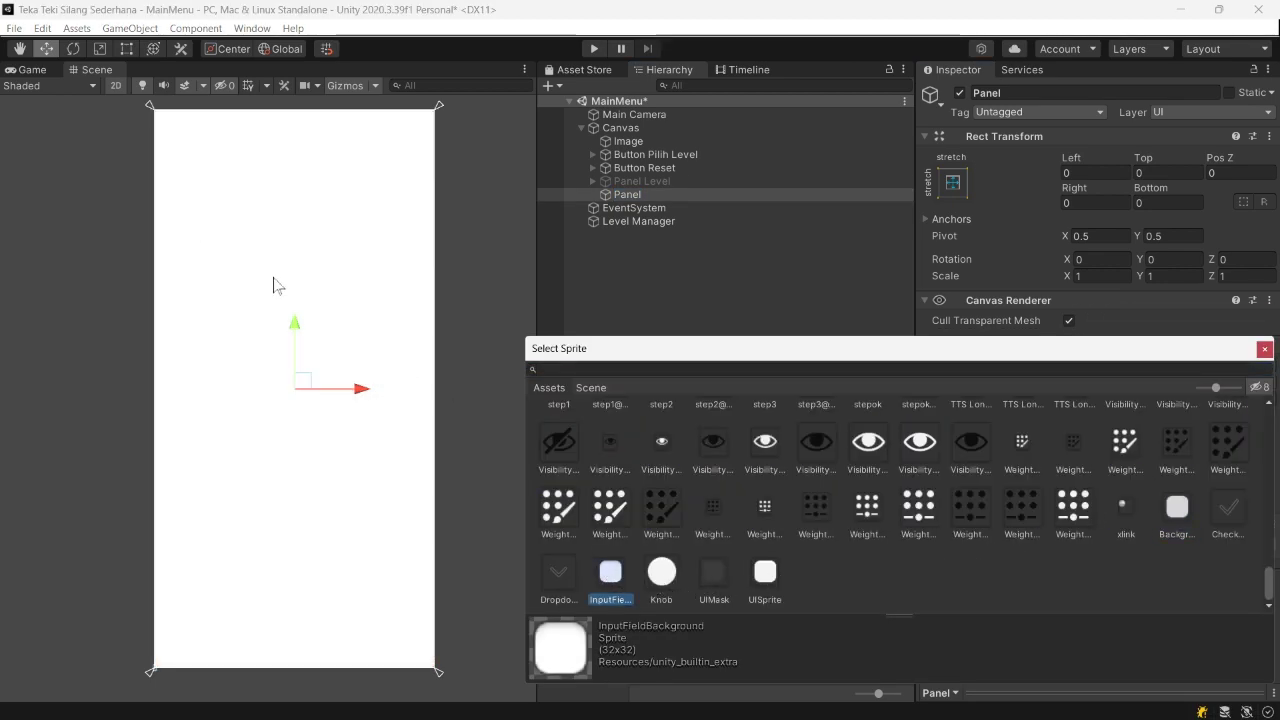
scroll(357, 420, up, 3)
scroll(357, 420, down, 2)
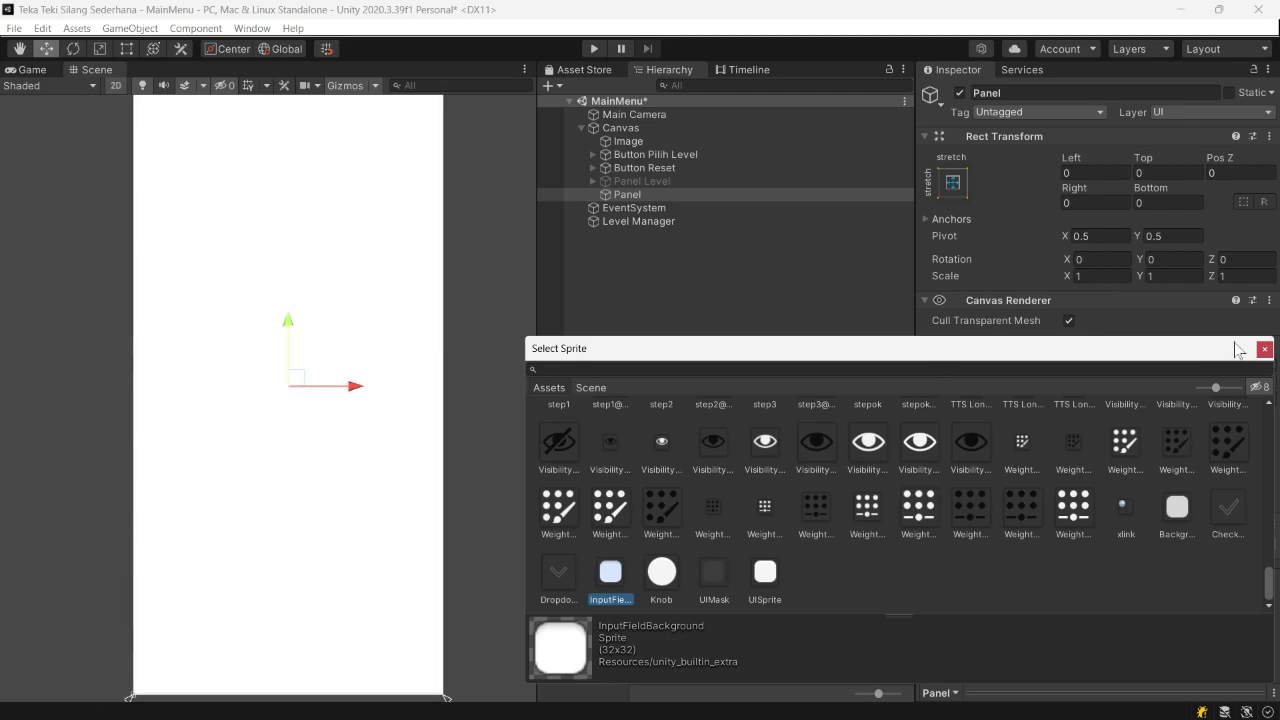
click(1264, 348)
scroll(383, 336, down, 1)
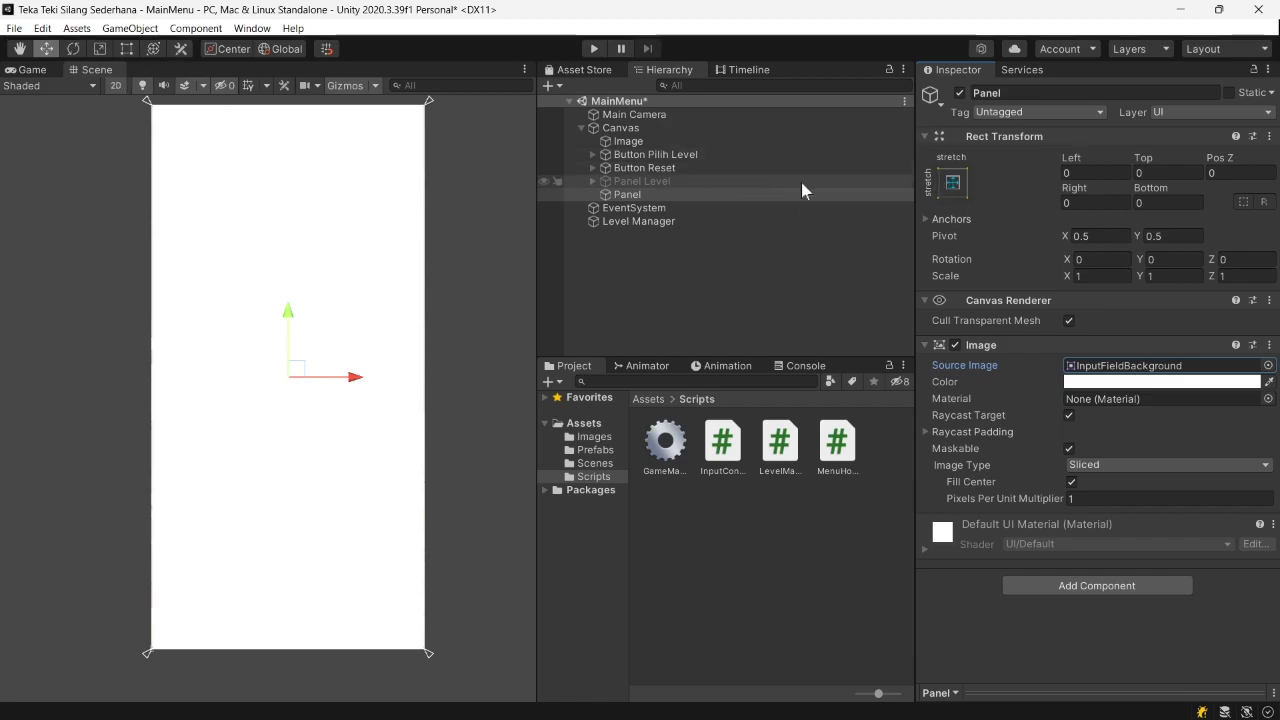
click(953, 183)
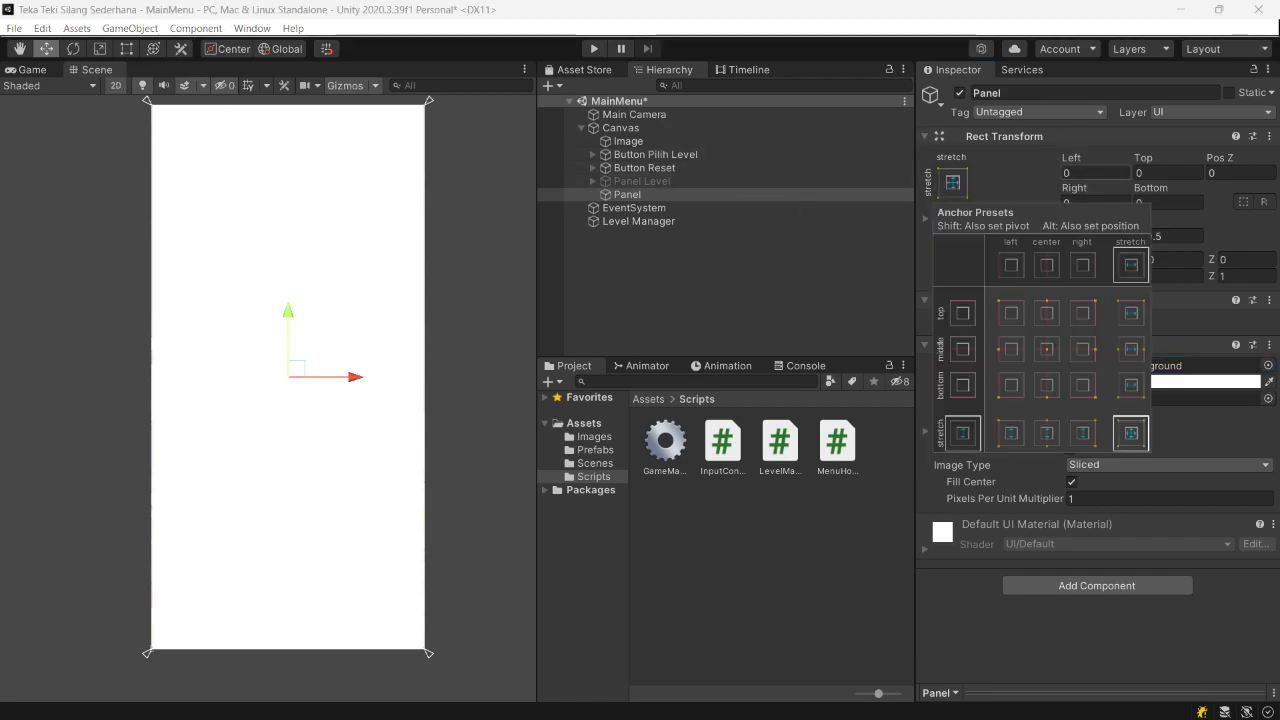
- Inset the Panel below the logo: Left and Right 50, Top 691.8262, Bottom 114.8139
click(121, 50)
mouse_move(266, 104)
mouse_down()
mouse_move(330, 333)
mouse_move(330, 302)
mouse_up()
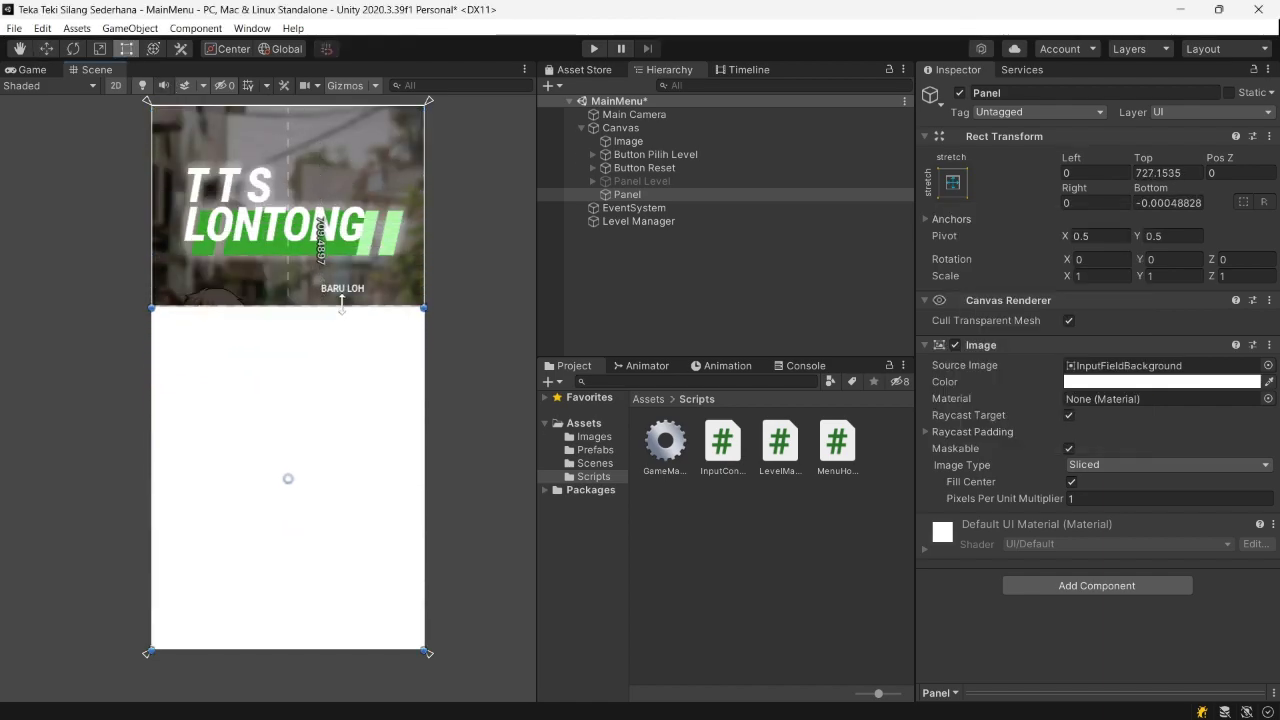
mouse_move(284, 650)
mouse_down()
mouse_move(296, 608)
mouse_move(309, 628)
mouse_move(316, 598)
mouse_move(309, 616)
mouse_up()
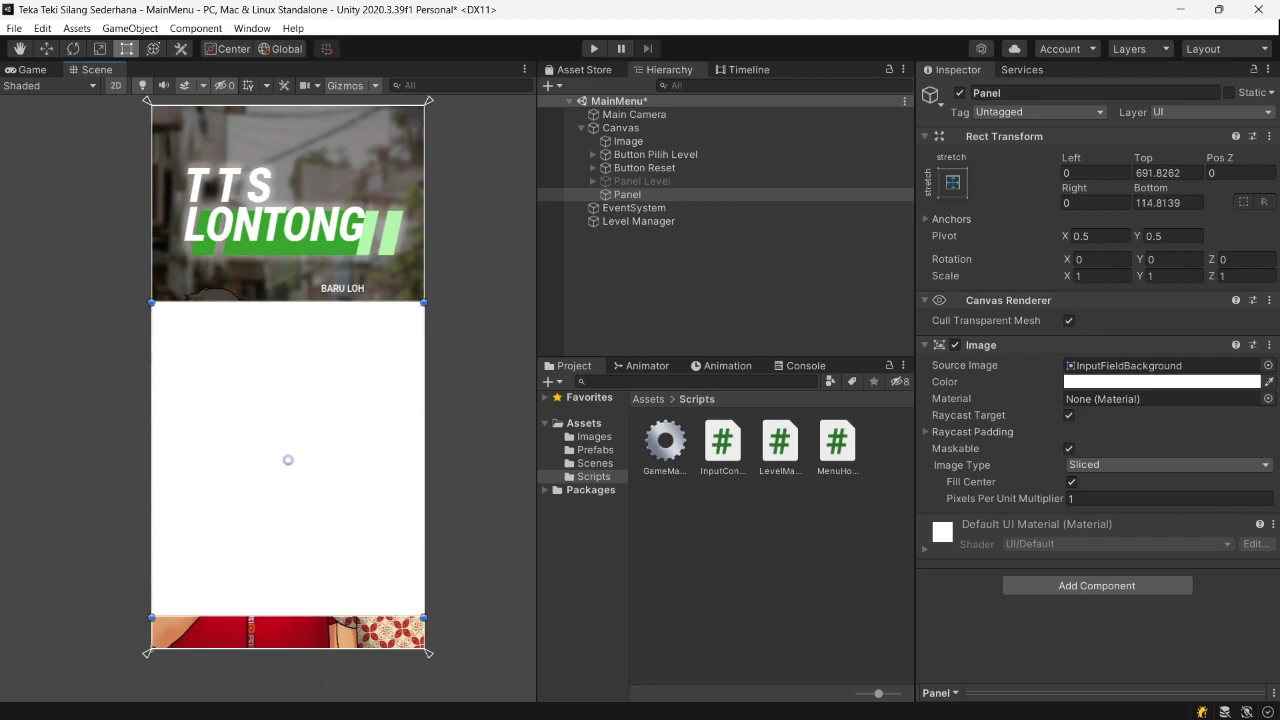
click(1095, 173)
text(50)
key(Tab)
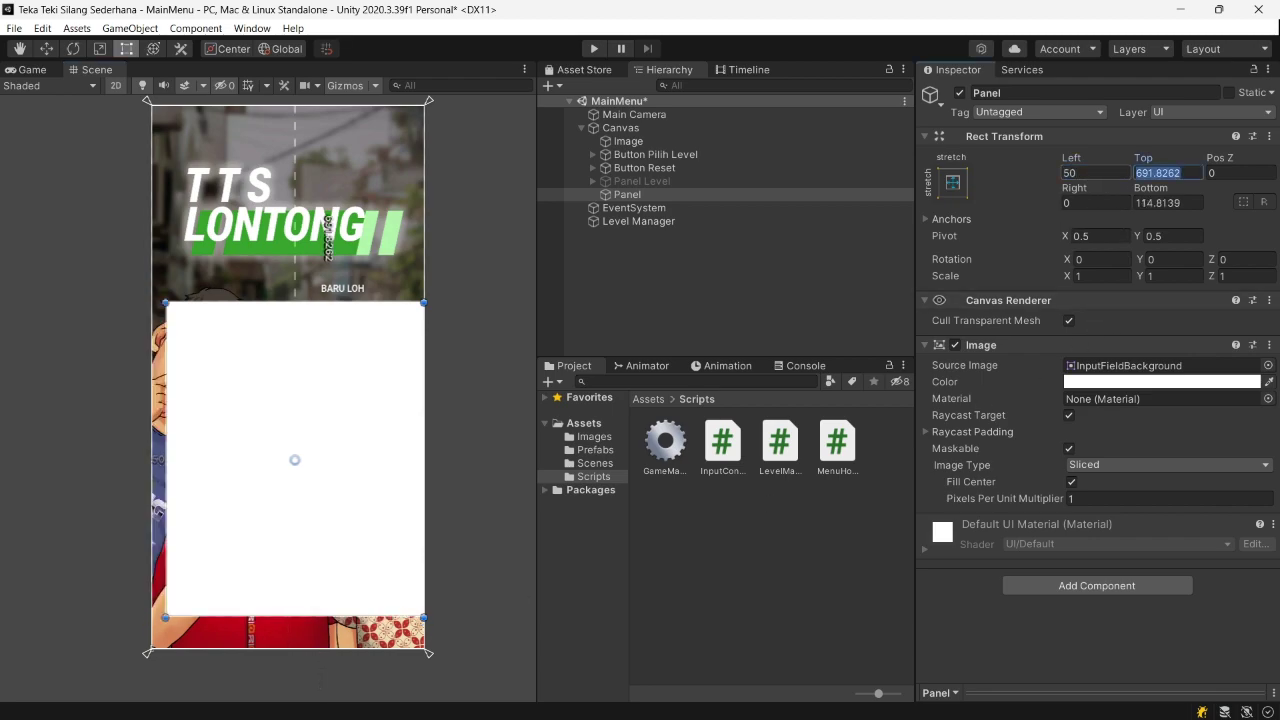
key(Tab)
key(Tab)
text(50)
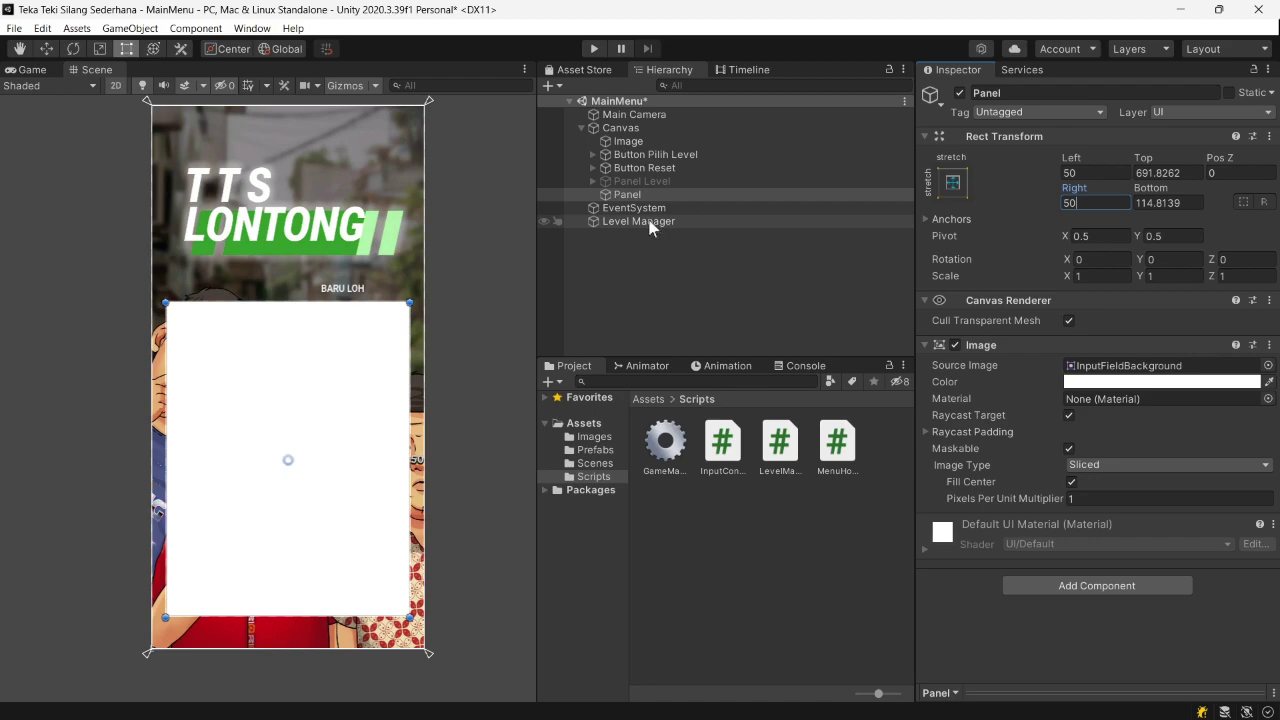
right_click(645, 196)
- Add a Text child under the Panel reading 'Toko'
mouse_move(690, 533)
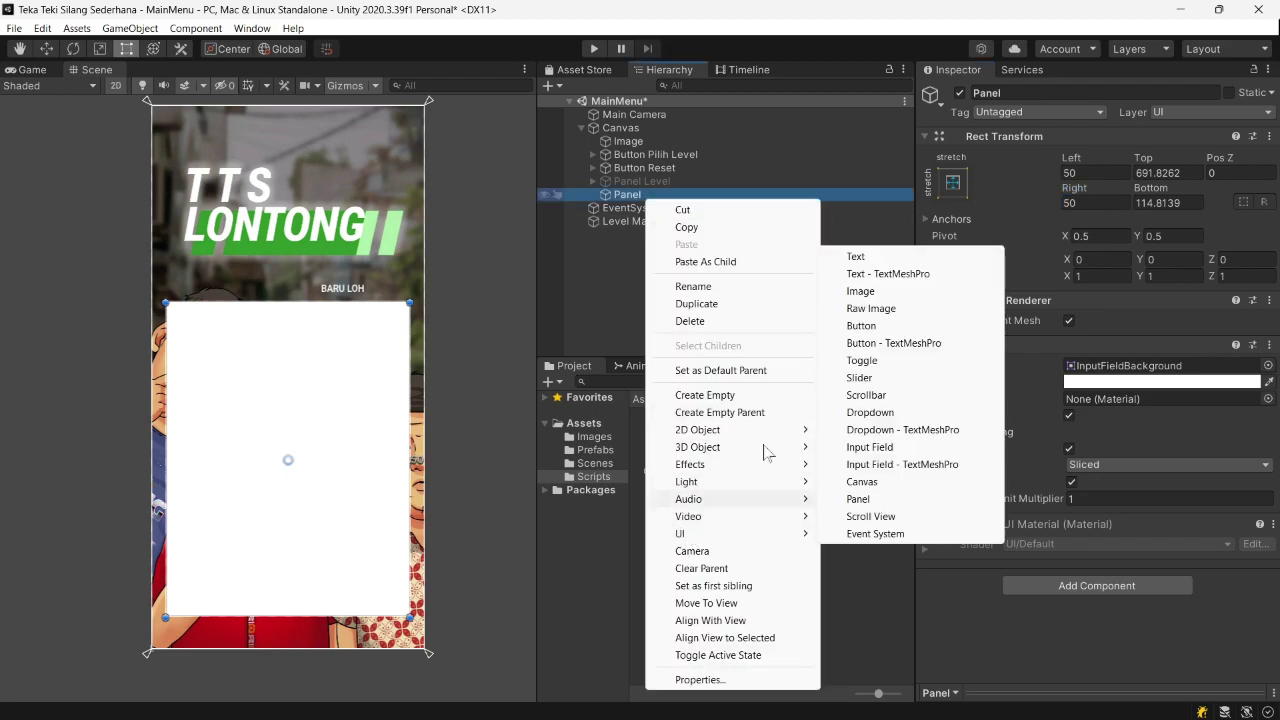
click(856, 257)
click(1000, 385)
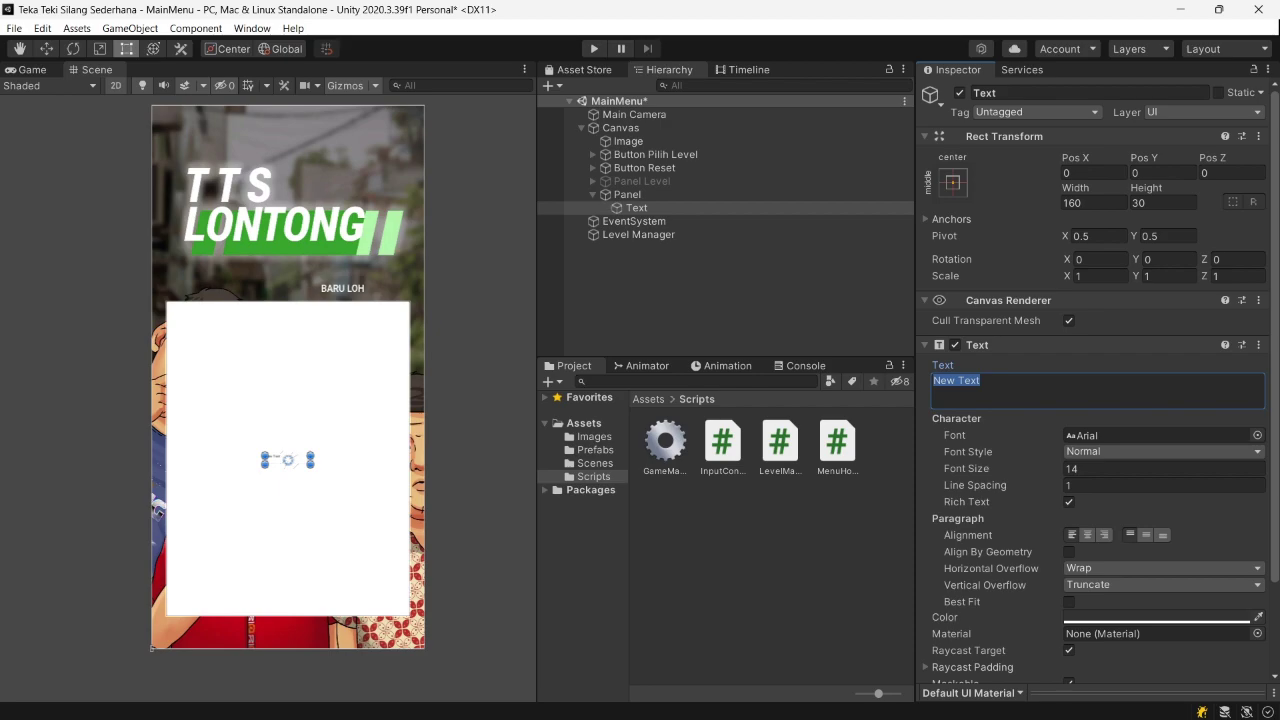
text(Toko)
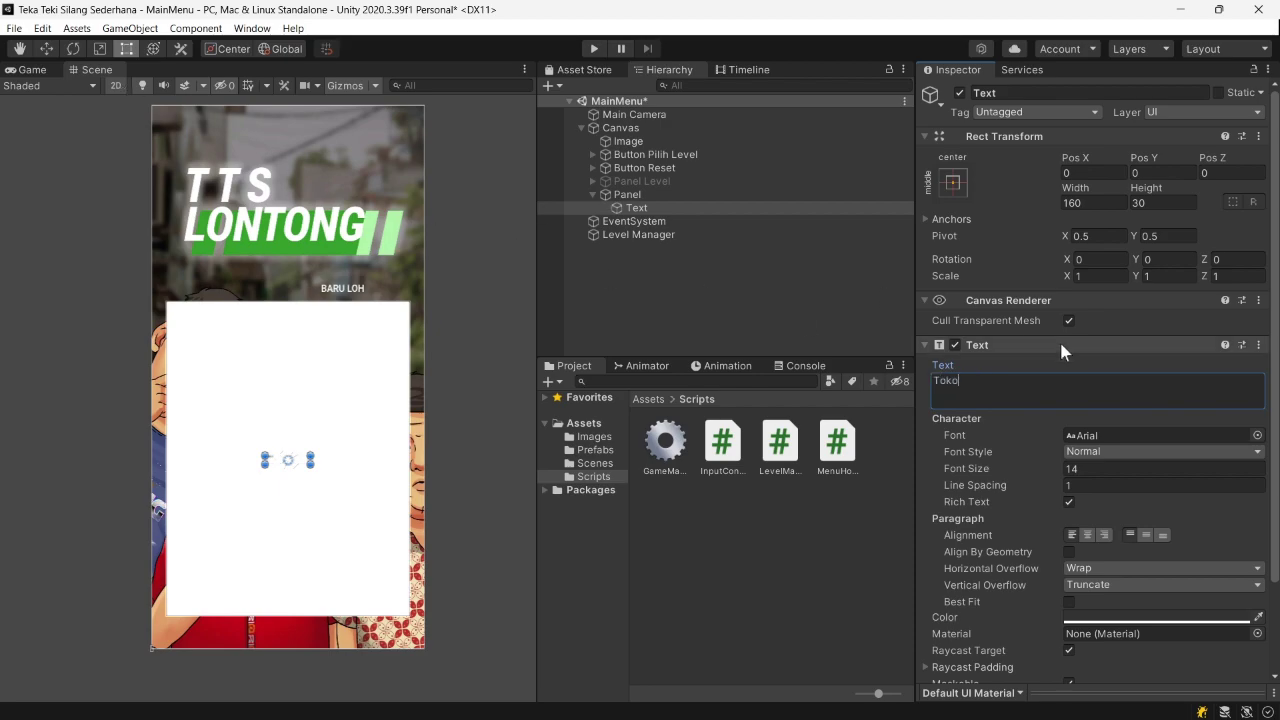
- Anchor the Toko text top-stretch, make it bold at size 63, and lower it
click(954, 183)
click(1131, 313)
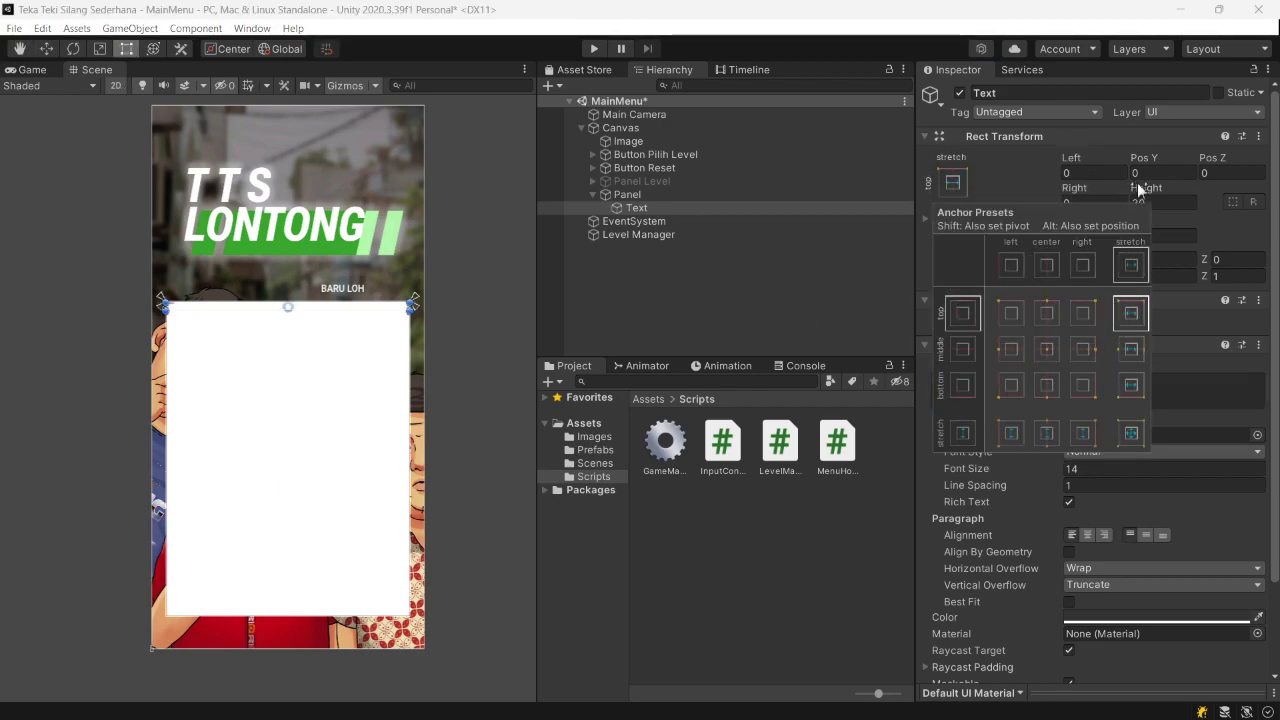
mouse_move(1140, 188)
mouse_down()
mouse_move(423, 189)
mouse_move(1268, 195)
mouse_move(13, 197)
mouse_up()
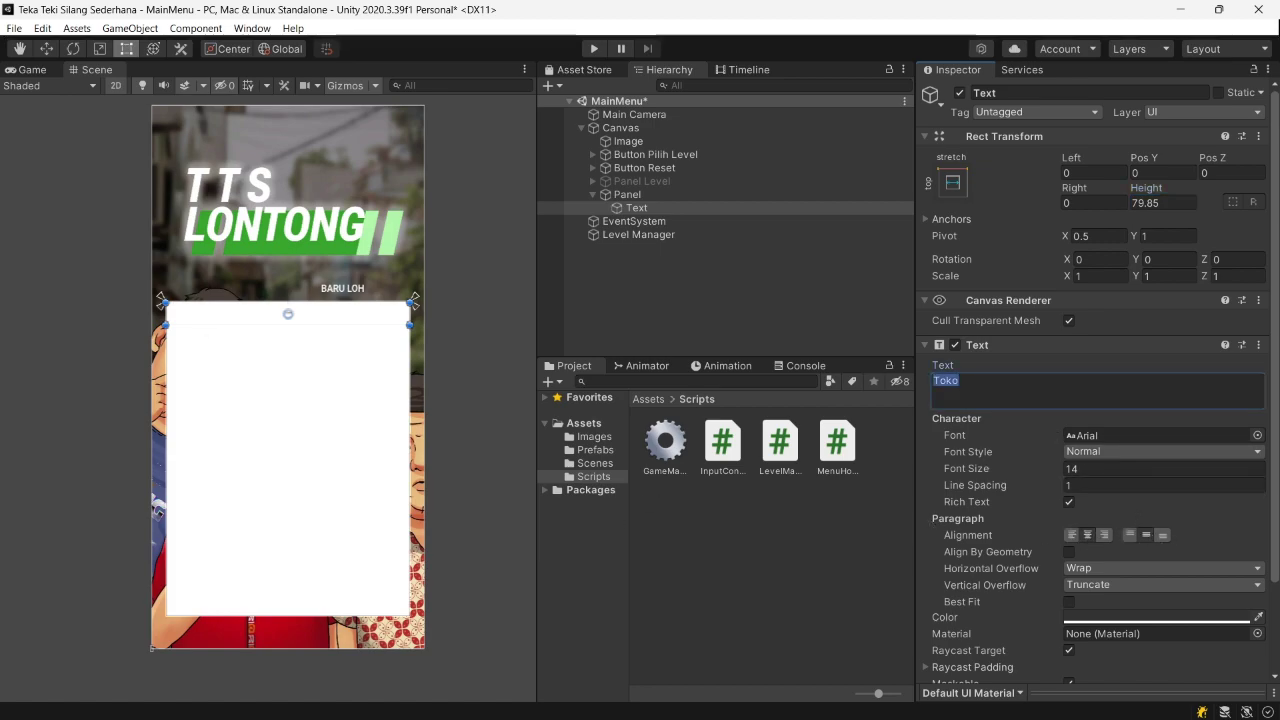
click(1085, 451)
click(1103, 488)
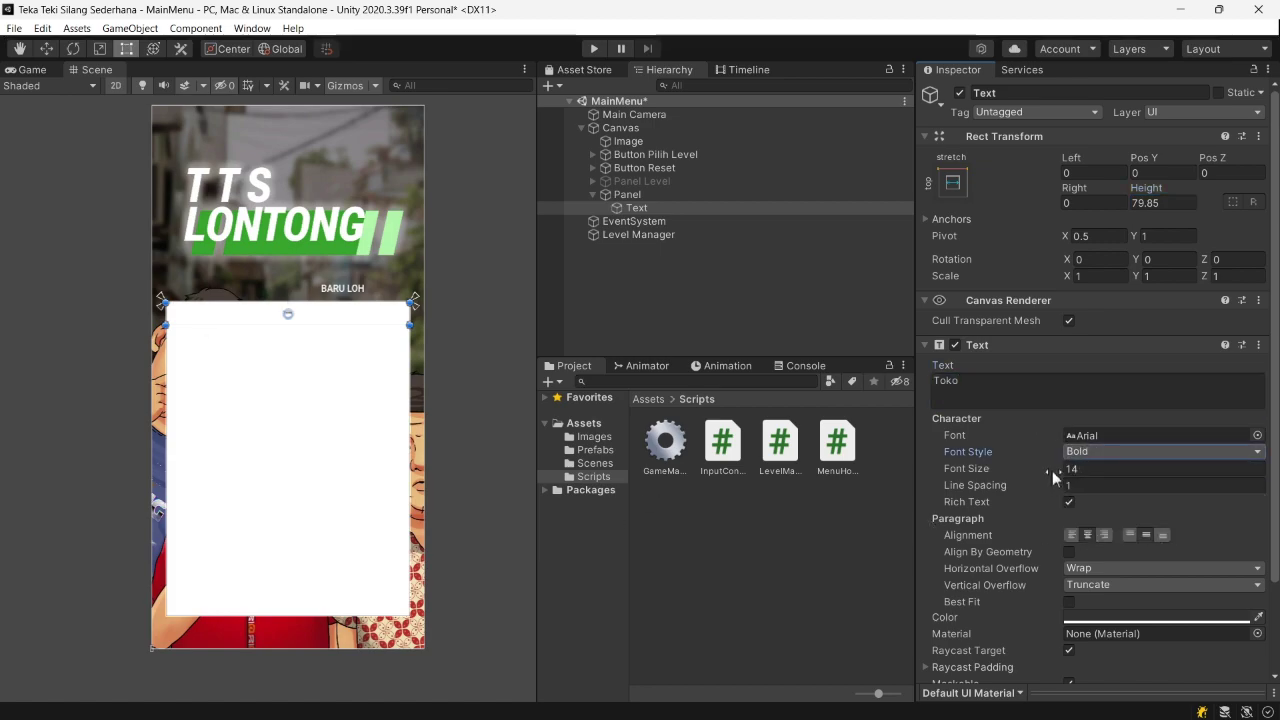
click(1098, 469)
text(63)
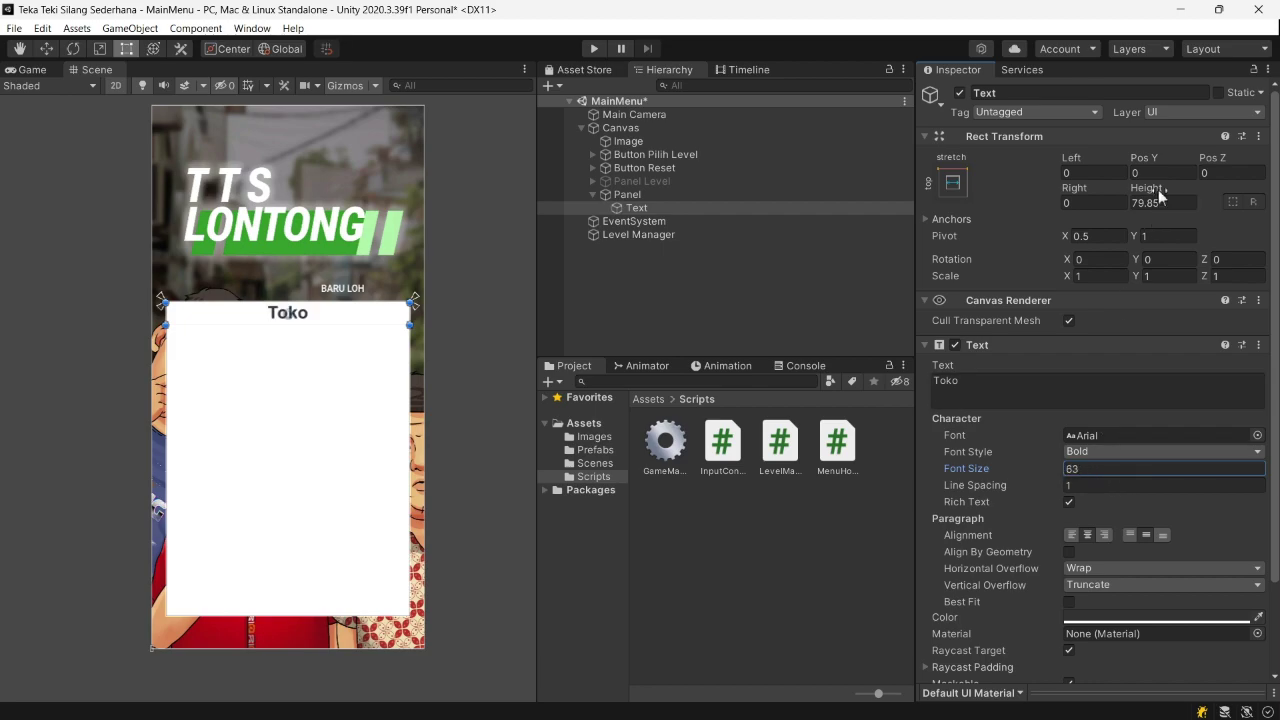
drag(1149, 156, 362, 316)
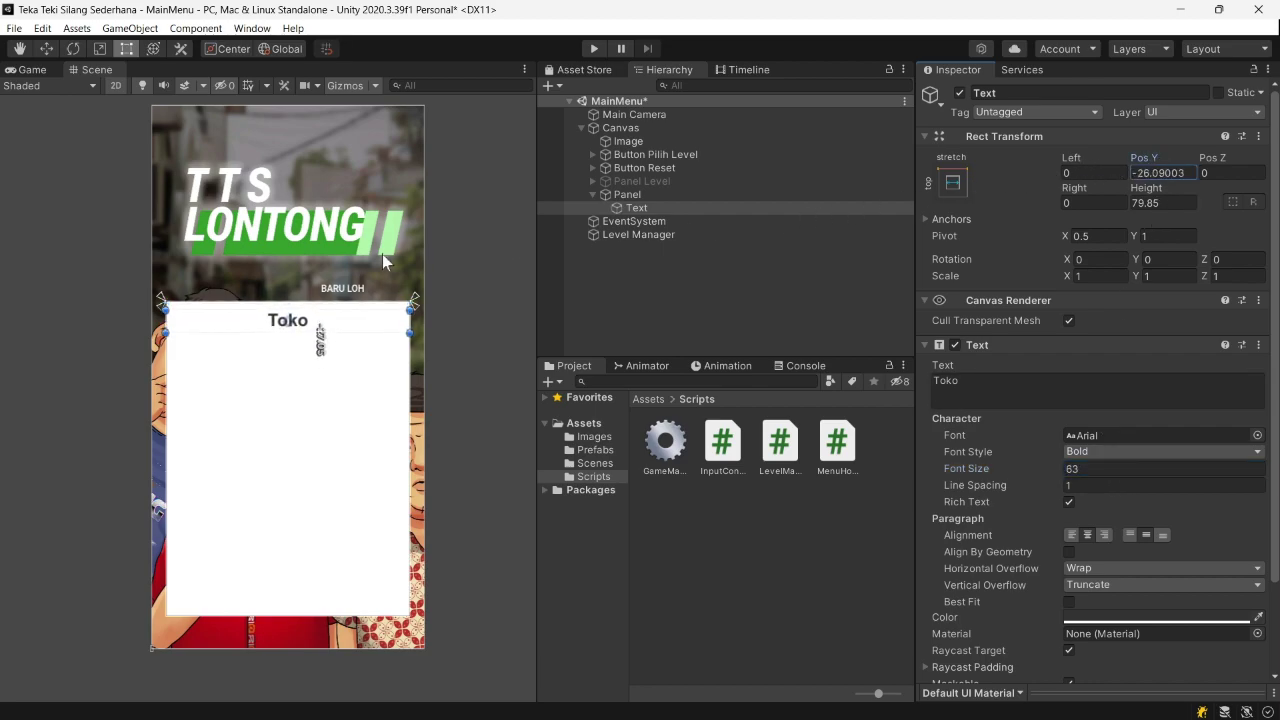
scroll(356, 352, up, 3)
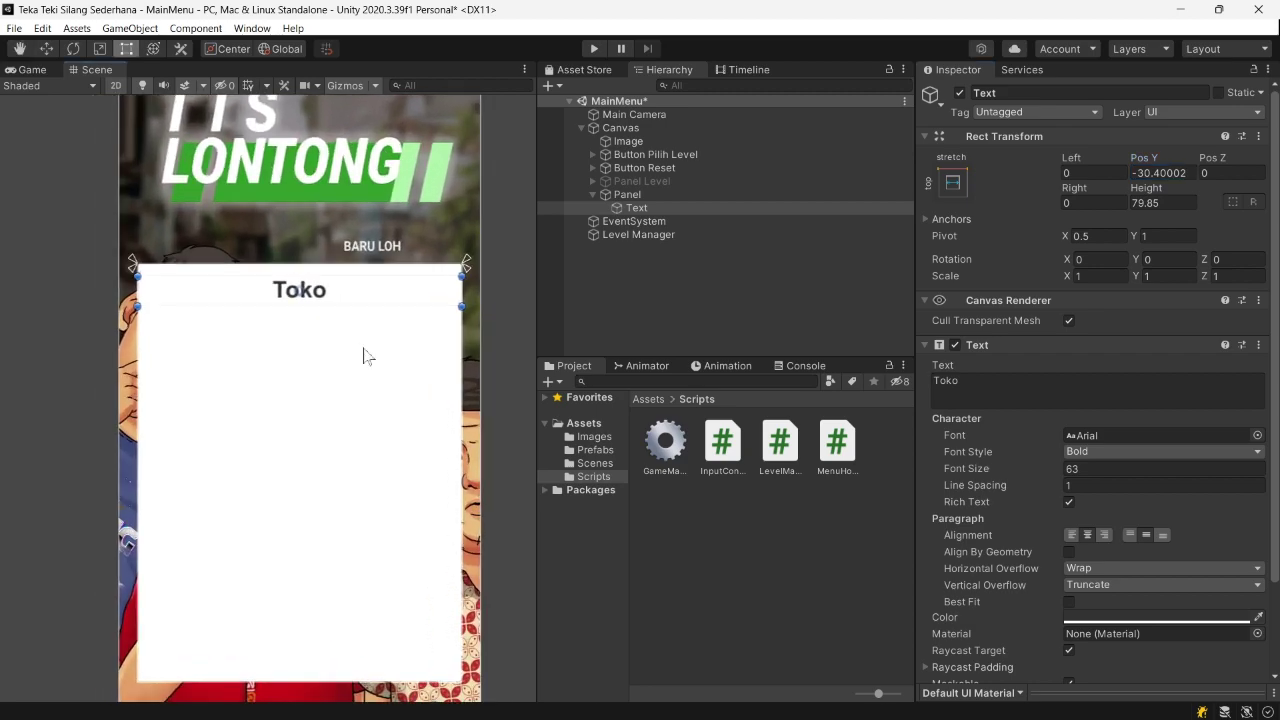
- Add an empty child under the Panel, stretched to fill it with Top 148.424
right_click(630, 199)
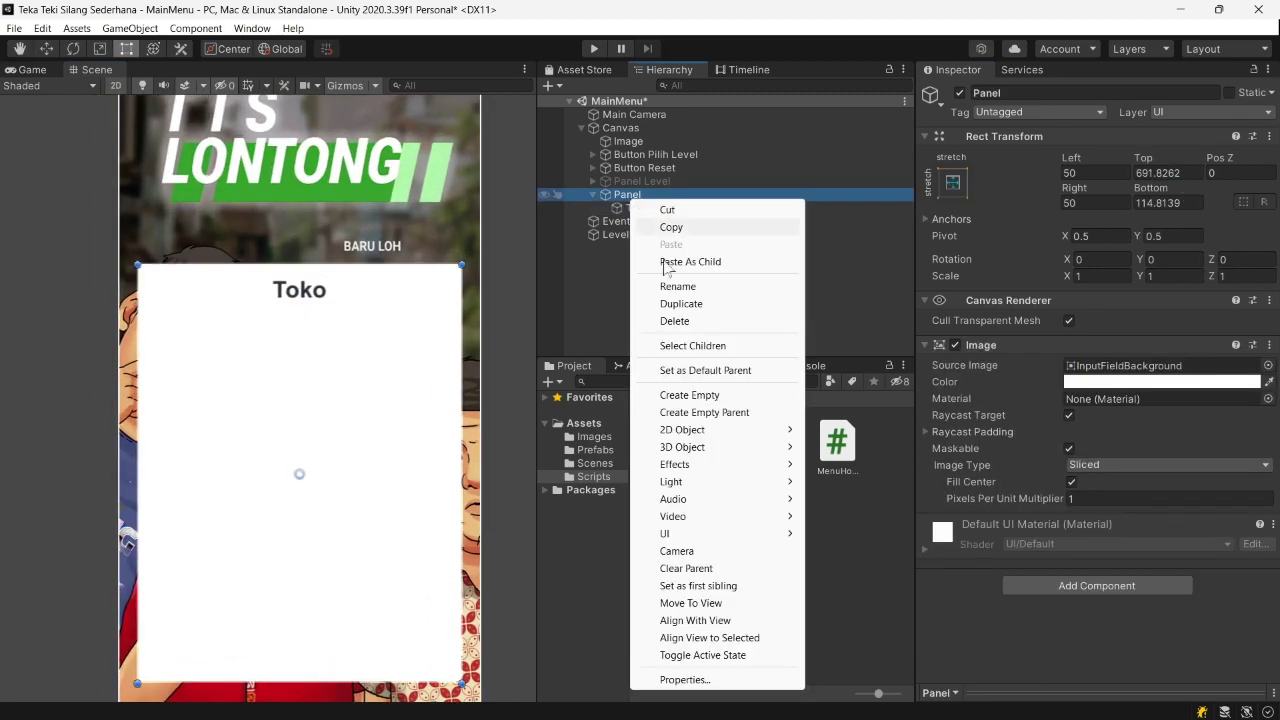
mouse_move(678, 535)
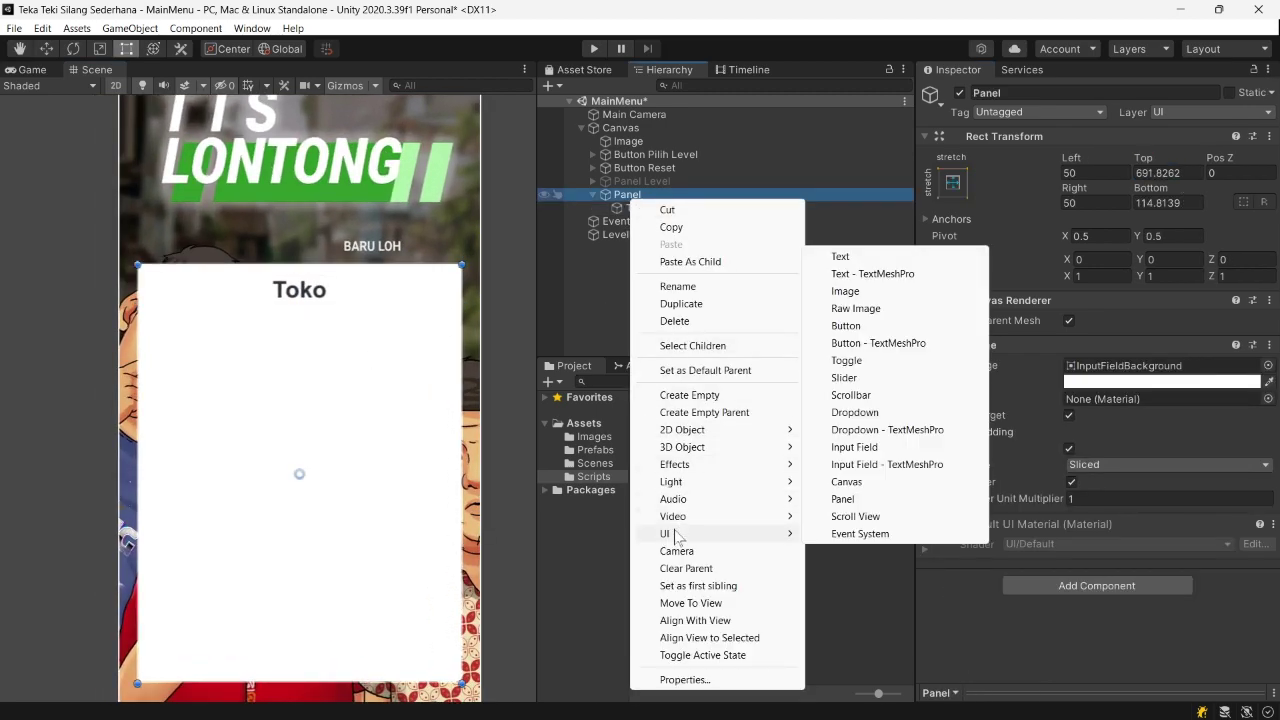
click(684, 396)
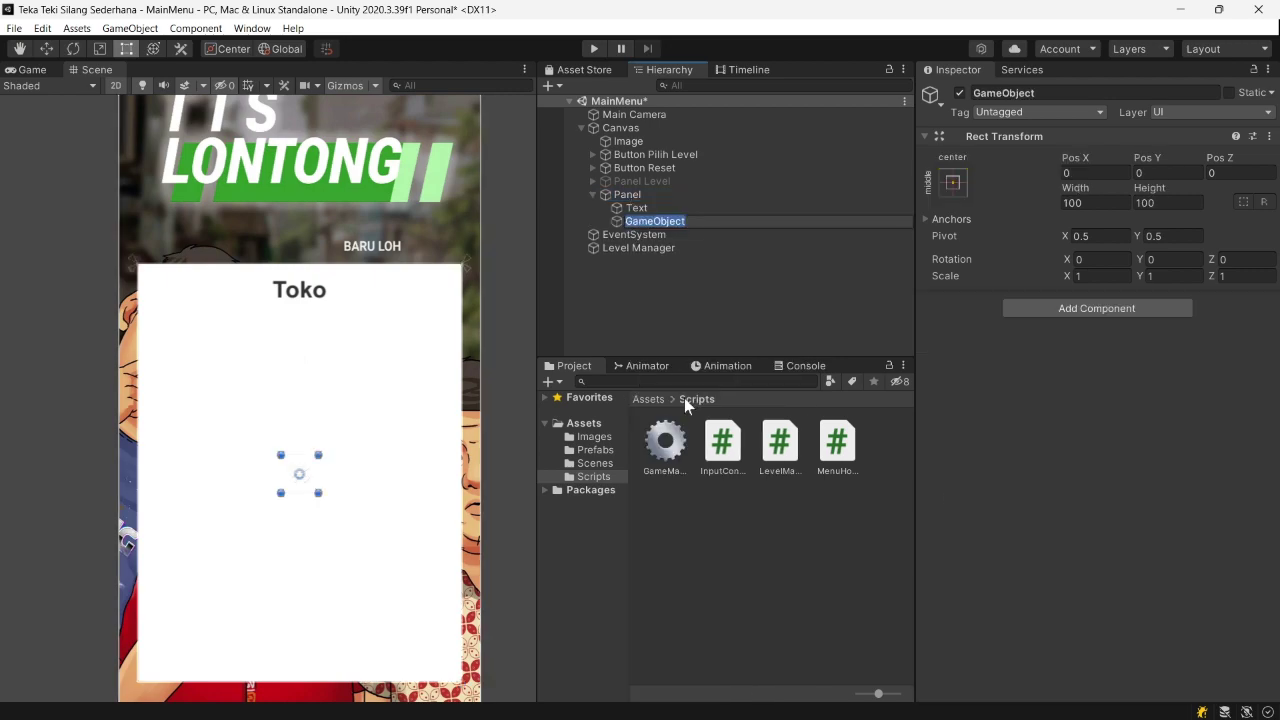
click(950, 183)
alt+click(1130, 440)
key(t)
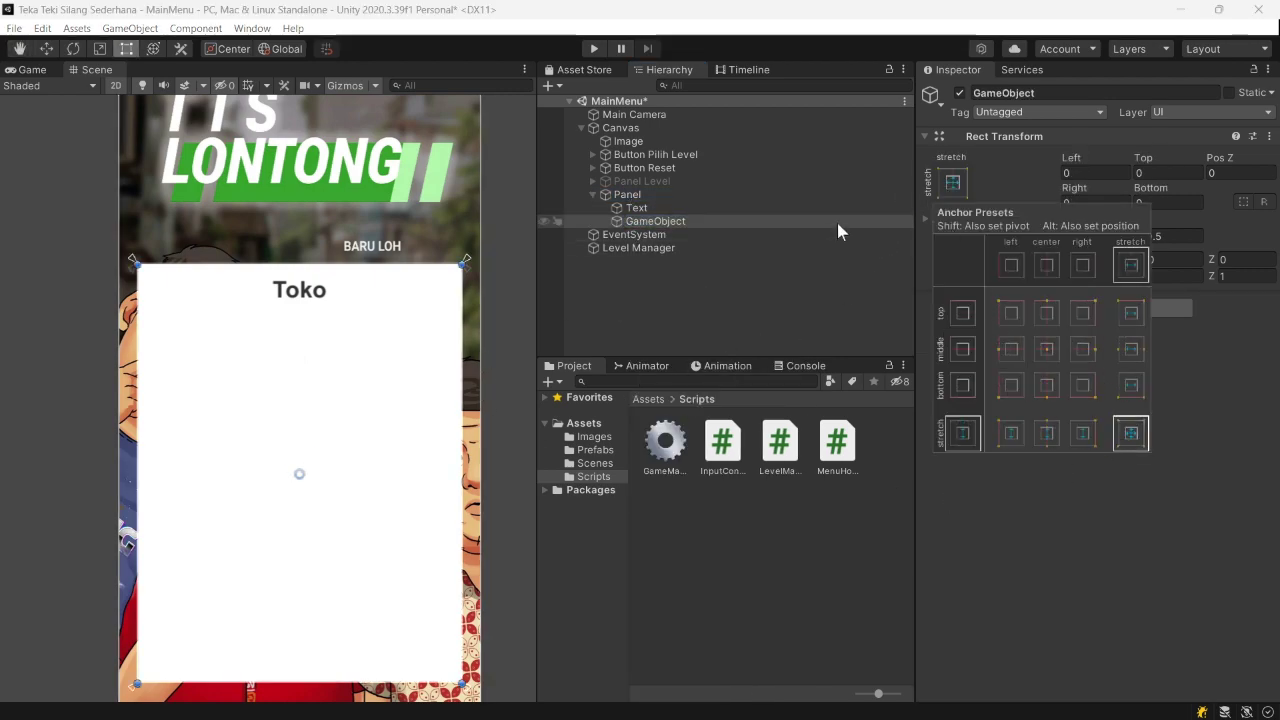
click(331, 267)
drag(331, 267, 331, 320)
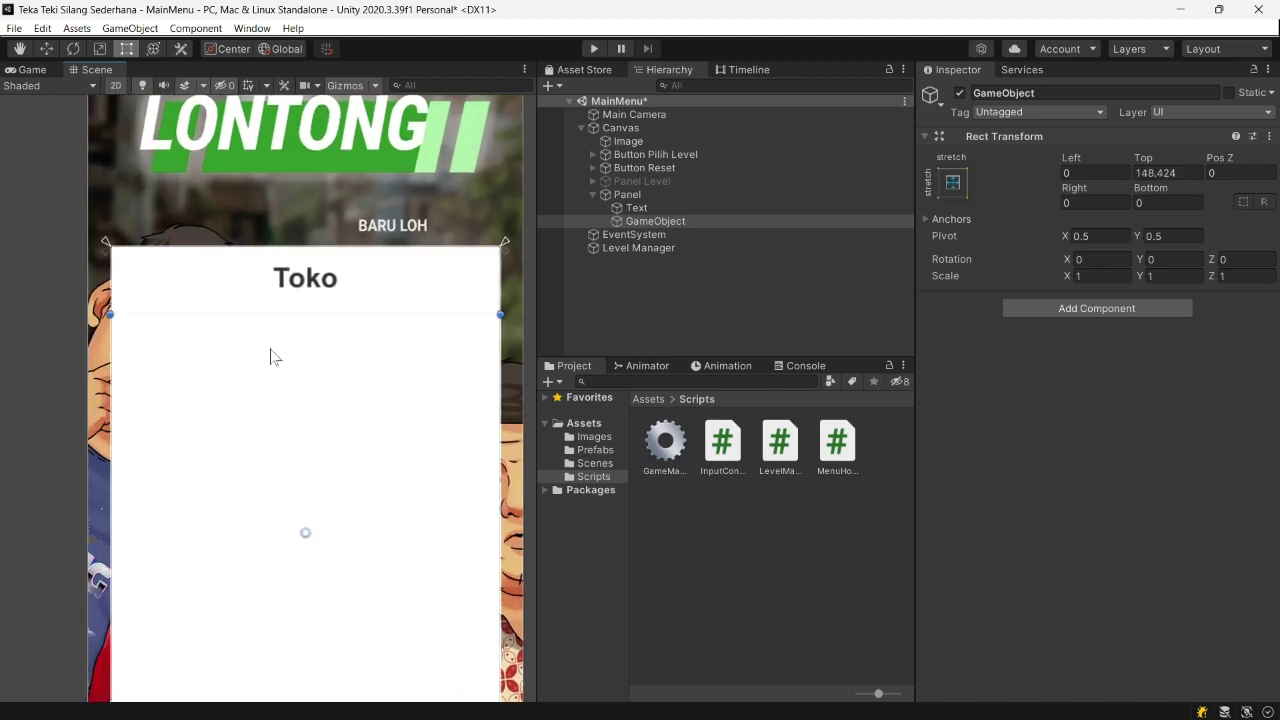
scroll(271, 357, up, 1)
- Rename the empty object to List Item
click(1100, 92)
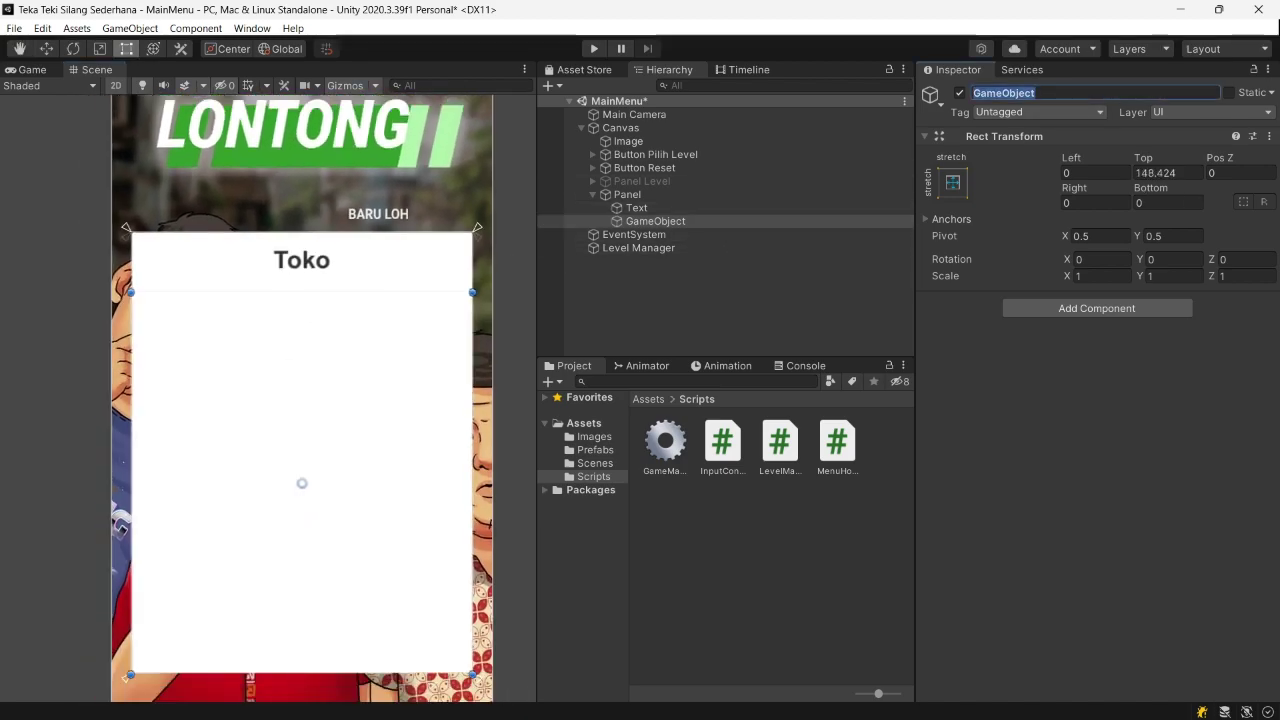
text(List Item)
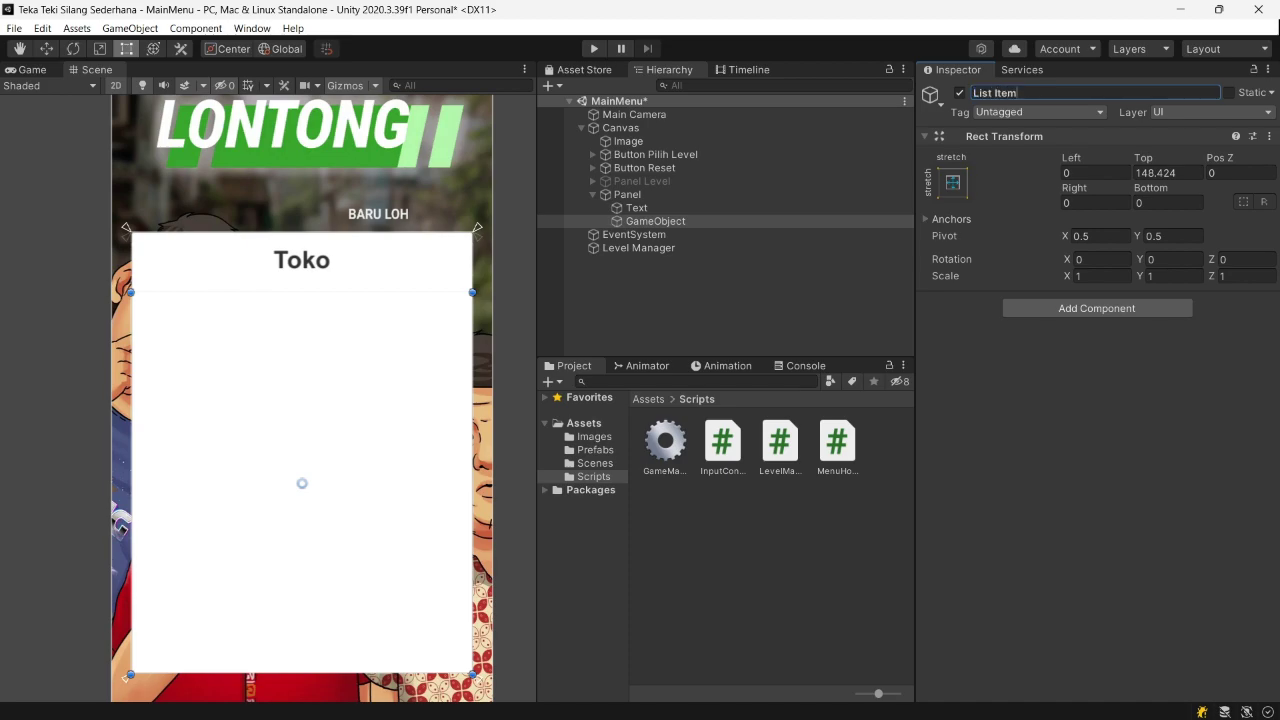
key(Return)
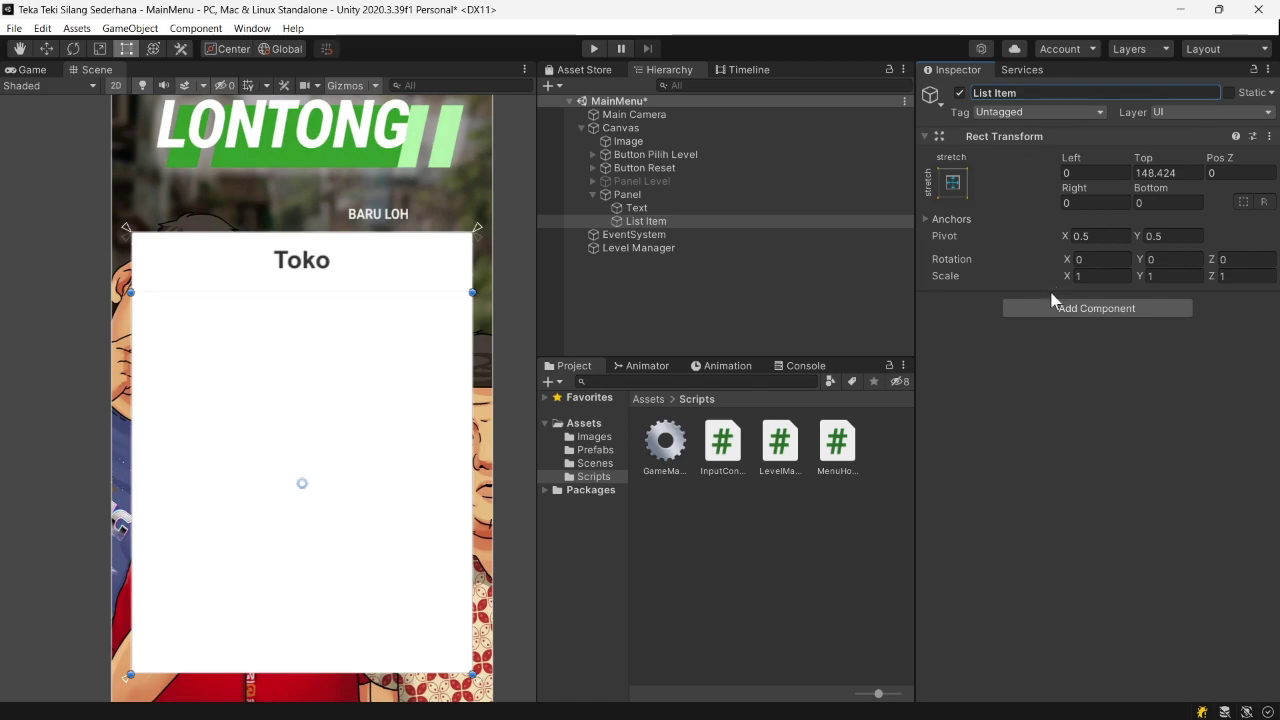
- Give List Item a Vertical Layout Group and add a Button child inside it
click(1051, 308)
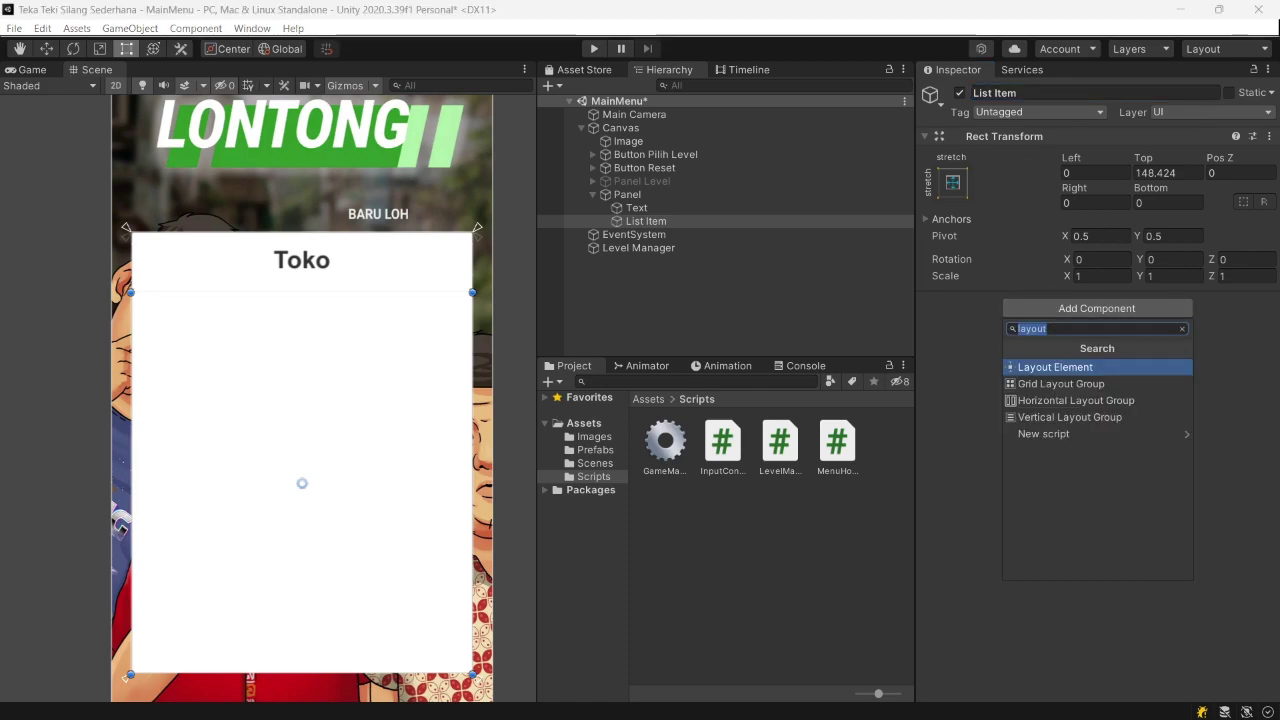
click(1043, 417)
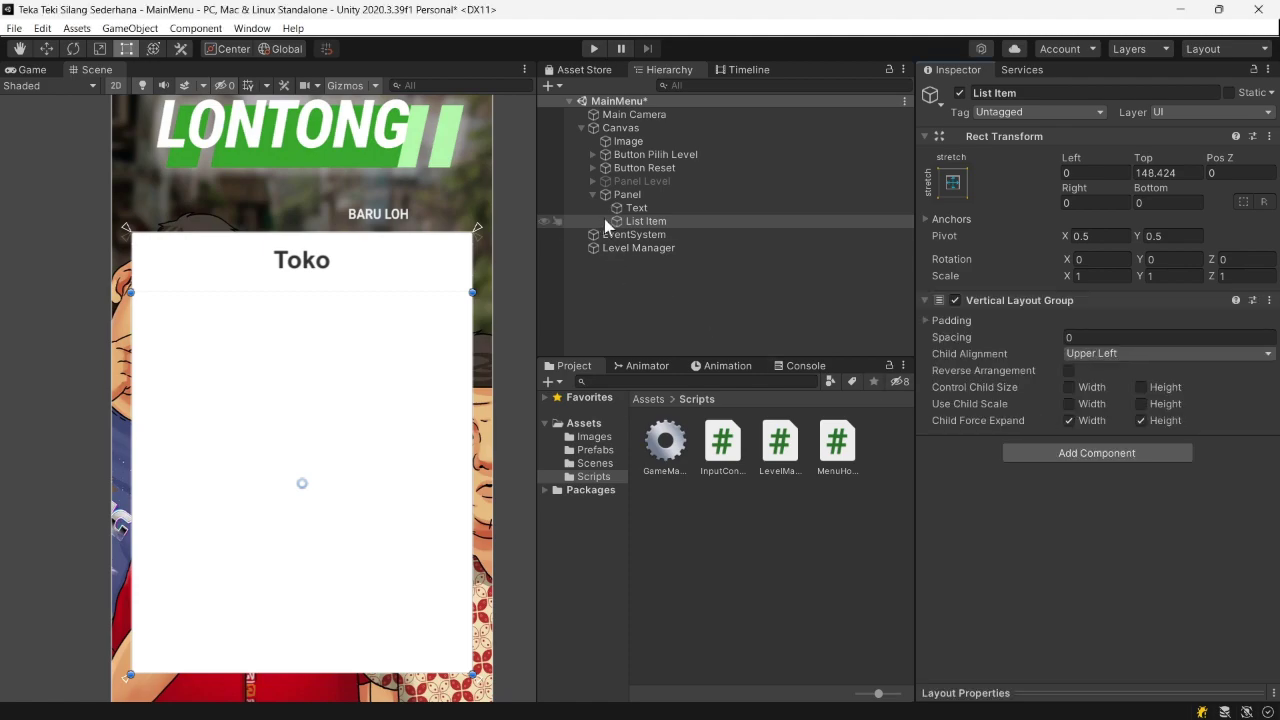
right_click(638, 219)
mouse_move(780, 551)
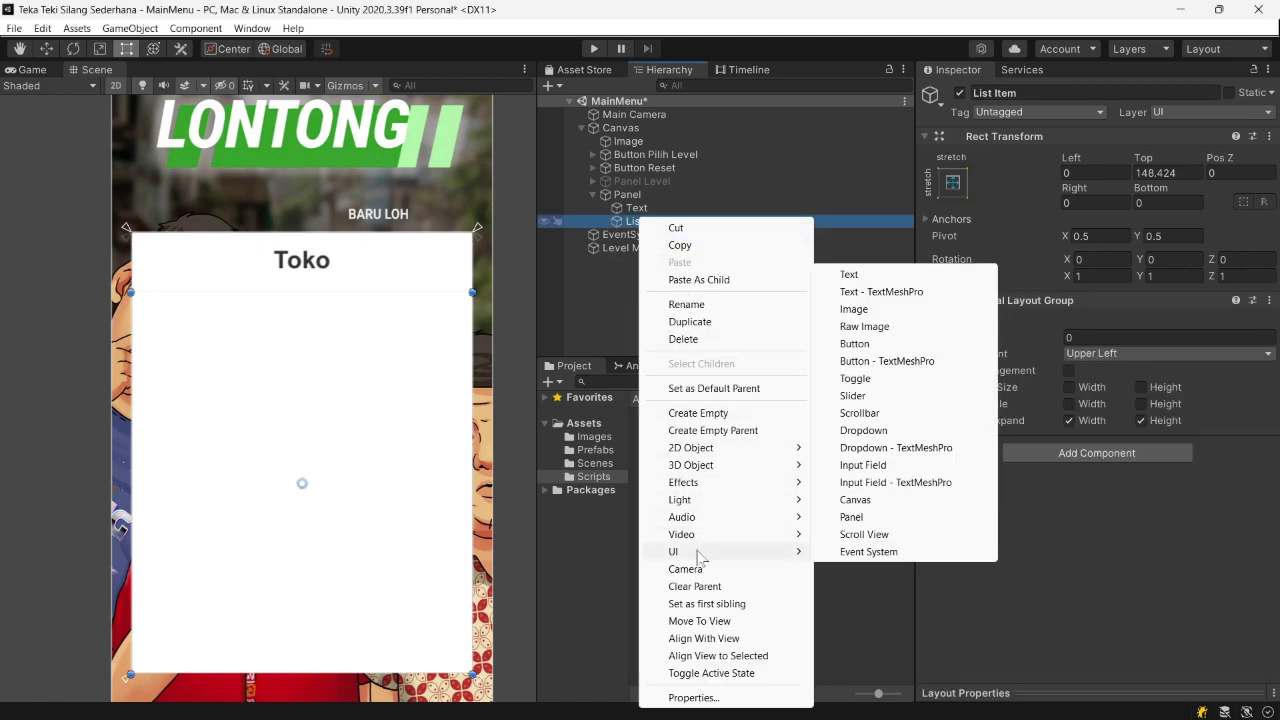
click(866, 344)
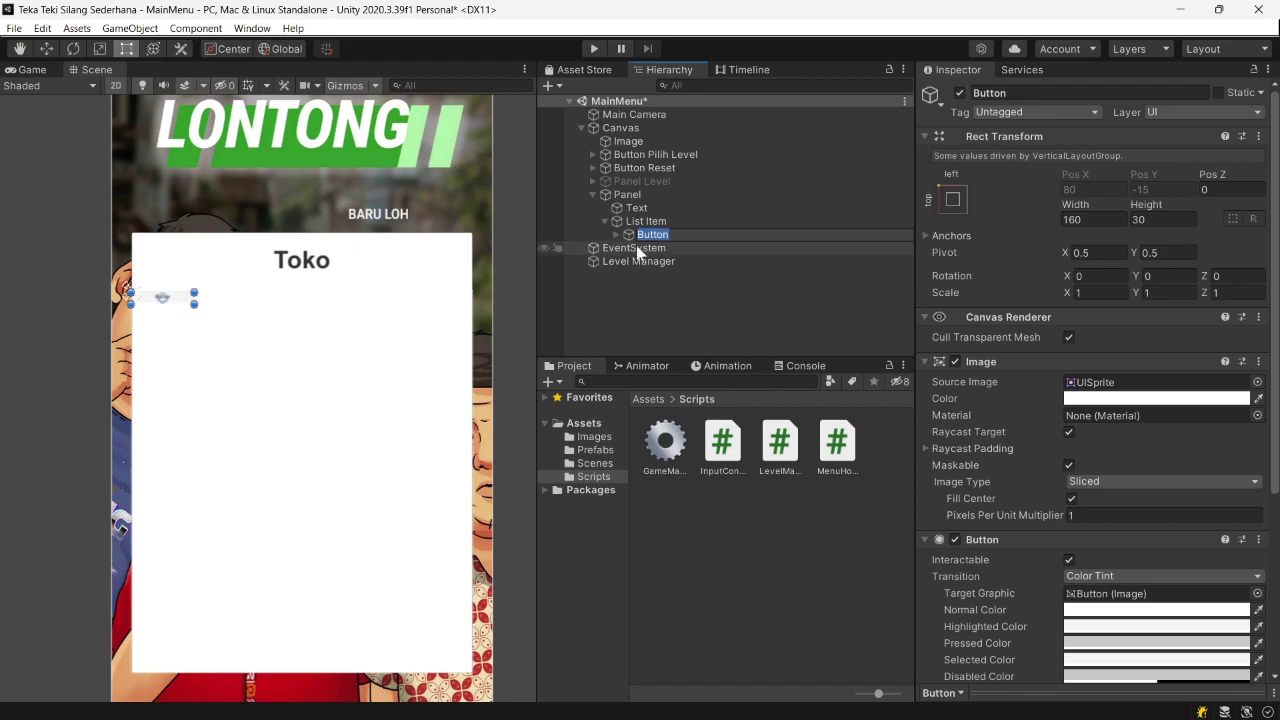
- Size the Button to width 800 and height 100
click(952, 199)
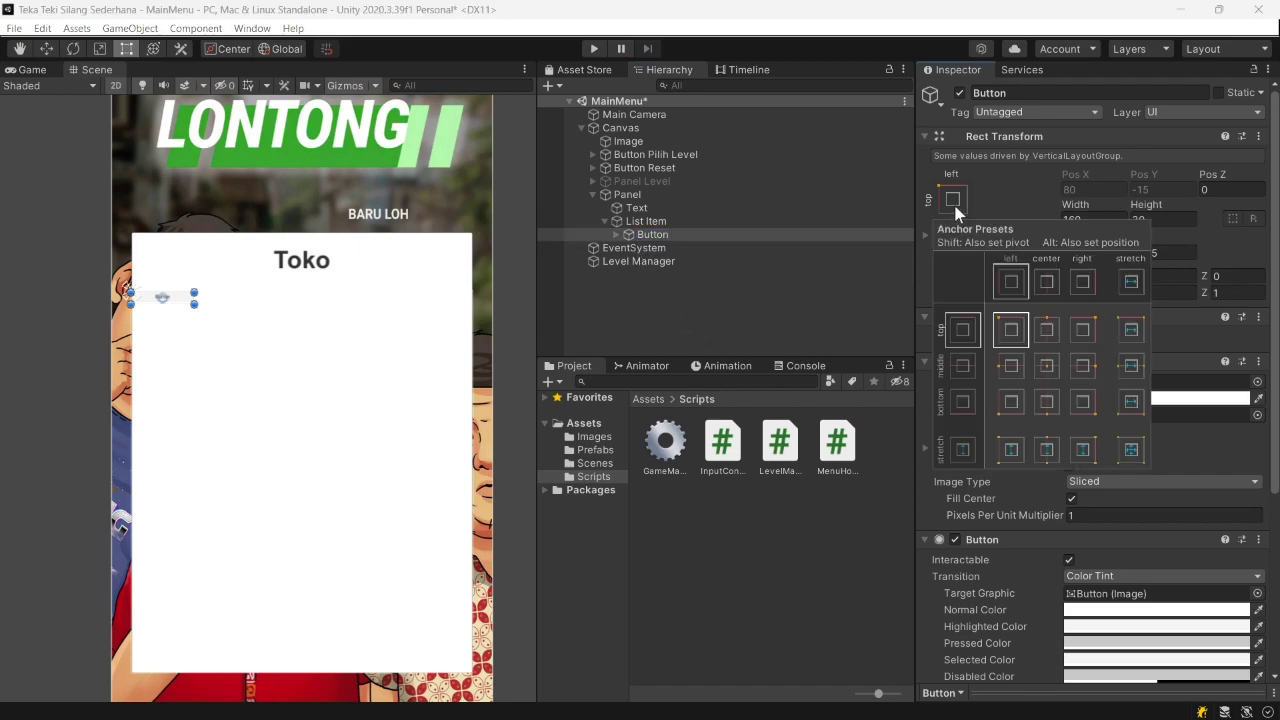
key(t)
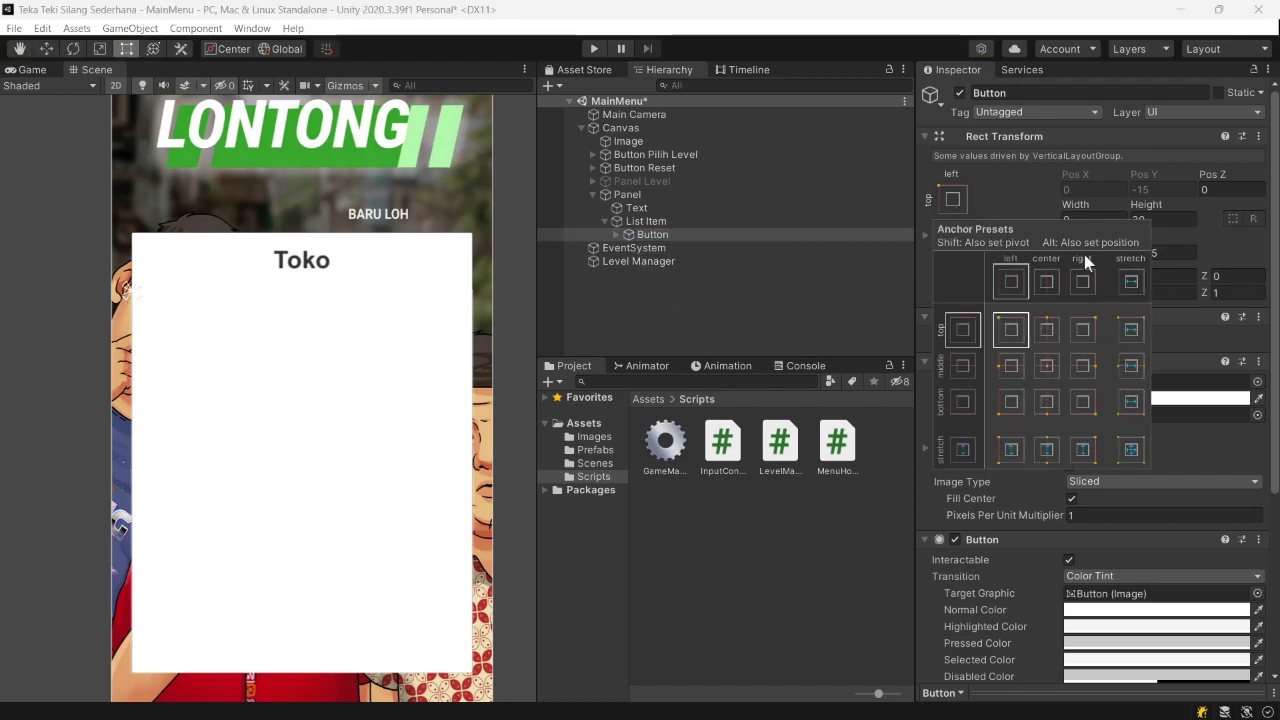
click(959, 195)
click(1094, 219)
text(160)
key(Return)
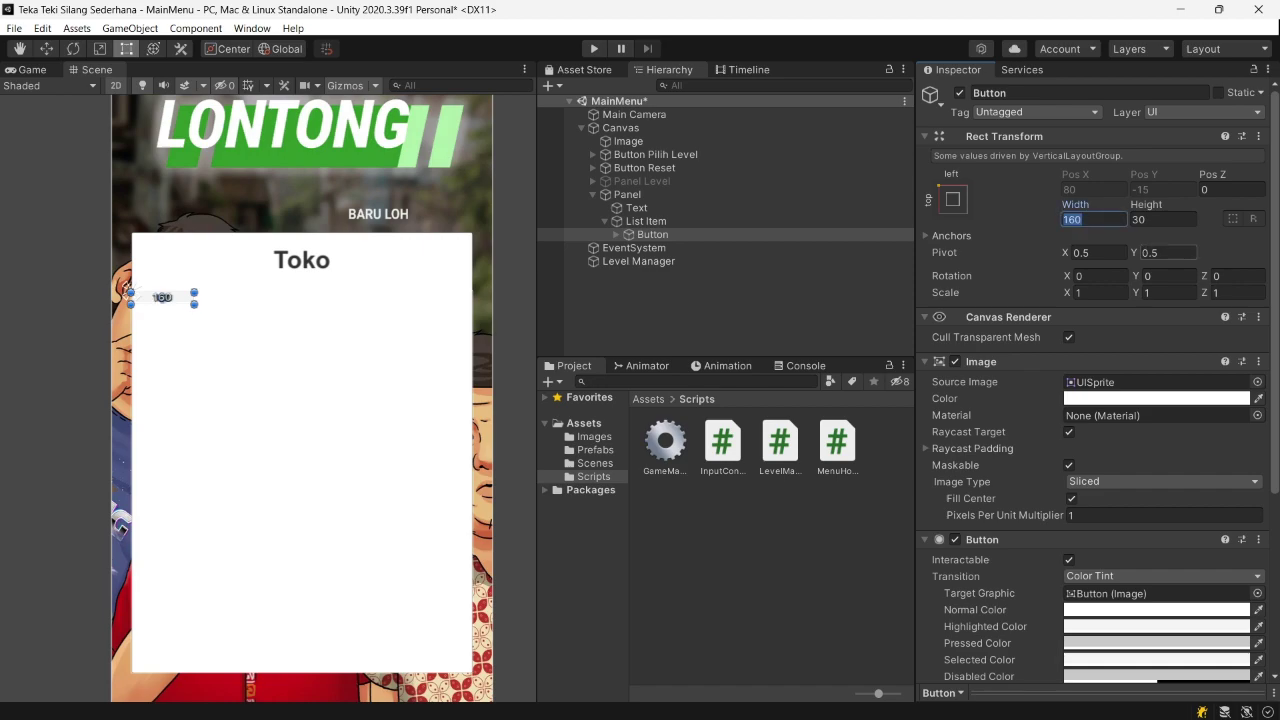
text(50)
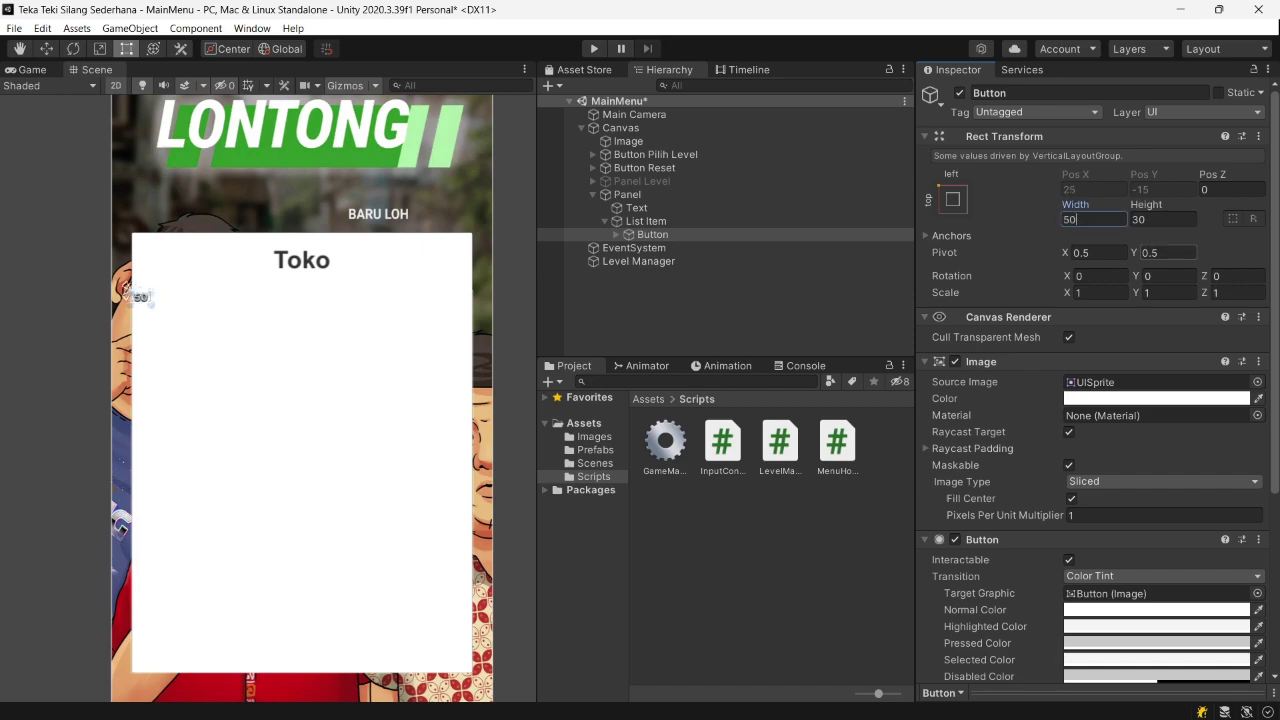
text(0)
key(Tab)
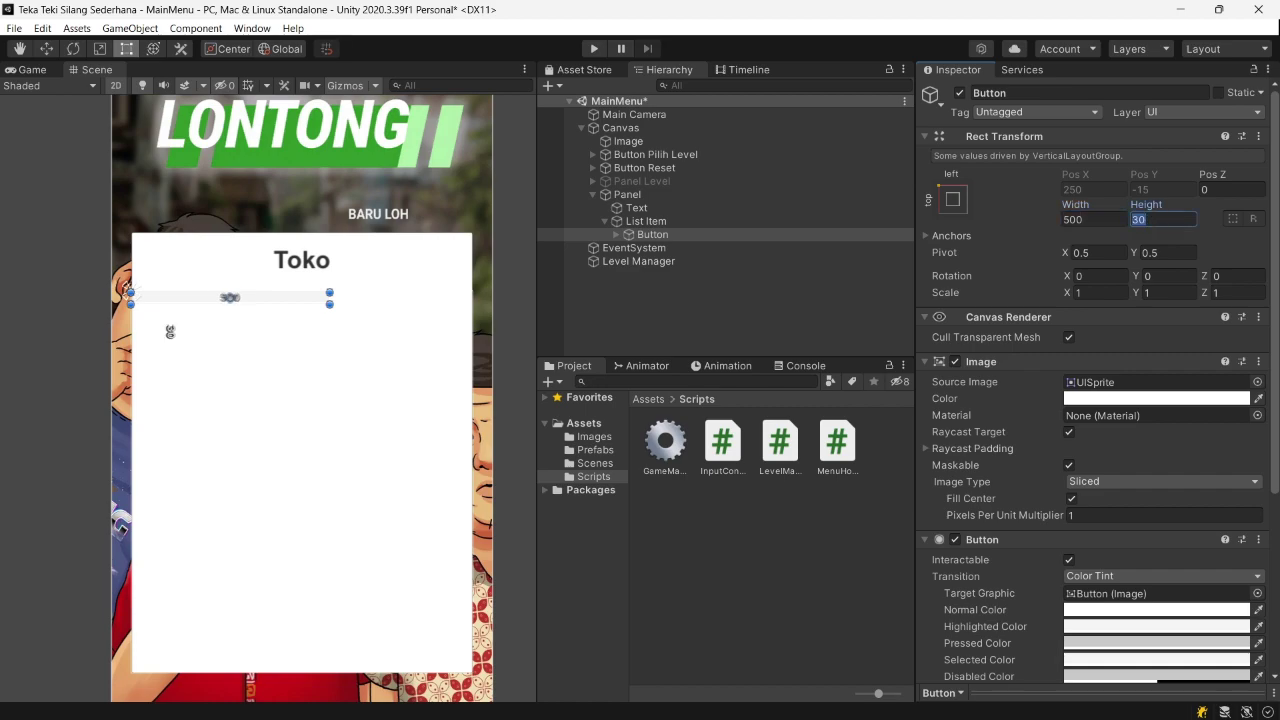
text(75)
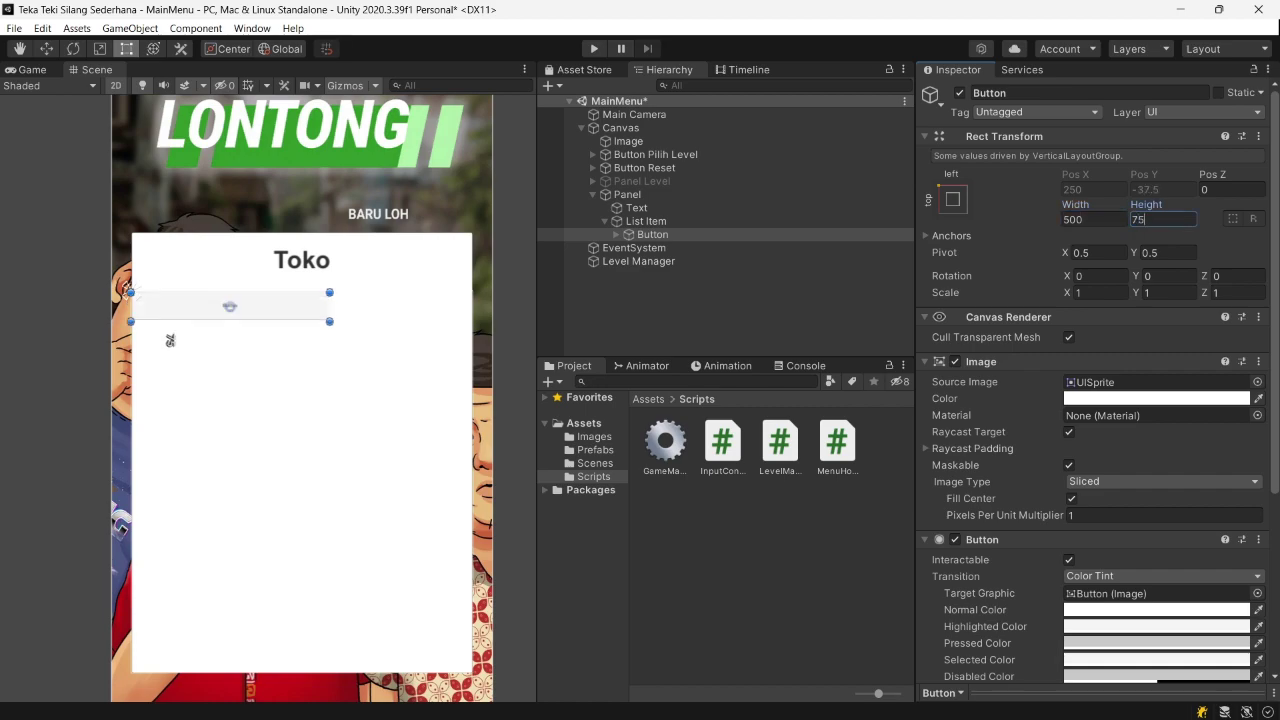
key(BackSpace)
key(BackSpace)
text(100)
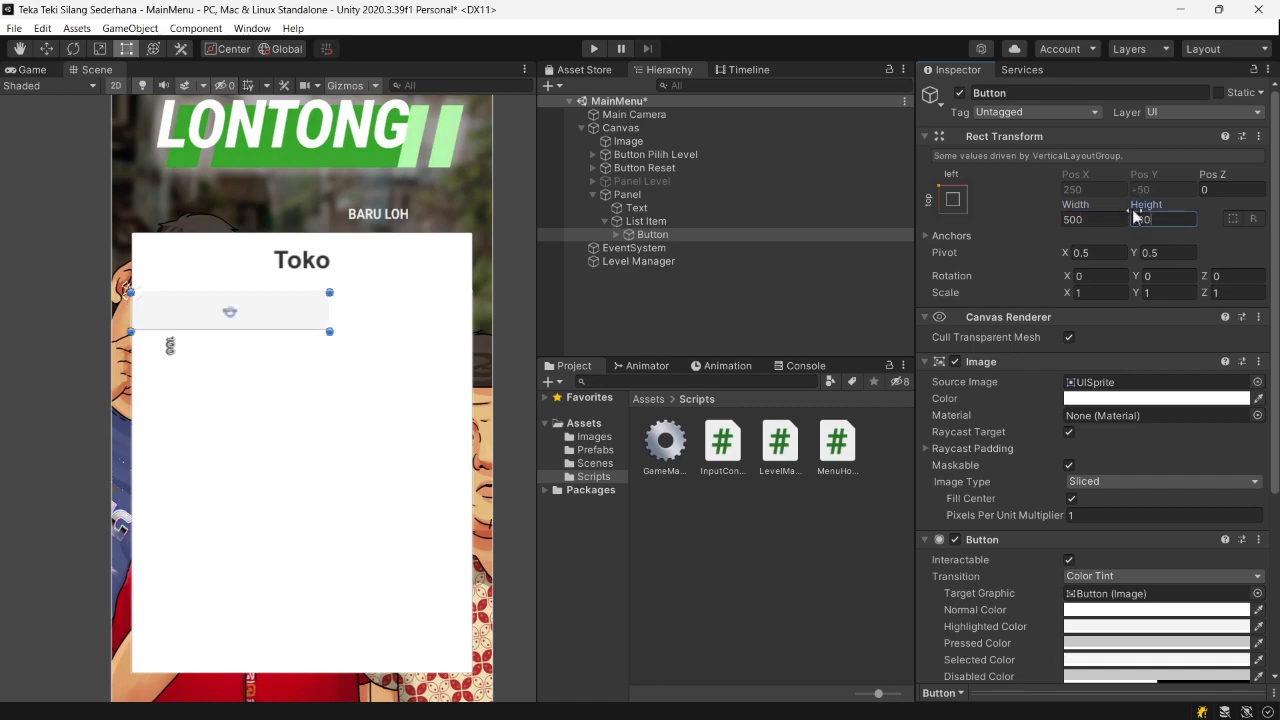
key(shift+Tab)
text(80)
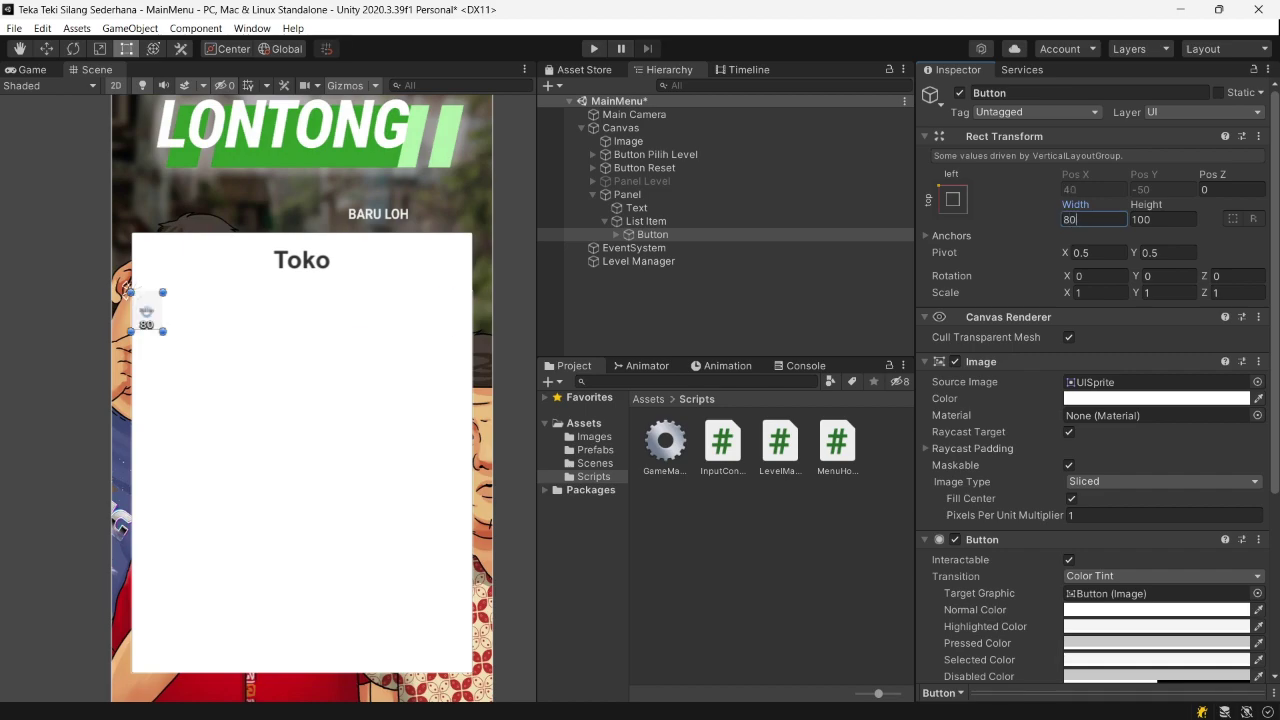
text(0)
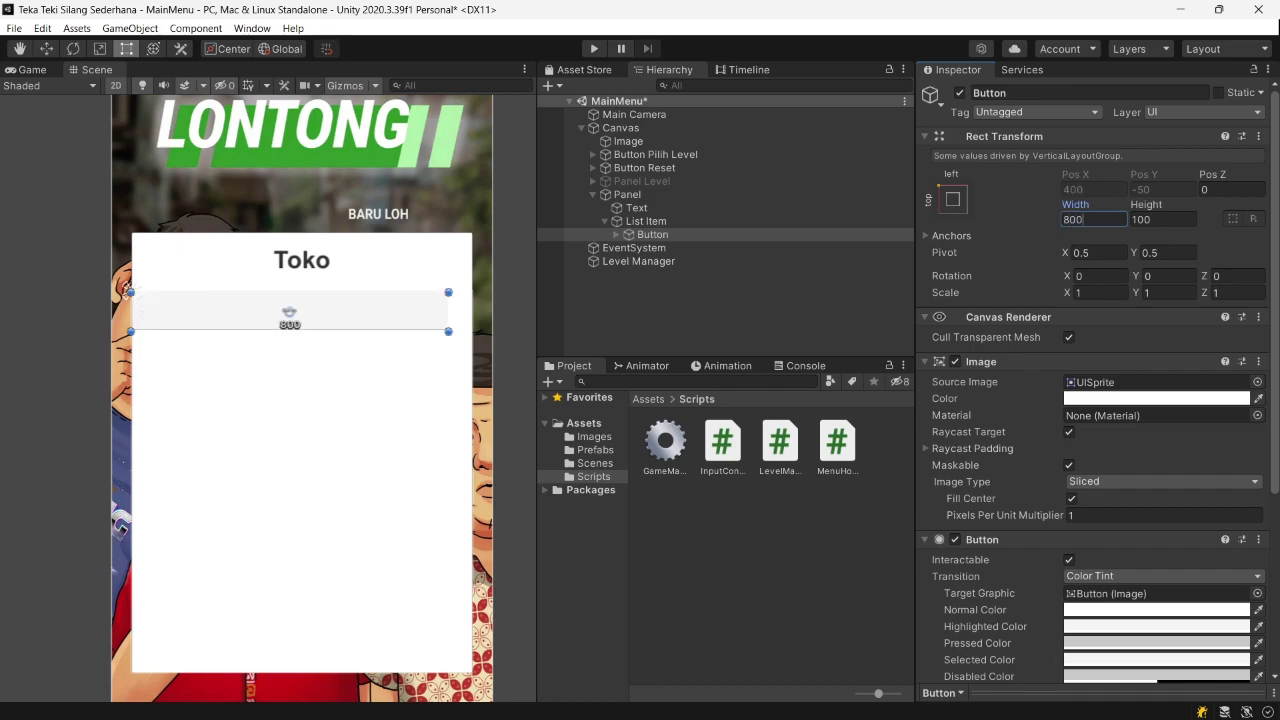
- Duplicate the Button to preview the list, then delete the four copies
click(647, 221)
click(698, 232)
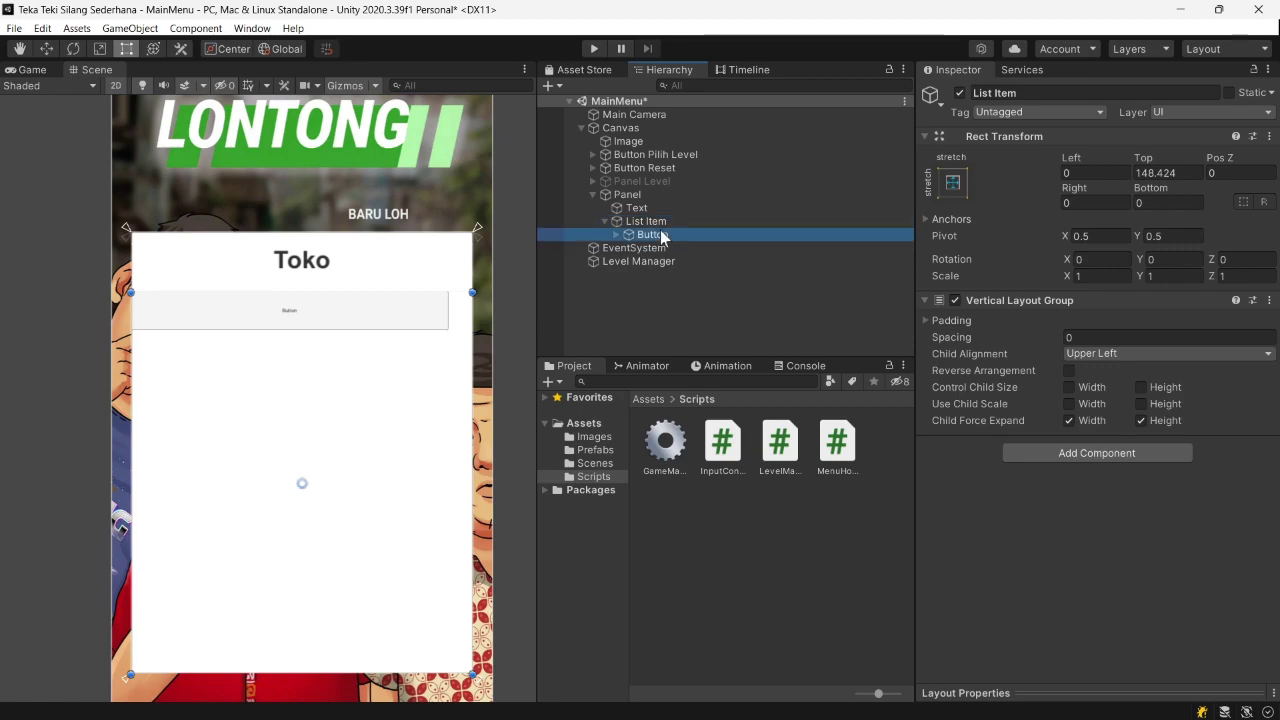
key(ctrl+d)
key(ctrl+d)
key(ctrl+d)
key(ctrl+d)
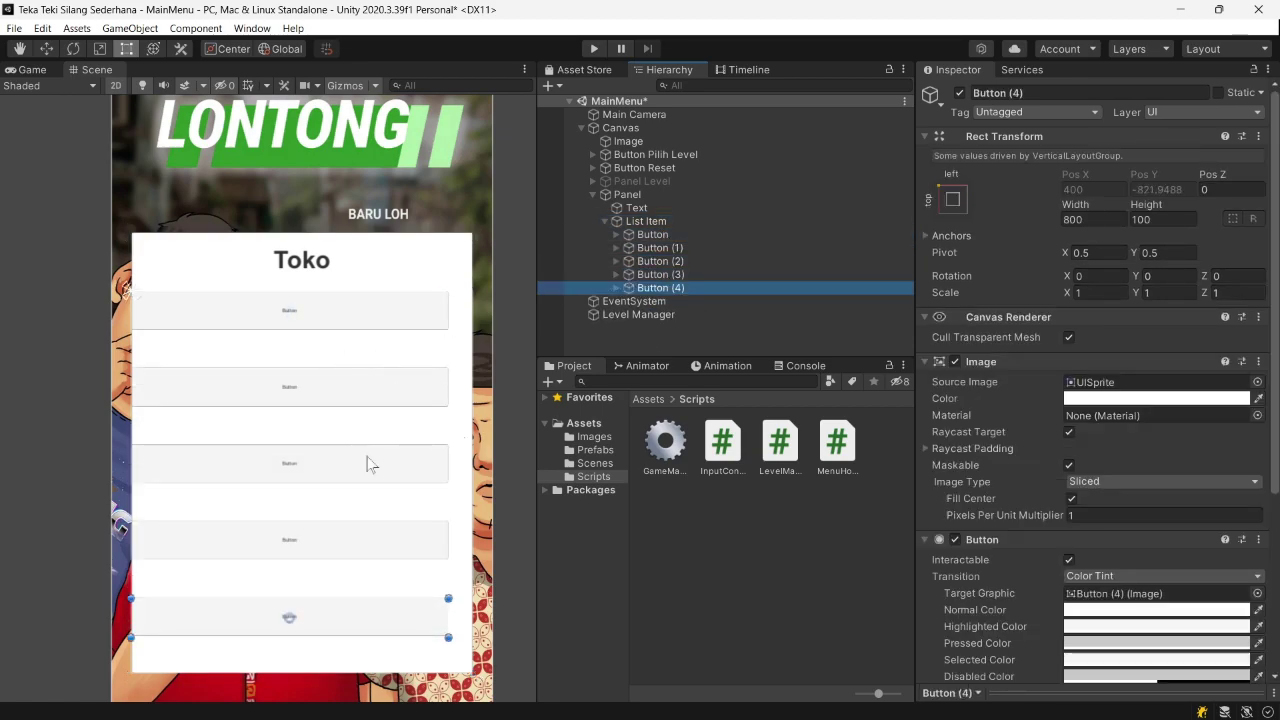
shift+click(681, 251)
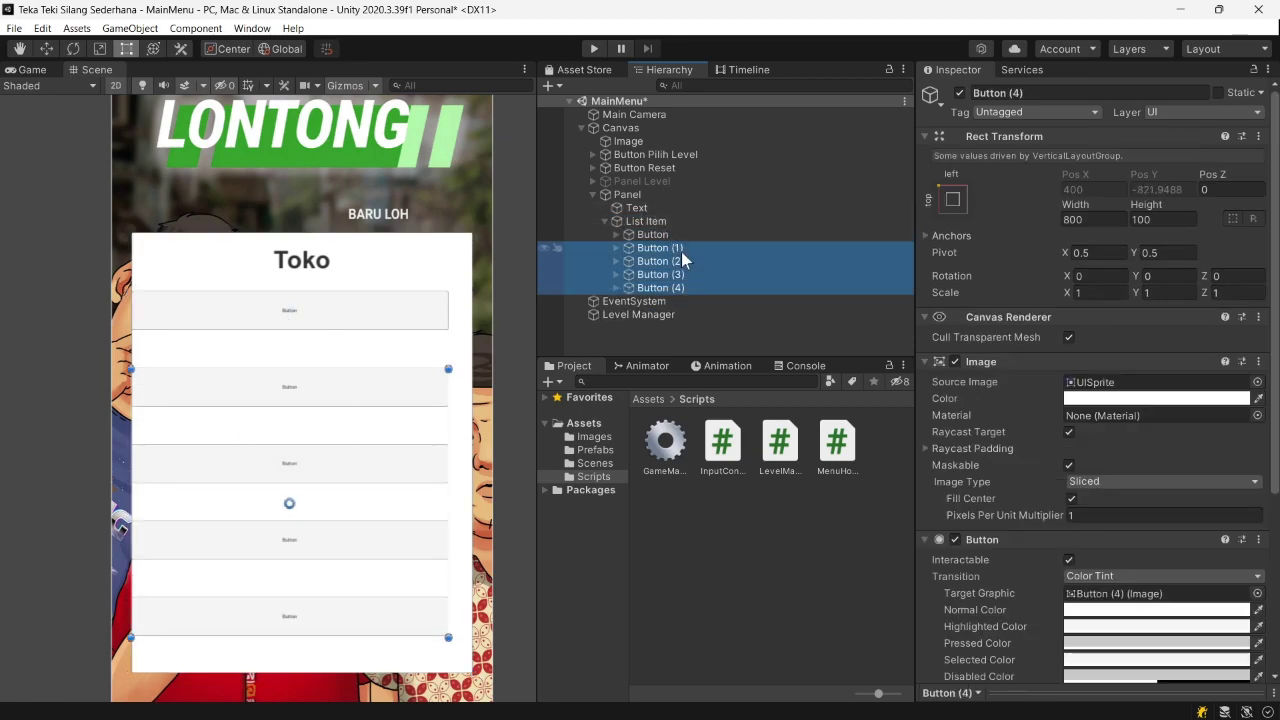
key(Delete)
click(666, 236)
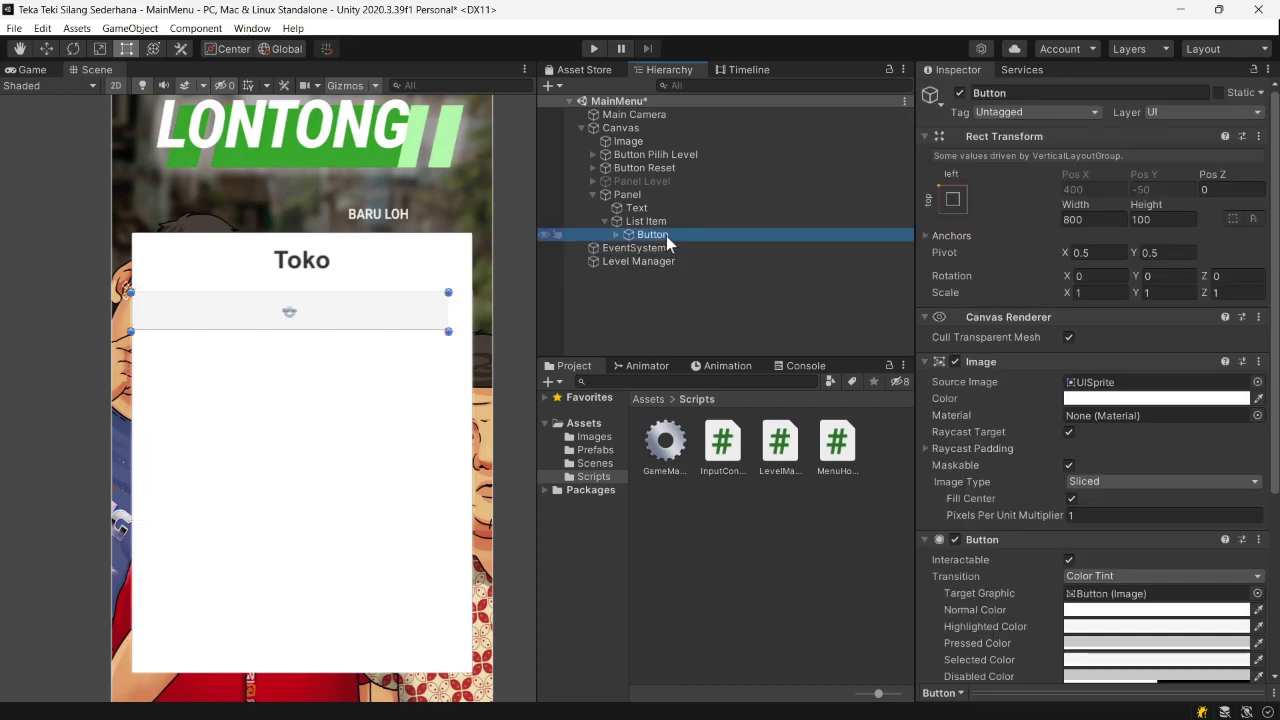
- Set the Button's label to 'Beli Level 2' at font size 41
click(615, 234)
click(660, 247)
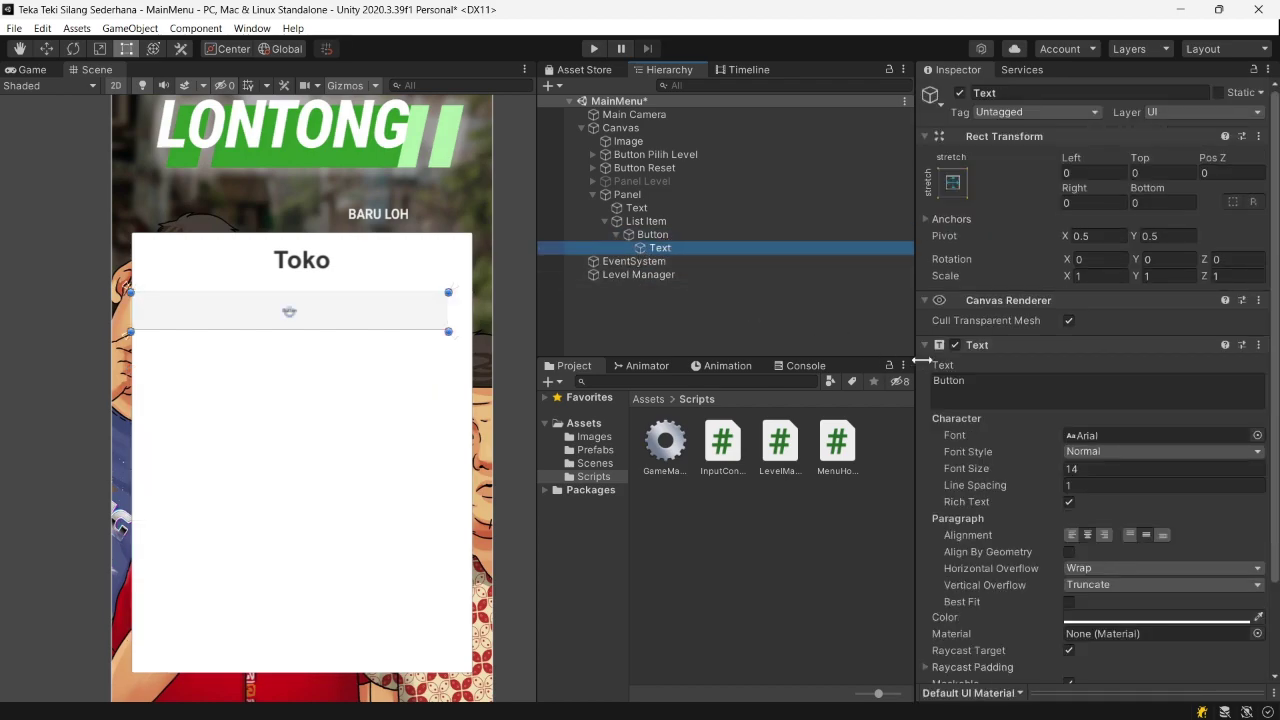
click(1090, 466)
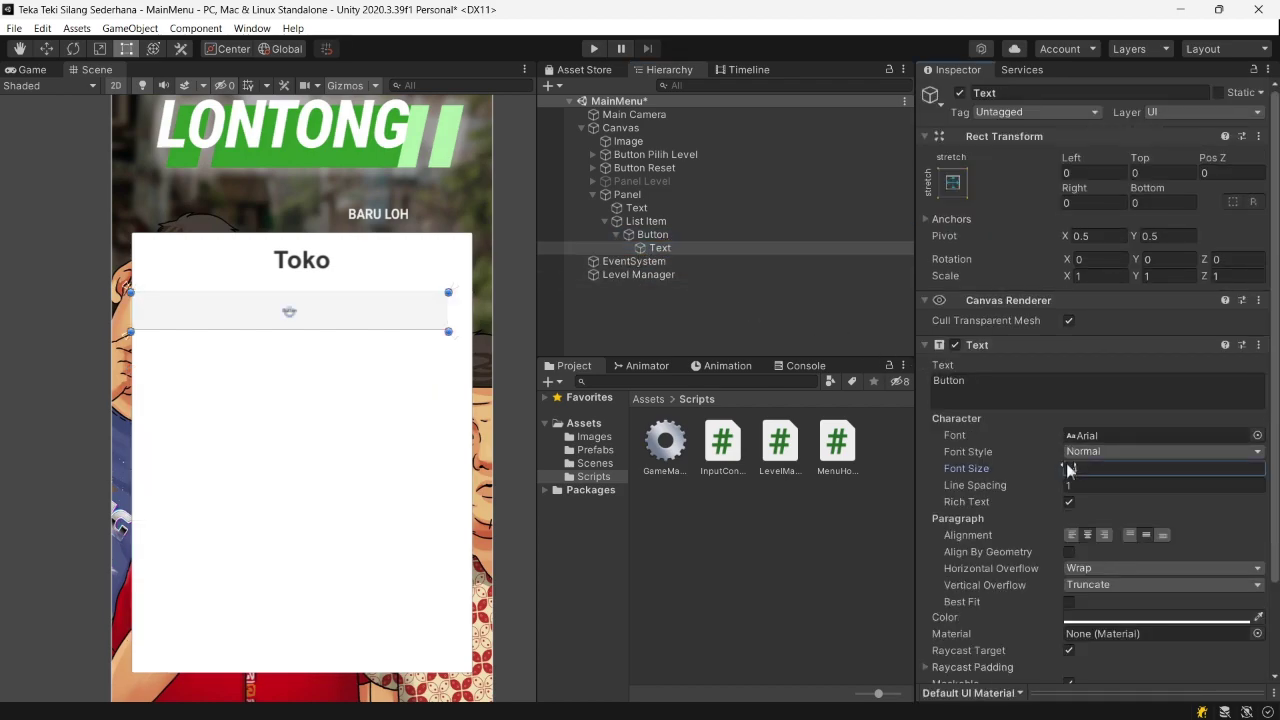
text(47)
key(BackSpace)
text(1)
key(shift+Tab)
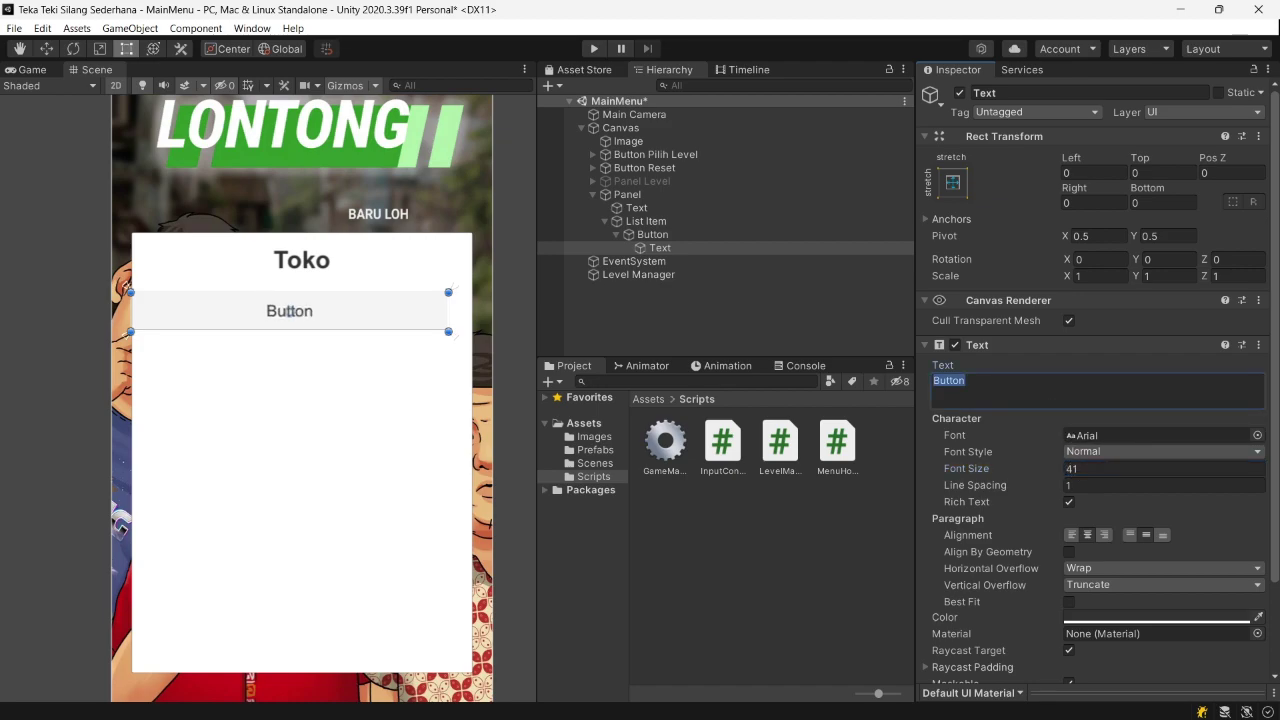
text(Bel)
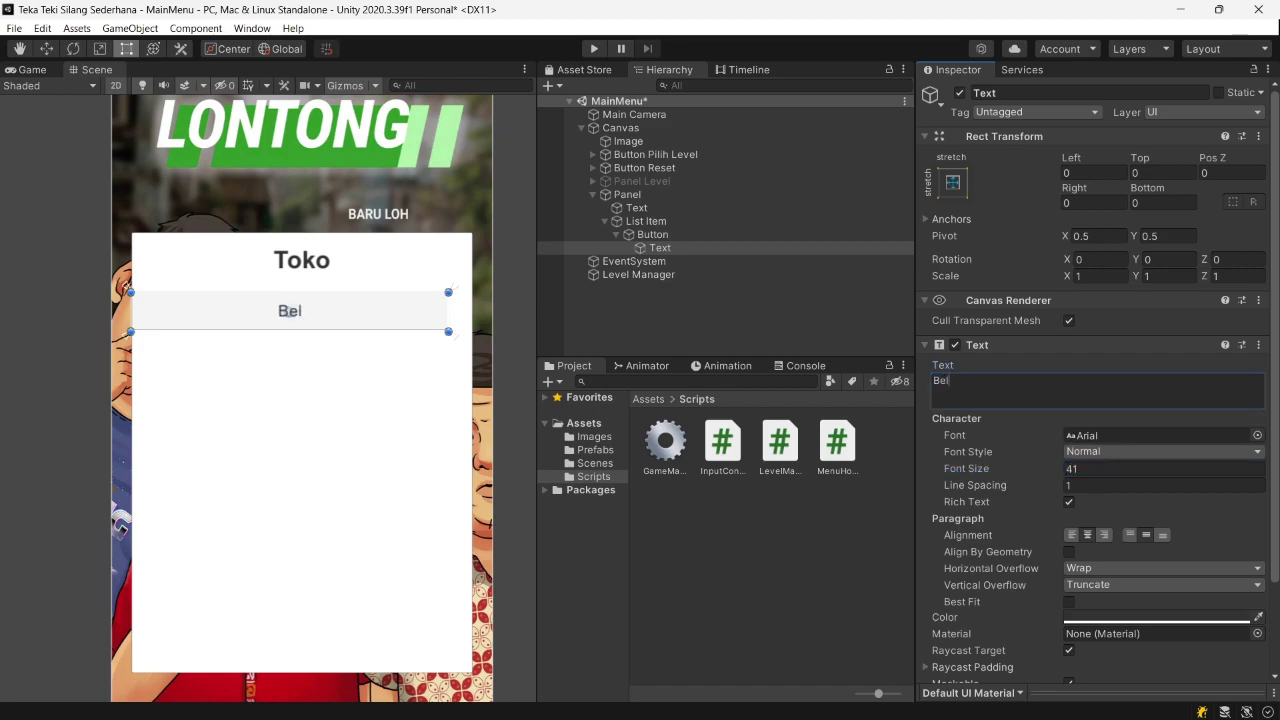
text(i Level 2)
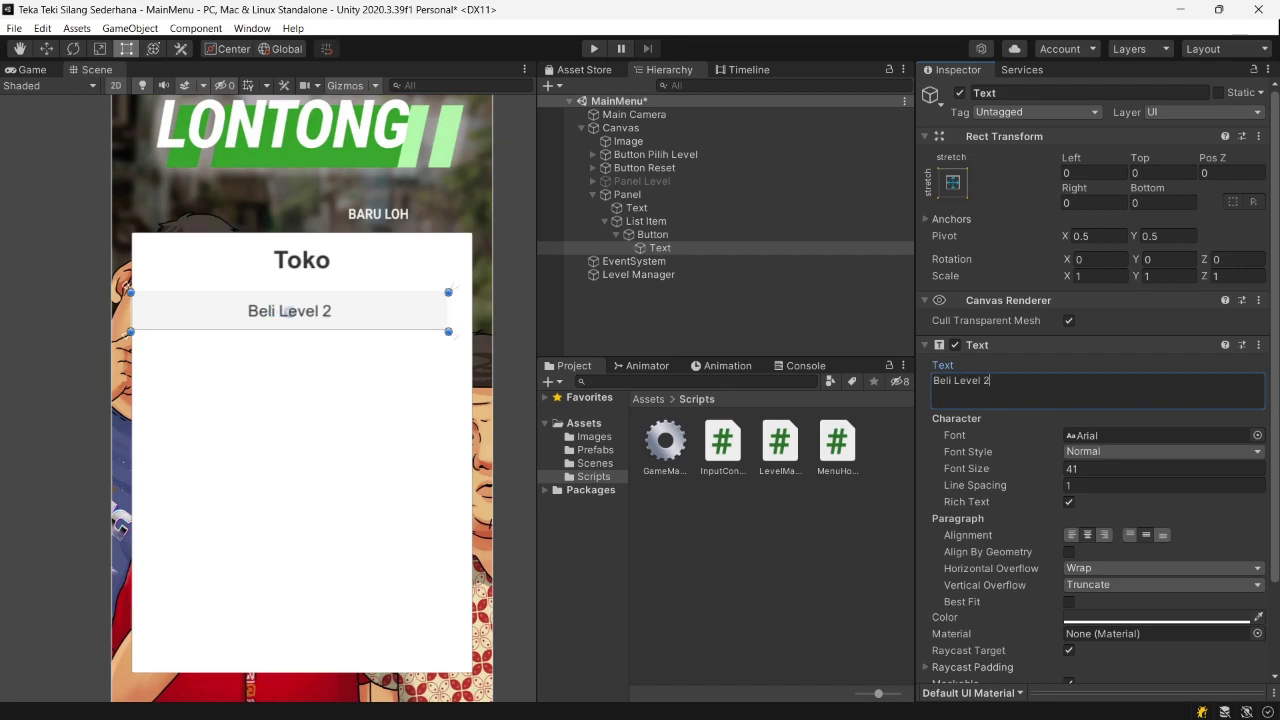
click(631, 234)
- Narrow the label to the button's left part (Right 390.955) and duplicate it as Text (1)
key(Down)
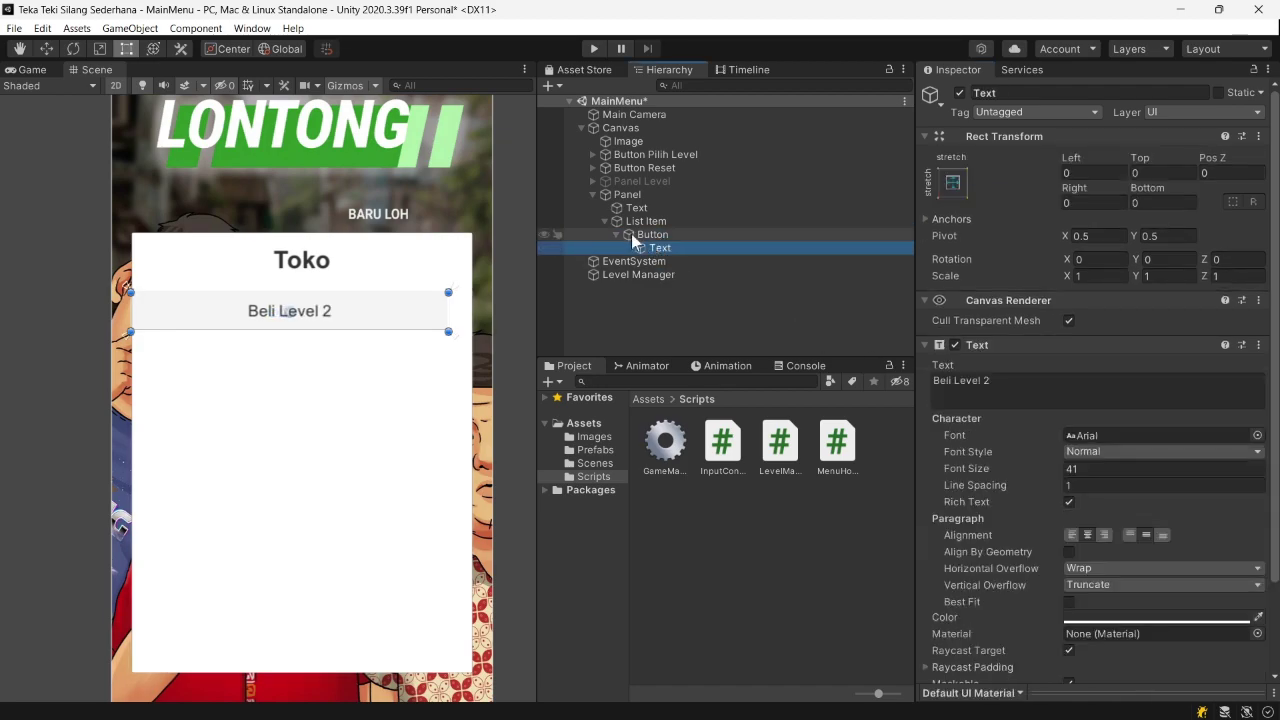
scroll(295, 305, up, 1)
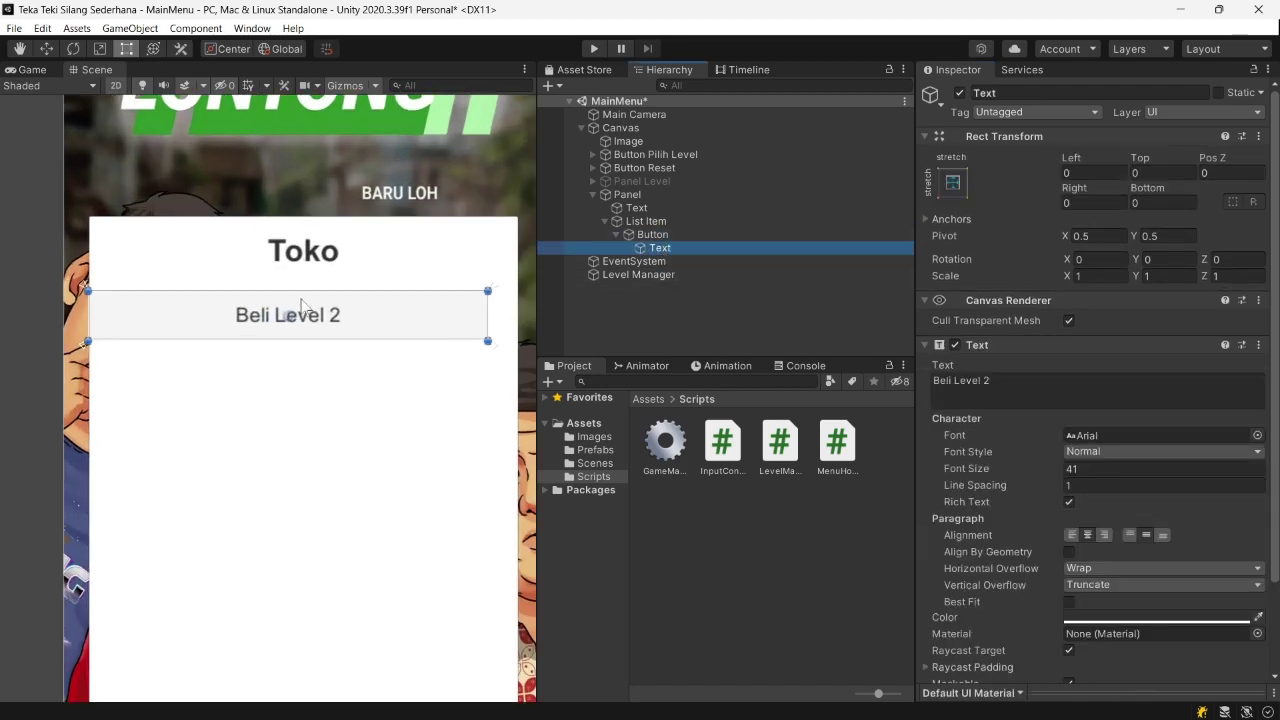
drag(487, 315, 305, 323)
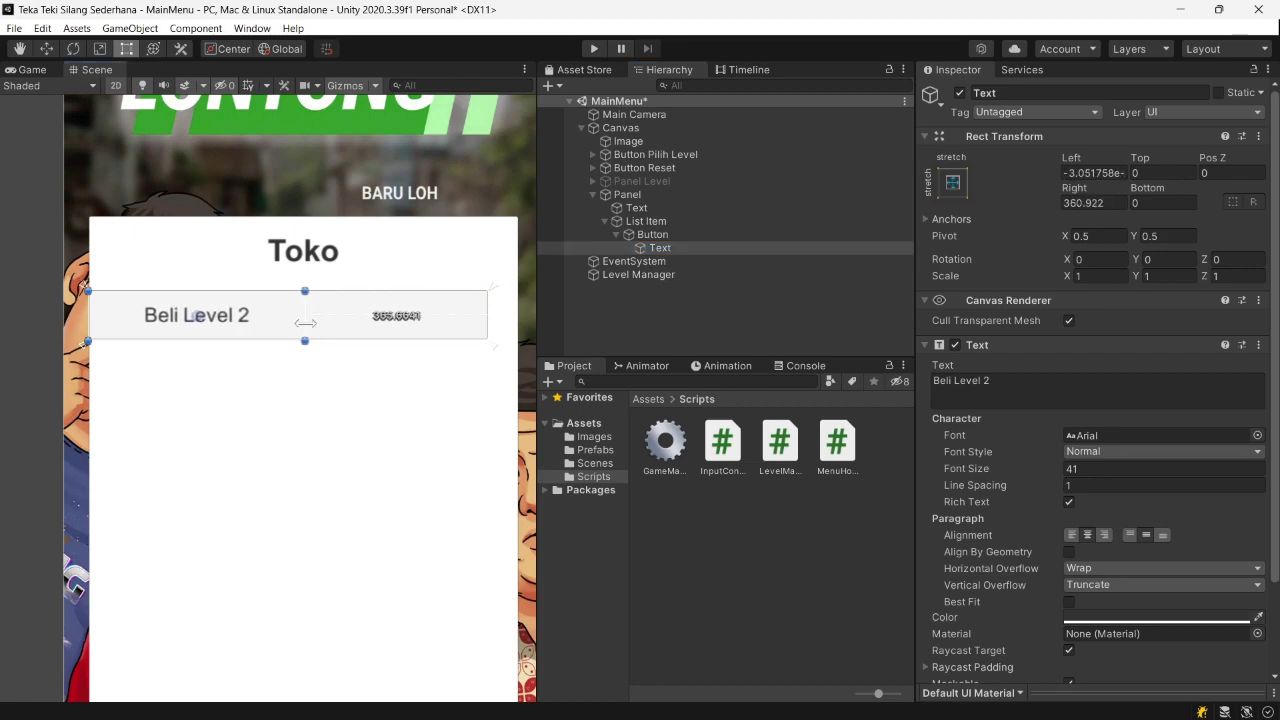
click(646, 248)
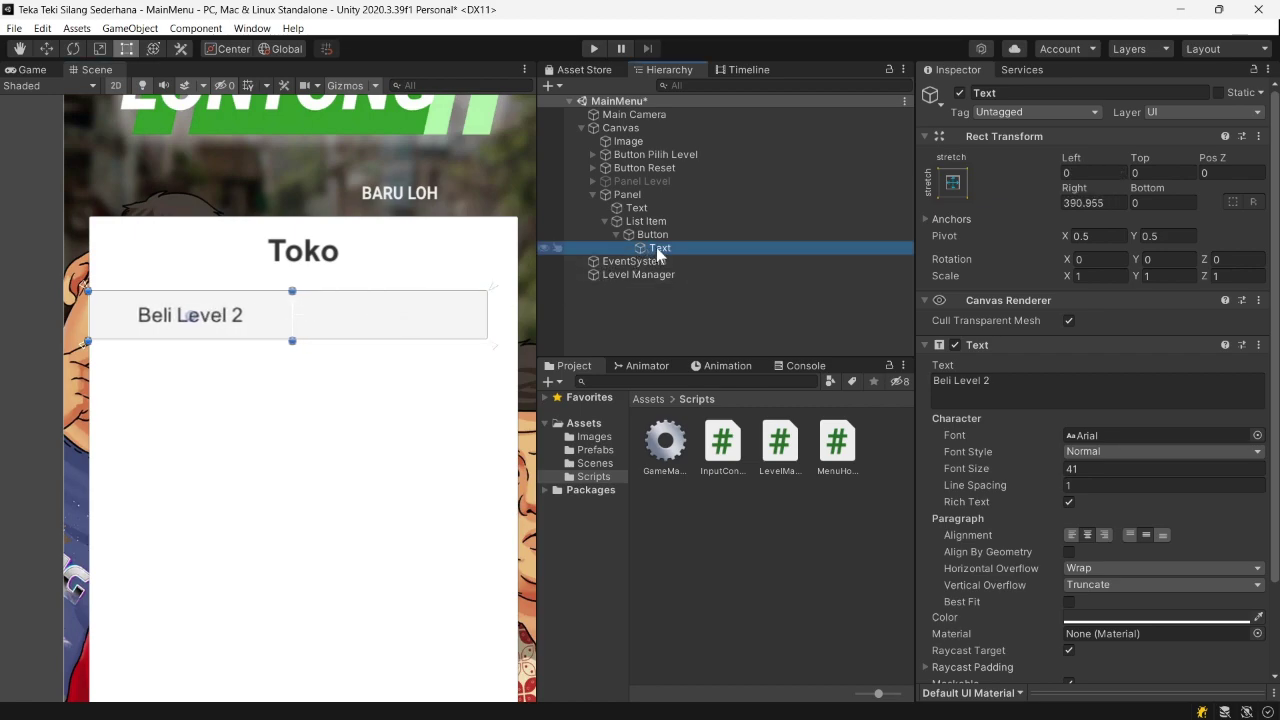
key(ctrl+d)
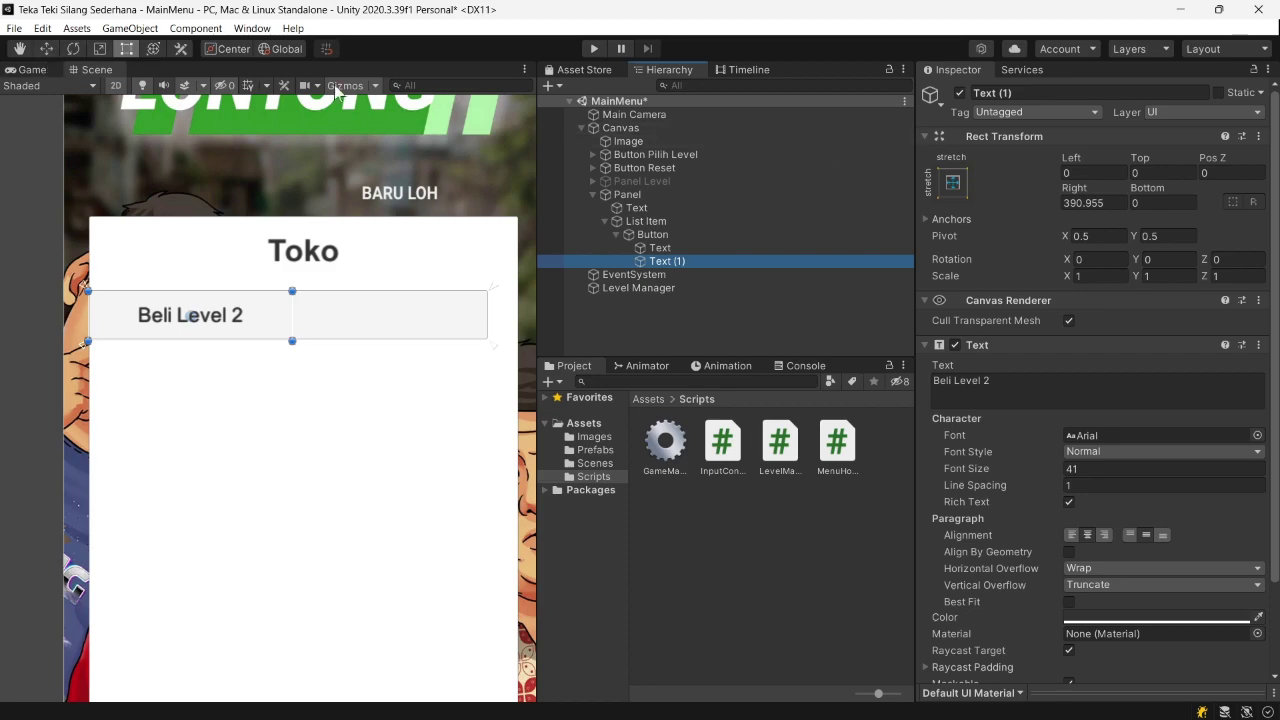
- Move the copied label to the right, rename it Text Harga, and set its text to 1000 Koin
click(46, 49)
drag(251, 318, 463, 328)
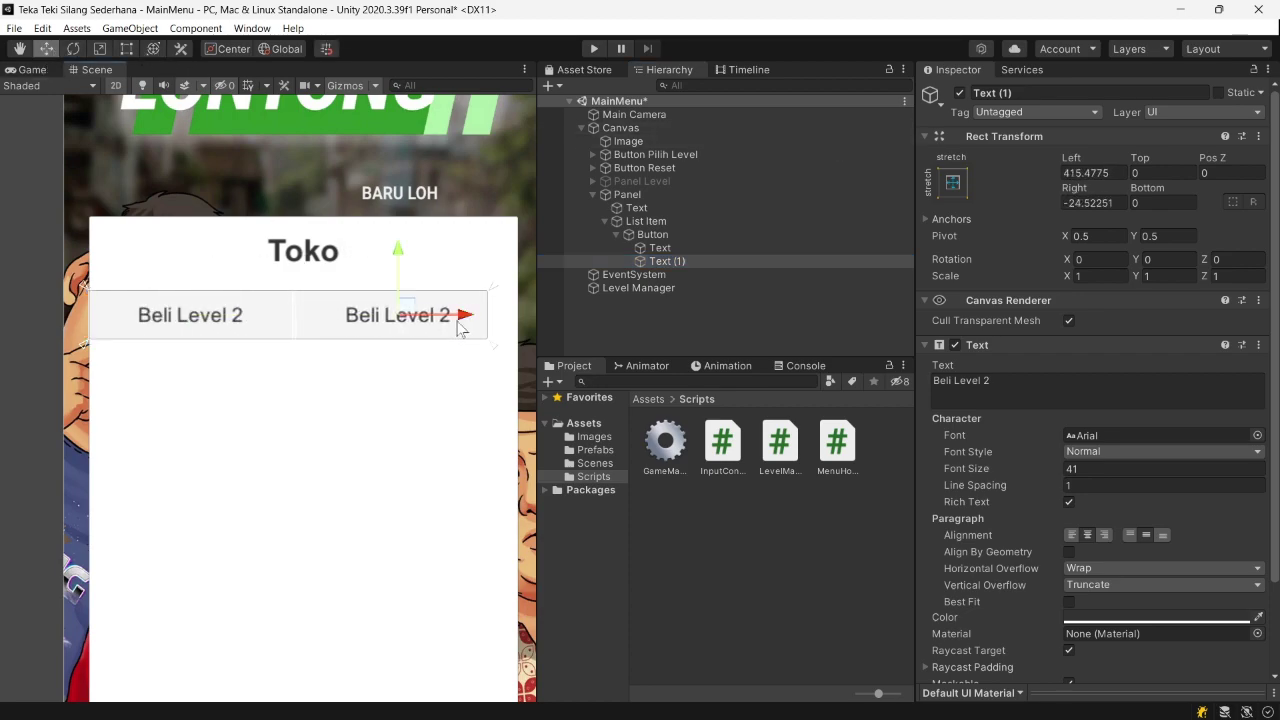
click(992, 92)
click(1013, 92)
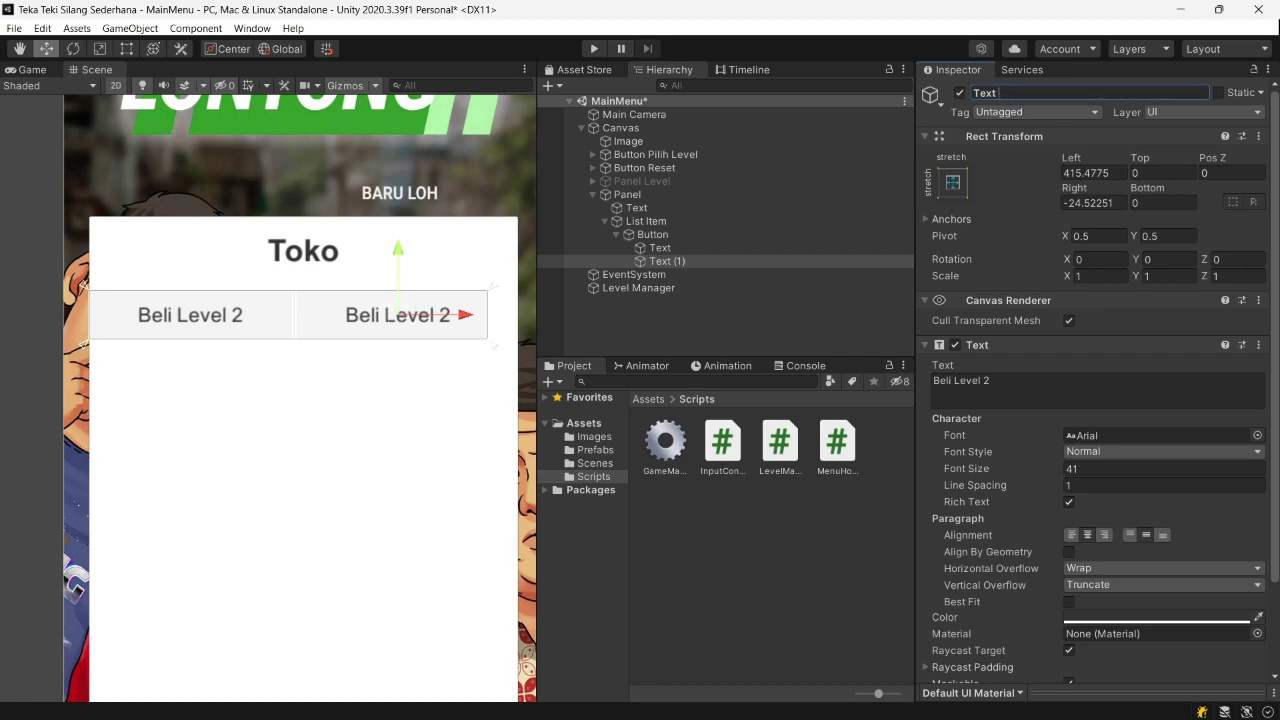
text(Harga)
click(960, 381)
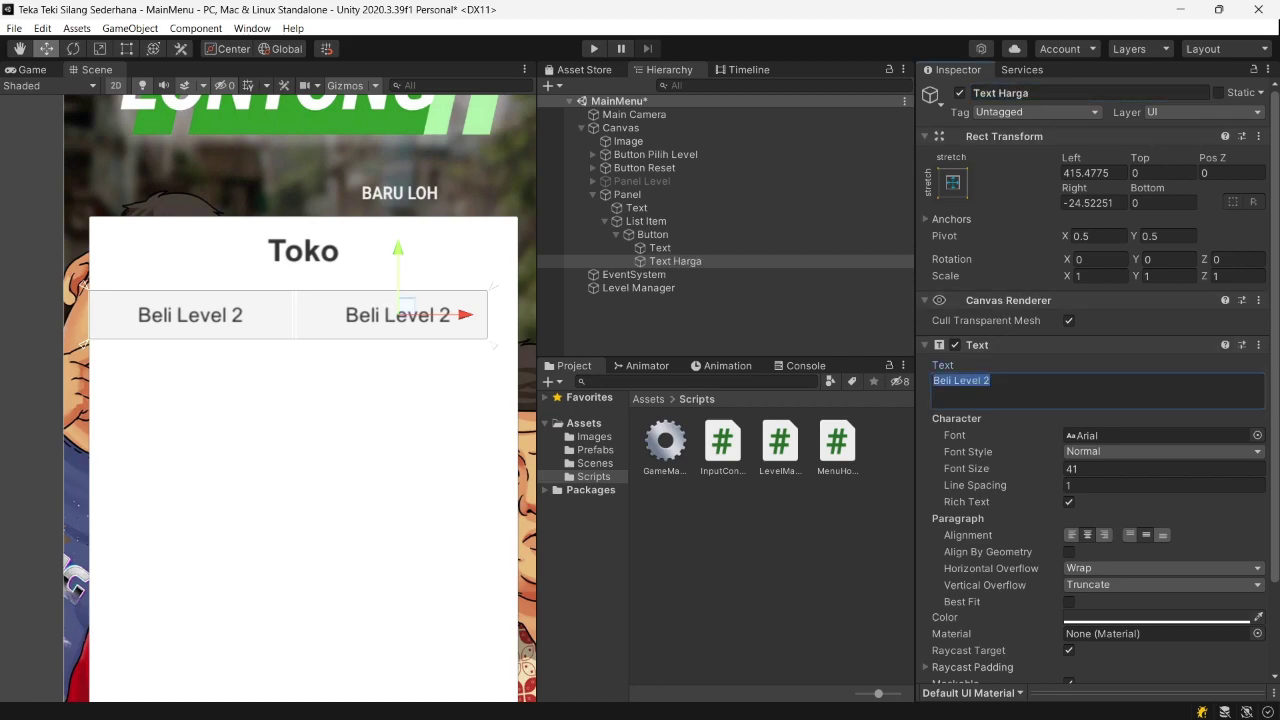
text(1100)
key(BackSpace)
key(BackSpace)
key(BackSpace)
text(000)
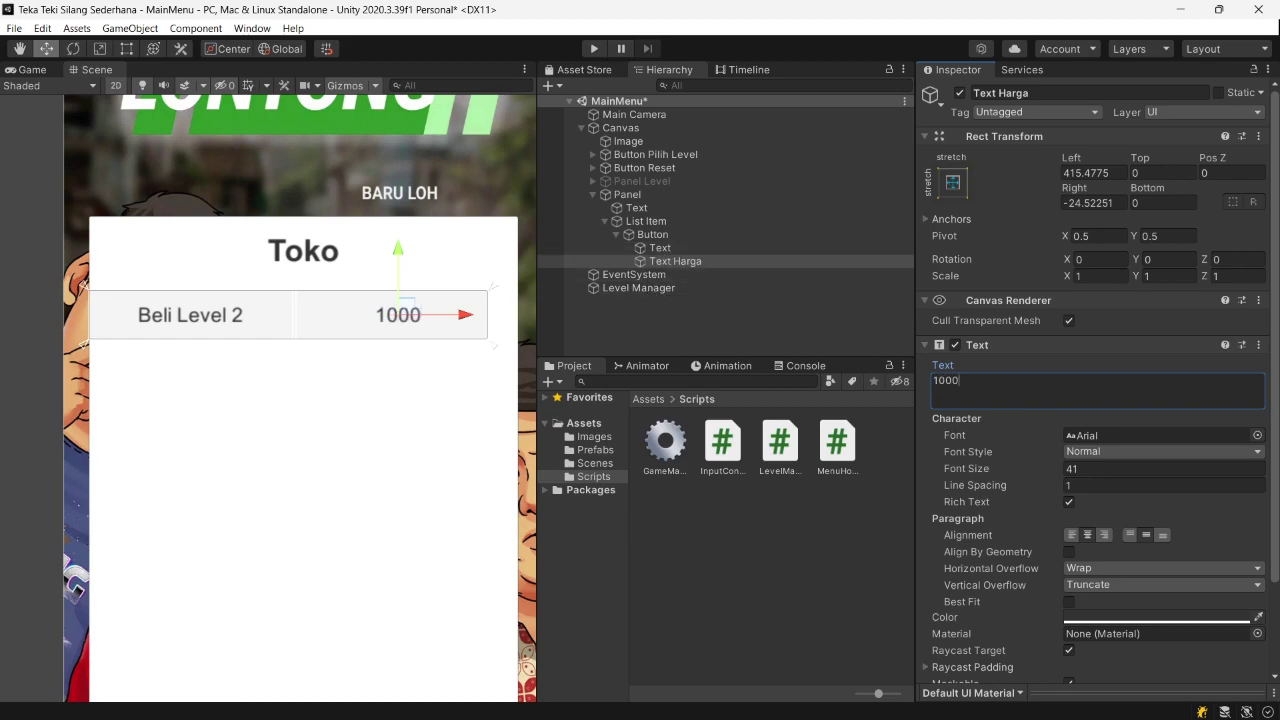
text( Koin)
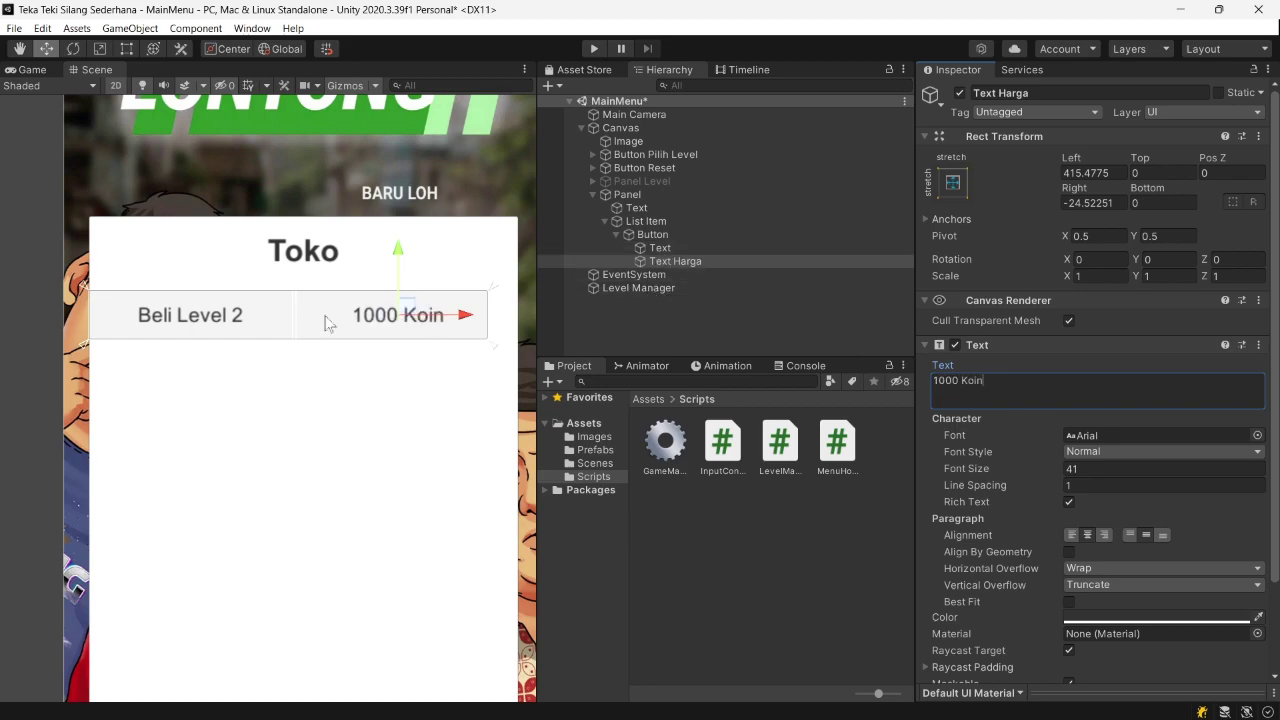
- Duplicate the Button to preview the shop list, then undo the copies
scroll(168, 156, down, 1)
scroll(301, 265, down, 1)
click(661, 236)
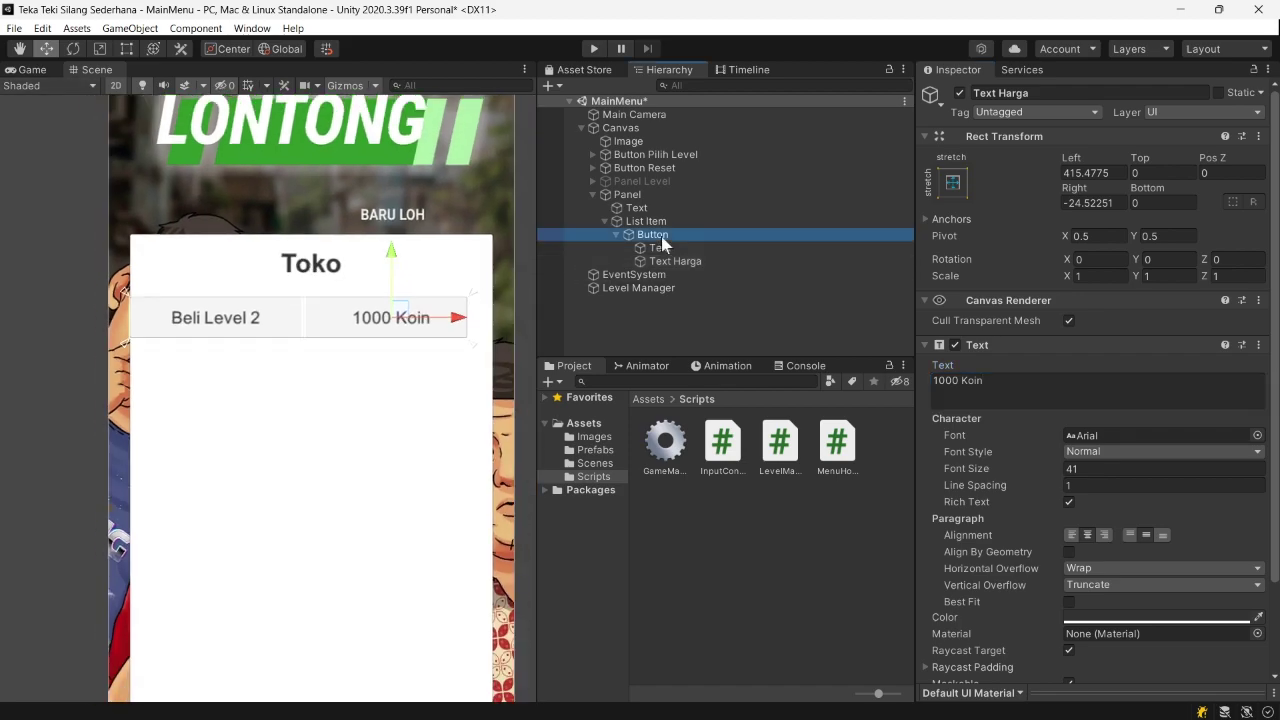
key(ctrl+d)
key(ctrl+d)
key(ctrl+d)
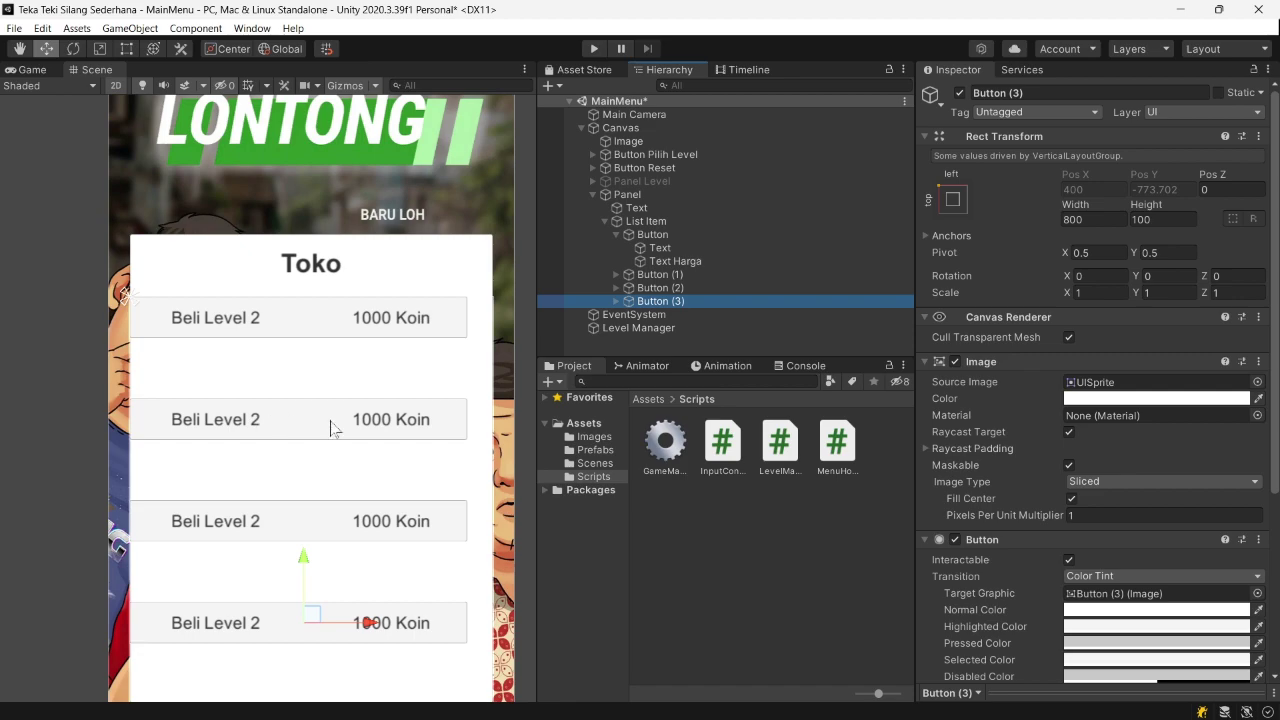
key(ctrl+z)
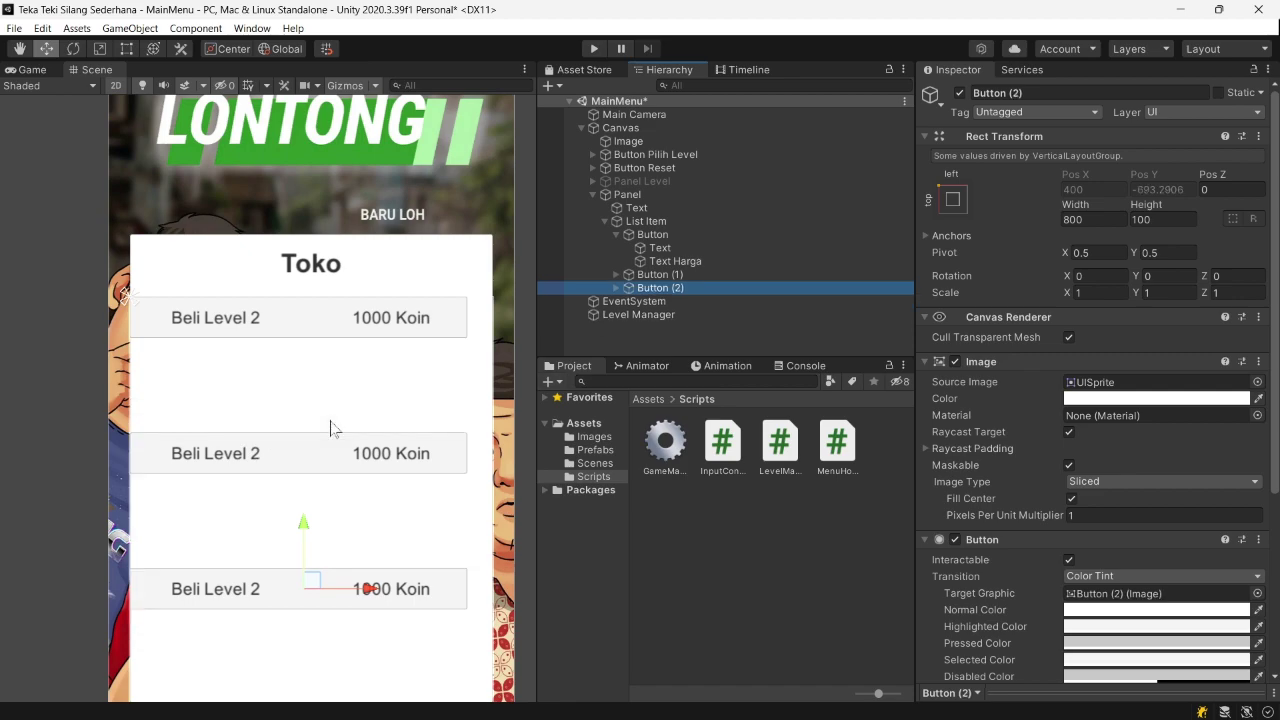
key(ctrl+z)
key(ctrl+z)
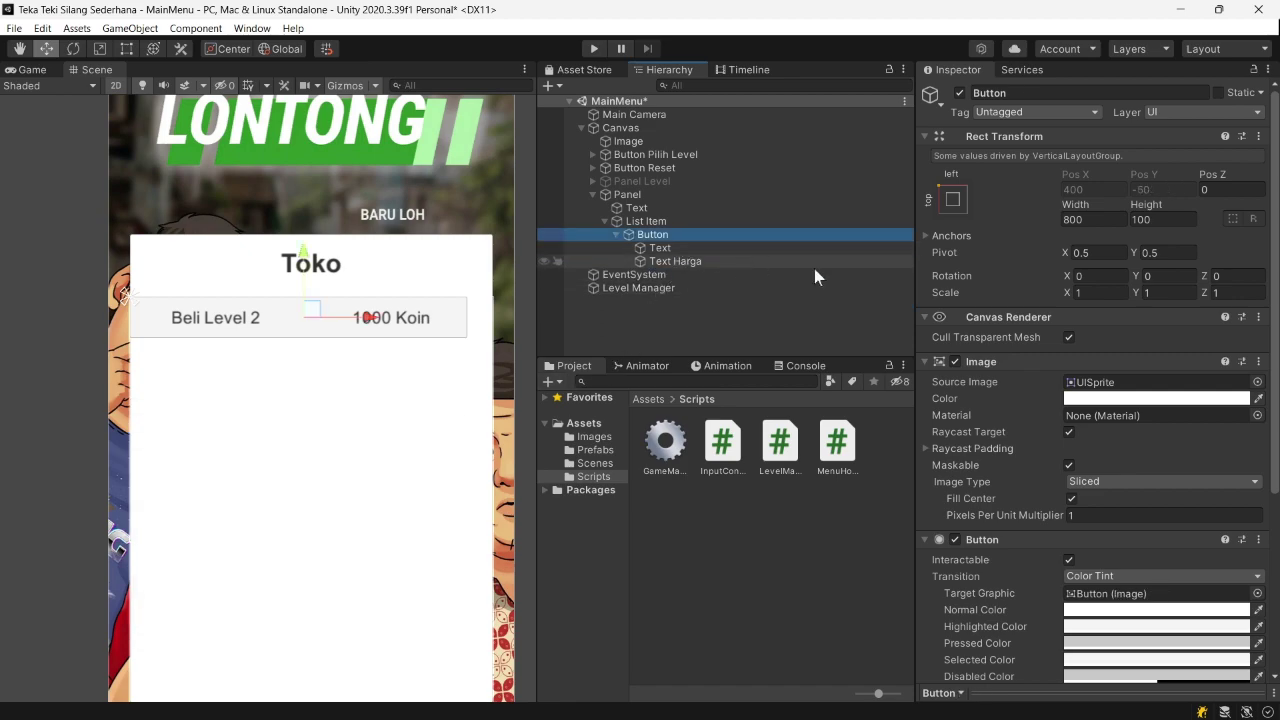
scroll(974, 297, down, 5)
- Create a new C# script named ButtonBeli in the Scripts folder
scroll(974, 297, up, 3)
right_click(755, 543)
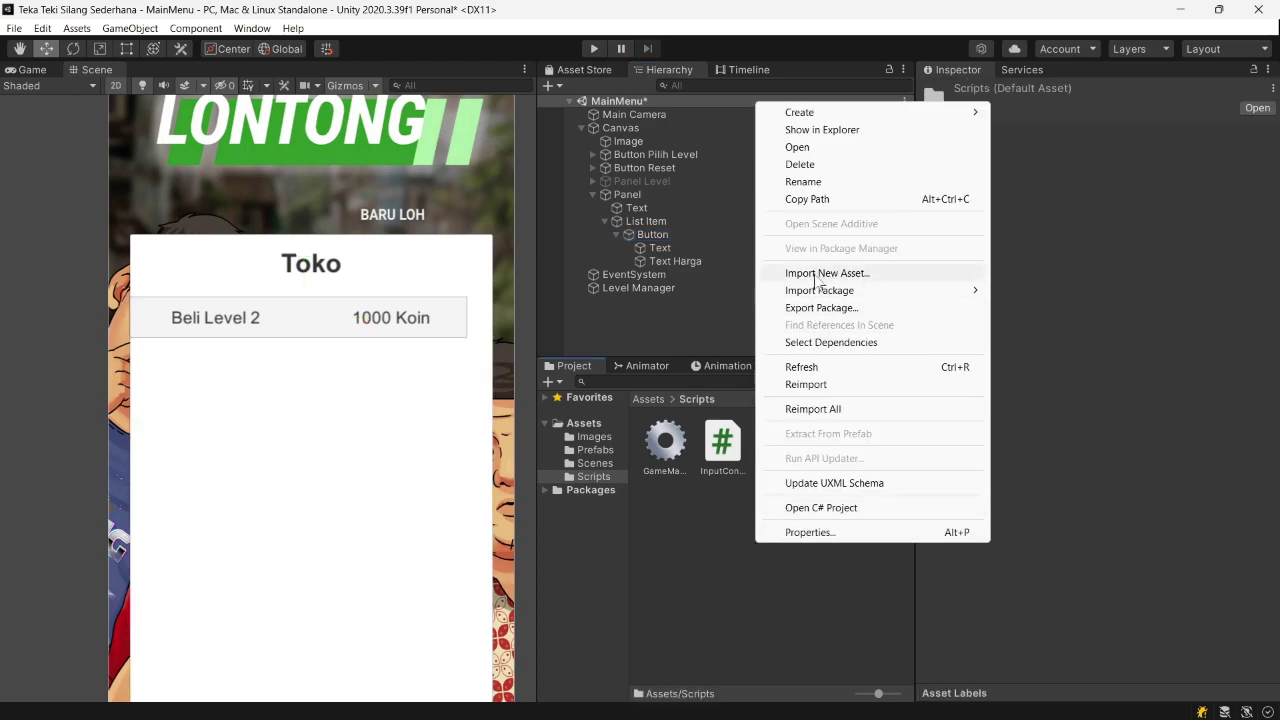
mouse_move(827, 117)
click(1020, 89)
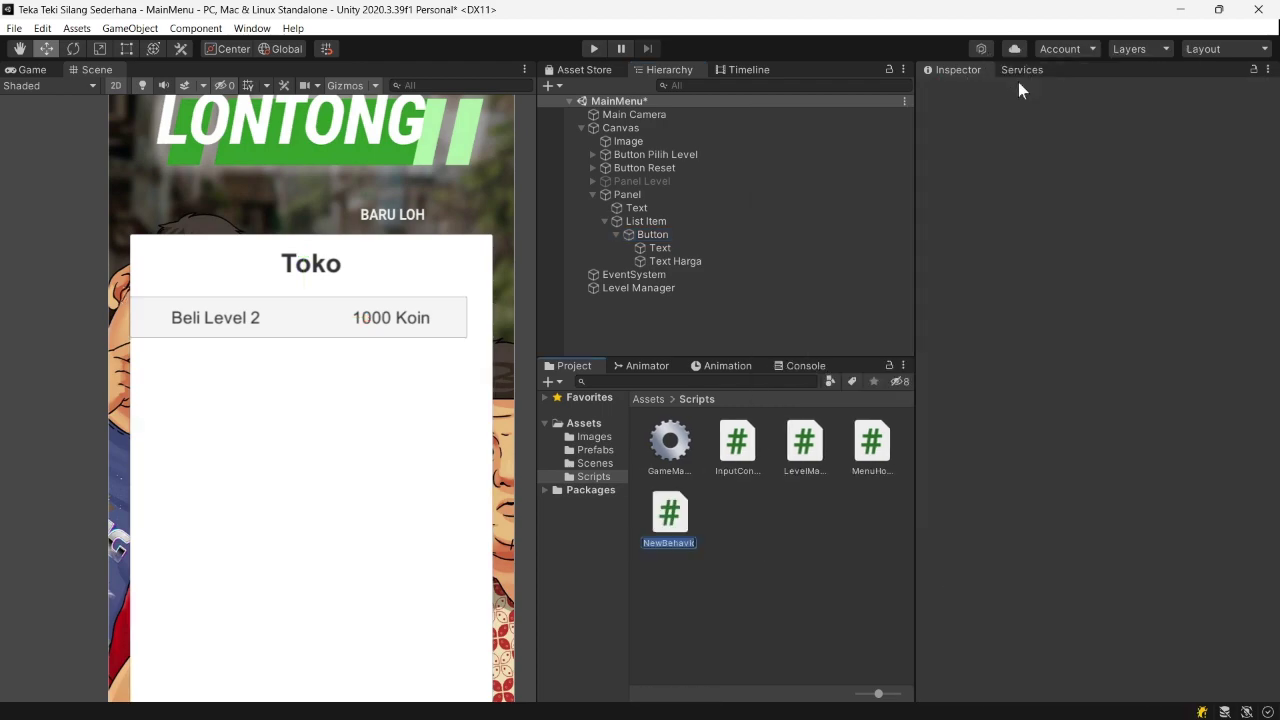
text(ButtonBeli)
key(Return)
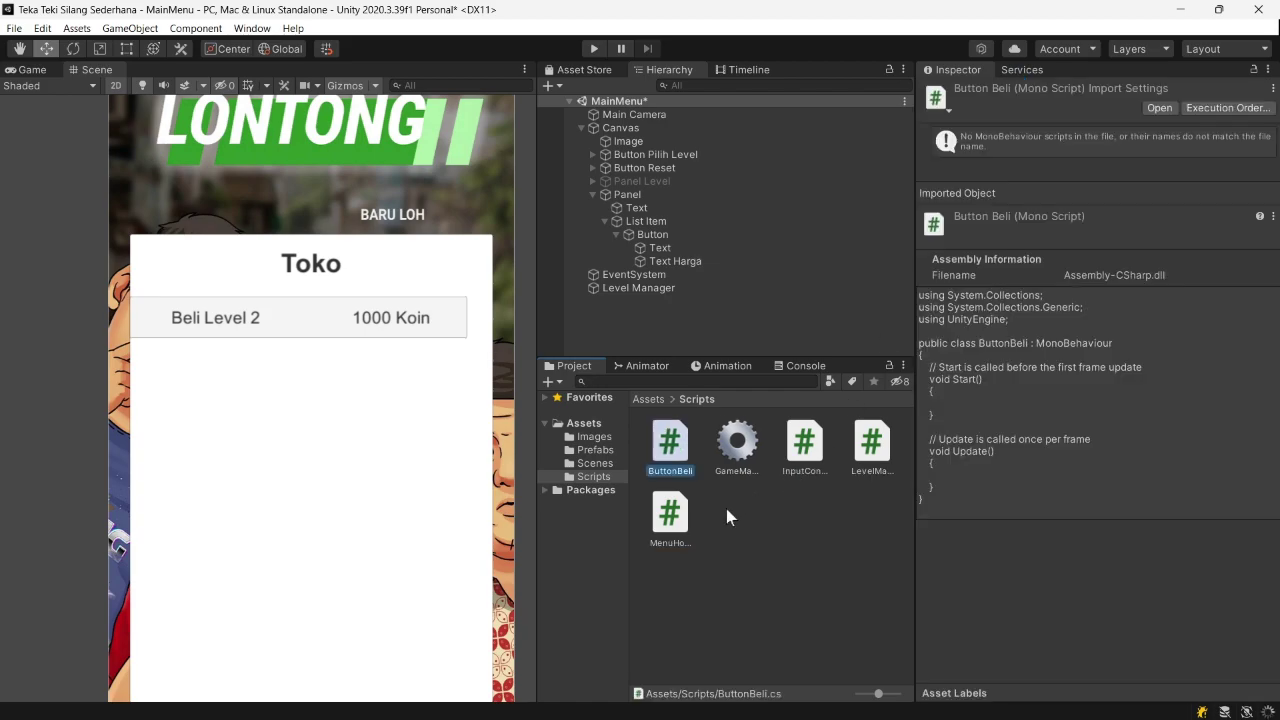
- Open ButtonBeli in Visual Studio, then return to Unity and select the Button object
click(726, 508)
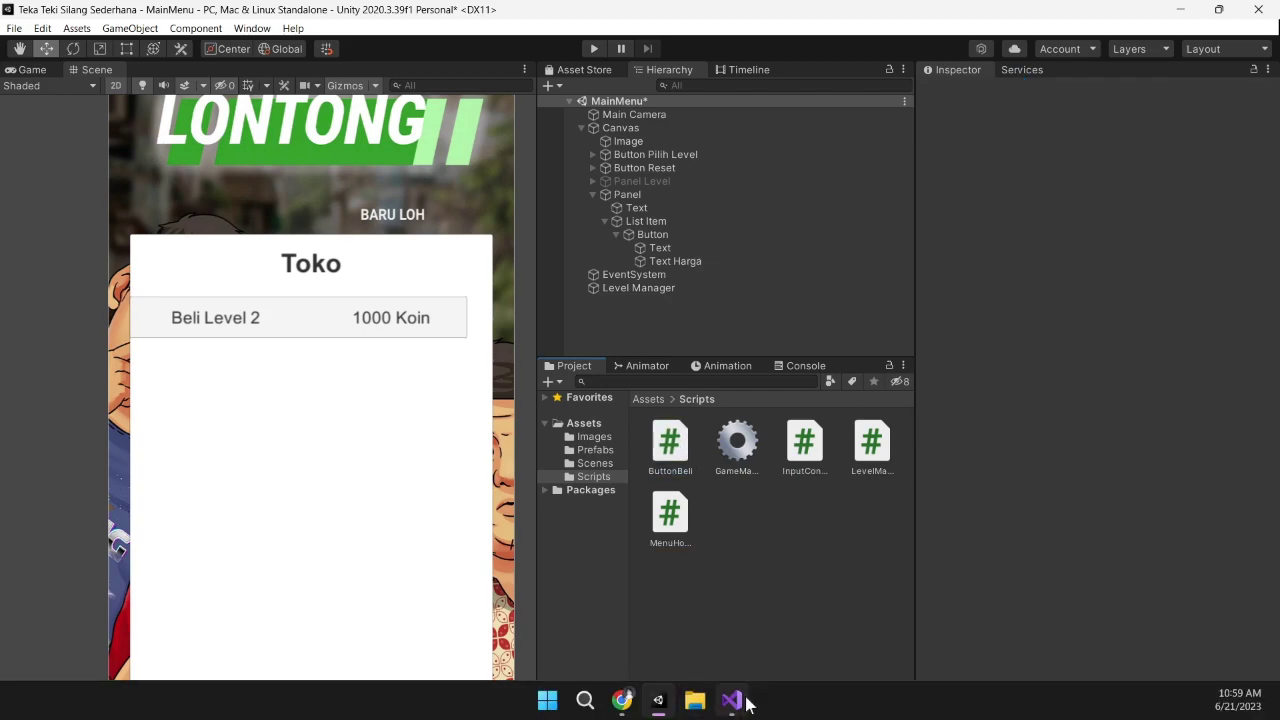
click(678, 449)
double_click(677, 446)
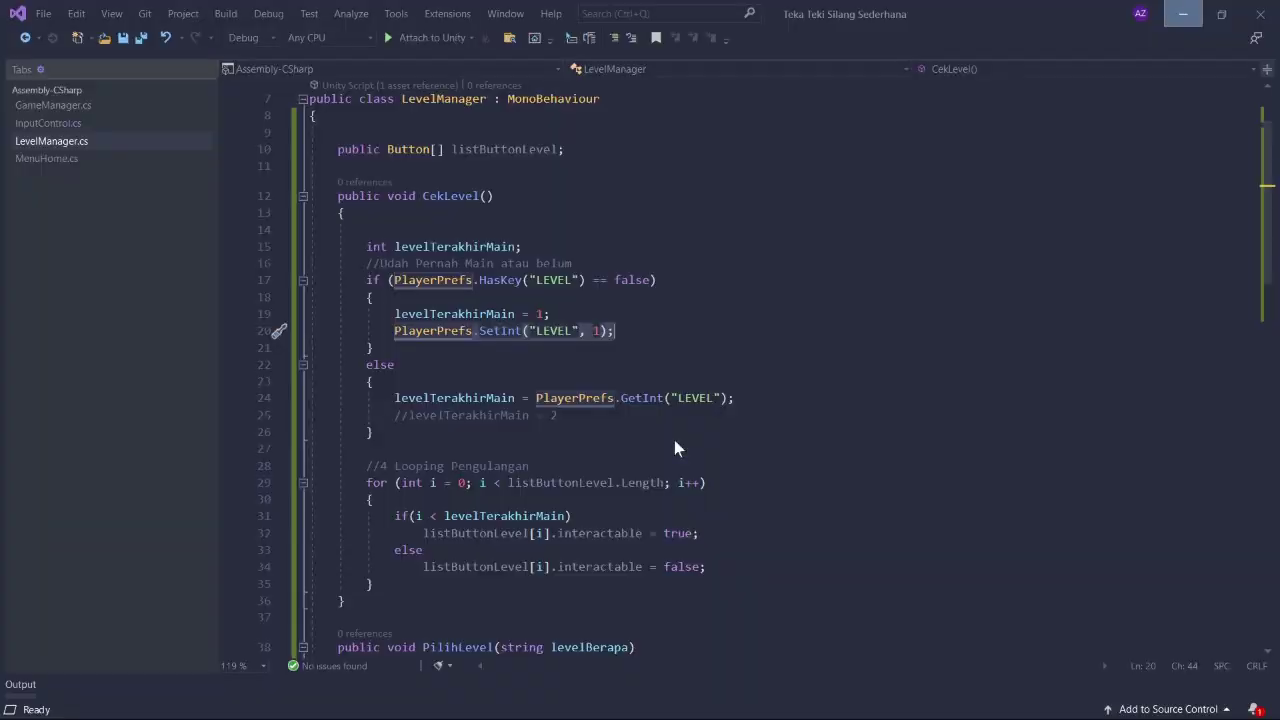
click(1188, 14)
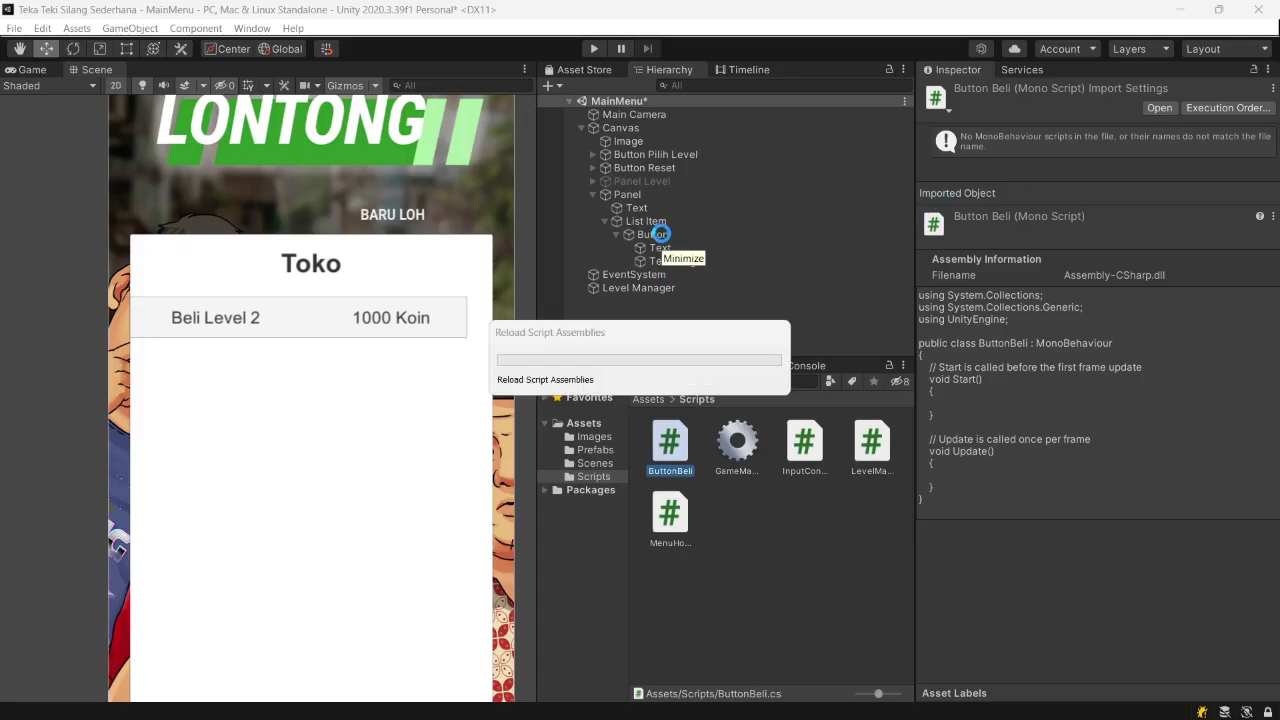
click(661, 233)
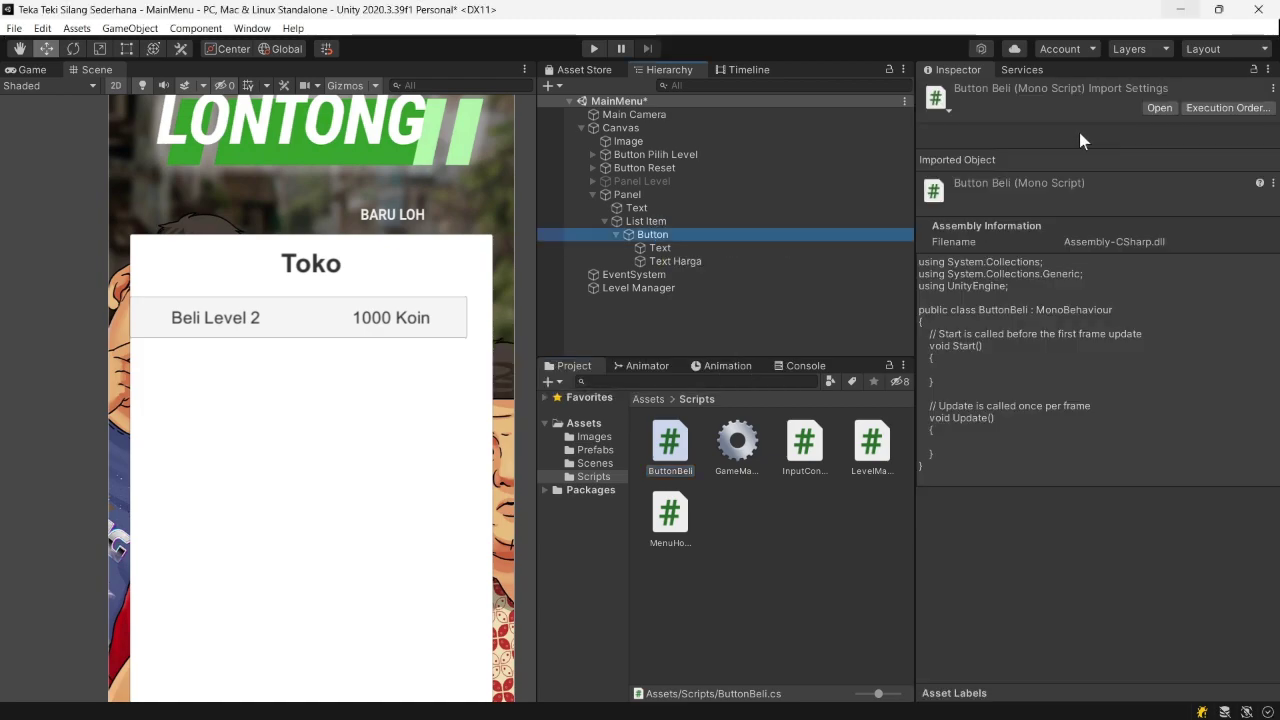
- Rename Button to Button Beli, attach the ButtonBeli script, and save it as a prefab in Prefabs
click(646, 221)
click(652, 234)
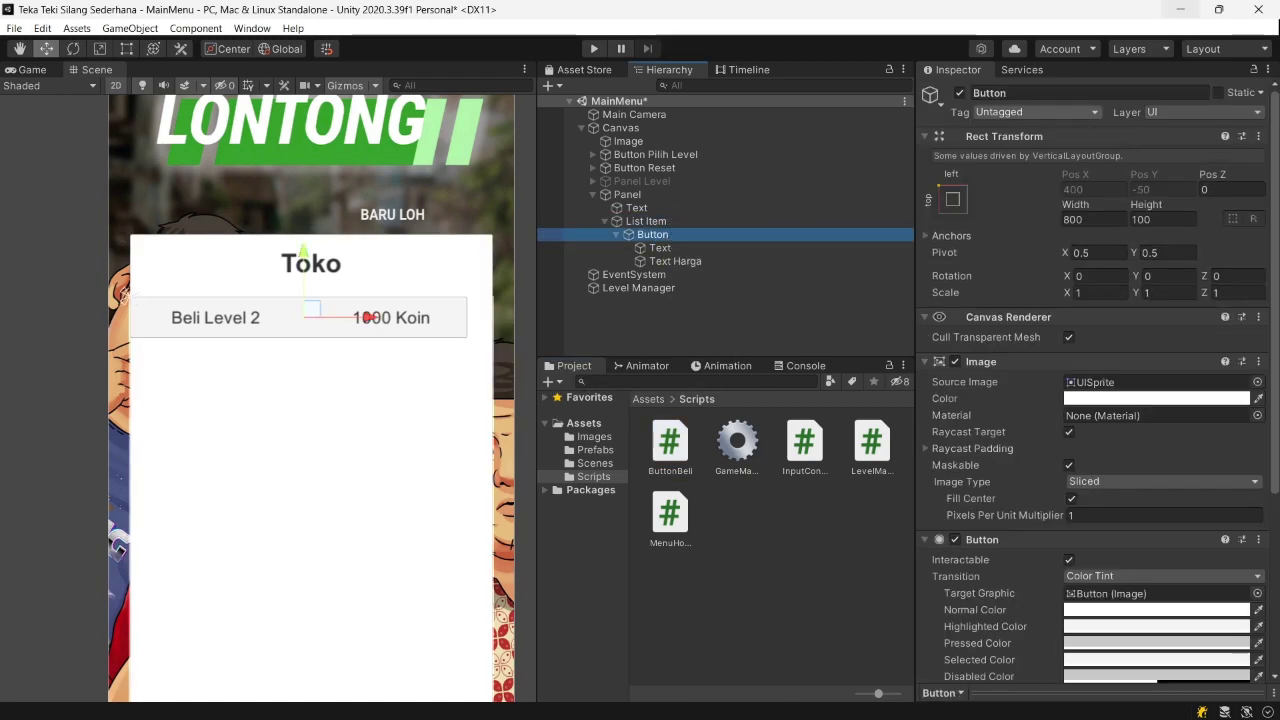
click(1040, 92)
text(Beli)
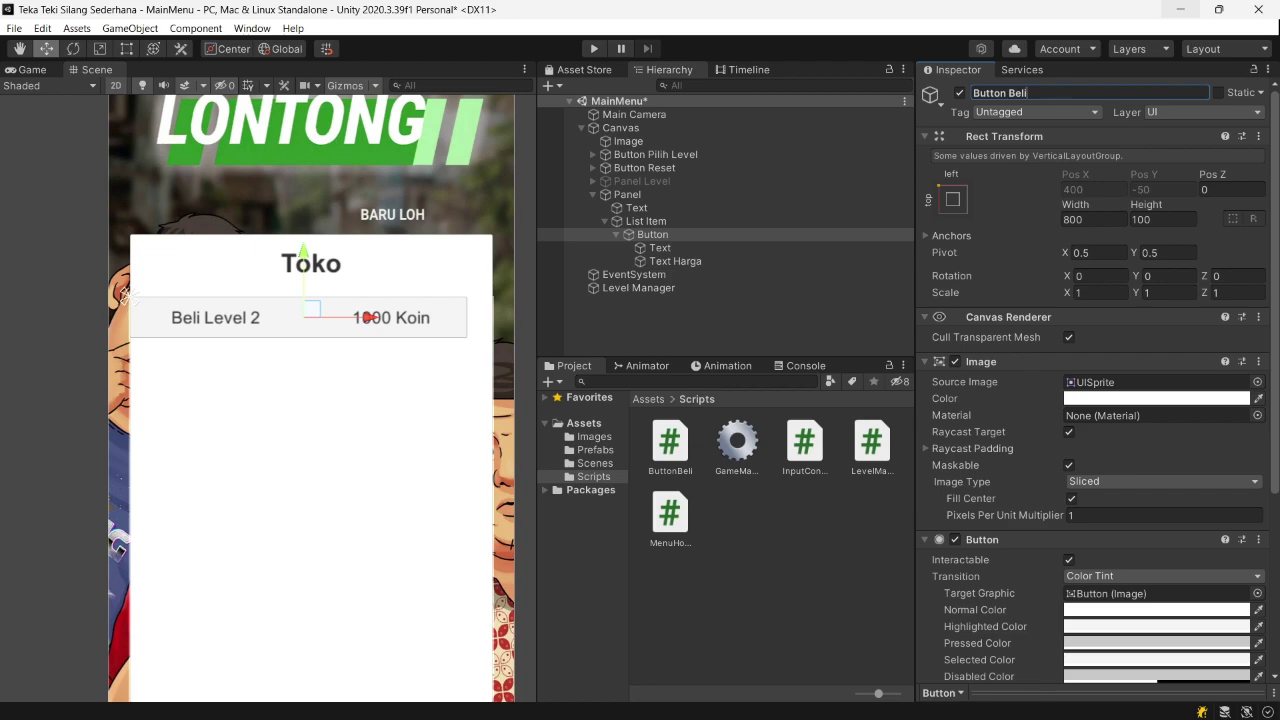
key(Return)
drag(693, 453, 1052, 315)
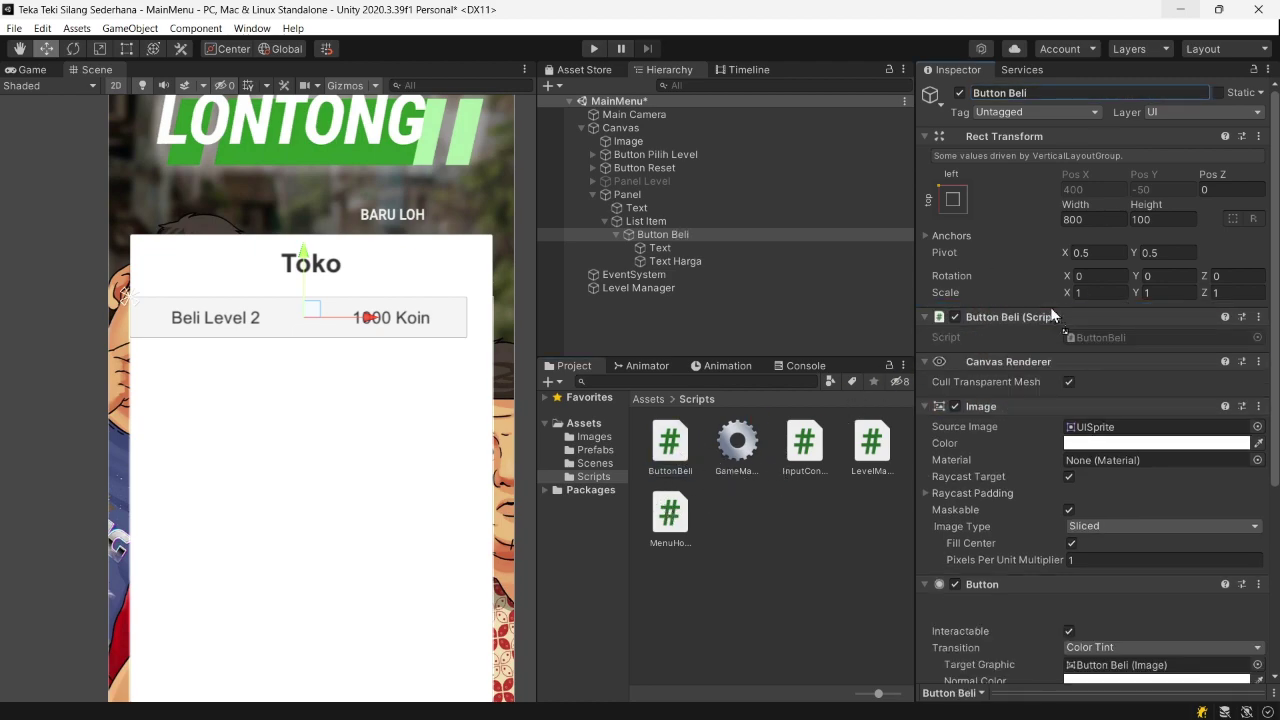
click(593, 451)
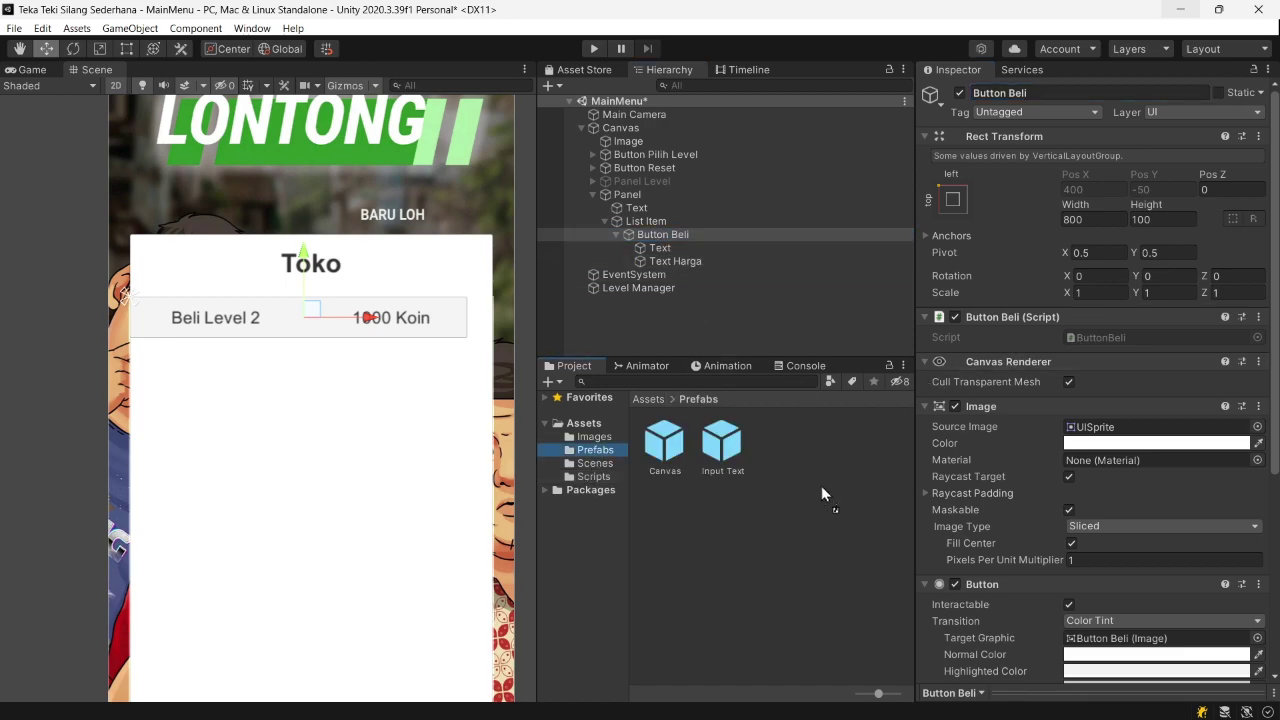
drag(659, 235, 821, 485)
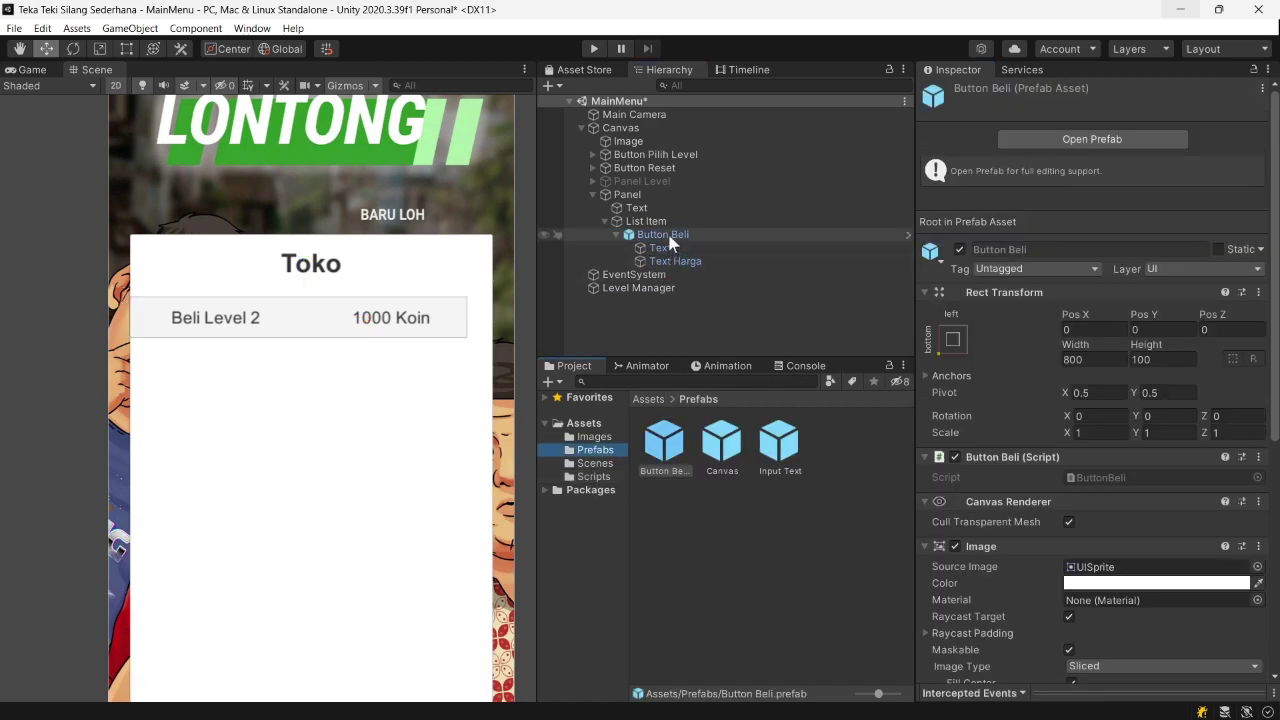
- Set List Item's Child Alignment to Upper Center
click(646, 221)
click(1088, 353)
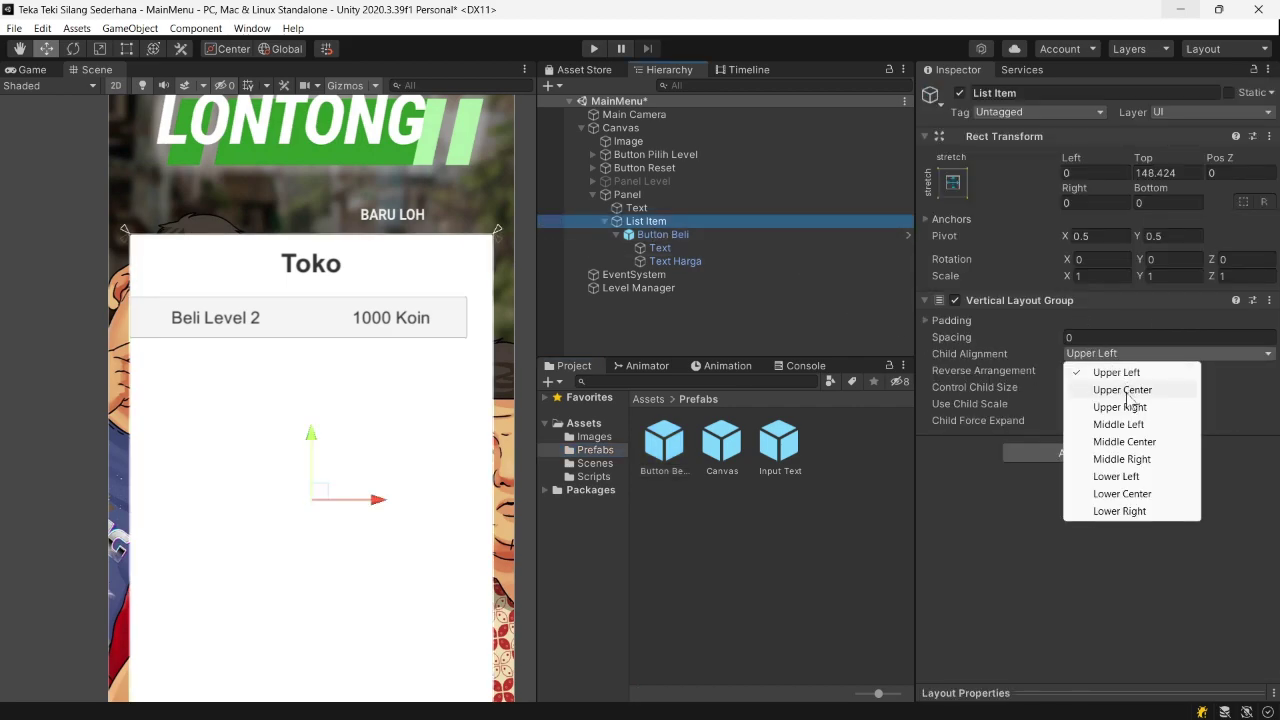
click(1124, 390)
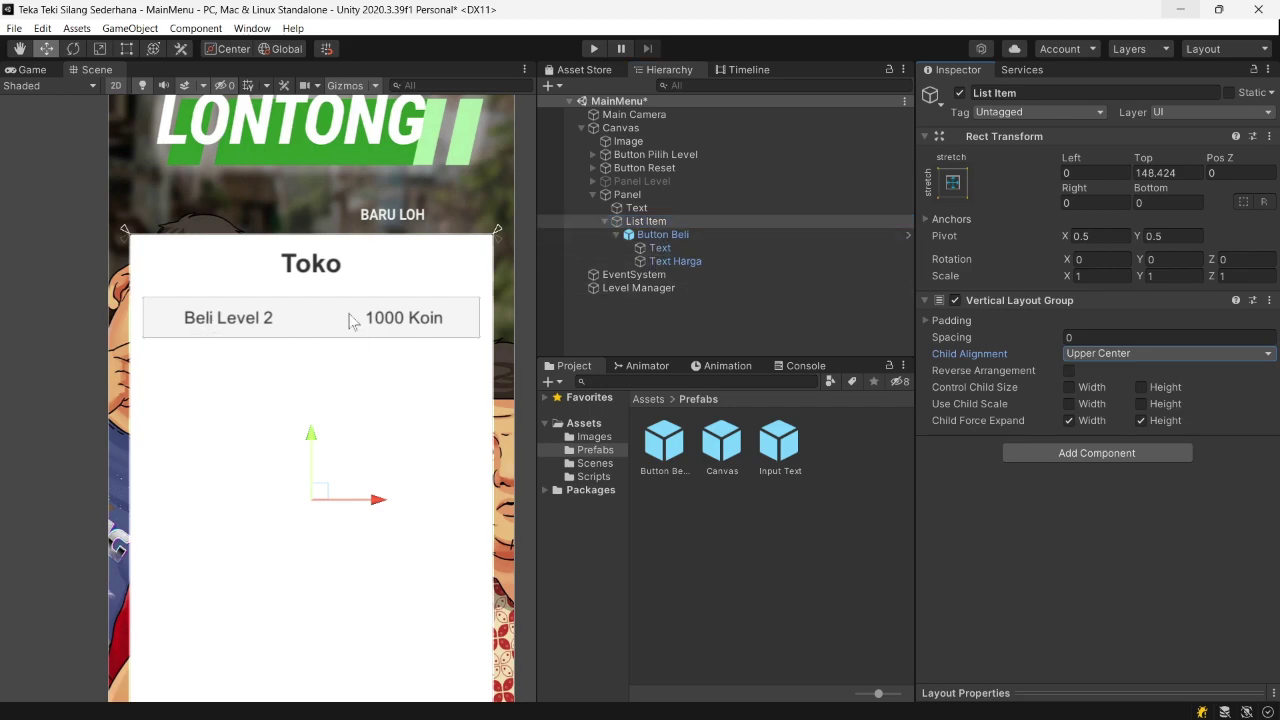
scroll(352, 318, down, 1)
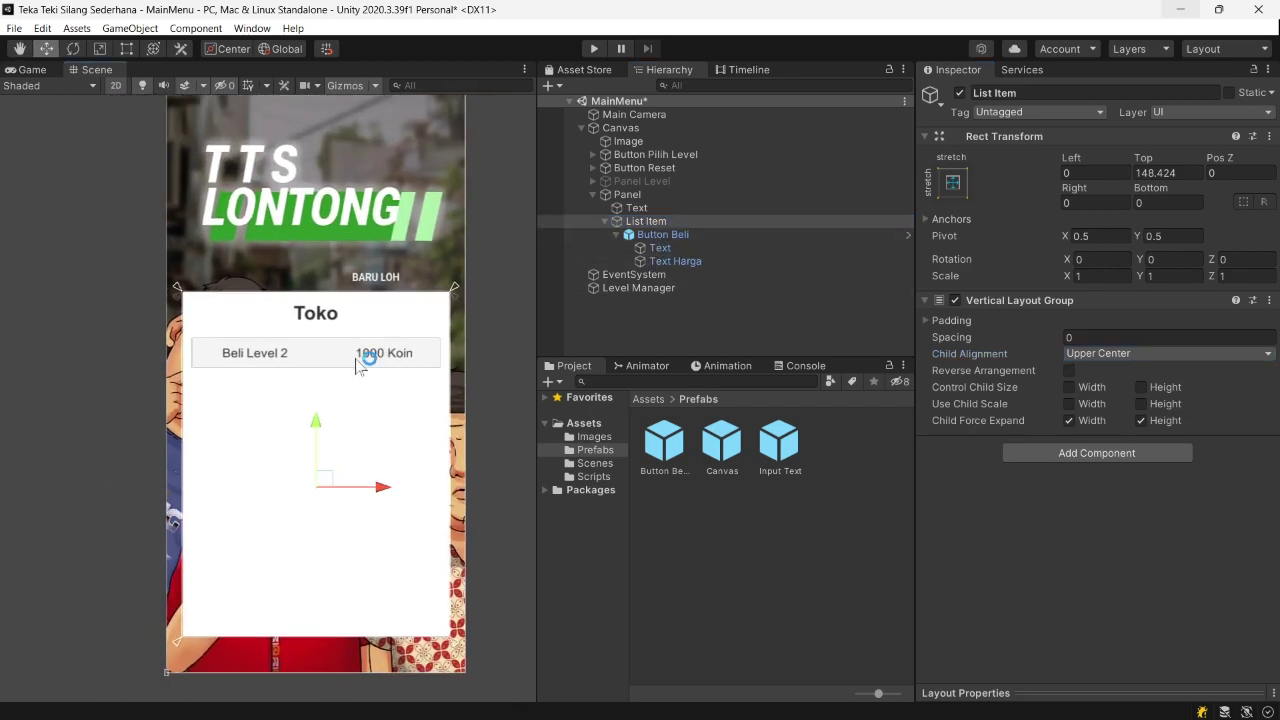
- Add a new UI Text under Panel, anchored with its pivot at the top-right
click(632, 207)
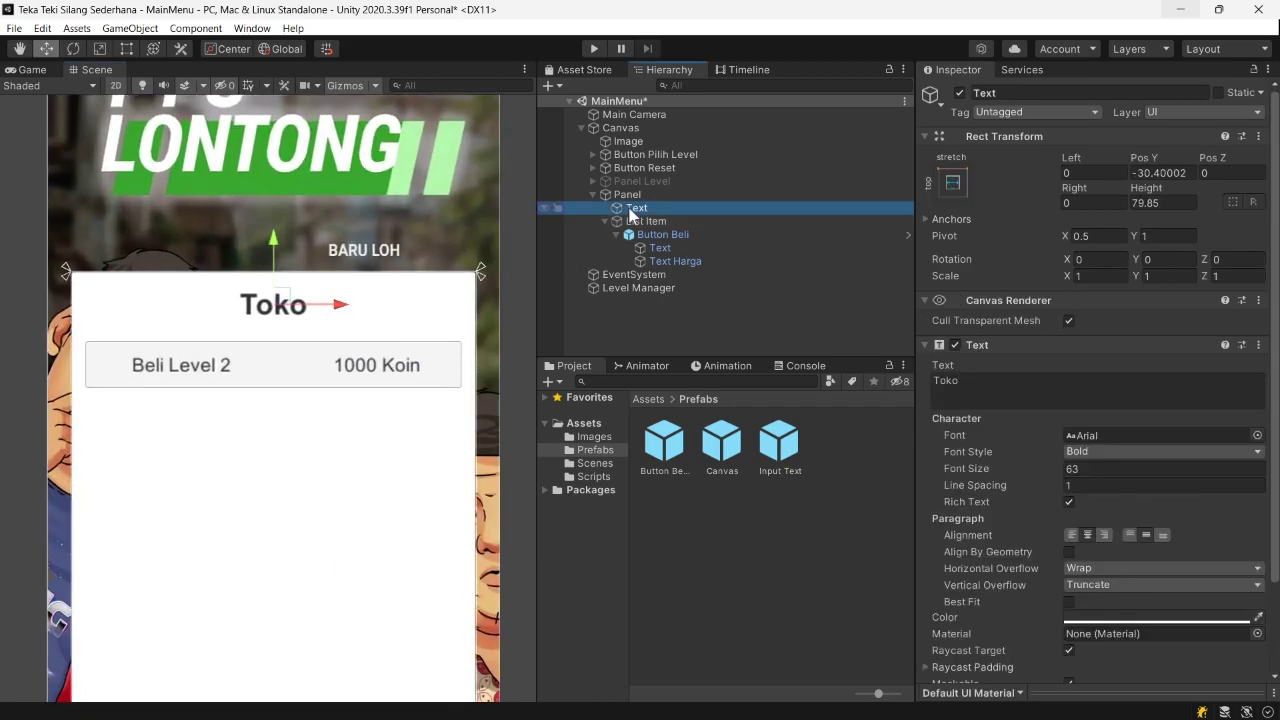
right_click(633, 196)
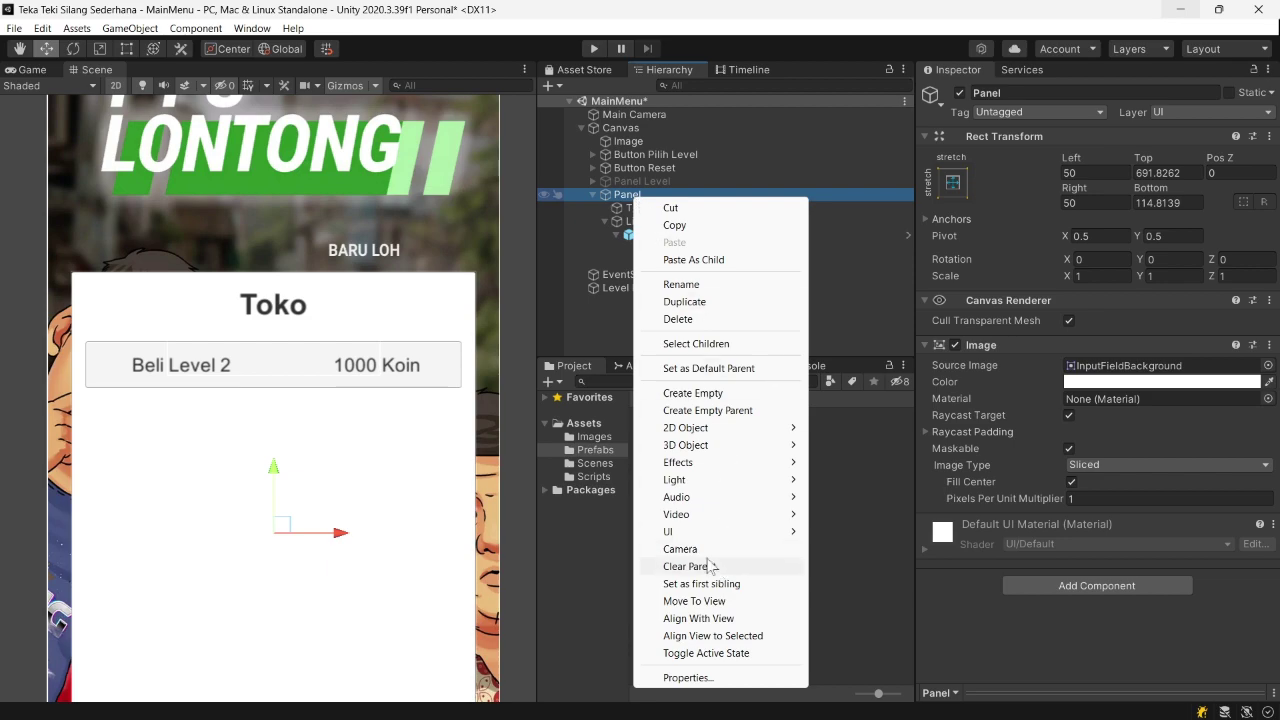
mouse_move(700, 531)
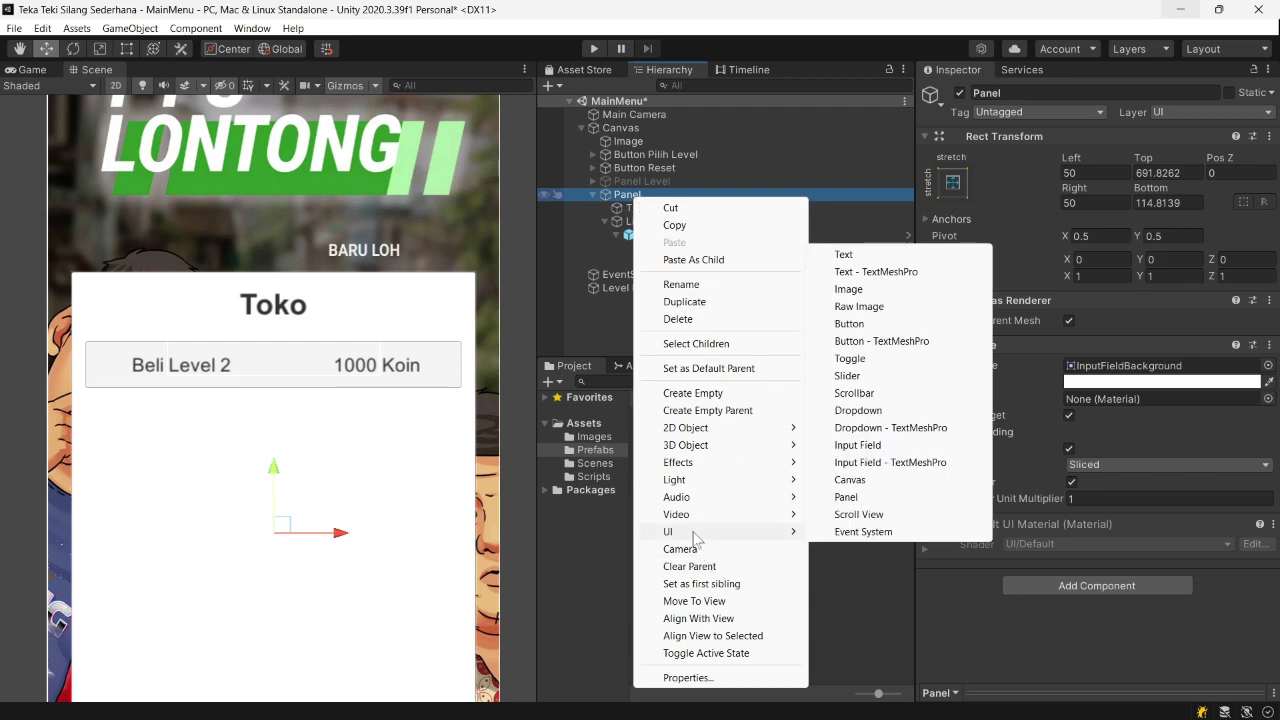
click(844, 254)
click(952, 181)
alt+shift+click(1082, 309)
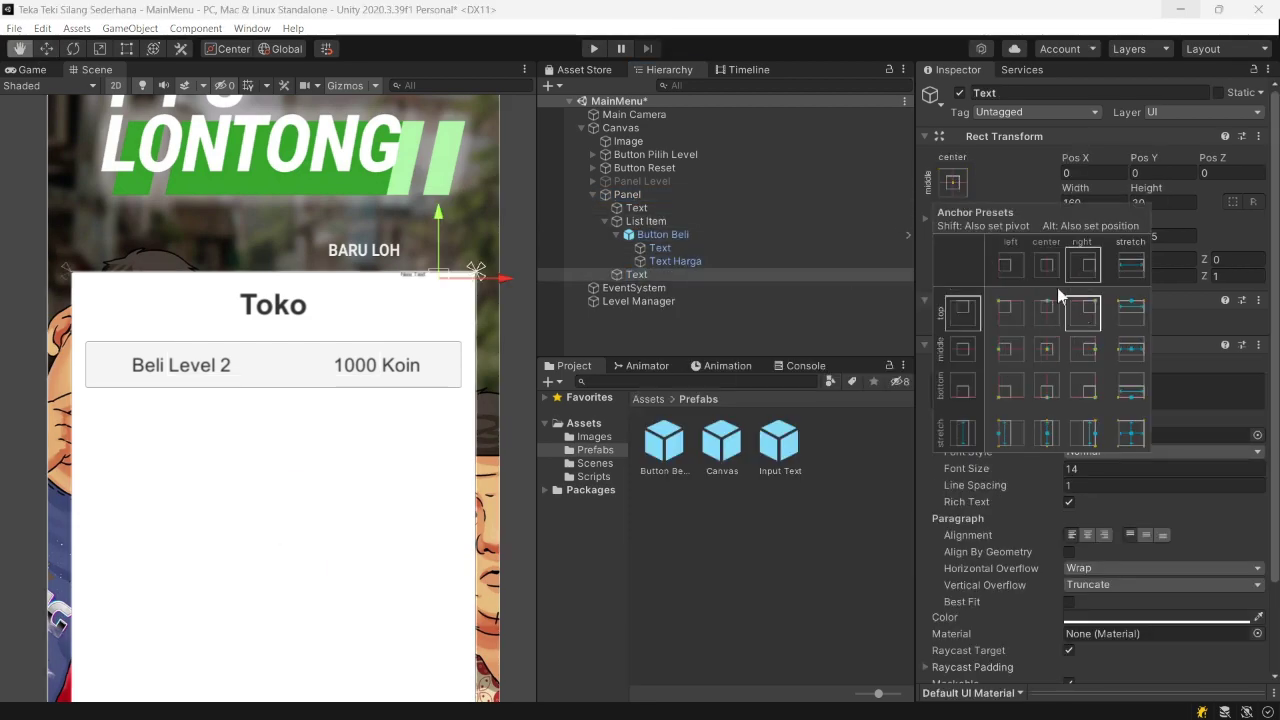
click(961, 182)
- Size the text 200×100 and make it read '100000 Koin', centred, with a larger font
click(1063, 205)
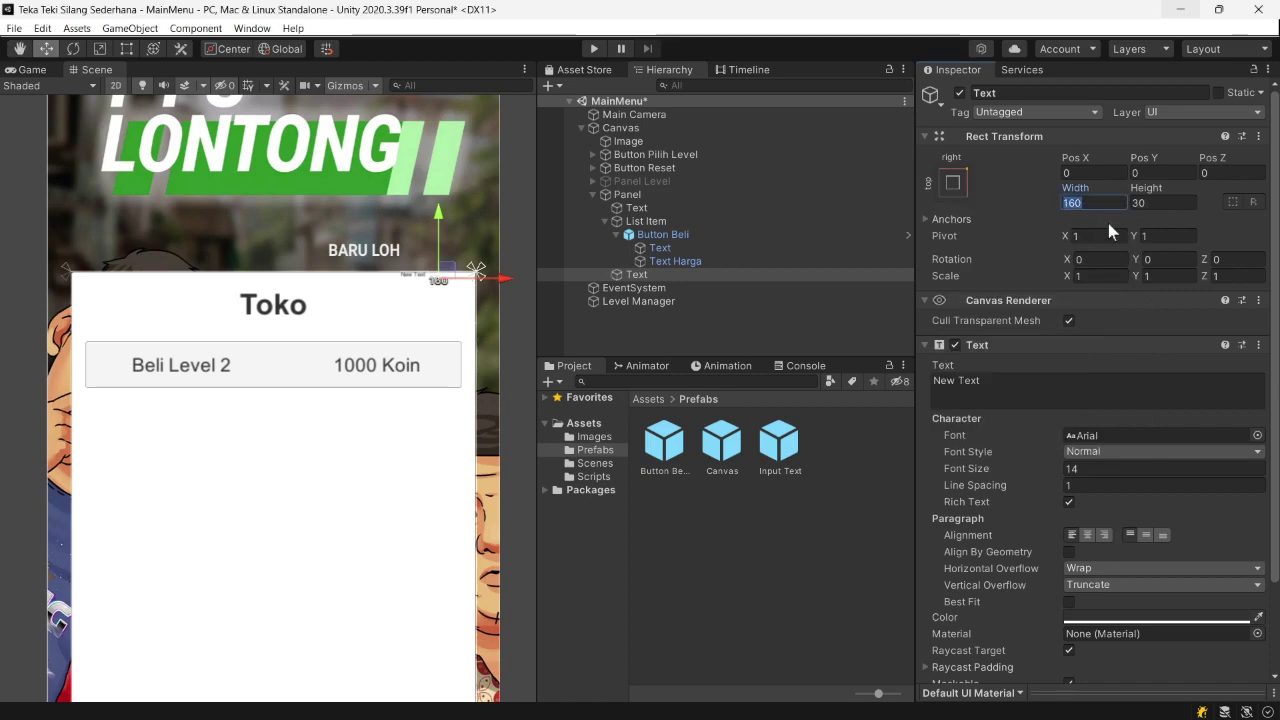
text(200)
key(Tab)
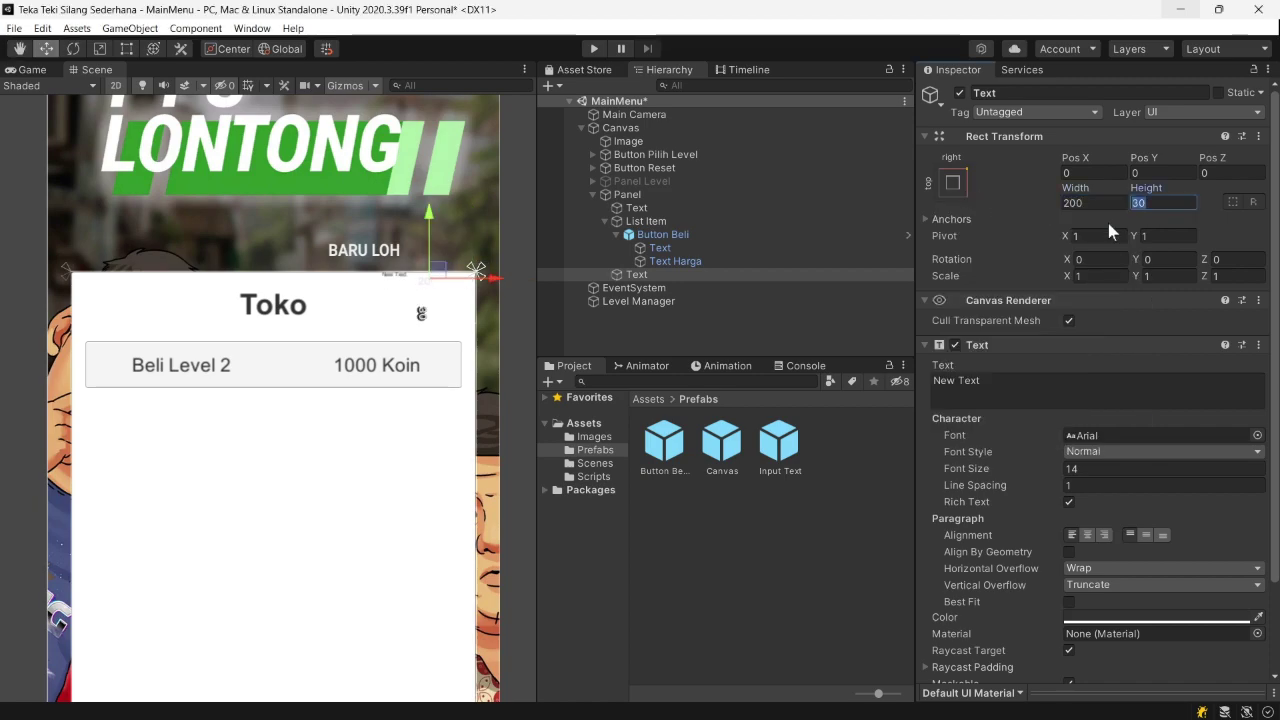
text(100)
scroll(1086, 318, down, 3)
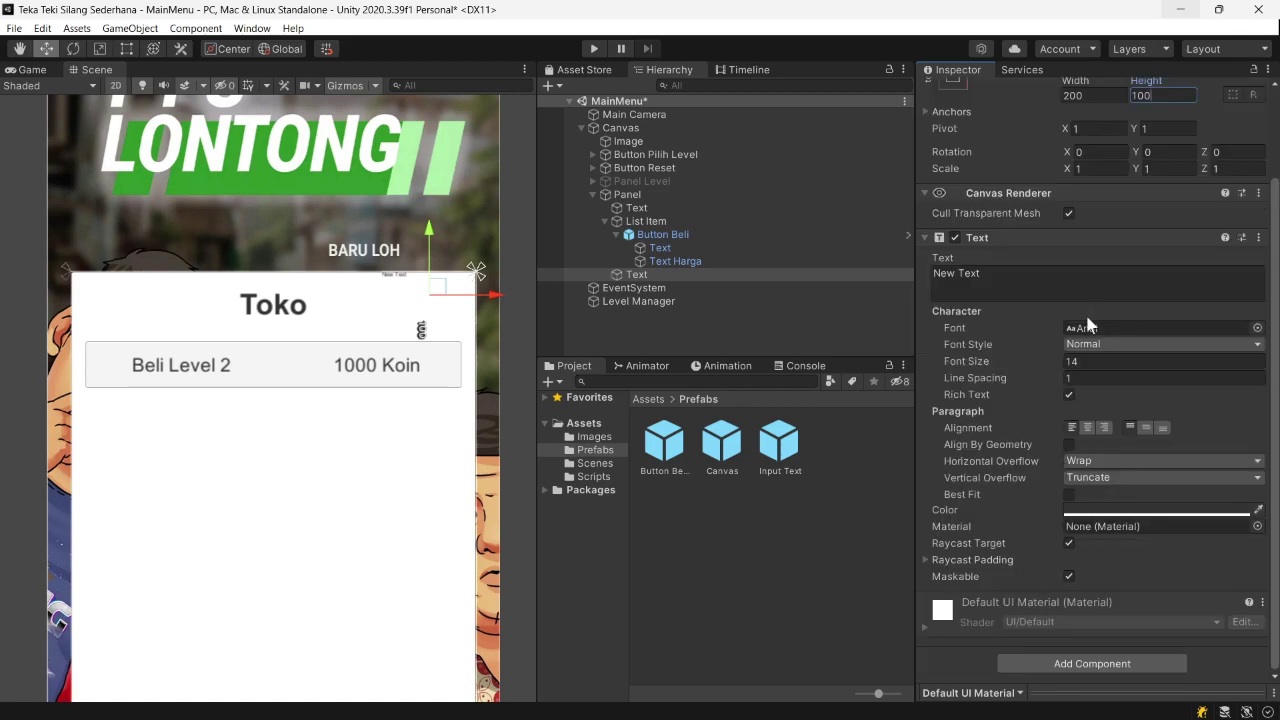
drag(1054, 361, 1076, 358)
click(960, 274)
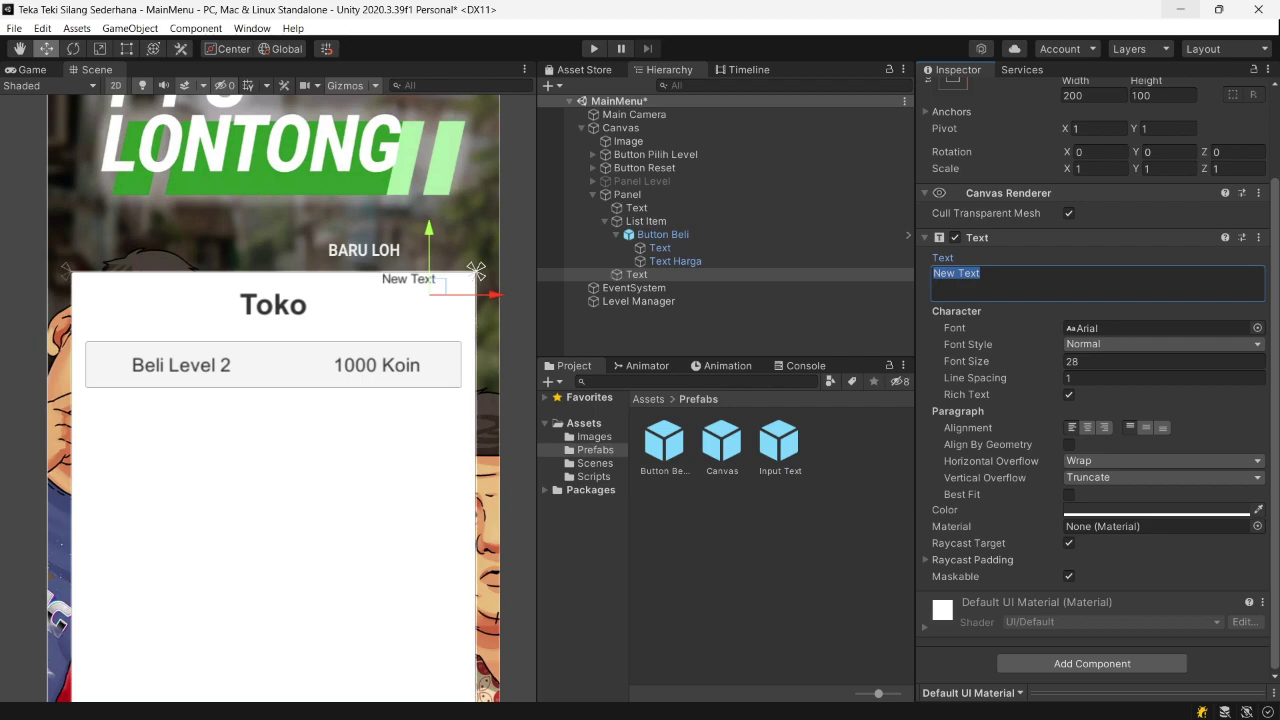
text(100000 Ji)
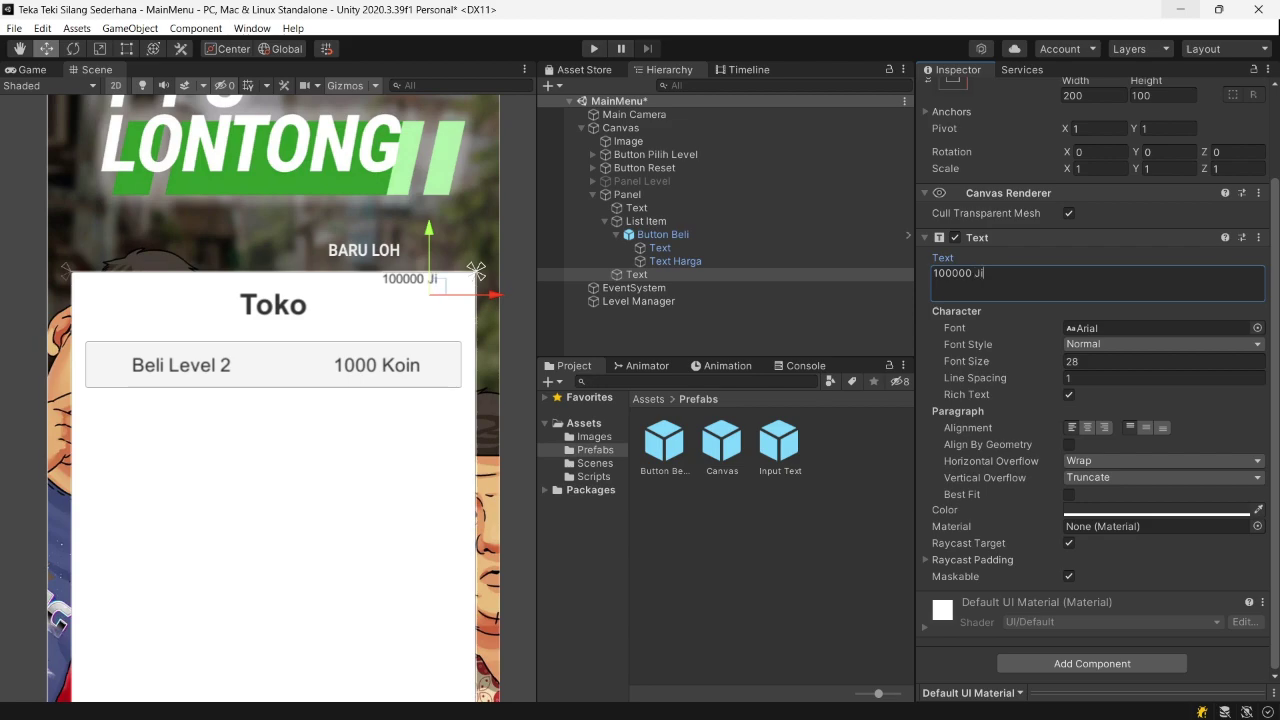
key(BackSpace)
key(BackSpace)
text(Koin)
click(1087, 427)
click(1146, 427)
mouse_move(1056, 359)
mouse_down()
mouse_move(1076, 358)
mouse_move(1074, 372)
mouse_up()
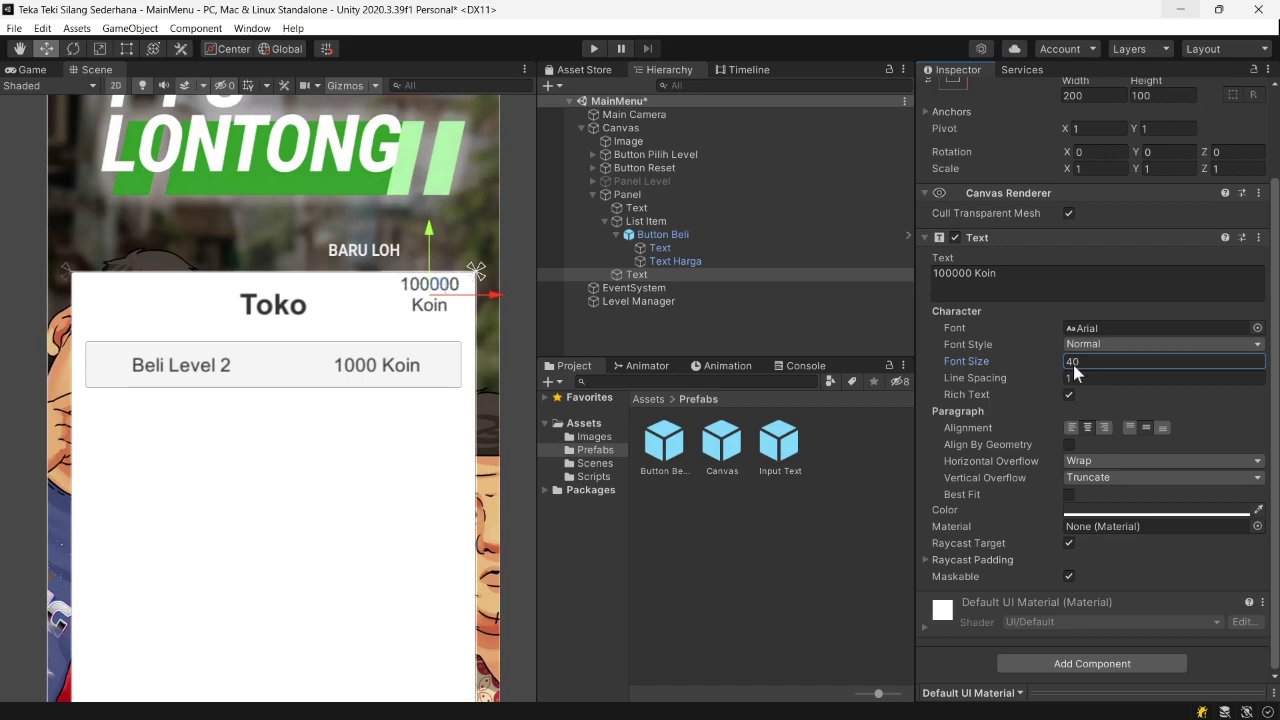
- Reposition the coin label, set its width to 250, and check it in the Game view
scroll(1090, 300, up, 3)
drag(1144, 158, 513, 221)
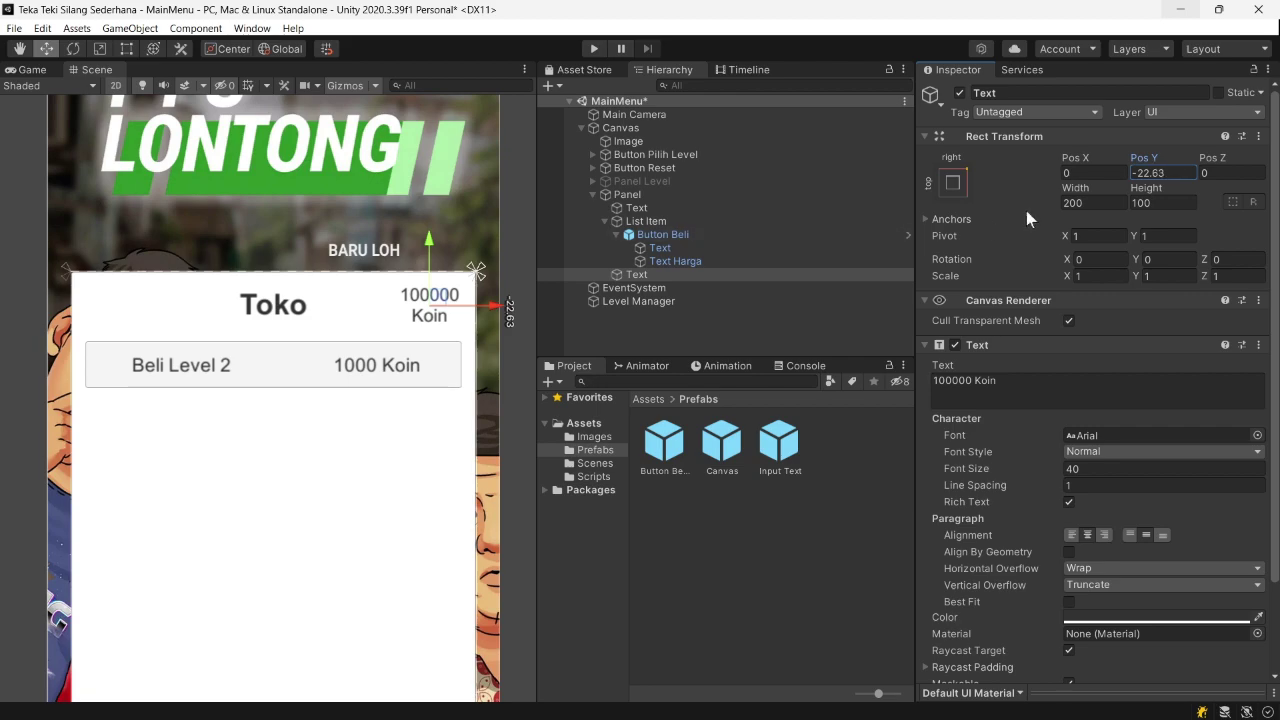
click(1080, 203)
text(250)
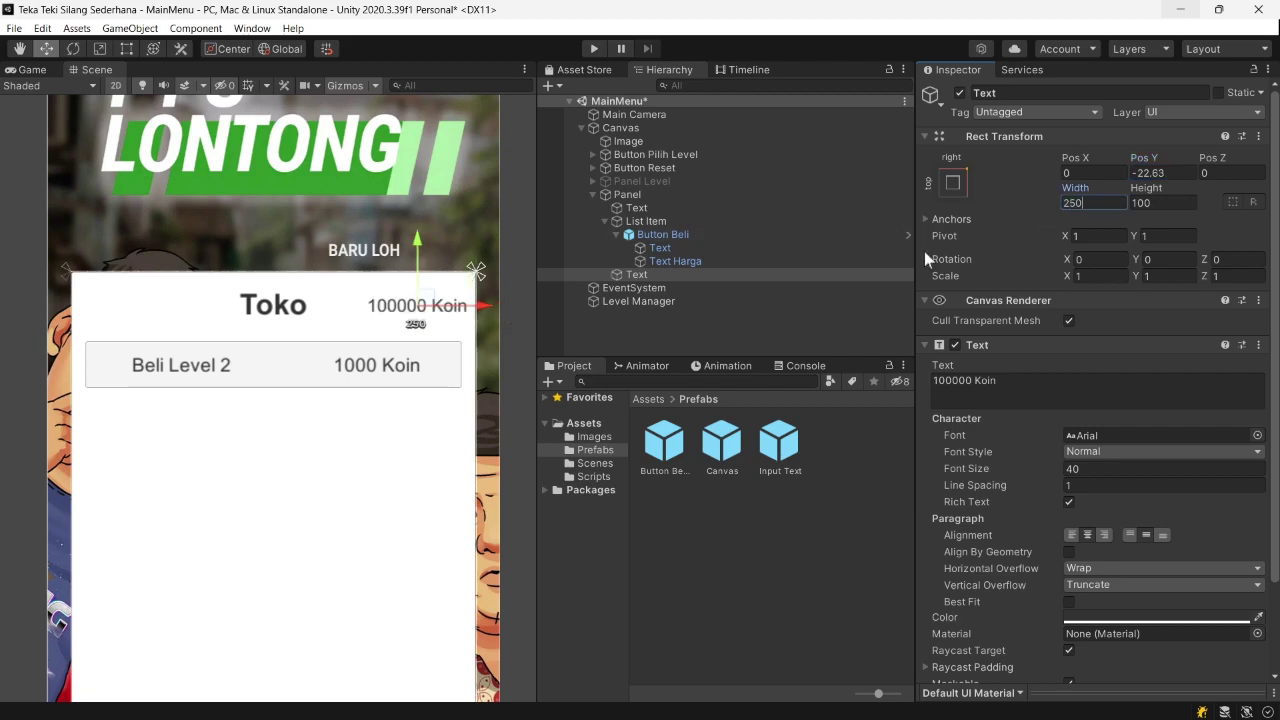
key(Return)
key(ctrl+2)
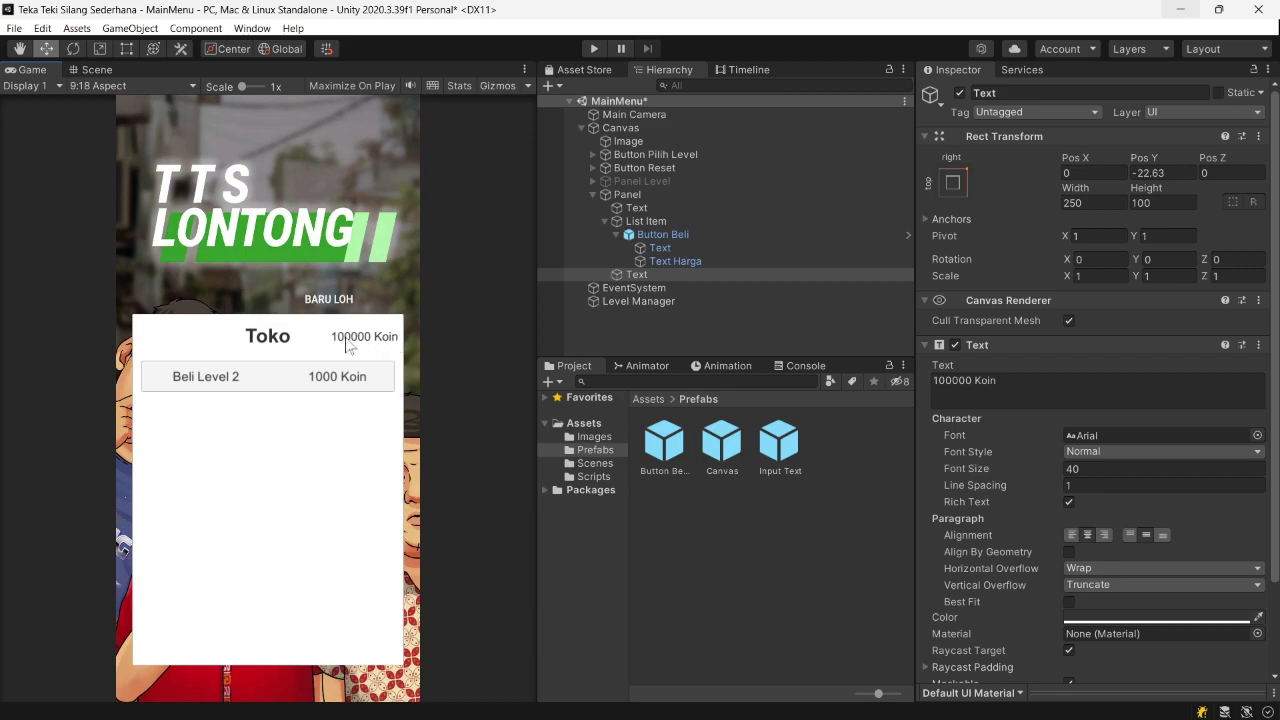
key(ctrl+1)
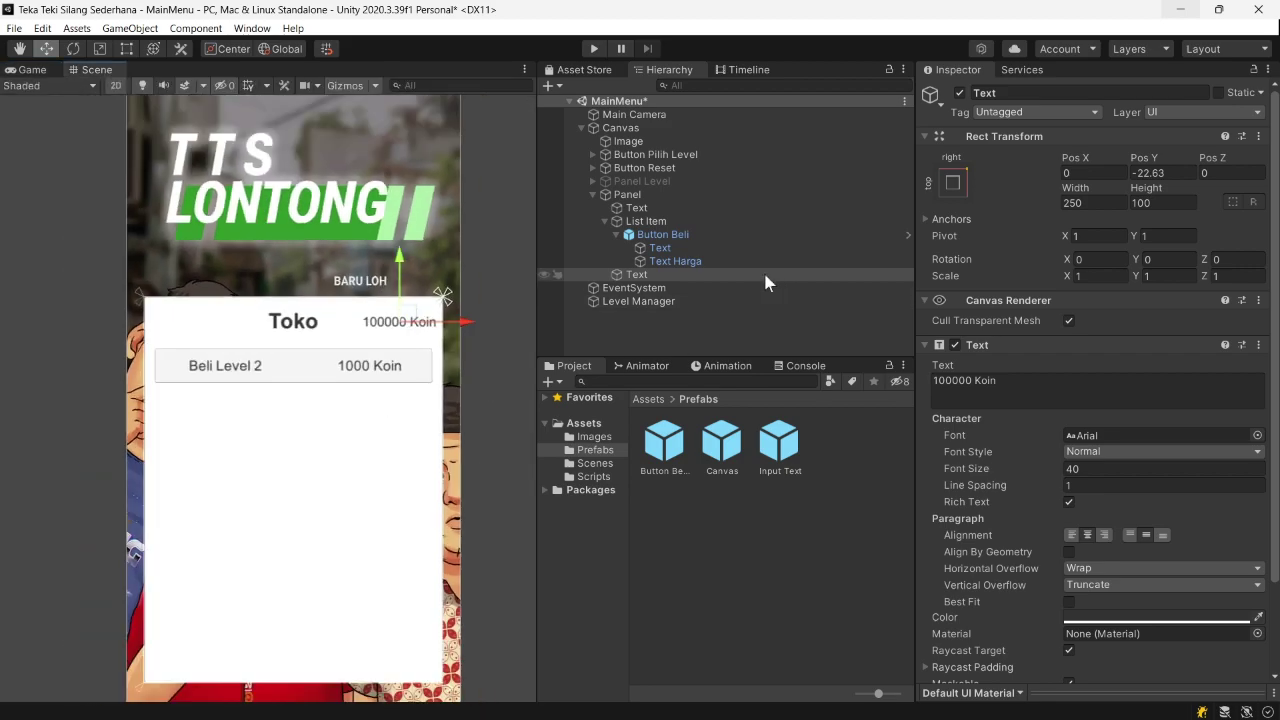
- Duplicate Button Beli into three copies and delete the original
click(662, 235)
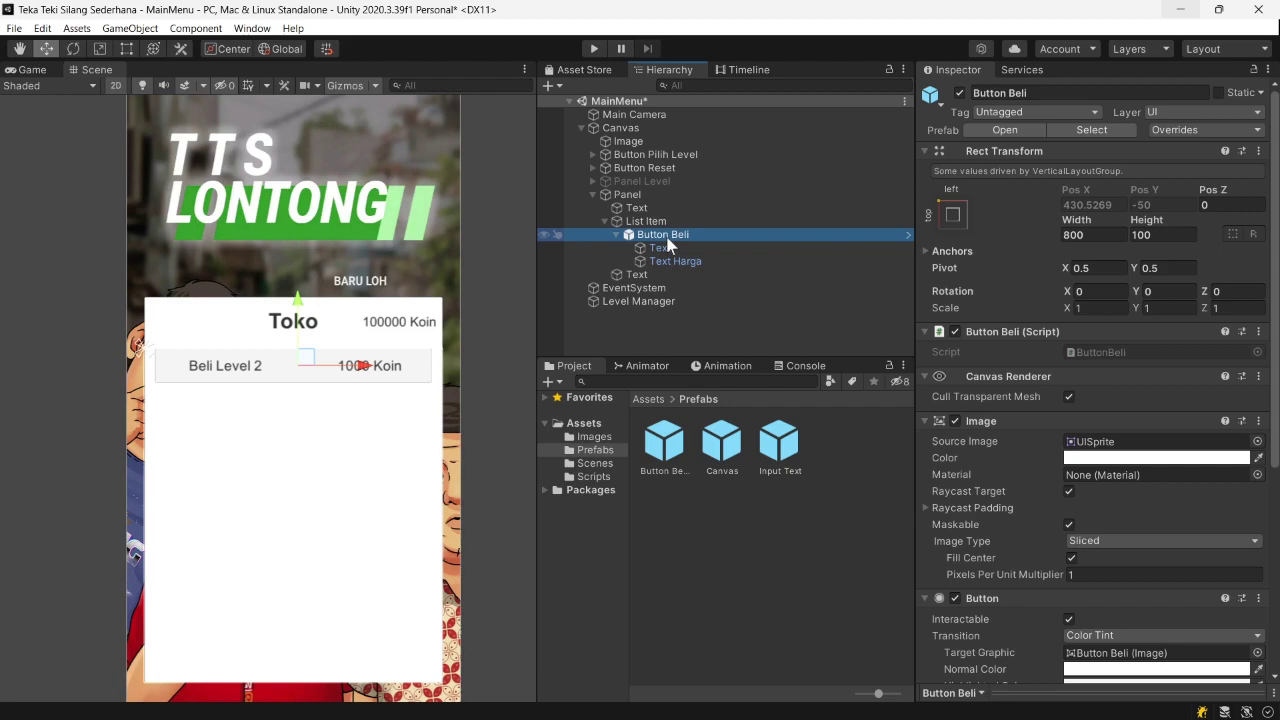
key(ctrl+d)
key(ctrl+d)
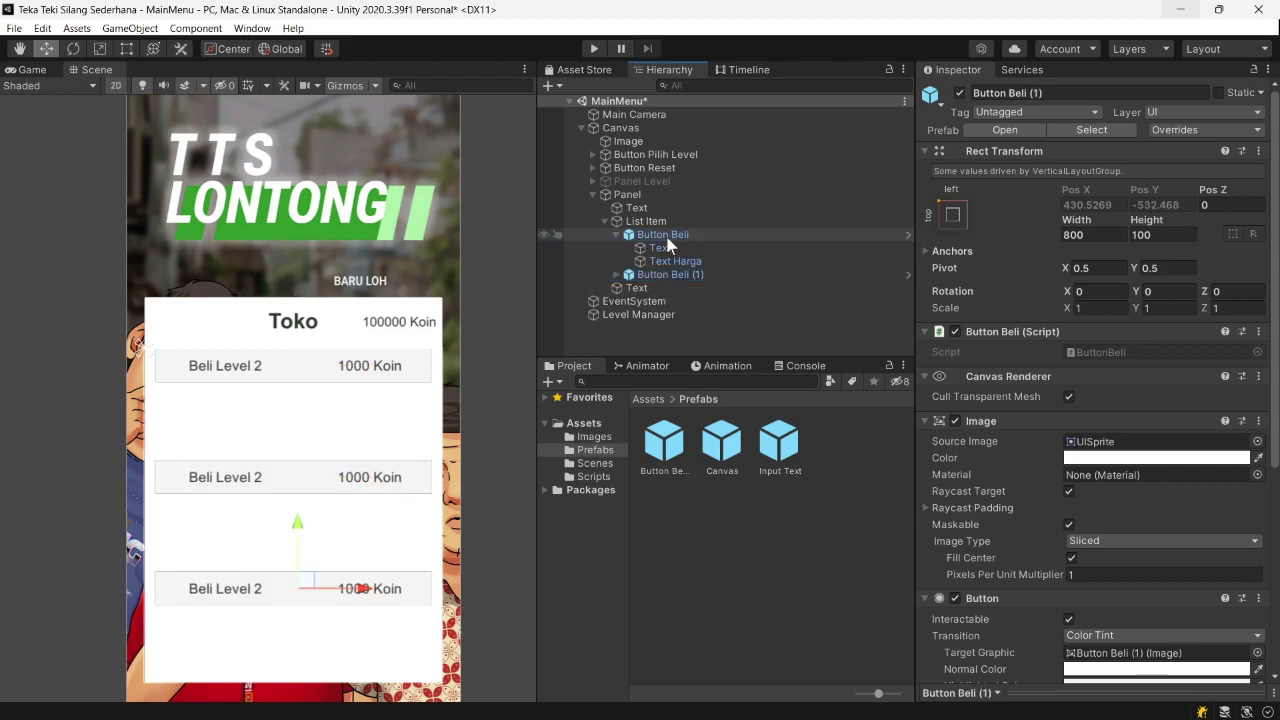
key(ctrl+d)
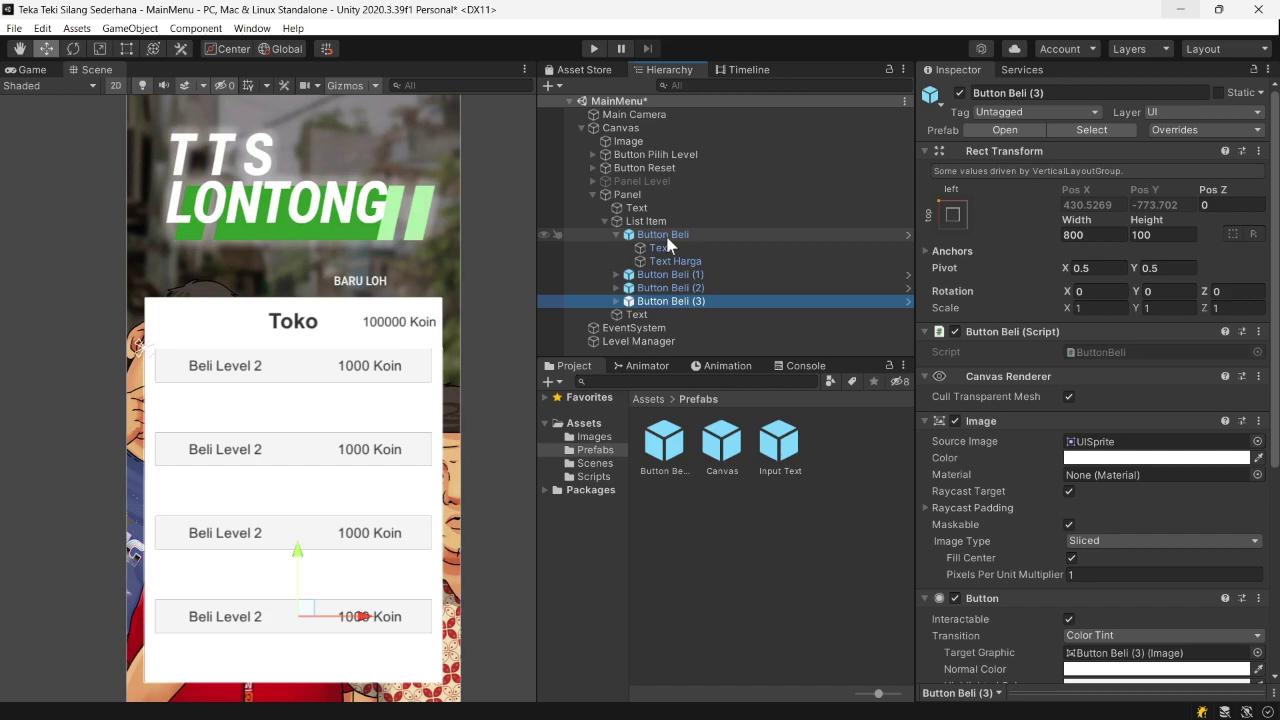
click(616, 235)
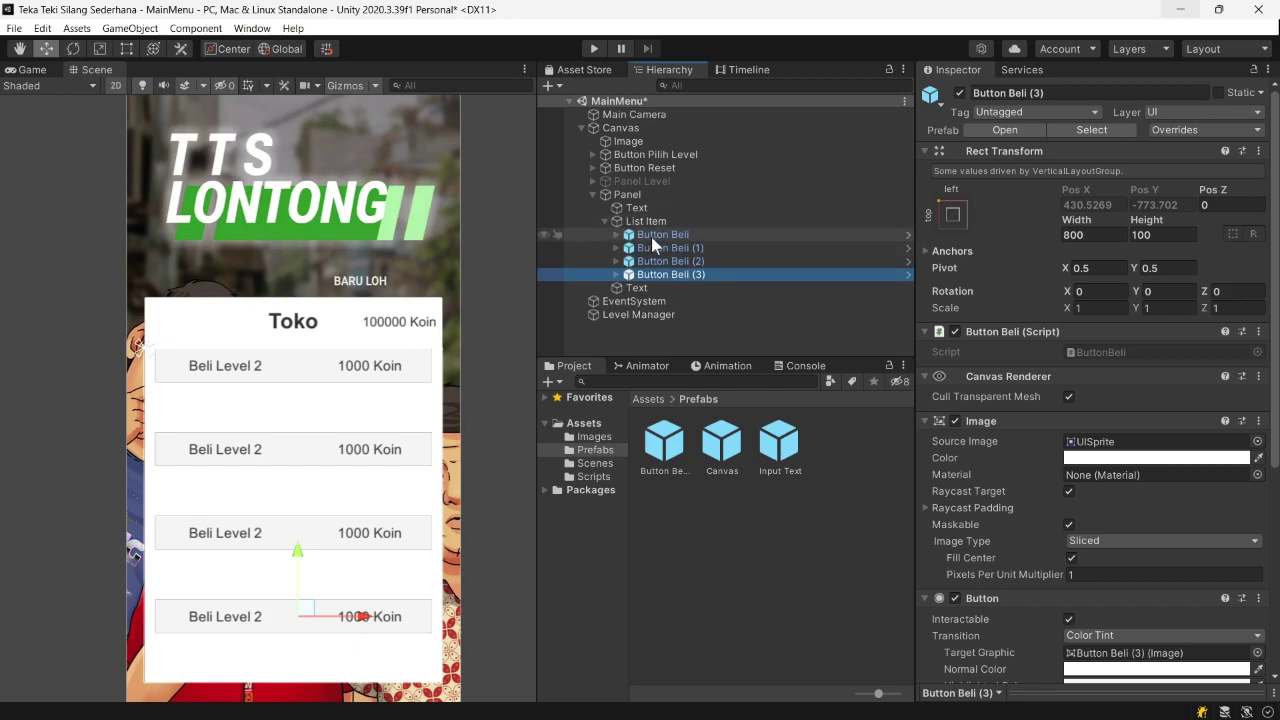
click(655, 238)
key(Delete)
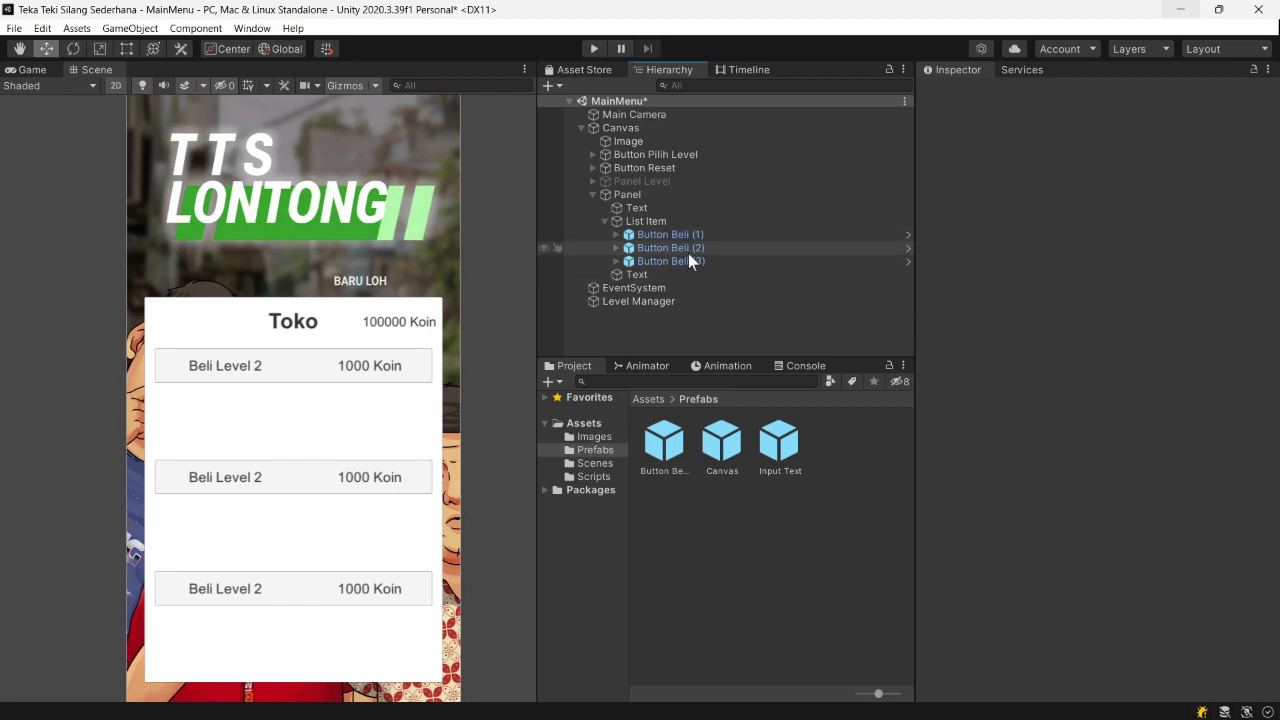
- Shorten List Item with the Rect tool so the buttons sit closer together
click(96, 69)
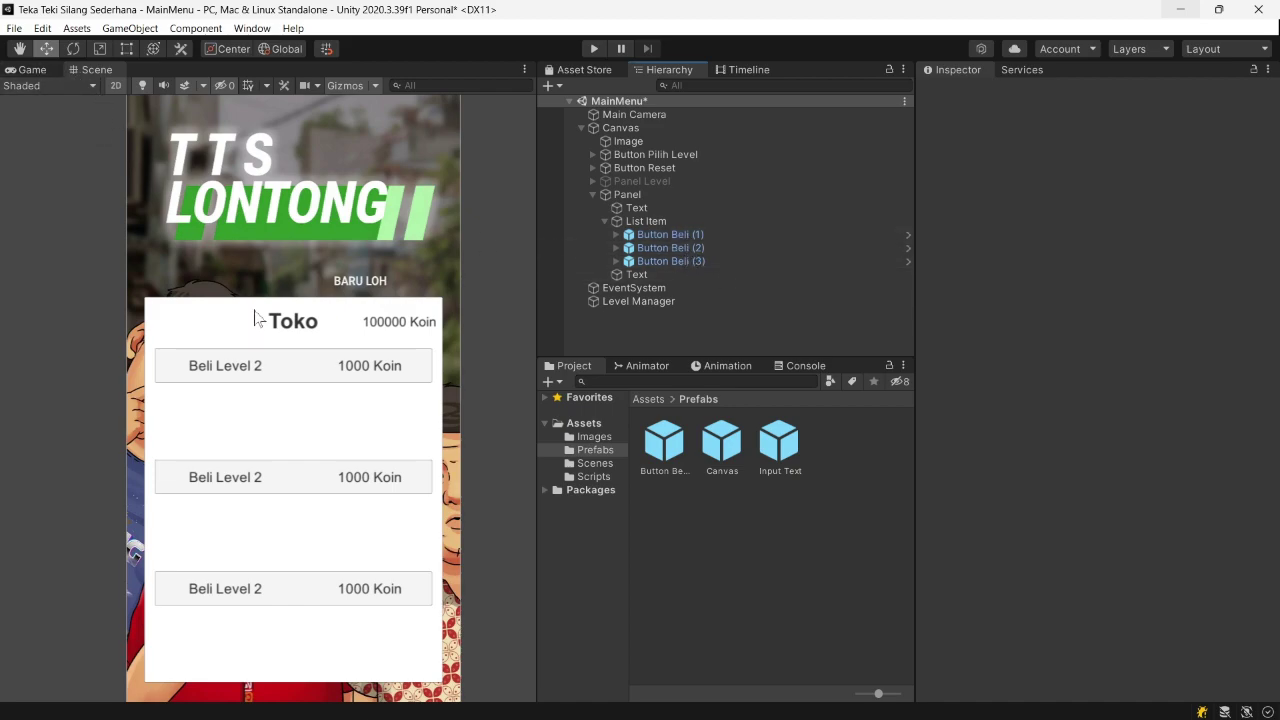
click(645, 221)
middle_drag(401, 436, 391, 372)
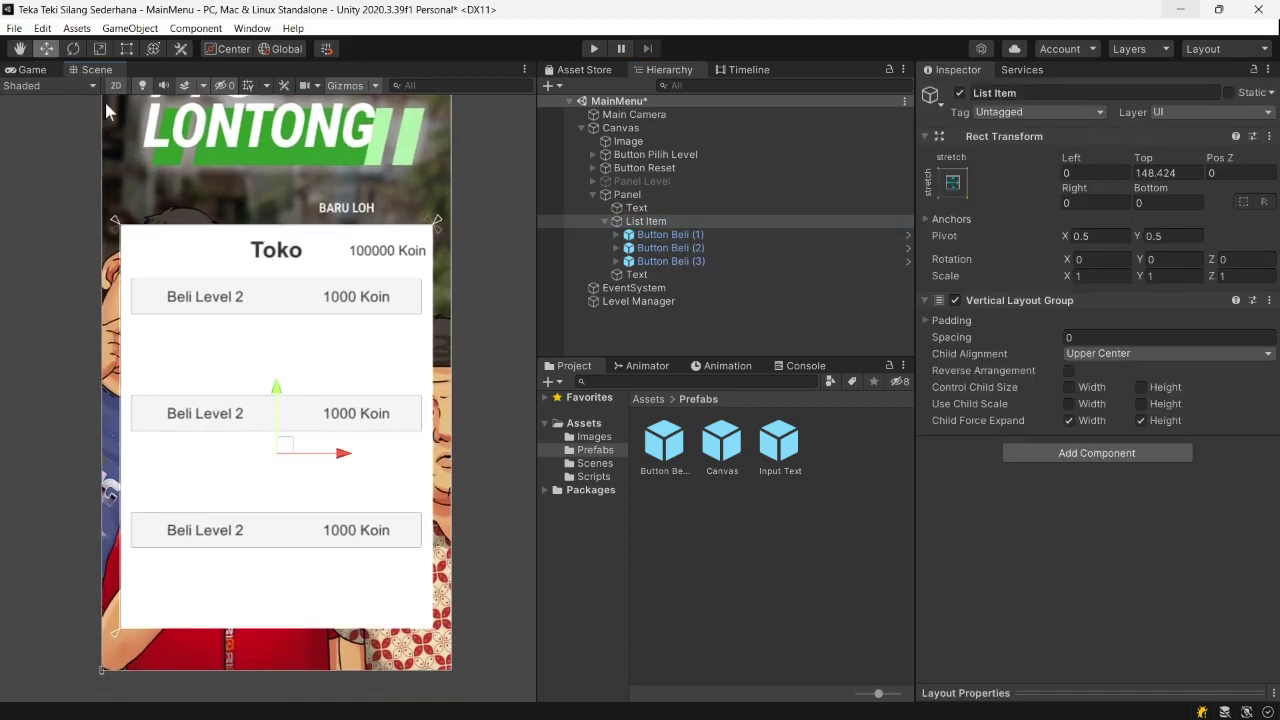
click(127, 48)
scroll(240, 370, up, 2)
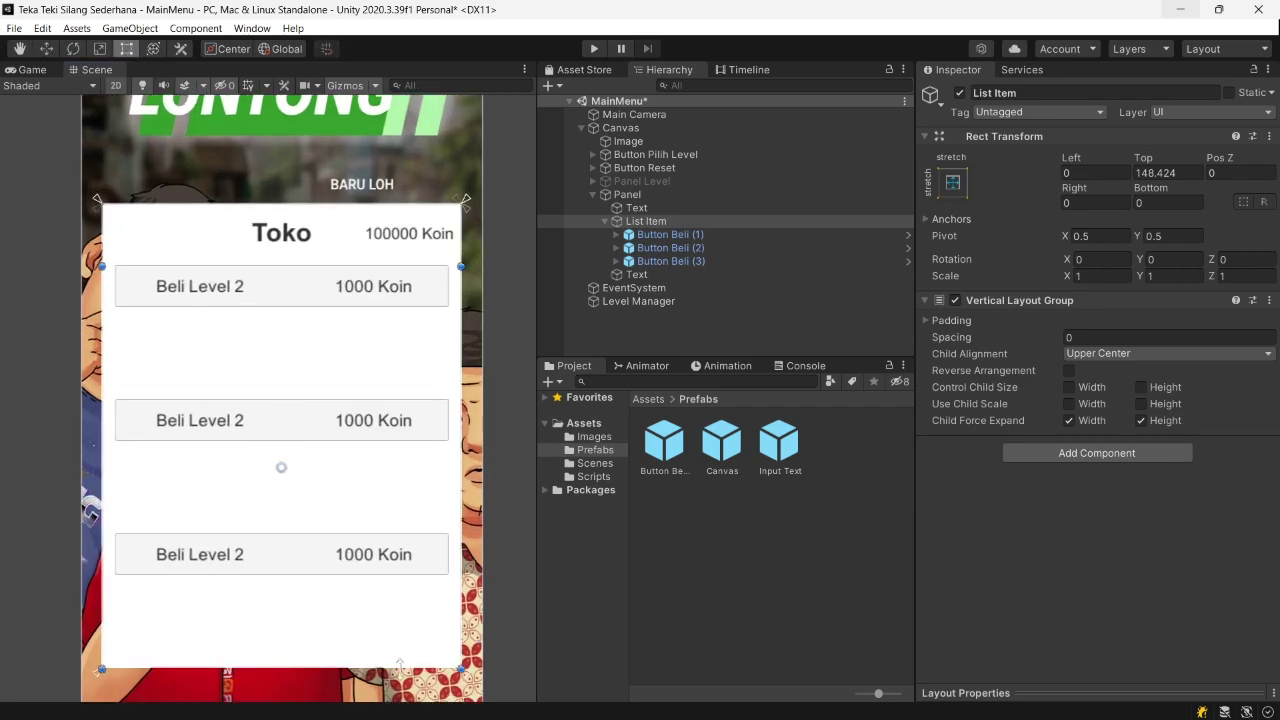
drag(356, 668, 364, 460)
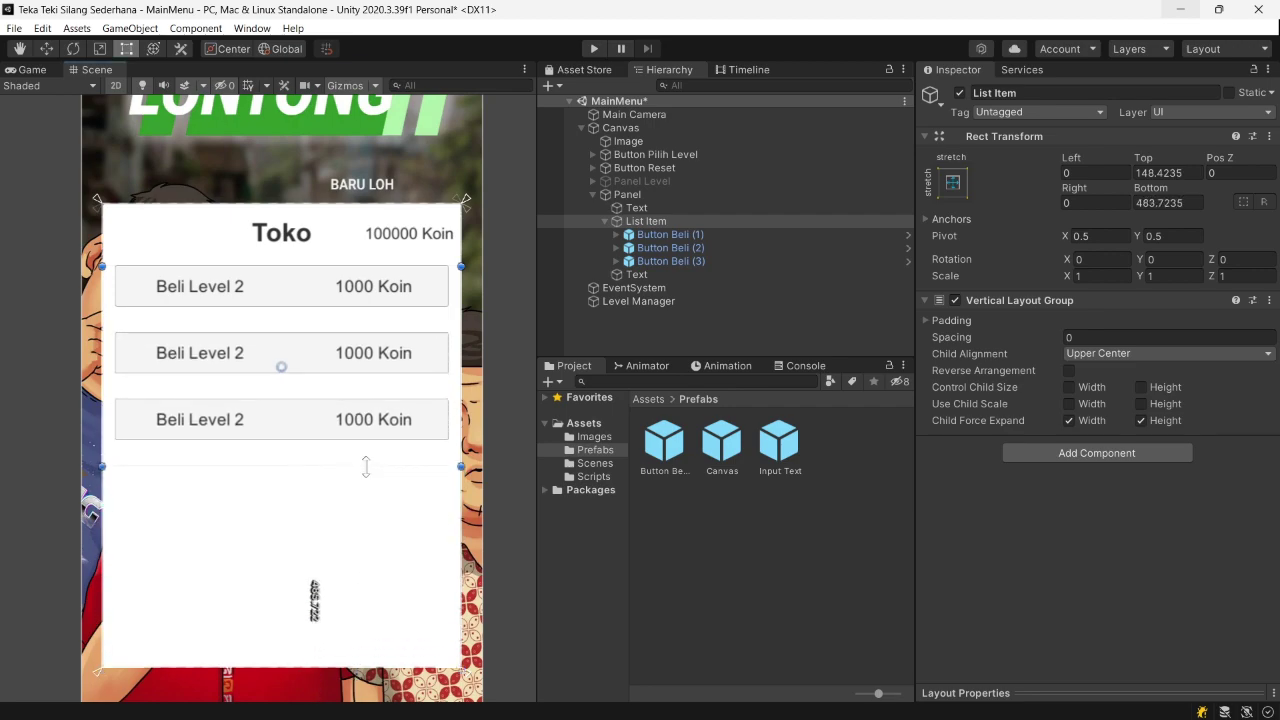
- Relabel the second and third buttons Beli Level 3 and Beli Level 4, and save the scene
click(33, 69)
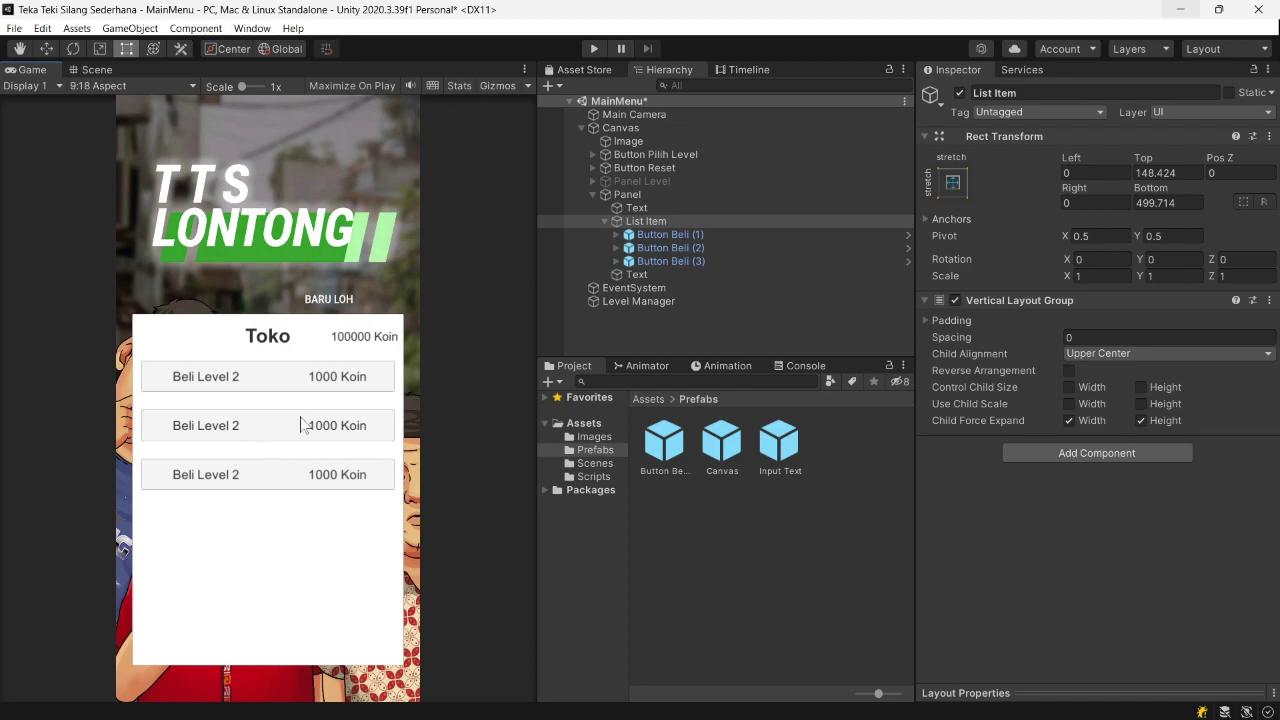
click(617, 260)
click(617, 247)
click(657, 262)
click(950, 375)
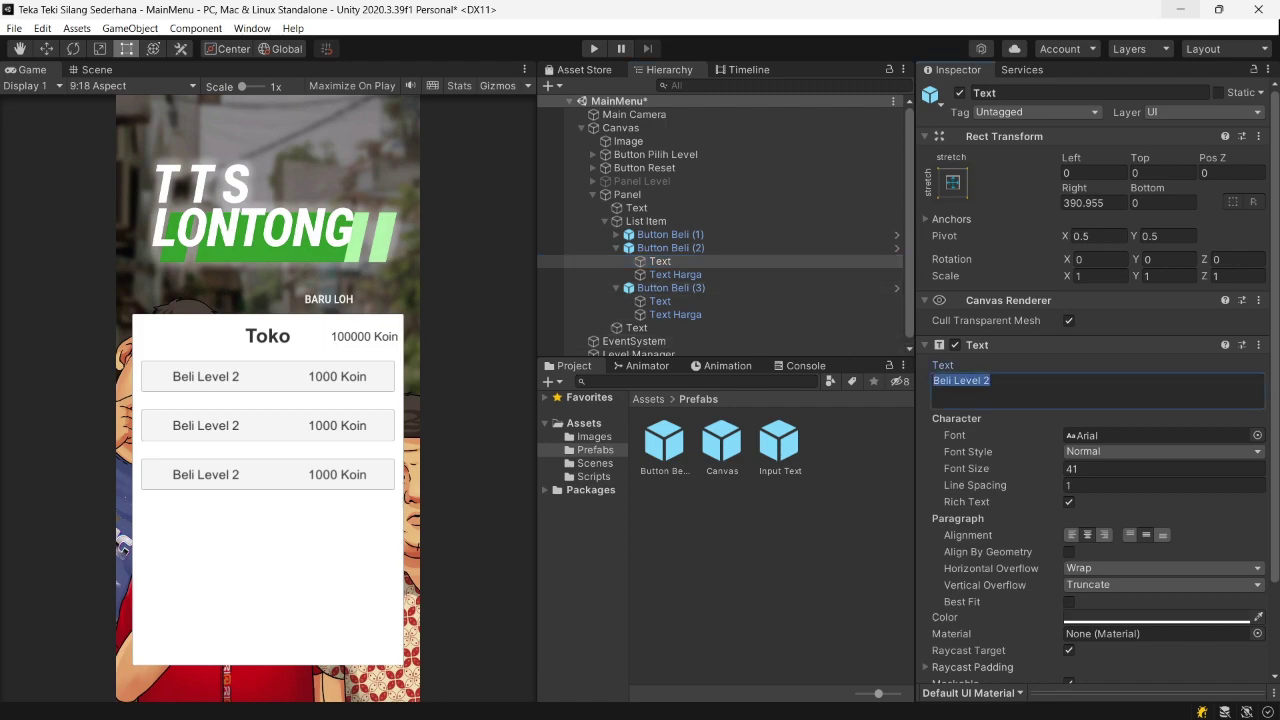
key(BackSpace)
text(3)
click(660, 301)
click(995, 376)
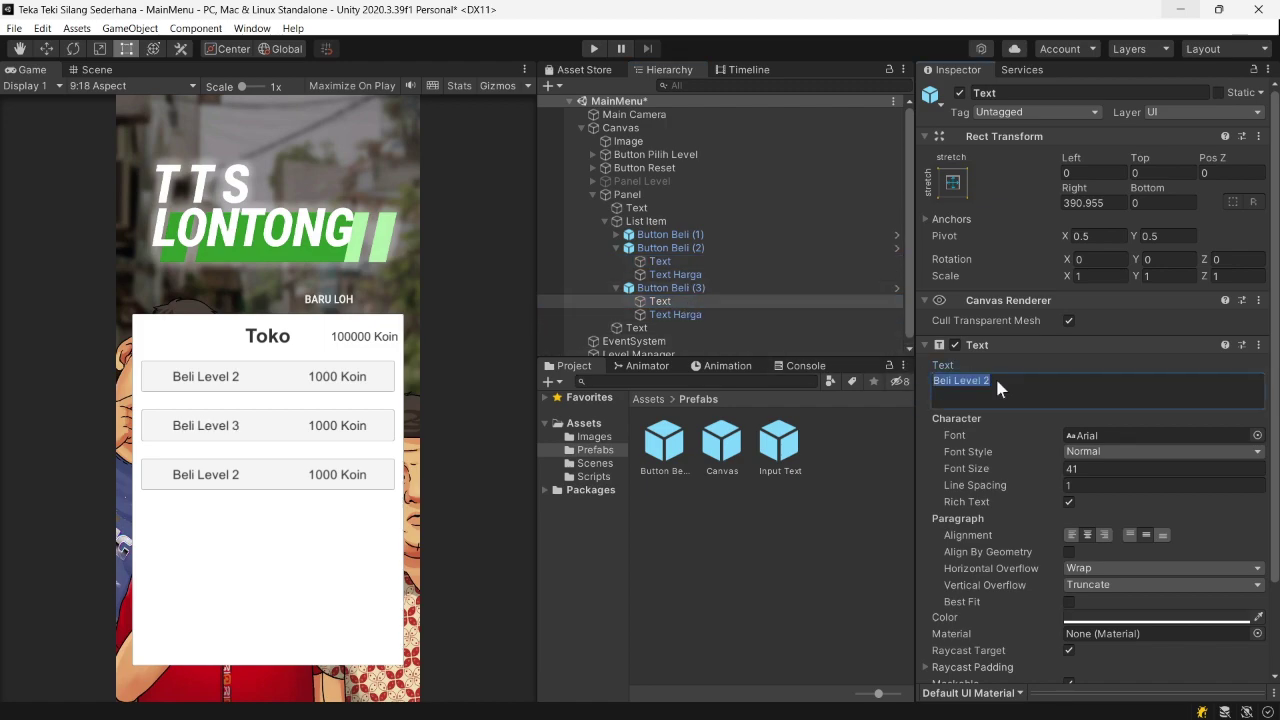
key(BackSpace)
text(4)
key(ctrl+s)
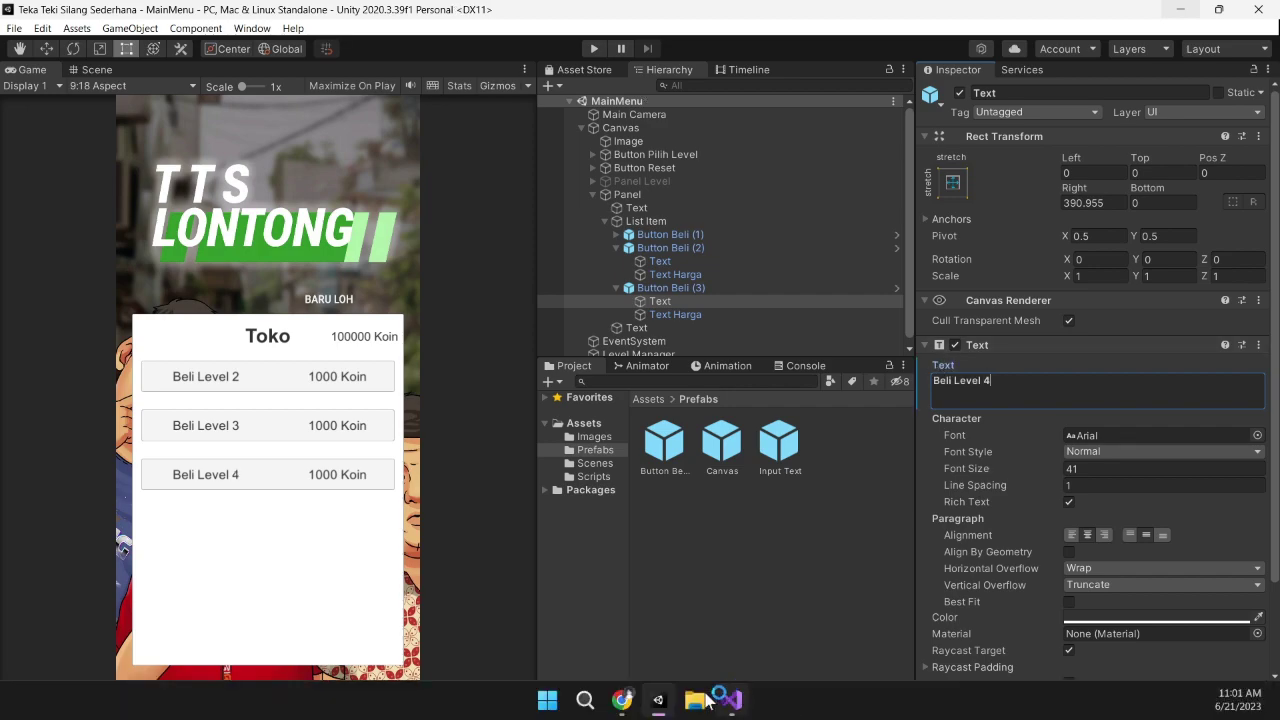
click(733, 700)
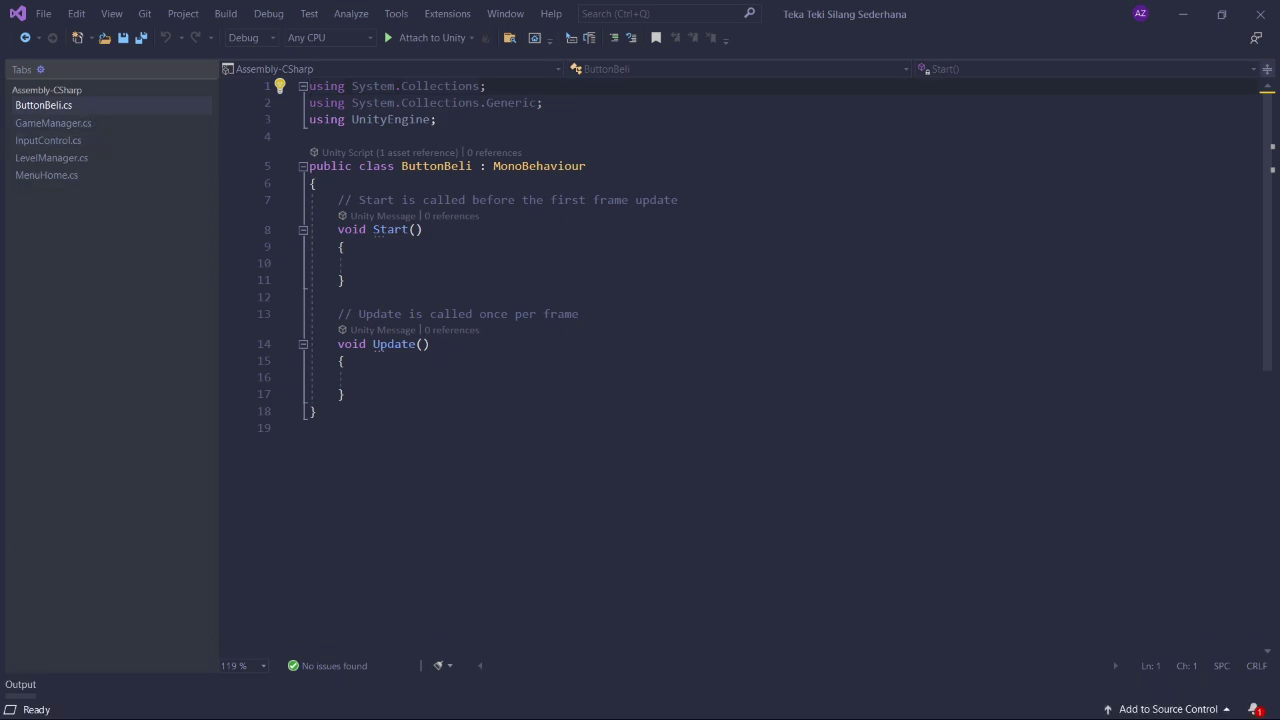
- Delete the template comments, add 'public int levelBerapa;', and save ButtonBeli
drag(678, 200, 316, 183)
key(BackSpace)
drag(578, 297, 338, 280)
key(BackSpace)
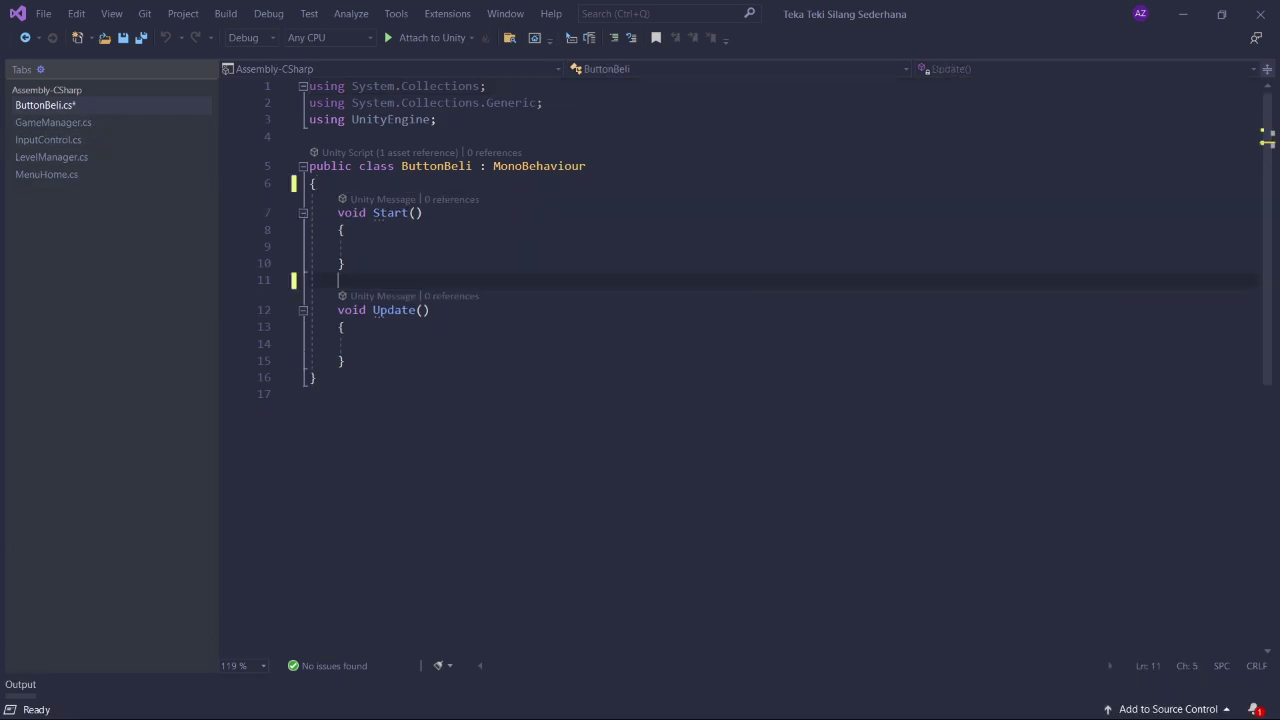
key(Up)
key(Up)
key(Up)
key(Return)
text(p)
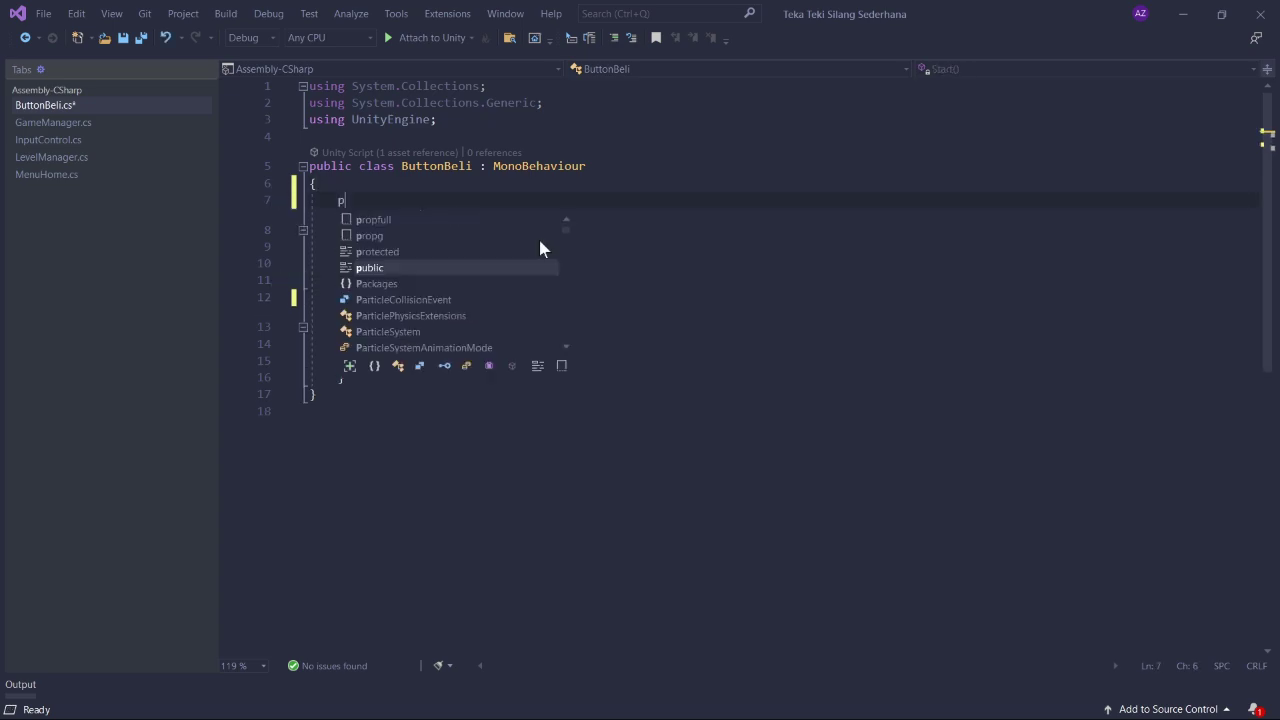
text(ublic int )
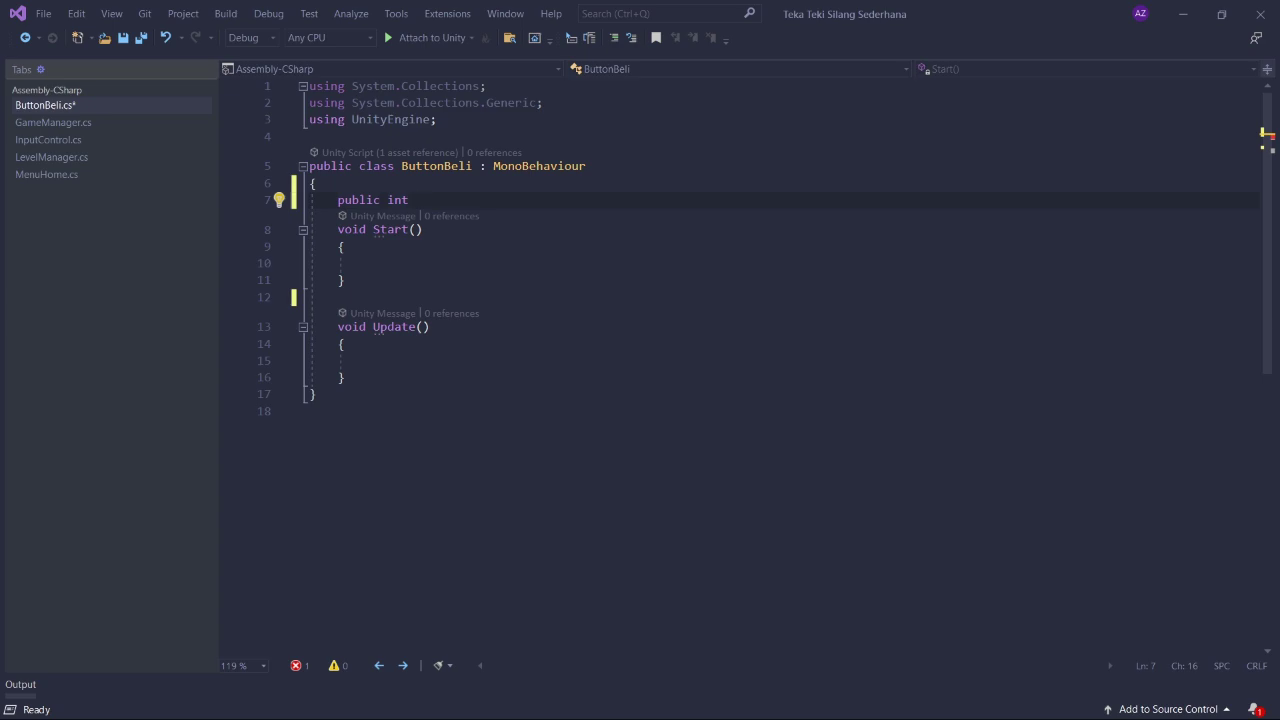
text(levelBerapa;)
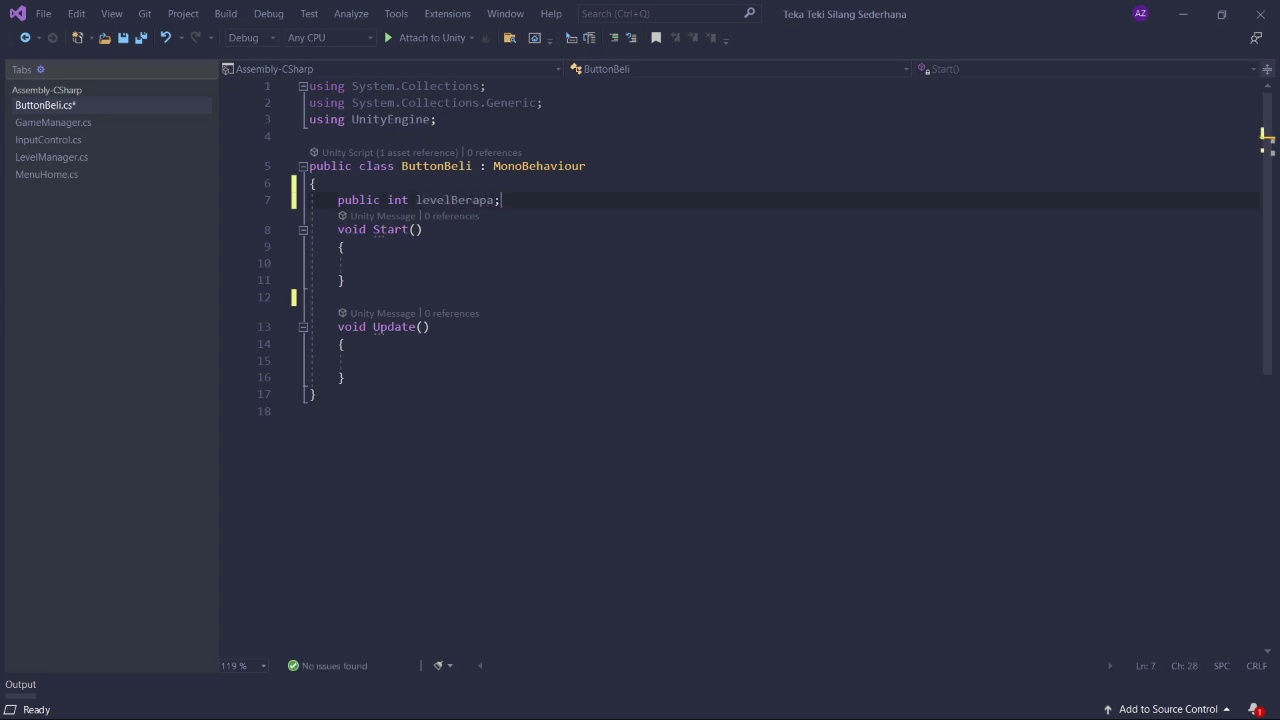
key(ctrl+s)
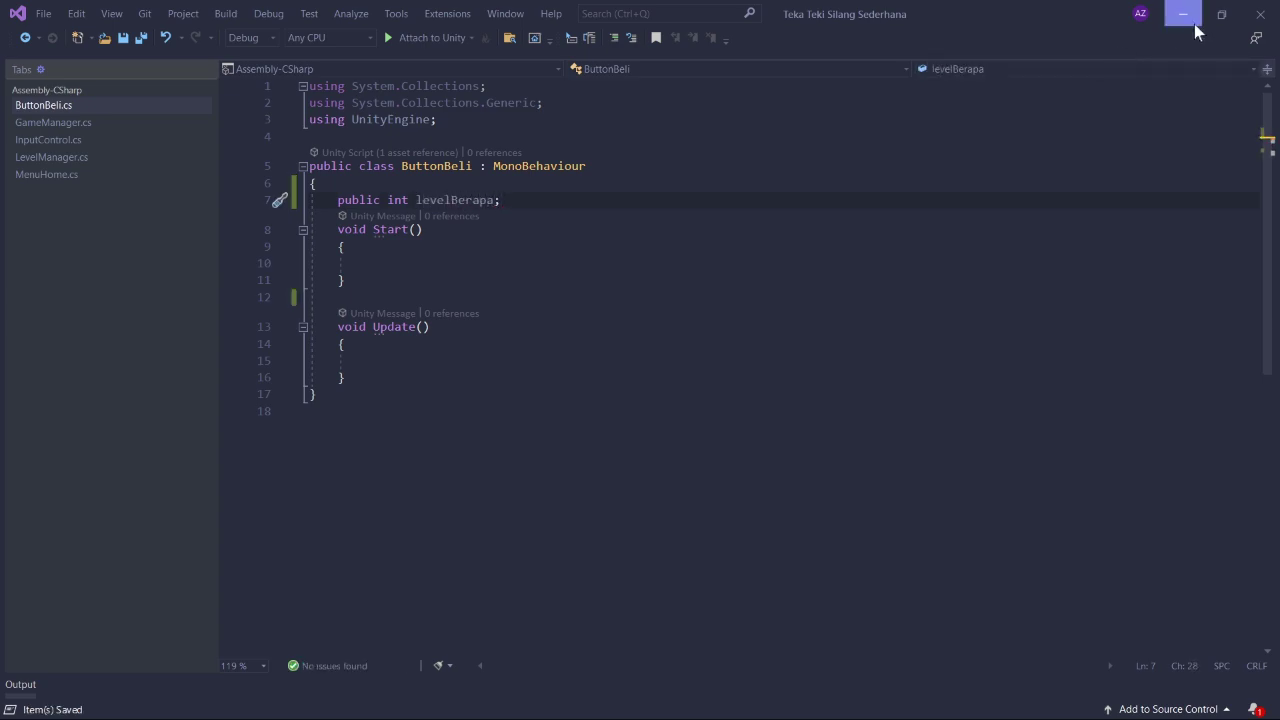
- Replace the Update() method with an empty 'public void Beli()' method
drag(345, 377, 338, 327)
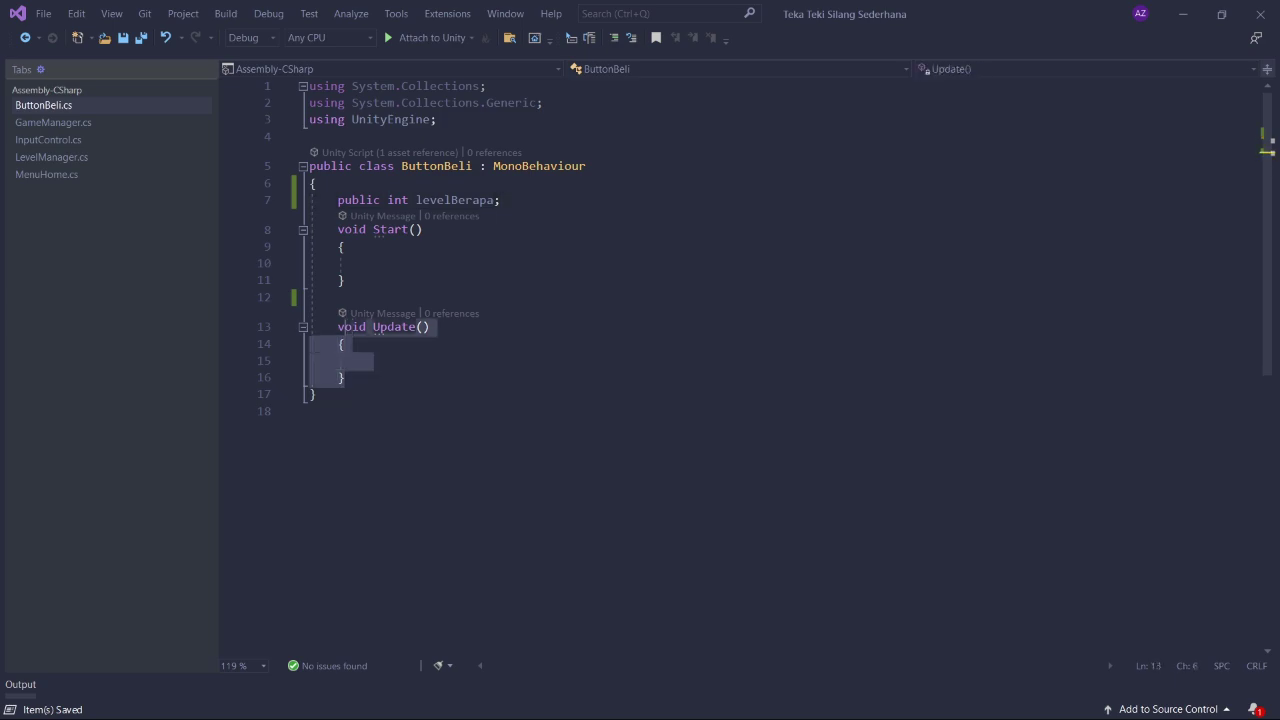
key(BackSpace)
text(public vo)
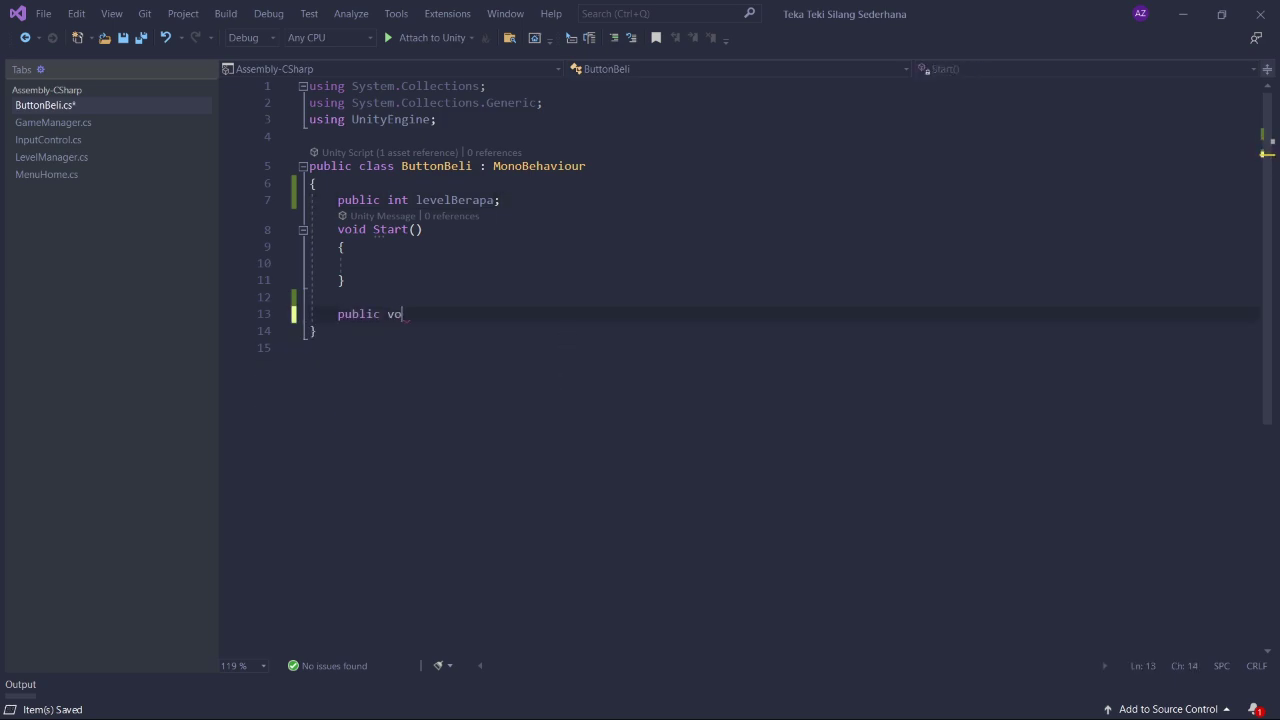
text(id Beli)
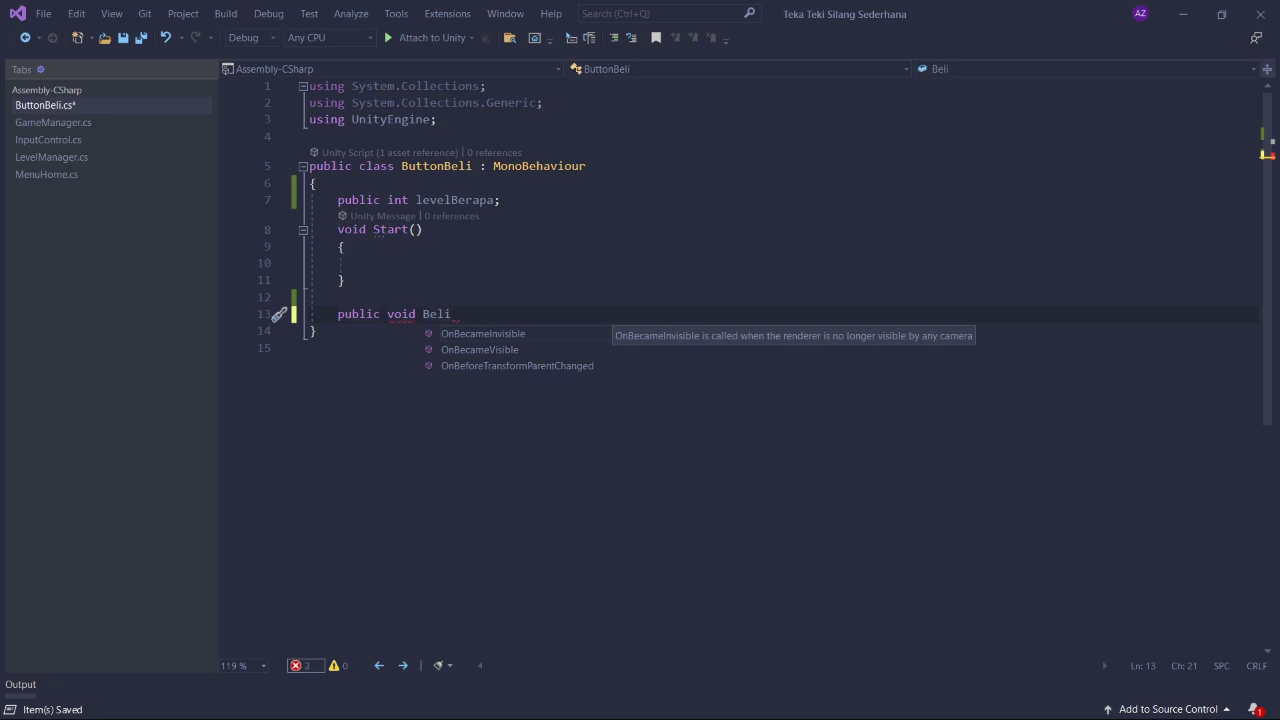
text(())
key(Return)
text({)
key(Return)
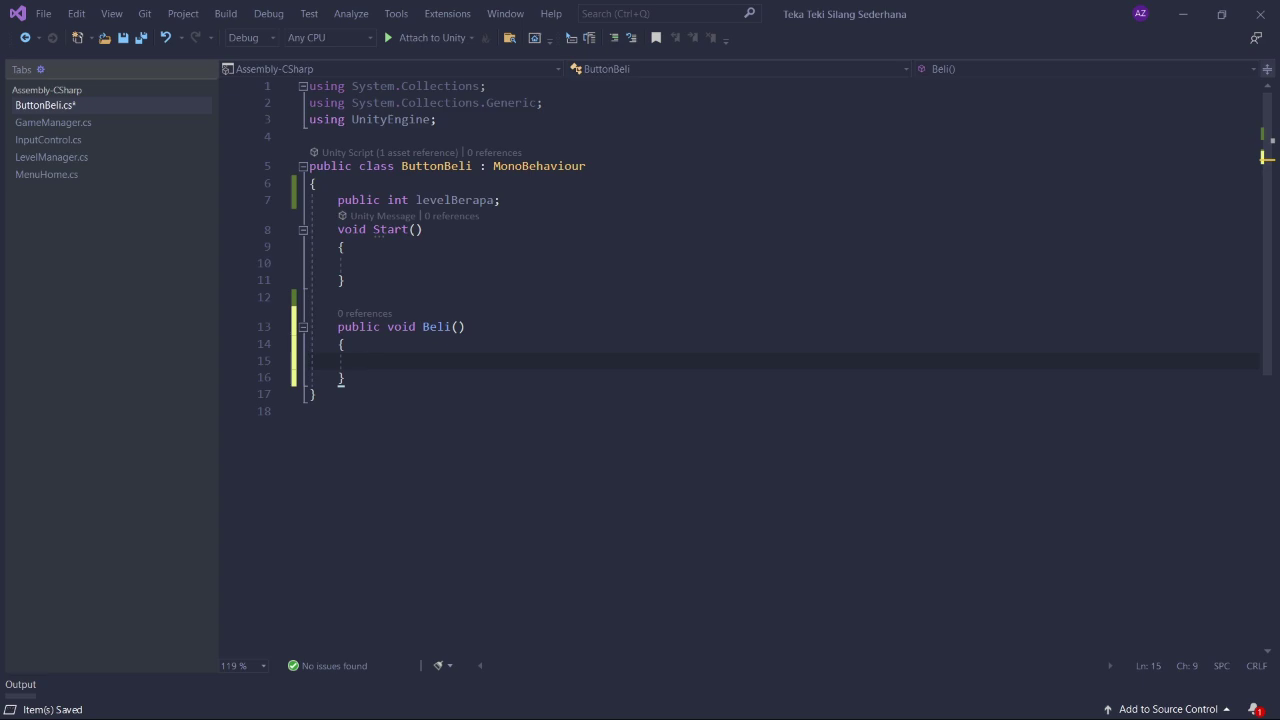
- Collapse the Button Beli rows, open Assets/Scripts, and select Button Beli (1)
click(1182, 14)
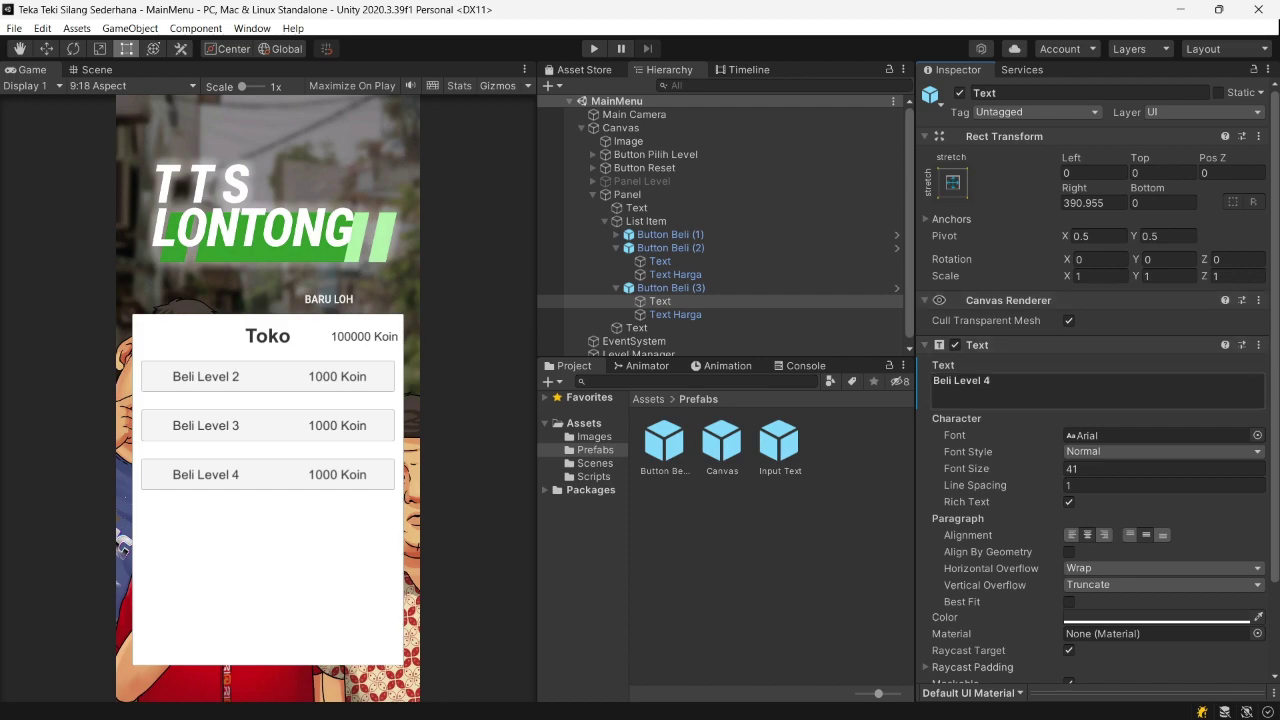
click(616, 248)
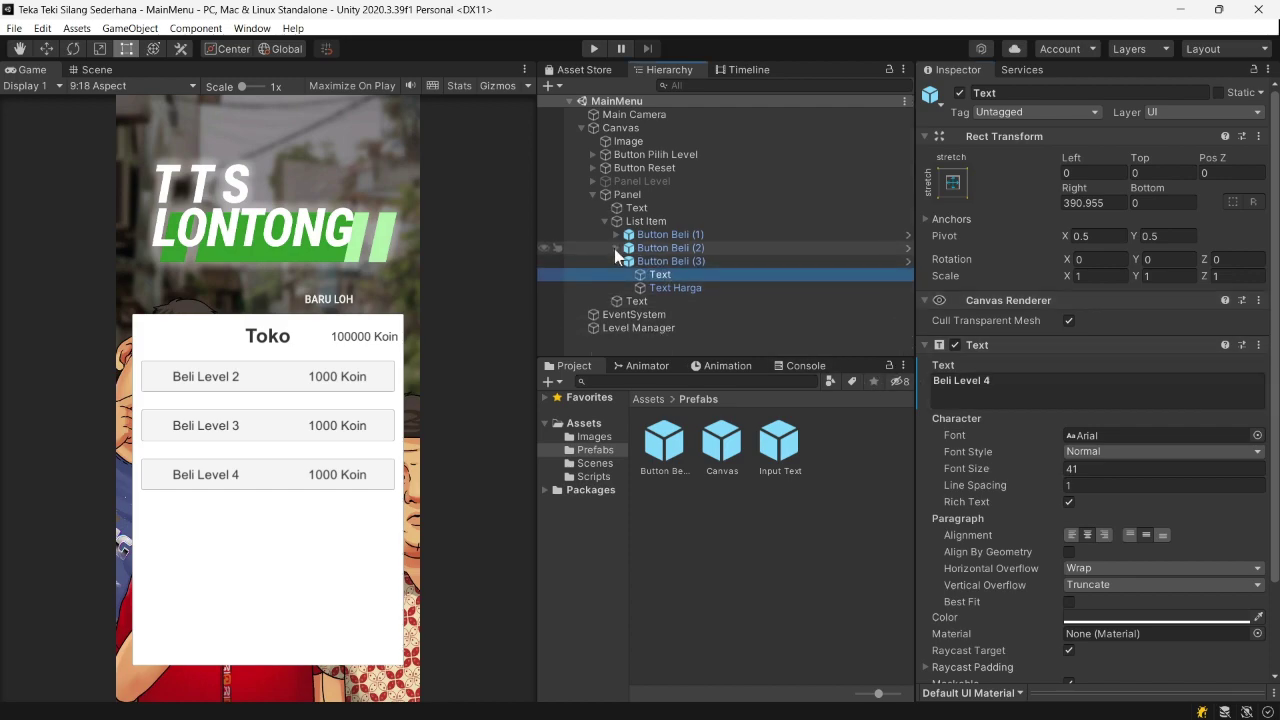
click(616, 261)
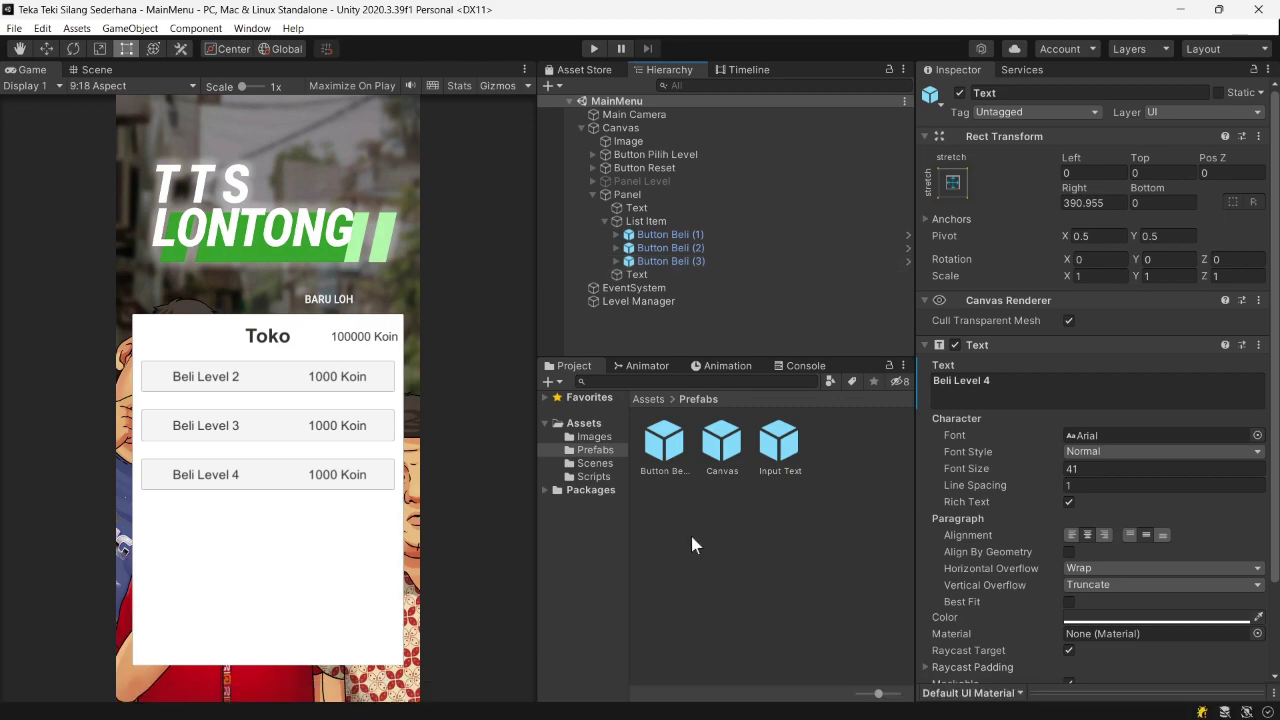
click(593, 477)
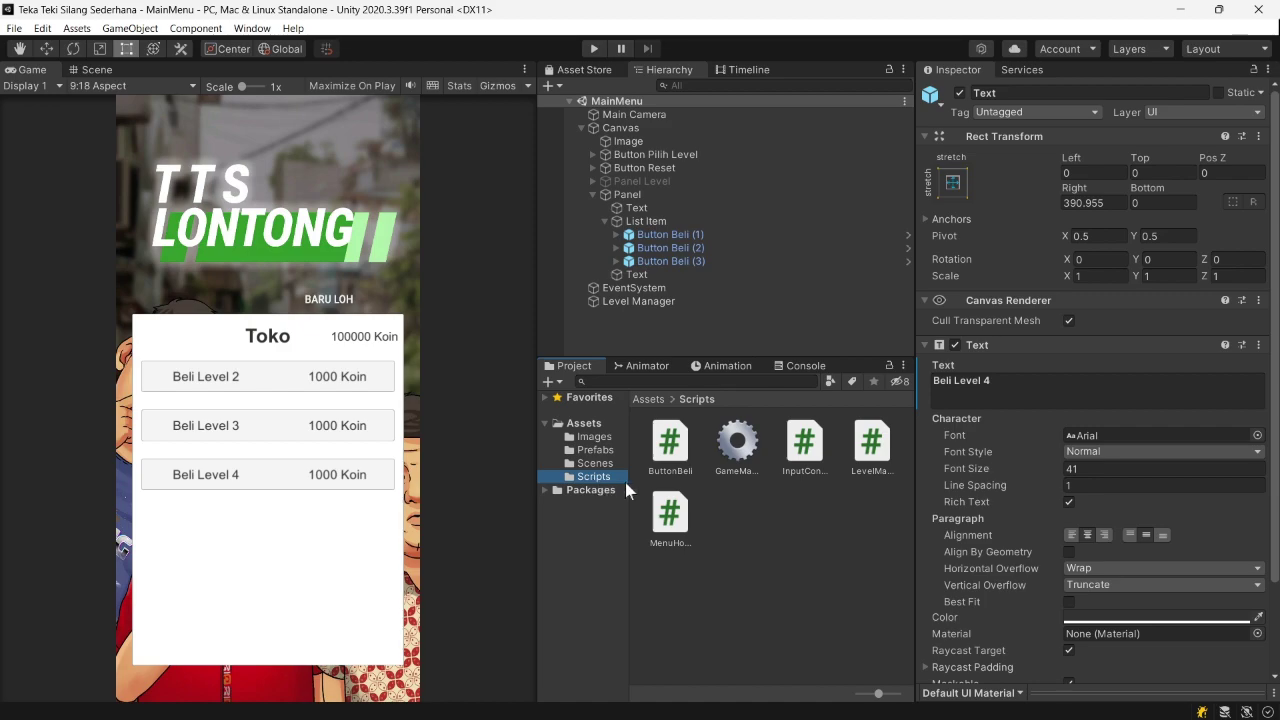
click(677, 455)
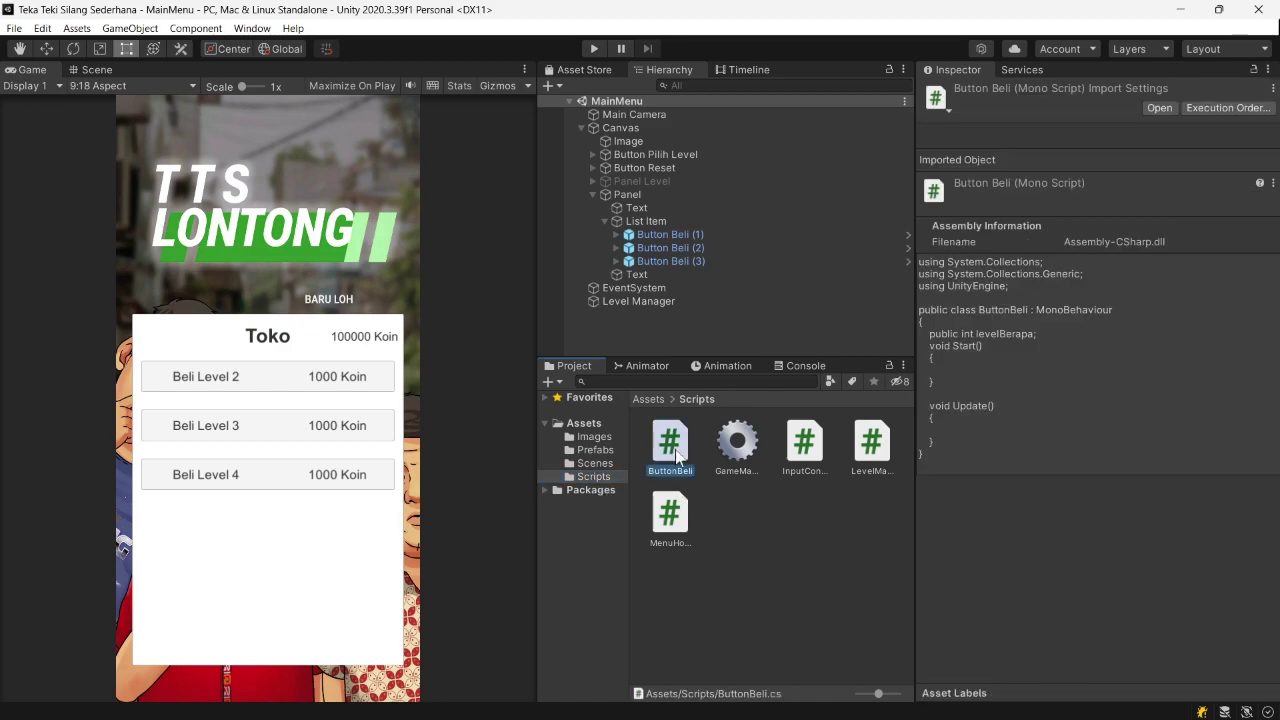
click(661, 235)
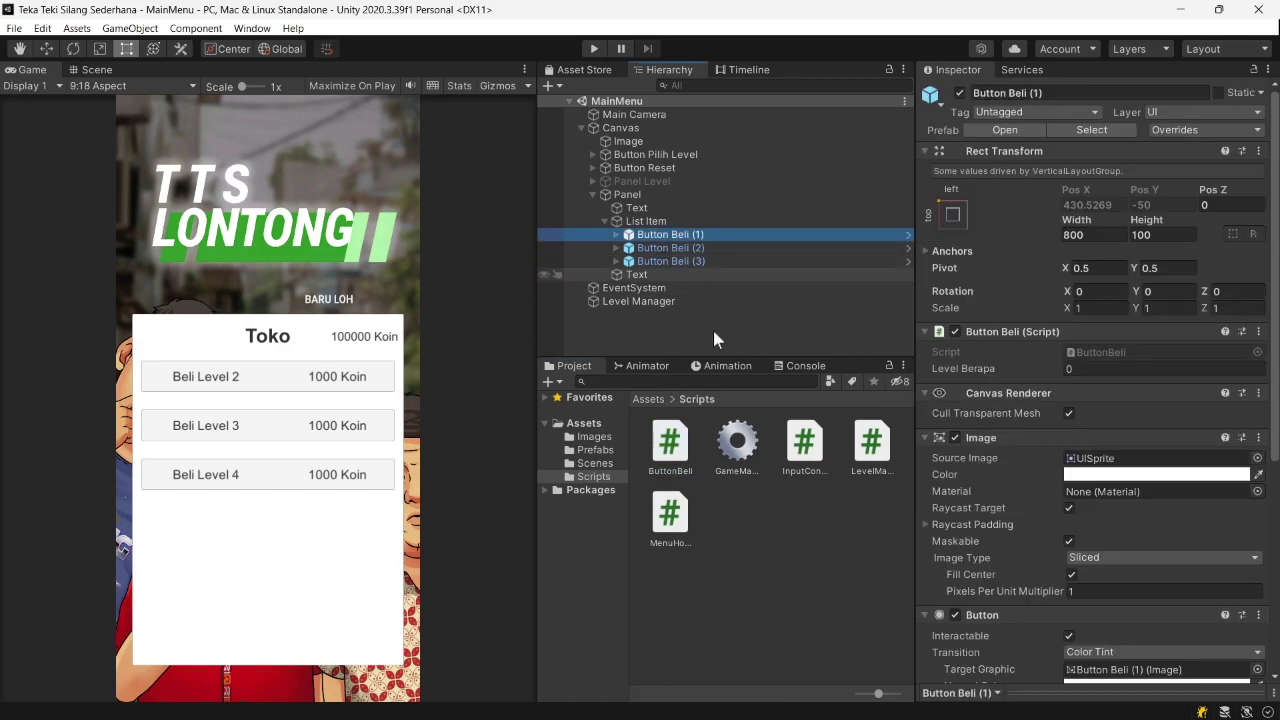
- Create a new C# script named ShopManager in the Scripts folder
right_click(752, 526)
mouse_move(950, 88)
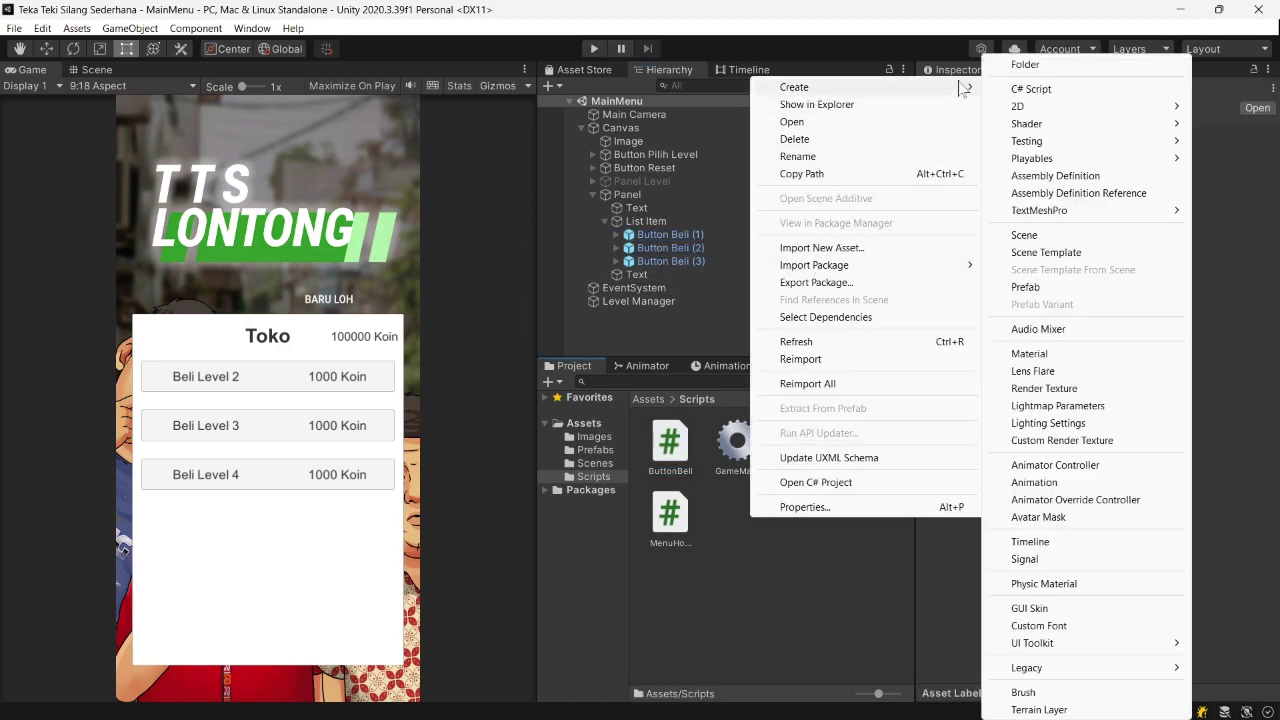
click(1012, 88)
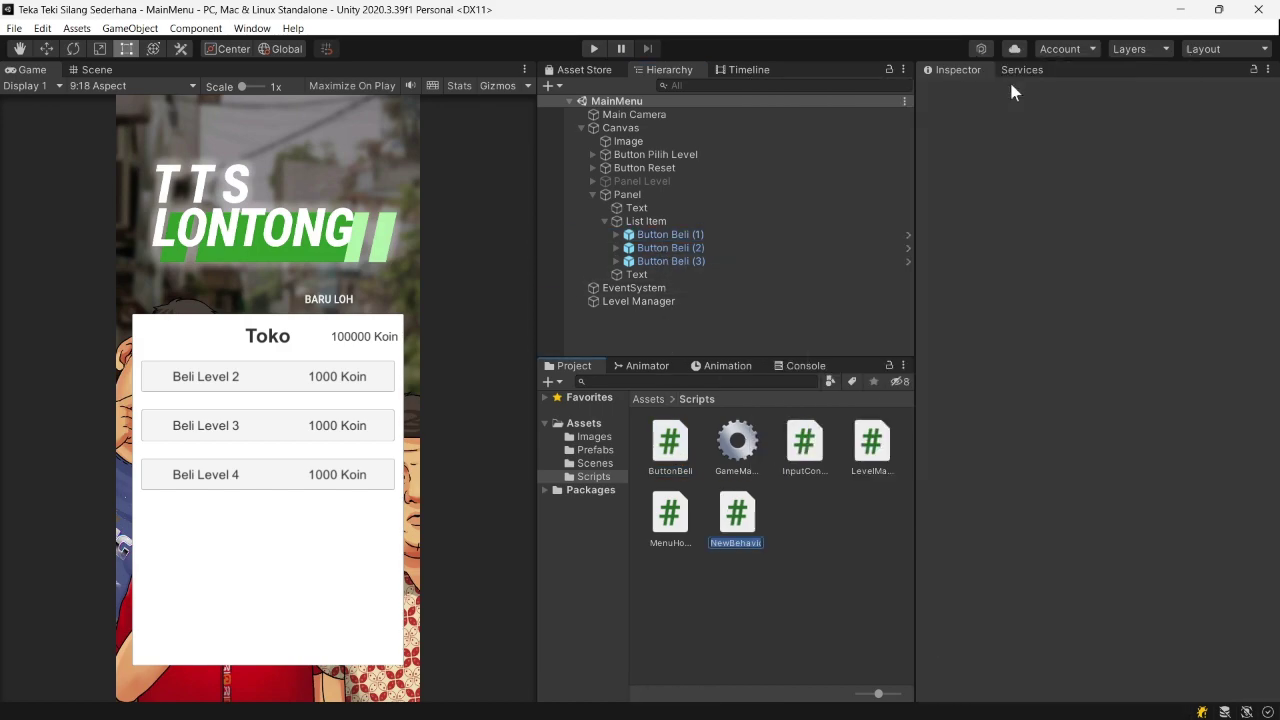
text(ShopManager)
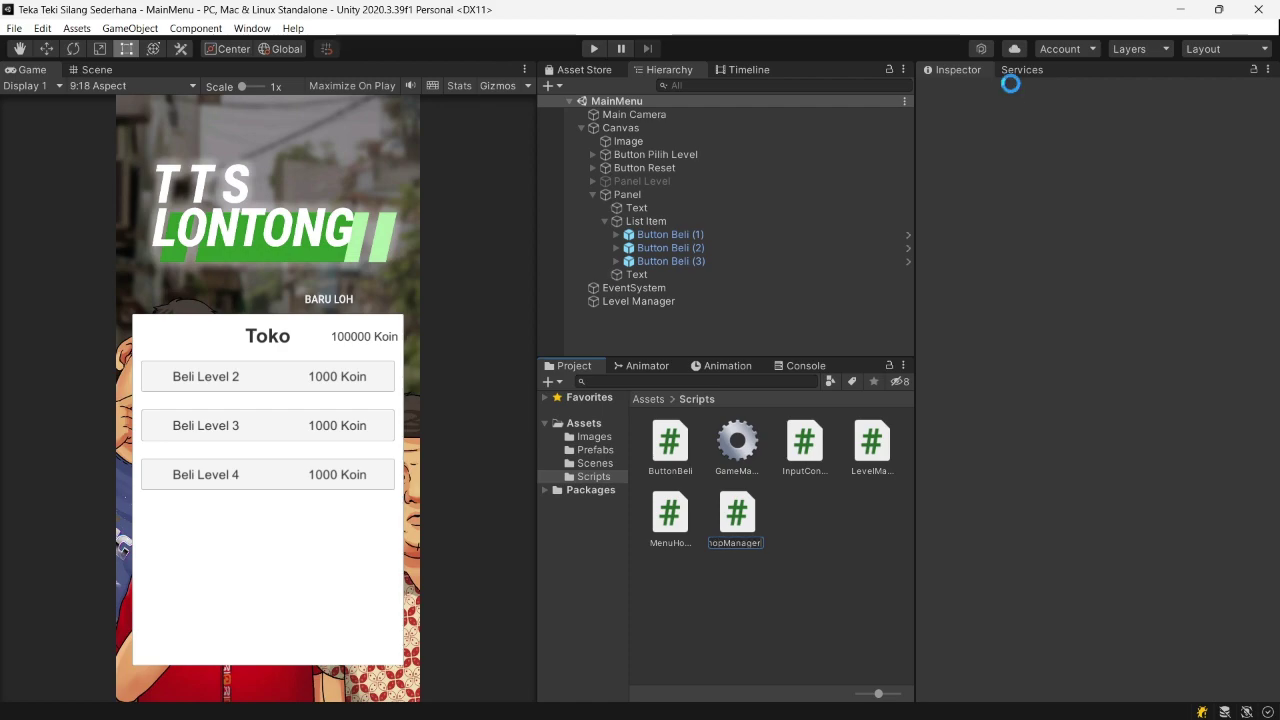
key(Return)
- Open the Button Beli prefab, remove its ButtonBeli (Script) component, and return to MainMenu
click(672, 233)
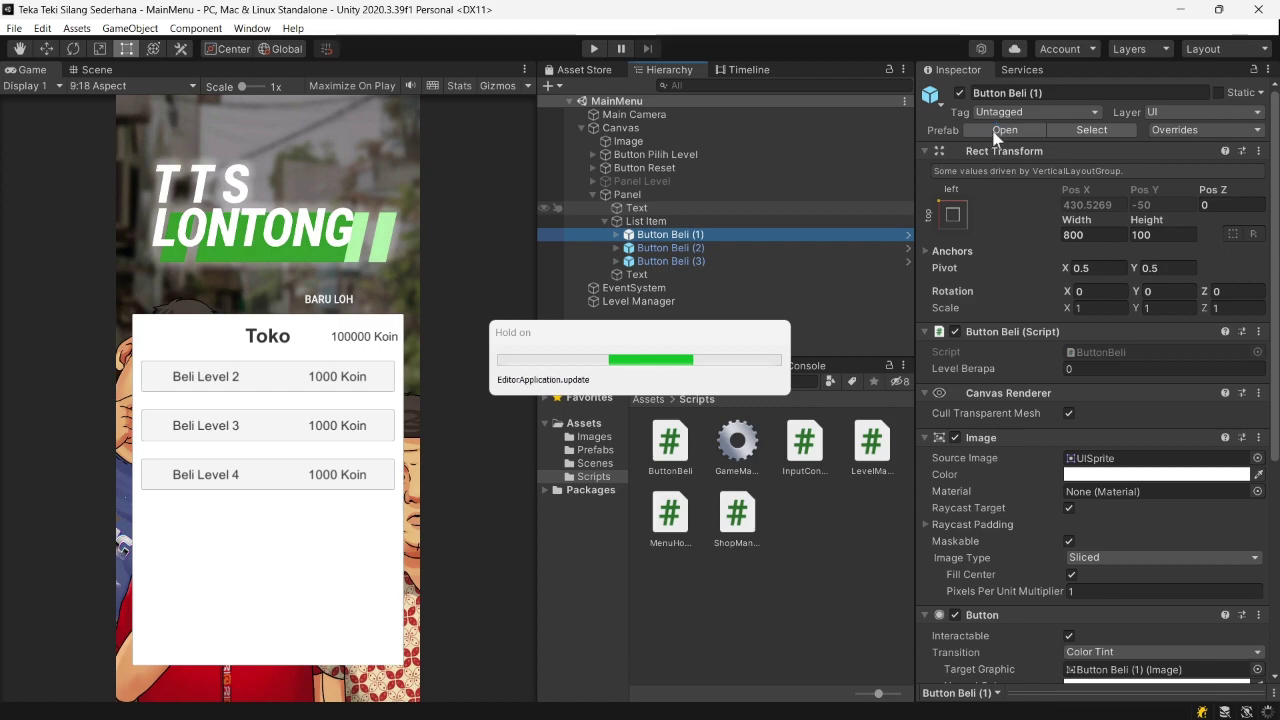
double_click(677, 240)
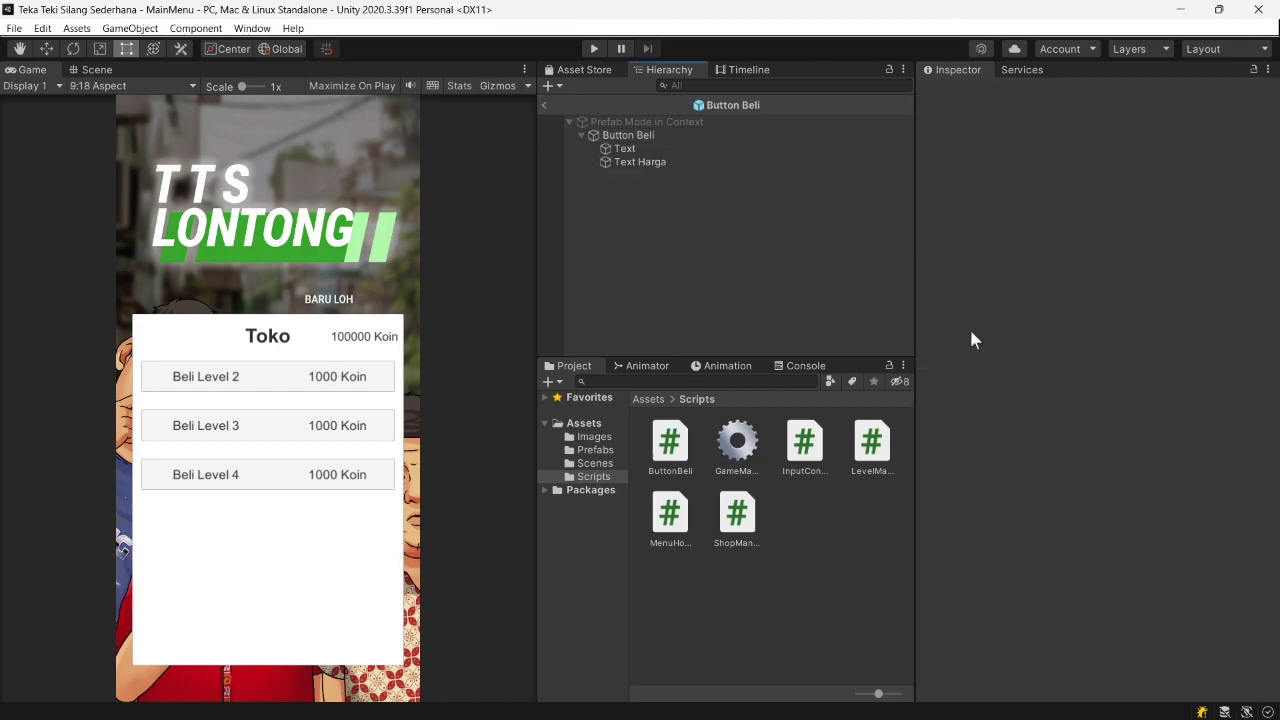
click(641, 136)
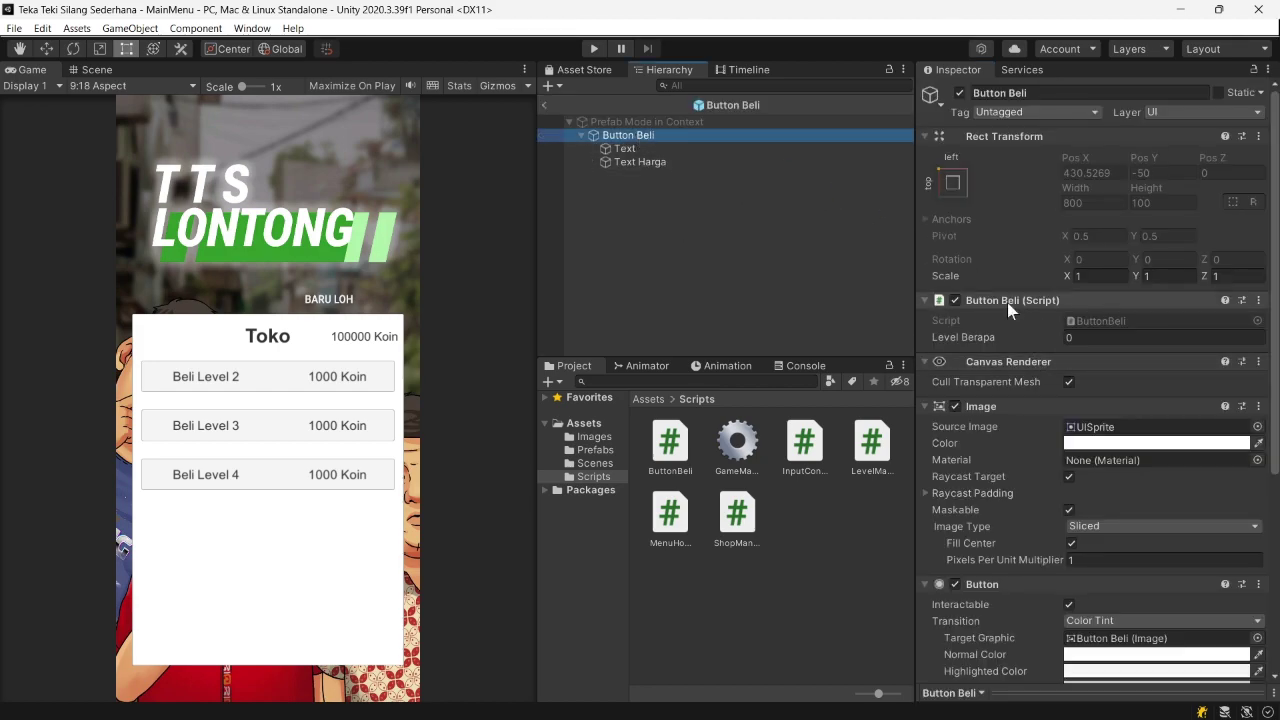
right_click(1007, 302)
click(1056, 336)
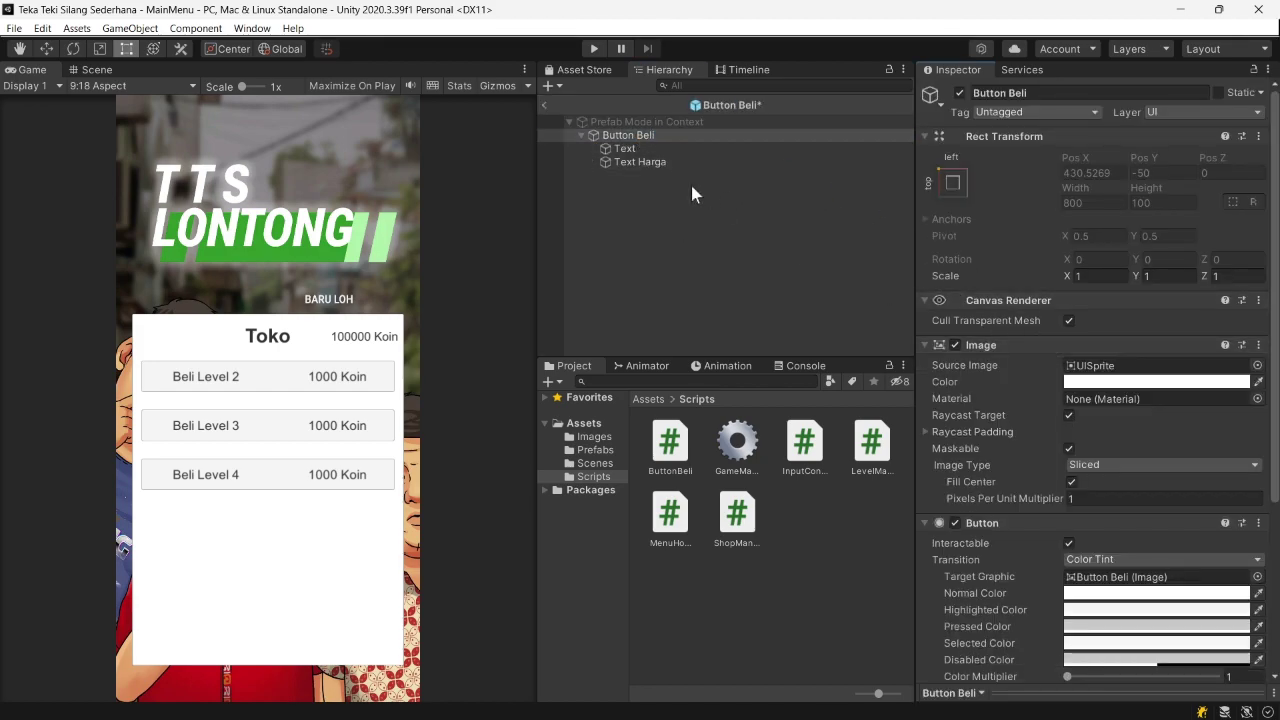
click(544, 104)
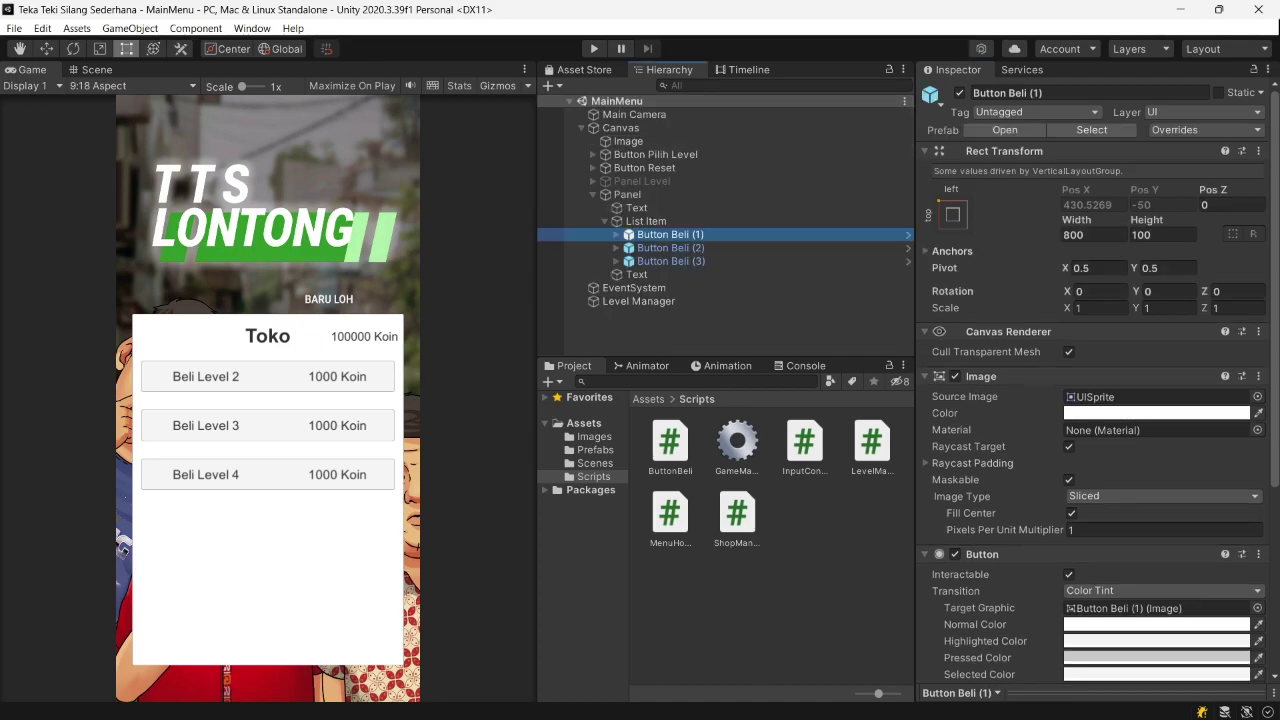
mouse_move(739, 705)
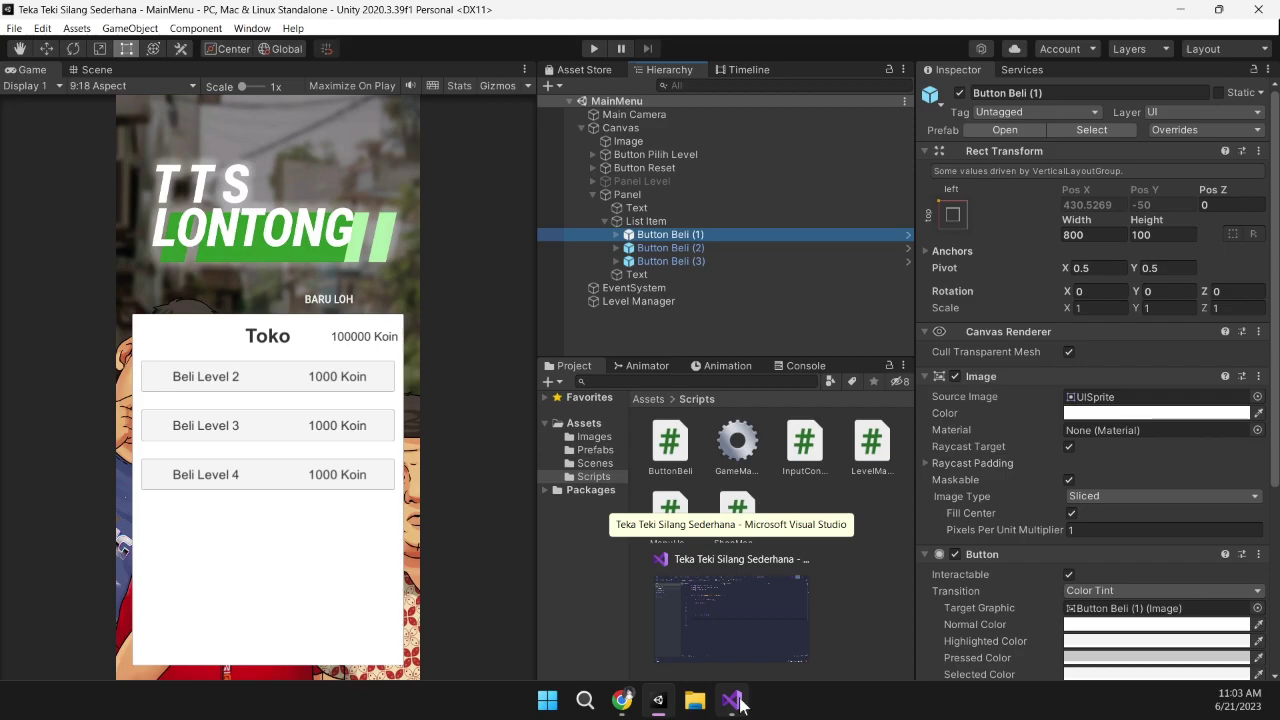
- Open ShopManager.cs in Visual Studio and delete the Update method
click(739, 705)
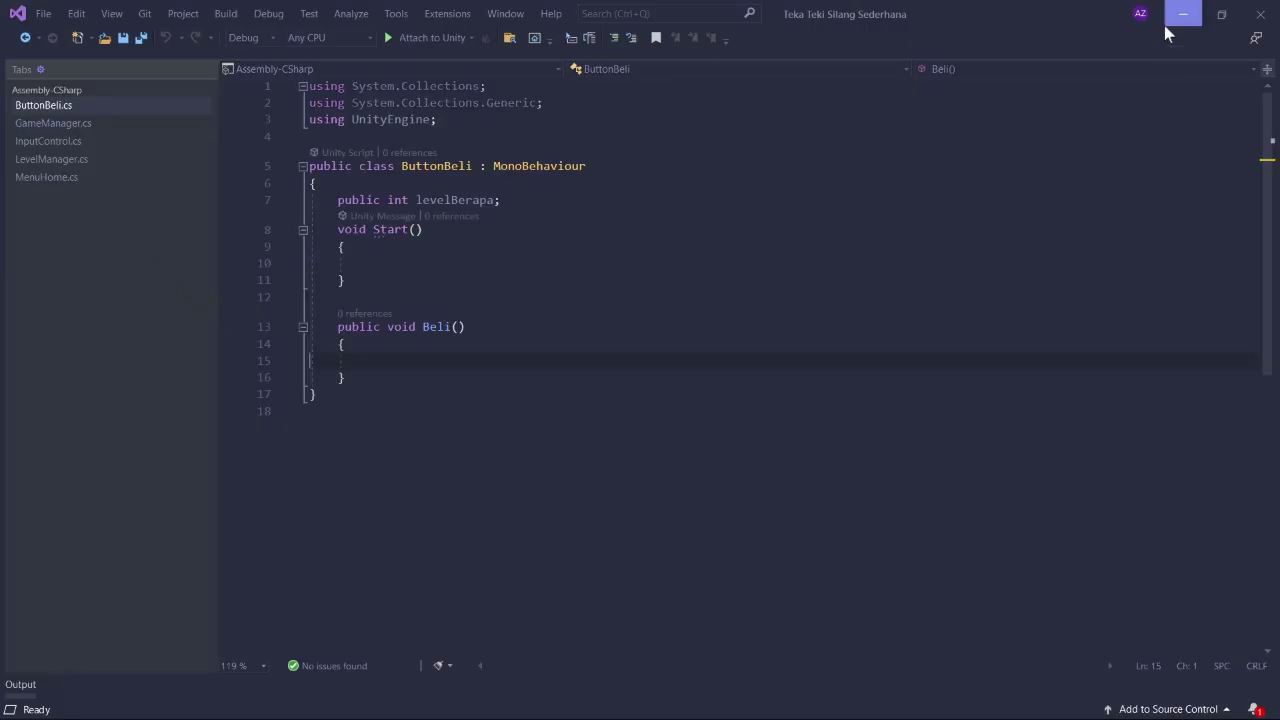
click(1168, 22)
double_click(737, 514)
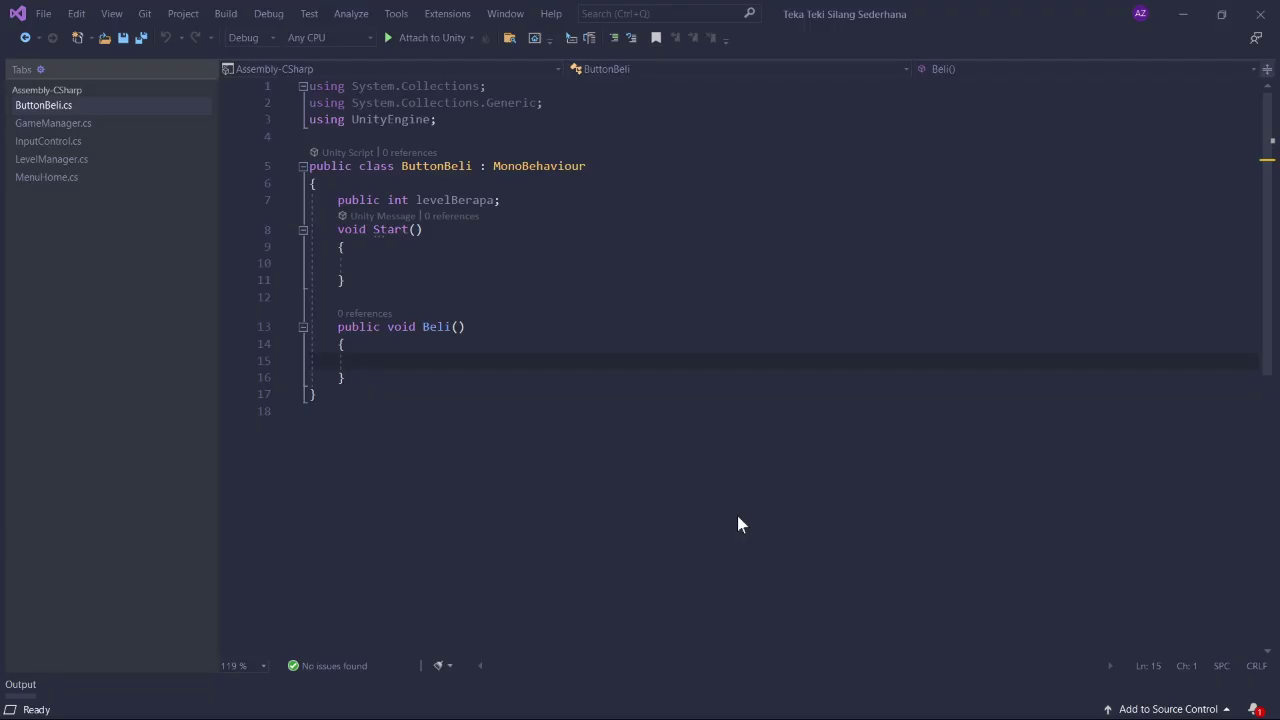
drag(345, 394, 337, 314)
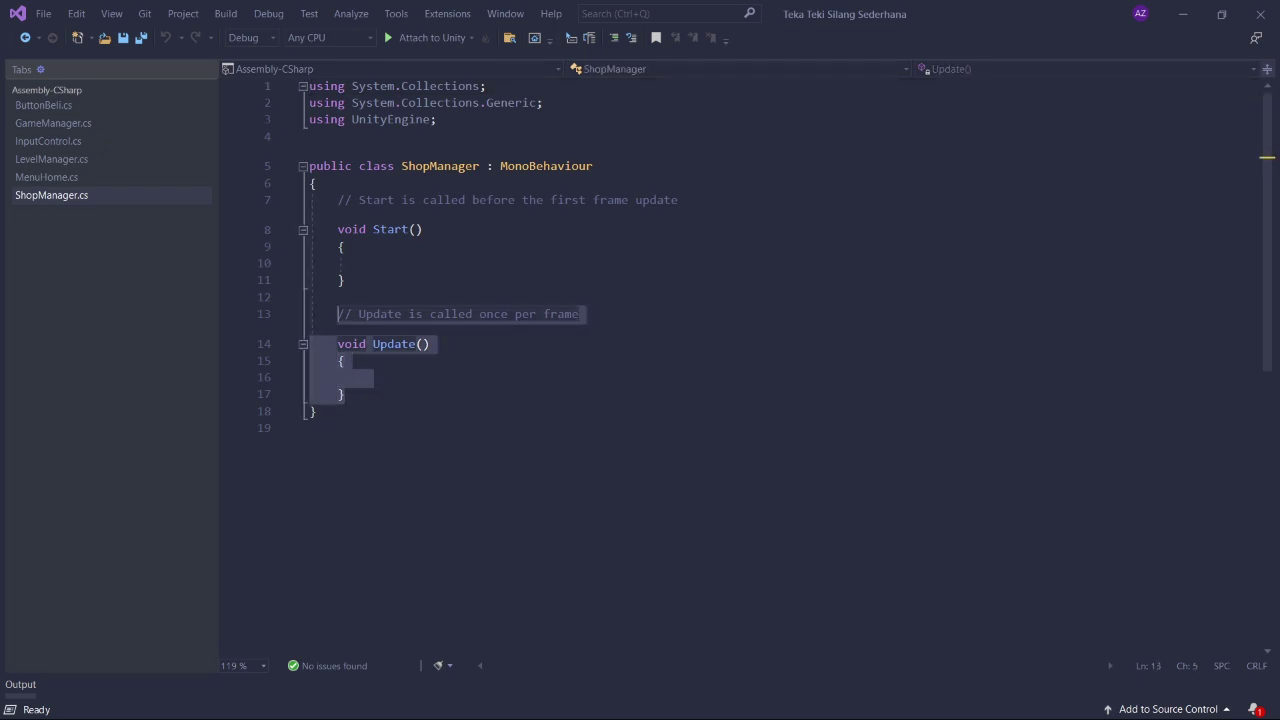
key(Delete)
- Add an empty public void BeliLevel(int levelBerapa) method and delete the Start comment
text(public v)
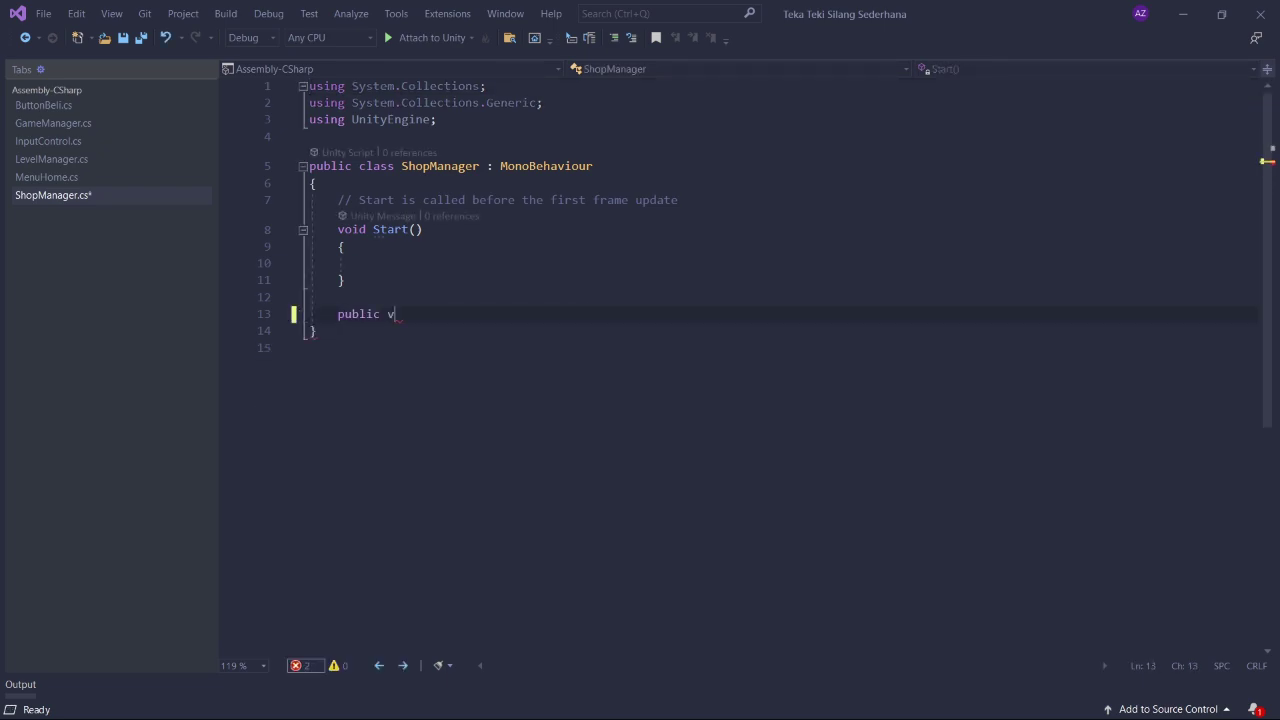
text(oid Beli)
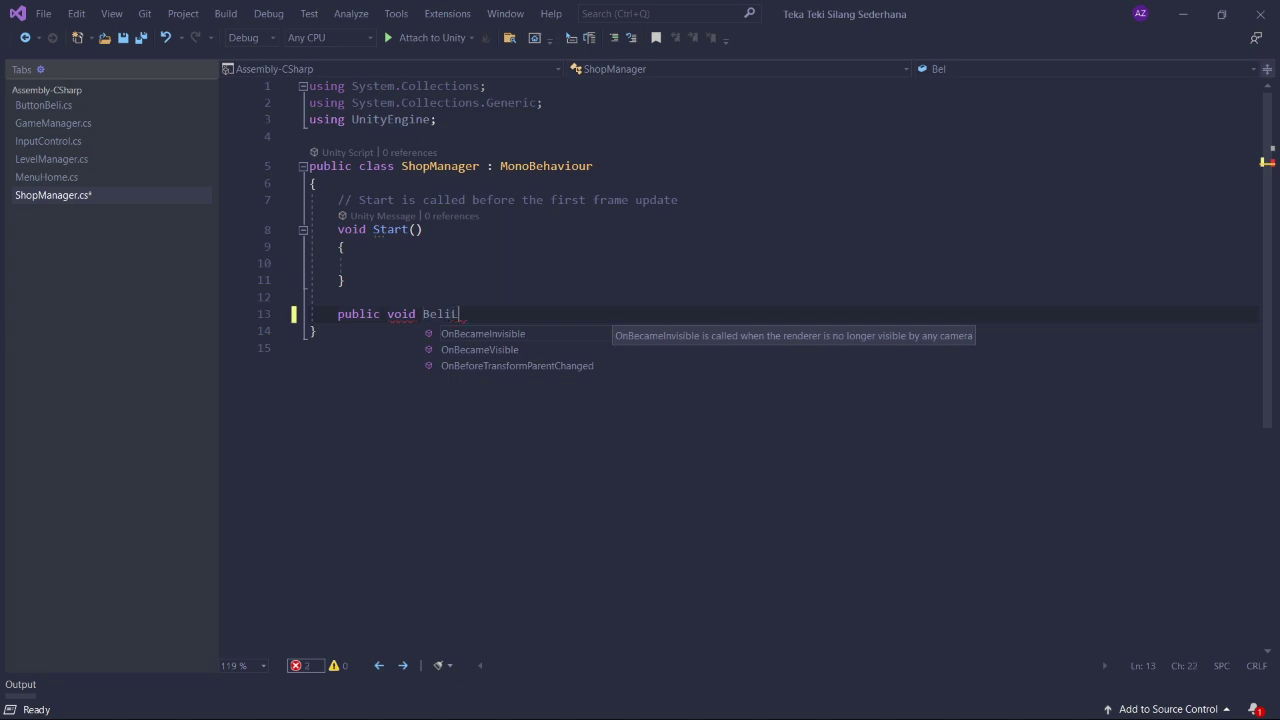
text(Level()
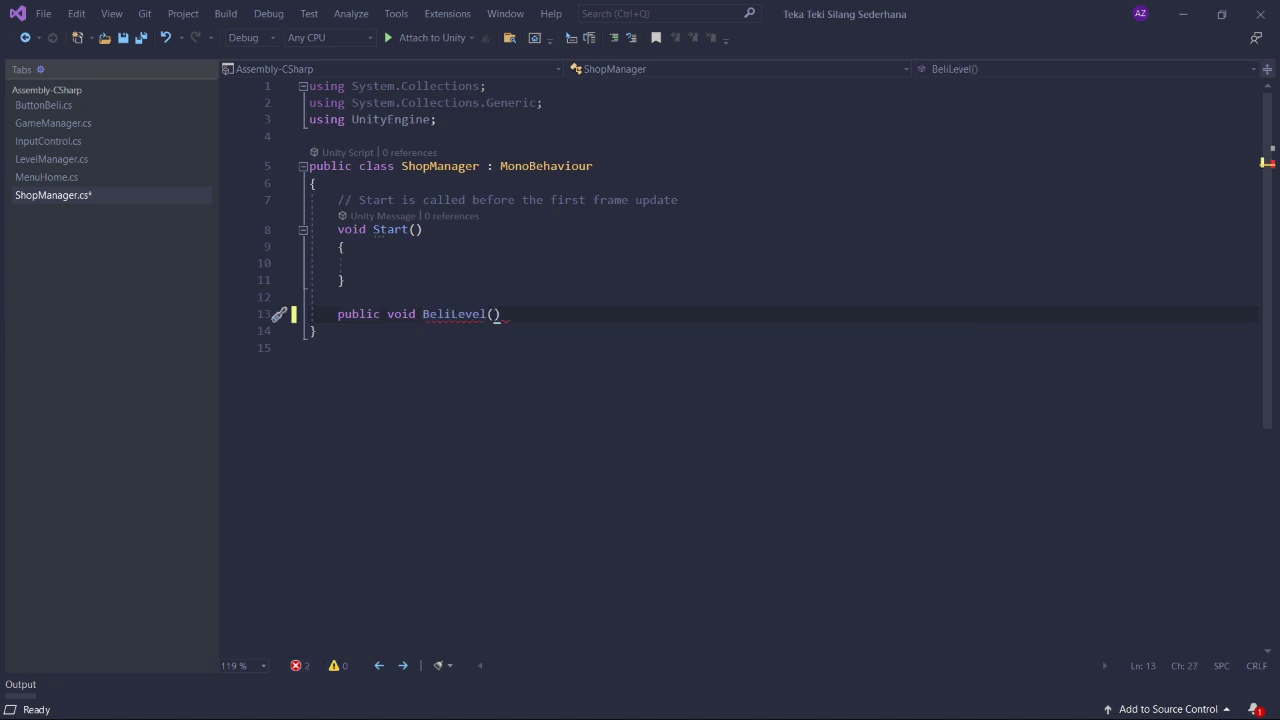
text(int )
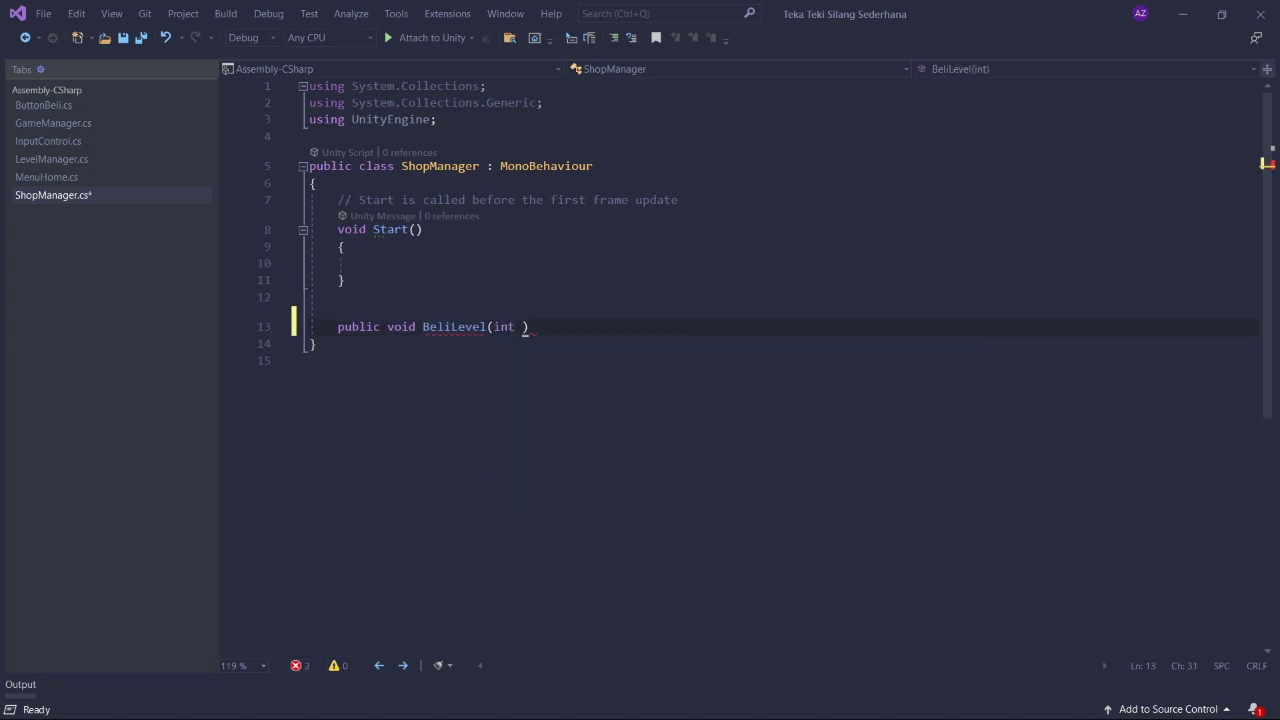
text(levelBera)
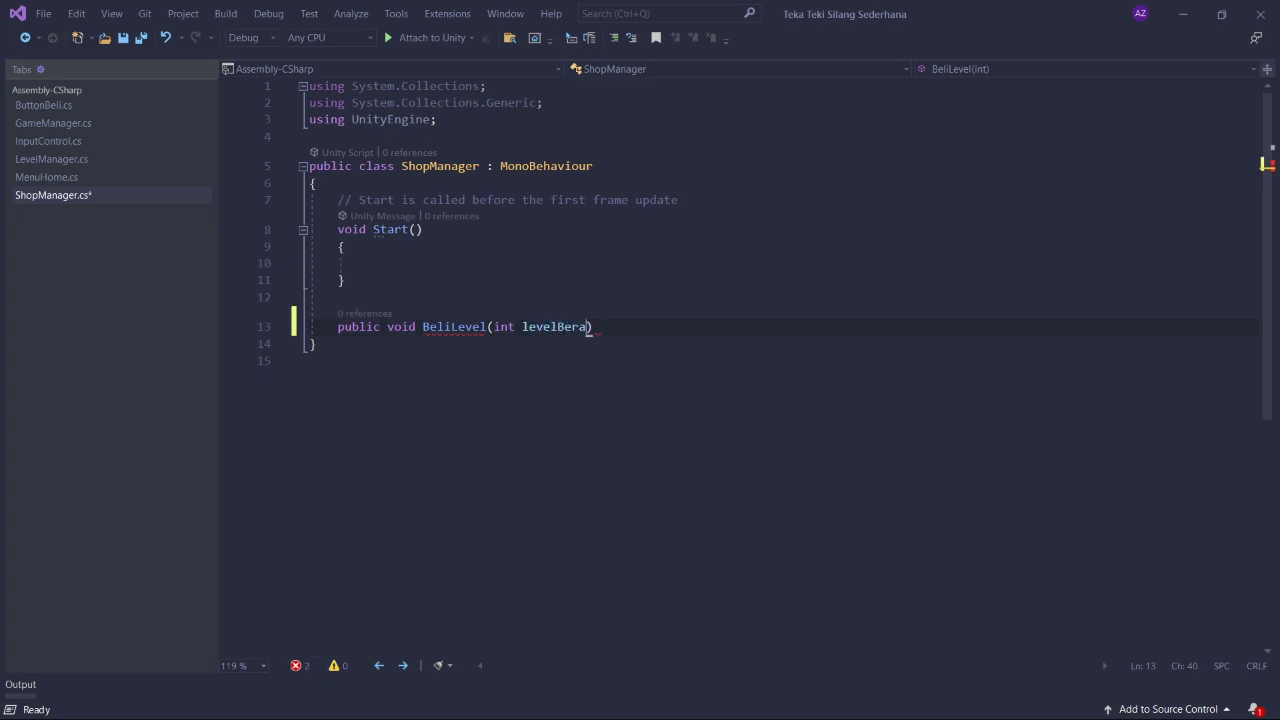
text(pa)
key(Return)
text({)
key(Return)
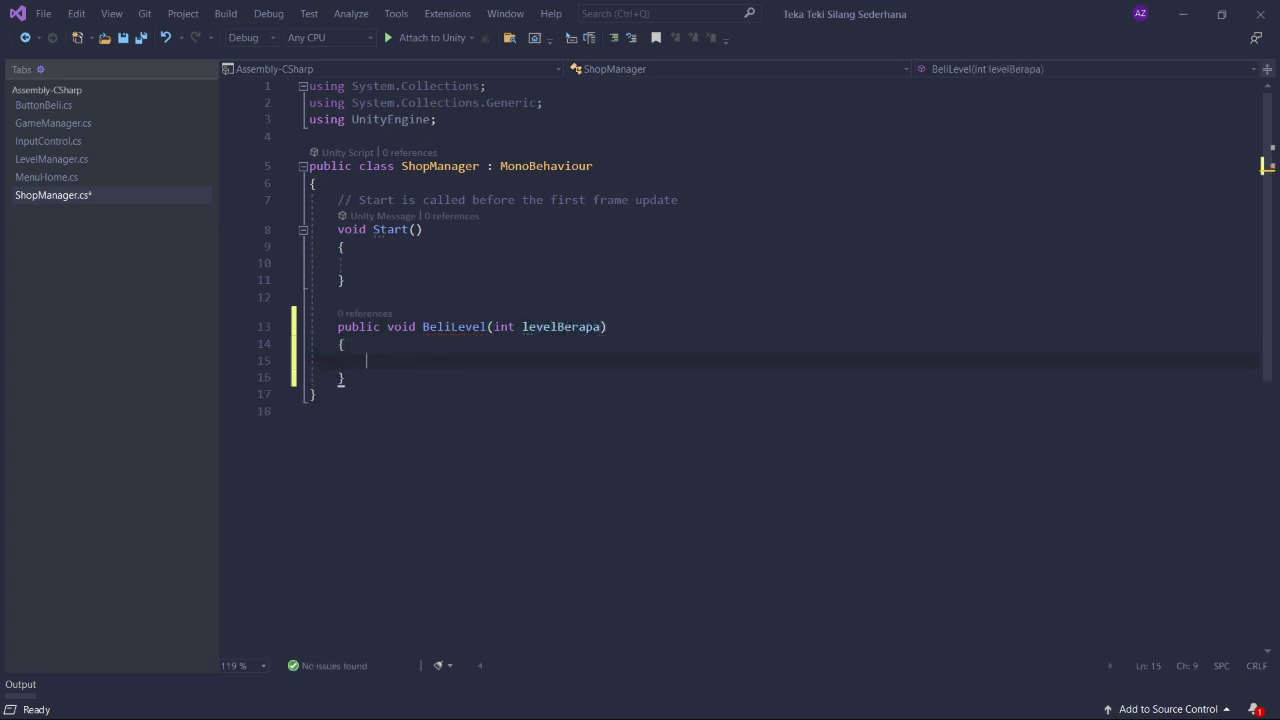
drag(678, 200, 310, 200)
key(BackSpace)
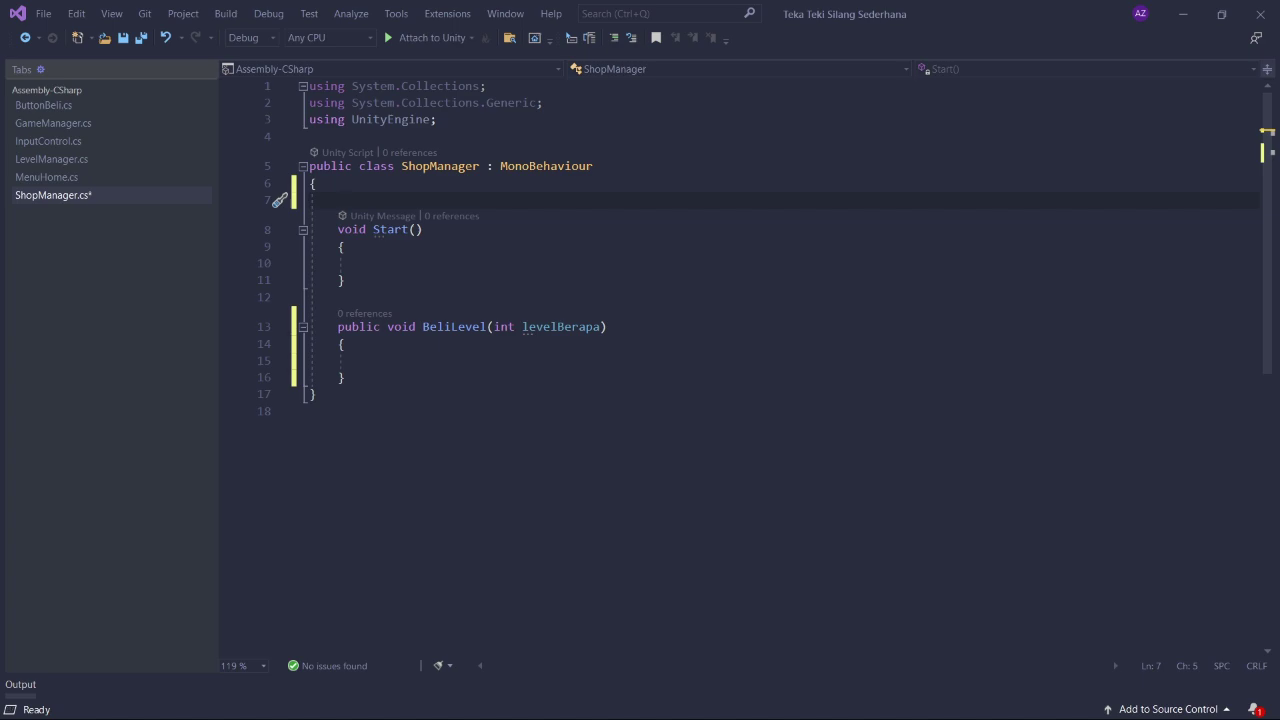
- Declare public int koin = 10000; in ShopManager and save the script
text(public int )
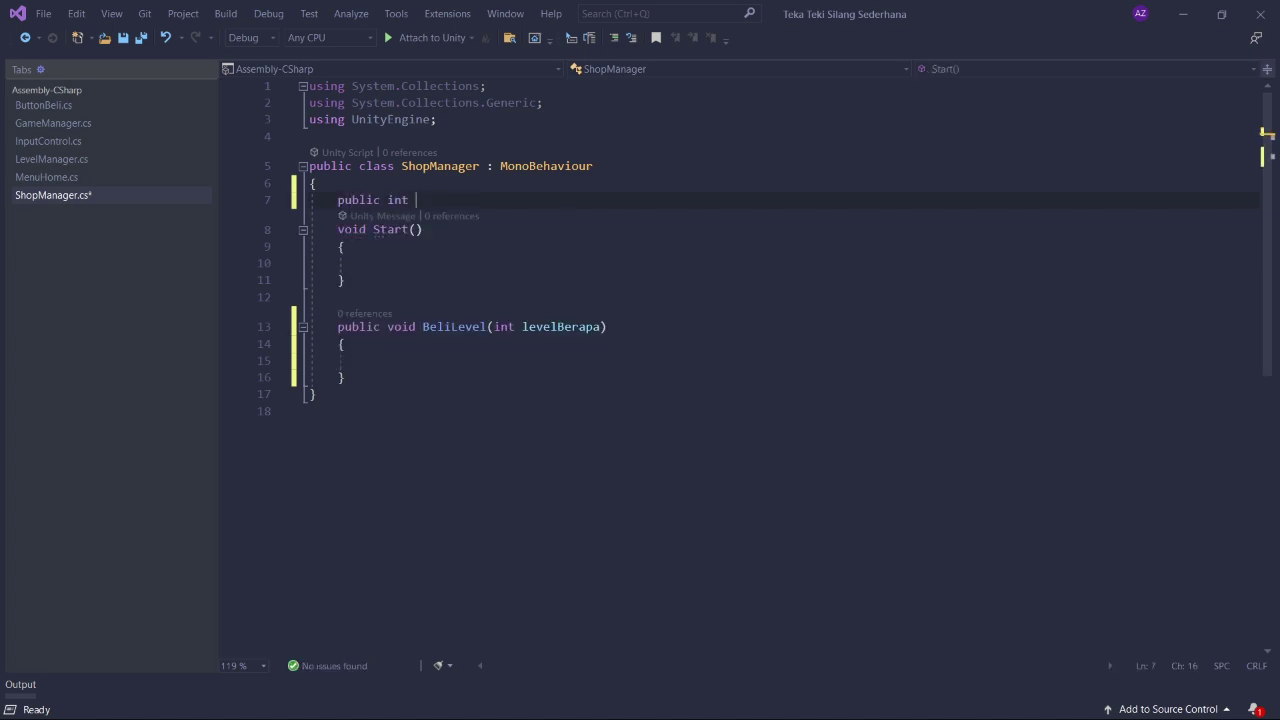
text(koin)
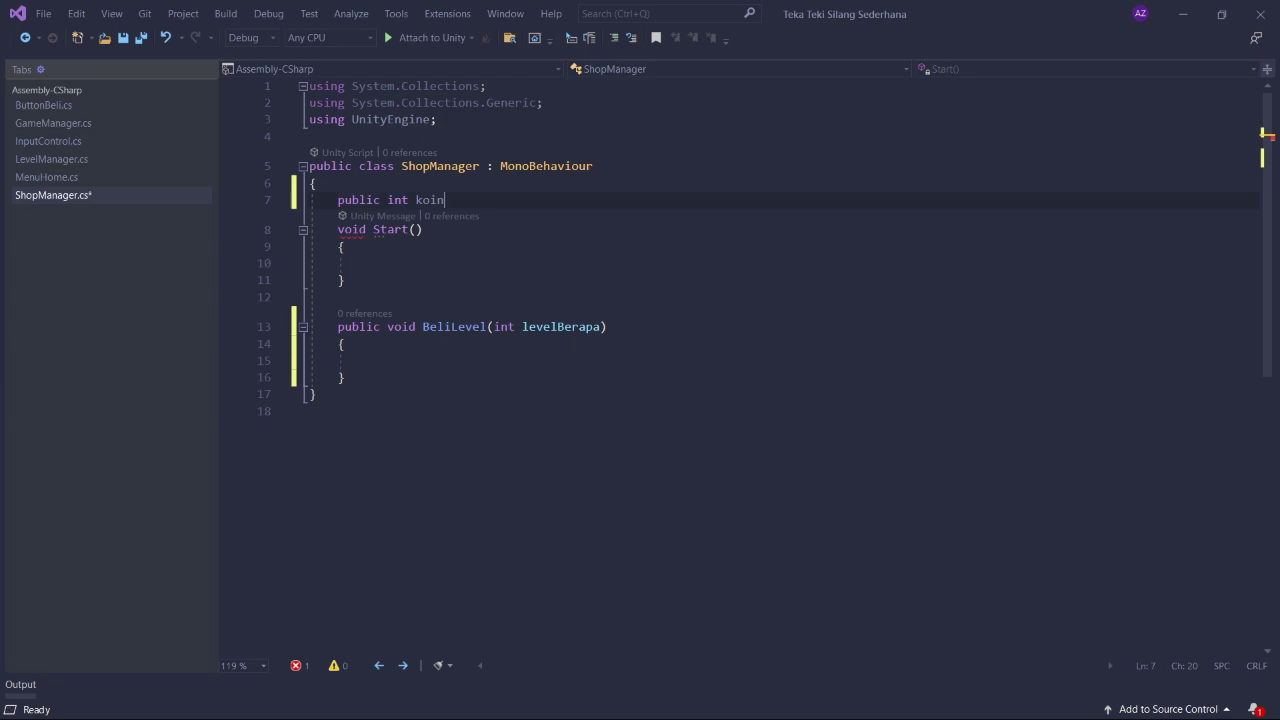
text(;)
key(ctrl+s)
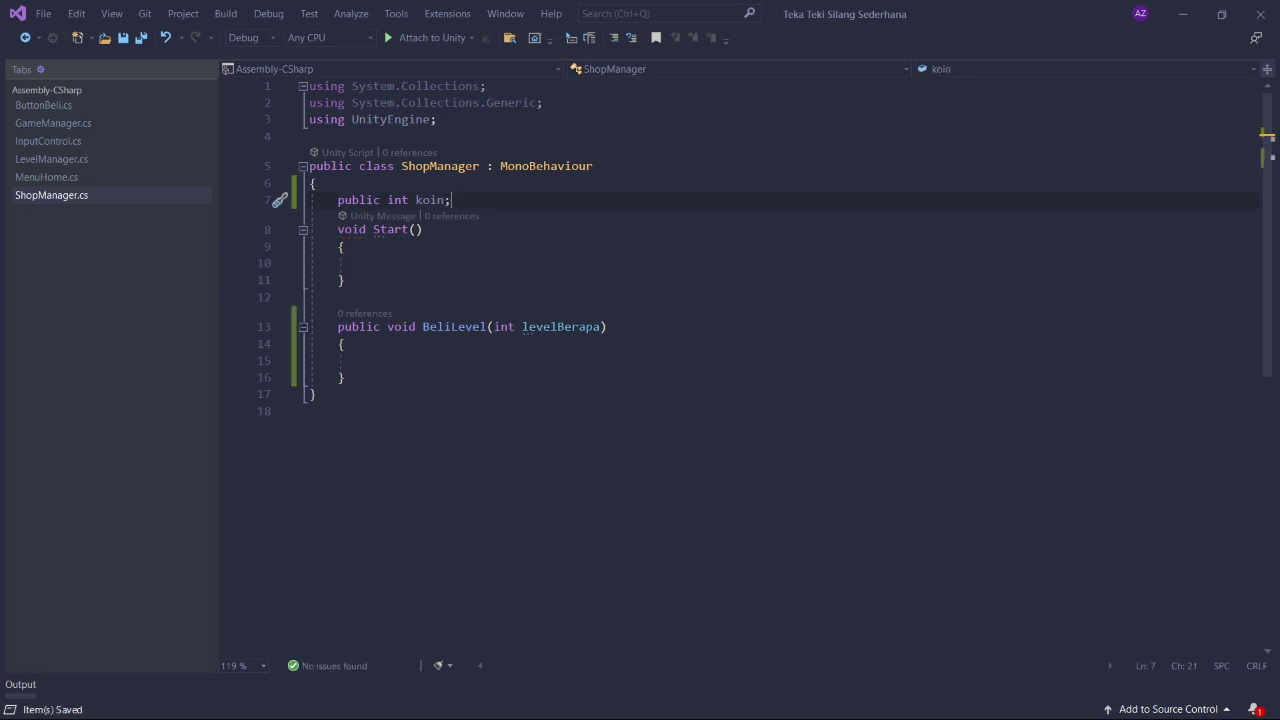
key(Left)
text(= )
text(10)
text(000)
- Insert a switch on levelBerapa inside BeliLevel using the switch snippet
click(366, 360)
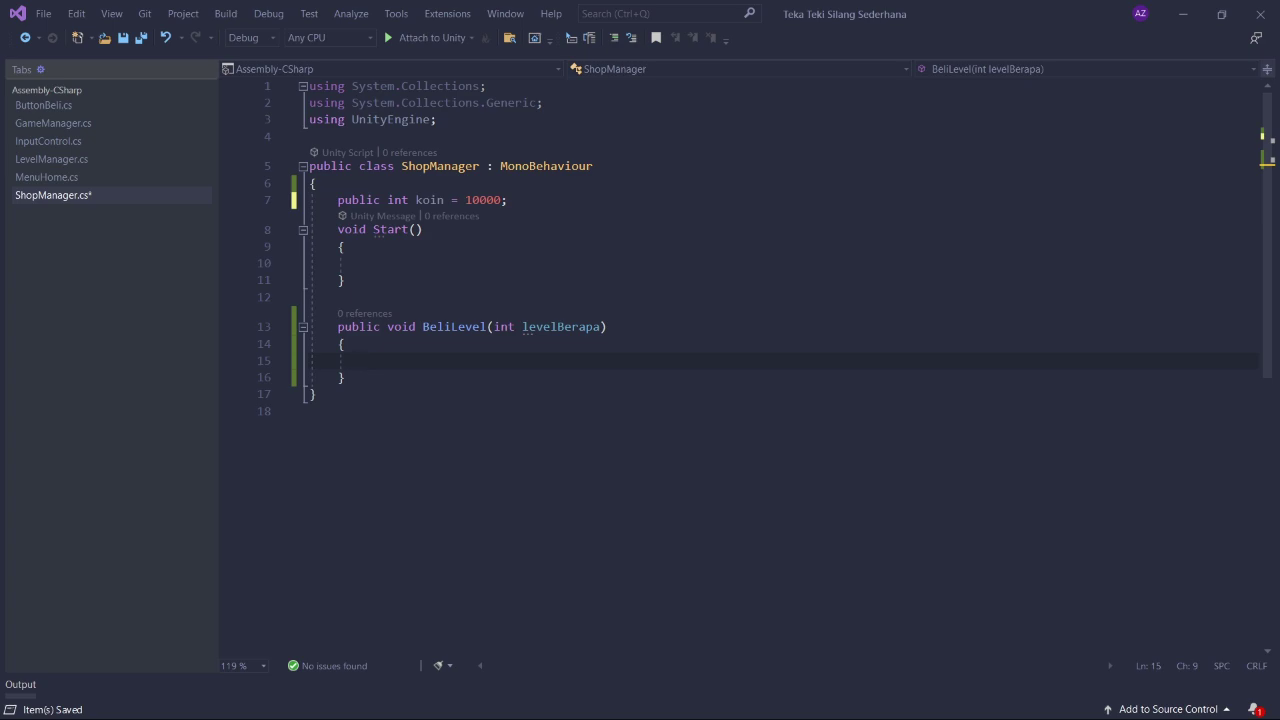
text(sw)
key(Tab)
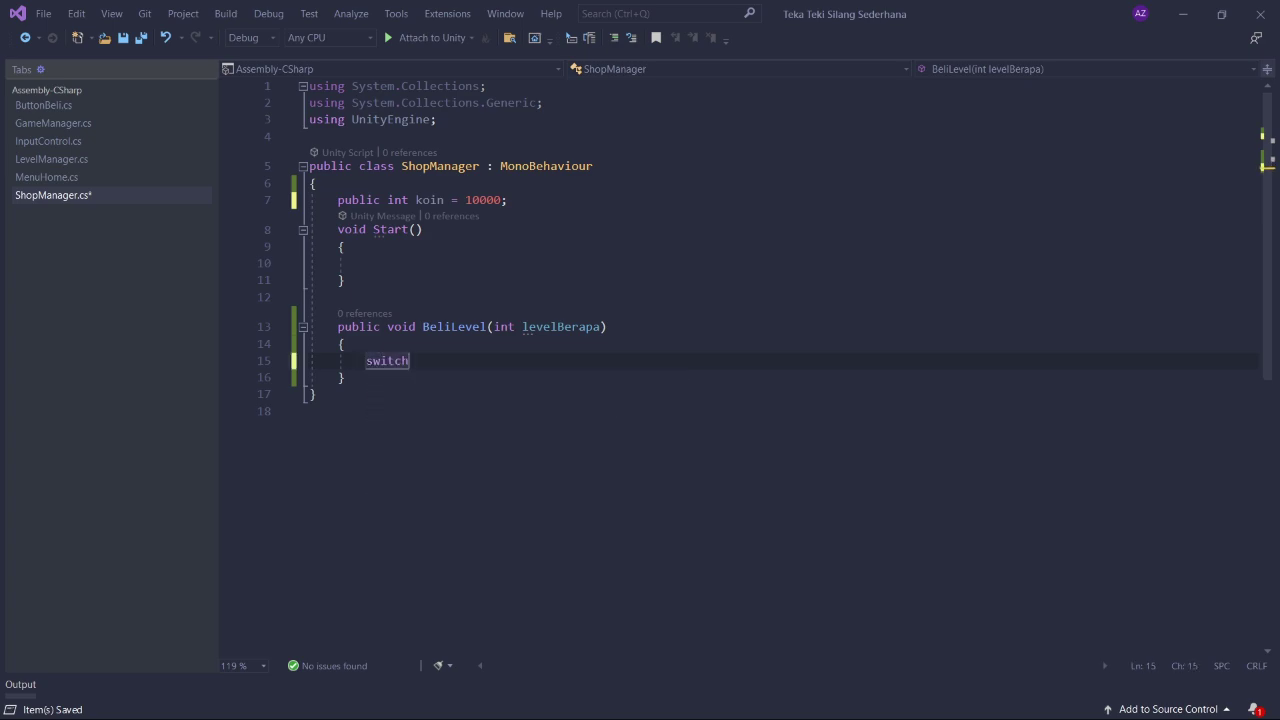
key(Tab)
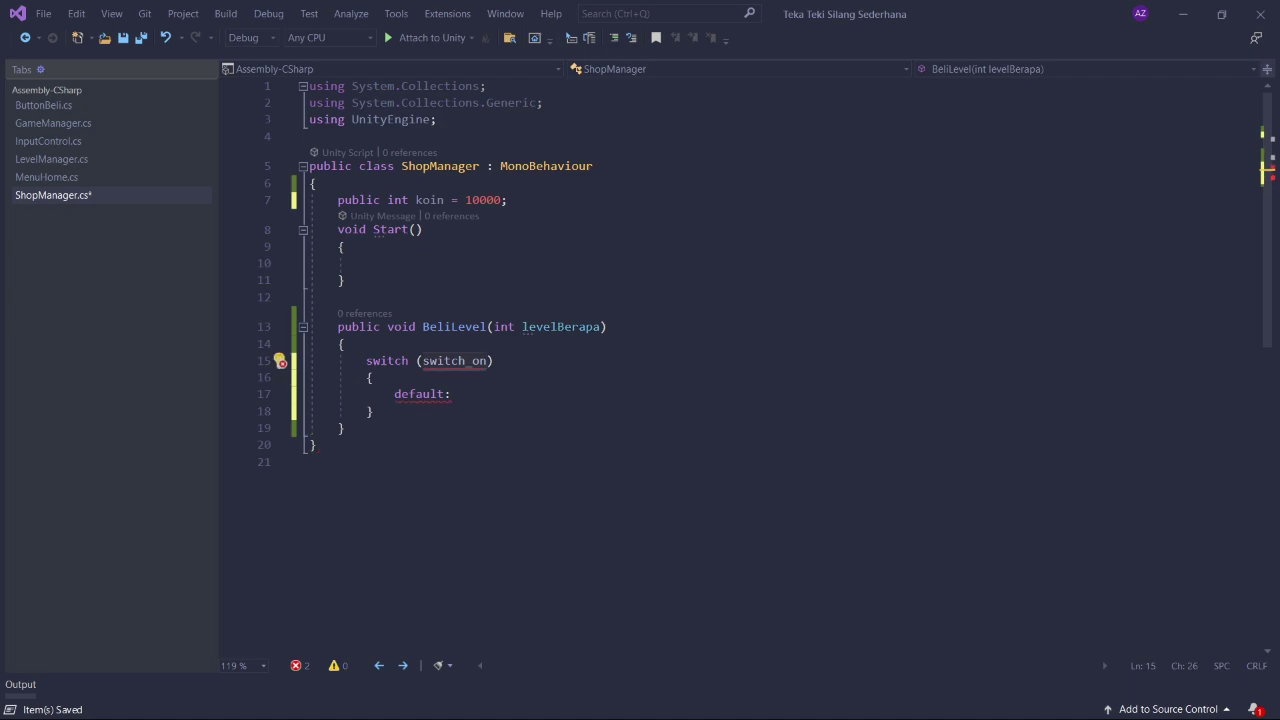
key(ctrl+z)
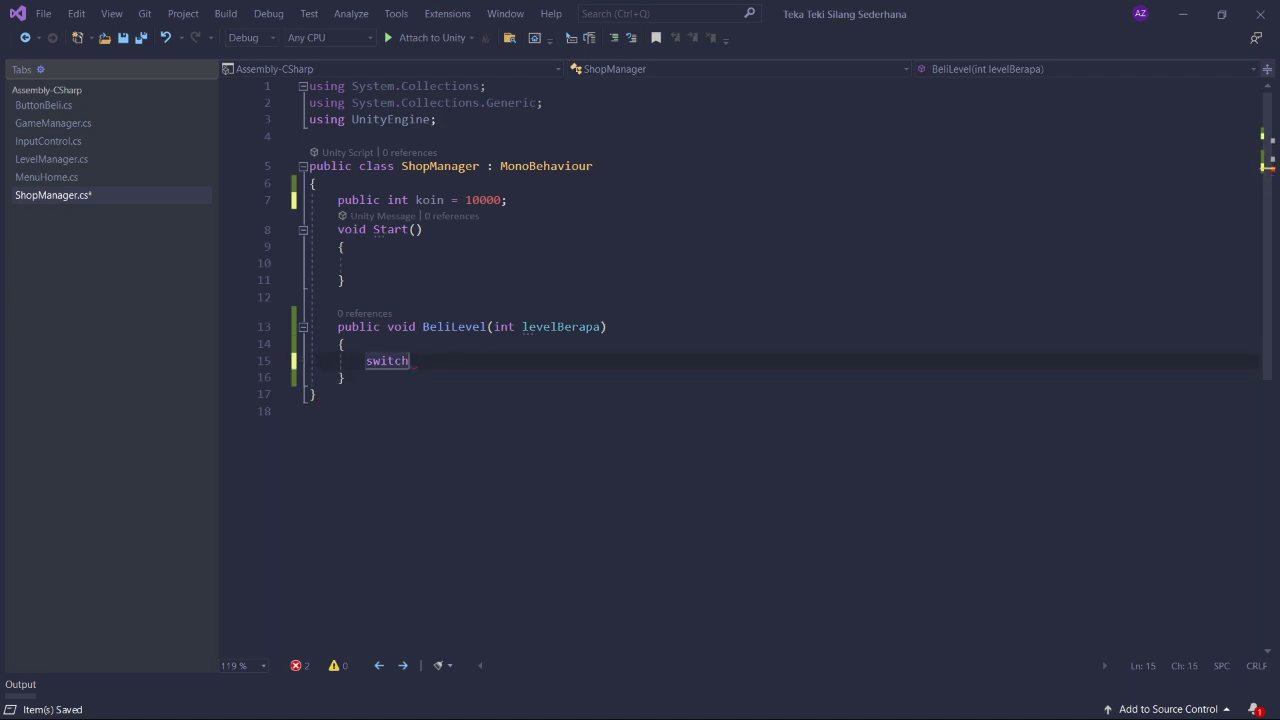
key(ctrl+z)
key(BackSpace)
key(BackSpace)
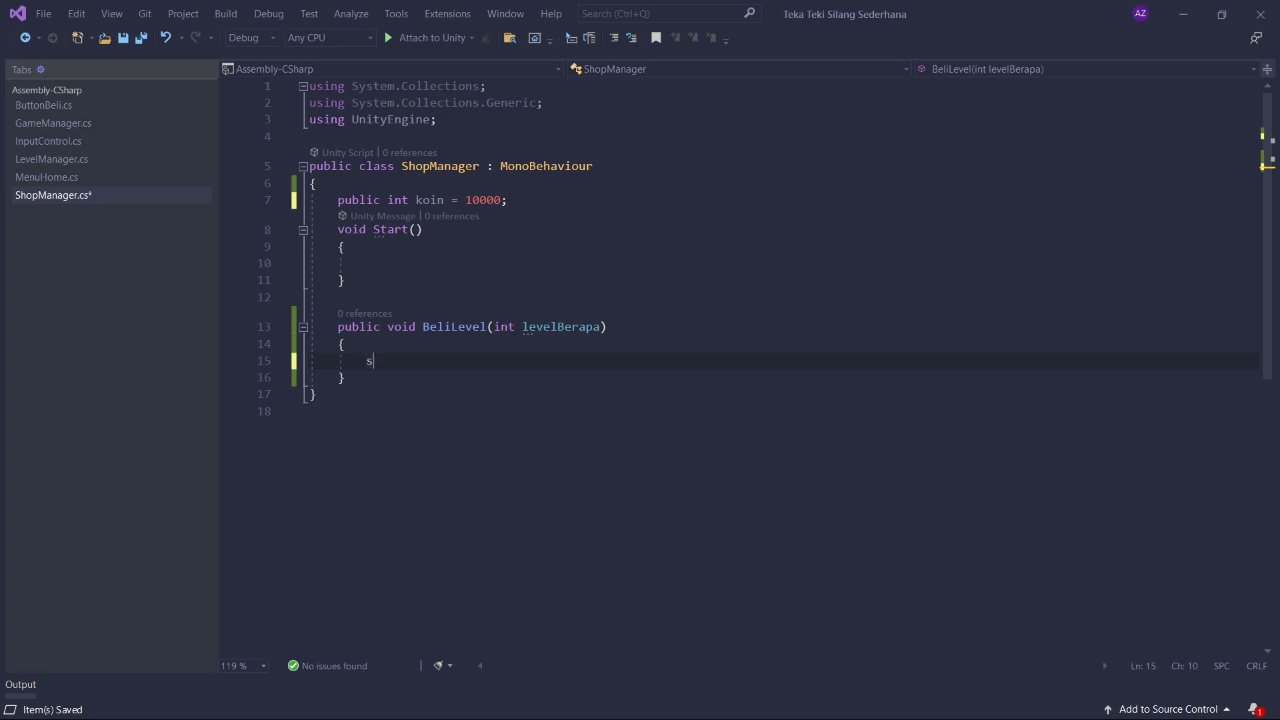
text(swi)
key(Tab)
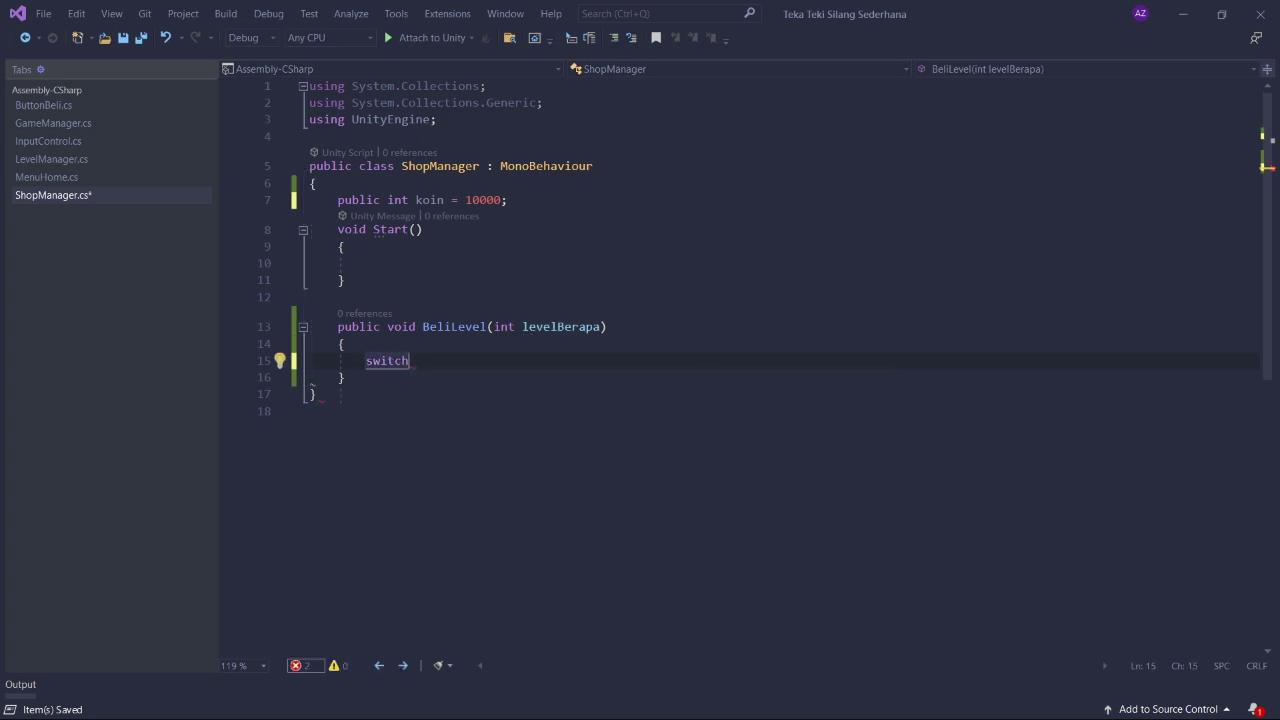
key(Tab)
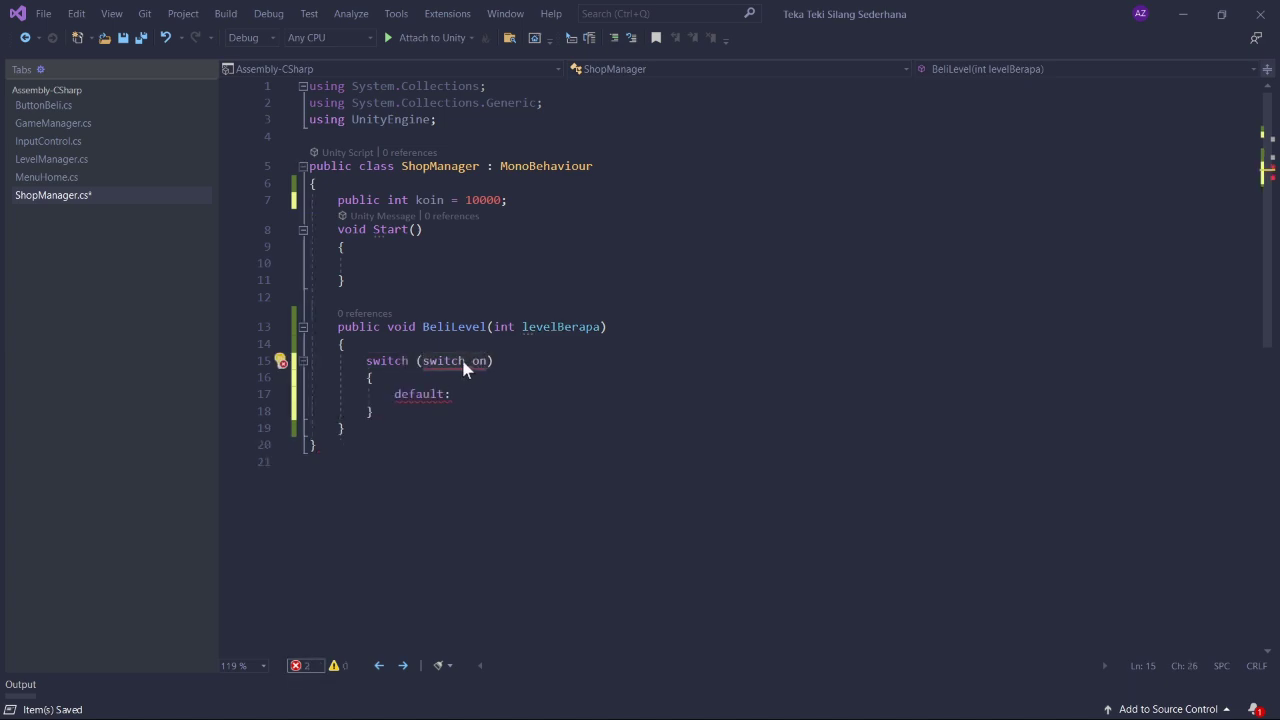
text(level)
key(Tab)
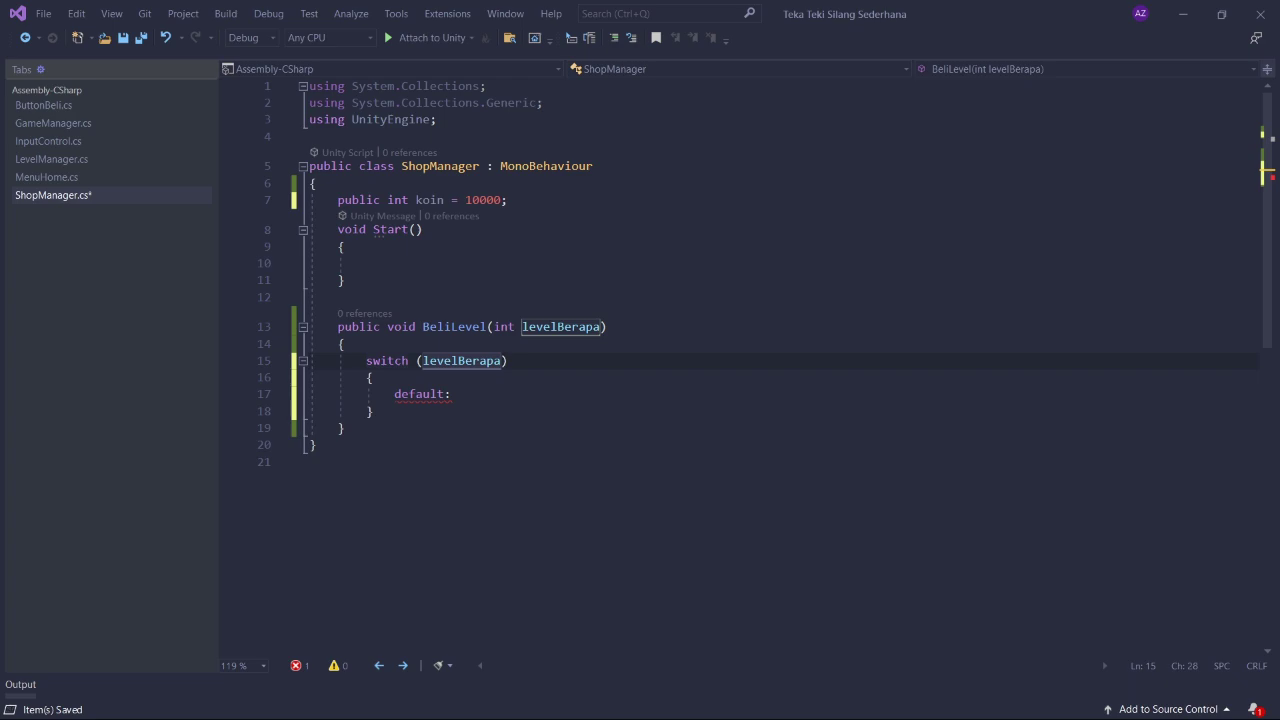
key(Return)
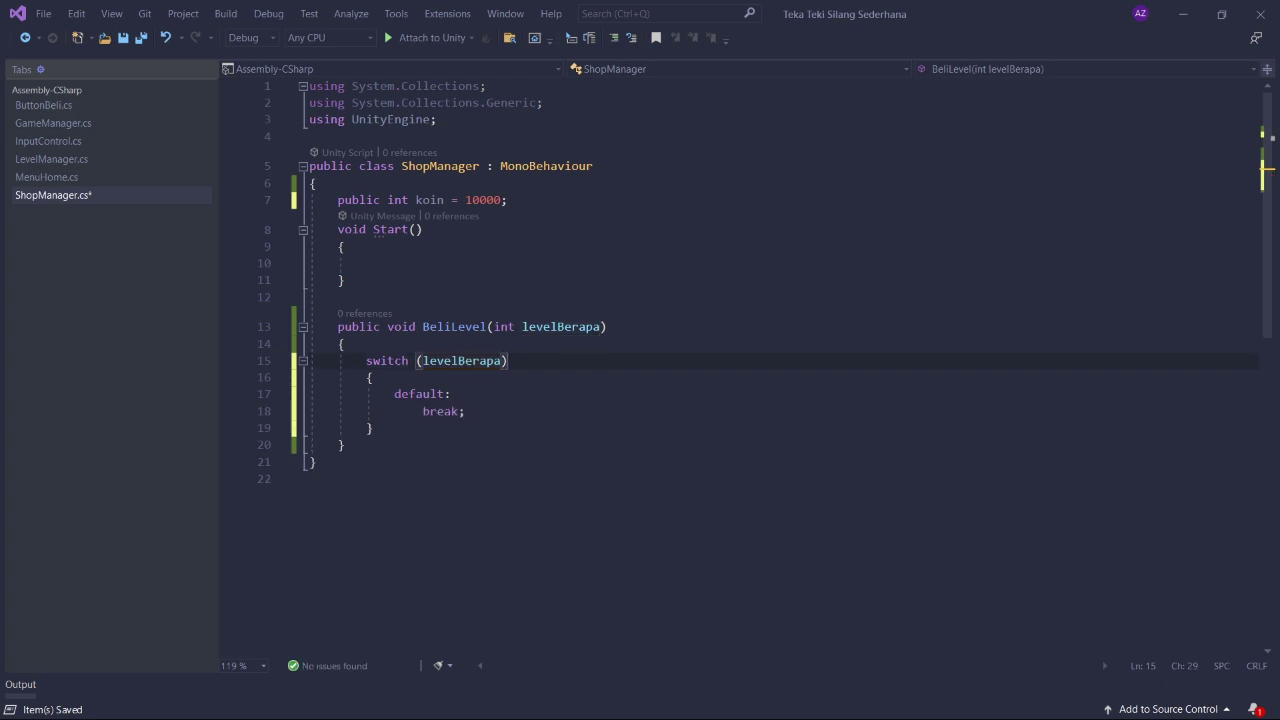
key(Down)
key(Down)
key(Down)
key(shift+Up)
key(shift+Up)
key(shift+Up)
key(shift+Up)
key(shift+Home)
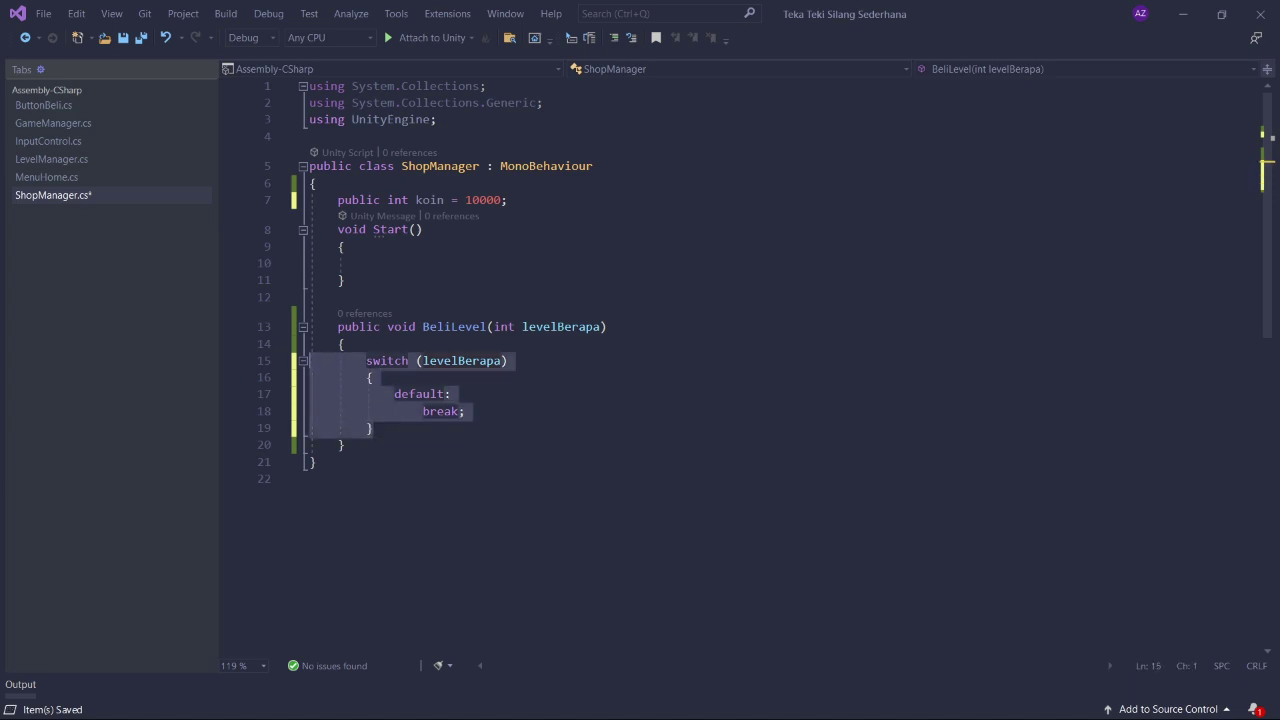
- Add a 'case 1: break;' block inside the switch and duplicate it twice
click(373, 377)
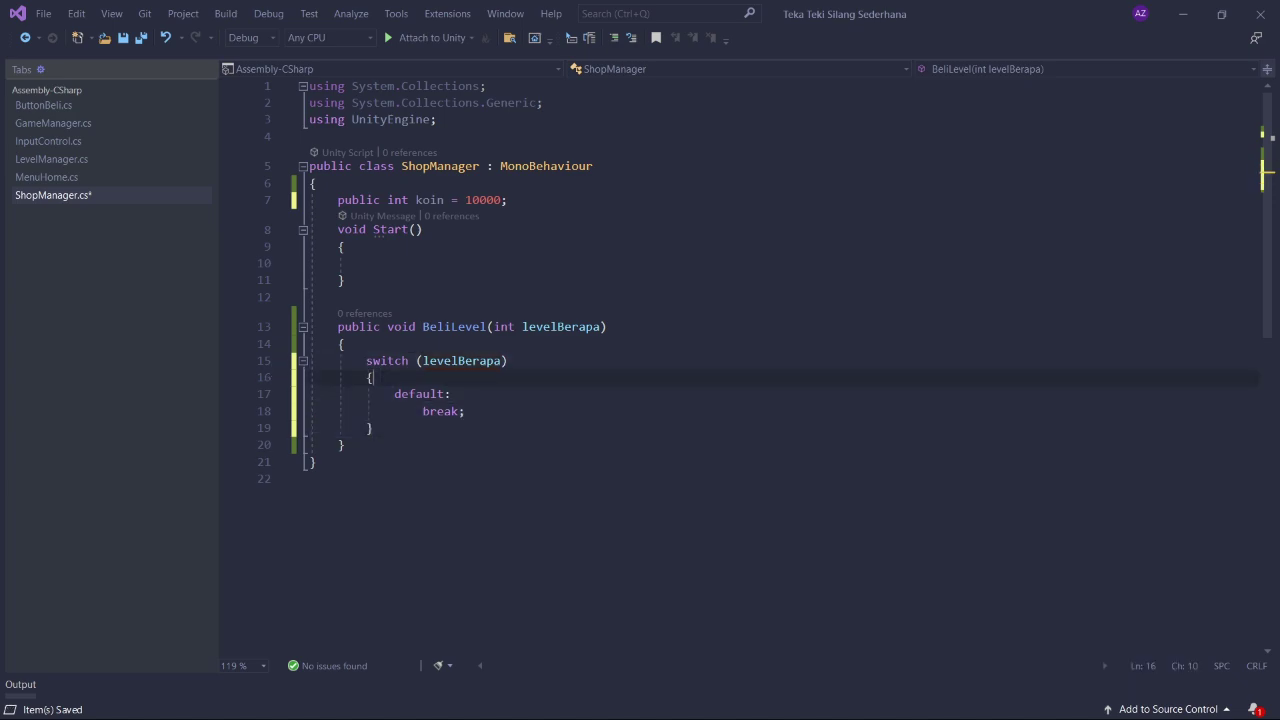
key(Return)
text(case )
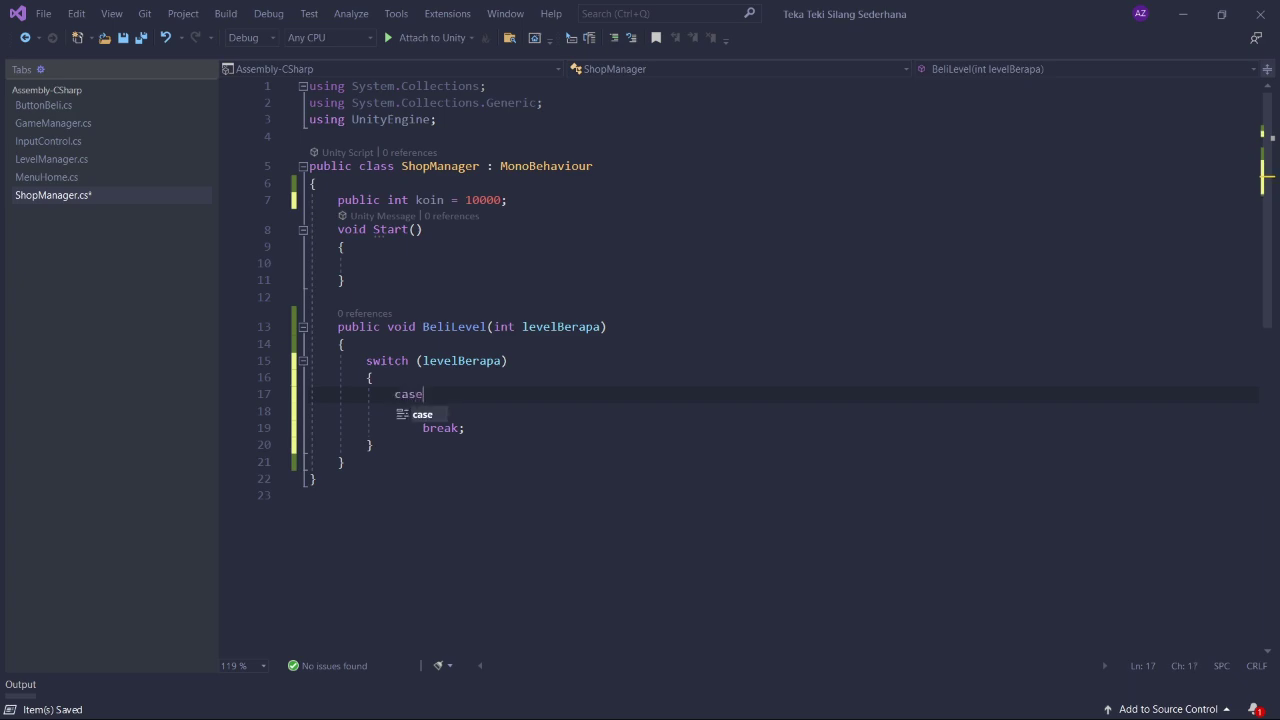
text(1)
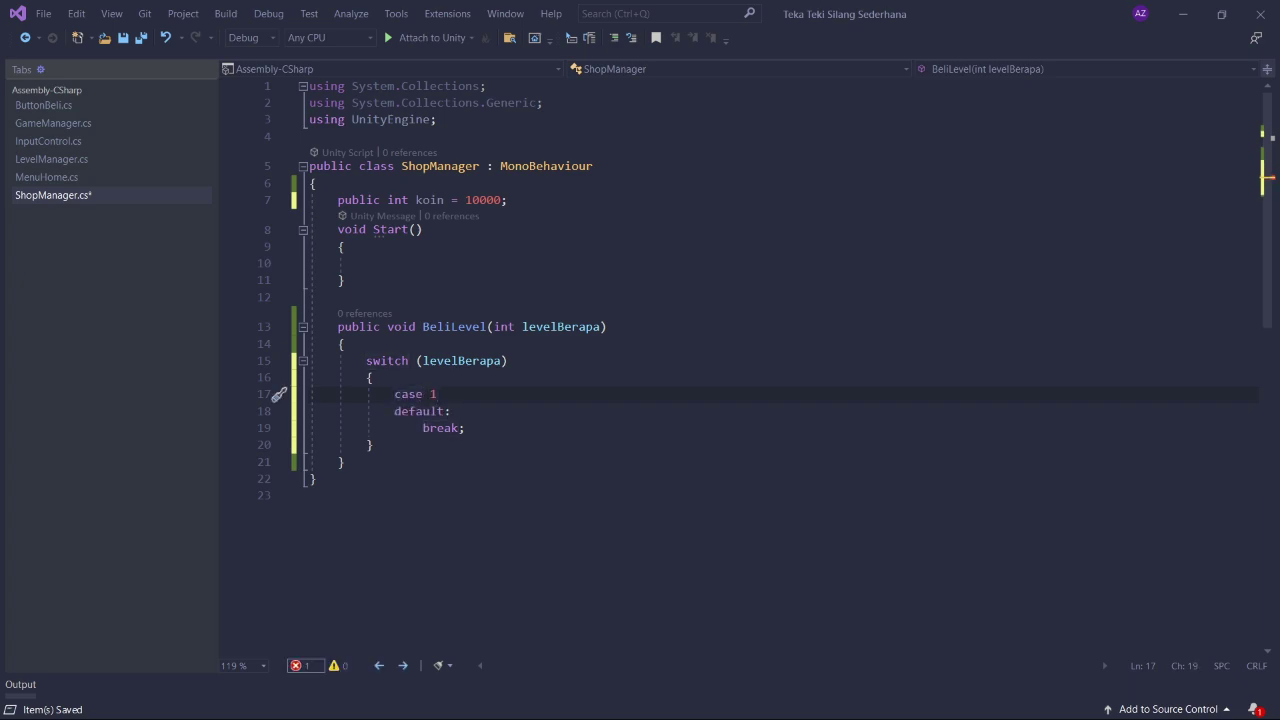
text(:)
key(Return)
text(br)
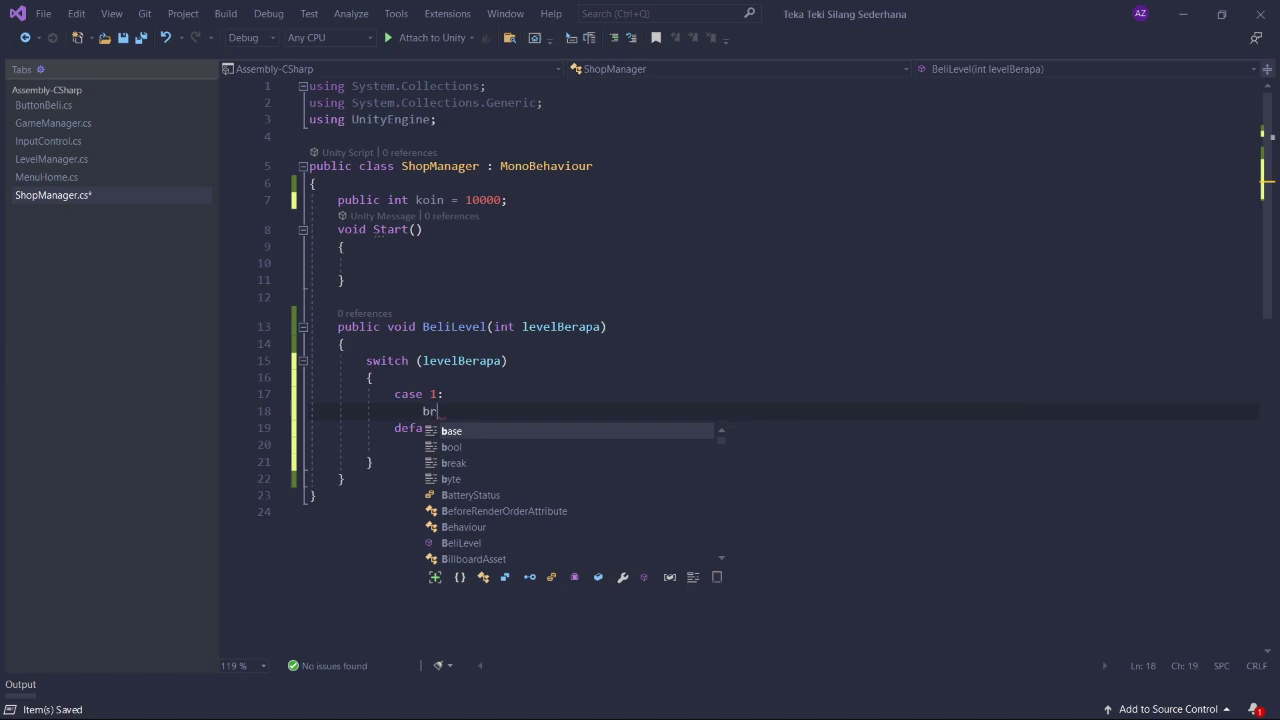
text(eak;)
key(shift+Up)
key(shift+Up)
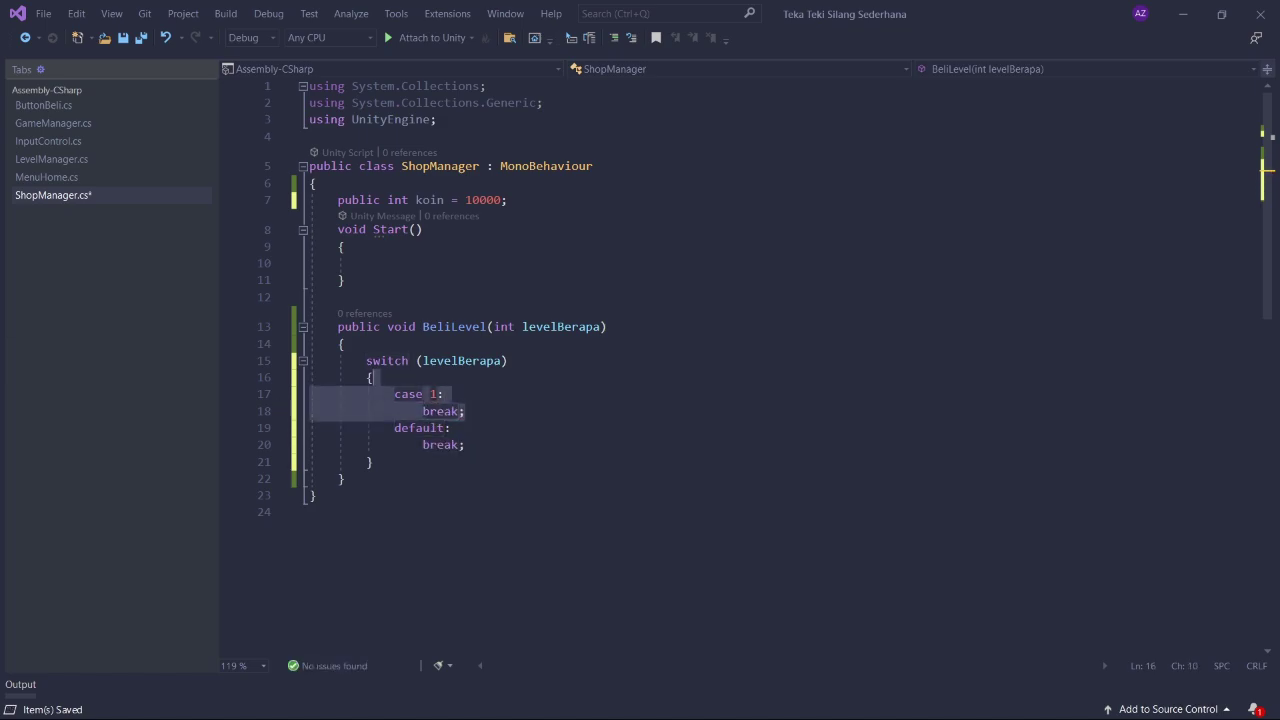
key(ctrl+c)
key(Right)
key(ctrl+v)
key(ctrl+v)
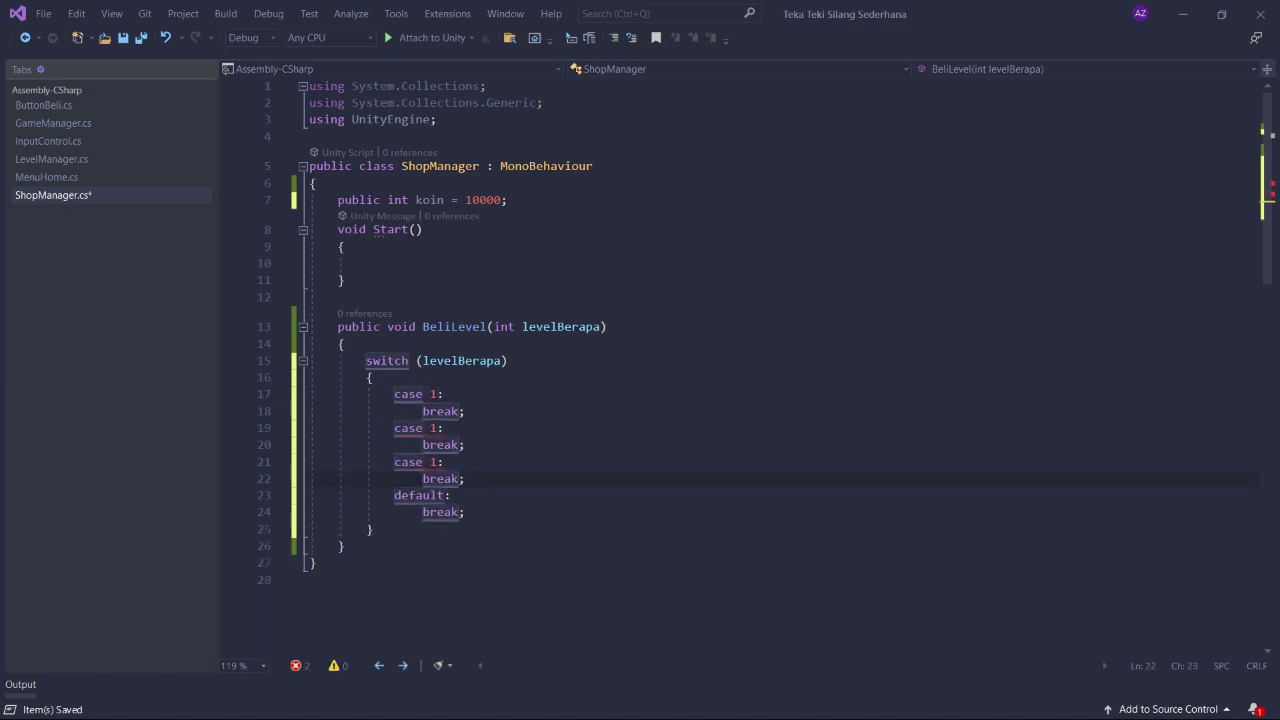
- Renumber the three duplicated cases to 2, 3 and 4
double_click(434, 394)
text(2)
double_click(434, 428)
text(3)
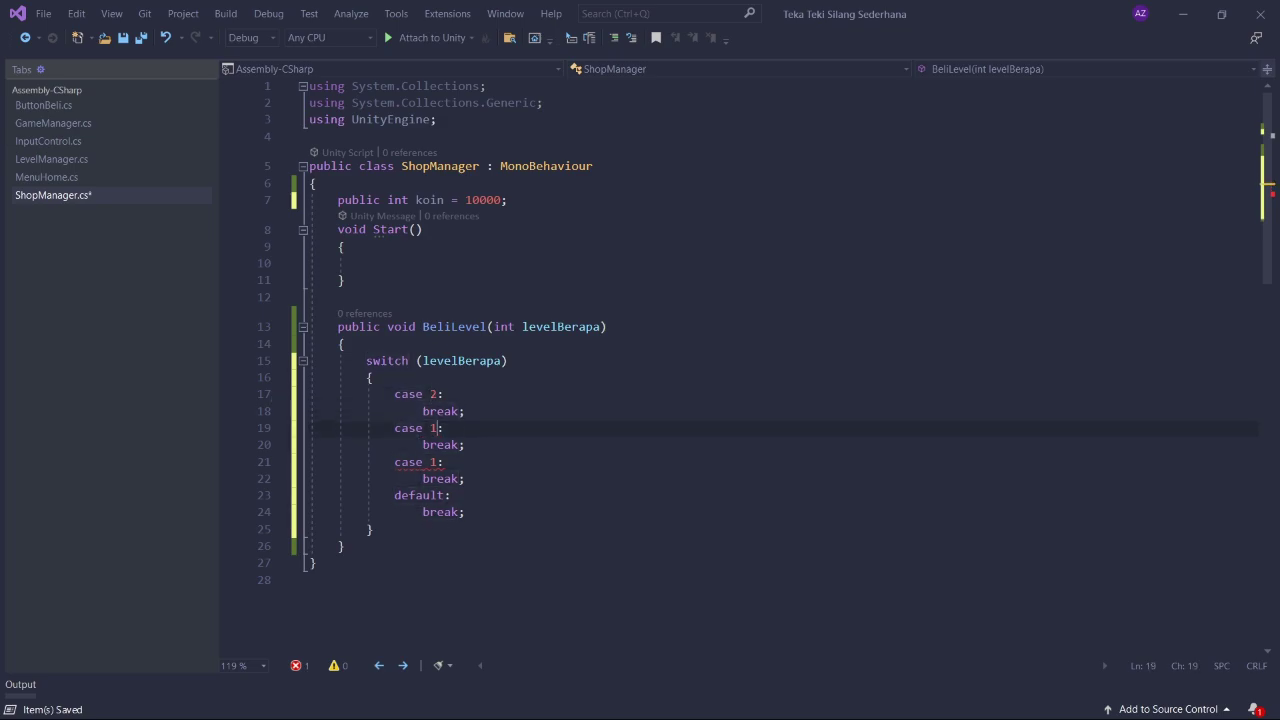
double_click(434, 462)
text(4)
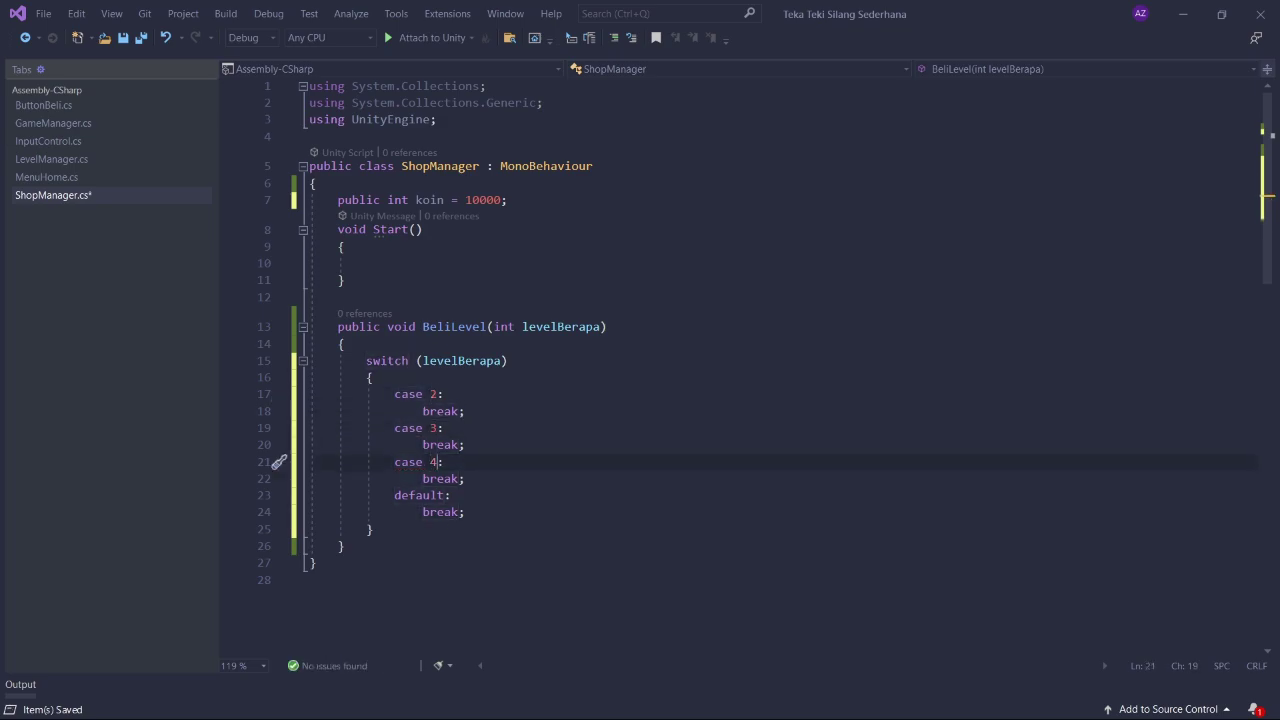
click(445, 394)
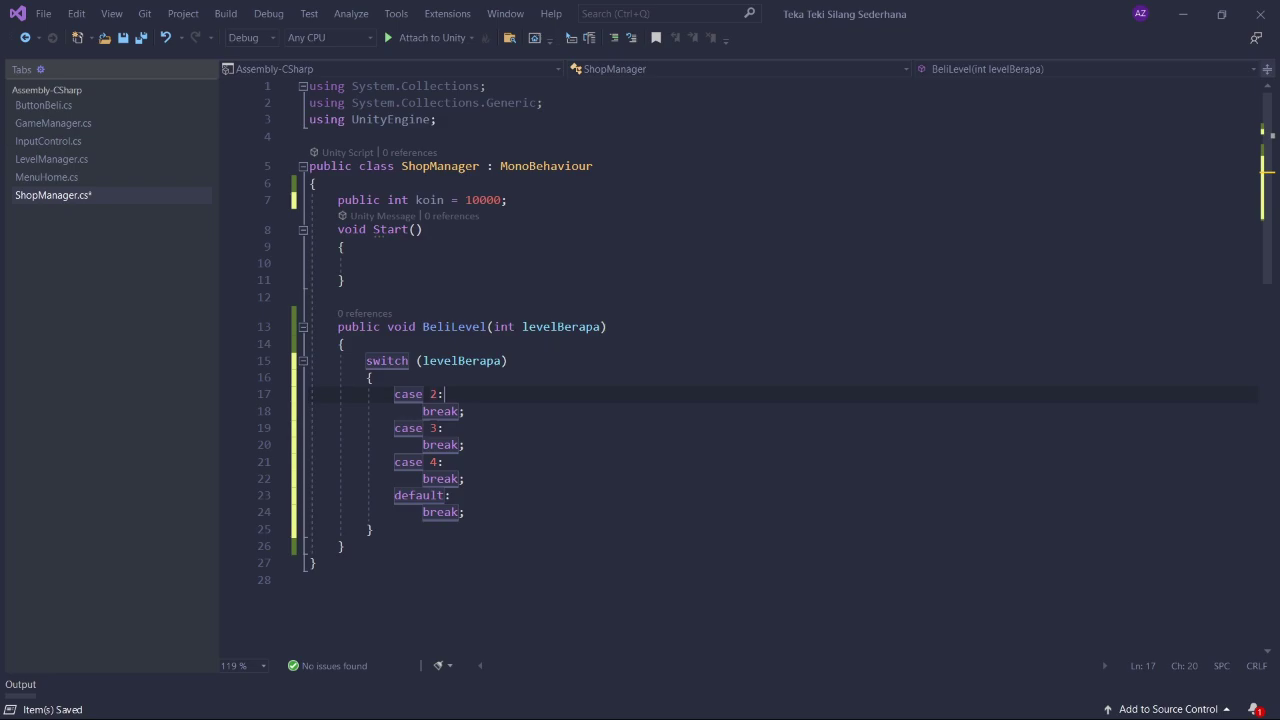
- Open LevelManager.cs and inspect how the LEVEL key is used
click(49, 158)
scroll(740, 360, down, 2)
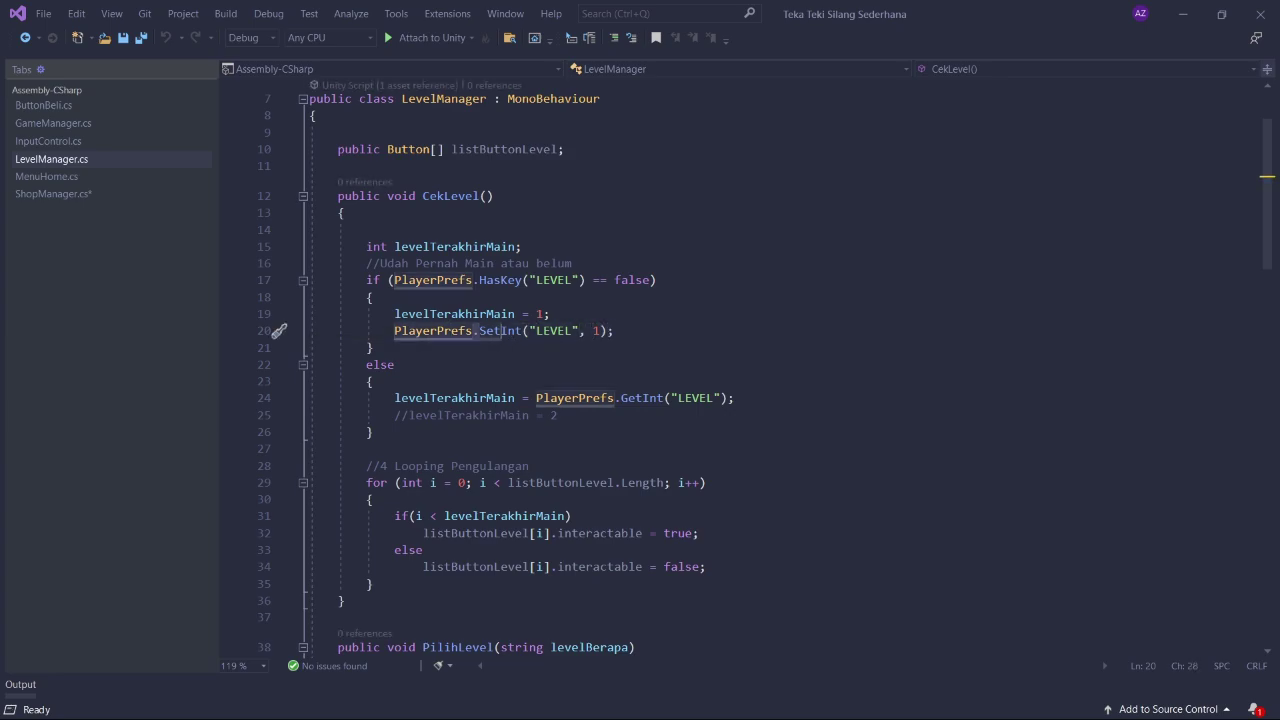
click(543, 330)
scroll(640, 360, down, 4)
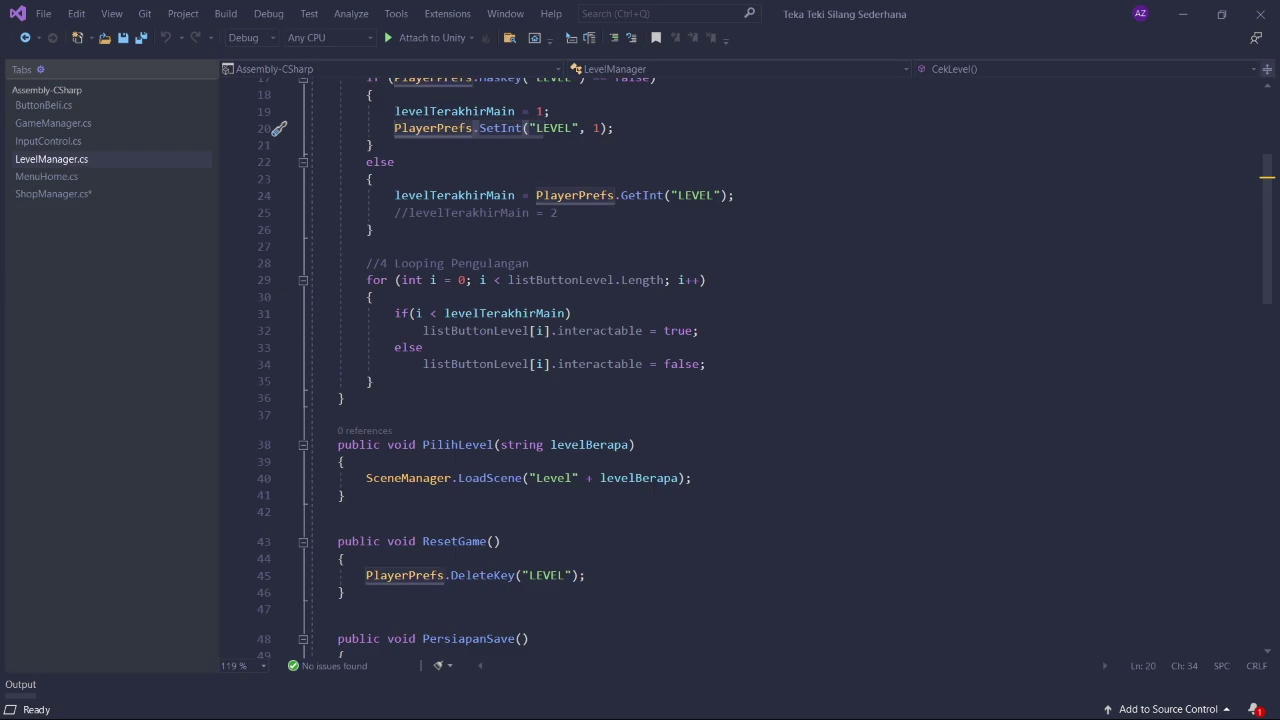
scroll(640, 360, down, 5)
scroll(640, 360, up, 7)
scroll(640, 360, up, 4)
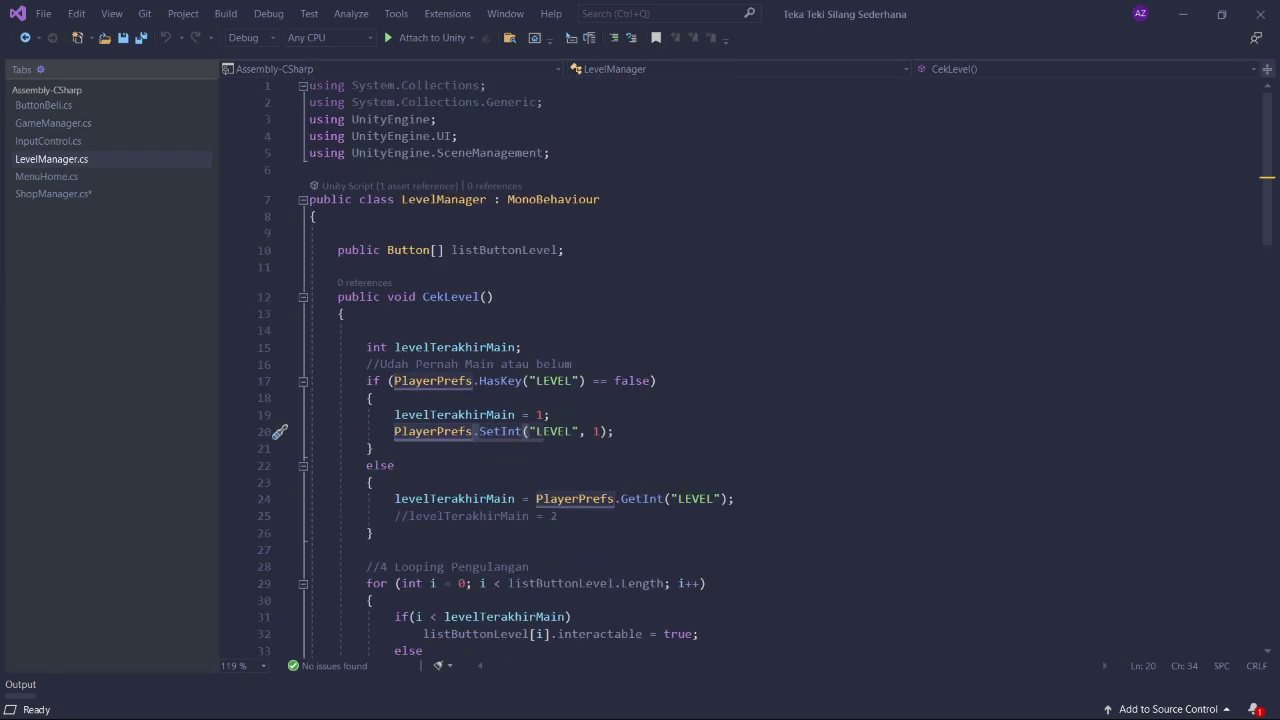
scroll(640, 360, down, 4)
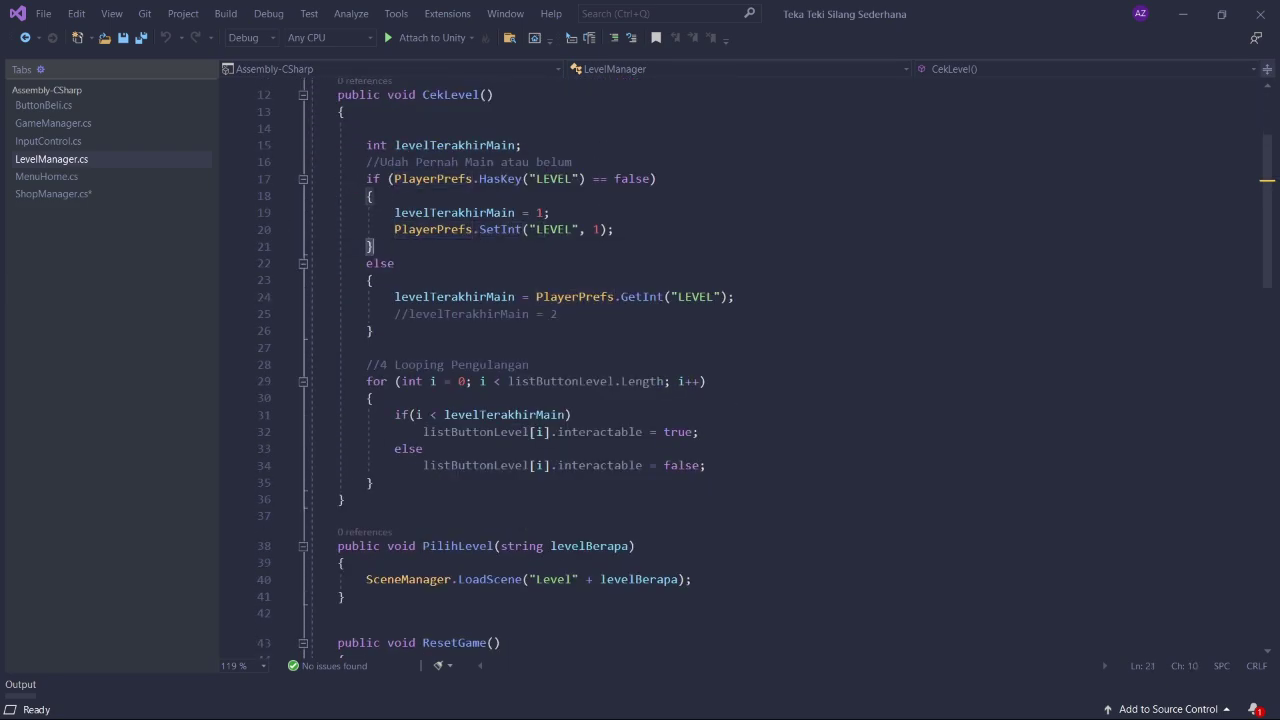
click(572, 229)
scroll(560, 300, up, 2)
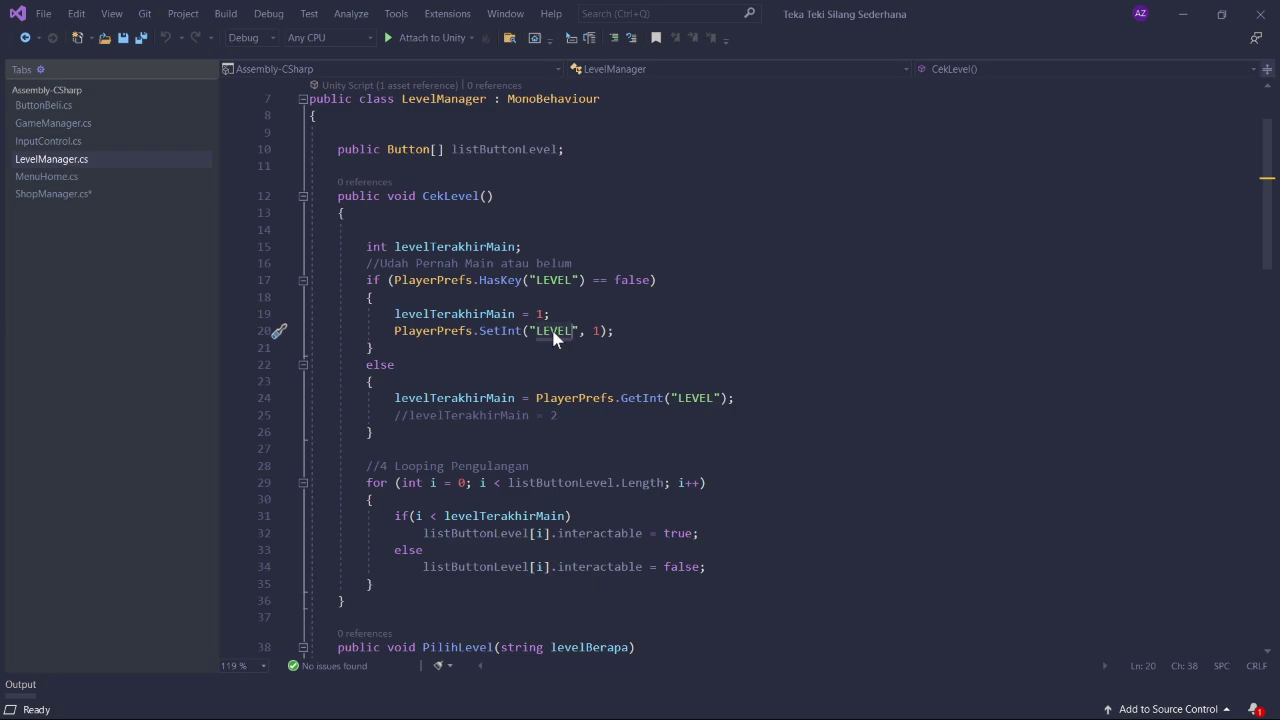
scroll(555, 338, down, 10)
scroll(555, 338, up, 2)
scroll(555, 338, up, 8)
scroll(555, 338, down, 8)
scroll(555, 338, down, 4)
scroll(555, 338, up, 2)
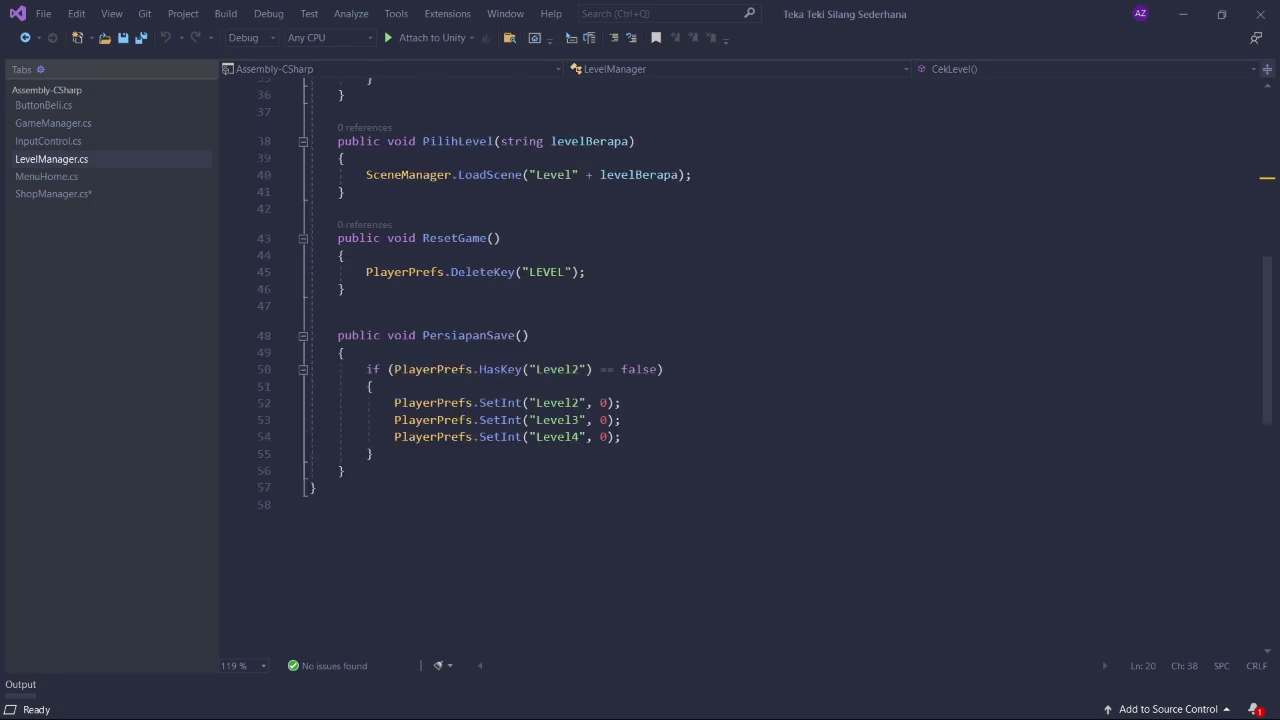
- Examine PersiapanSave's lines that initialise Level2, Level3 and Level4 to 0
drag(622, 446, 310, 396)
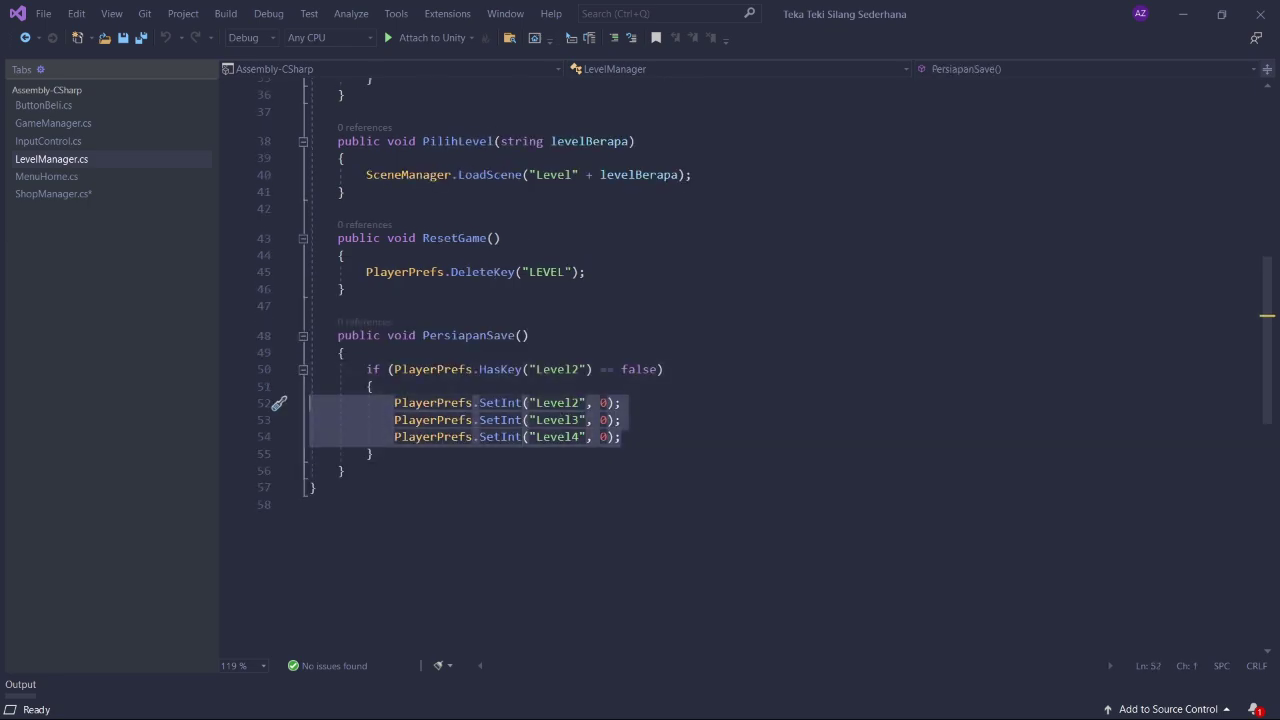
click(580, 403)
click(605, 403)
click(584, 420)
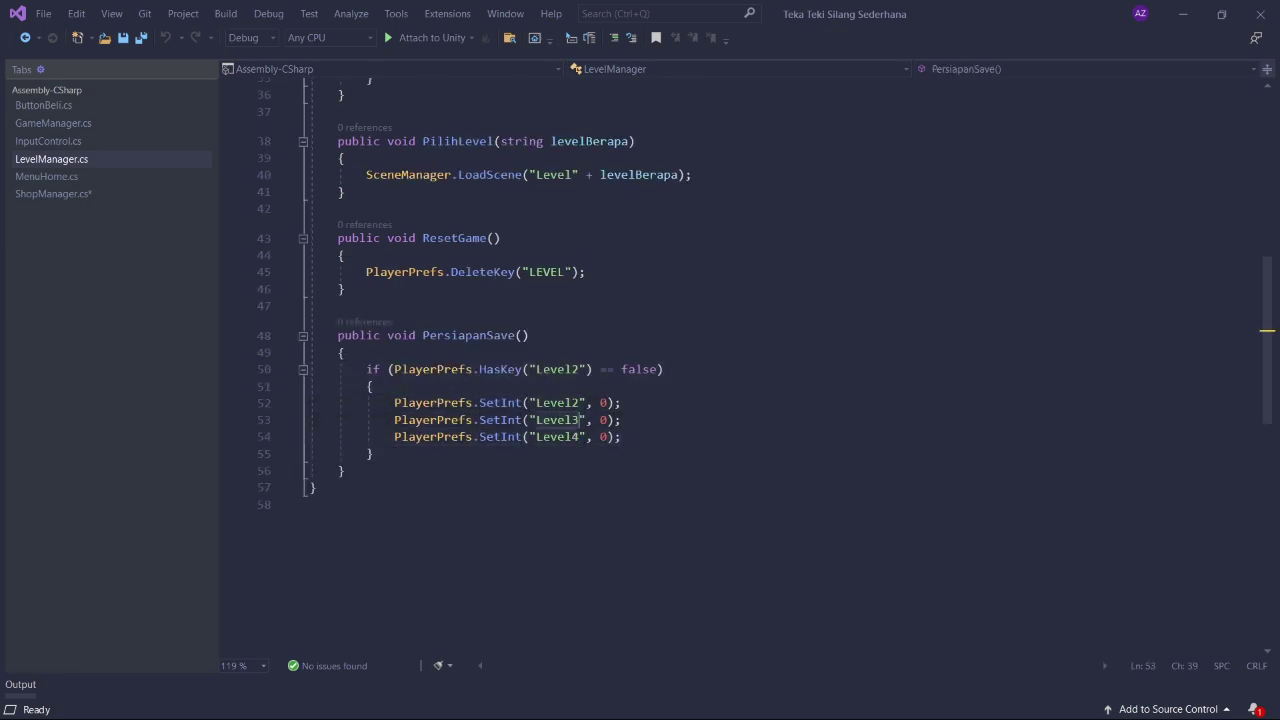
click(622, 437)
key(shift+Up)
key(shift+Up)
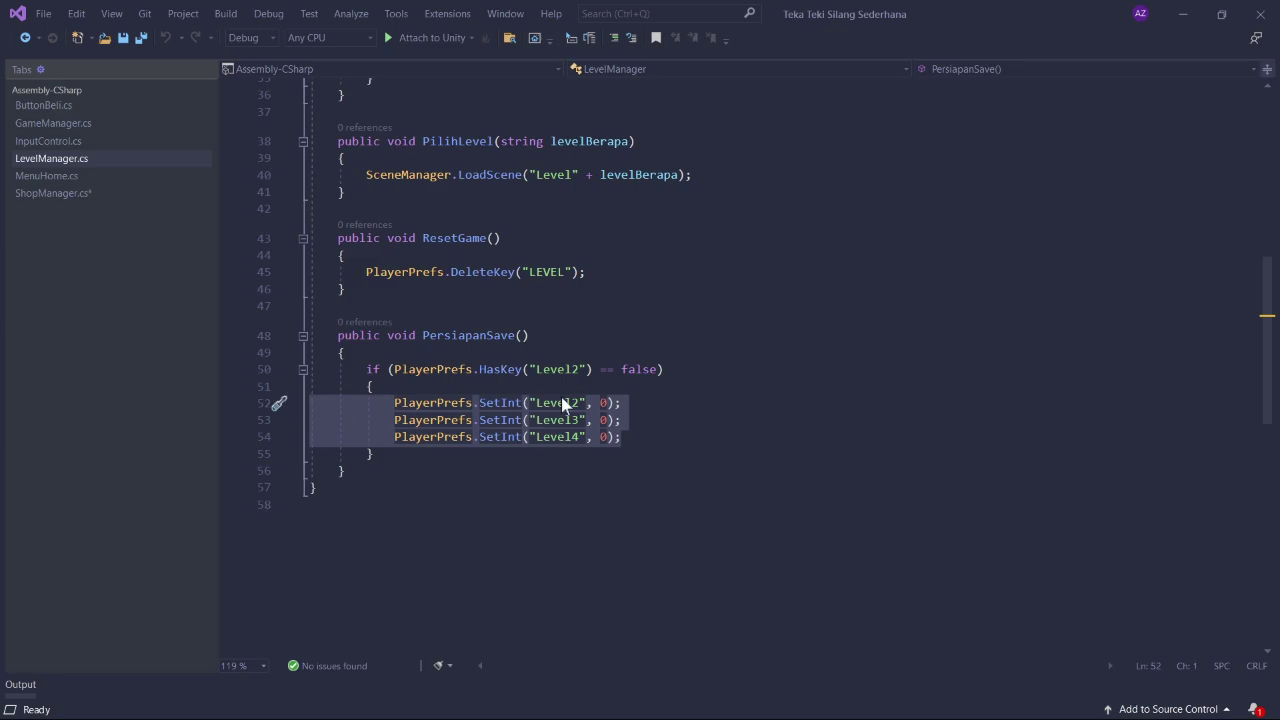
click(546, 420)
- Copy LevelManager's Level2 SetInt line under case 2, changing the value to 1
click(38, 195)
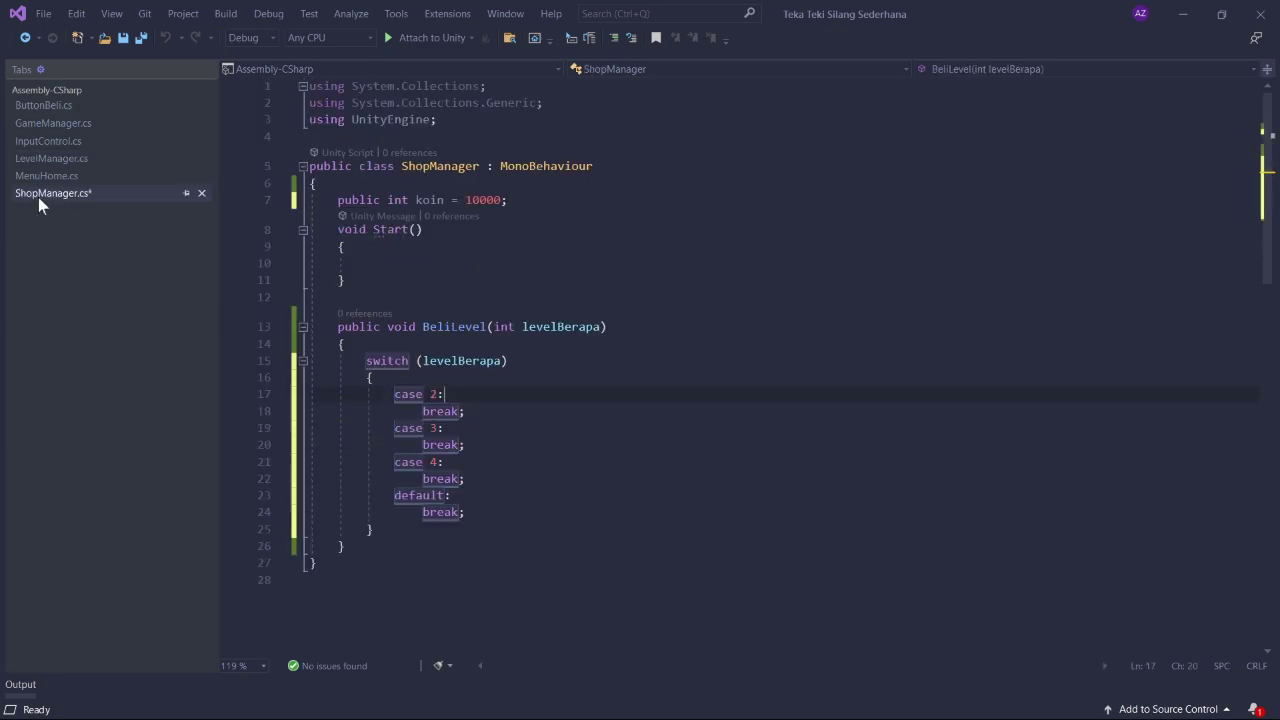
key(Return)
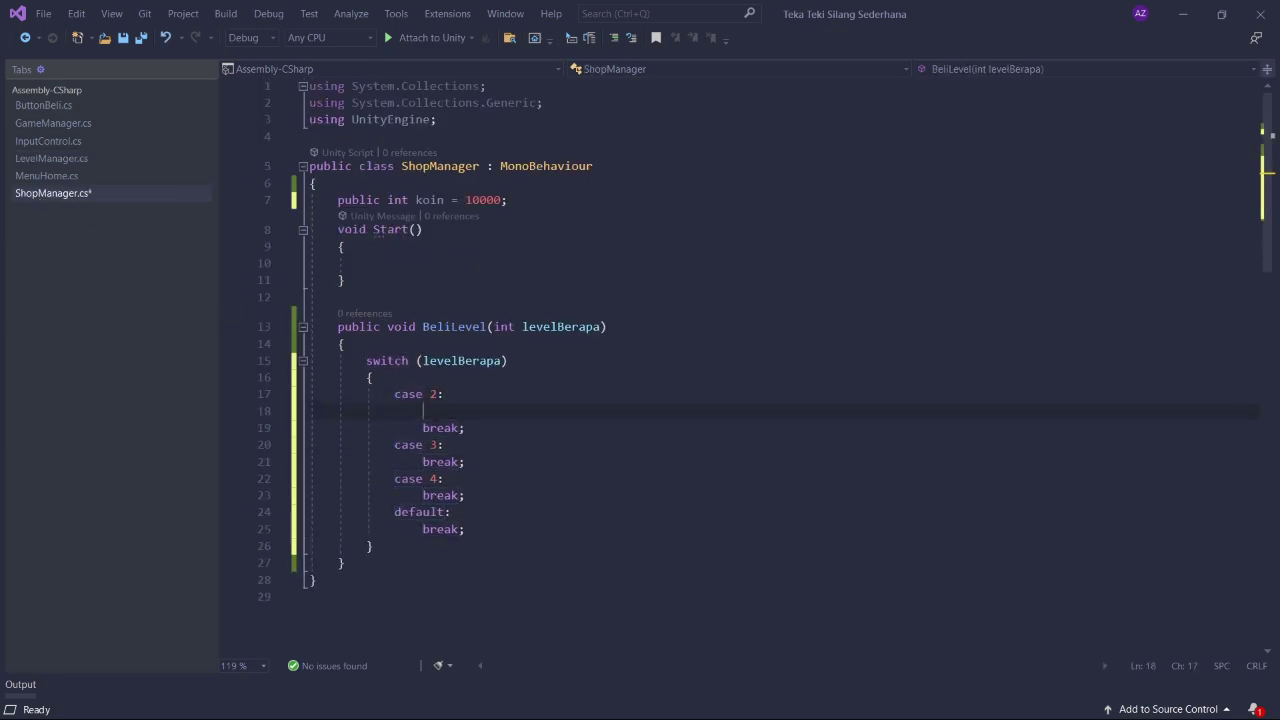
click(40, 159)
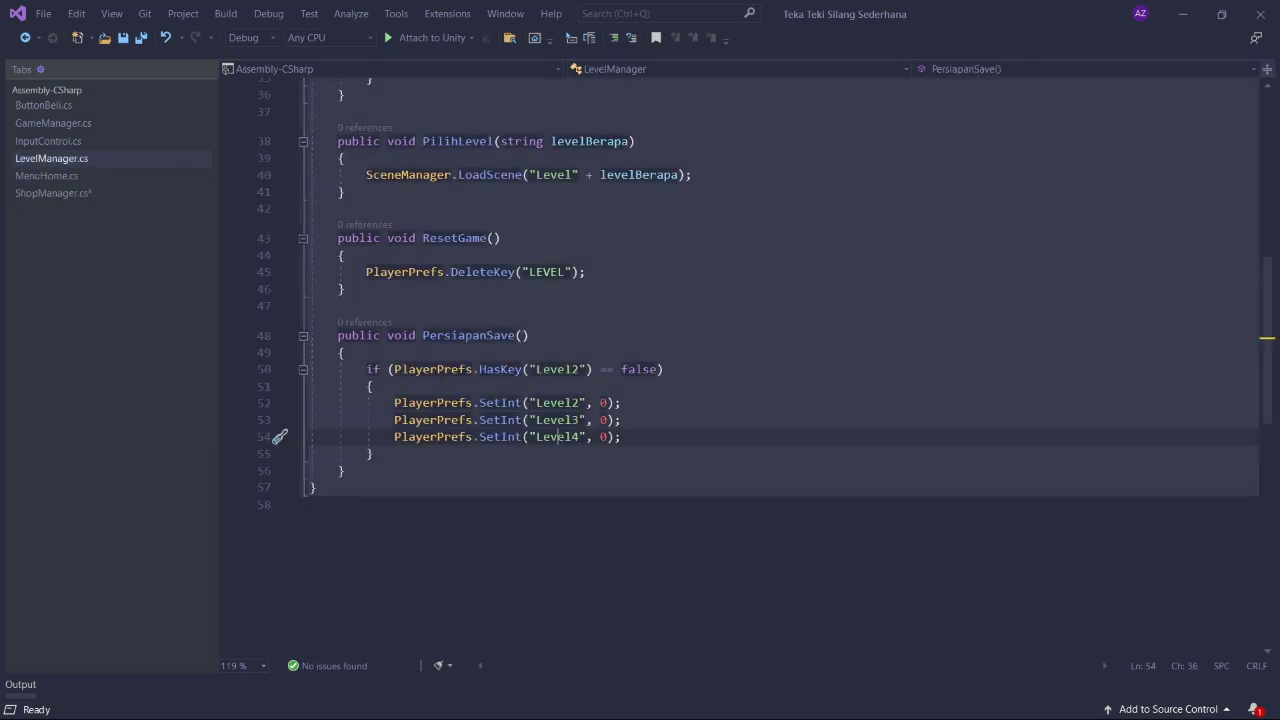
drag(621, 403, 390, 403)
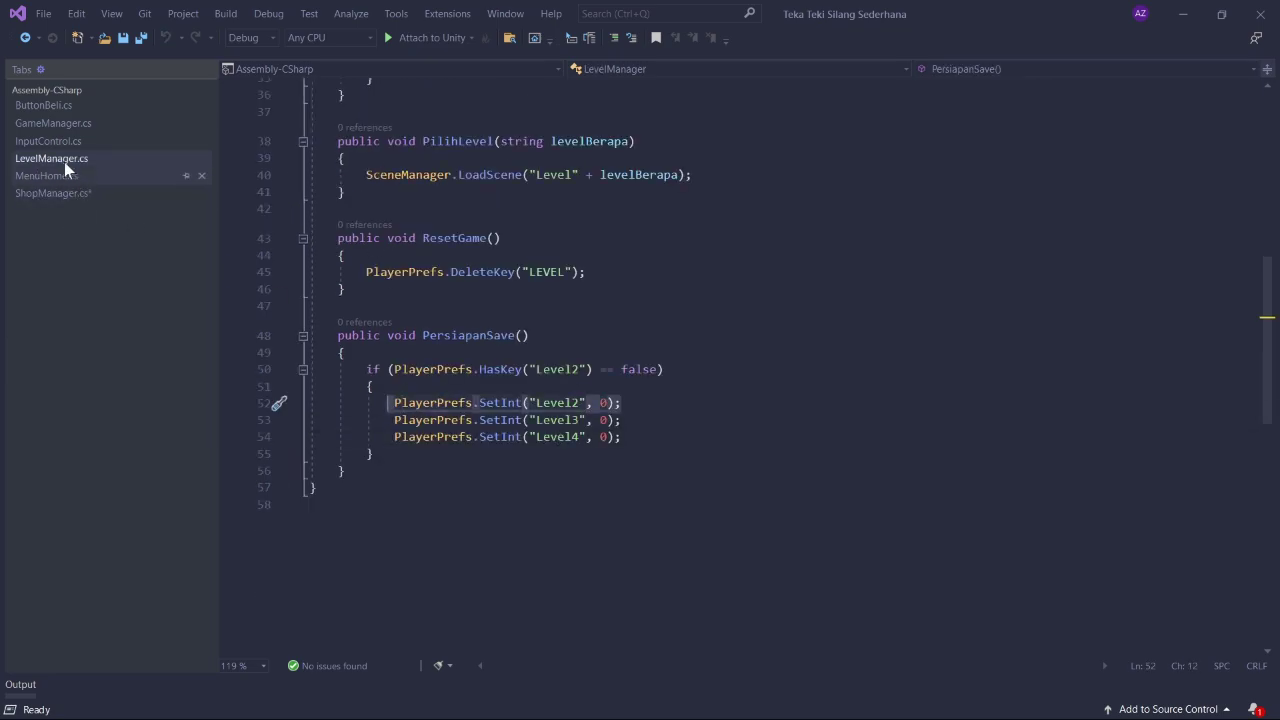
key(ctrl+c)
click(48, 191)
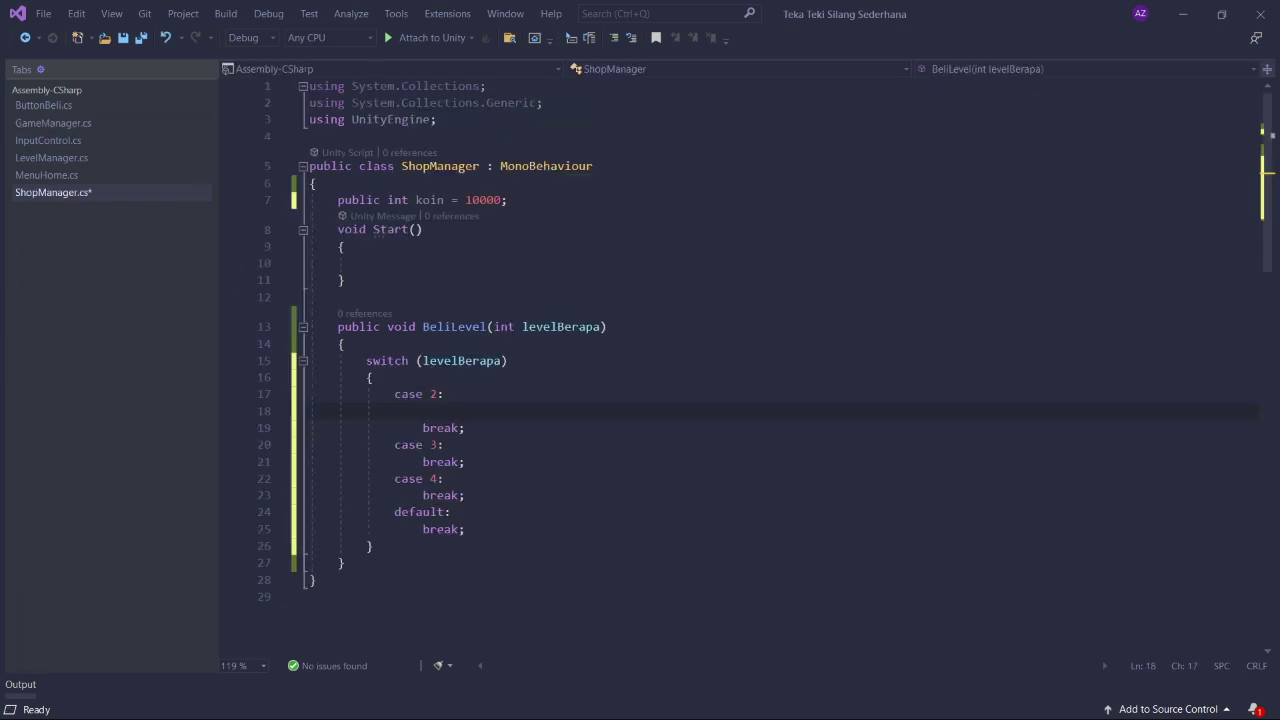
key(ctrl+v)
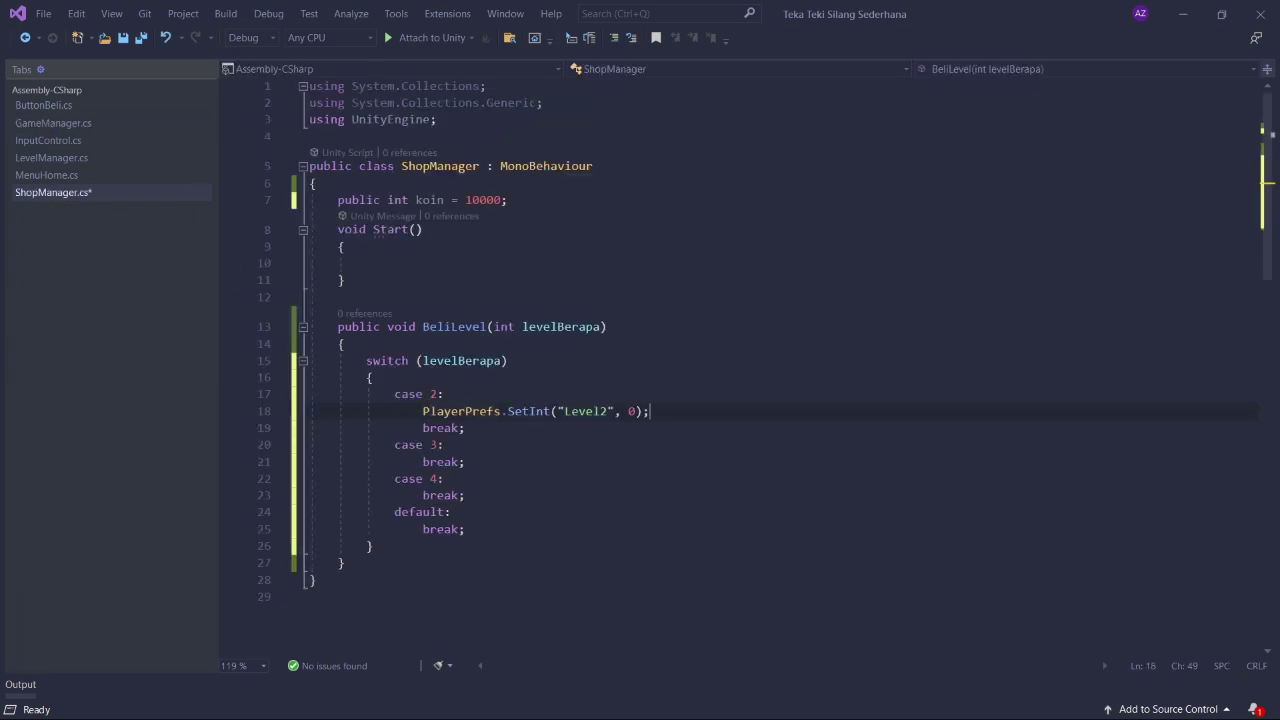
key(Left)
key(Left)
key(BackSpace)
text(1)
- Paste the SetInt line under case 3 as PlayerPrefs.SetInt("Level3", 1)
click(443, 445)
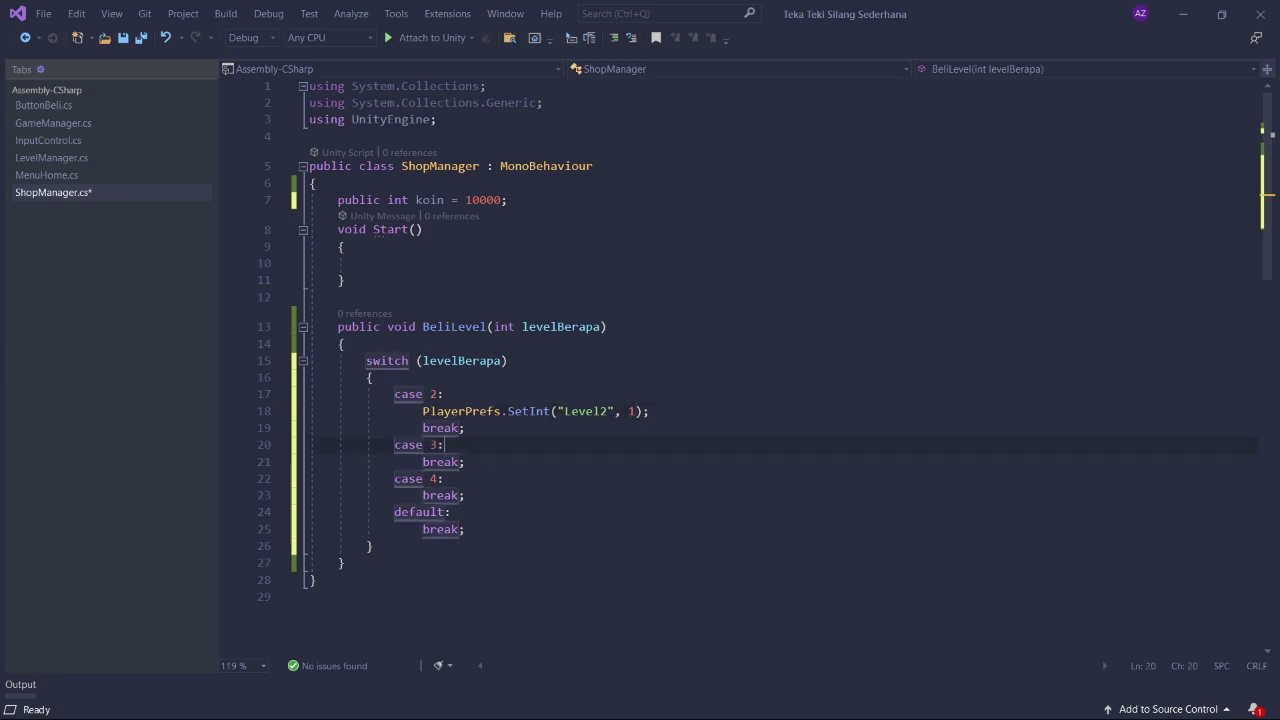
key(Return)
key(ctrl+v)
click(612, 461)
key(BackSpace)
text(3)
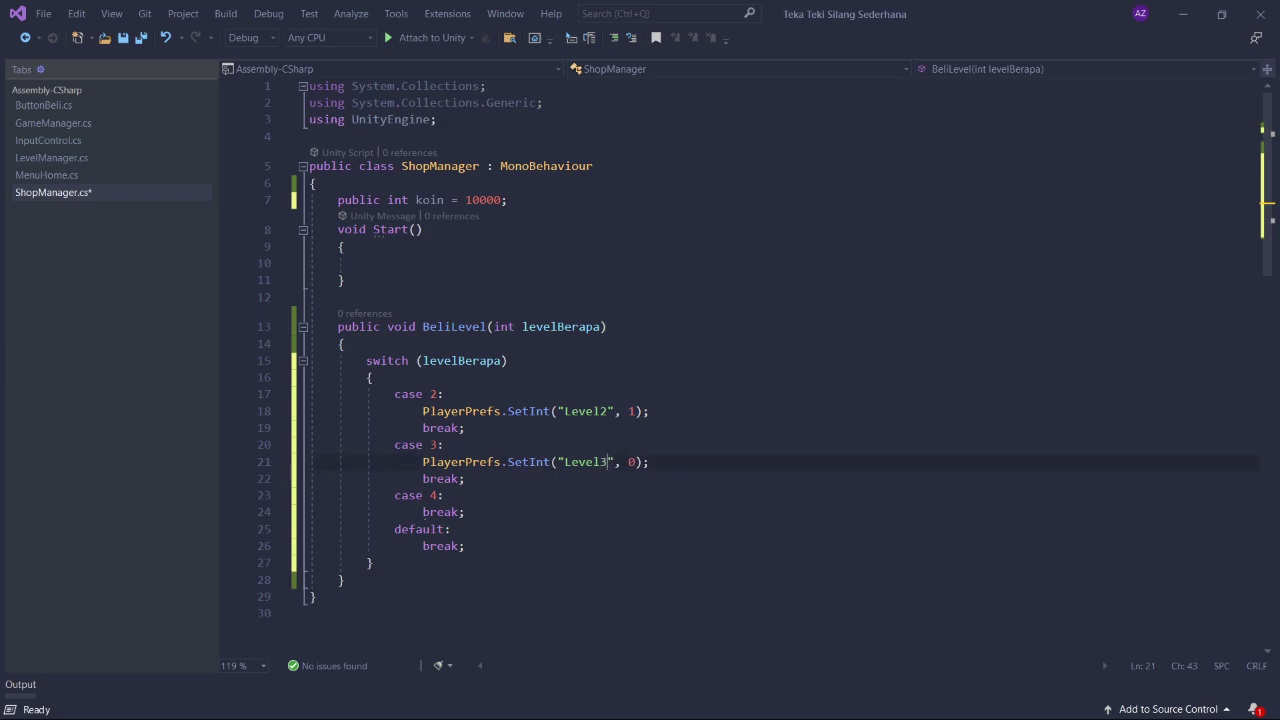
click(637, 461)
key(BackSpace)
text(1)
- Check the LEVEL key condition in LevelManager.cs, then return to ShopManager
click(50, 158)
scroll(640, 360, up, 9)
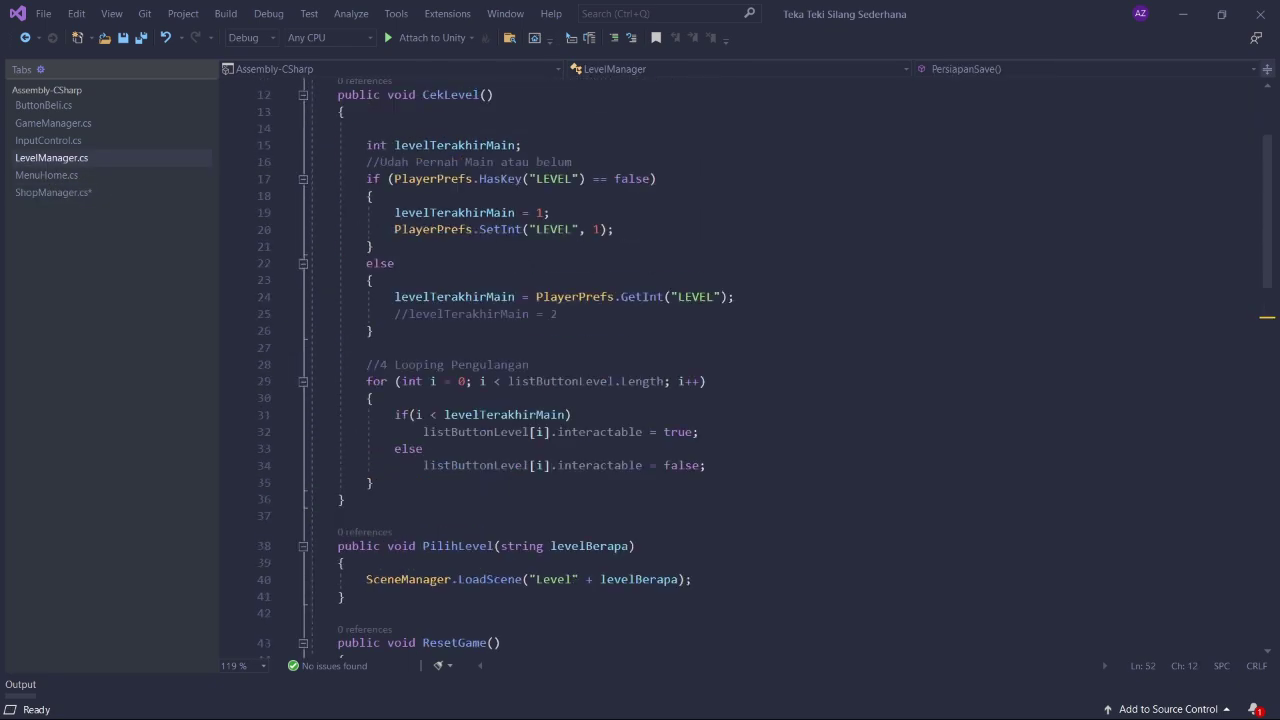
scroll(640, 360, up, 4)
drag(586, 381, 388, 381)
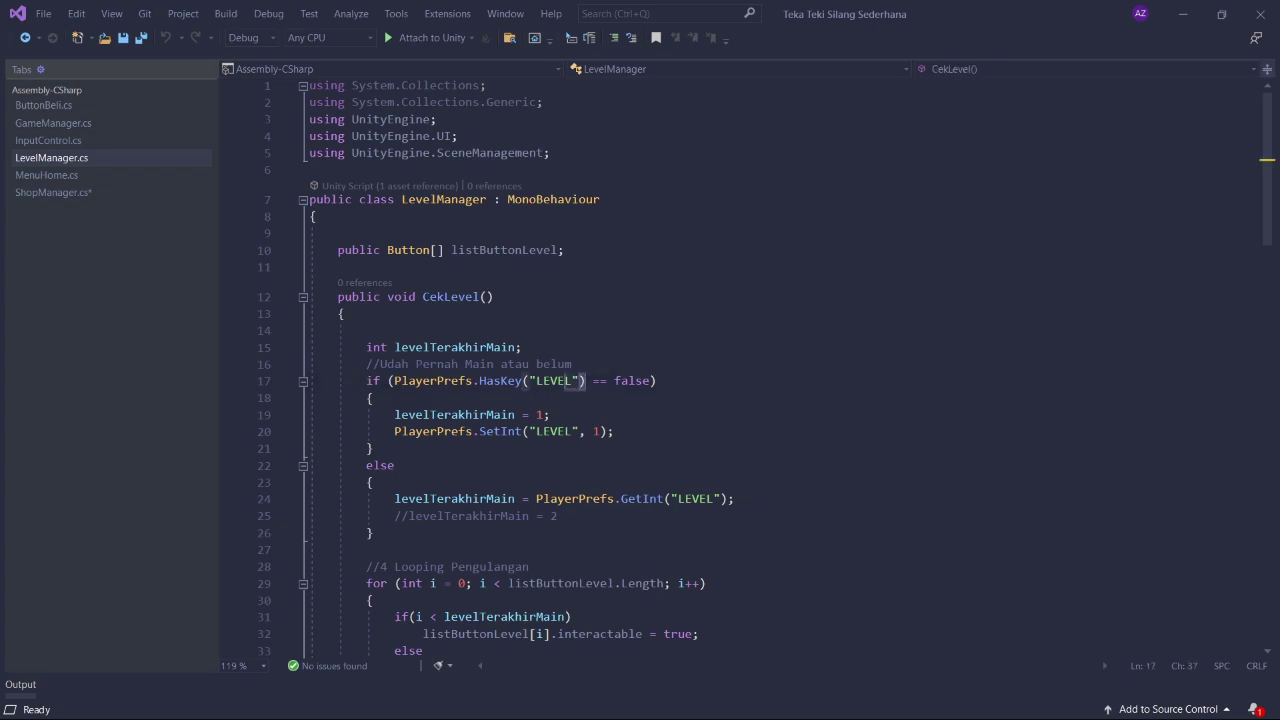
click(75, 190)
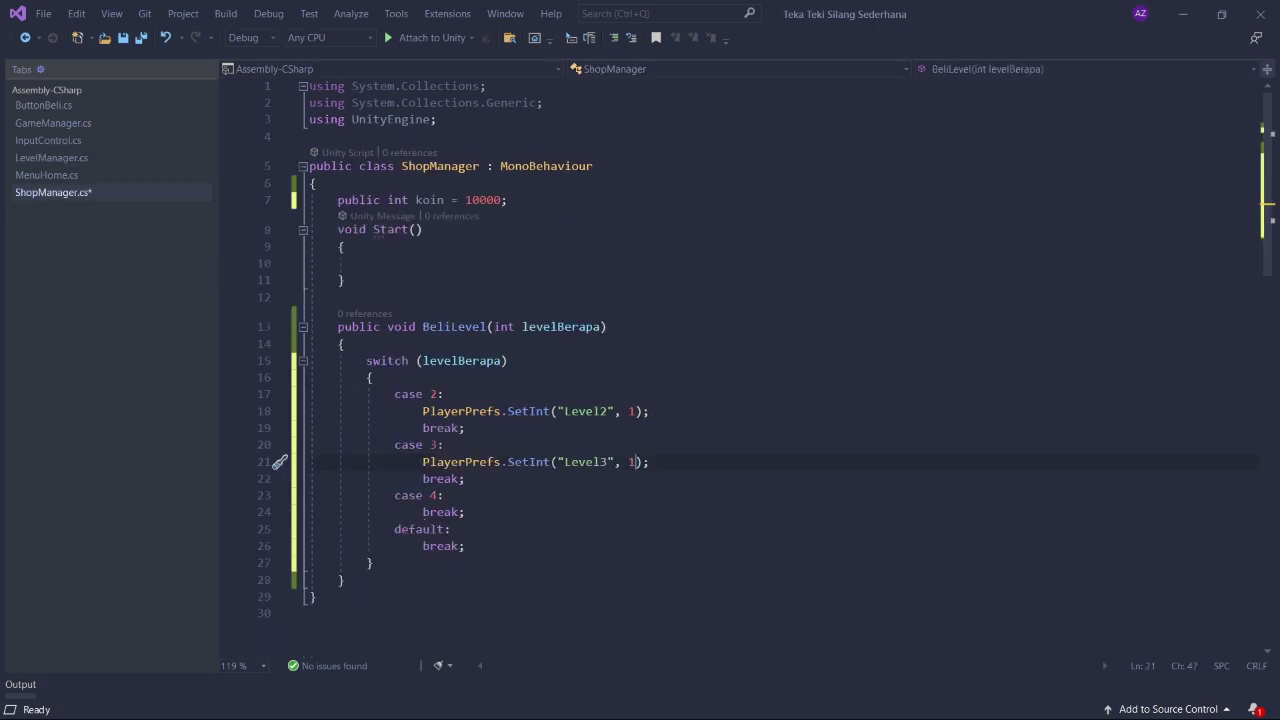
- Change the case 2 and case 3 keys to "LEVEL", with case 2 saving 2
click(606, 411)
key(ctrl+BackSpace)
text(LEVEL)
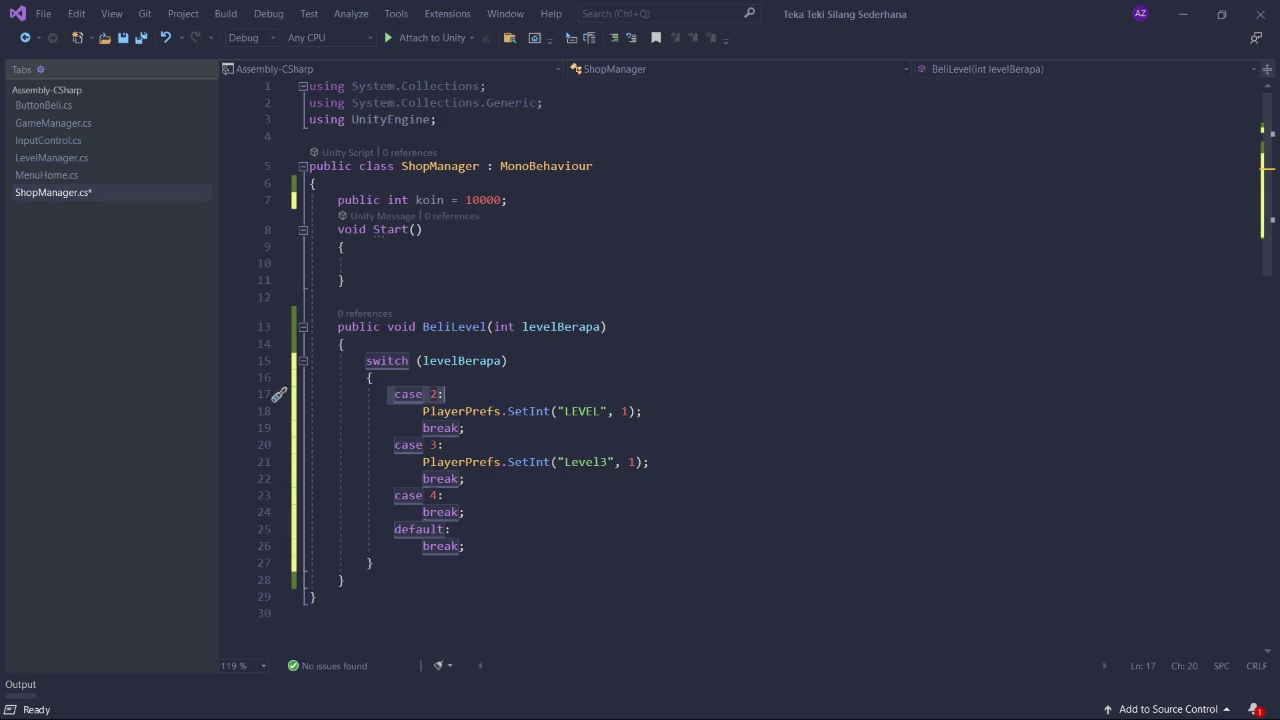
click(627, 411)
key(BackSpace)
text(2)
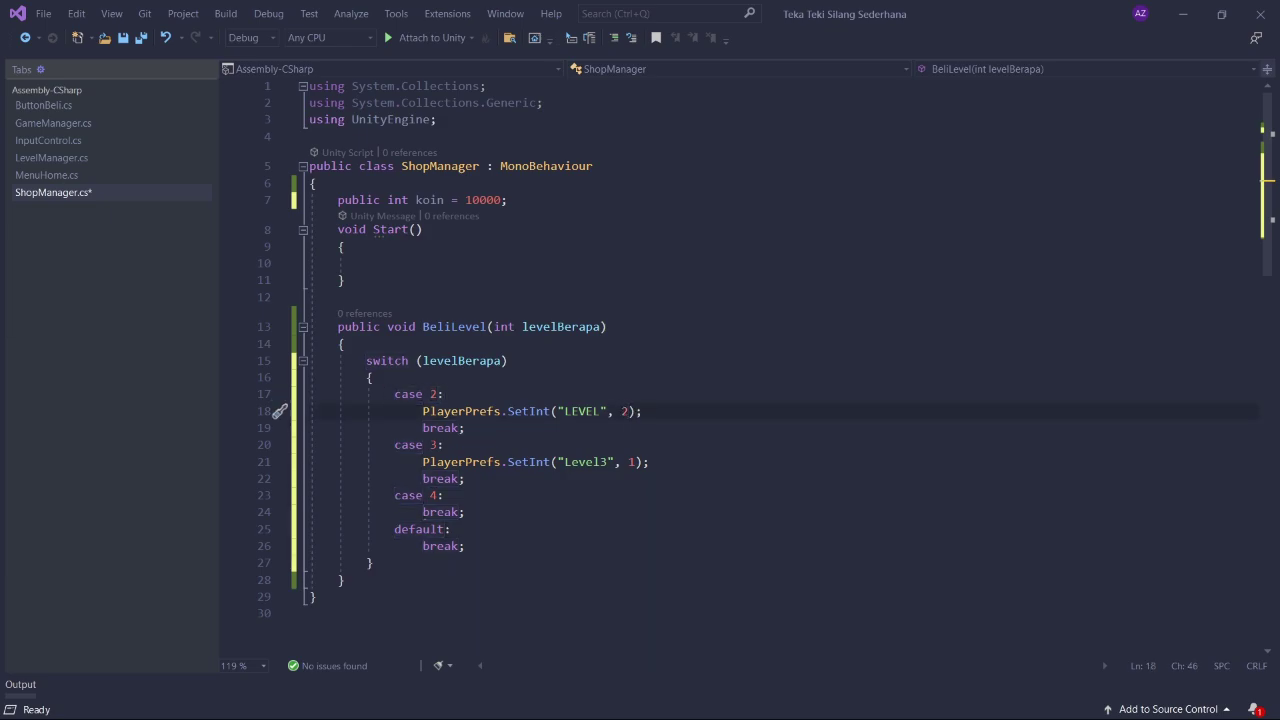
double_click(585, 411)
key(ctrl+c)
double_click(586, 462)
key(ctrl+v)
click(625, 462)
- Add PlayerPrefs.SetInt("LEVEL", 4) under case 4, save ShopManager.cs, and review the cases
drag(422, 462, 639, 468)
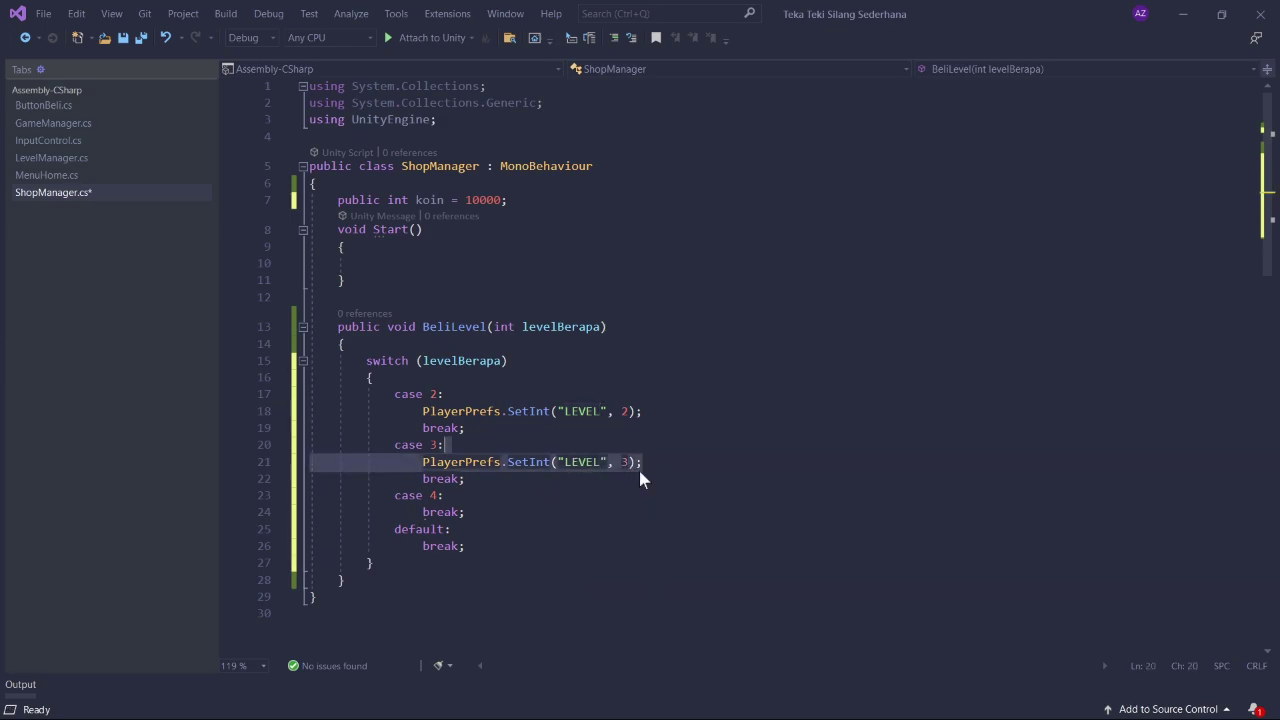
click(443, 495)
key(Return)
key(ctrl+v)
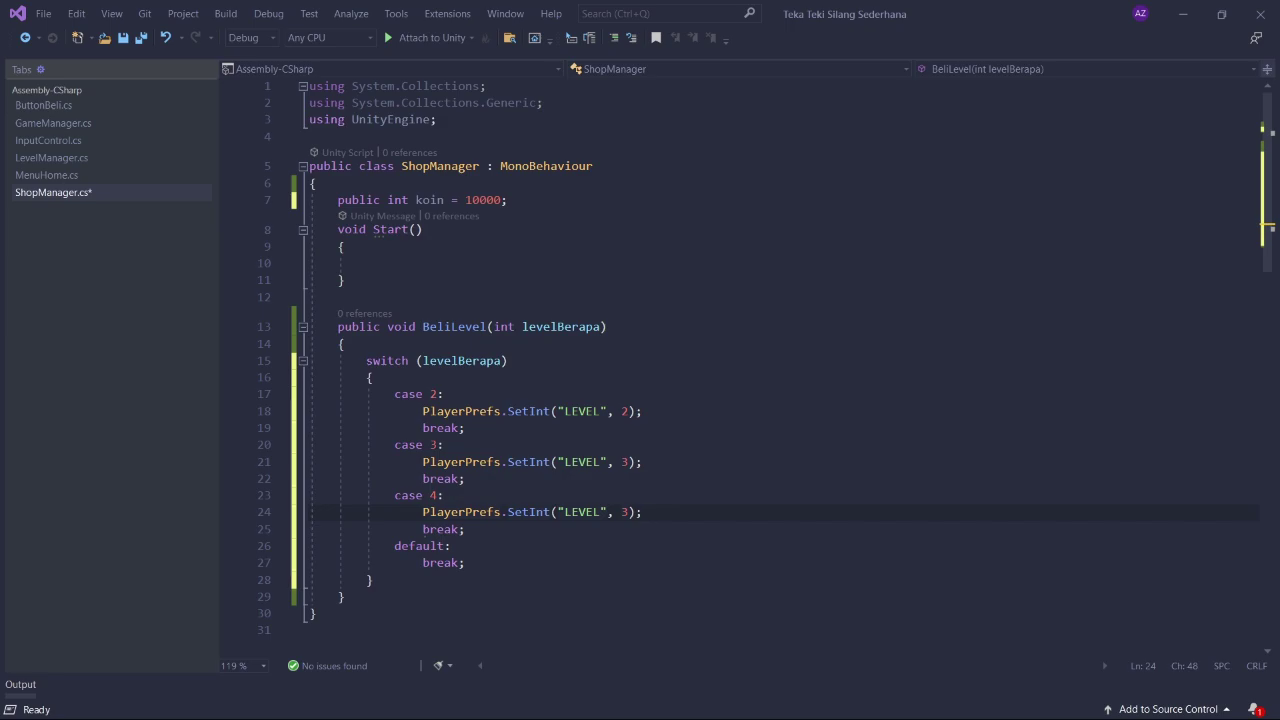
key(Left)
key(Left)
key(BackSpace)
text(4)
key(ctrl+s)
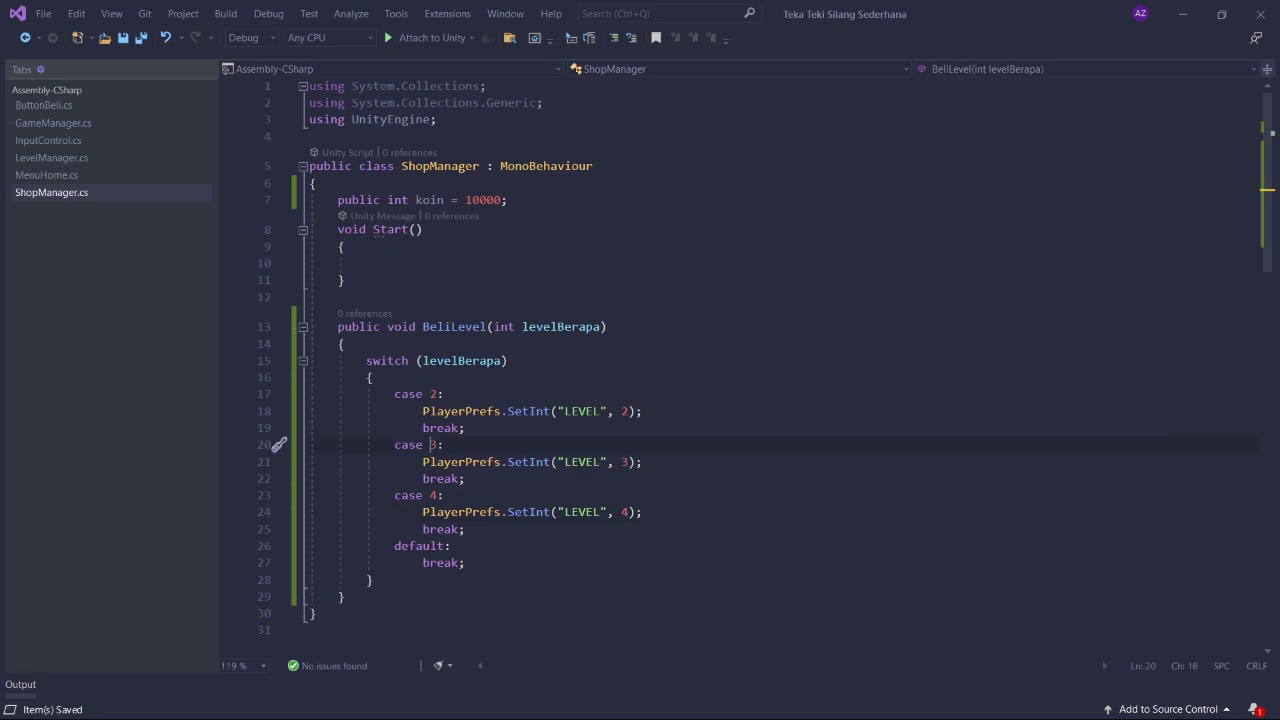
click(430, 394)
click(430, 445)
scroll(1120, 137, down, 2)
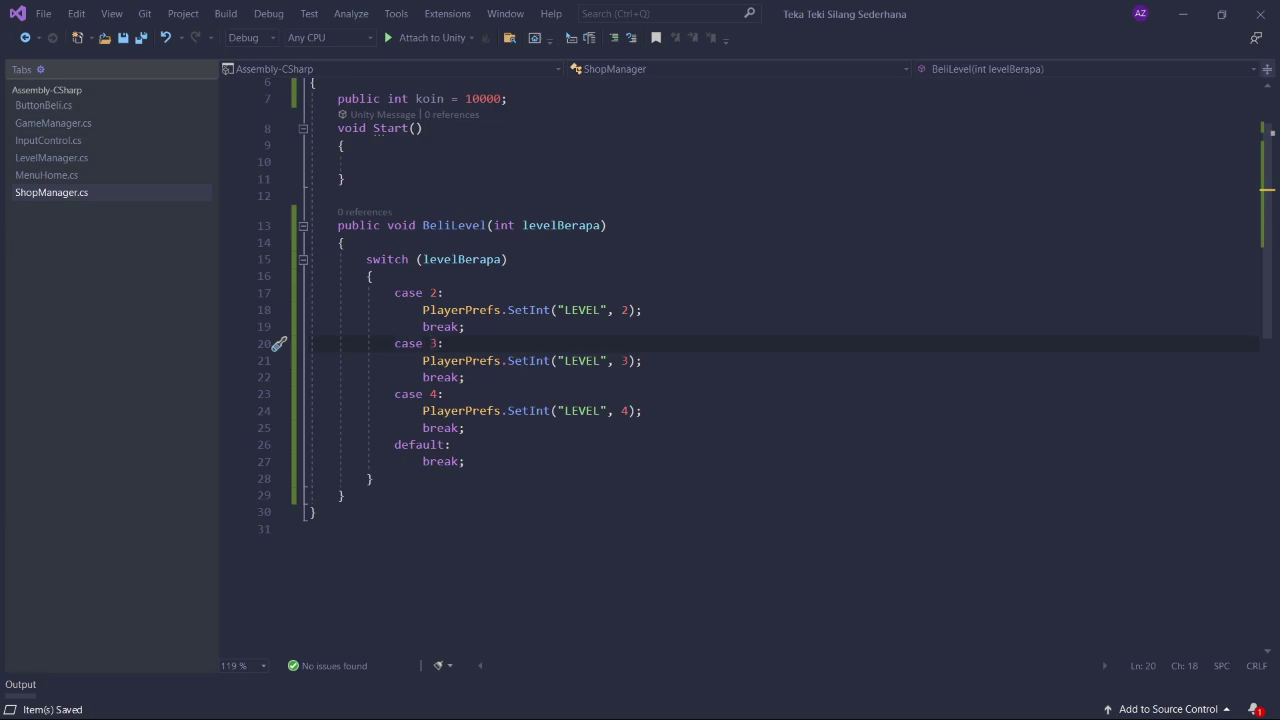
scroll(740, 360, up, 2)
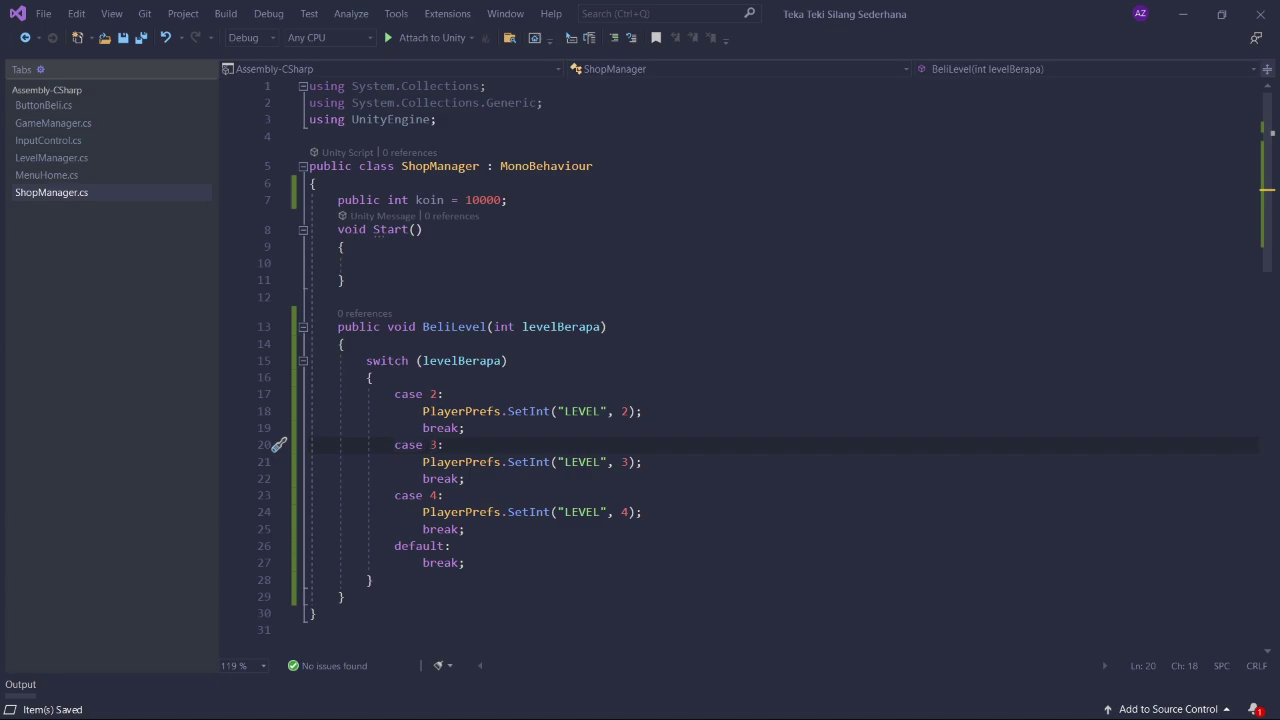
- Give BeliLevel an int harga parameter and write if(koin >= harga) { koin -= harga under case 2
click(601, 327)
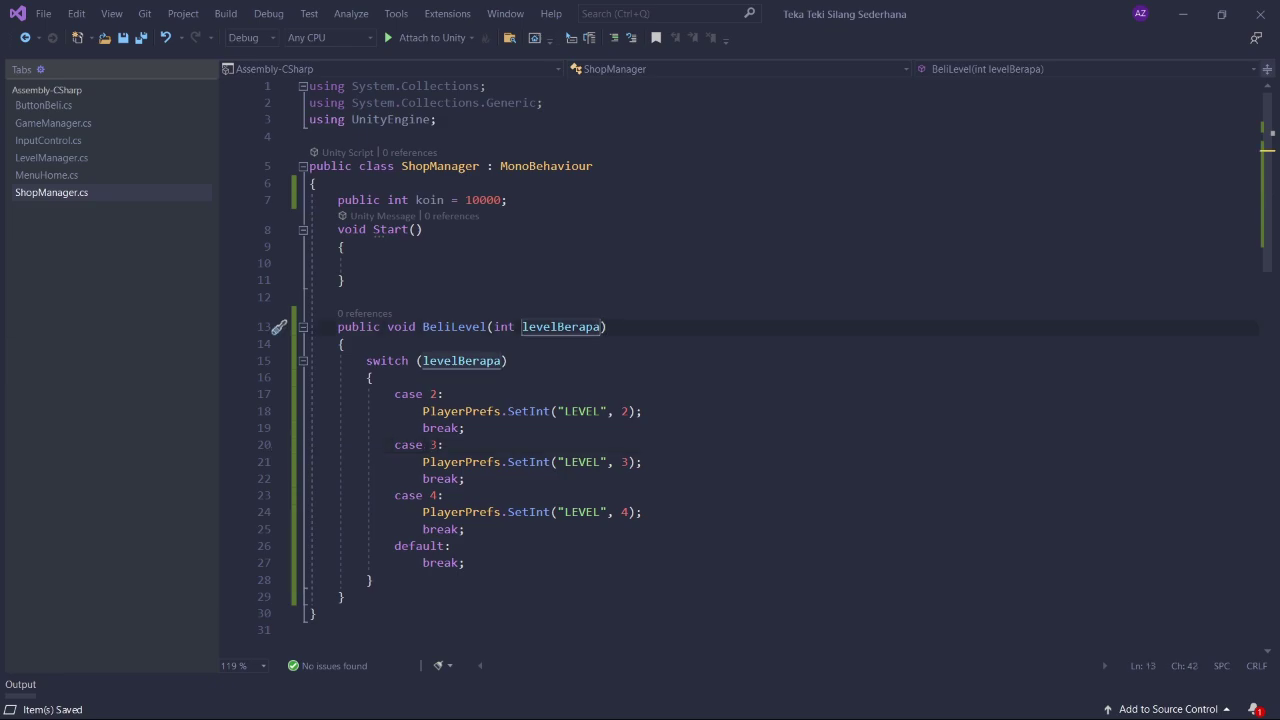
text(, )
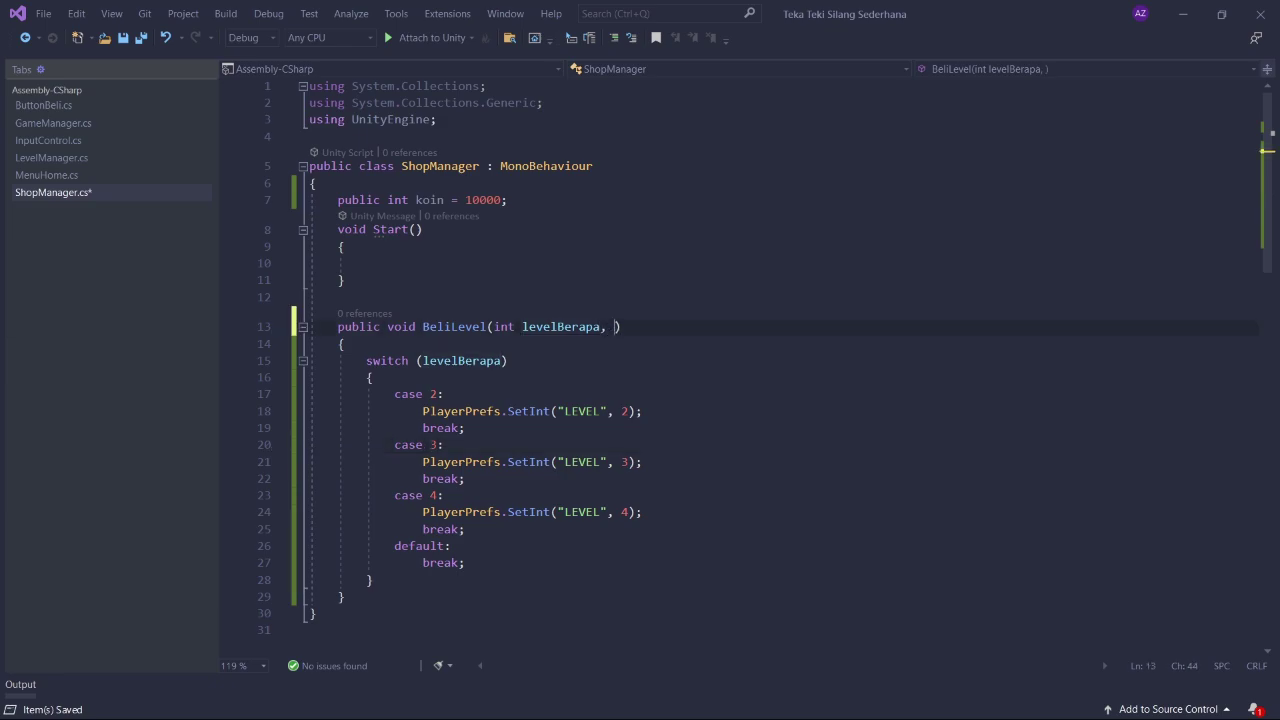
text(int harga)
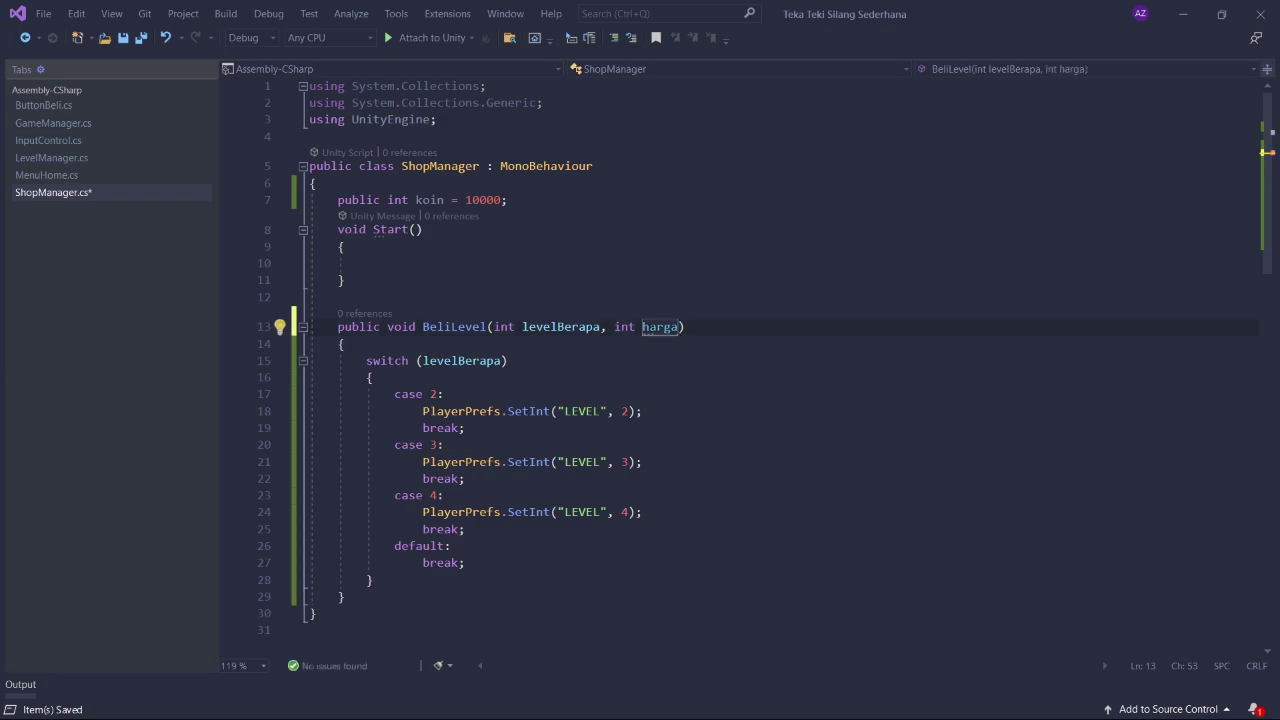
click(443, 394)
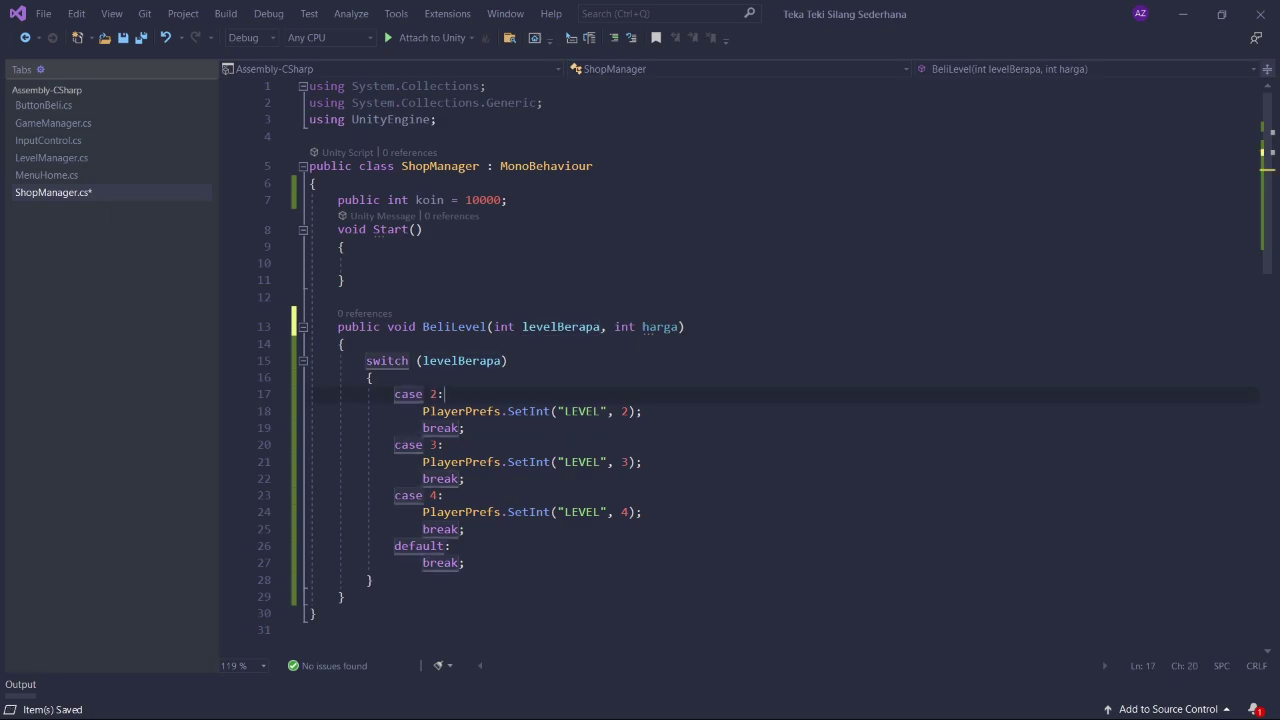
key(Return)
key(Return)
text(if()
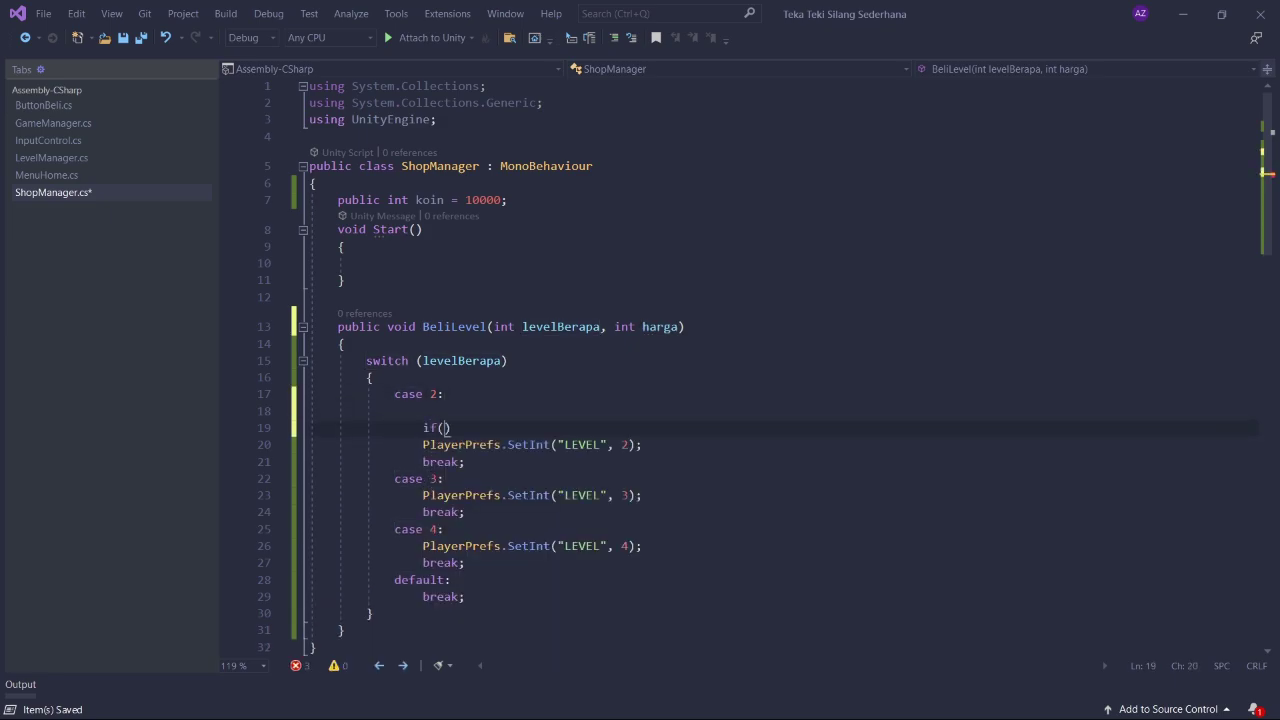
text(koin )
text(>= )
text(harga))
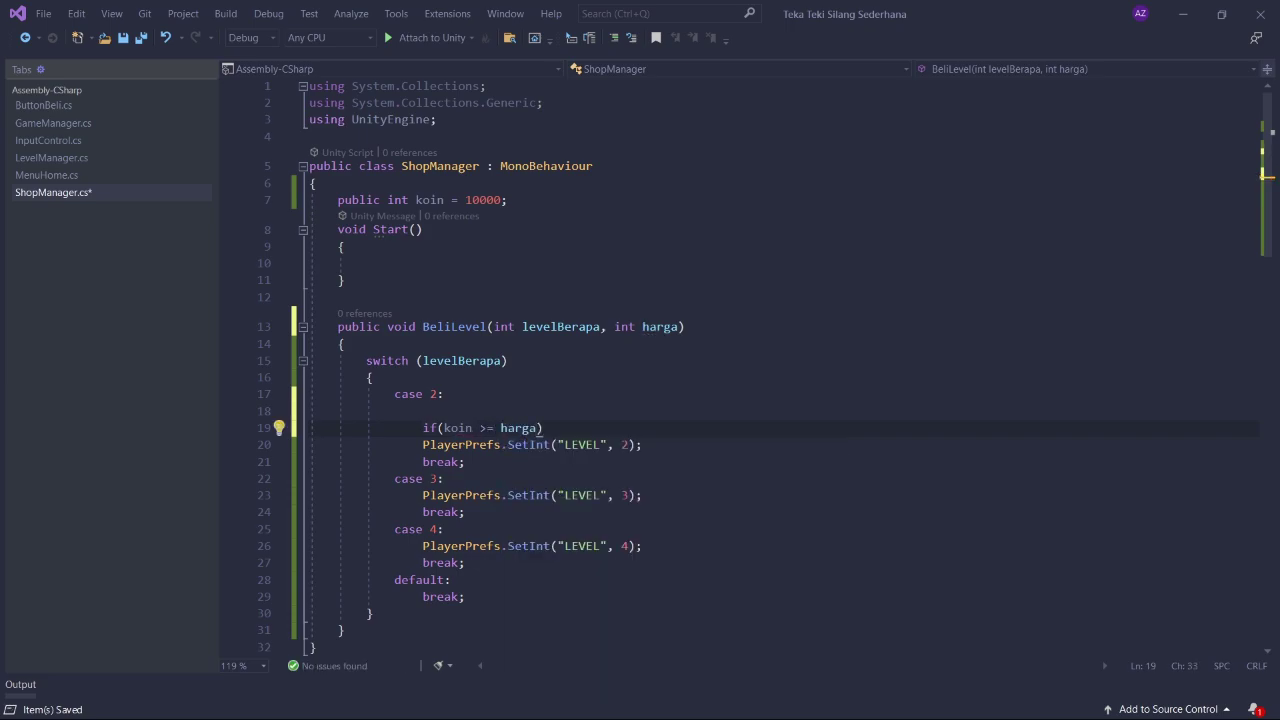
key(Return)
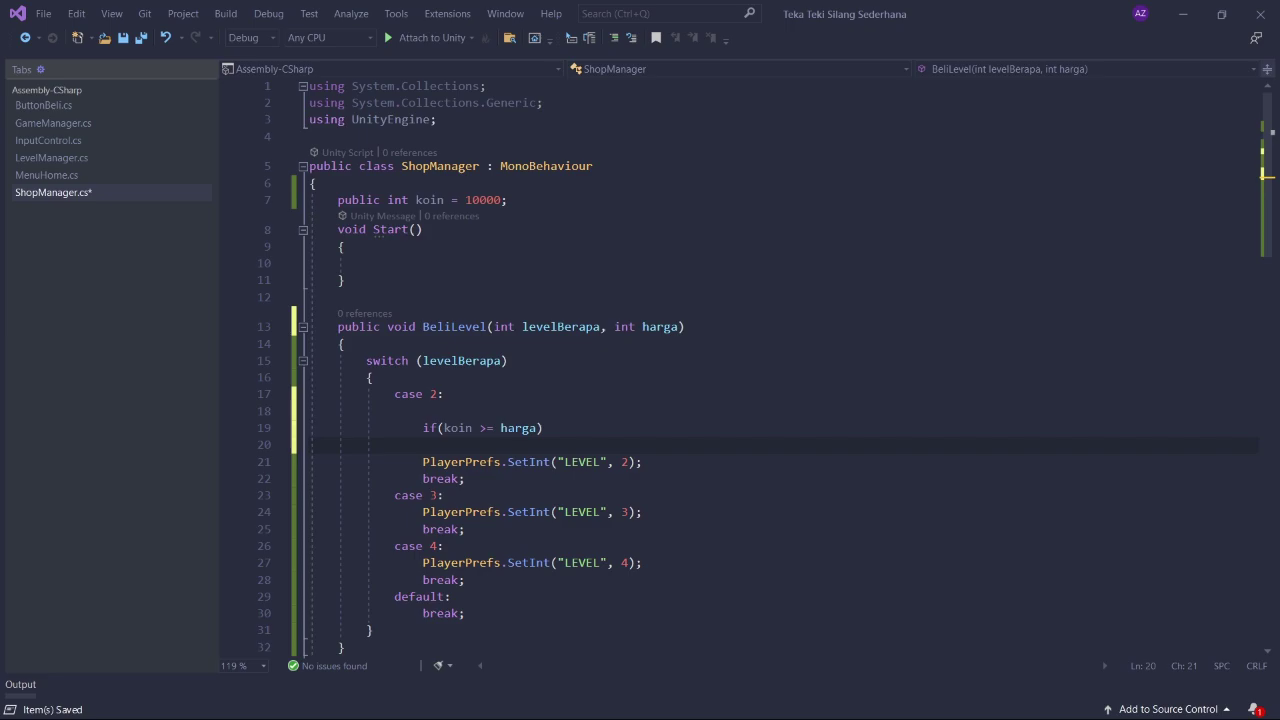
text({)
key(Return)
text(koi)
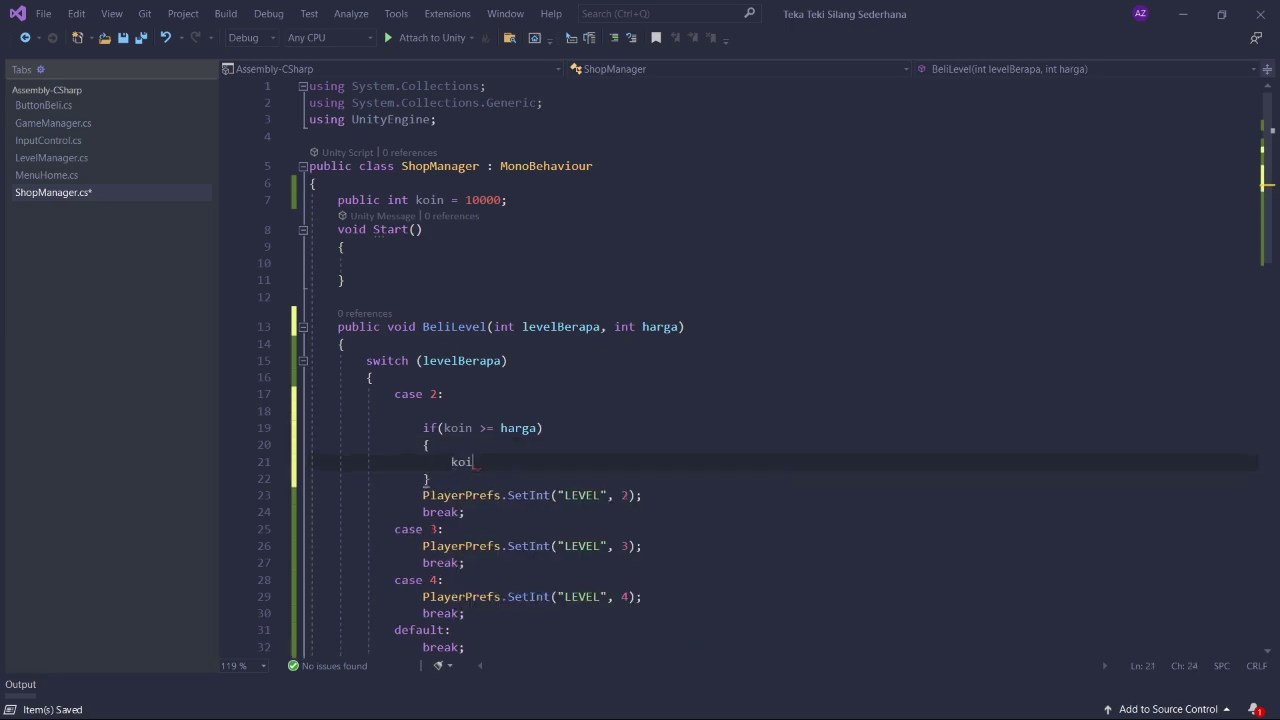
text(n -= harga;)
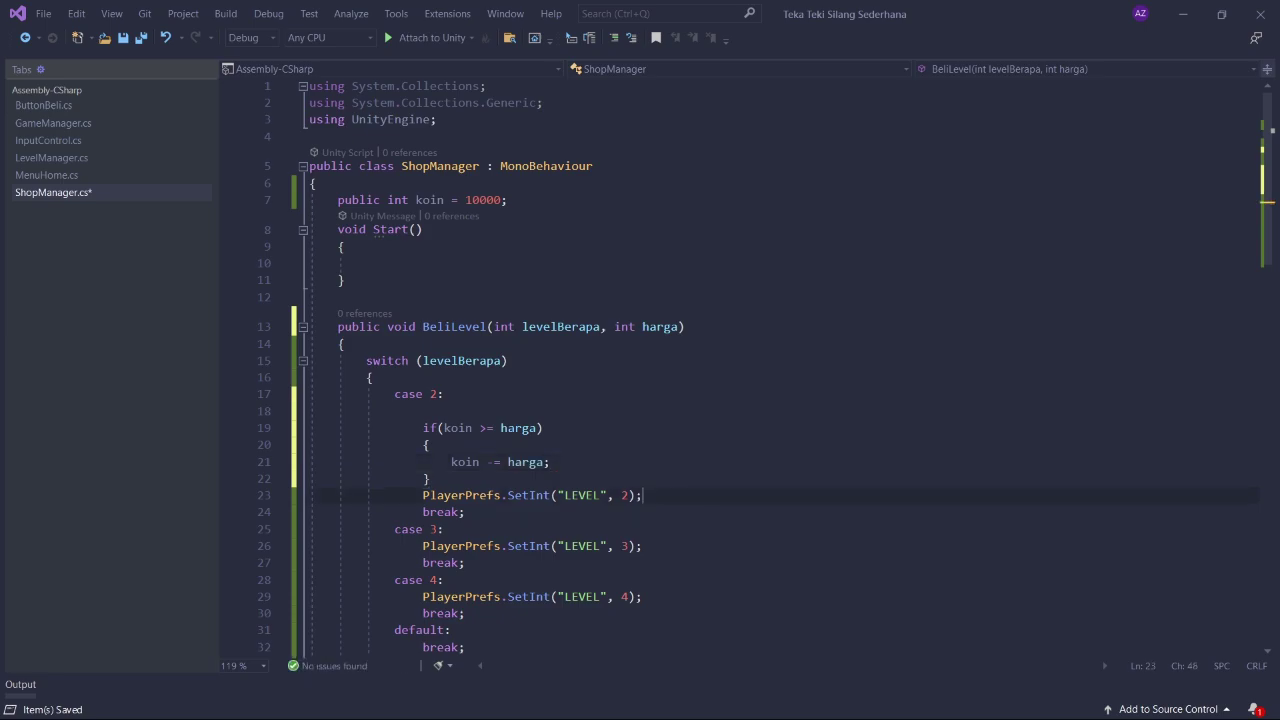
- Move case 2's PlayerPrefs line inside the new coin check block
key(Down)
key(shift+Down)
key(shift+End)
key(ctrl+c)
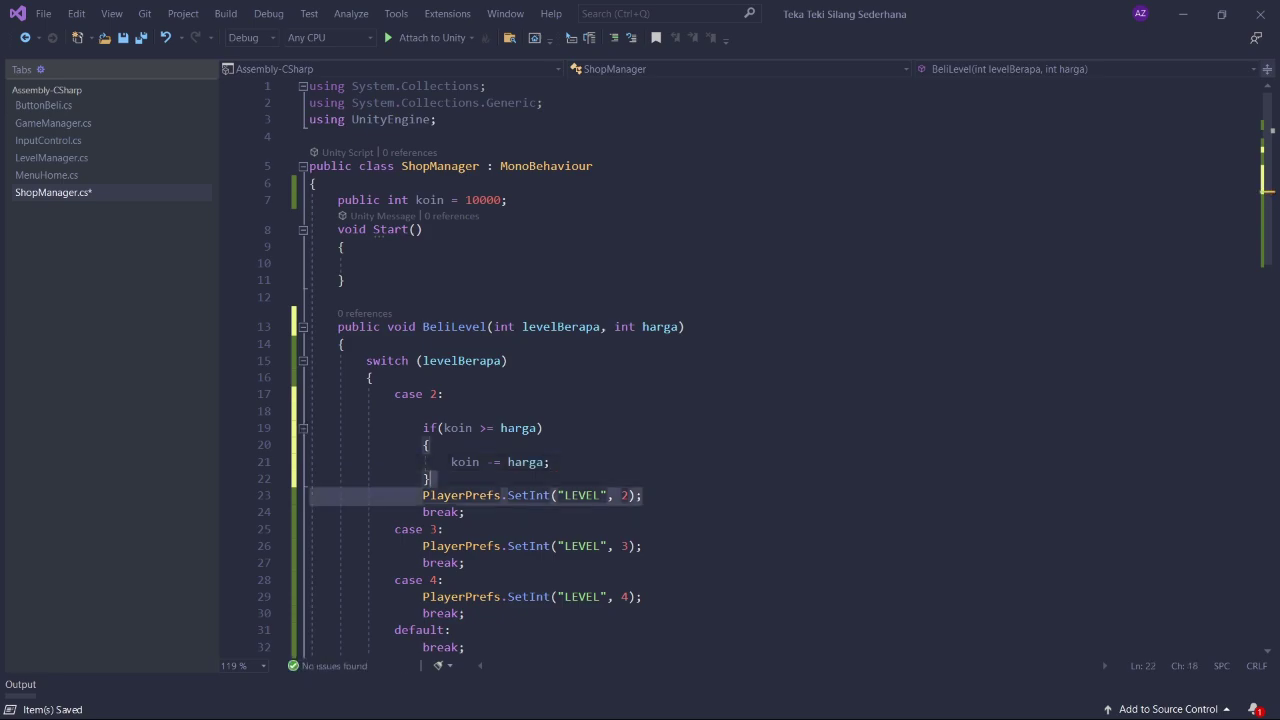
key(Delete)
key(Up)
key(End)
key(Return)
key(ctrl+v)
key(Down)
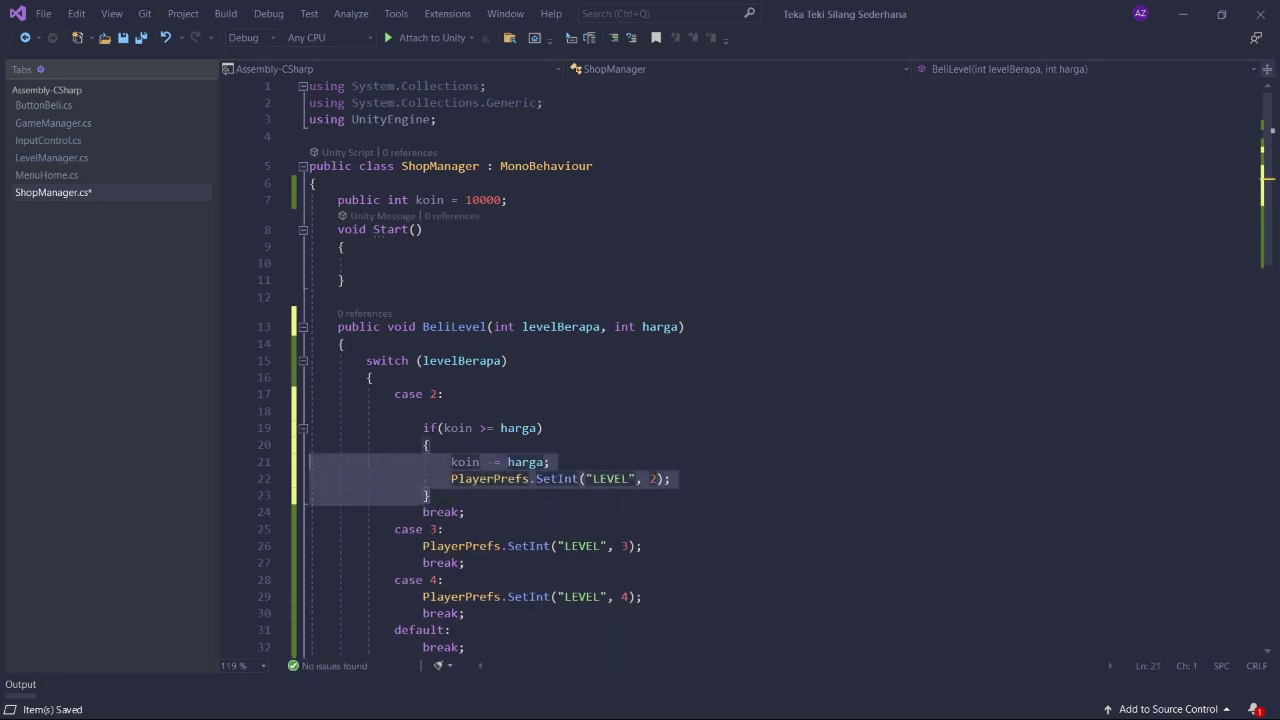
key(shift+Up)
key(shift+Up)
key(shift+Up)
key(shift+Home)
key(shift+Up)
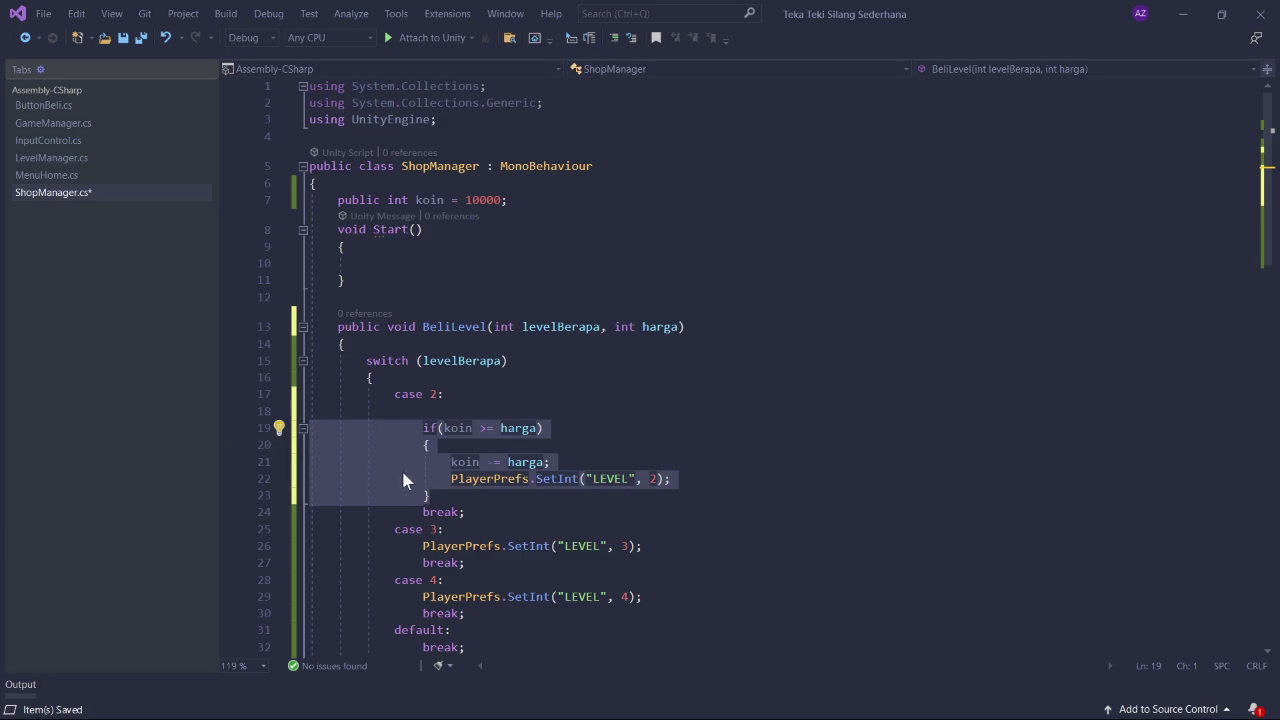
- Relocate the if header and koin -= harga line above the switch and close it with }
click(432, 495)
drag(551, 462, 309, 428)
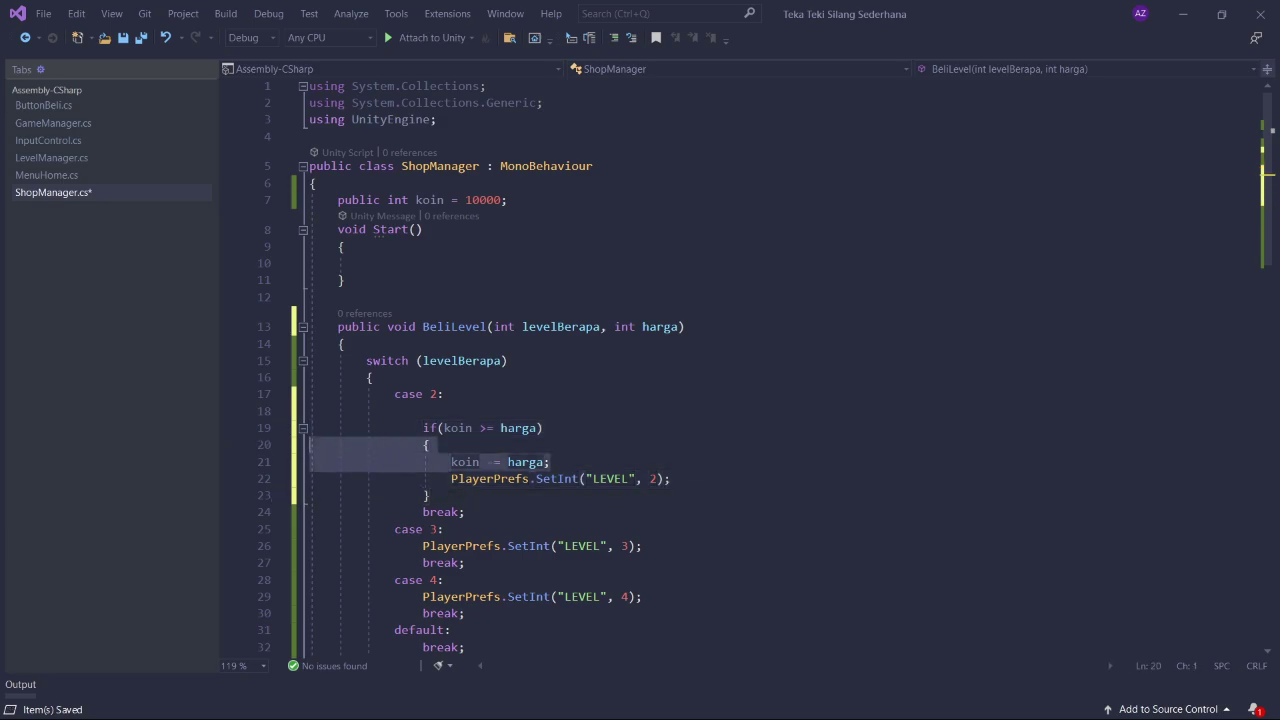
key(Delete)
drag(432, 462, 309, 462)
key(Delete)
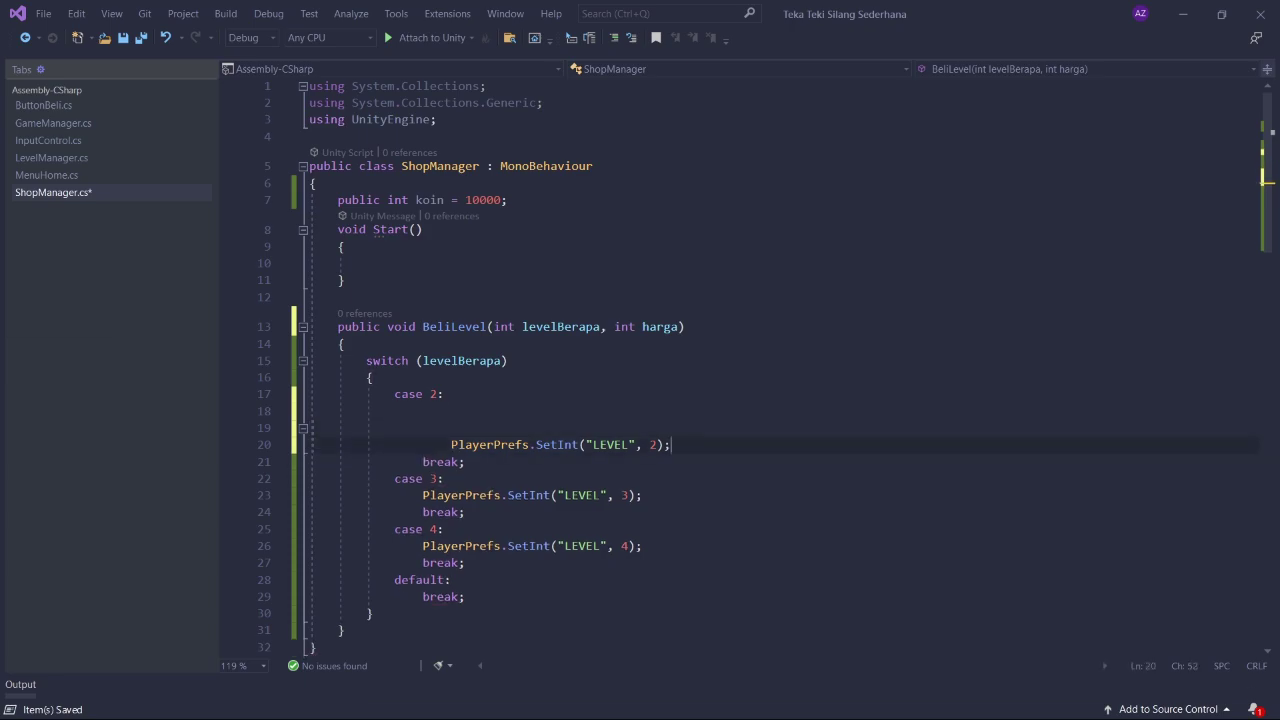
click(451, 444)
key(shift+Tab)
key(shift+Up)
key(shift+Up)
key(Delete)
key(Up)
key(Up)
key(Up)
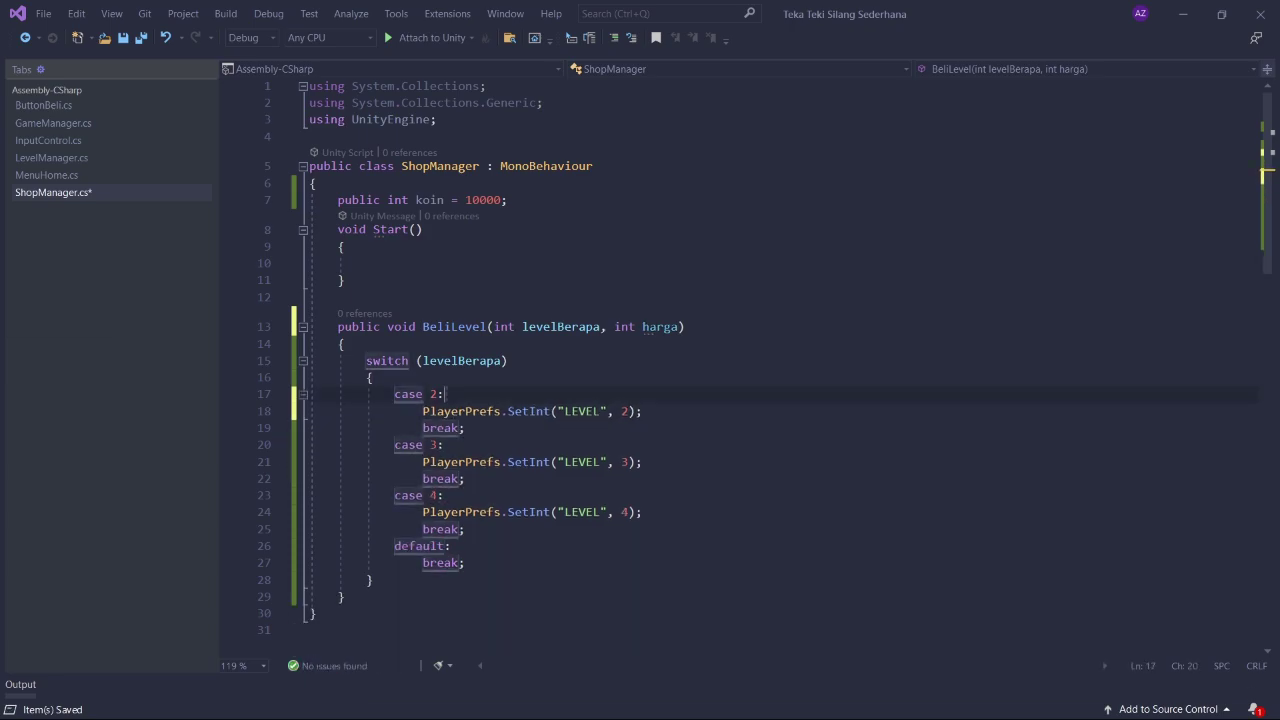
key(ctrl+Return)
key(ctrl+v)
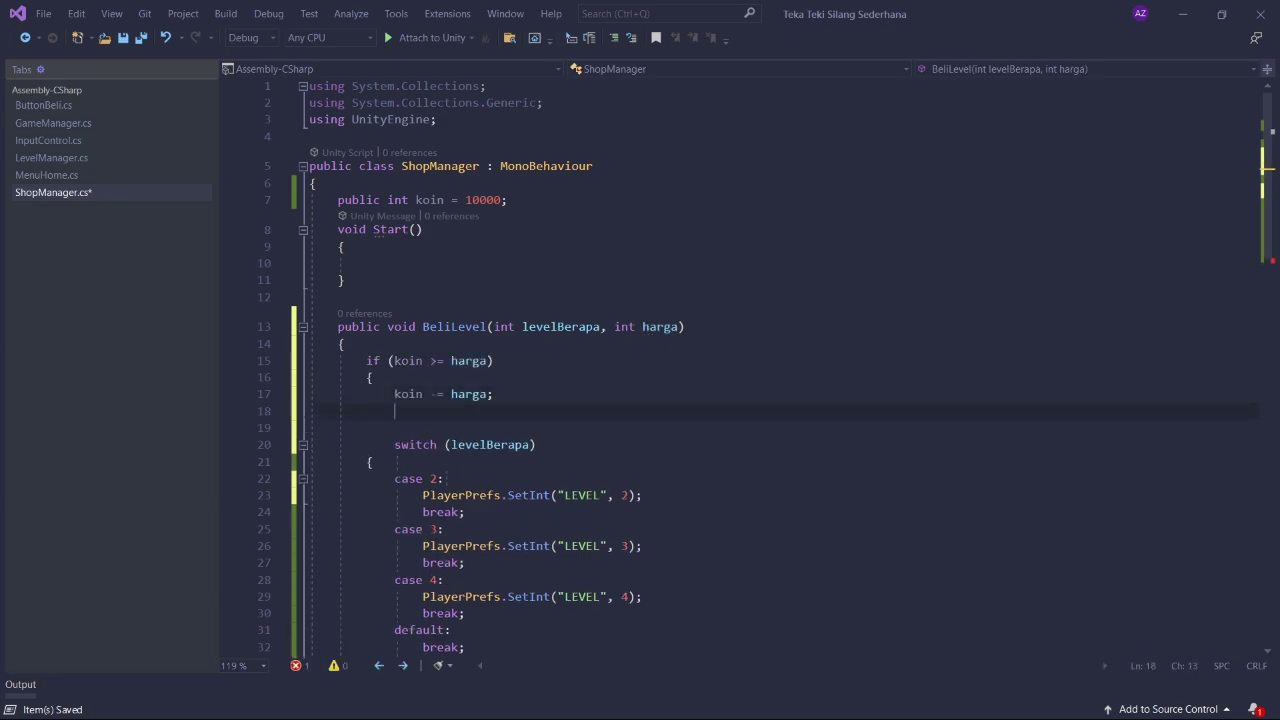
text(})
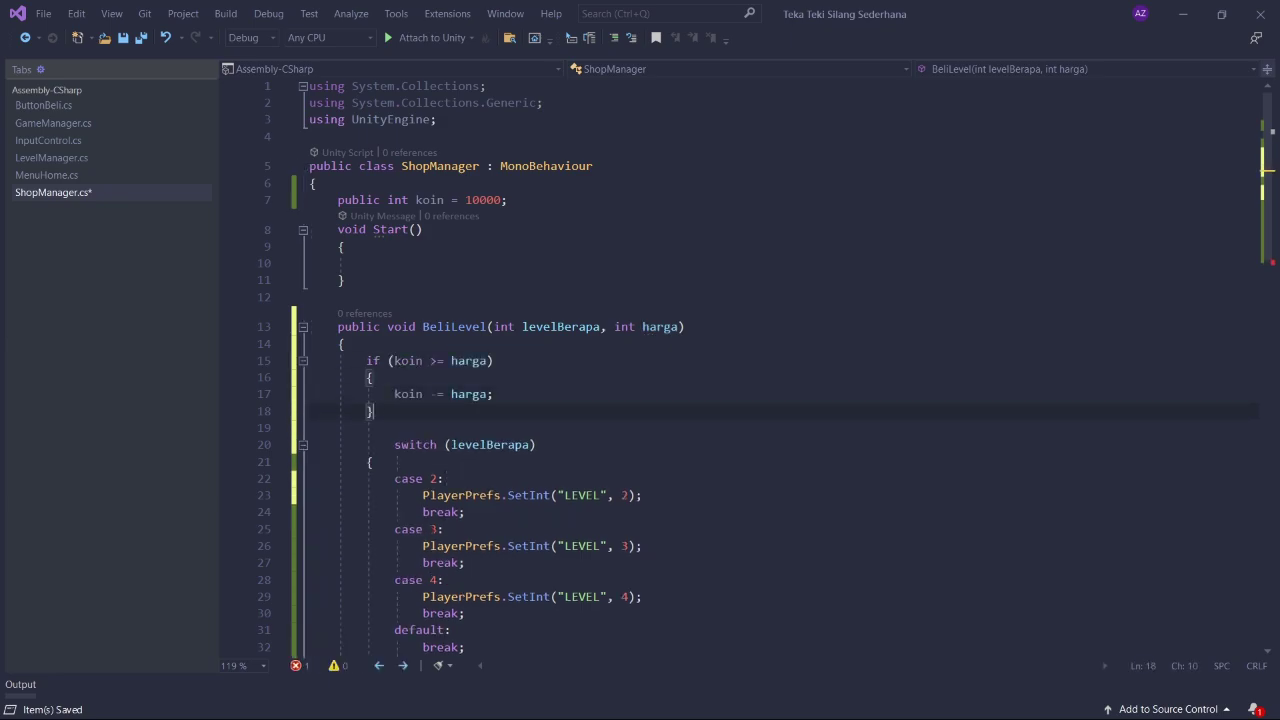
scroll(740, 360, down, 2)
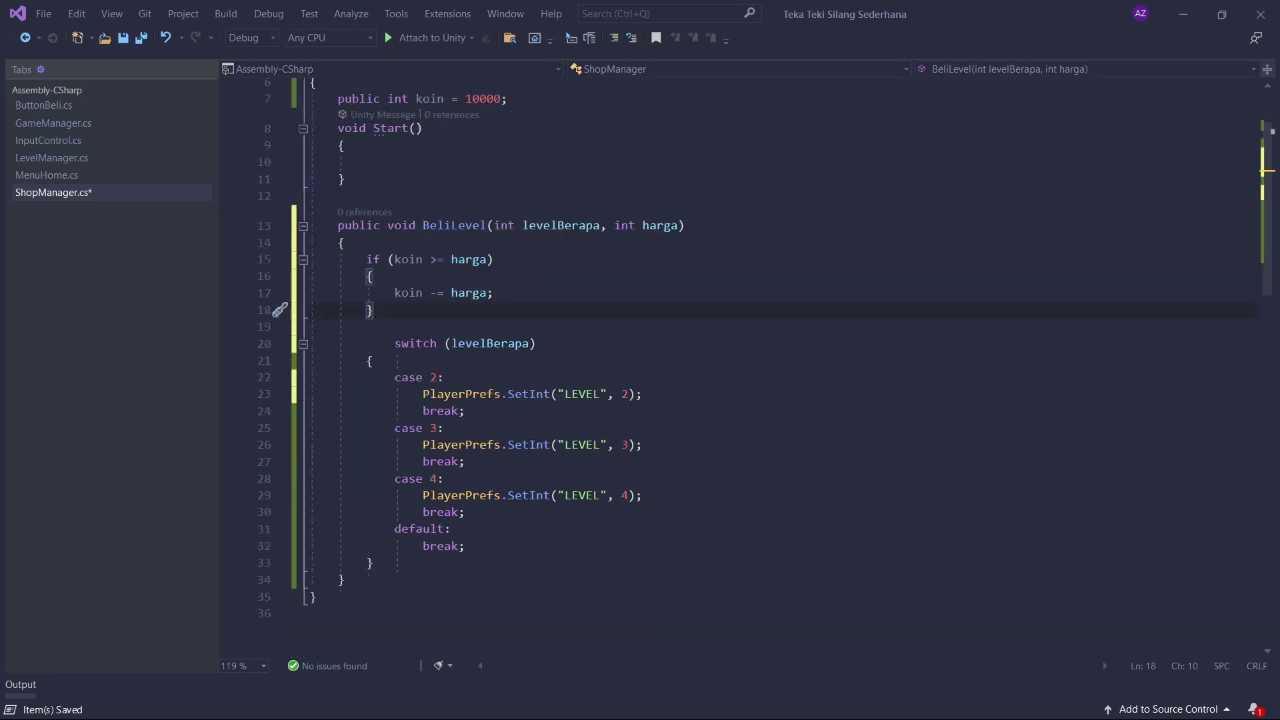
- Add an else { return; } branch after the coin check
click(401, 294)
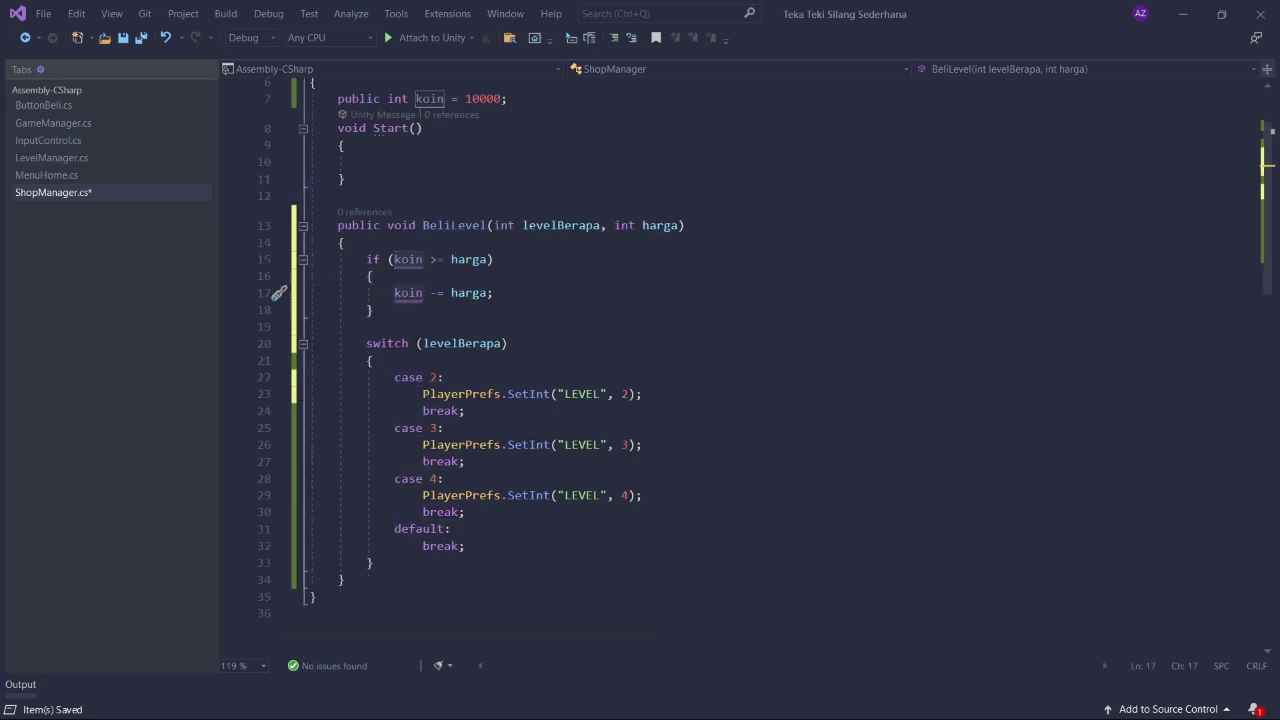
drag(416, 343, 374, 563)
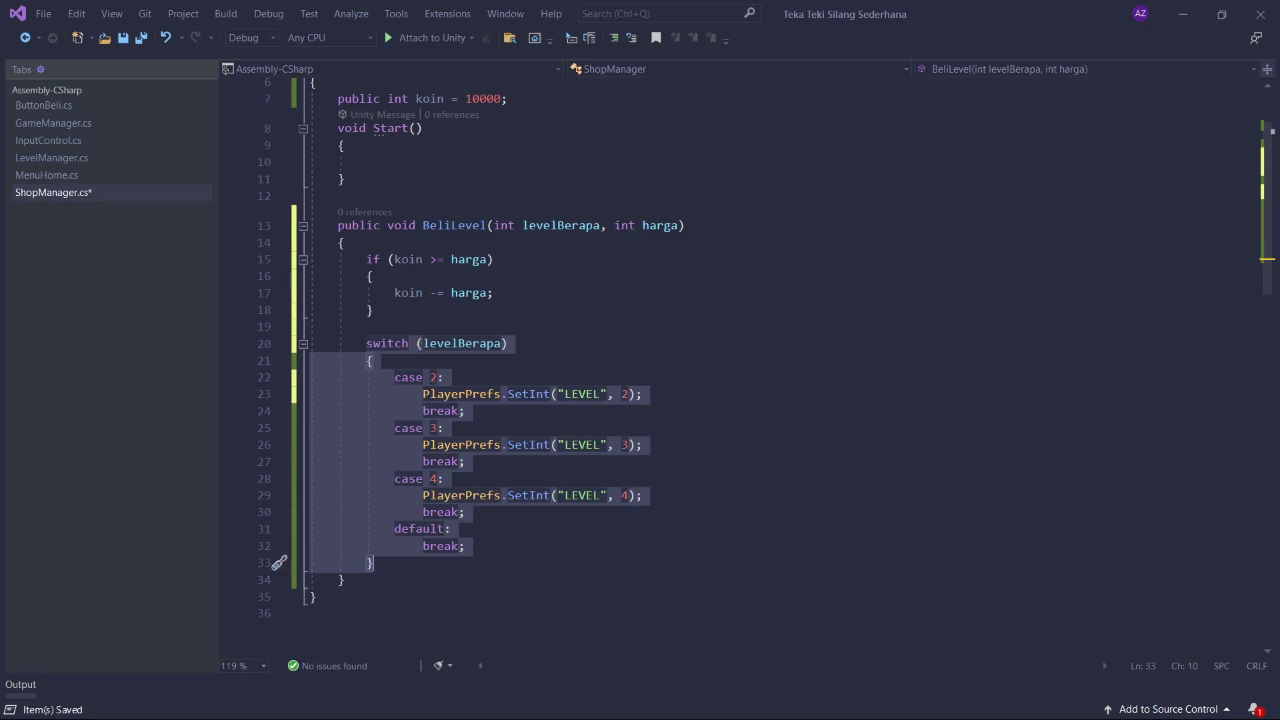
click(405, 259)
click(468, 259)
key(Down)
key(Down)
key(Down)
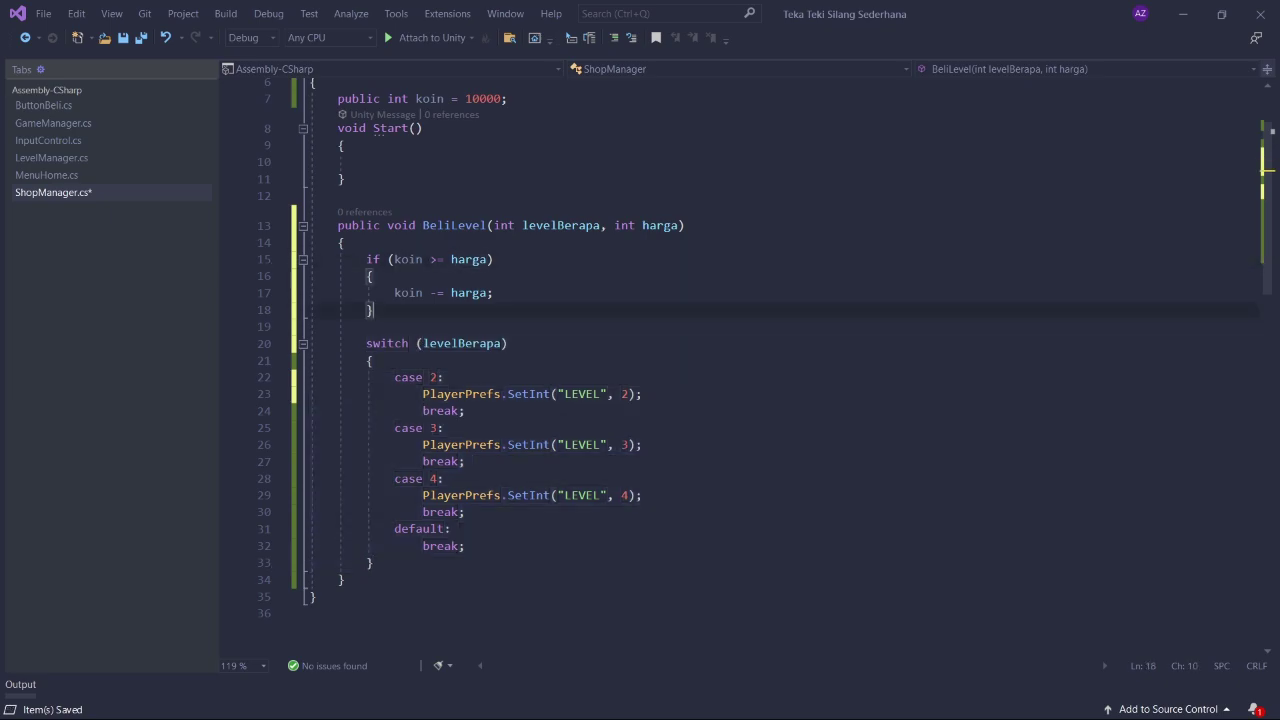
key(Return)
text(else {)
key(Return)
text(ret)
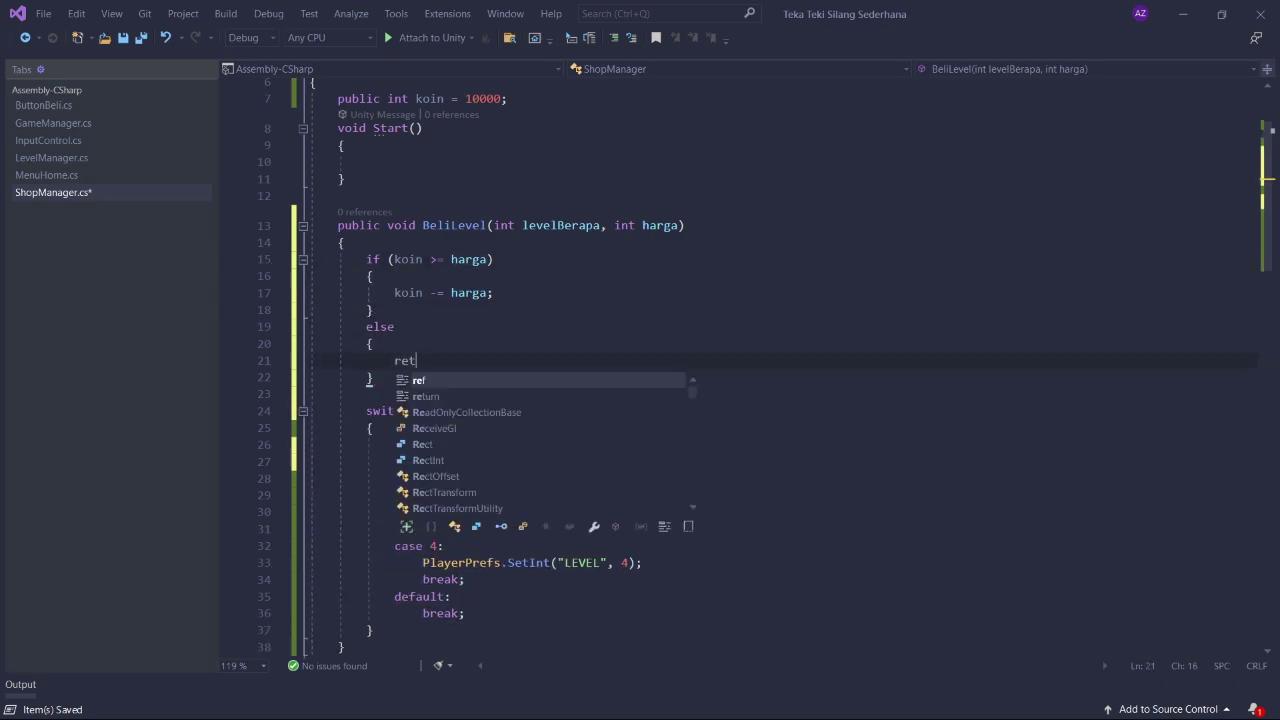
text(urn;)
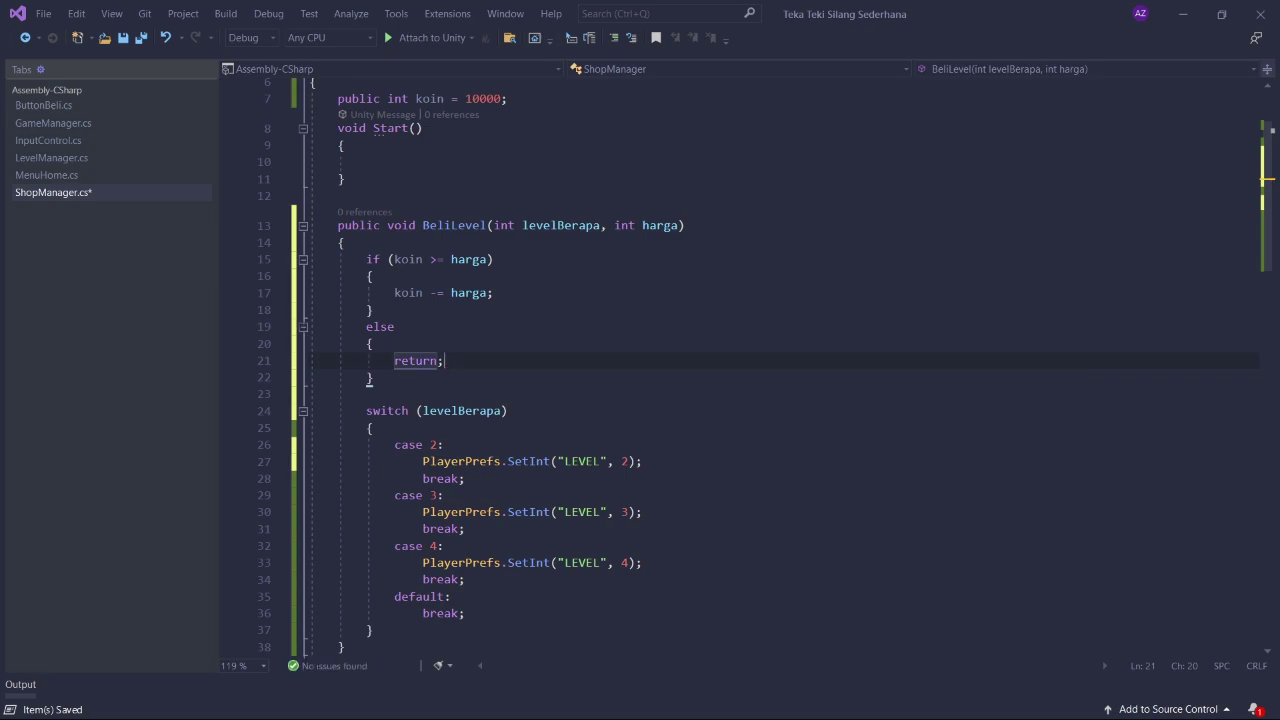
- Review the koin >= harga condition, the subtraction, the else branch and the switch block
drag(367, 259, 494, 259)
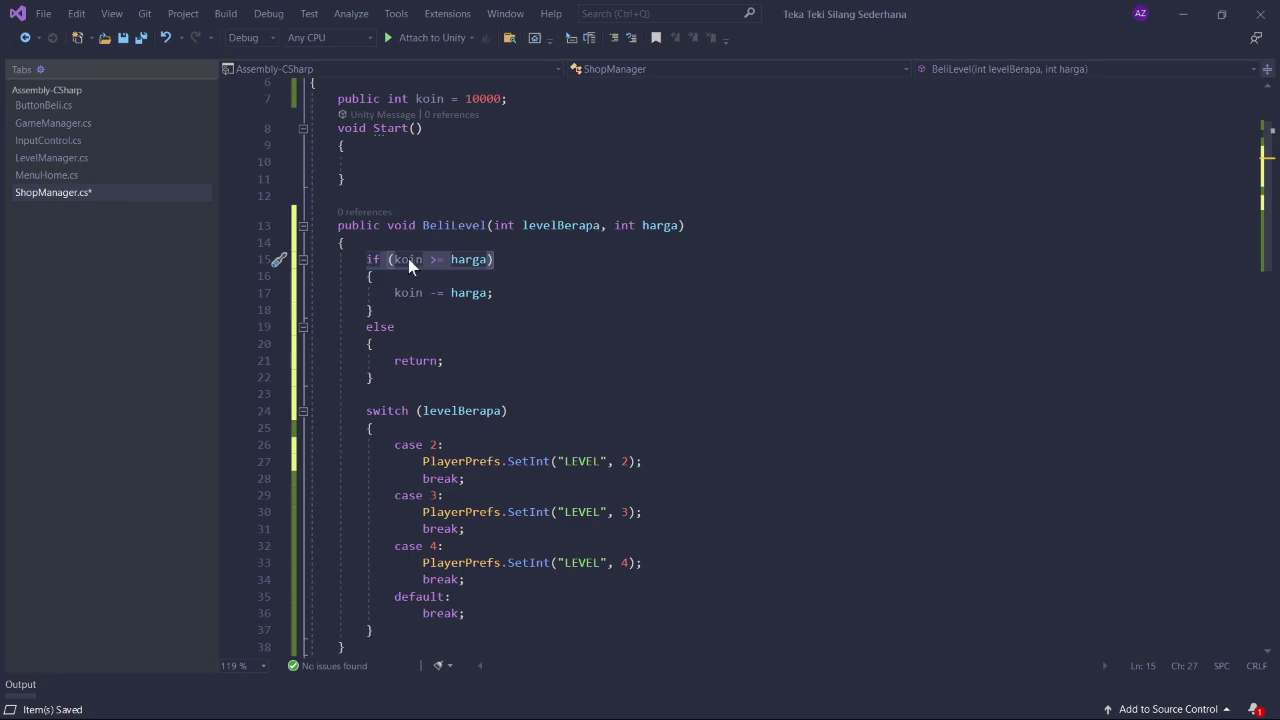
click(468, 259)
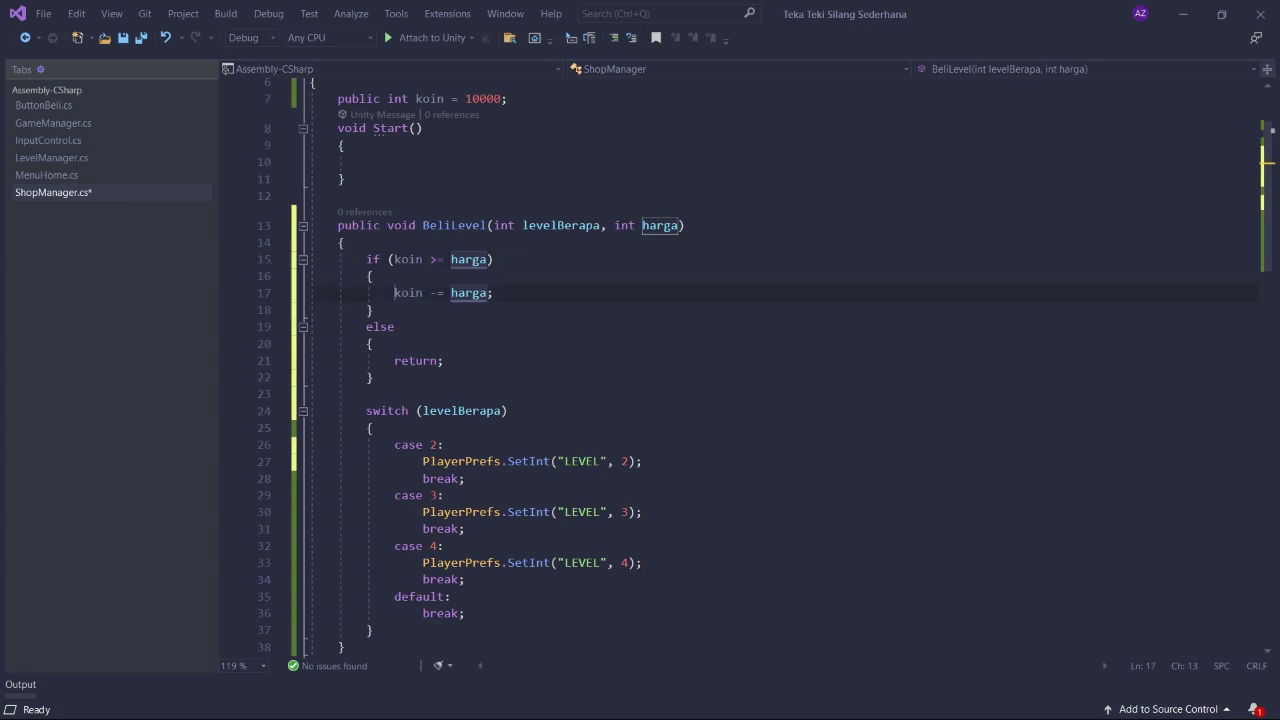
drag(494, 293, 394, 293)
double_click(410, 258)
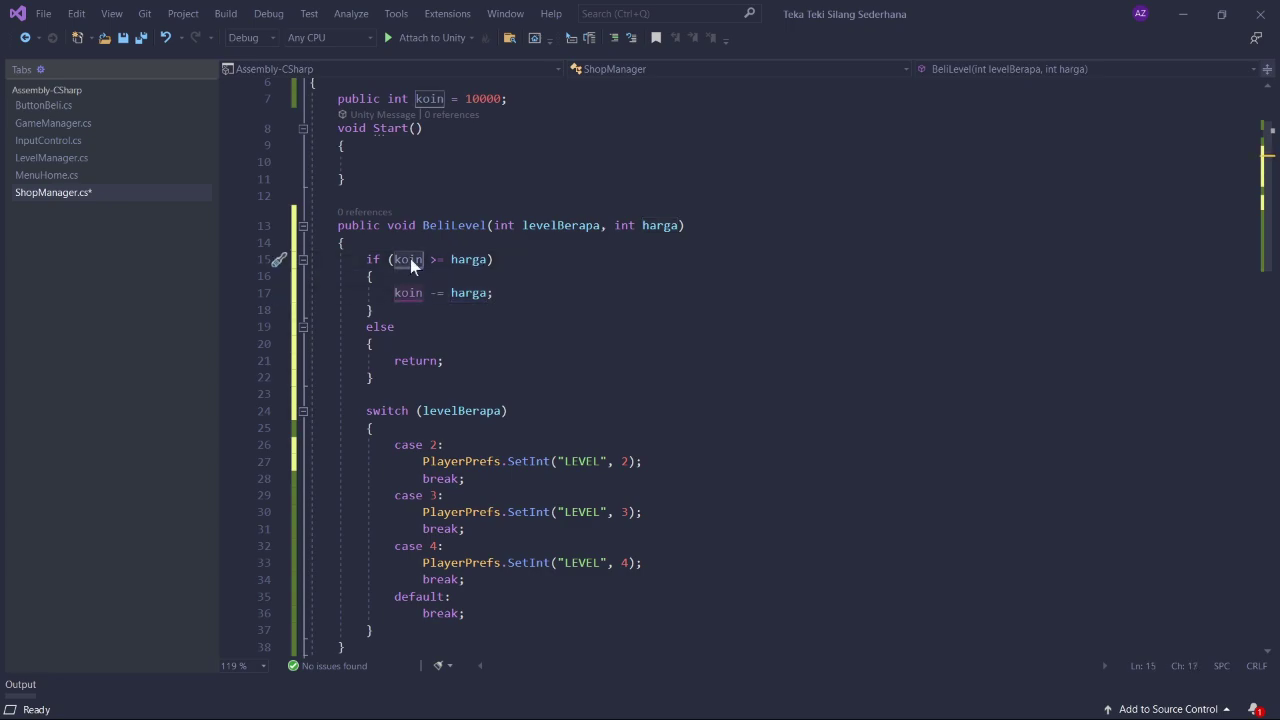
click(387, 327)
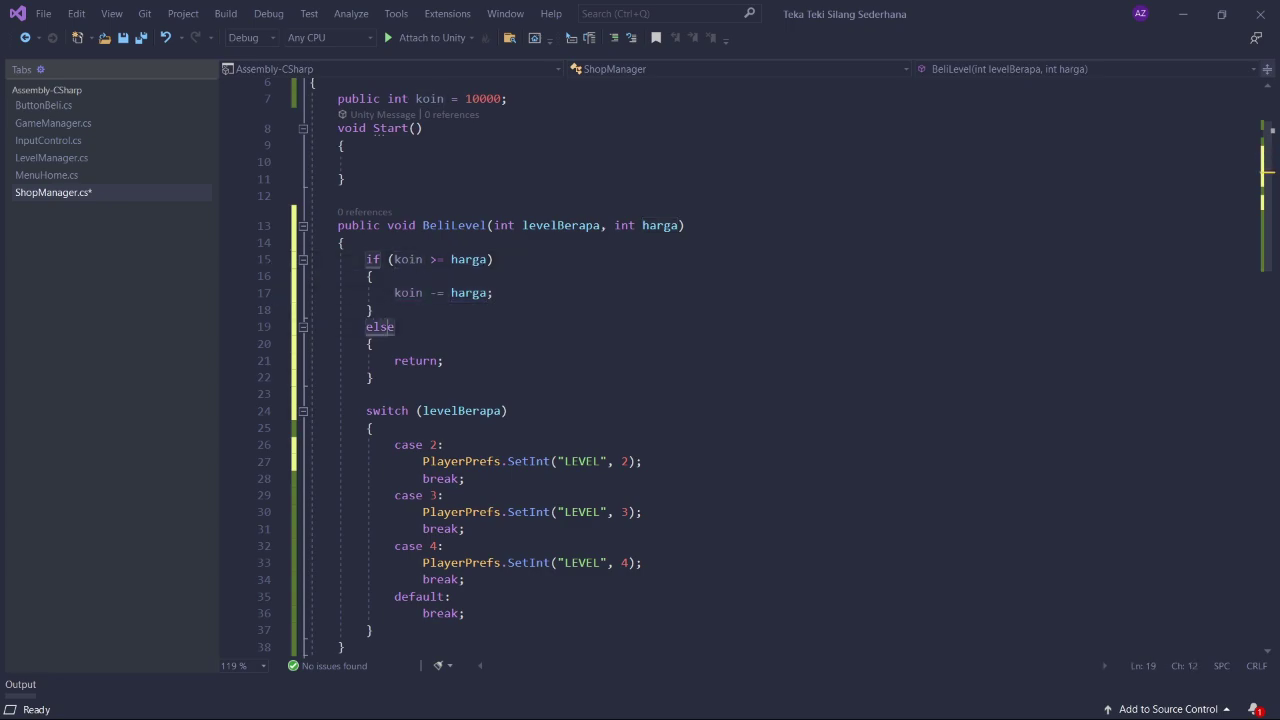
click(444, 361)
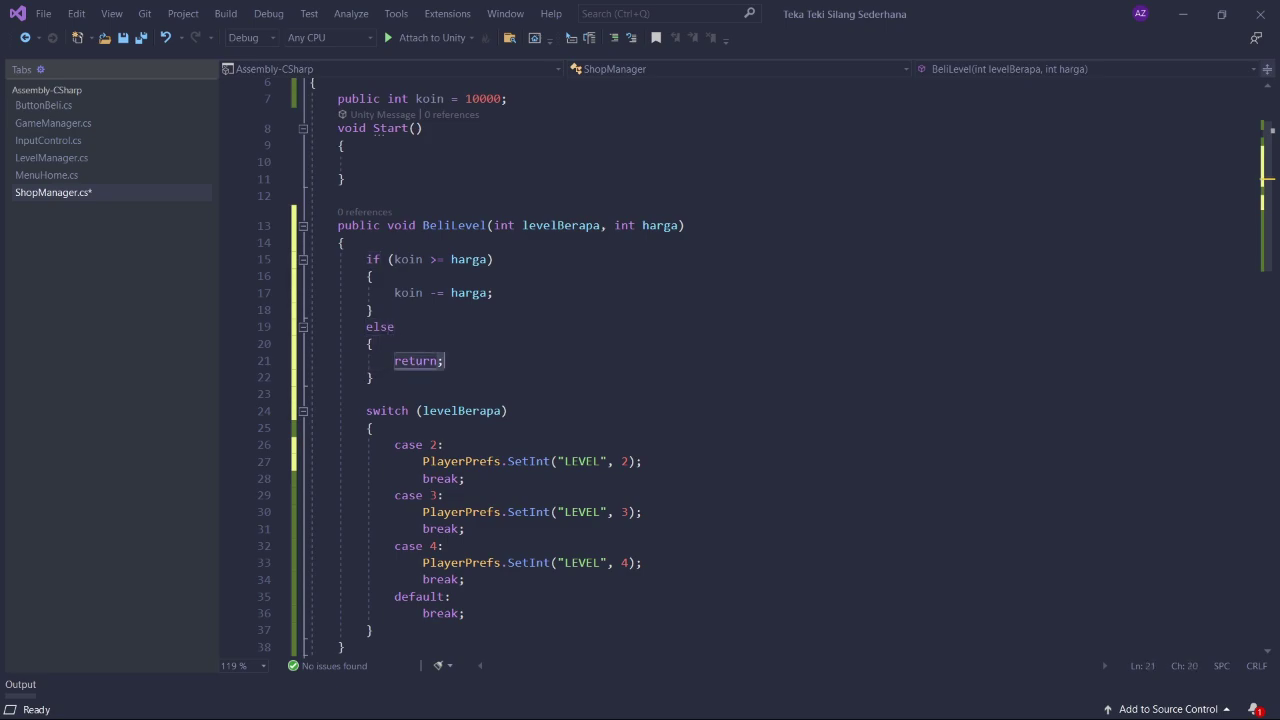
scroll(640, 360, down, 2)
drag(310, 293, 466, 512)
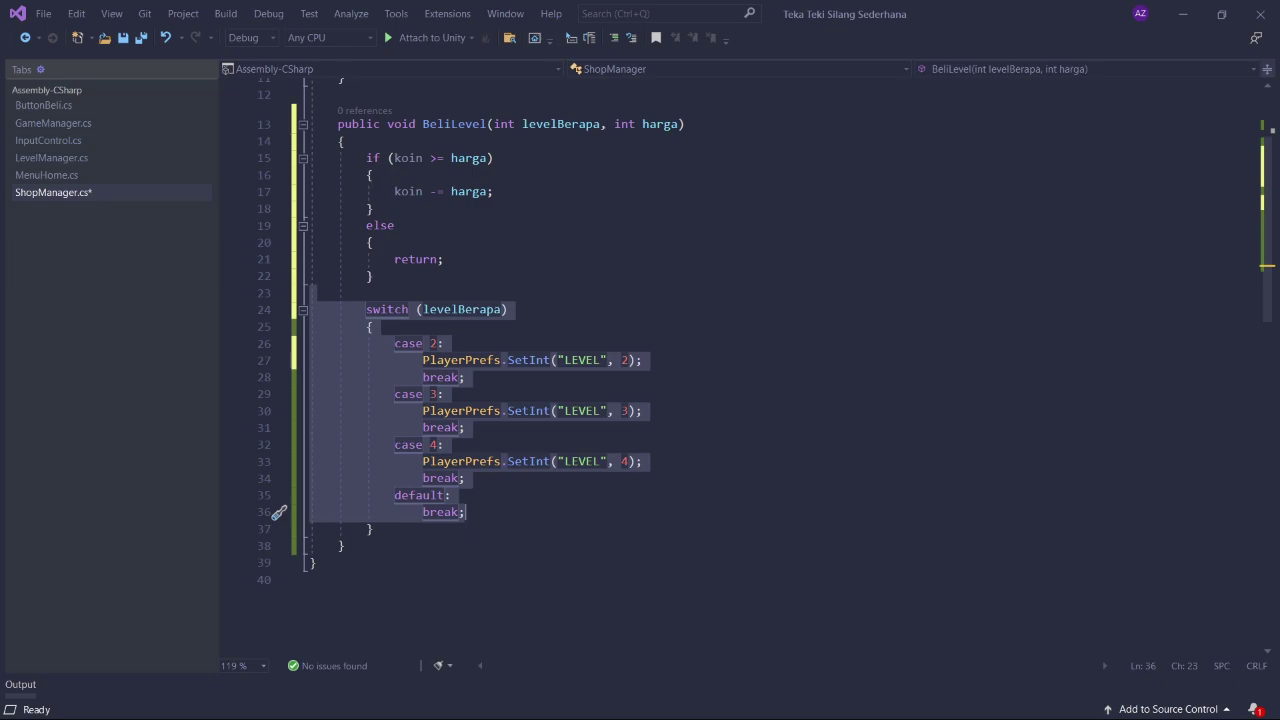
scroll(640, 360, up, 2)
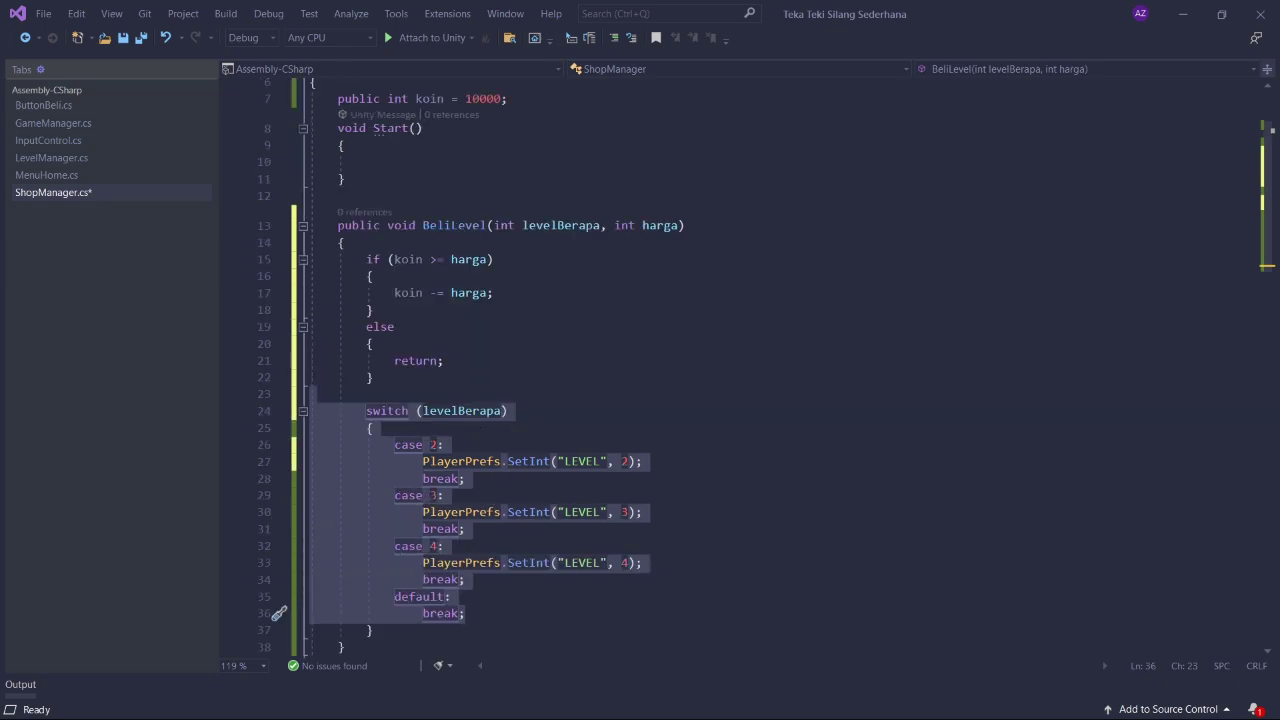
click(410, 260)
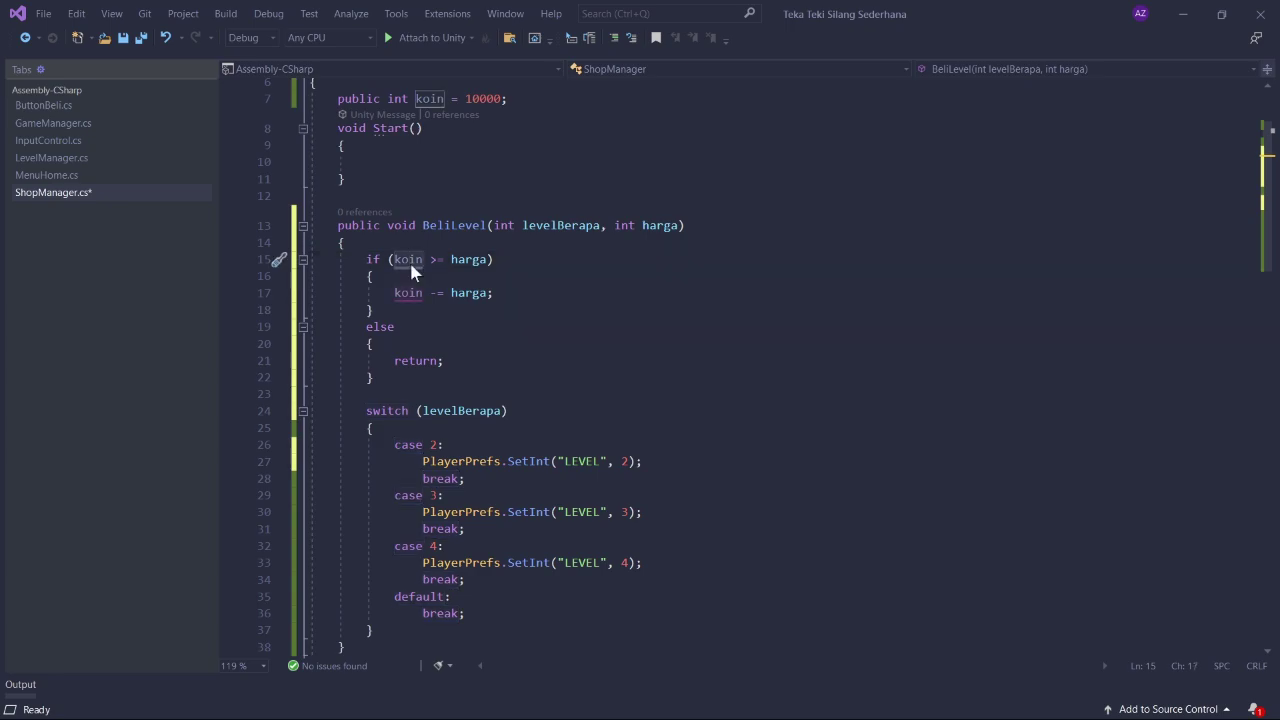
- Save ShopManager.cs with Ctrl+S and minimize Visual Studio to return to Unity
key(Down)
key(Down)
key(Down)
key(End)
key(ctrl+s)
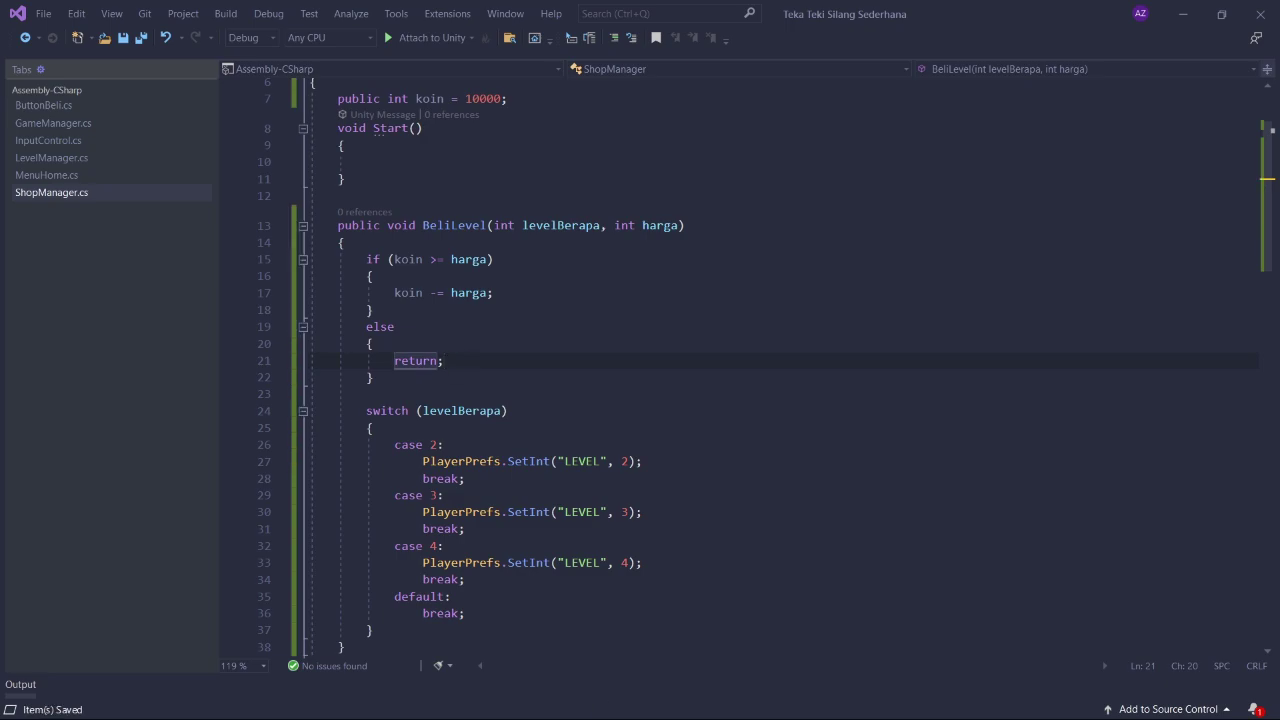
scroll(740, 360, up, 2)
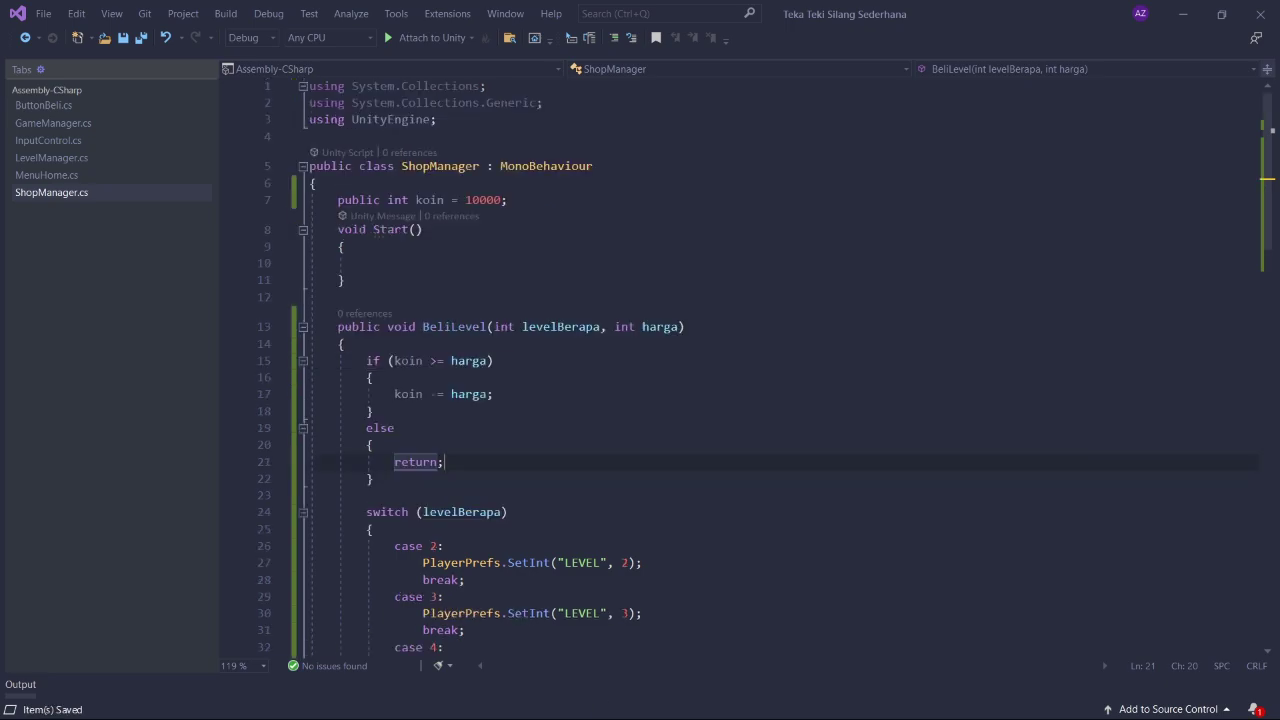
click(316, 183)
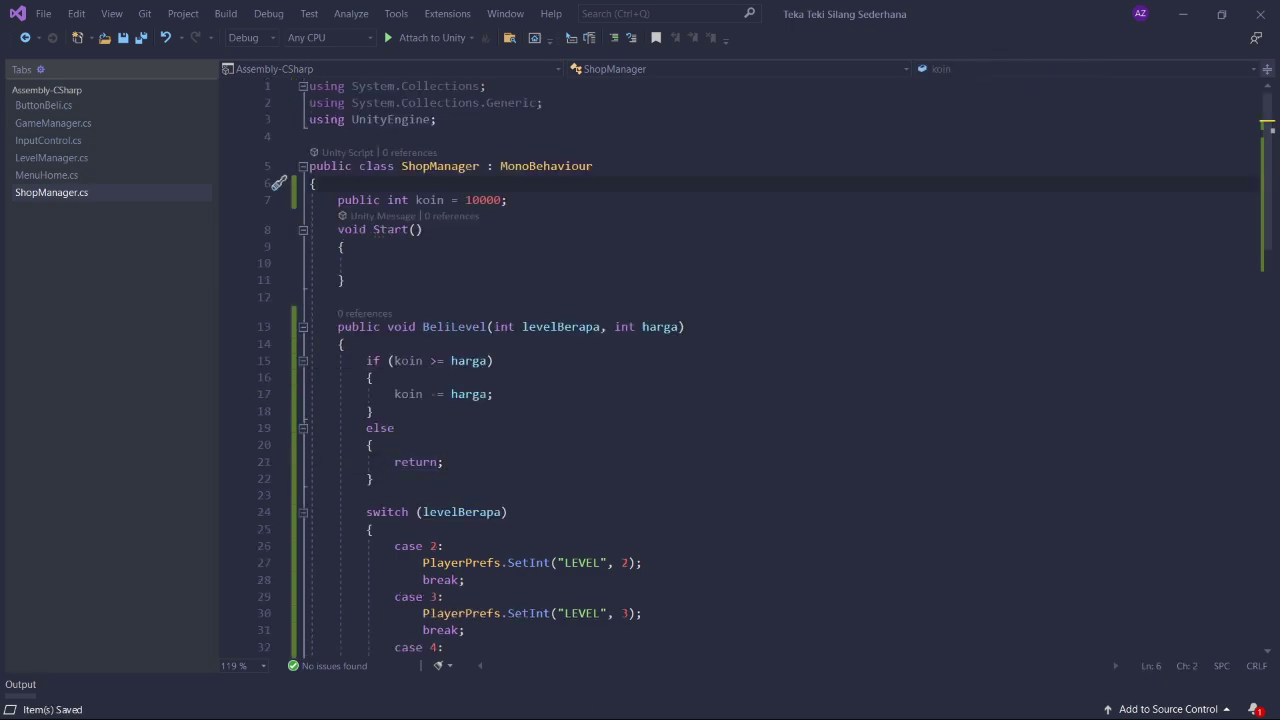
scroll(740, 360, down, 2)
scroll(740, 360, down, 2)
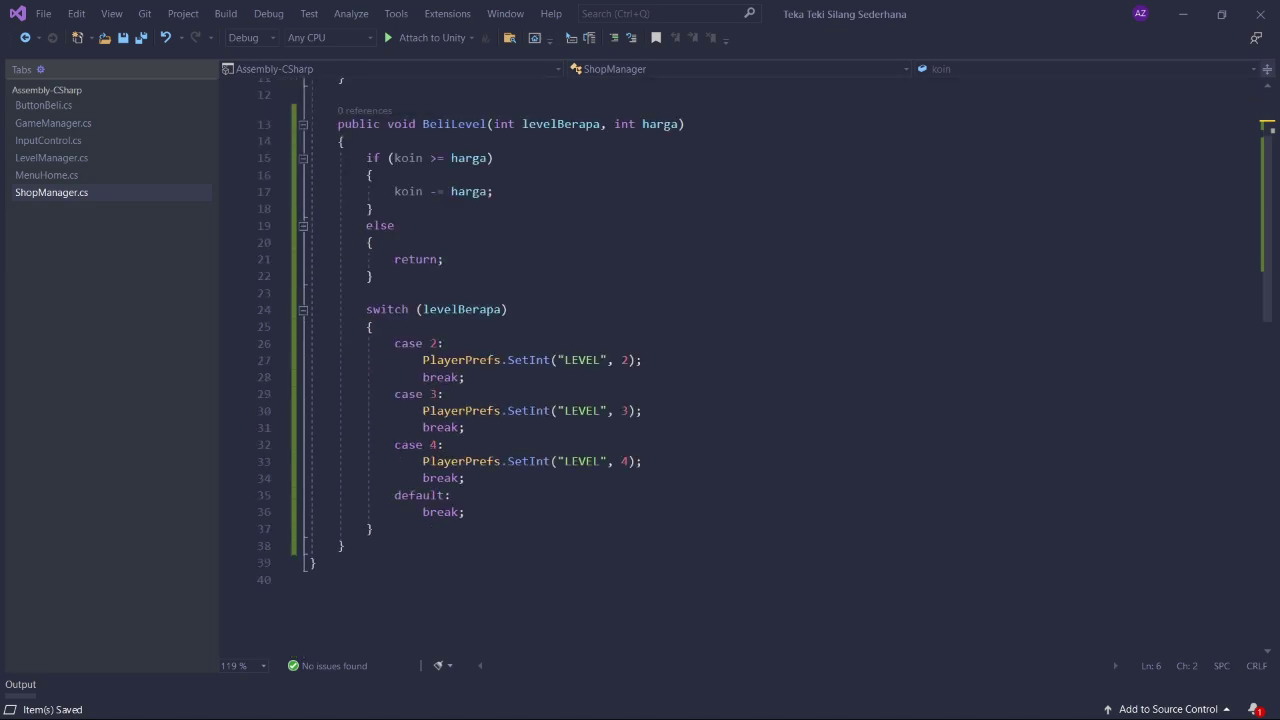
click(1183, 14)
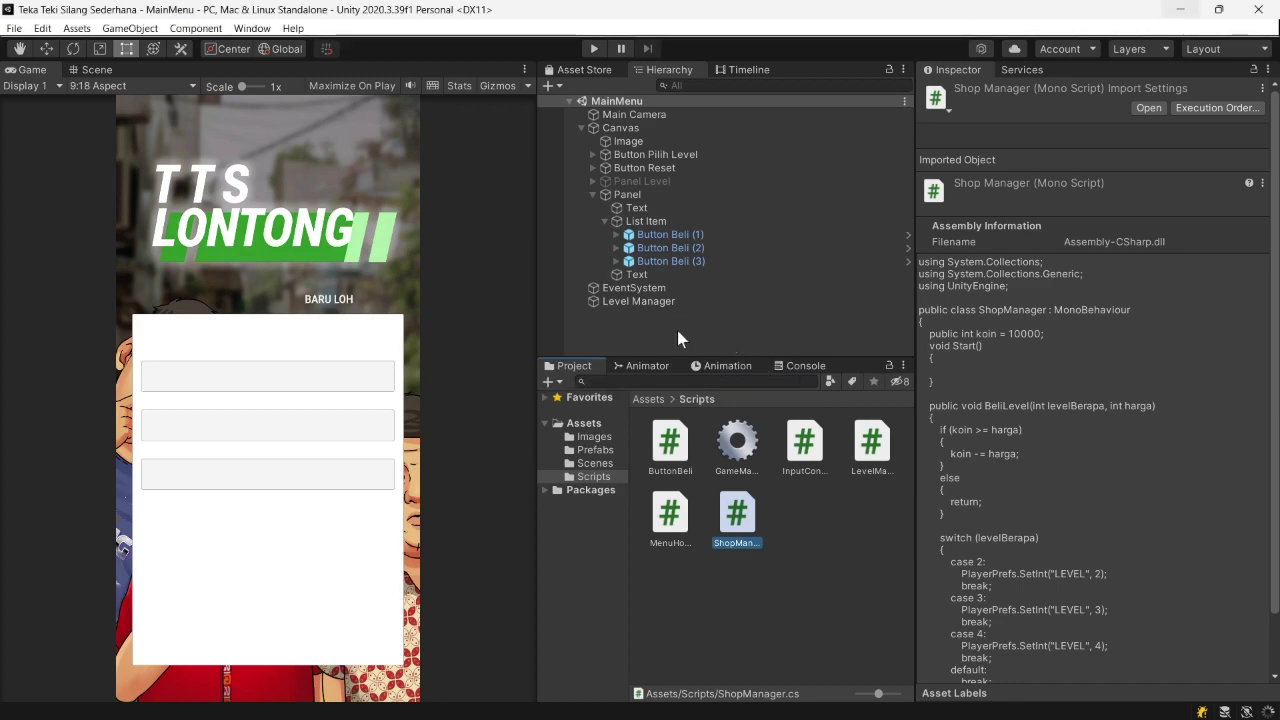
- Create an empty object named Shop Manager and attach the ShopManager script to it
right_click(677, 331)
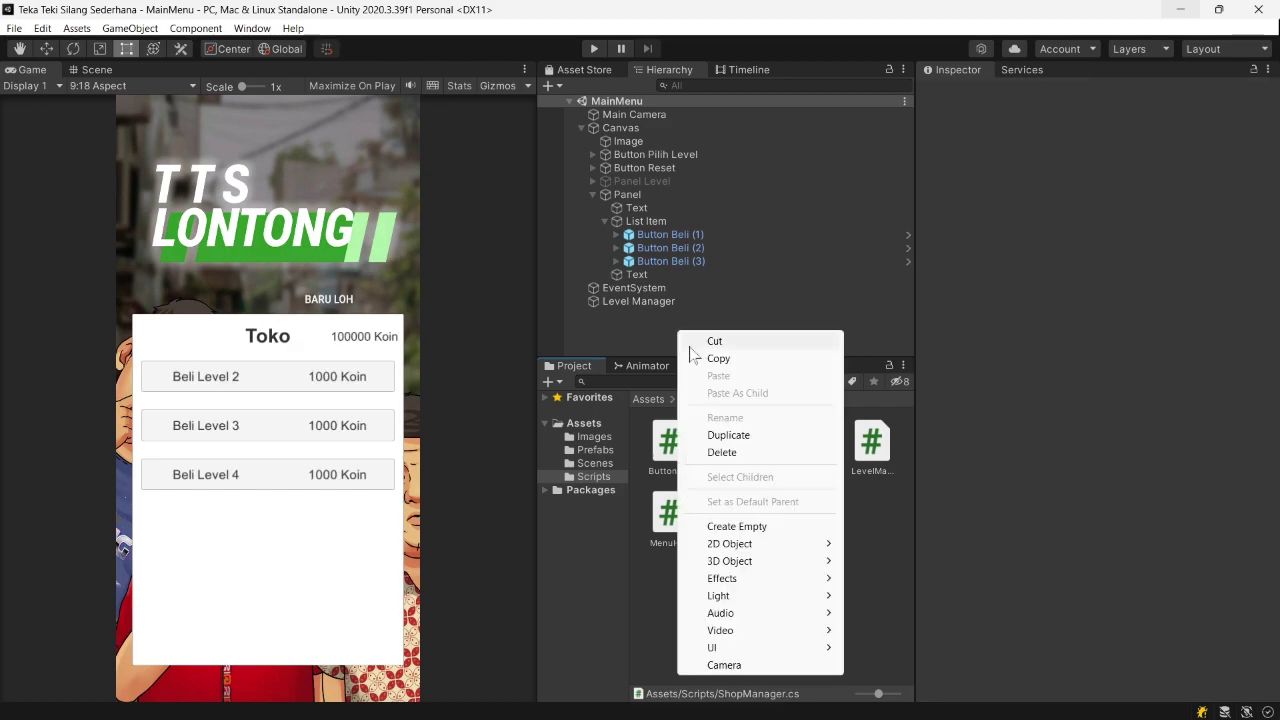
click(735, 526)
text(Sho)
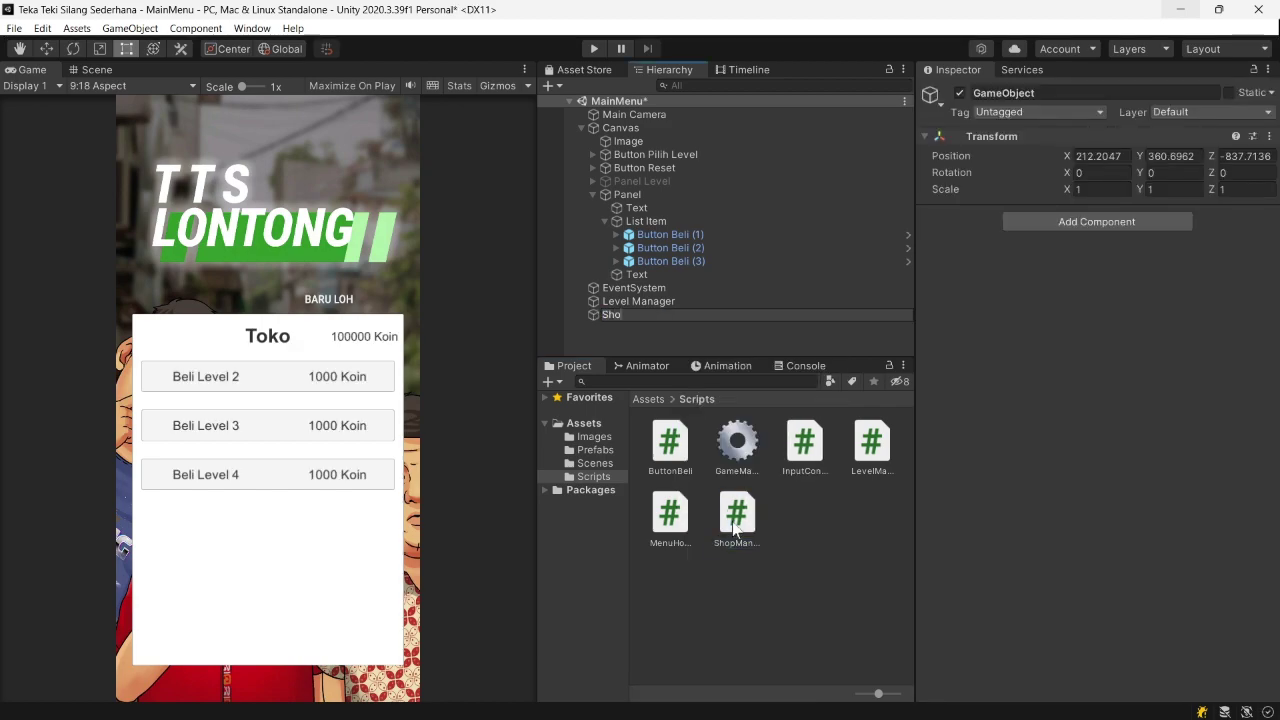
text(p Manager)
key(Return)
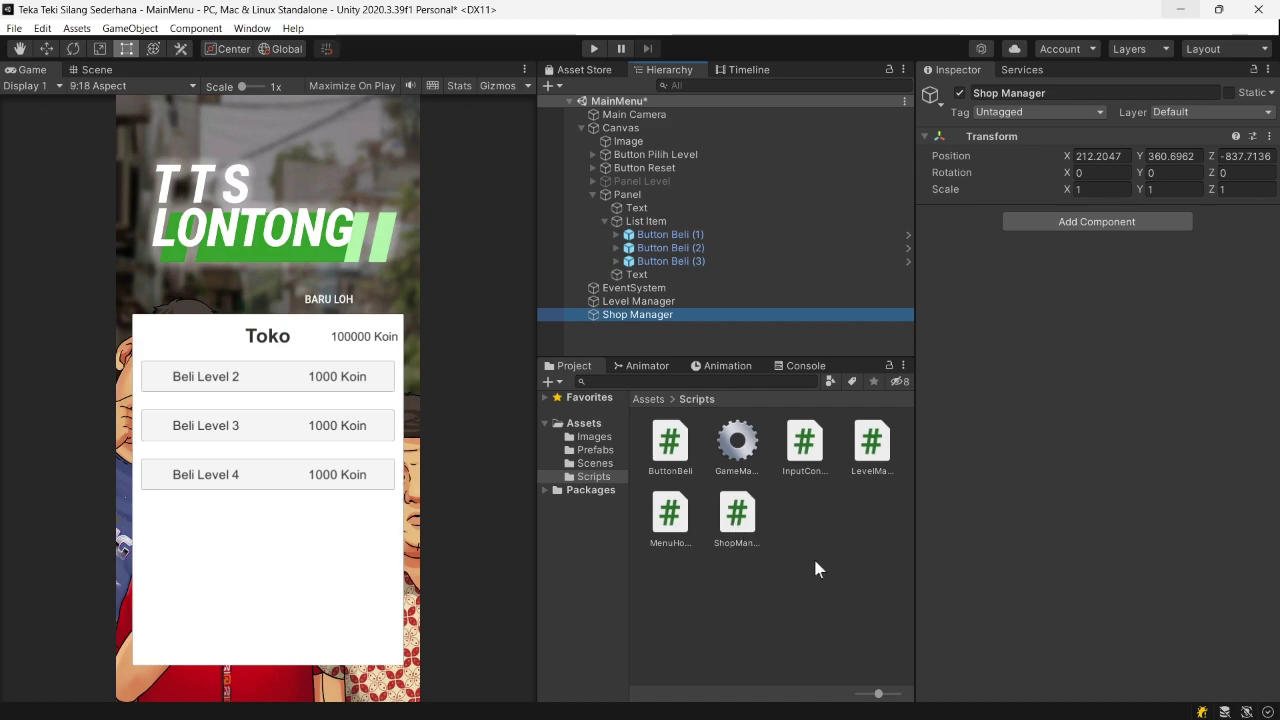
mouse_move(740, 515)
mouse_down()
mouse_move(766, 527)
mouse_move(1105, 423)
mouse_up()
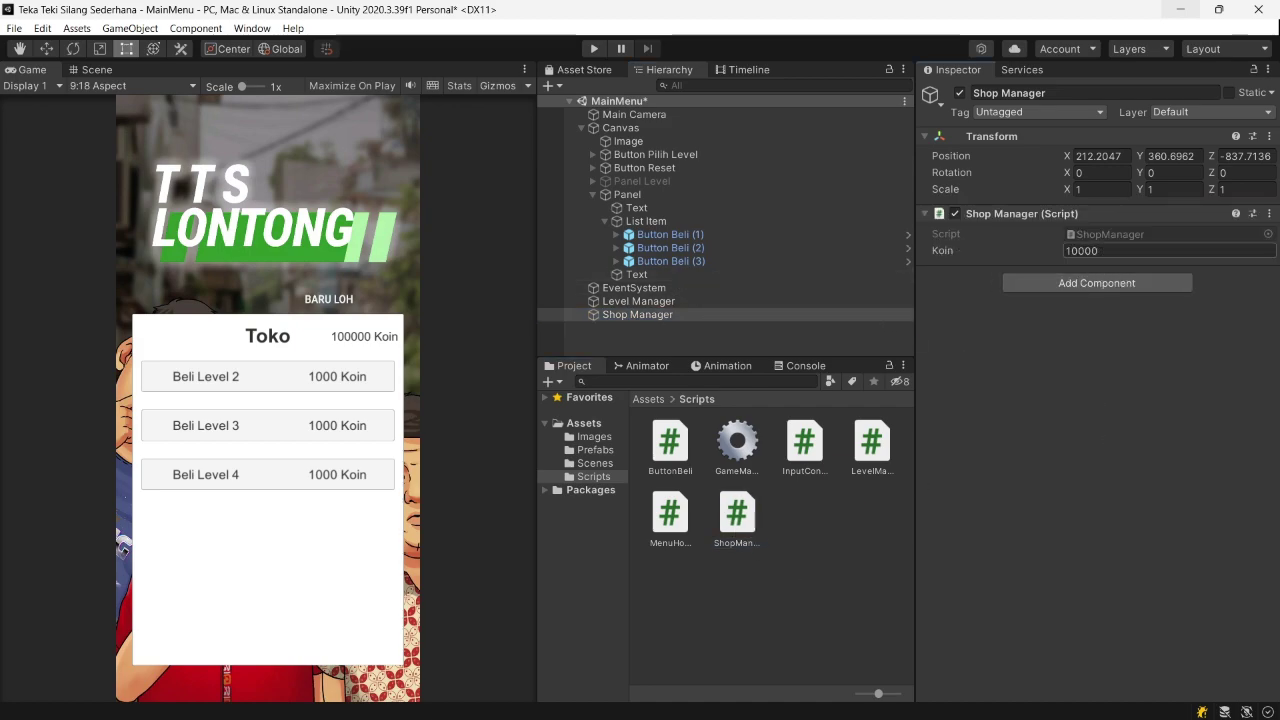
- Add an On Click entry to all three Beli buttons targeting Shop Manager
click(649, 239)
shift+click(658, 258)
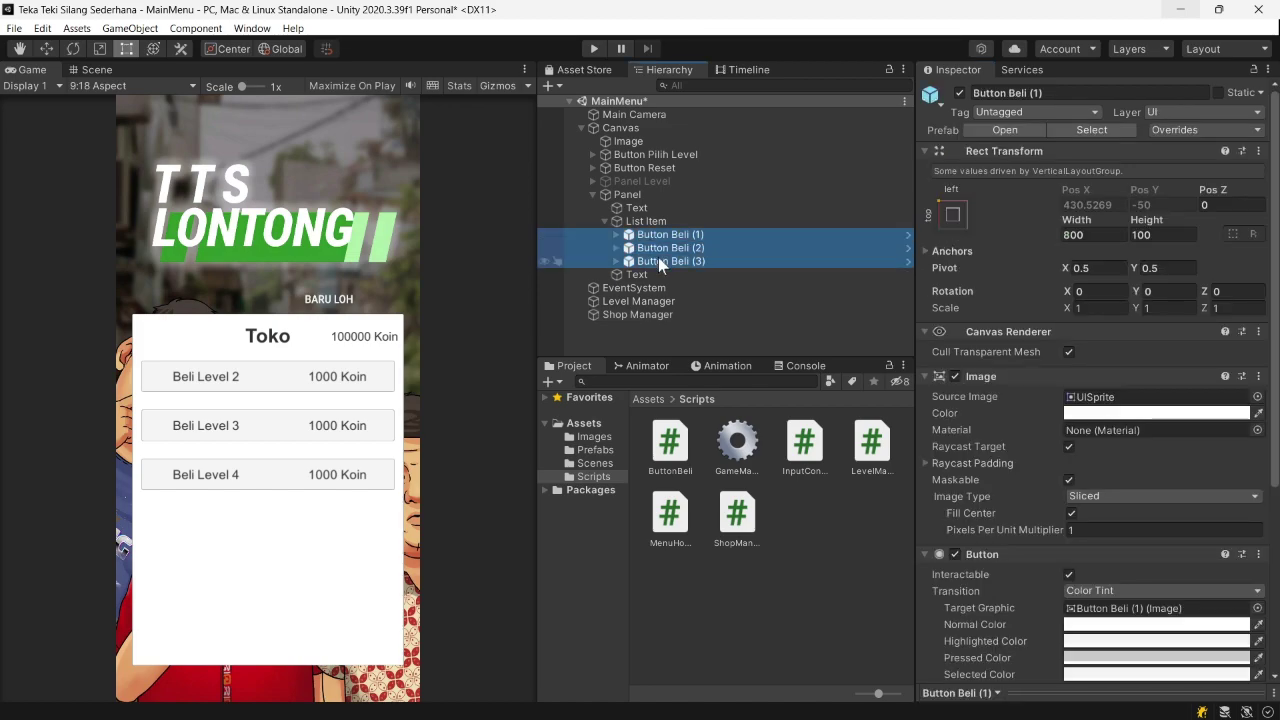
scroll(1100, 395, down, 5)
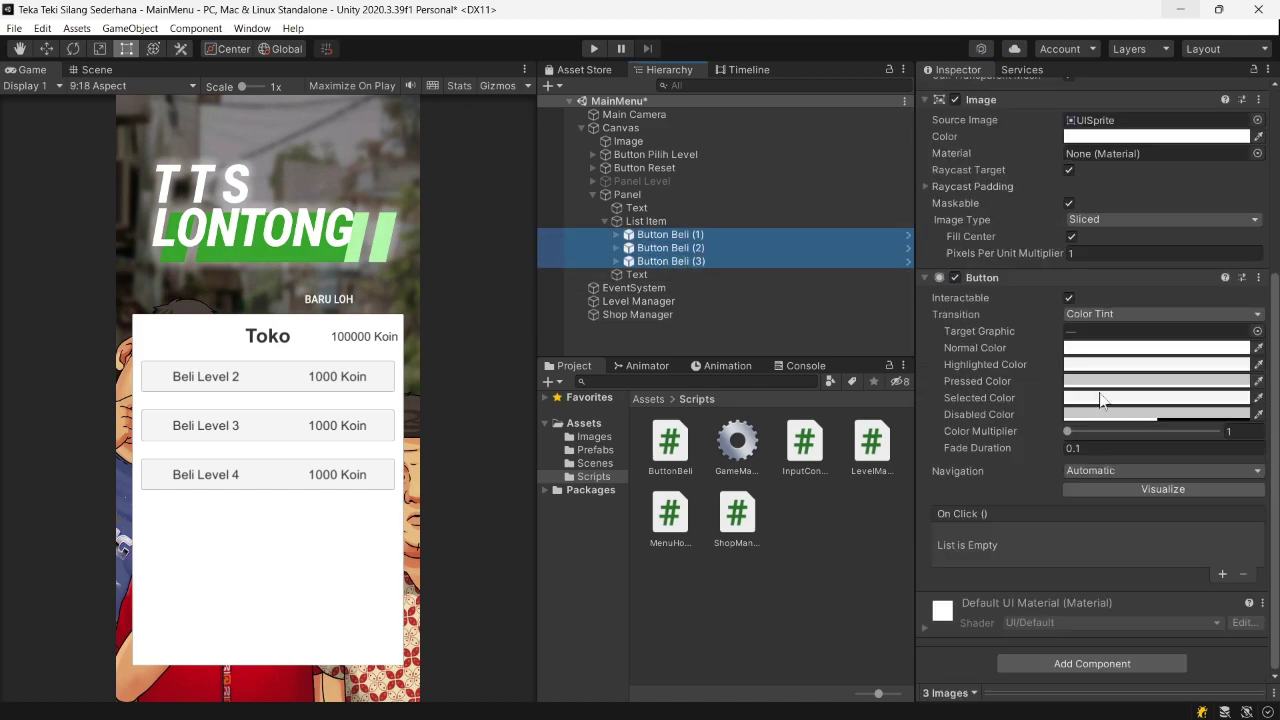
click(1221, 575)
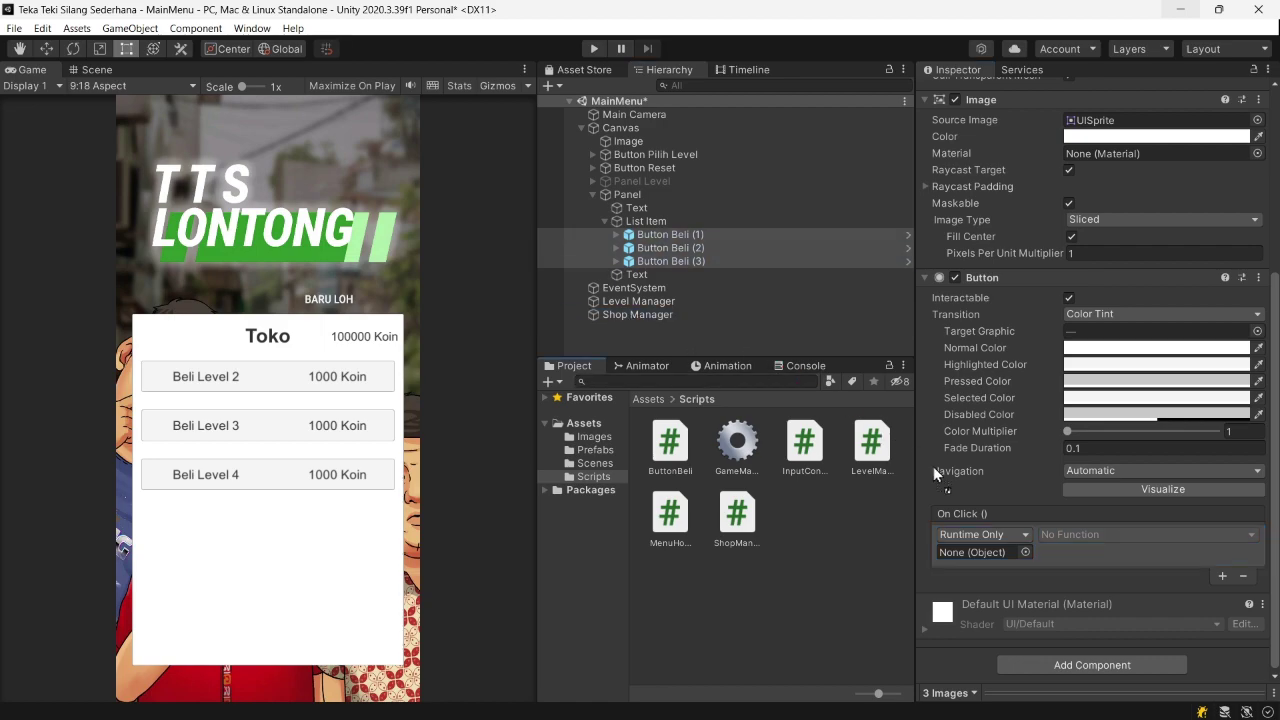
drag(937, 473, 975, 553)
click(1056, 535)
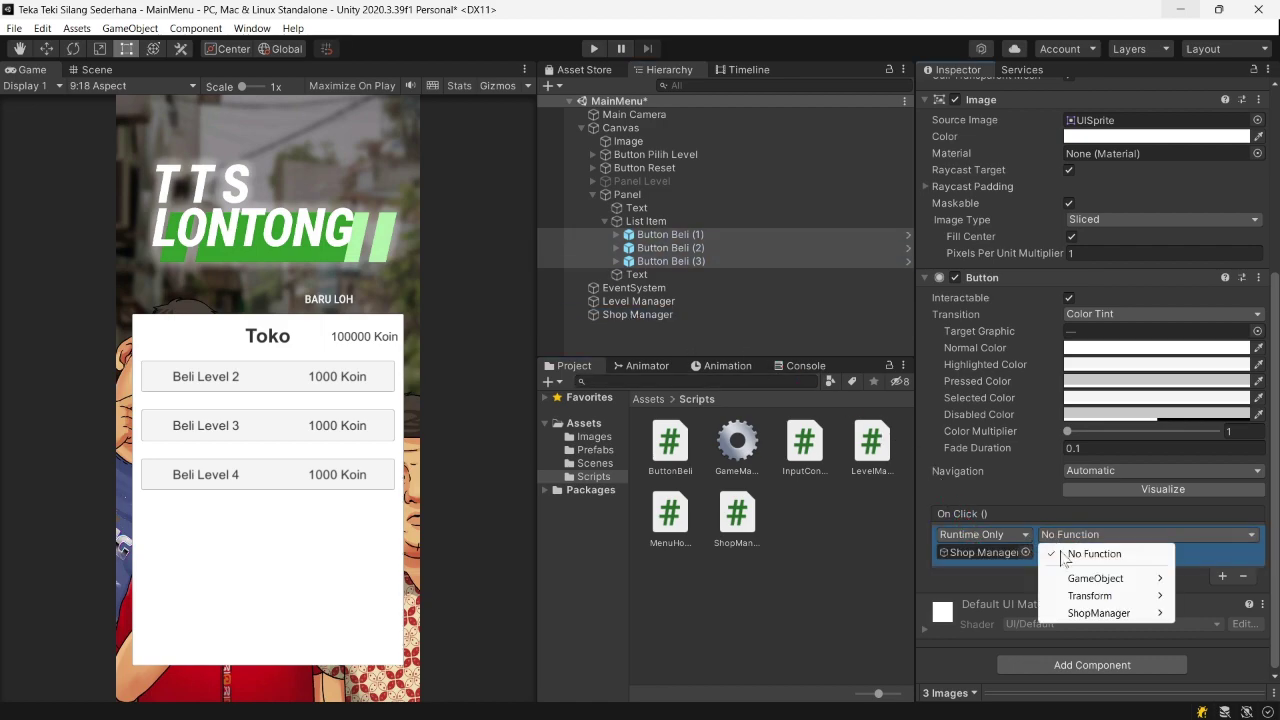
mouse_move(1084, 613)
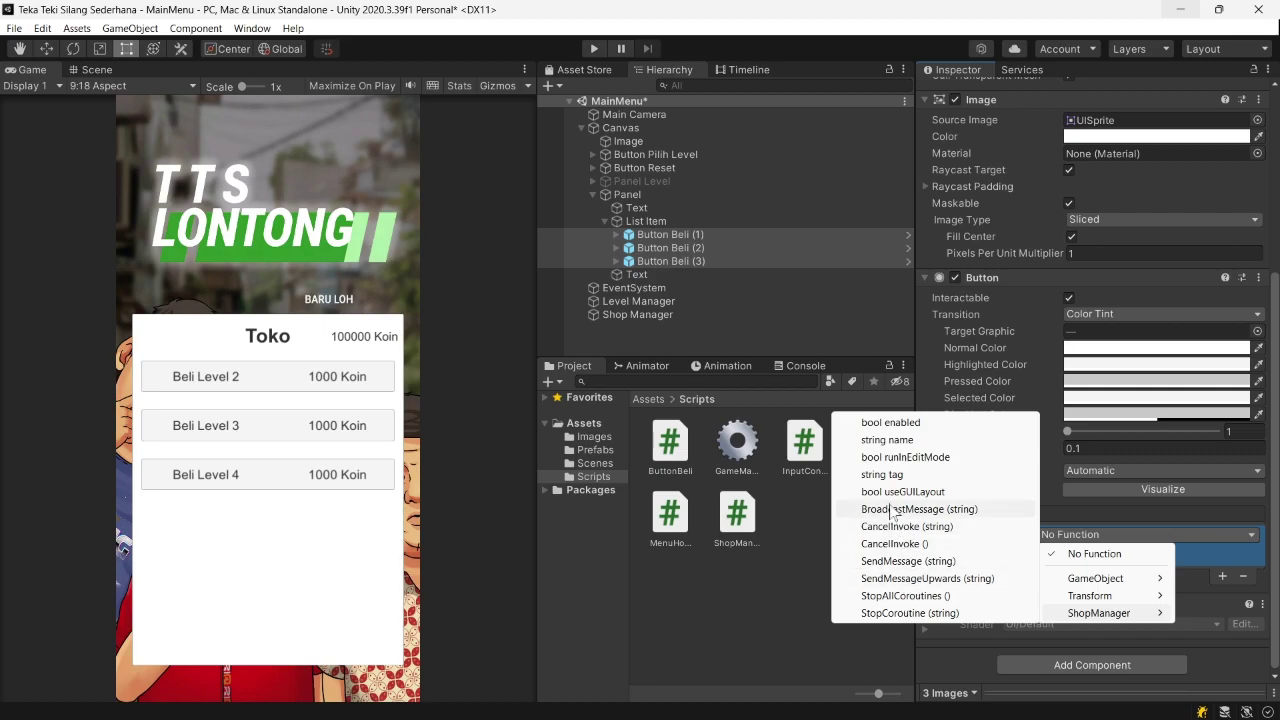
click(732, 700)
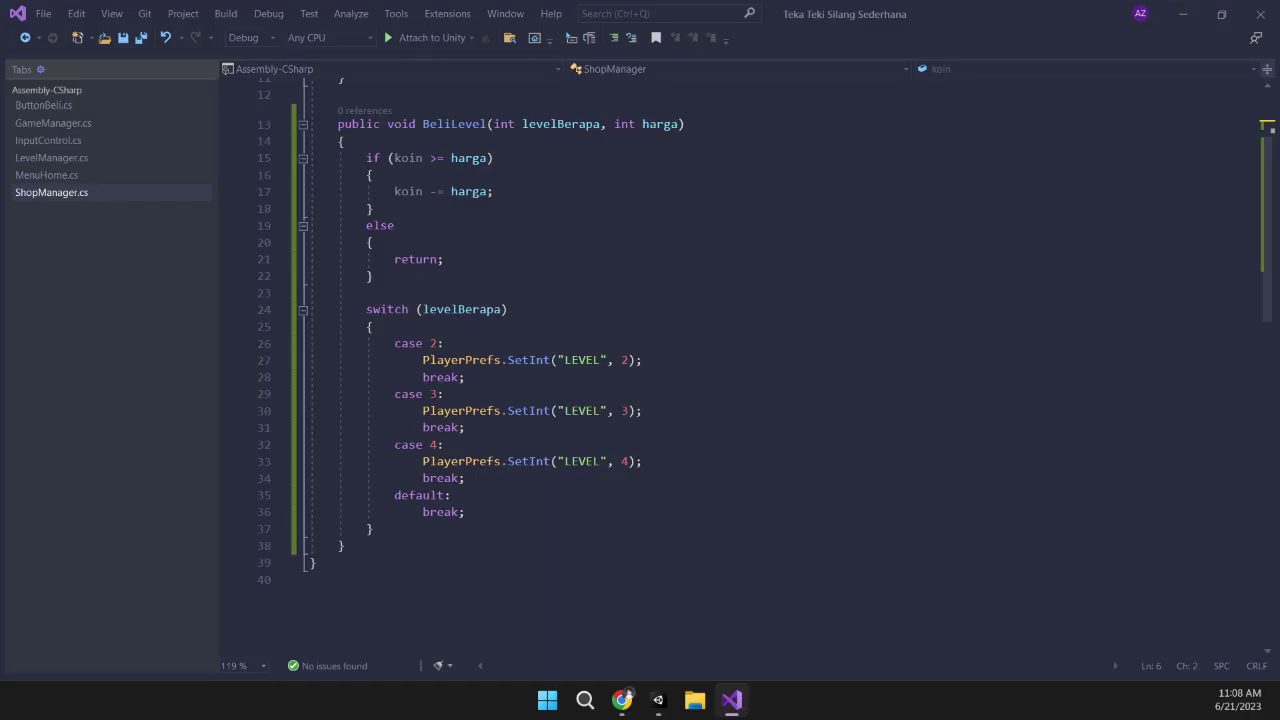
scroll(287, 260, up, 2)
click(344, 242)
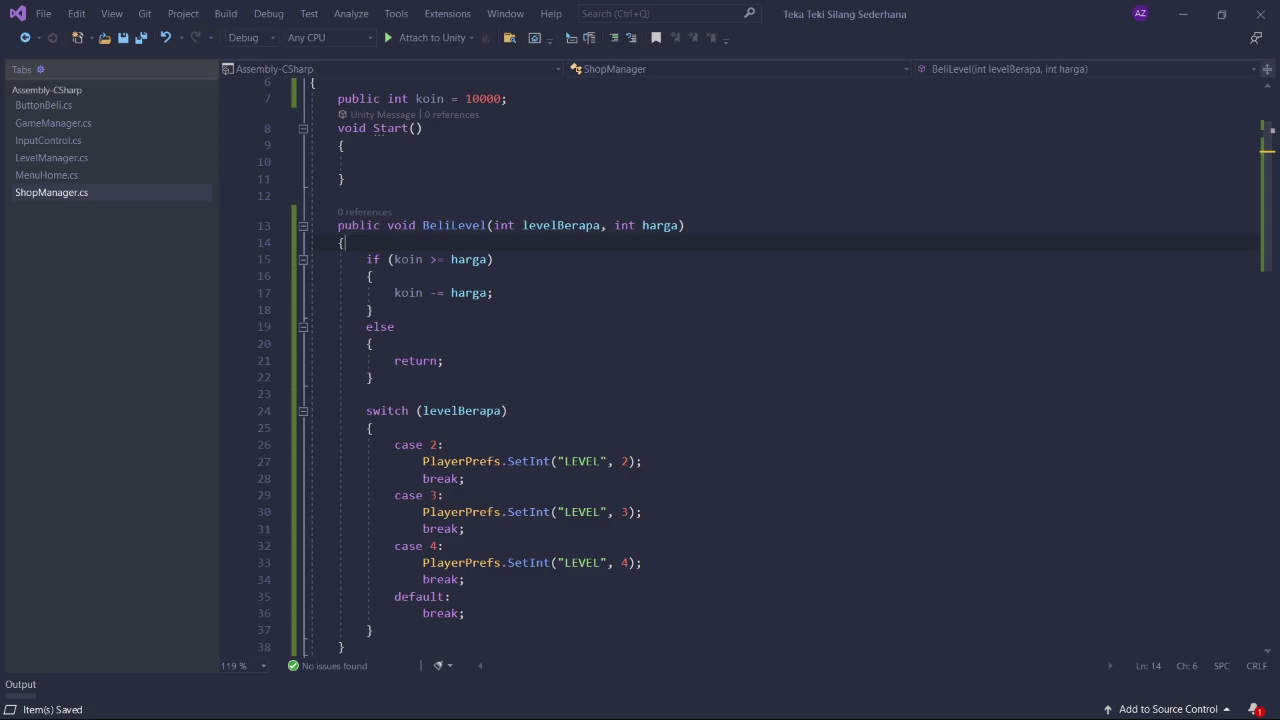
click(1183, 14)
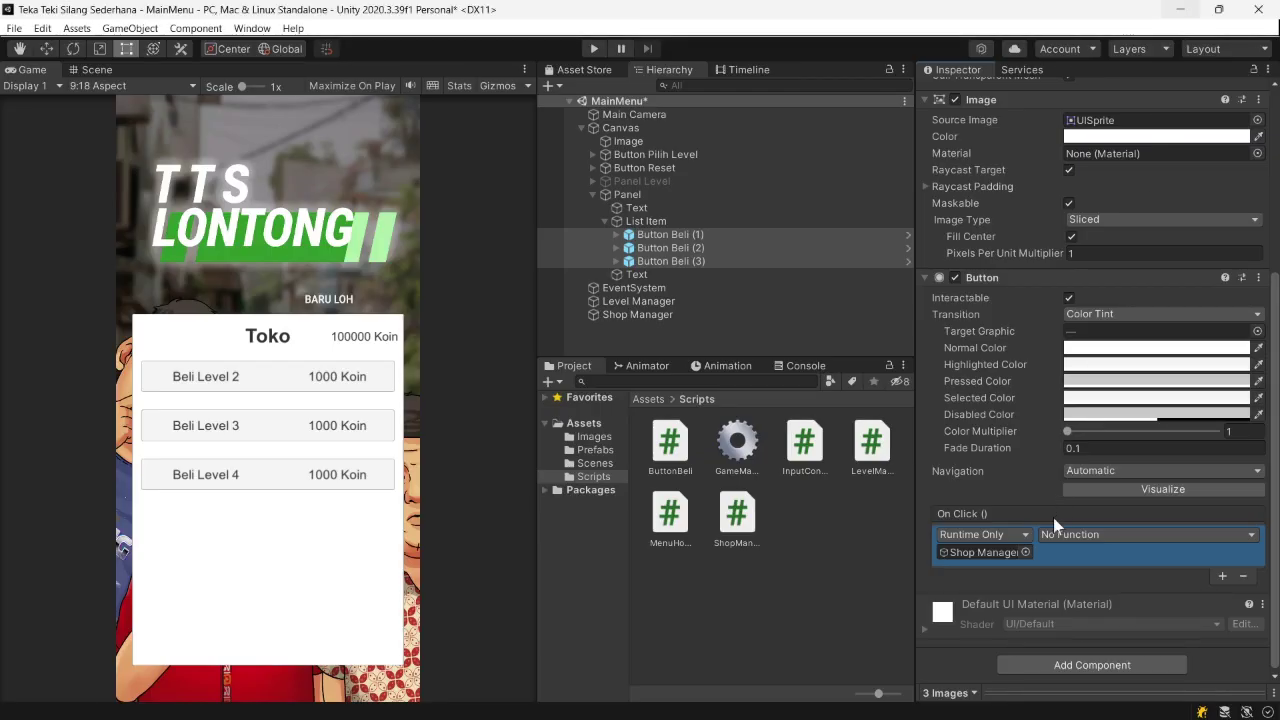
click(1076, 536)
mouse_move(1100, 580)
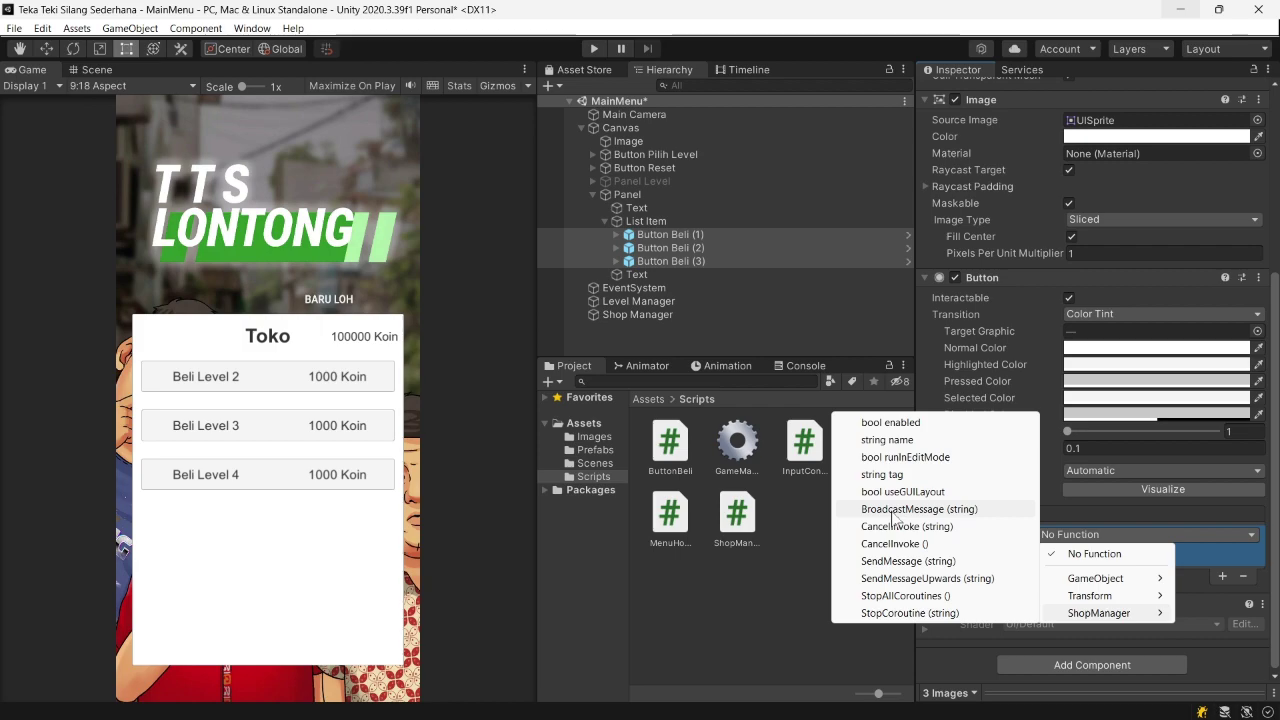
click(818, 565)
click(651, 261)
click(658, 249)
click(667, 236)
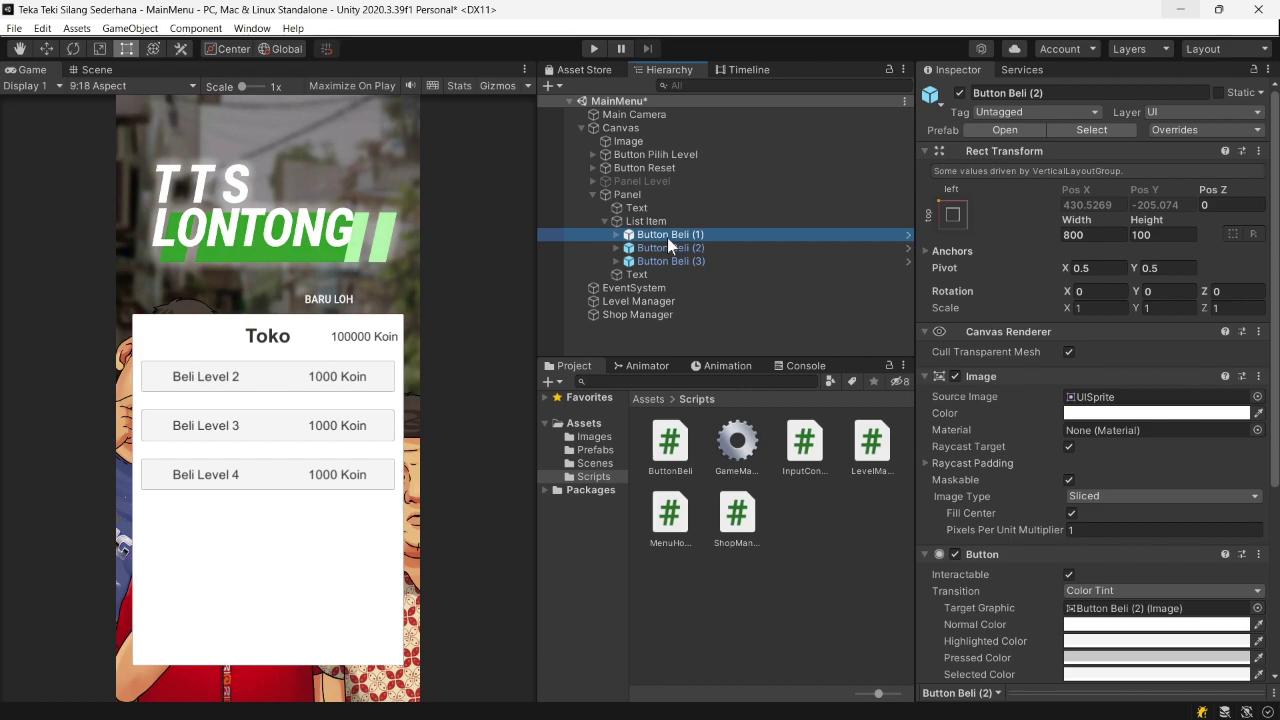
click(676, 260)
scroll(960, 420, down, 5)
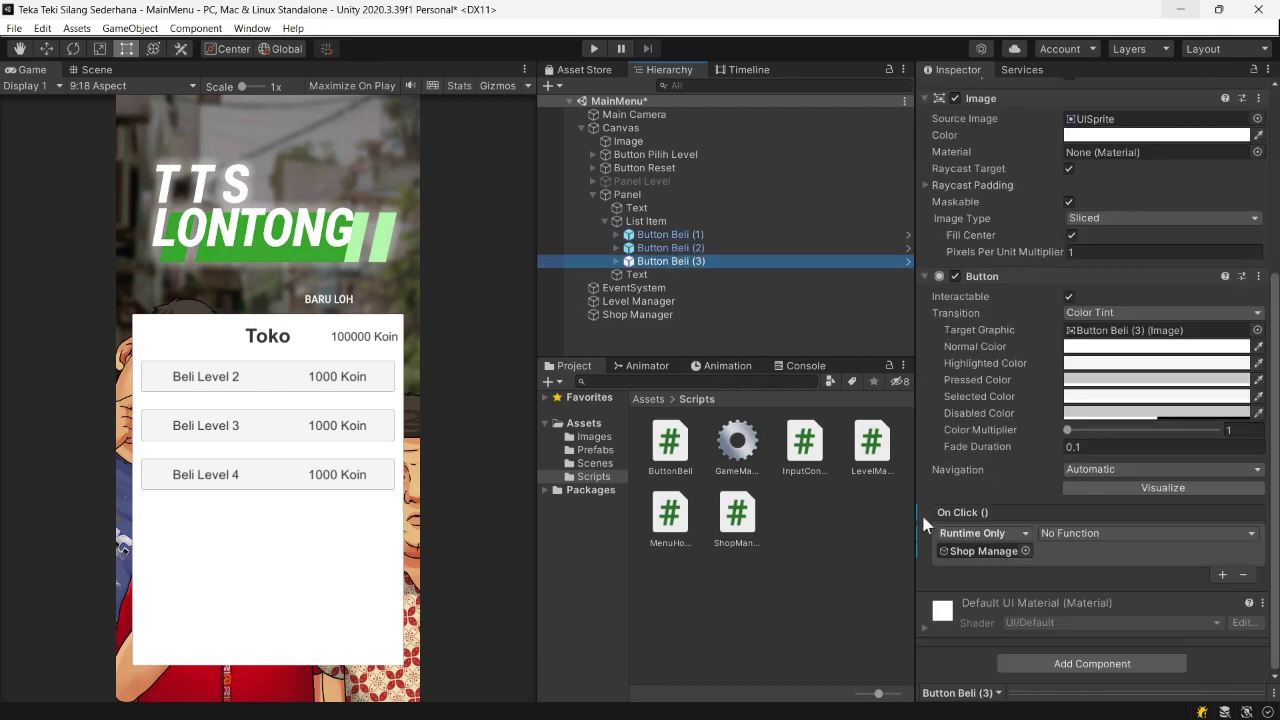
click(1117, 532)
mouse_move(1120, 611)
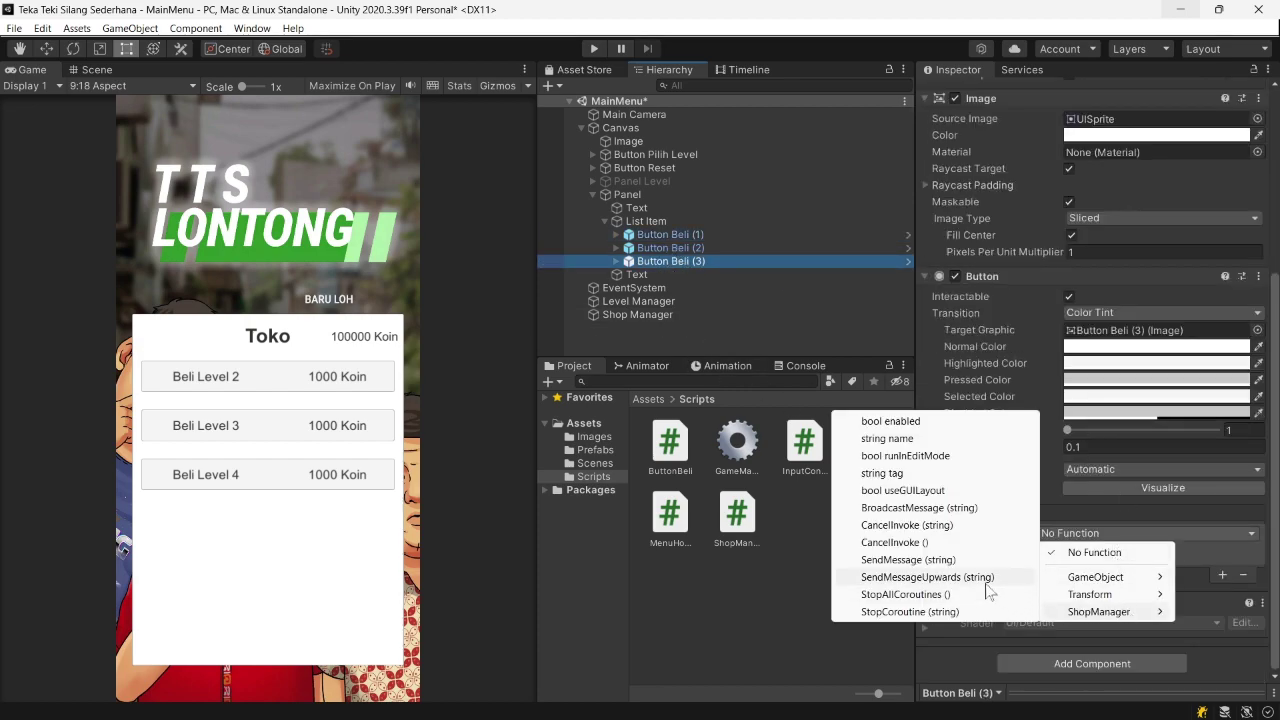
click(760, 571)
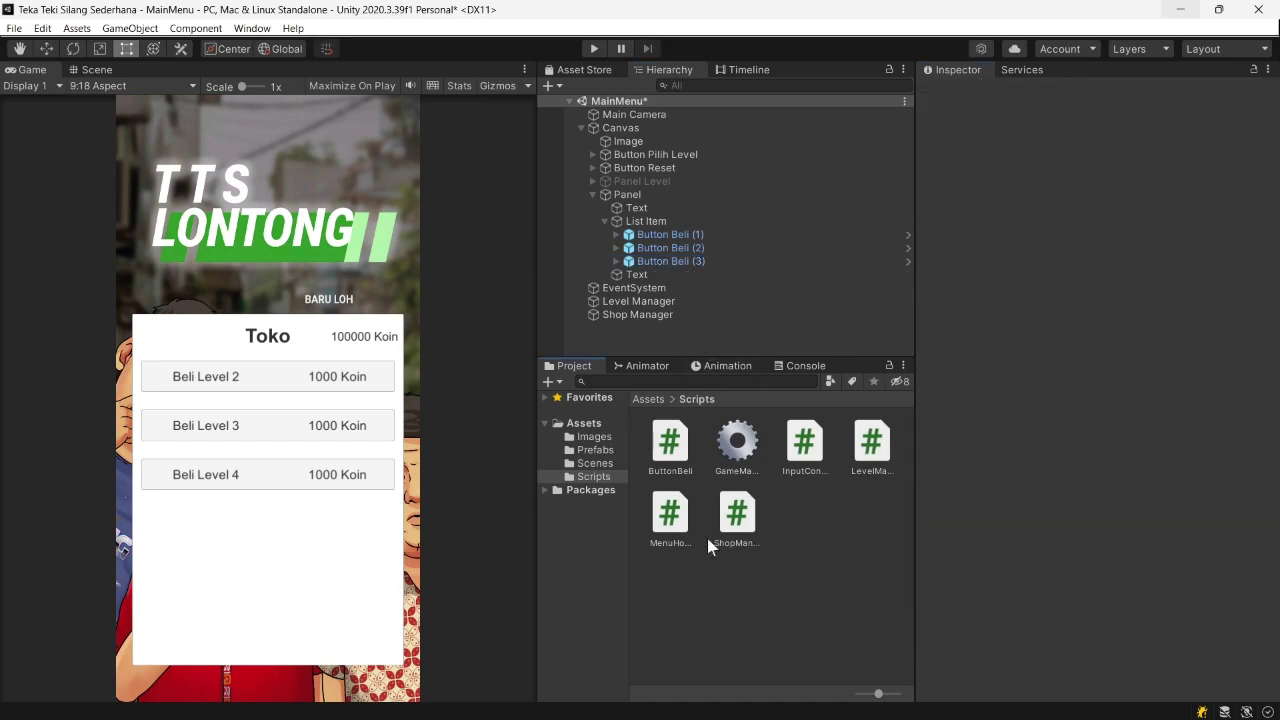
- Delete Start()'s closing brace and check the resulting compile errors in Unity's Console
click(745, 700)
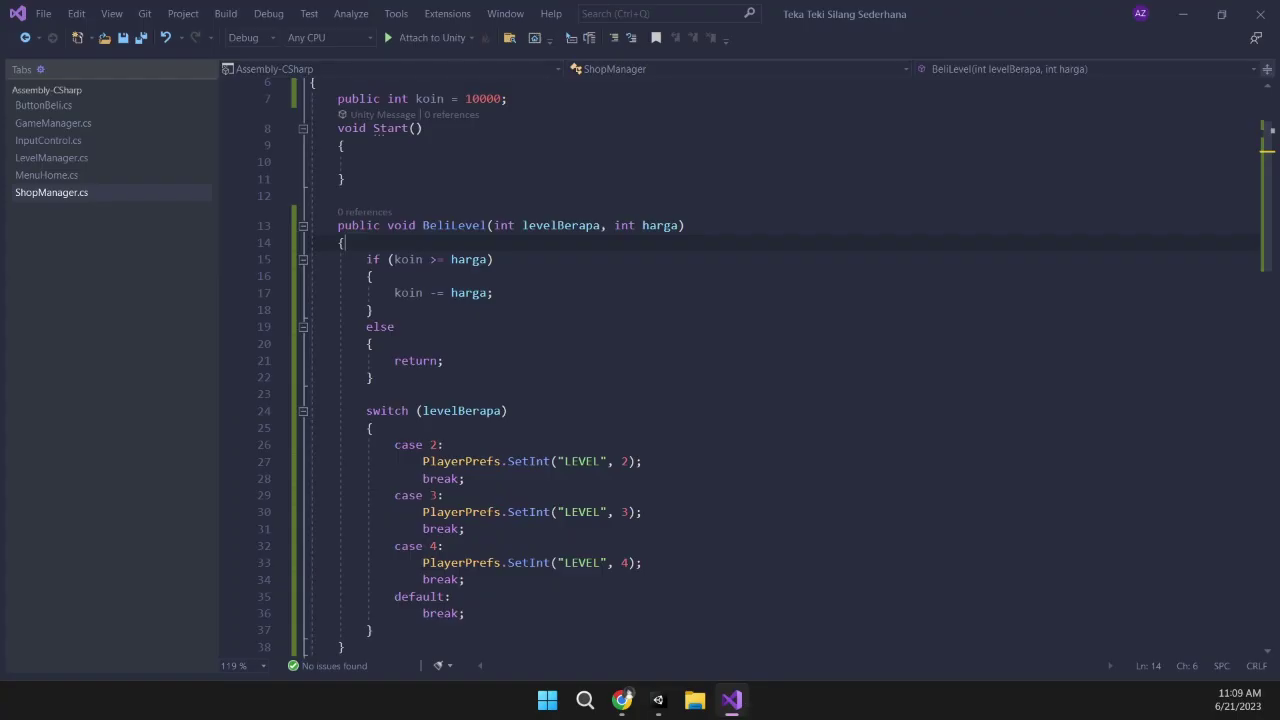
click(344, 280)
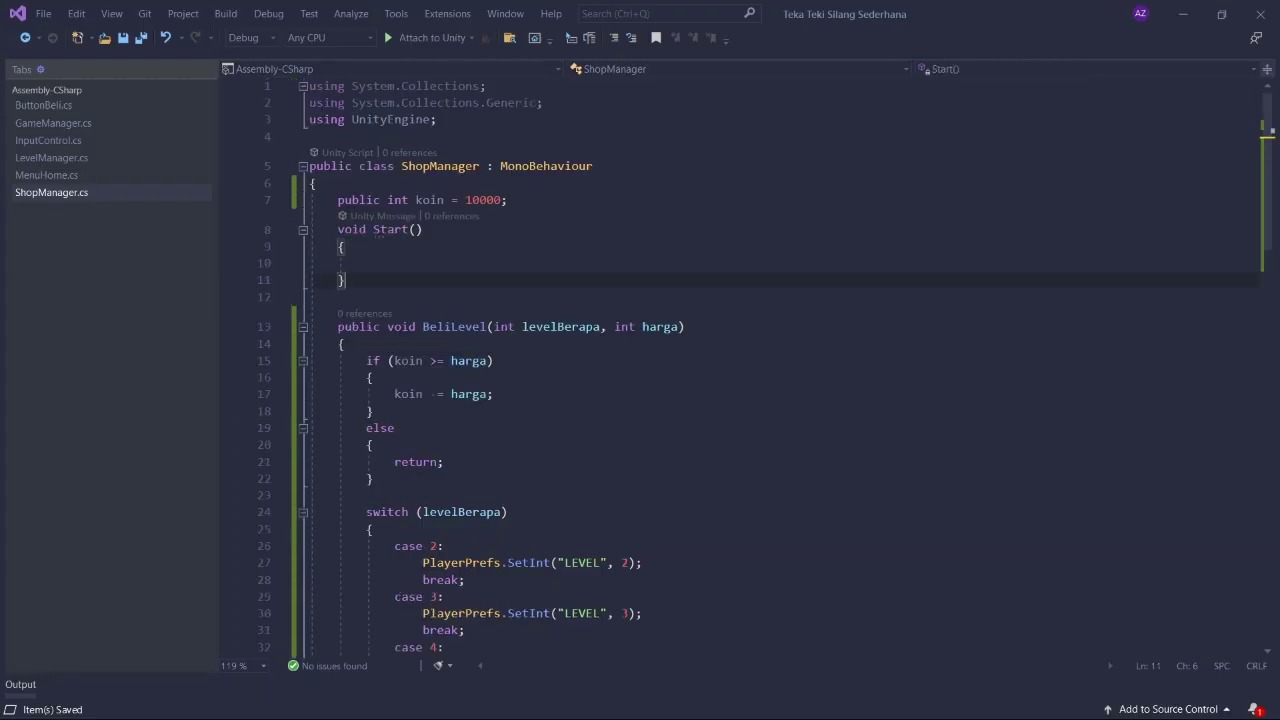
scroll(378, 232, down, 4)
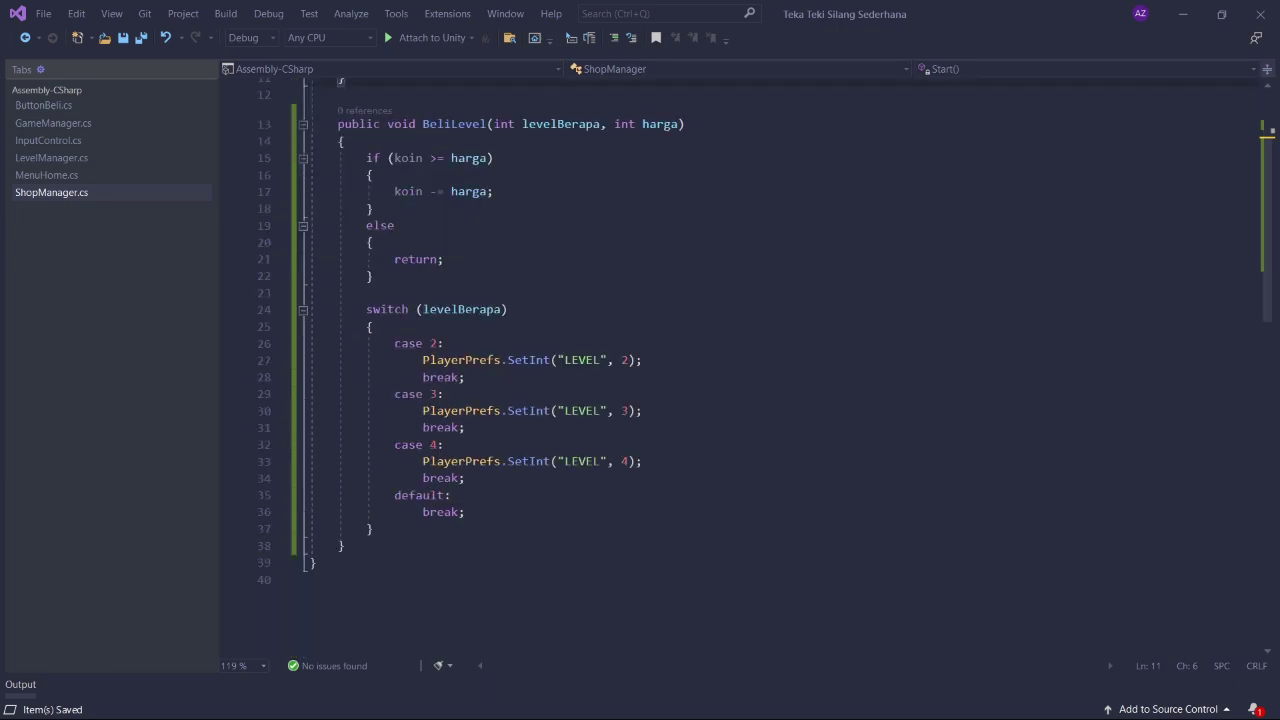
scroll(378, 232, up, 4)
key(BackSpace)
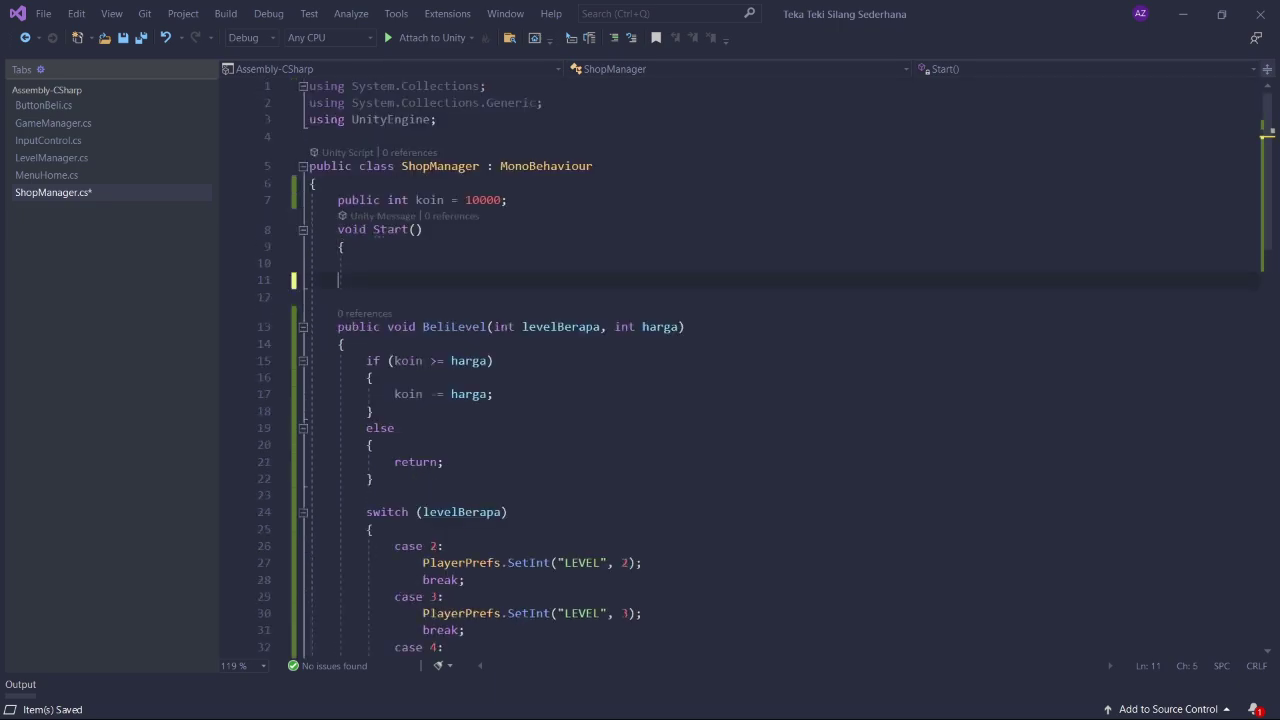
click(345, 246)
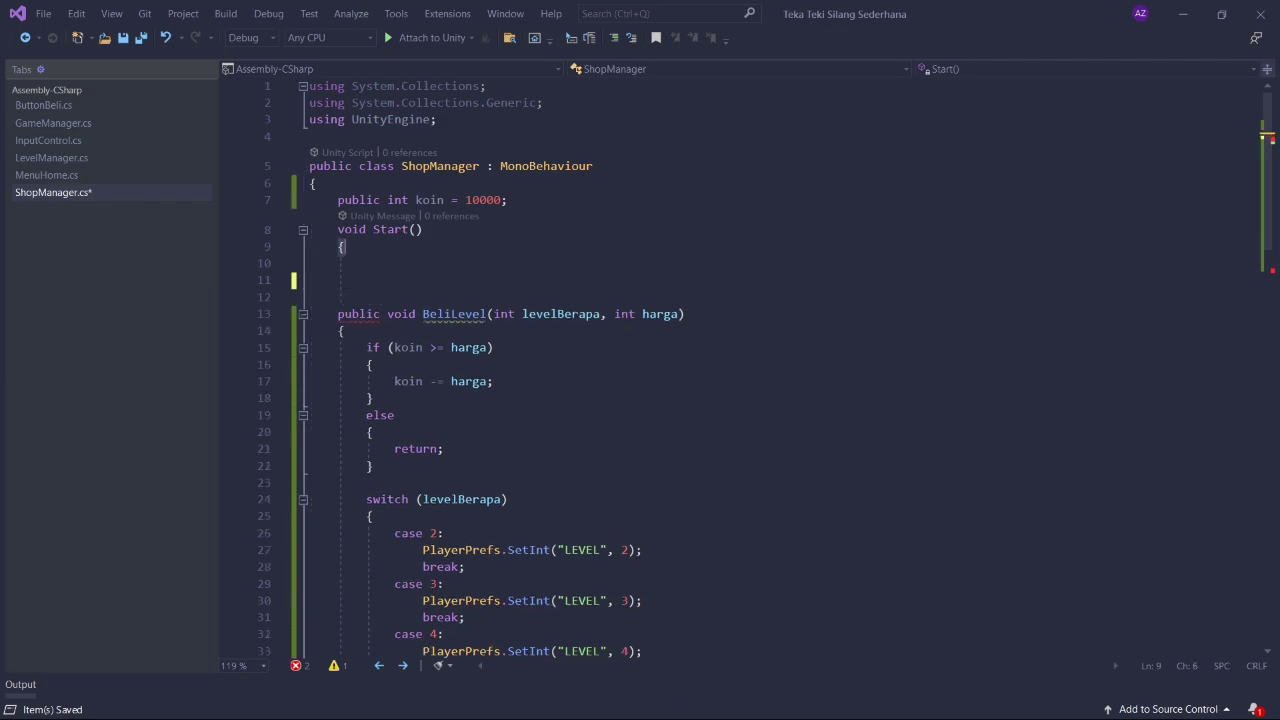
click(1182, 14)
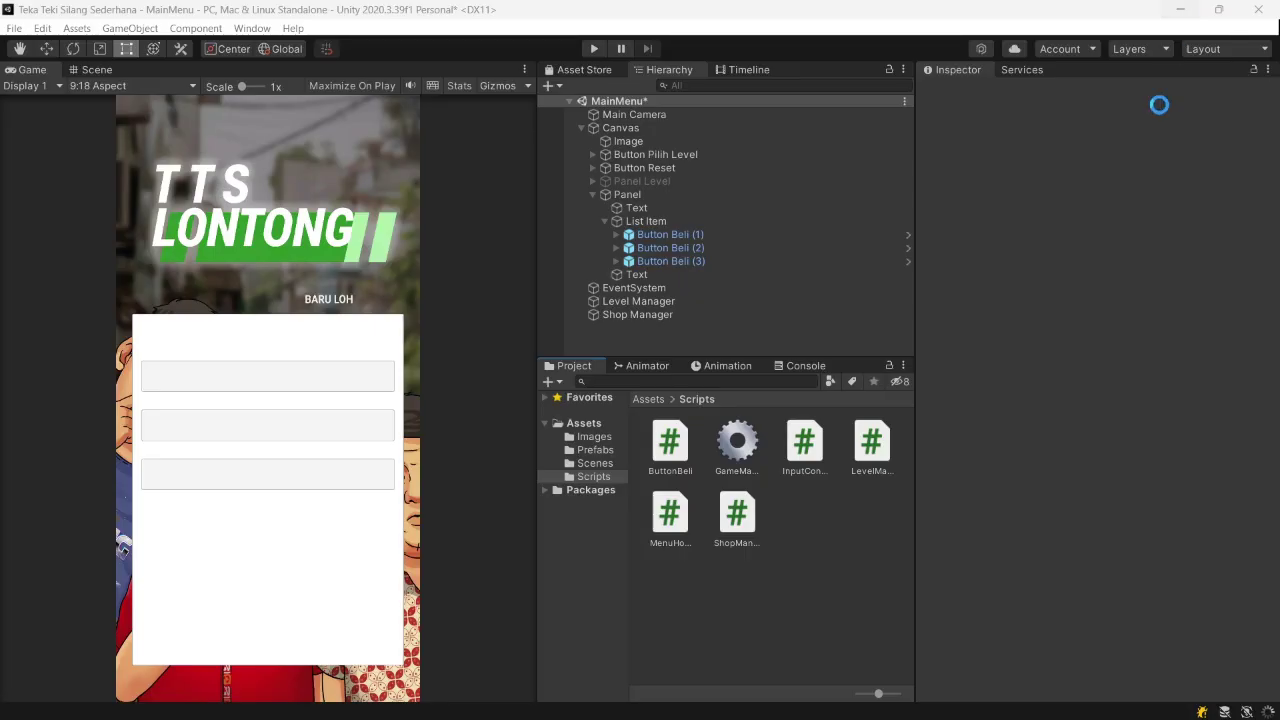
click(806, 366)
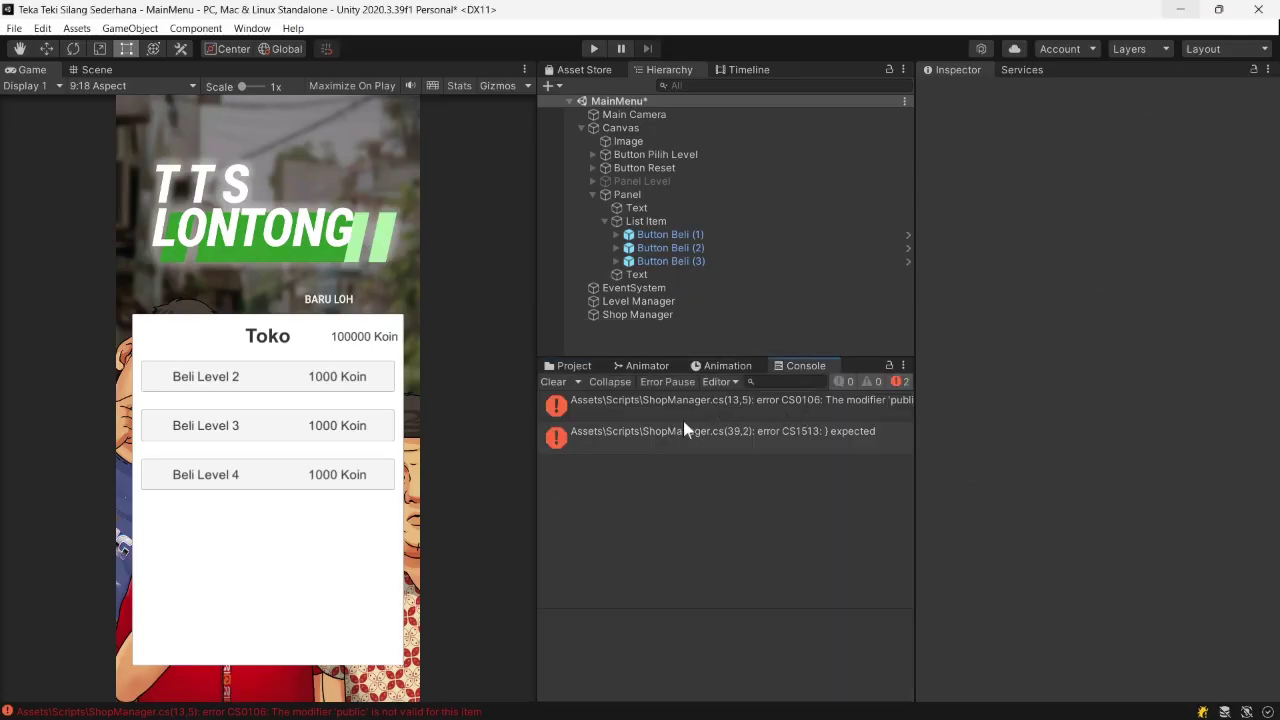
- Restore Start()'s closing brace, save ShopManager.cs, and return to Unity to recompile
click(659, 700)
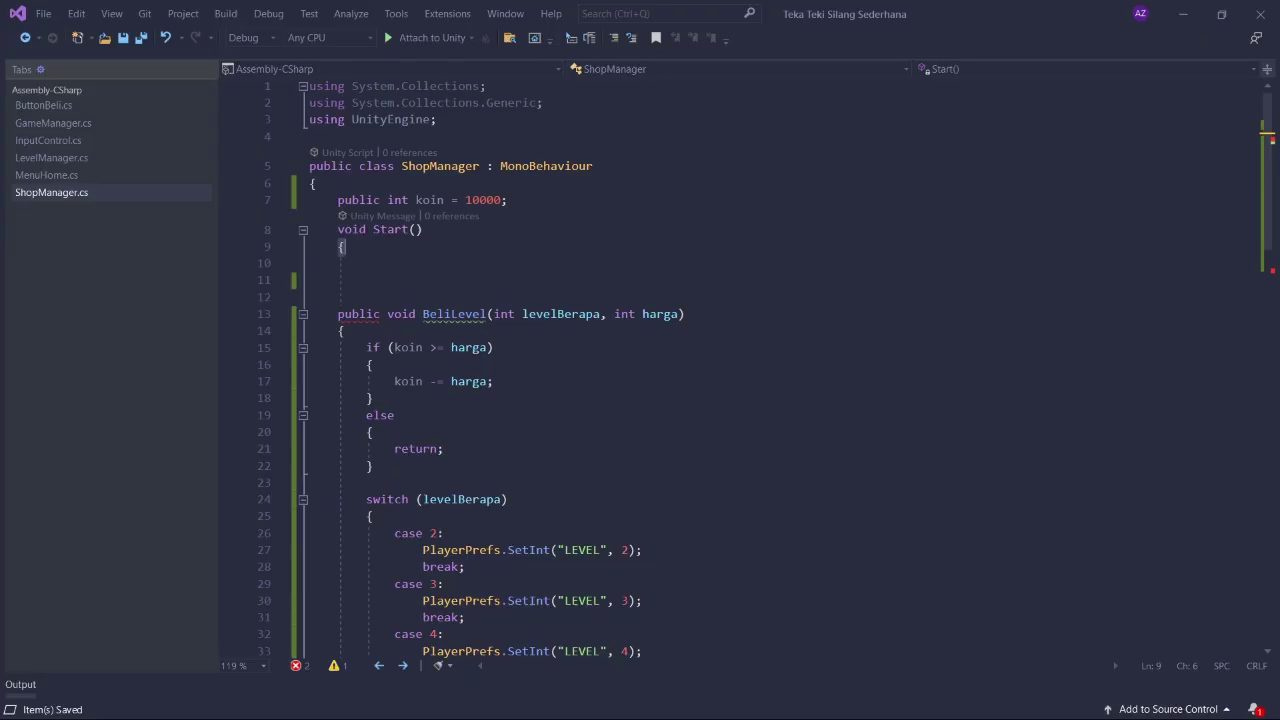
text(})
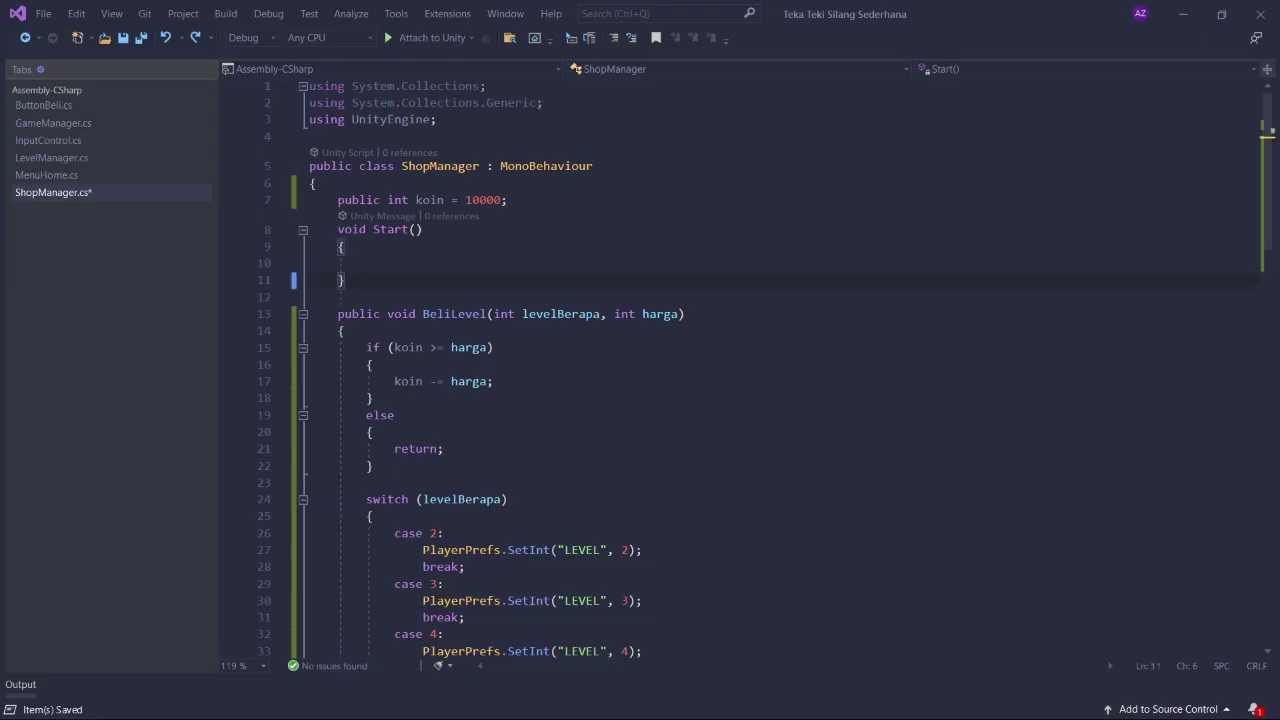
key(ctrl+s)
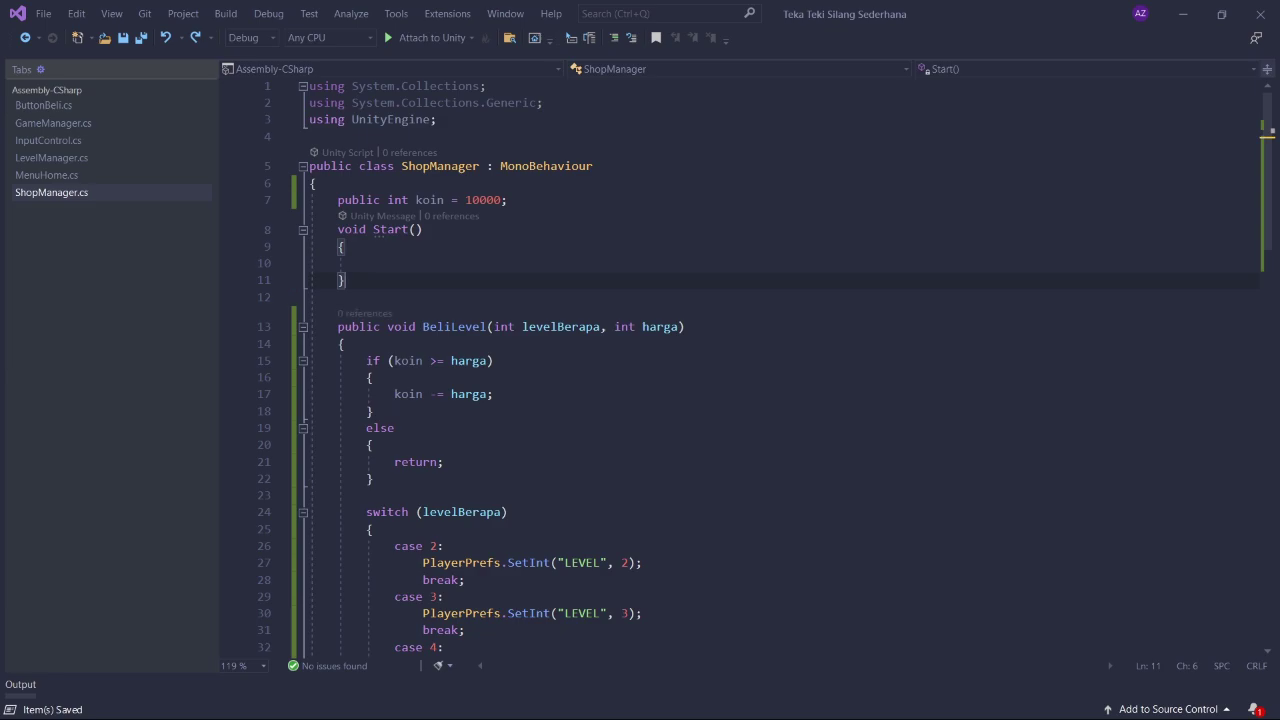
click(1183, 14)
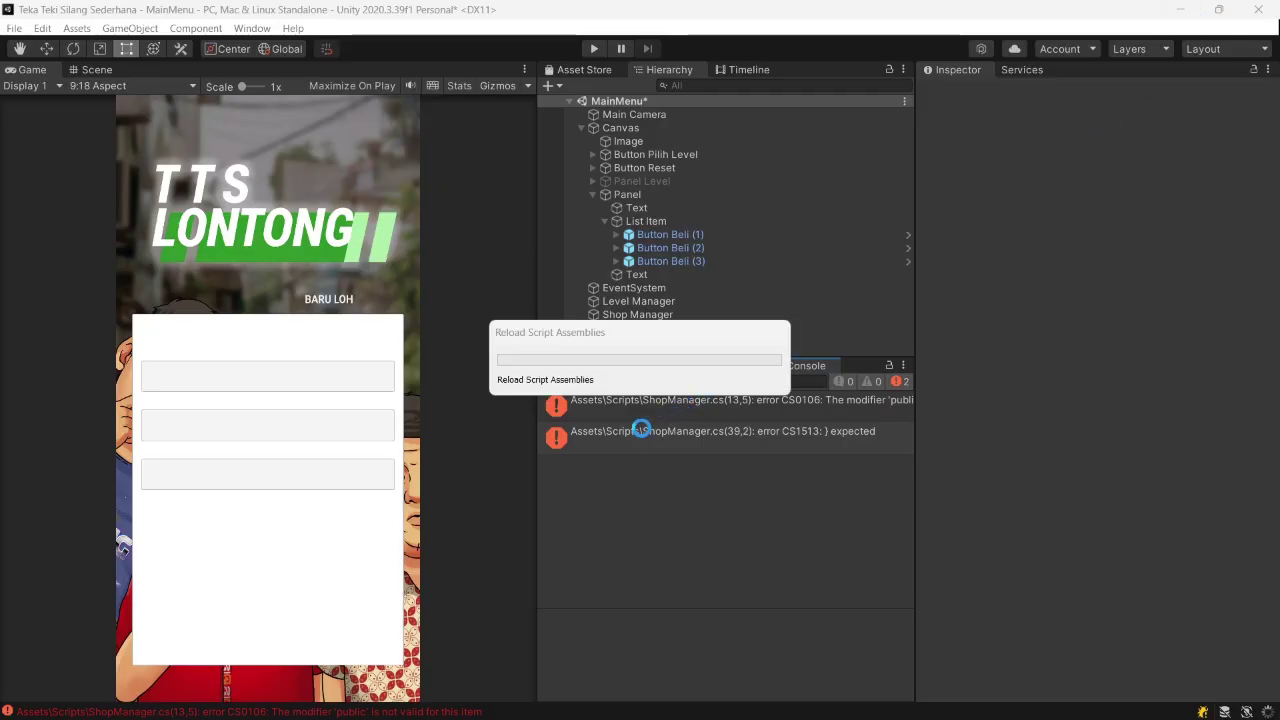
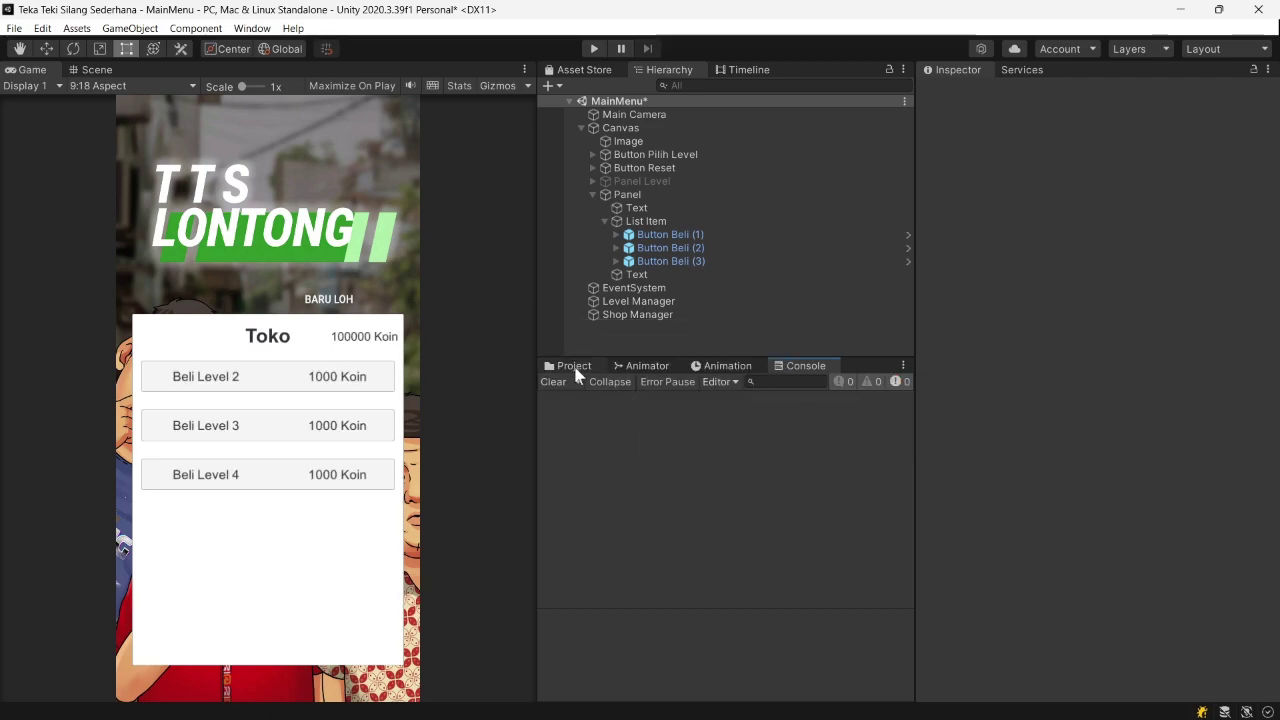
- Select the three Button Beli objects and review their On Click function list
click(574, 366)
click(667, 236)
shift+click(669, 257)
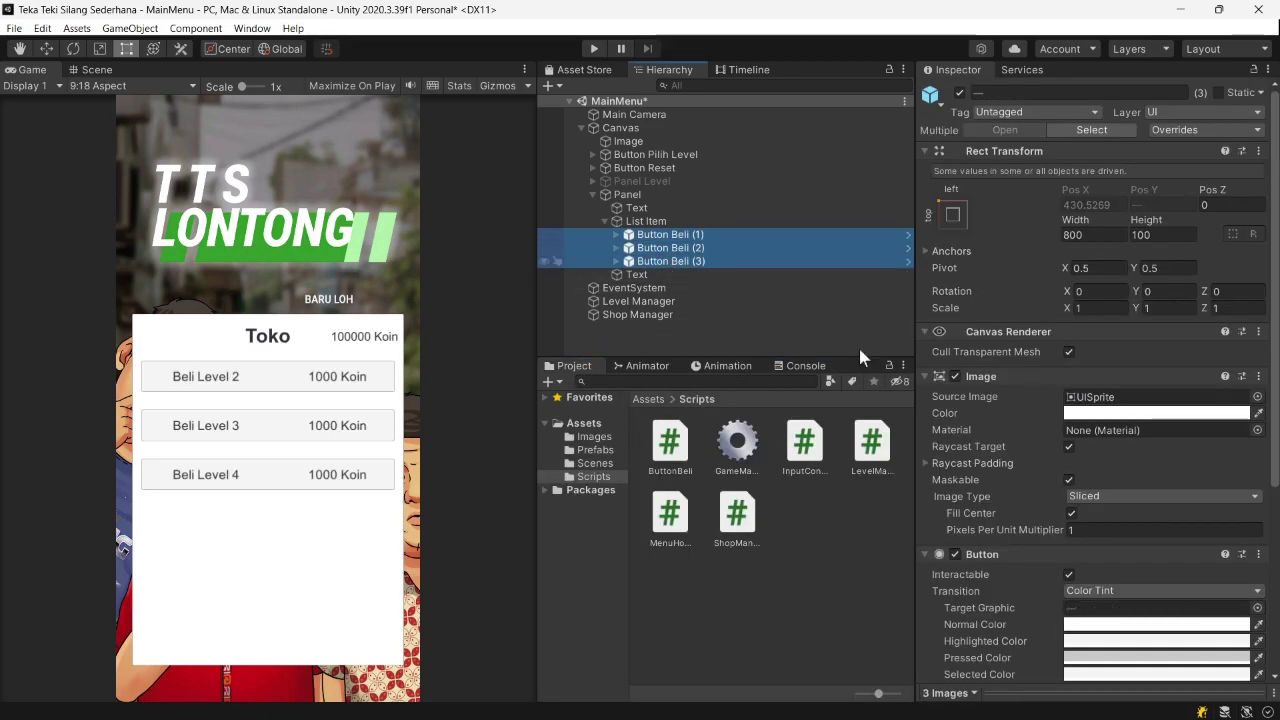
click(1121, 534)
mouse_move(1125, 610)
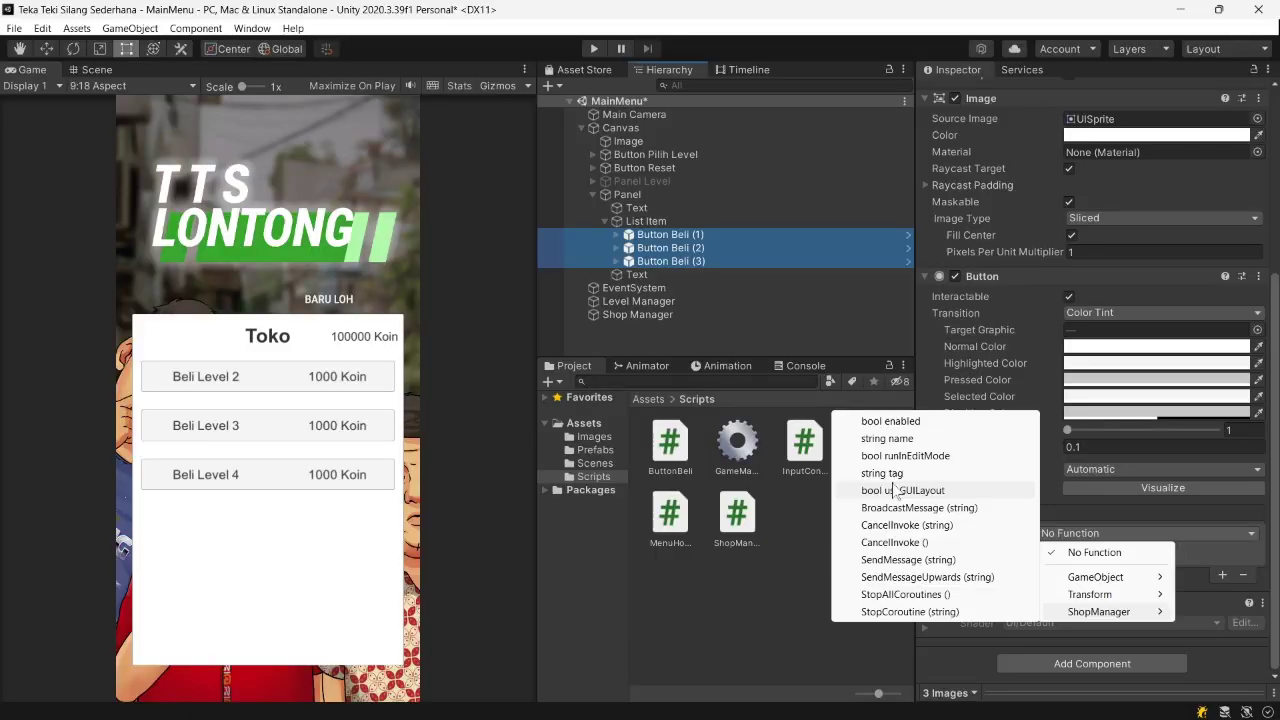
- Select Shop Manager and bring up its ShopManager script in Visual Studio
click(793, 505)
click(637, 314)
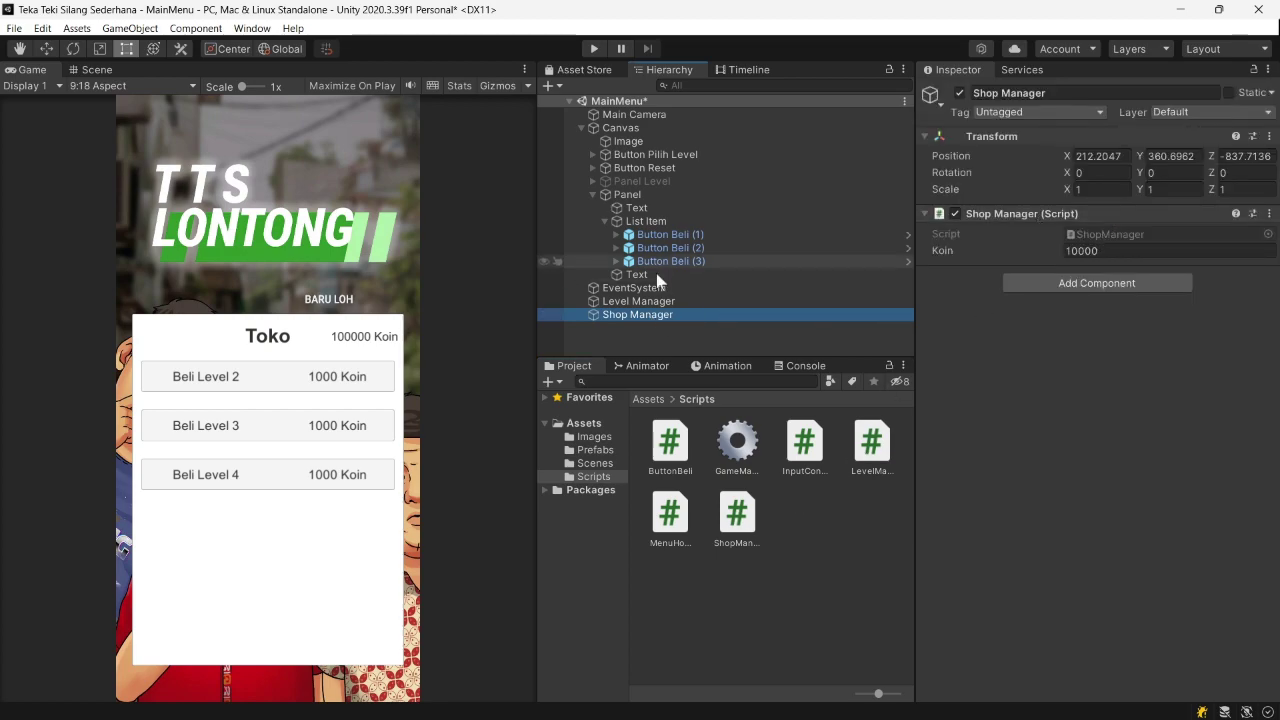
click(732, 700)
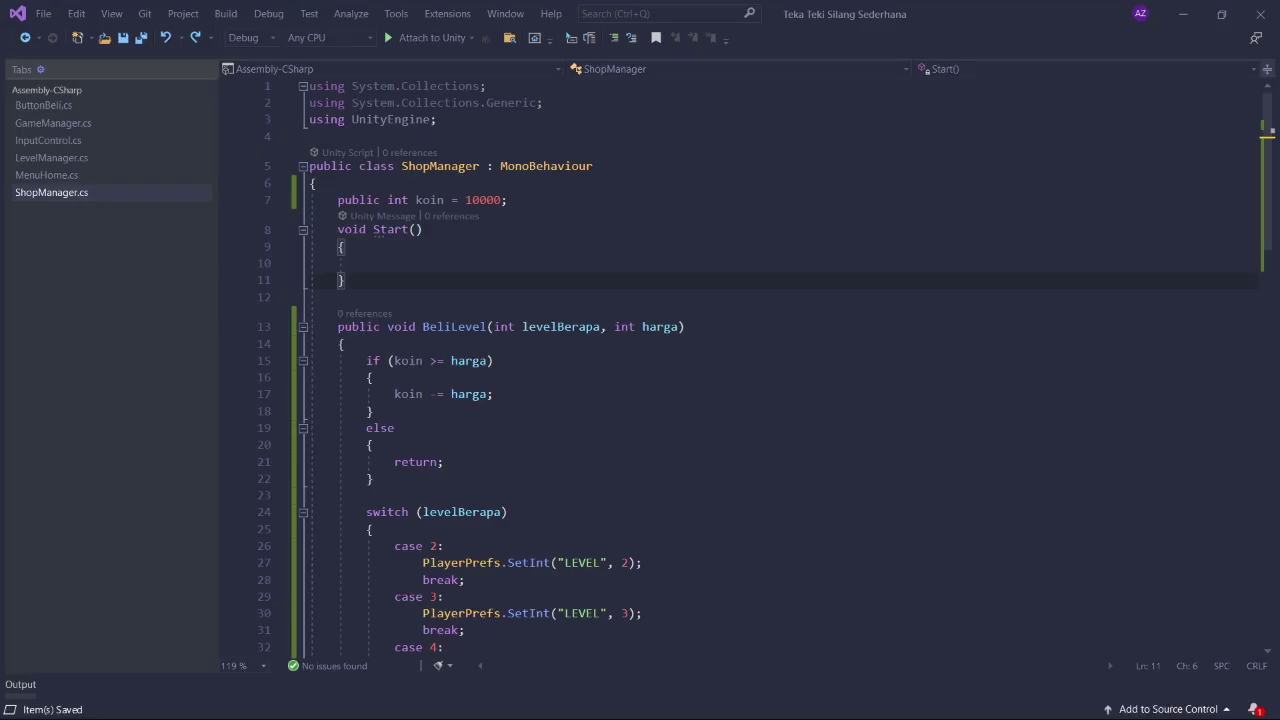
- Review the BeliLevel code and check Button Beli (3) in Unity
scroll(740, 360, down, 2)
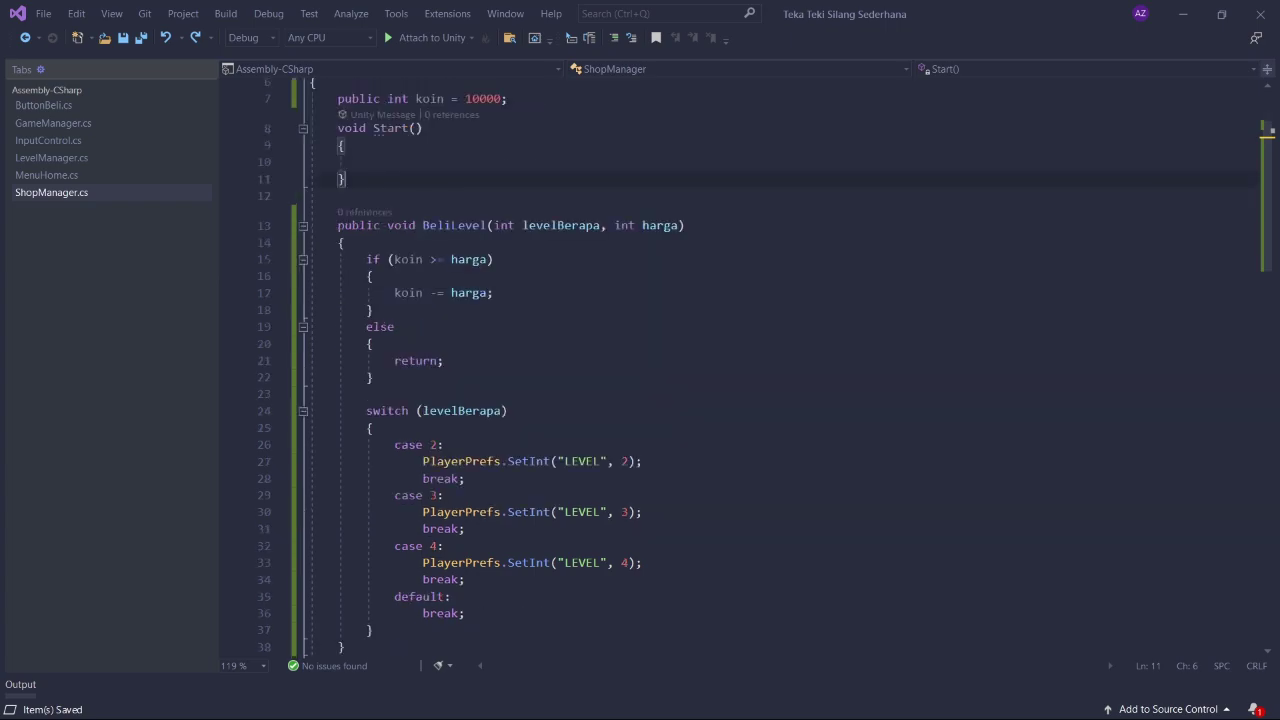
scroll(740, 360, down, 2)
scroll(740, 360, up, 2)
scroll(740, 360, up, 2)
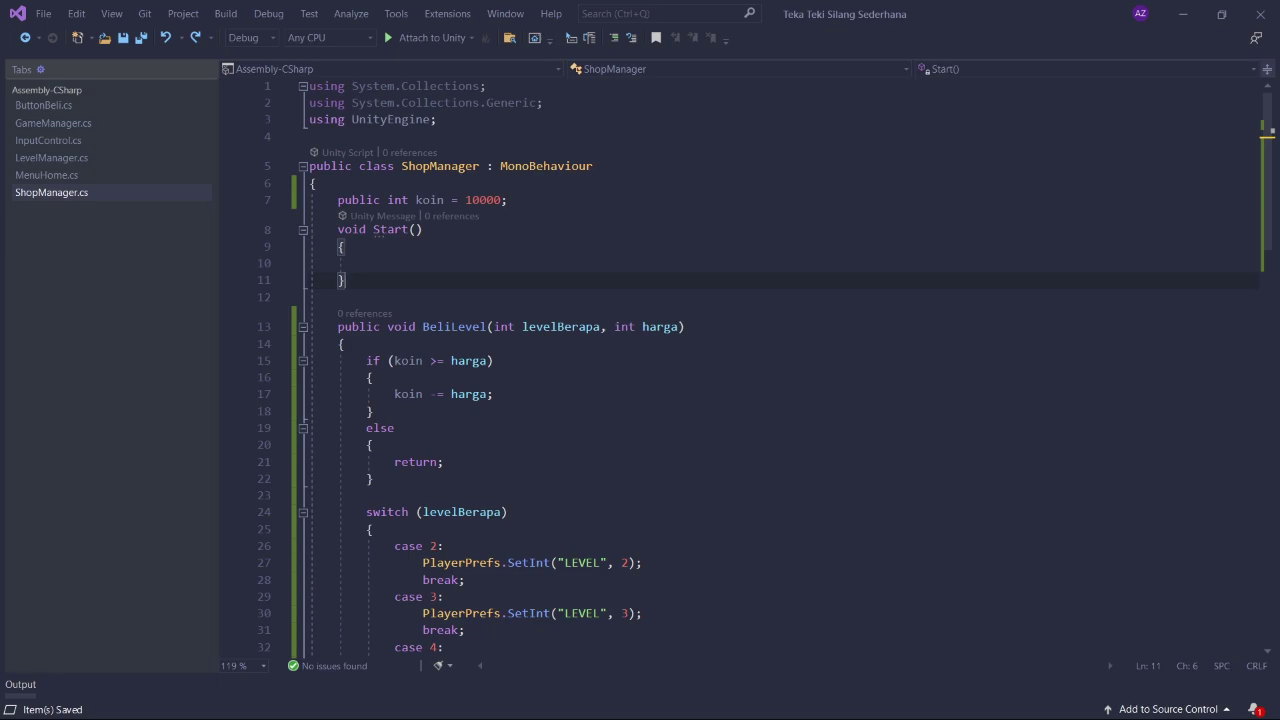
click(1180, 14)
click(660, 261)
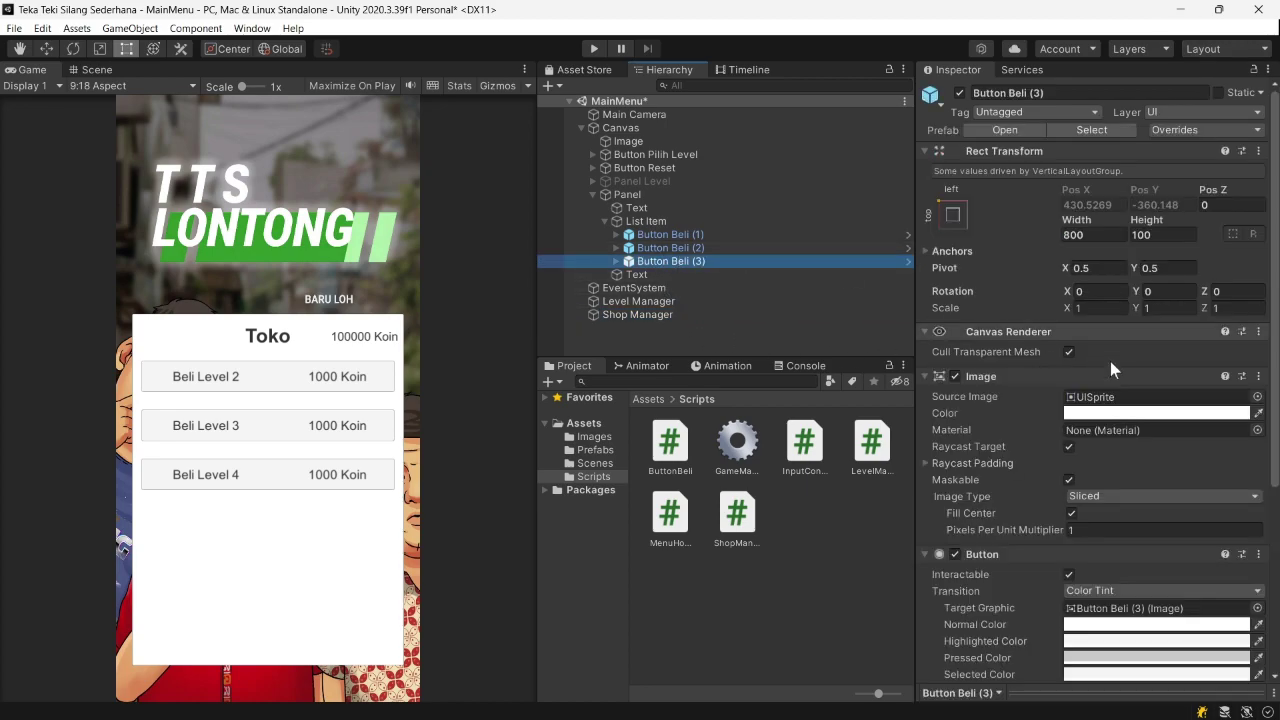
scroll(1070, 398, down, 5)
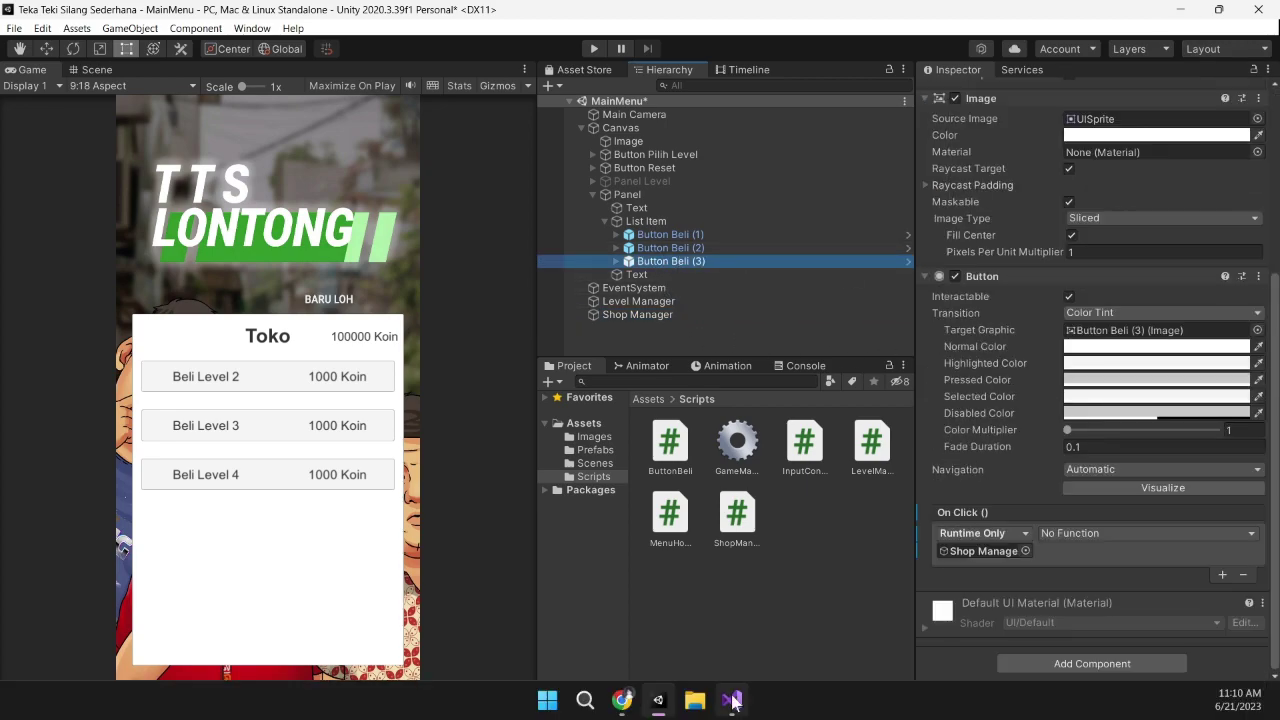
click(732, 699)
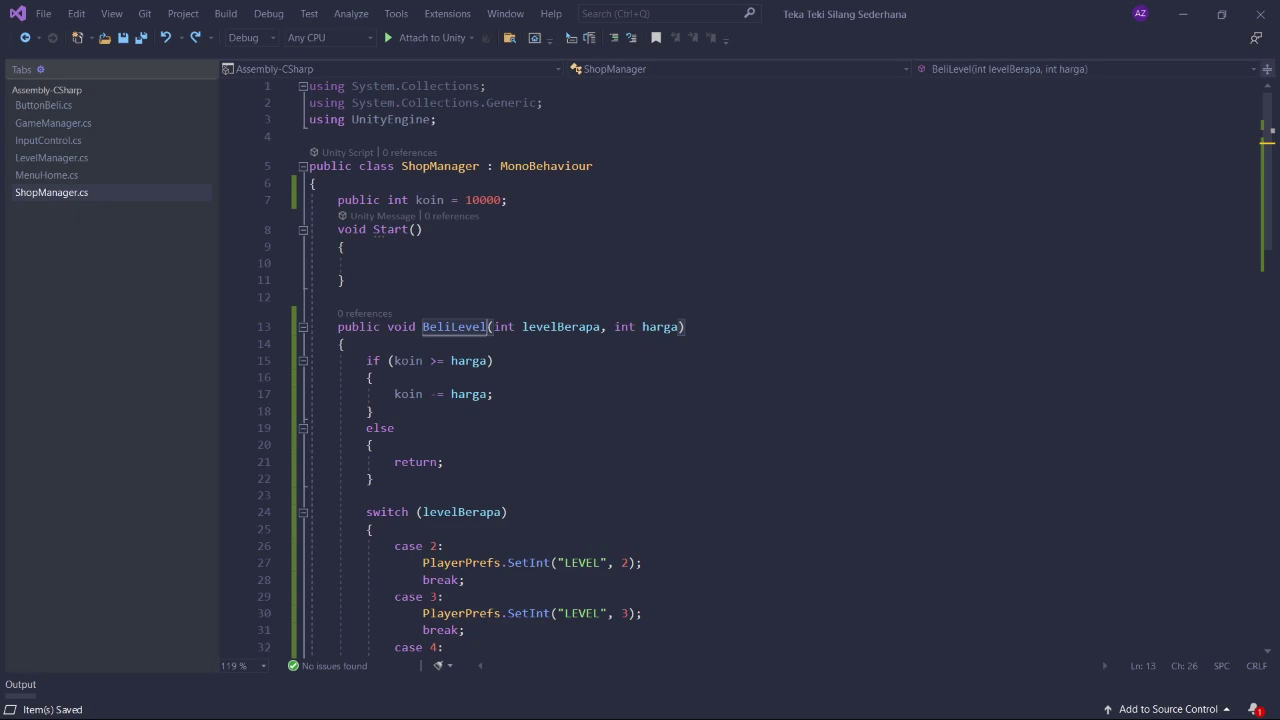
- Remove BeliLevel's harga parameter, declare 'int harga = 0;' in its body, and save
drag(684, 327, 619, 327)
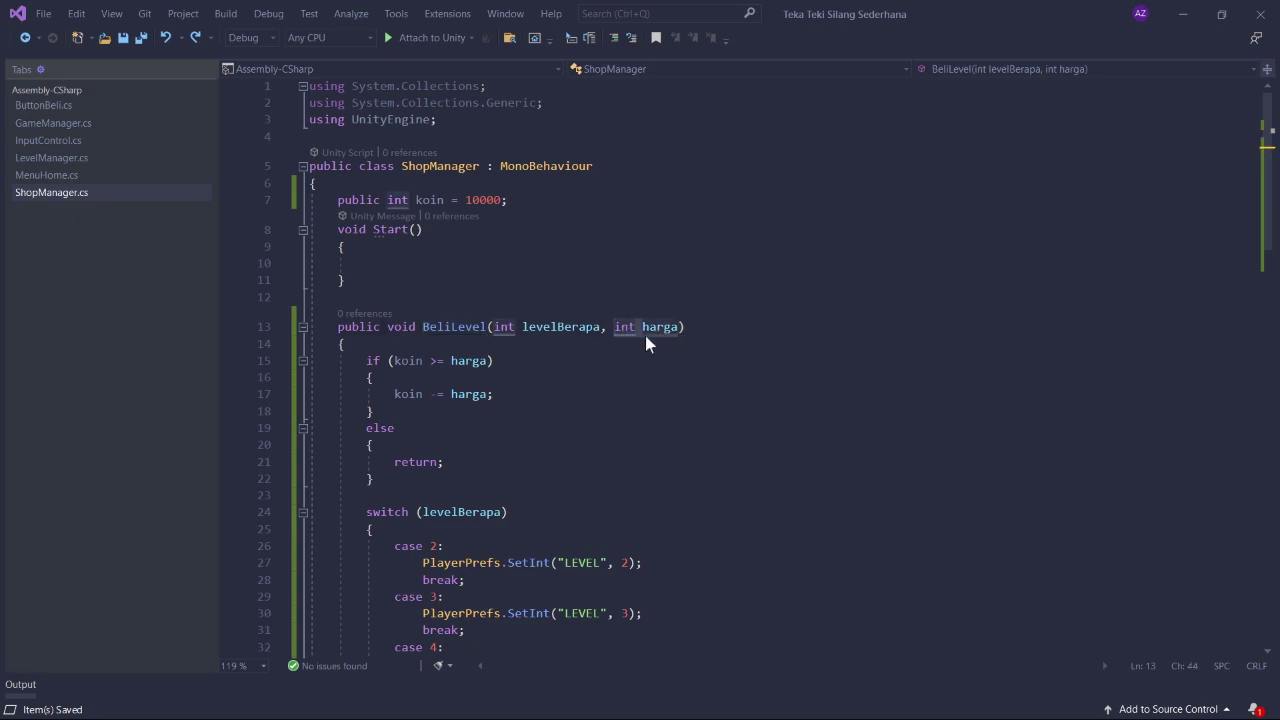
key(BackSpace)
key(BackSpace)
key(BackSpace)
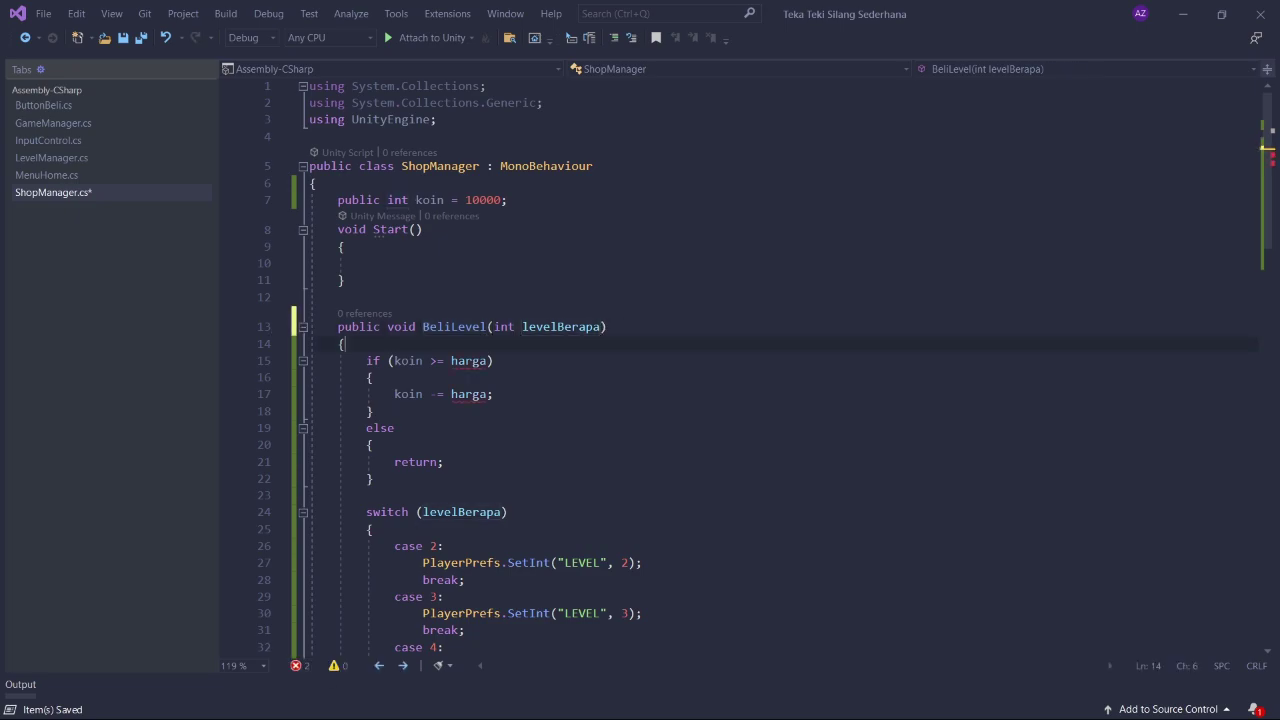
key(Down)
key(Return)
text(int harg)
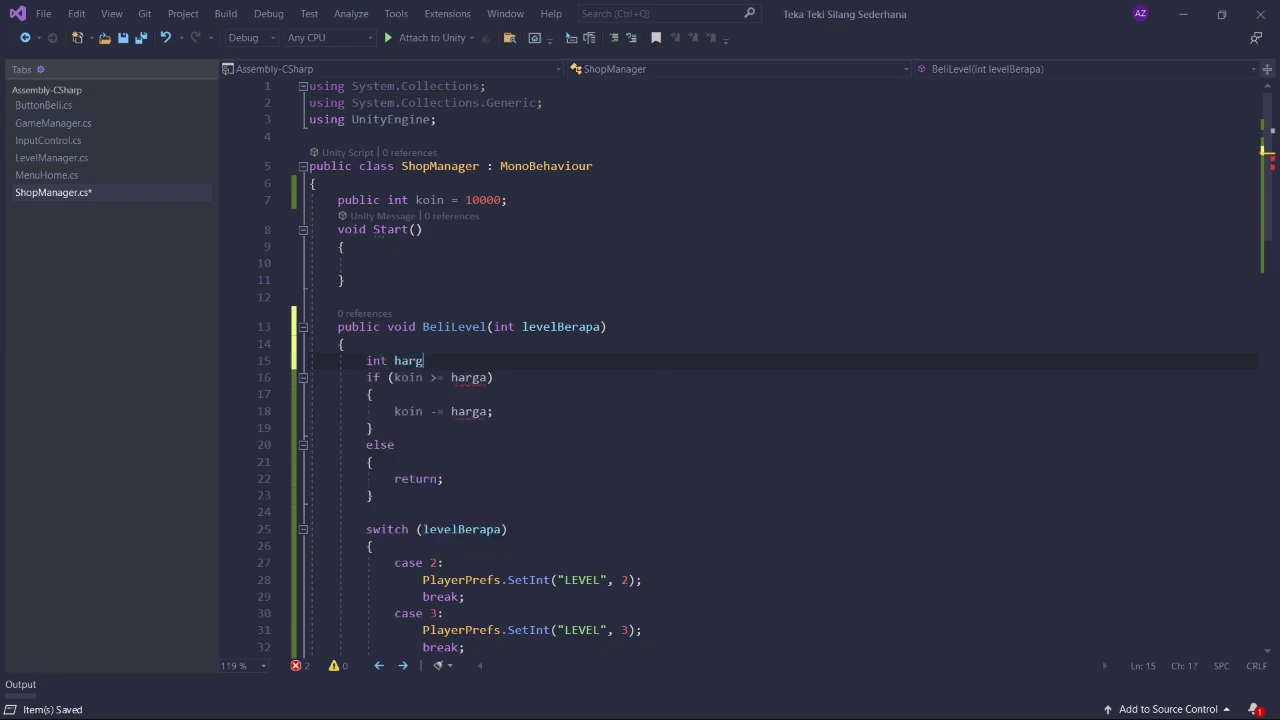
text(a =)
key(BackSpace)
key(BackSpace)
text(0;)
key(Return)
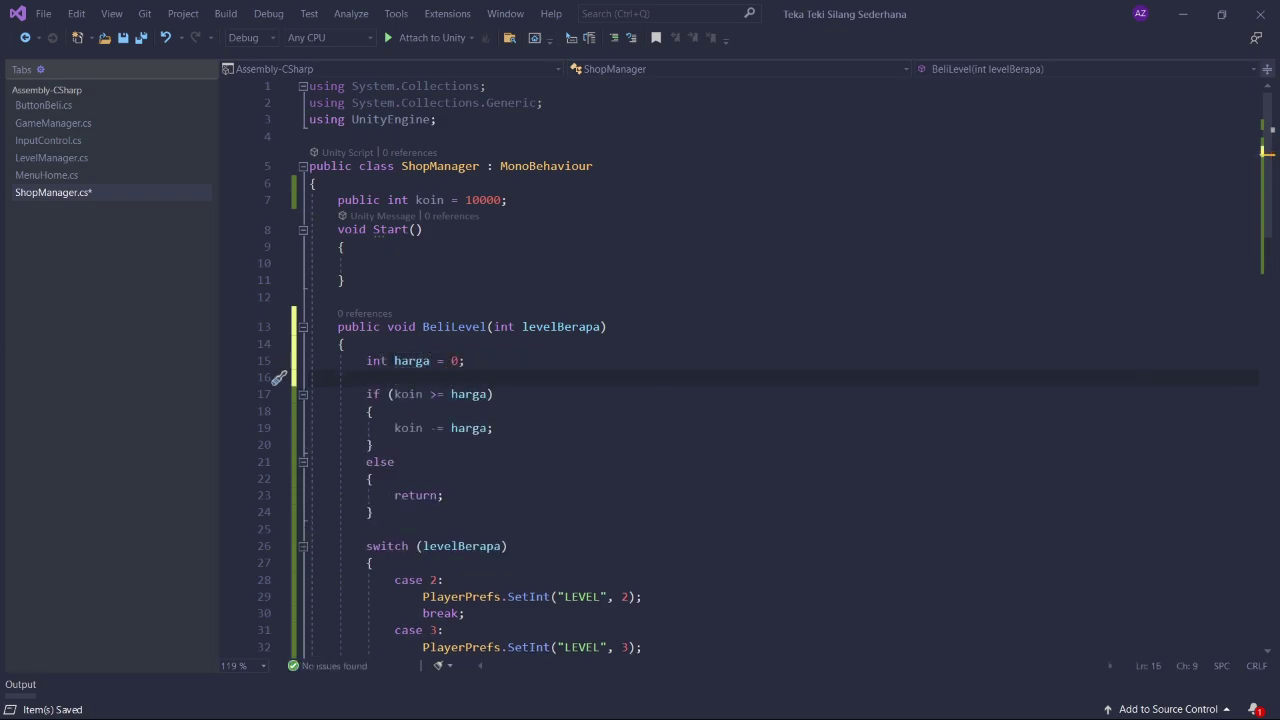
key(ctrl+s)
drag(494, 326, 602, 326)
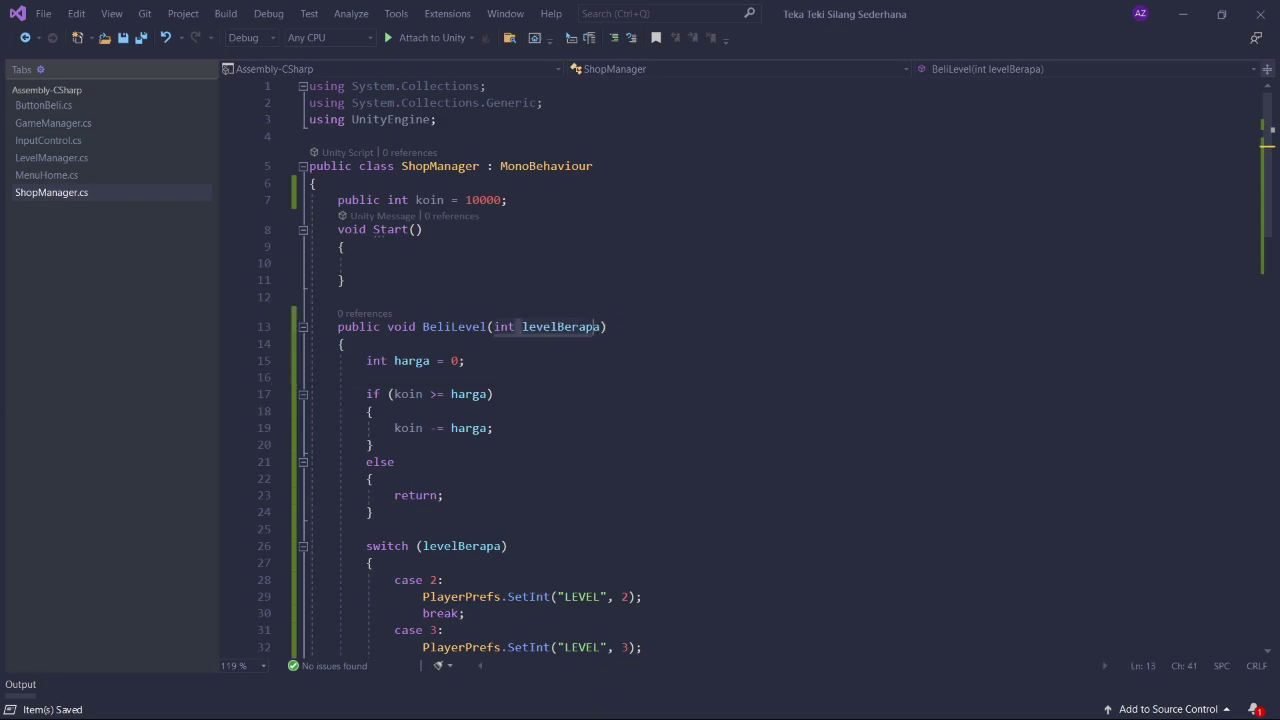
key(alt+Tab)
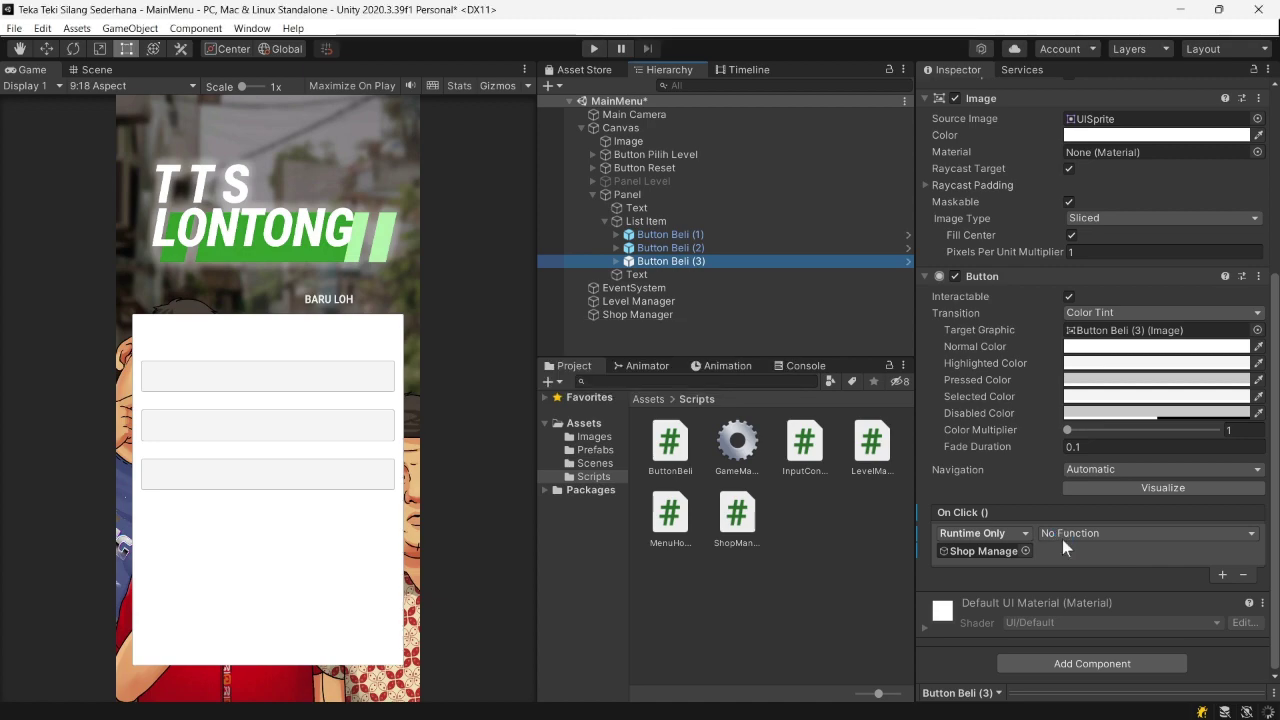
- Set Button Beli (3)'s On Click function to ShopManager.BeliLevel (int)
click(1062, 539)
mouse_move(1068, 670)
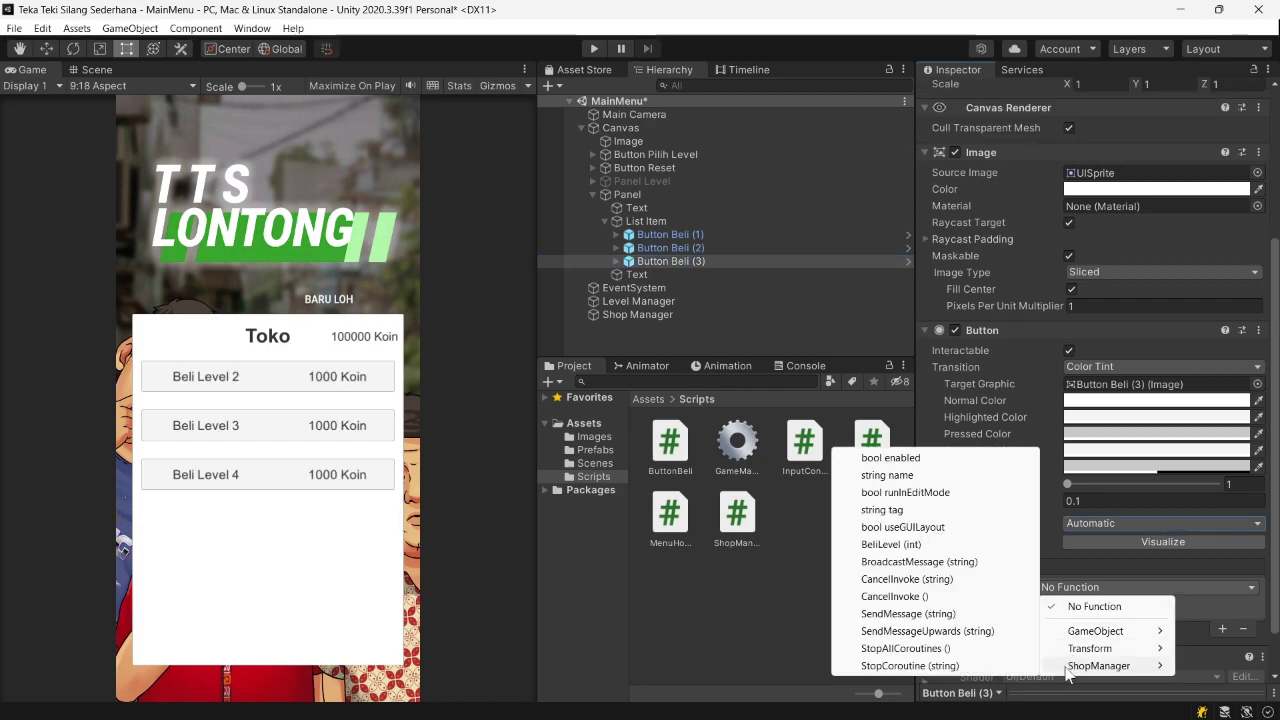
click(893, 545)
scroll(1078, 591, down, 3)
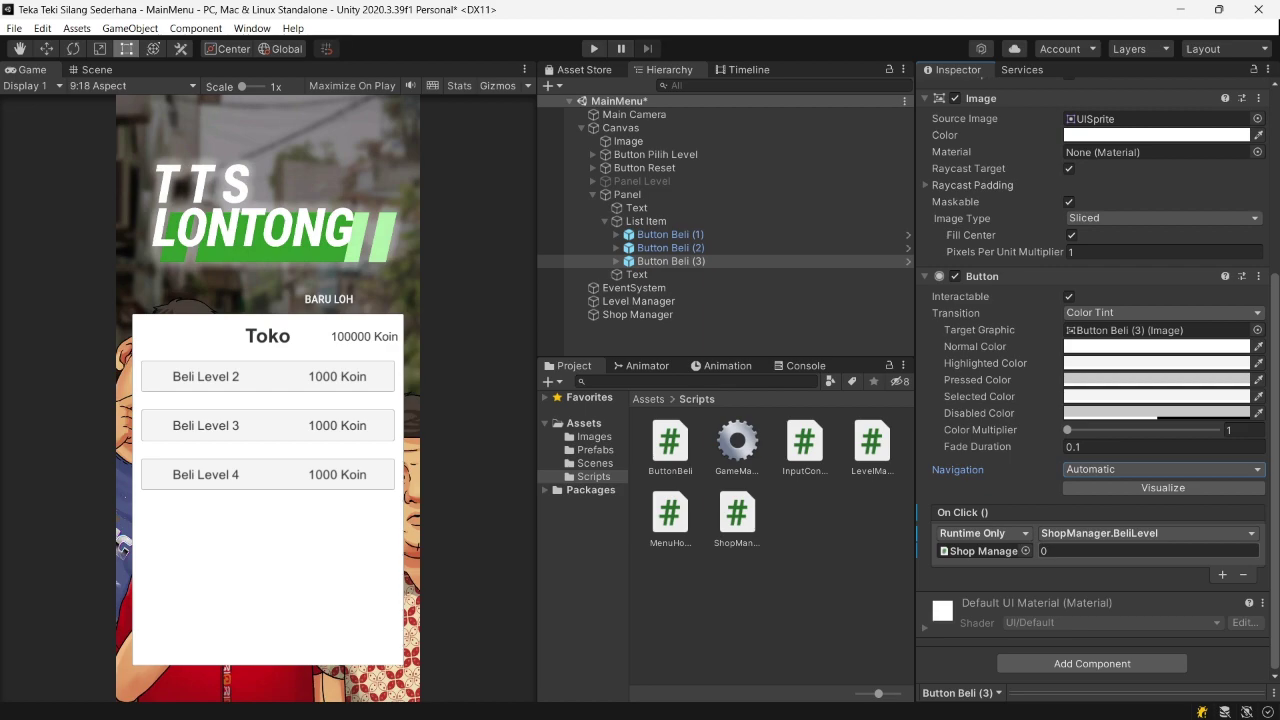
click(732, 700)
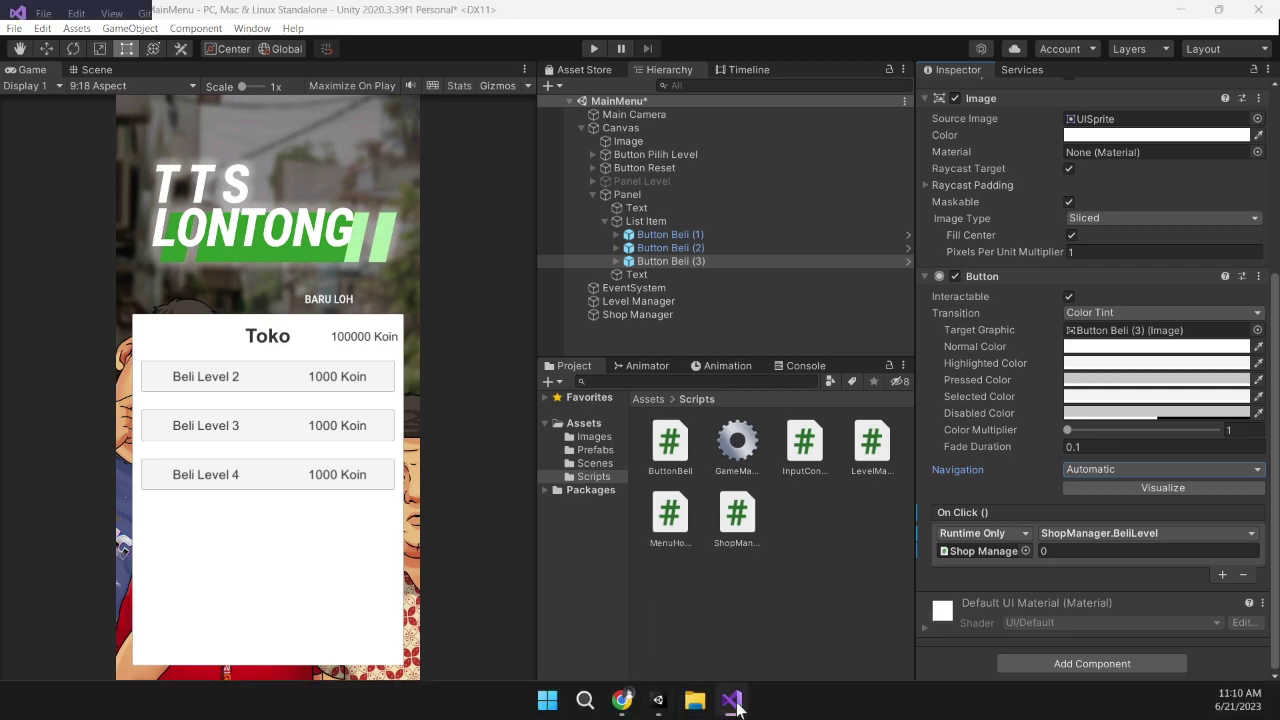
click(735, 708)
click(735, 708)
- Save ShopManager.cs, undo the extra blank line, and go to ButtonBeli.cs
key(ctrl+s)
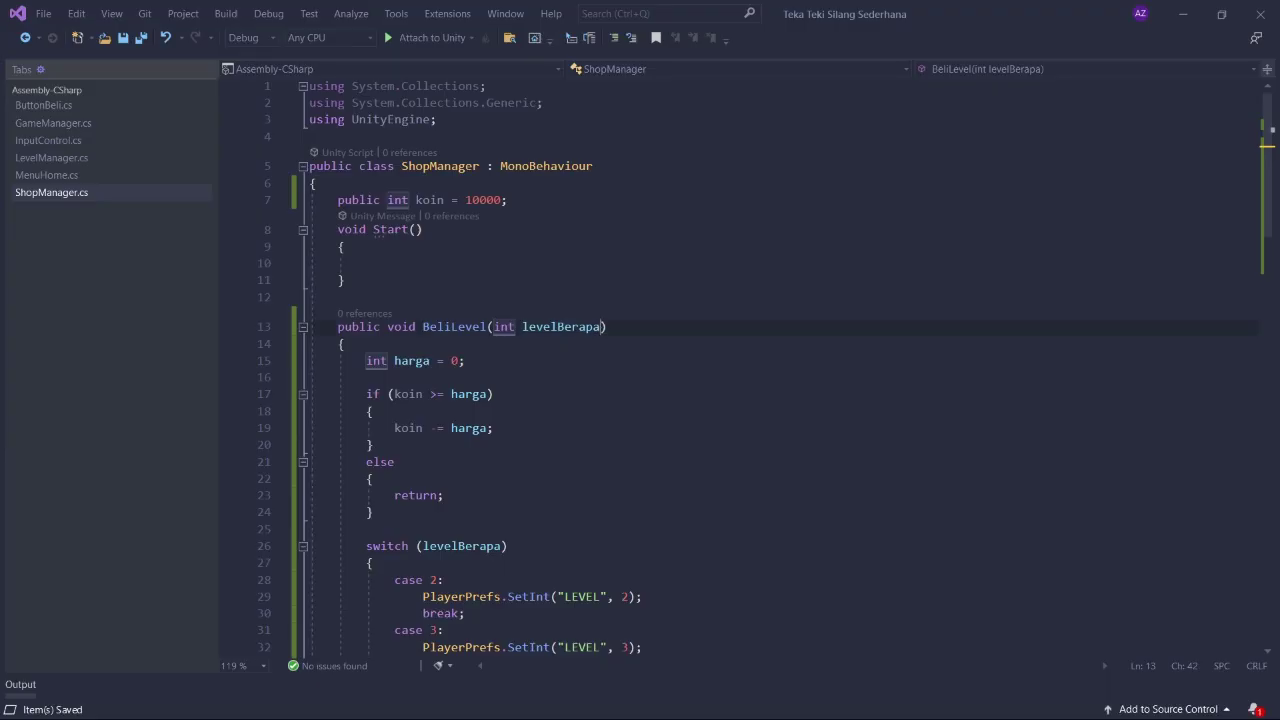
key(ctrl+z)
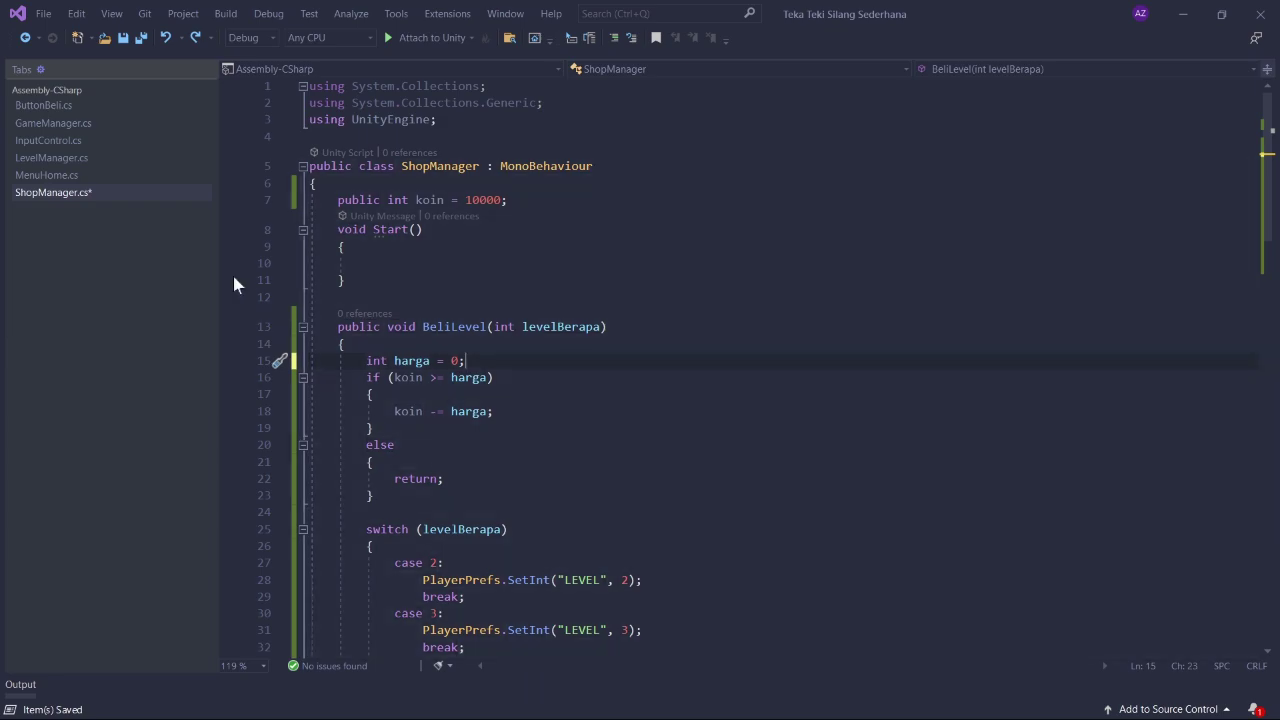
click(57, 105)
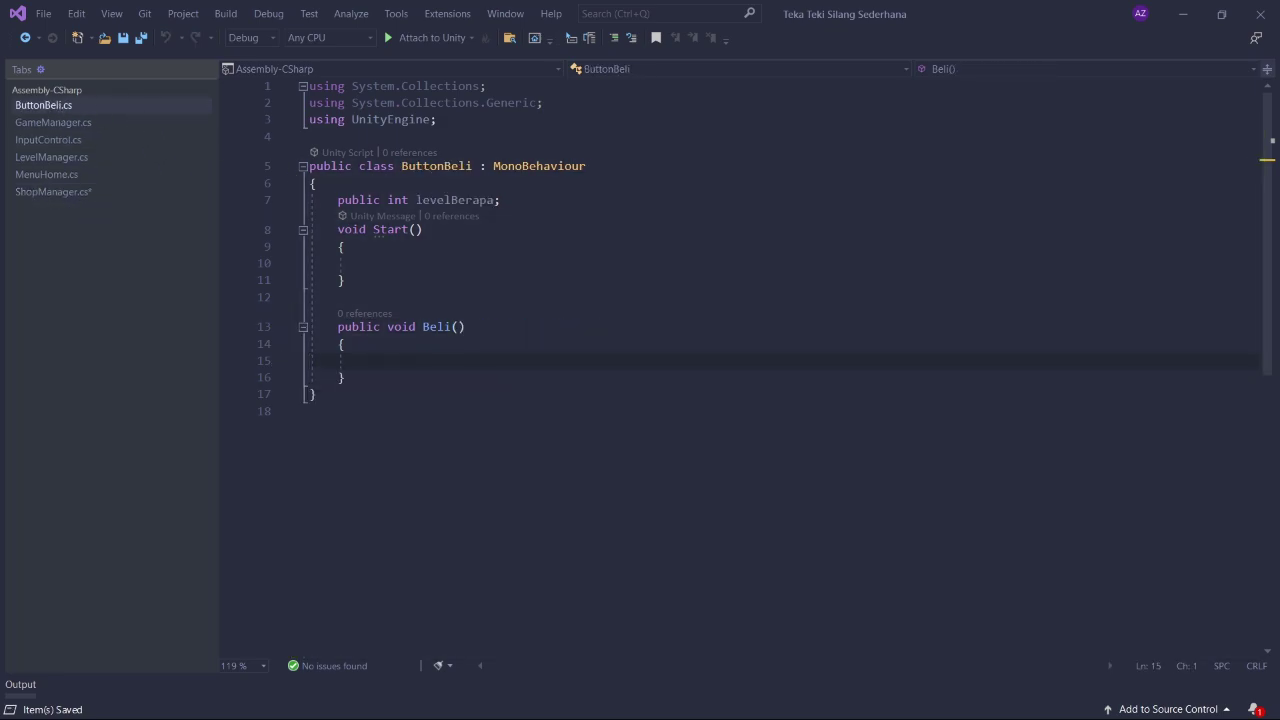
click(500, 200)
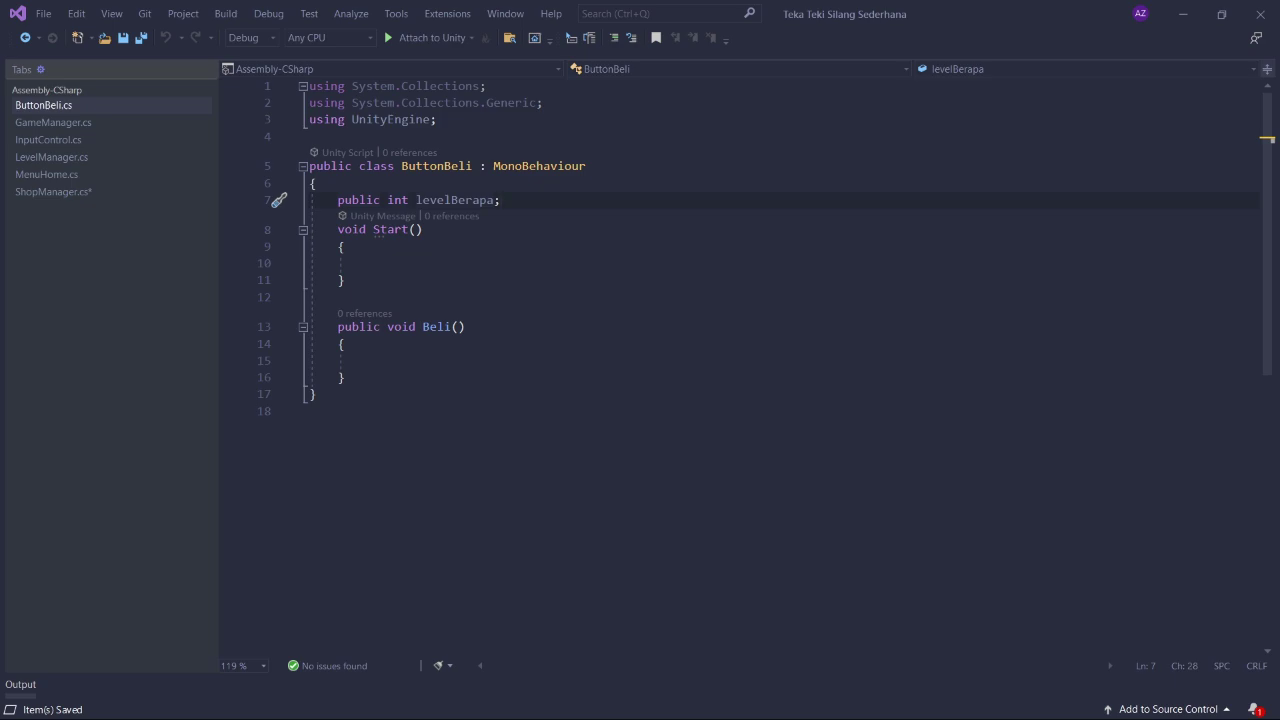
click(80, 190)
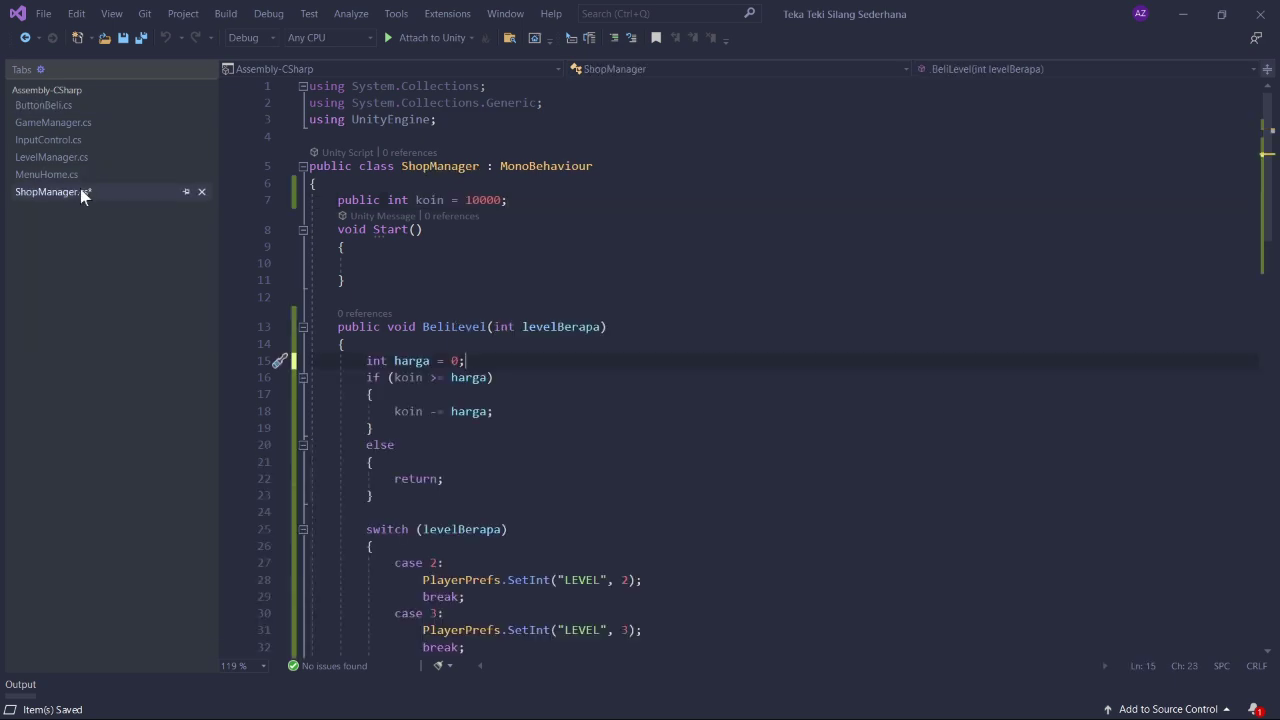
click(63, 108)
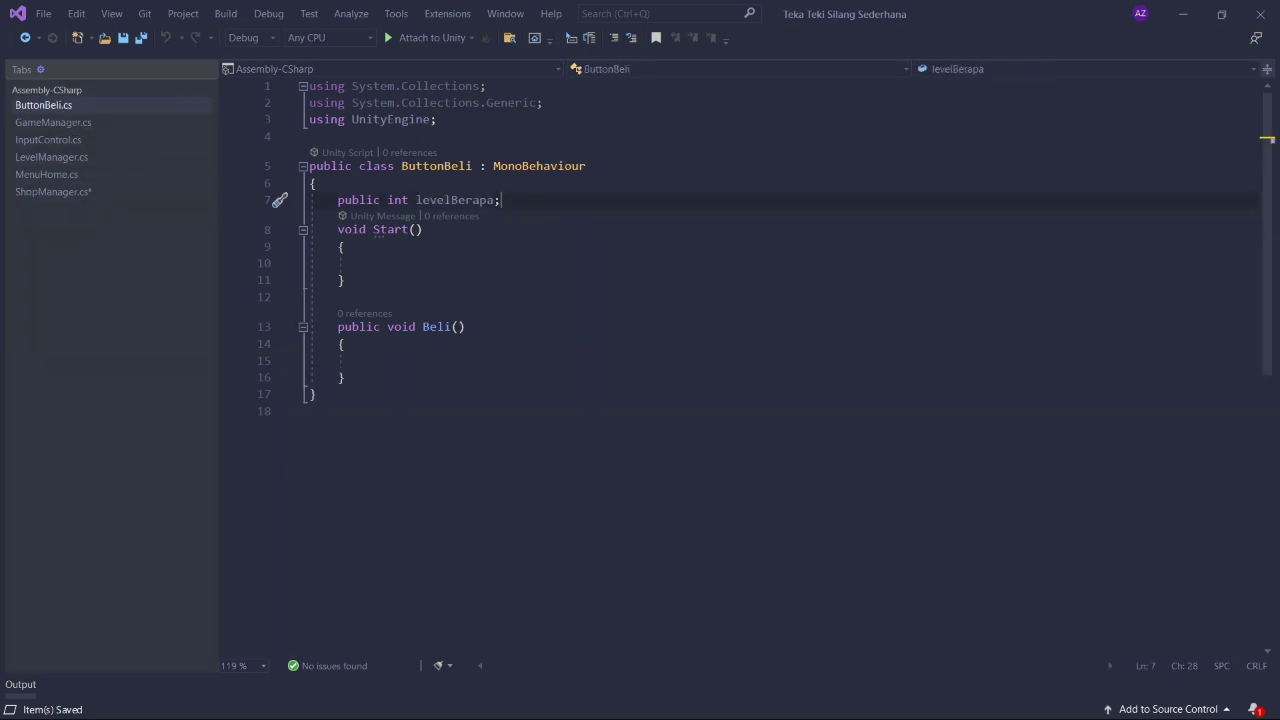
- Delete Start() and Beli() from ButtonBeli, add 'public int hargaBerapa;', and save
click(346, 377)
shift+click(309, 229)
key(Delete)
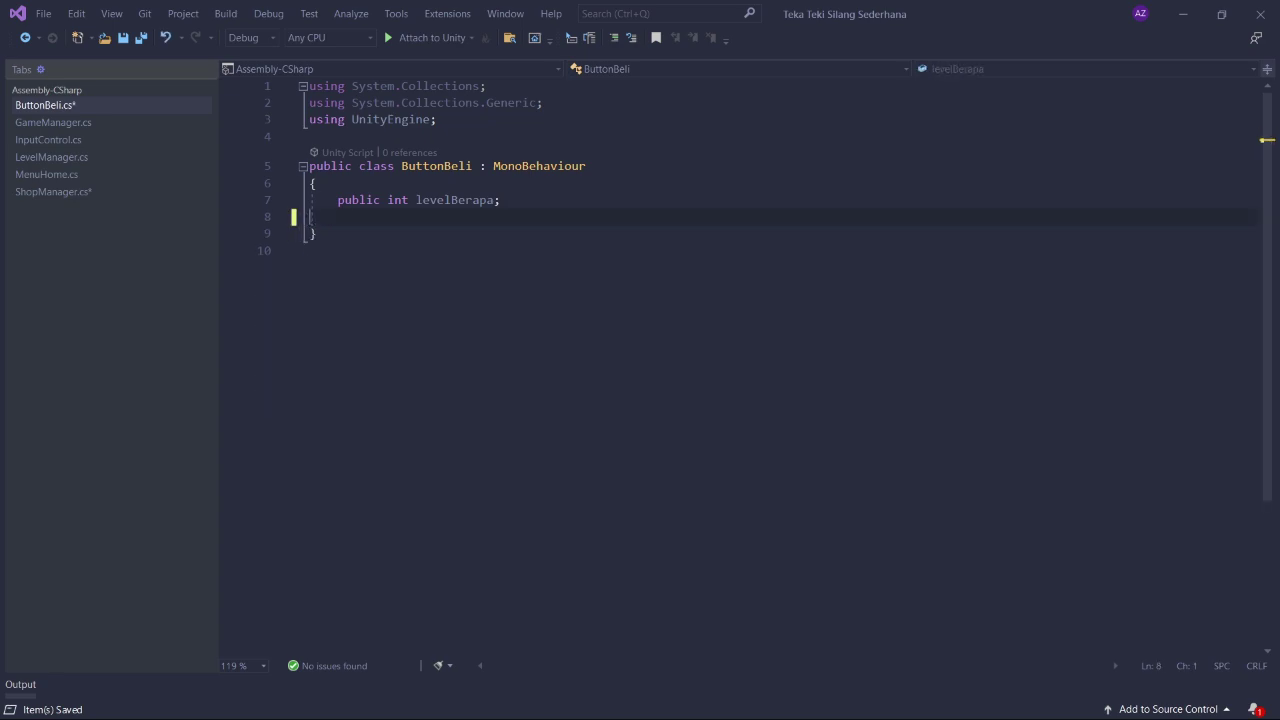
key(Tab)
text(public )
text(int hargaBerap)
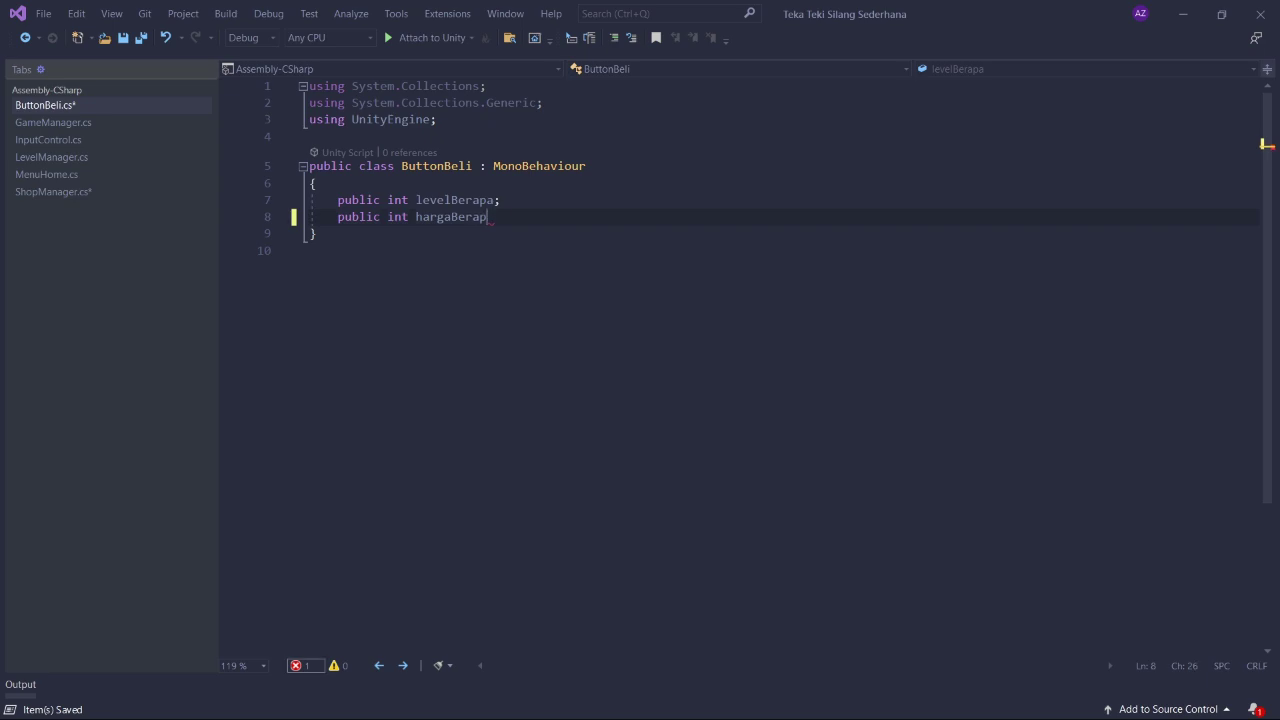
text(a;)
key(ctrl+s)
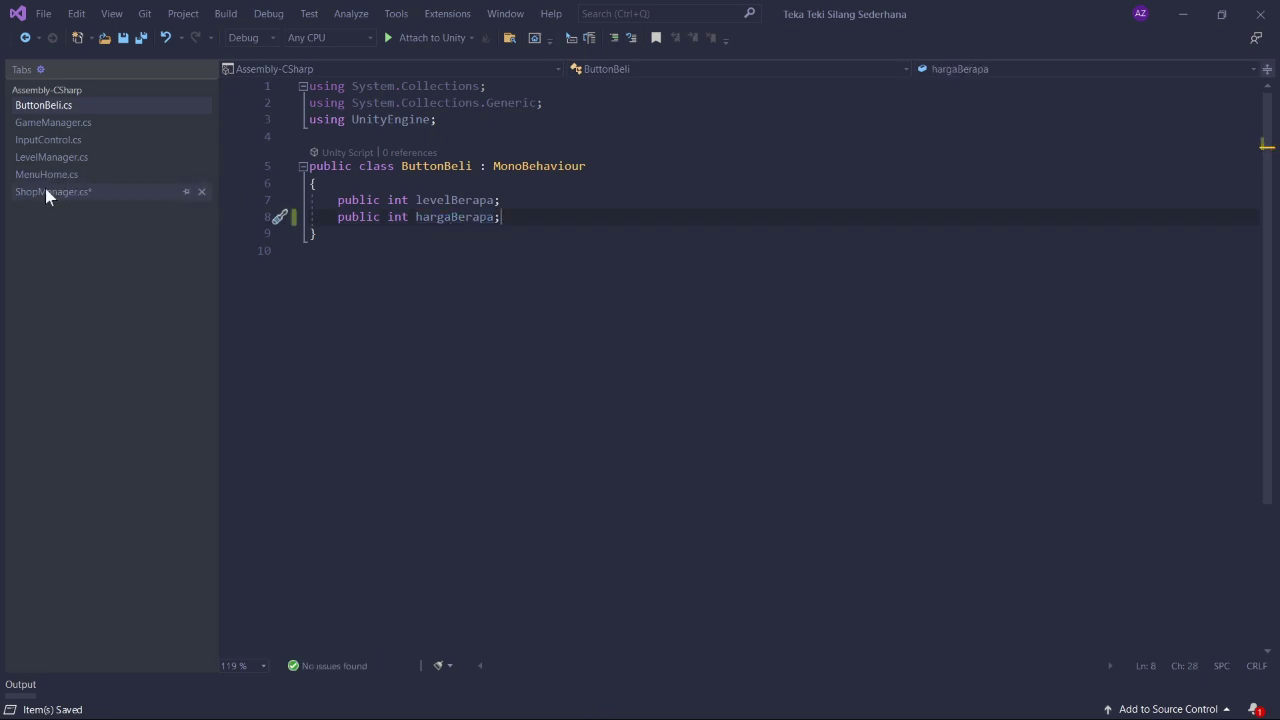
click(46, 191)
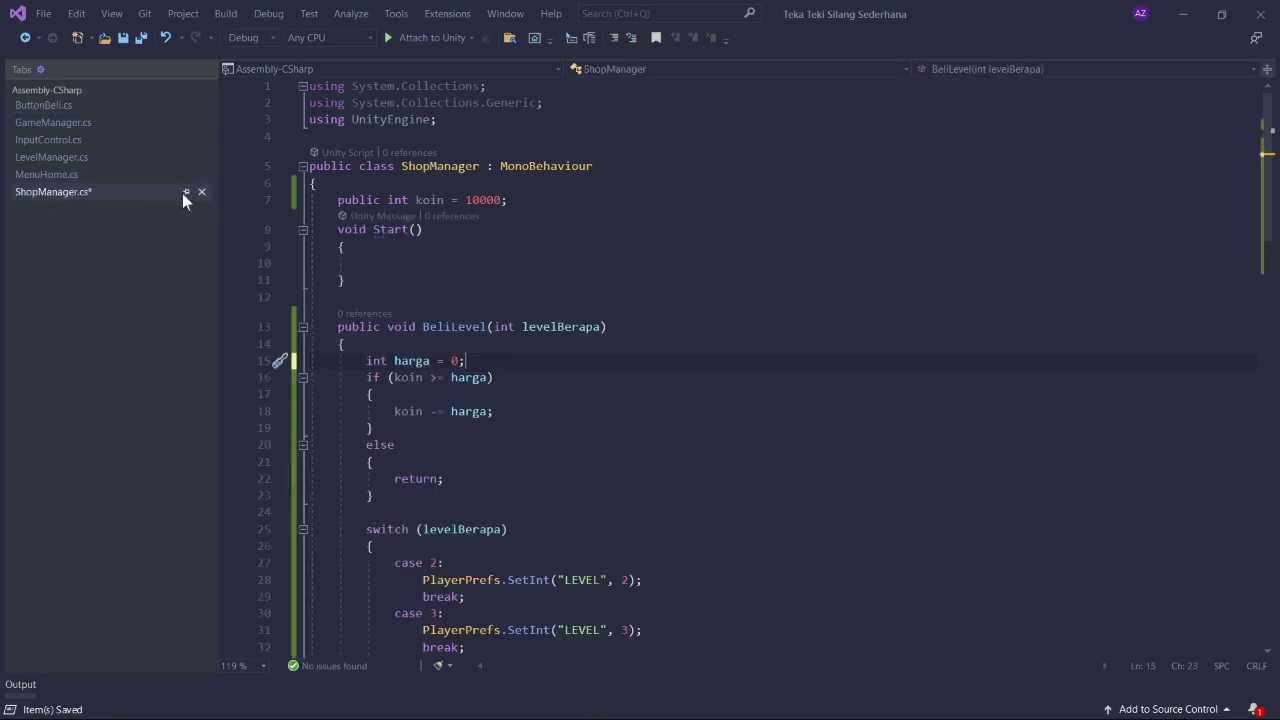
- Change BeliLevel's parameter to 'ButtonBeli buttonBeli' and set harga to buttonBeli.hargaBerapa
click(494, 327)
text(B)
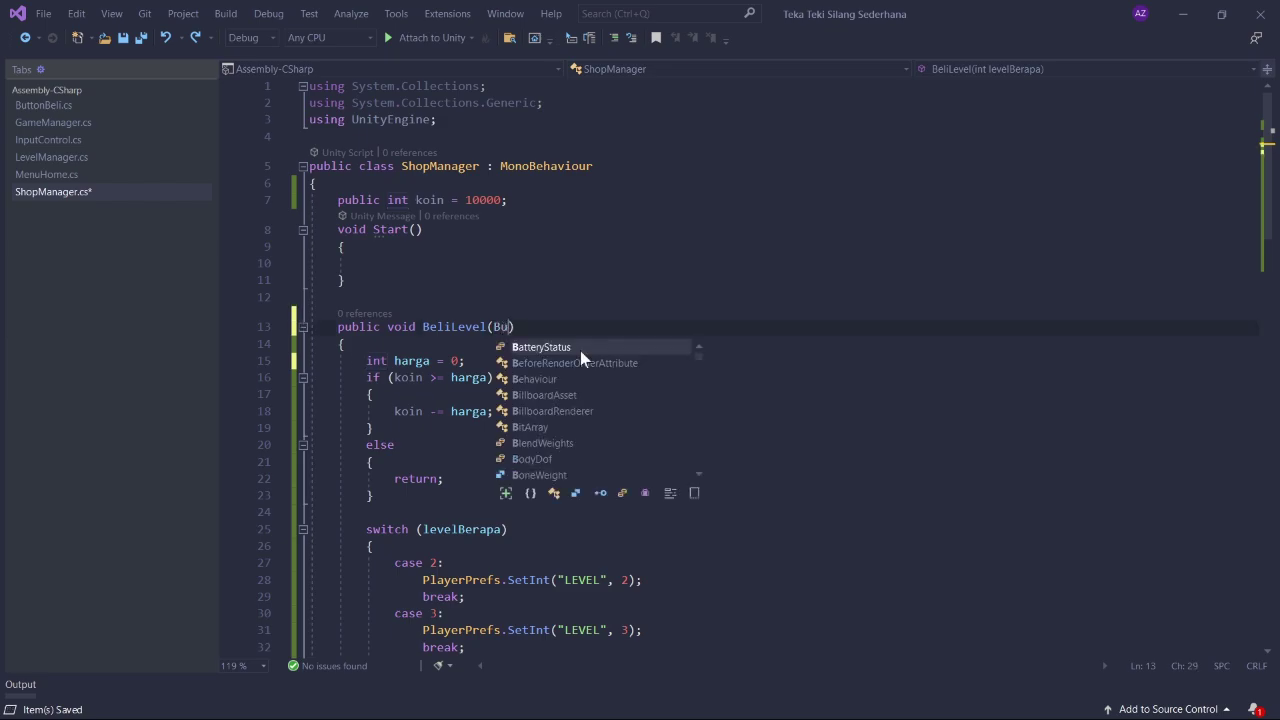
text(uttonBeli bu)
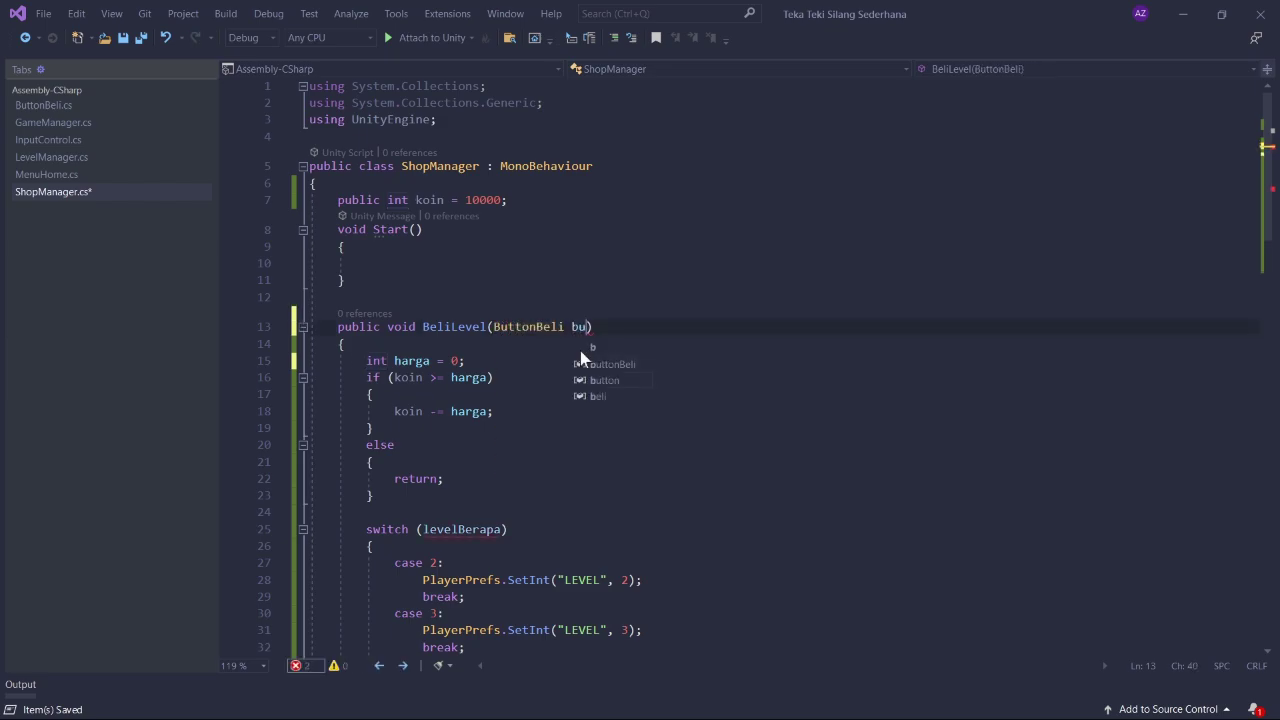
text(ttonBeli)
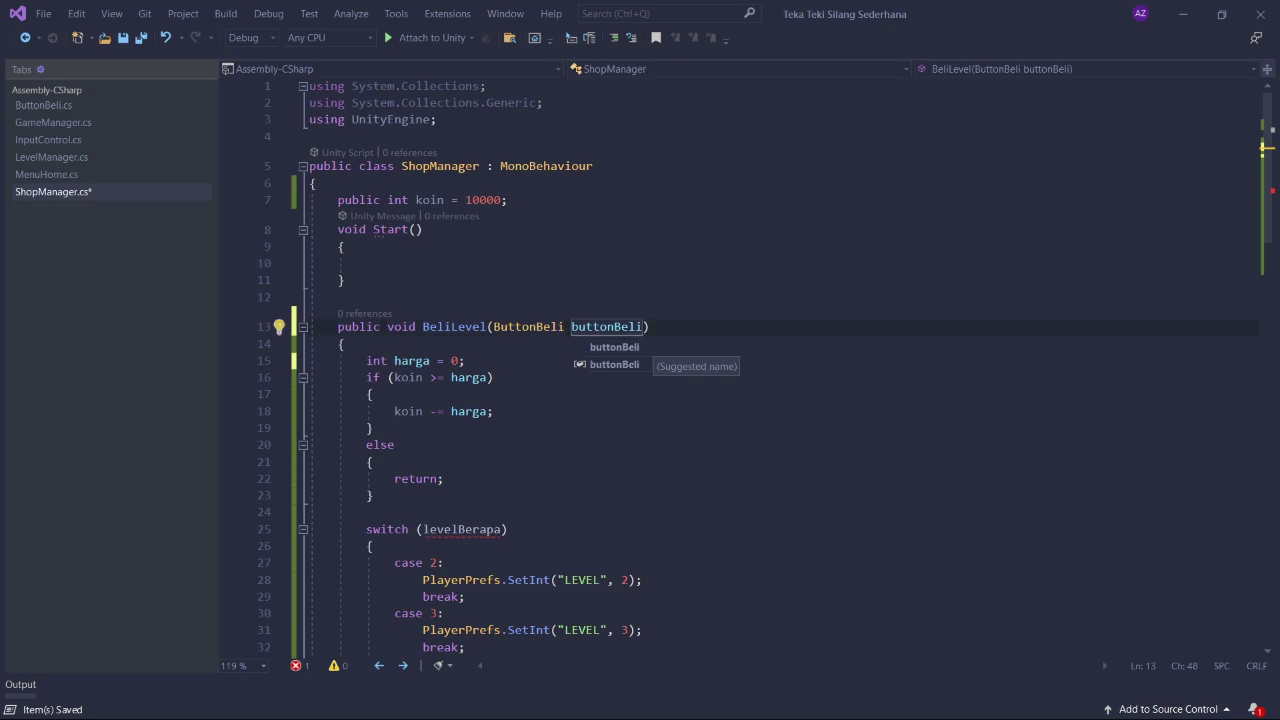
key(Escape)
key(Down)
key(Down)
key(BackSpace)
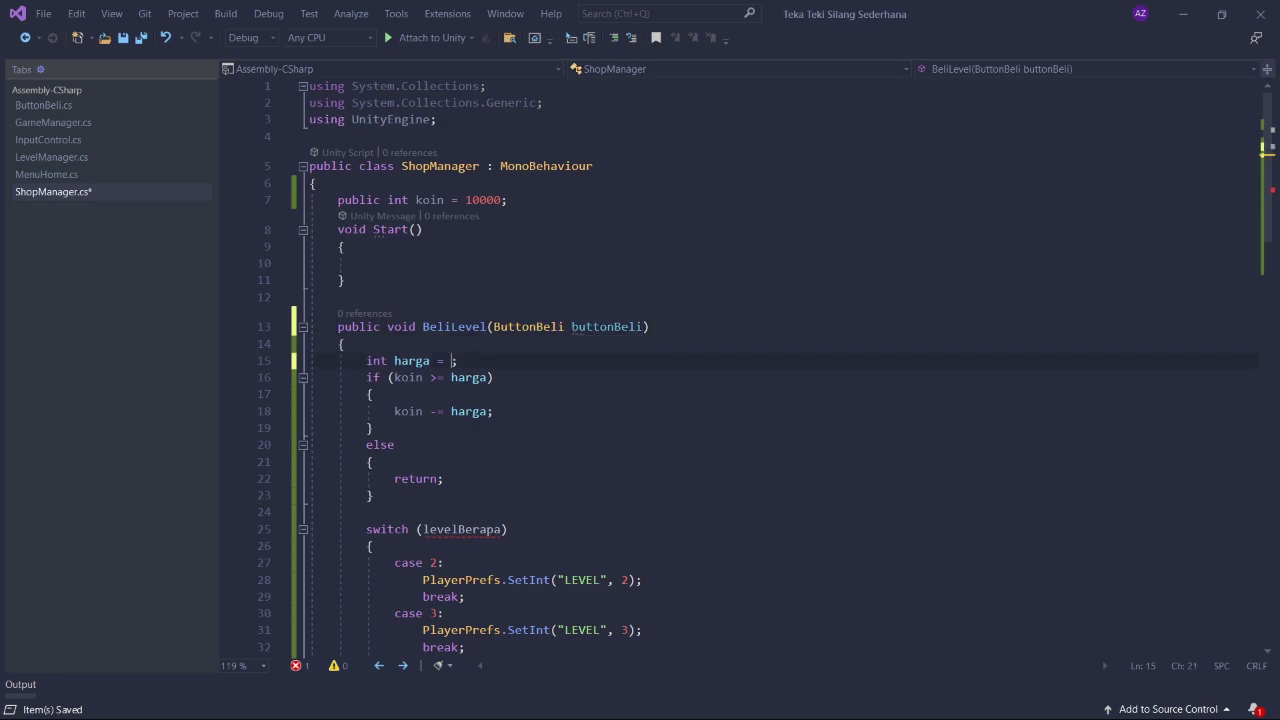
text(butt)
key(Tab)
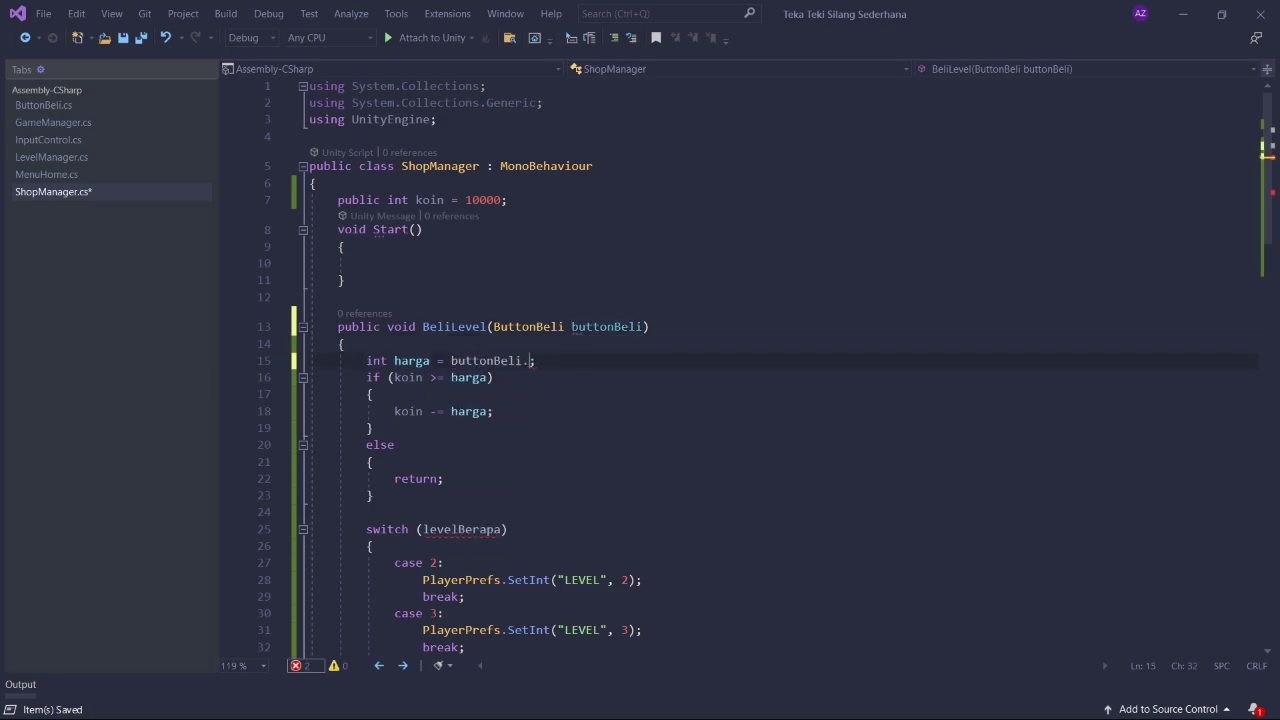
text(.h;)
key(Delete)
key(Delete)
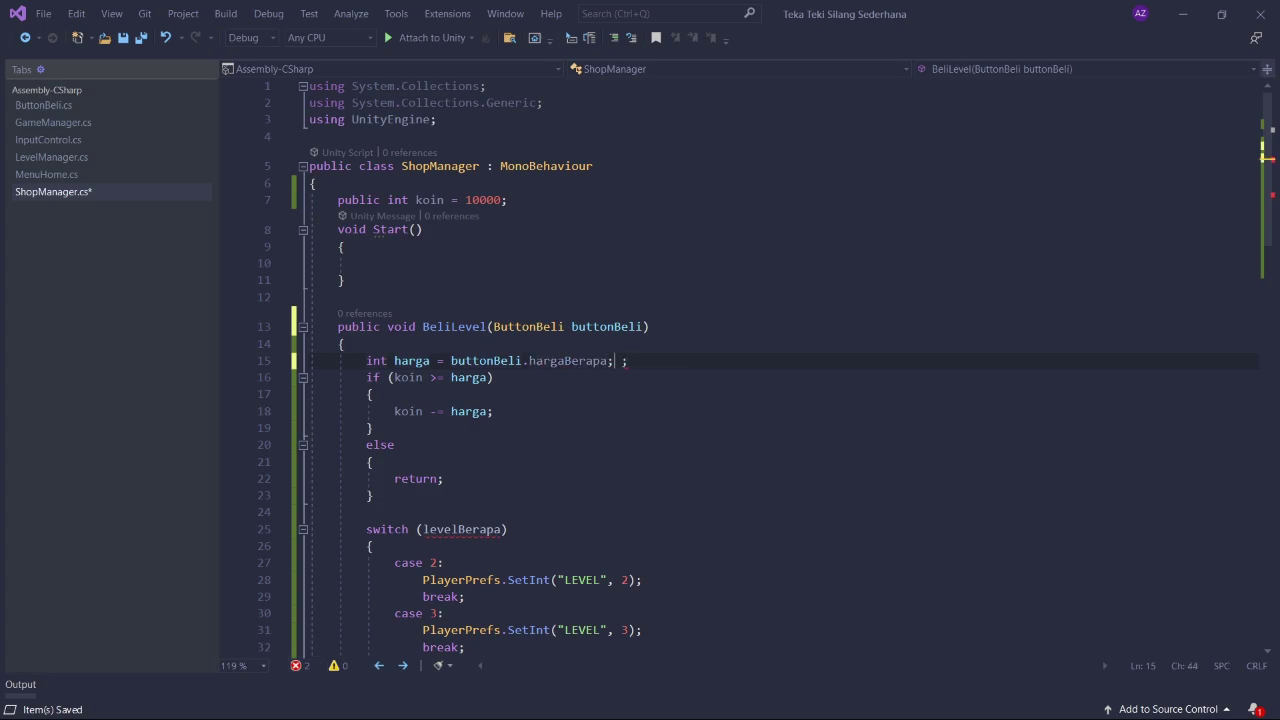
- Add 'int level = buttonBeli.levelBerapa;', switch on level, and save ShopManager.cs
key(ctrl+Return)
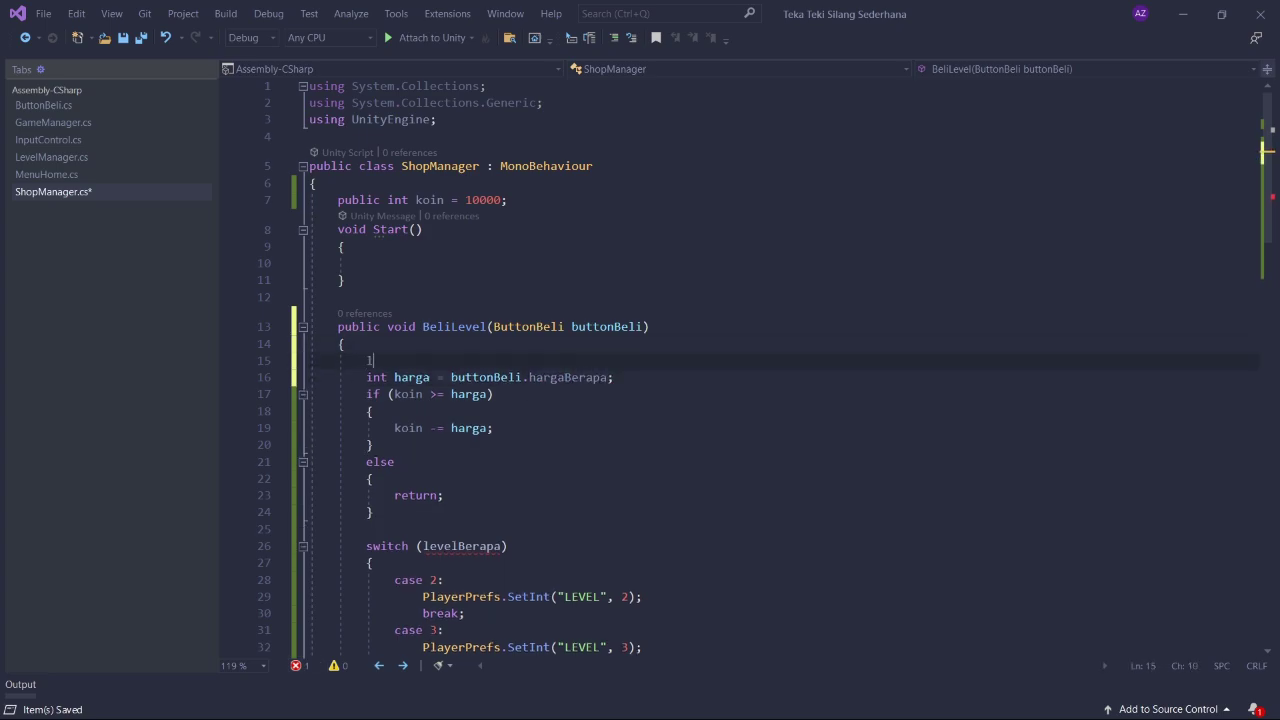
text(int level)
text(b)
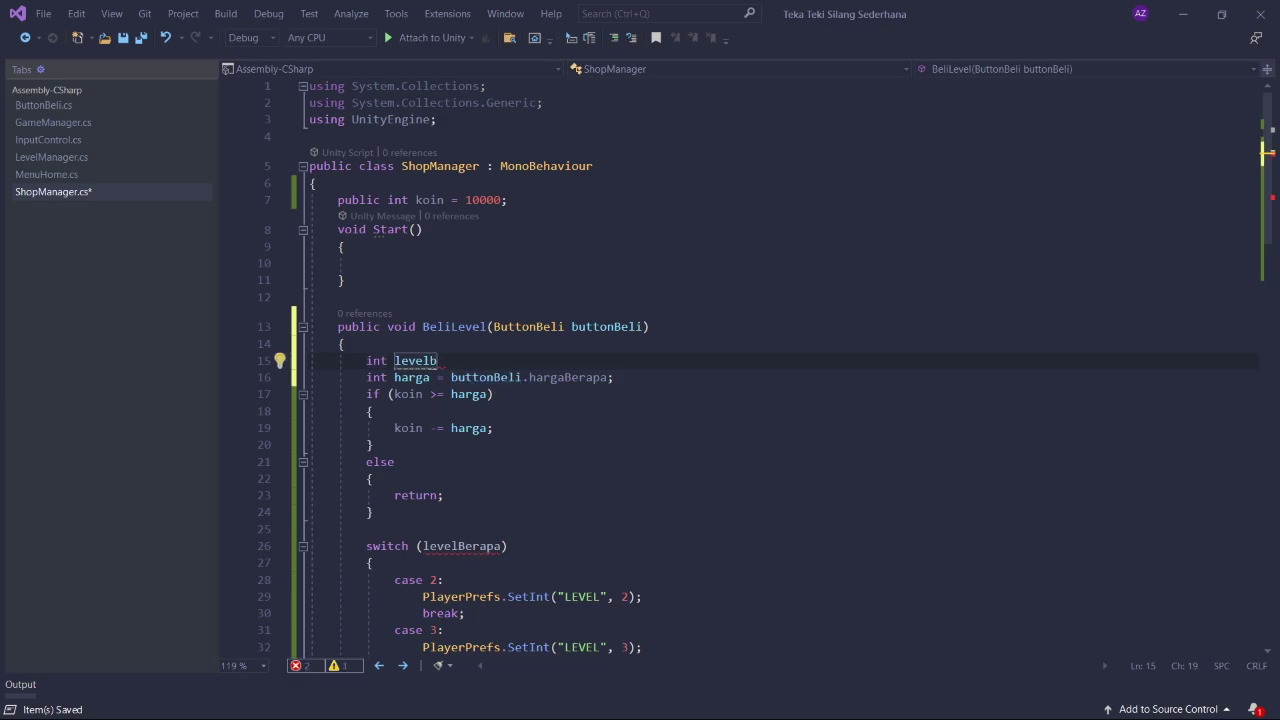
key(BackSpace)
drag(506, 546, 458, 546)
key(BackSpace)
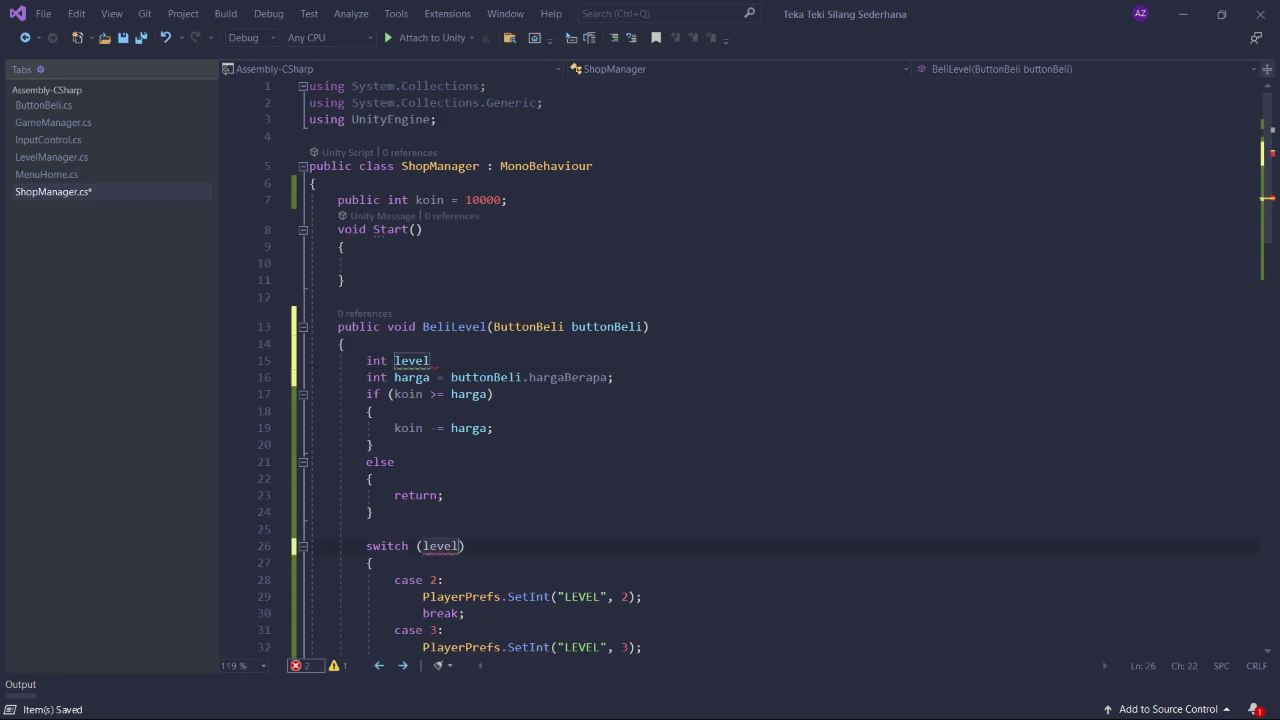
text( = )
text(buttonBeli.l)
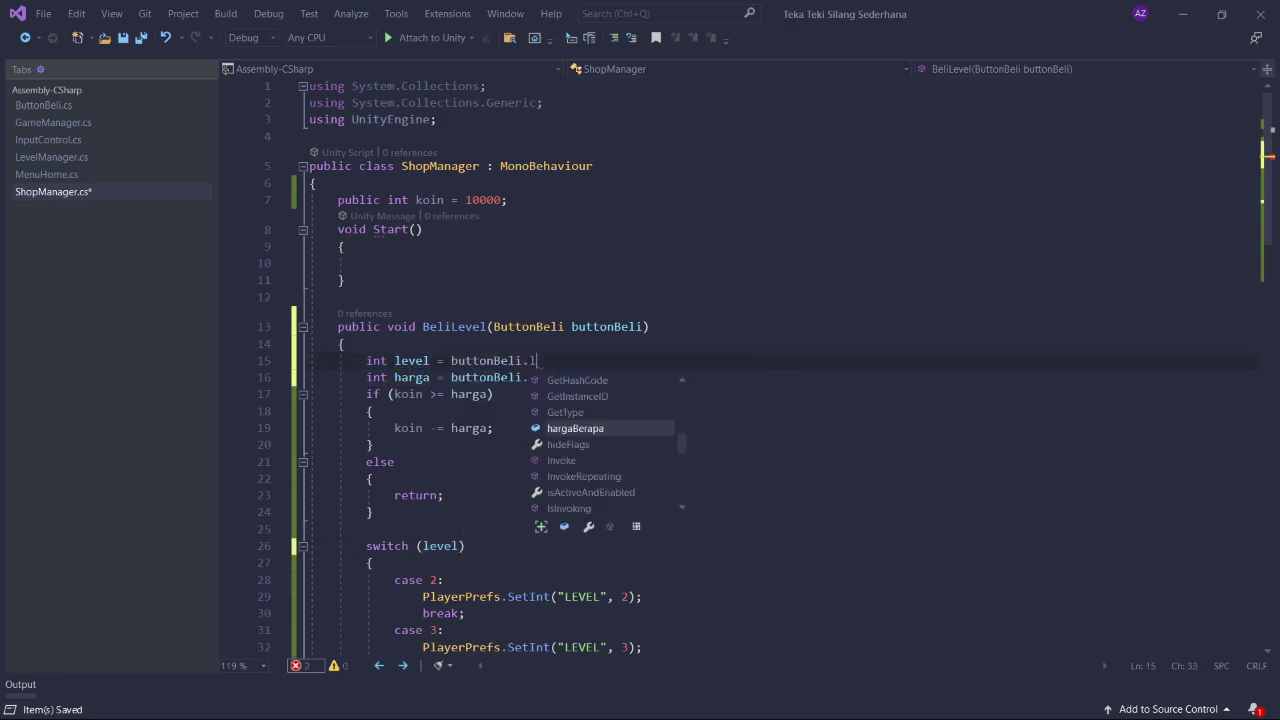
text(e)
key(Tab)
text(;)
click(614, 377)
key(Return)
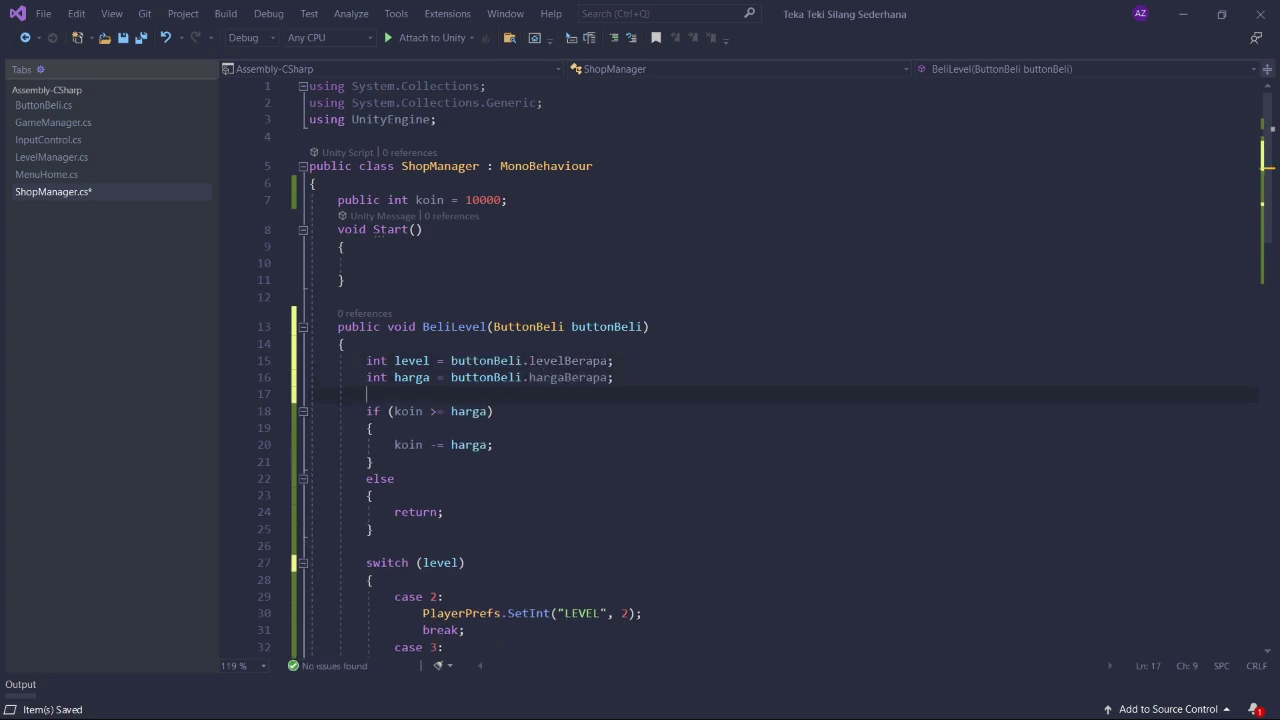
scroll(740, 360, down, 4)
key(ctrl+s)
scroll(740, 360, up, 4)
click(1185, 13)
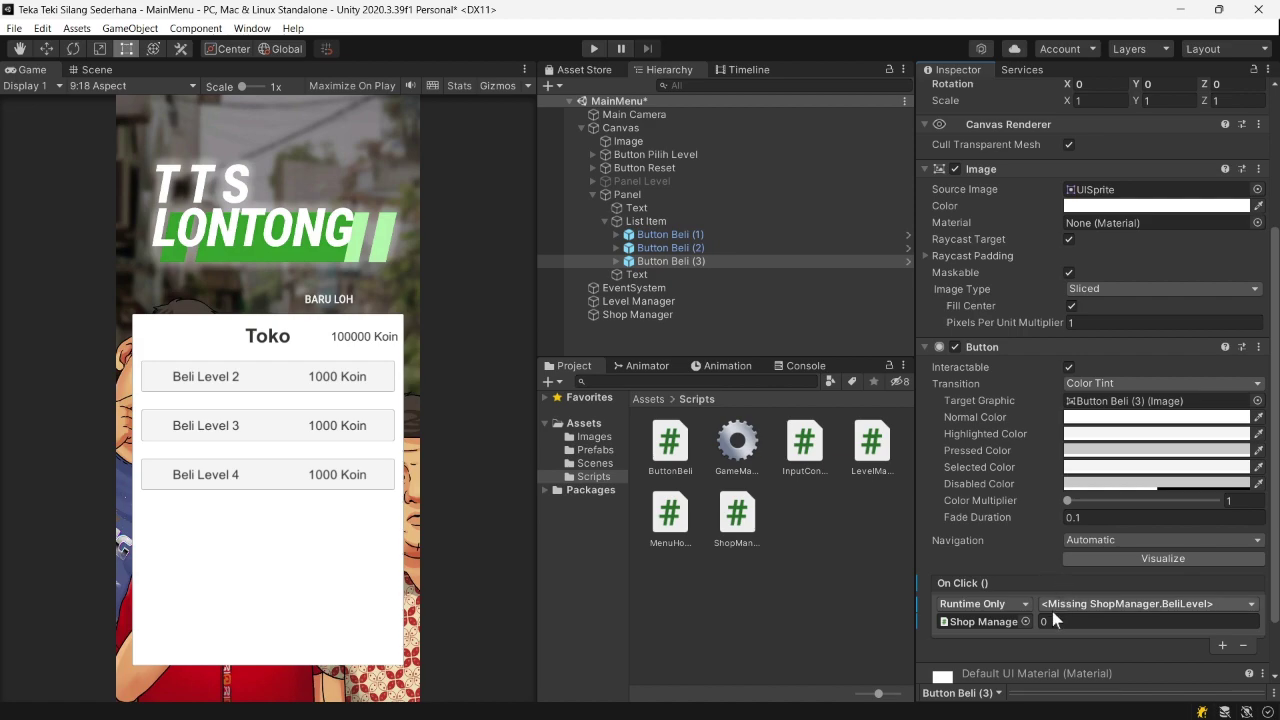
- Reassign Button Beli (3)'s On Click to ShopManager.BeliLevel (ButtonBeli)
click(1052, 605)
mouse_move(1098, 682)
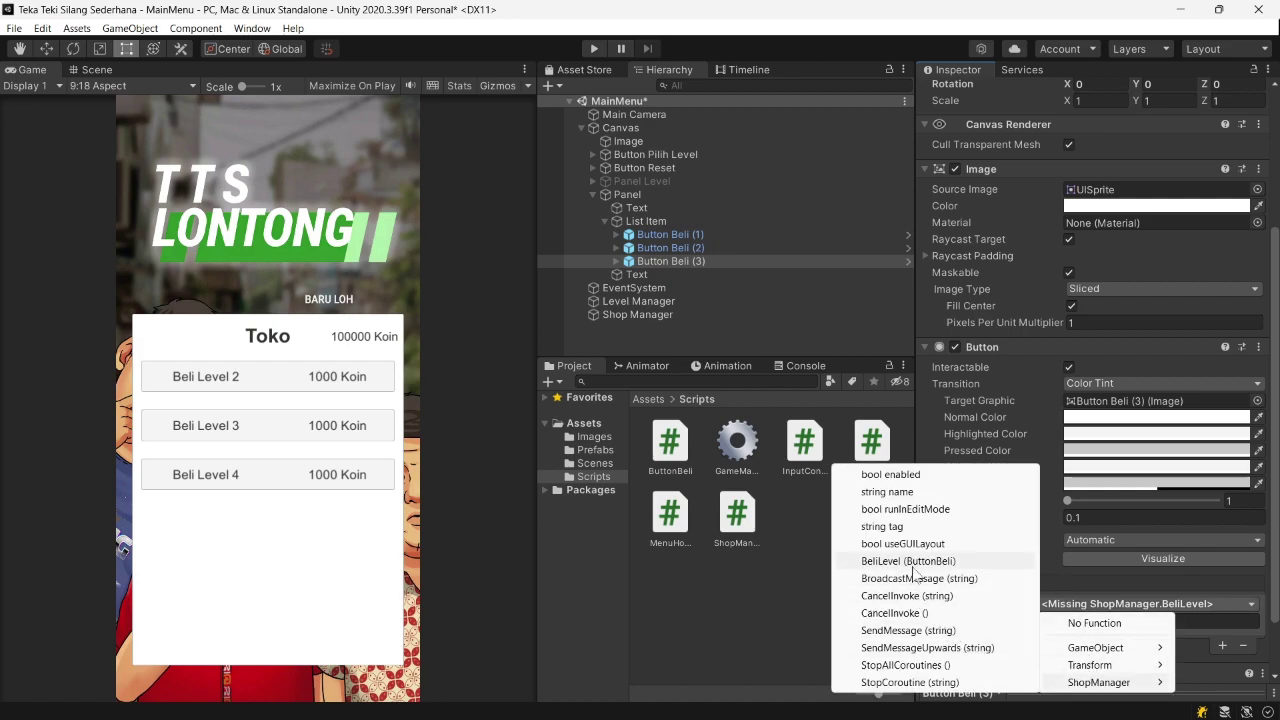
click(990, 560)
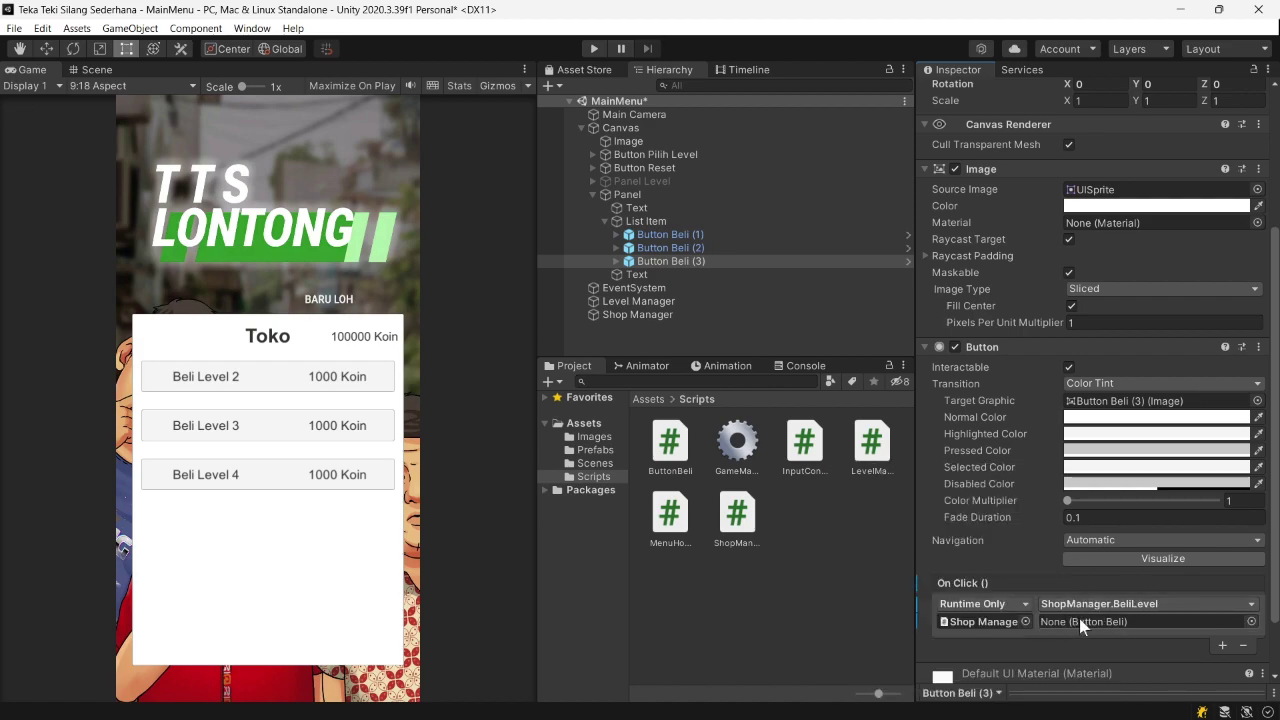
click(704, 235)
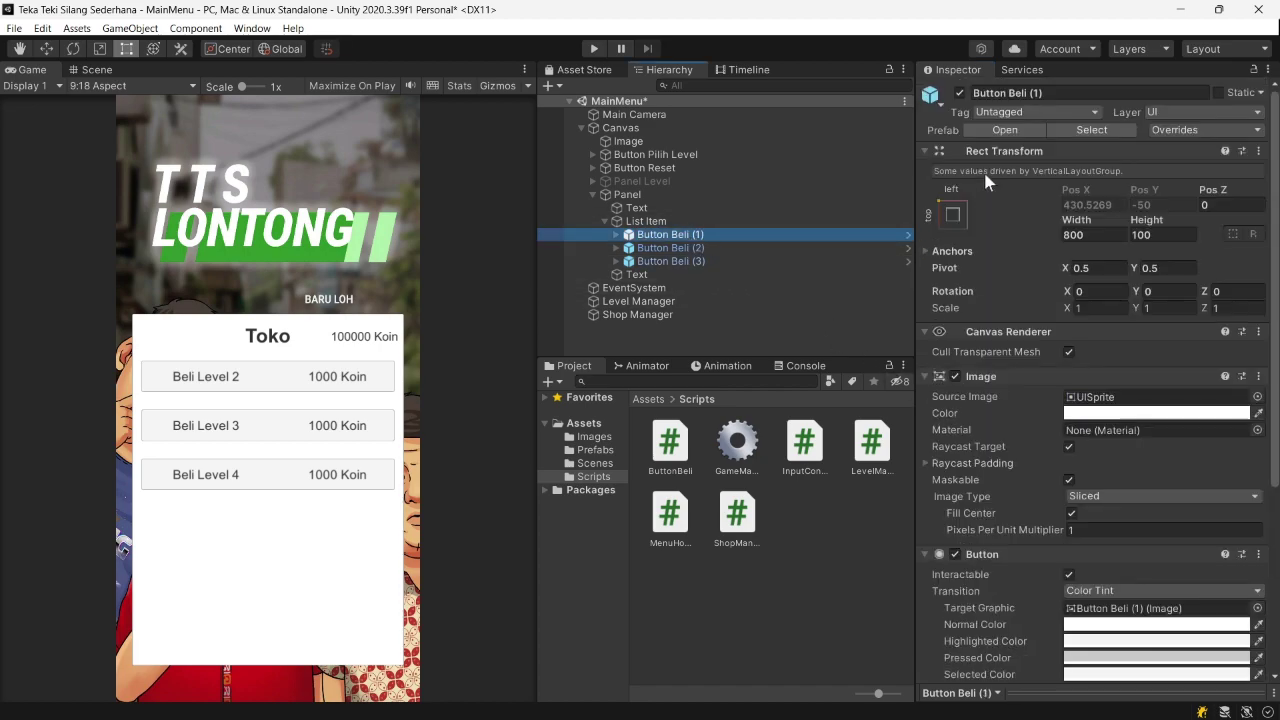
- Attach the ButtonBeli script to the Button Beli prefab, add an On Click entry, and save
click(983, 136)
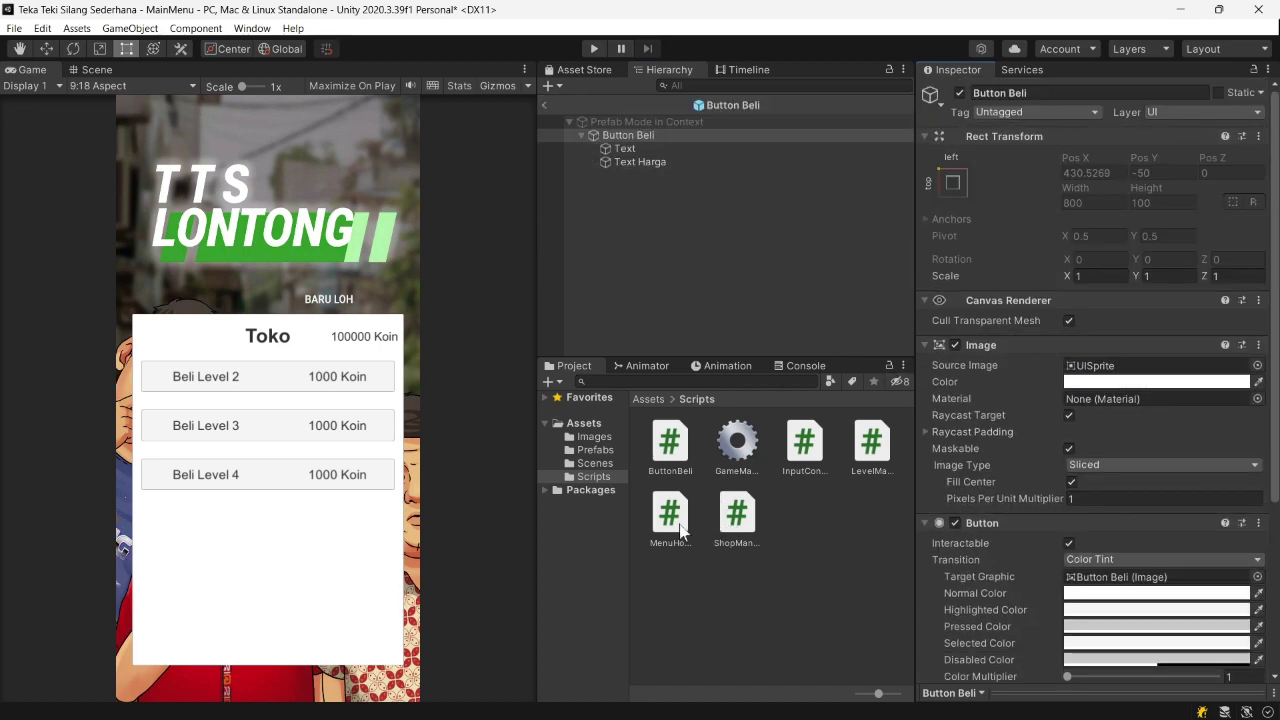
drag(668, 478, 1037, 289)
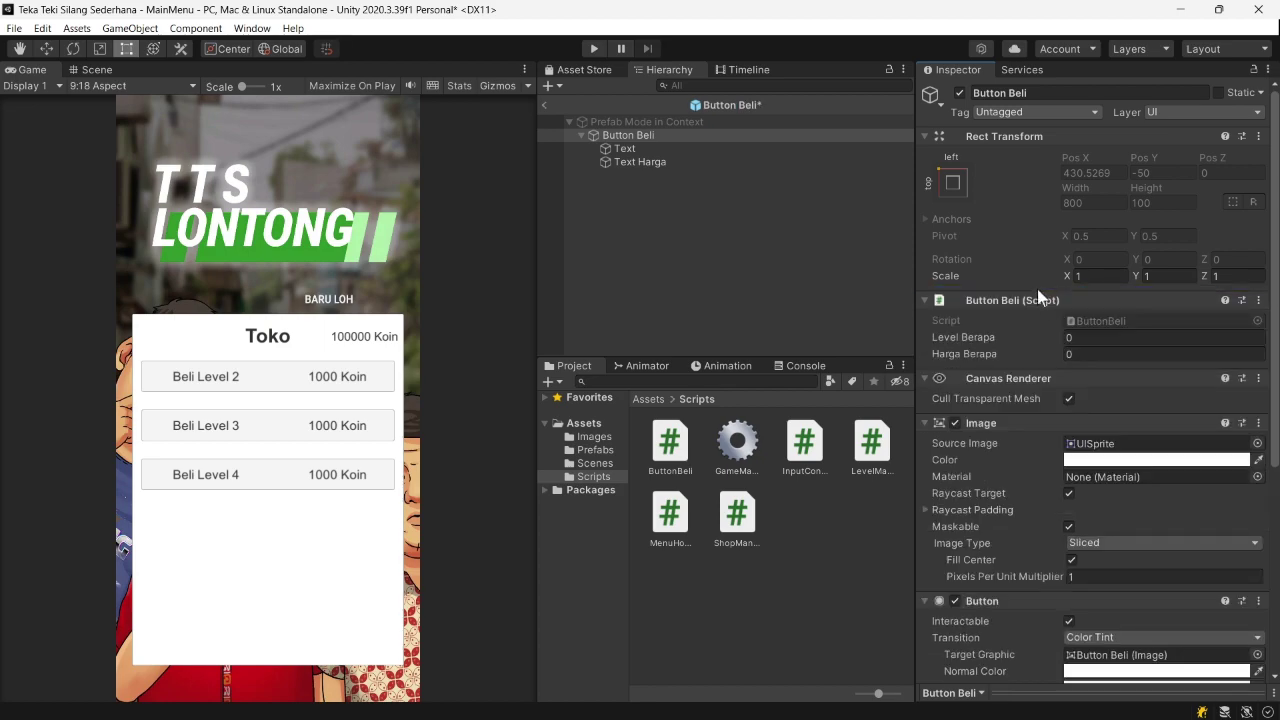
scroll(1037, 289, down, 5)
click(1221, 574)
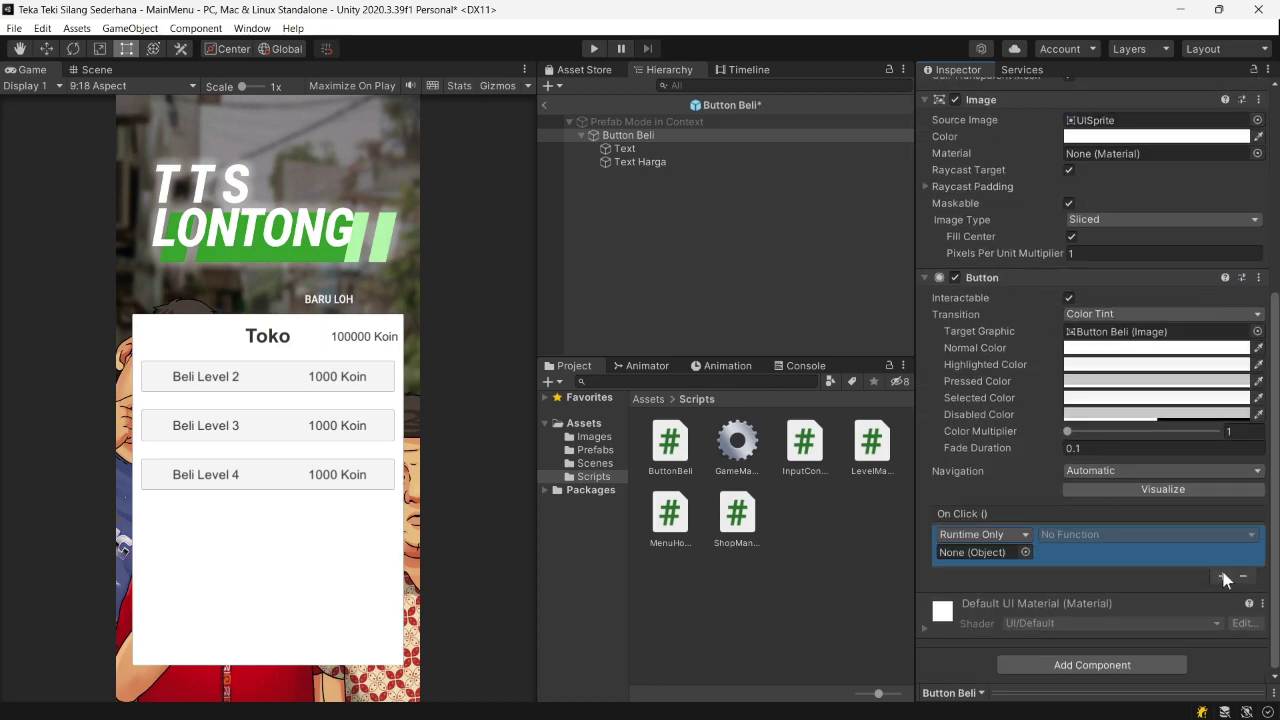
click(951, 537)
click(733, 230)
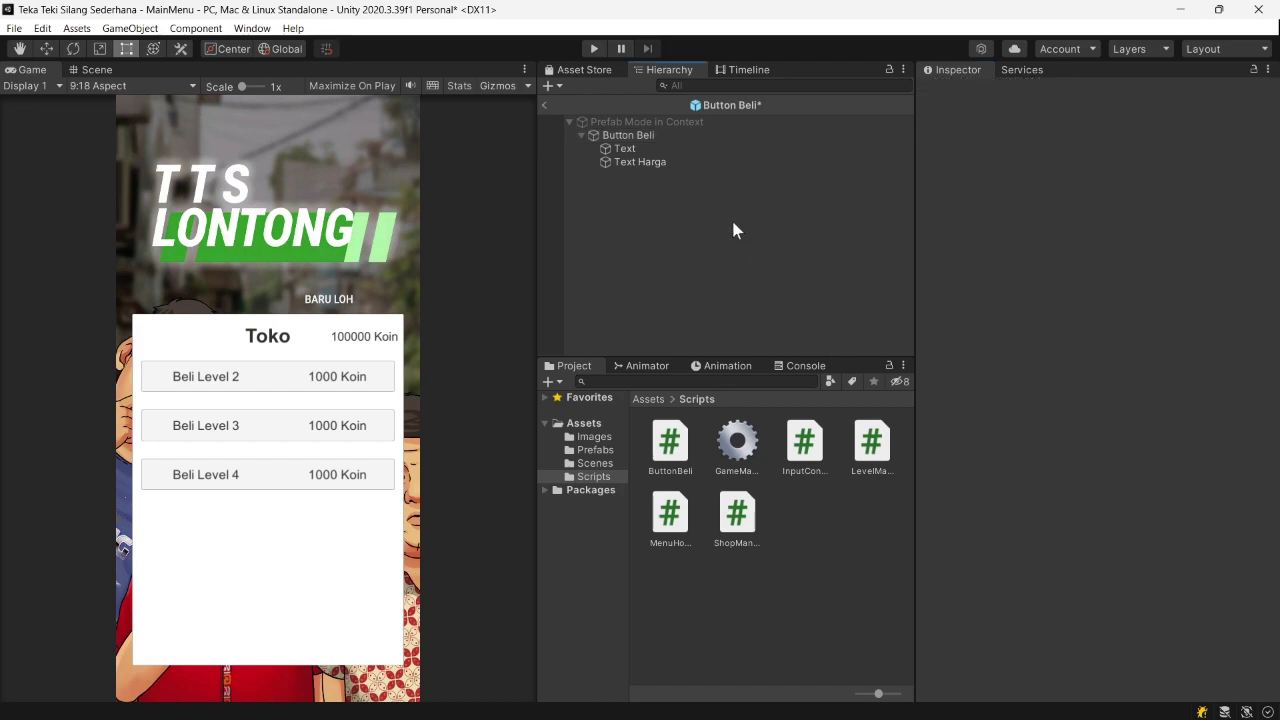
key(ctrl+s)
- Back in MainMenu, point all three Beli buttons' On Click at Shop Manager's BeliLevel
click(548, 105)
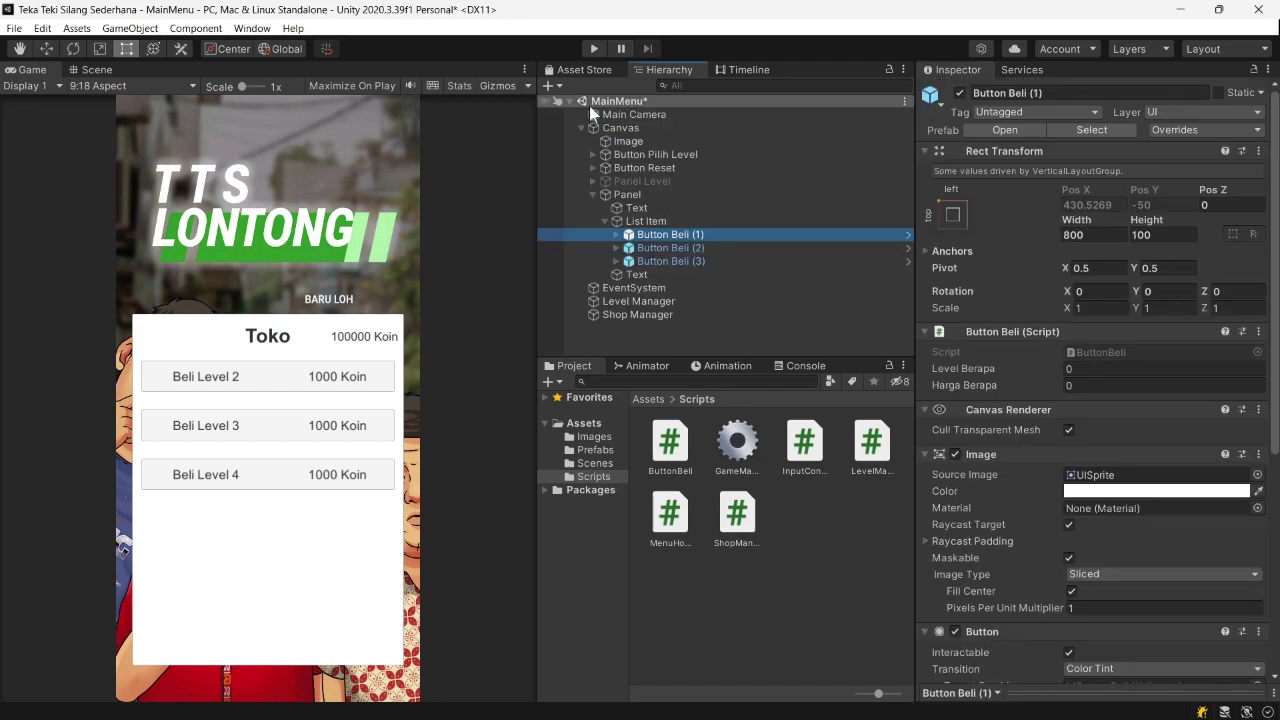
scroll(989, 419, down, 5)
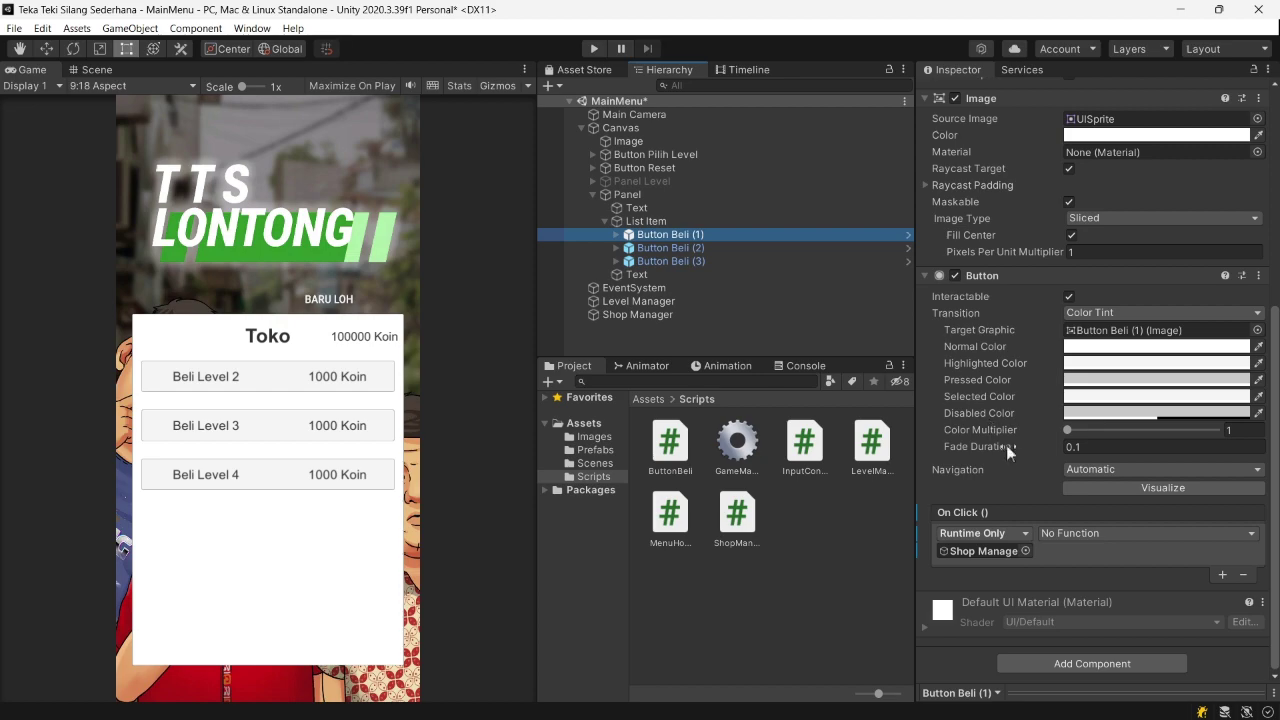
scroll(1006, 445, up, 5)
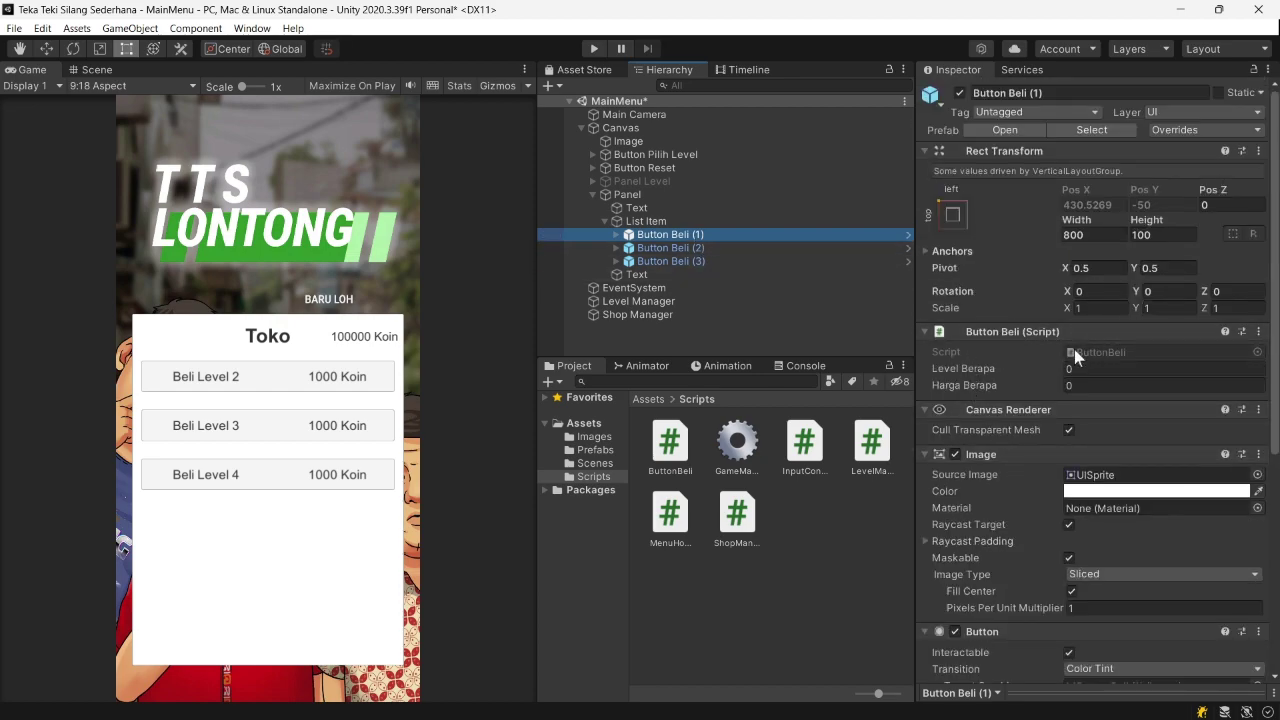
scroll(1106, 560, down, 5)
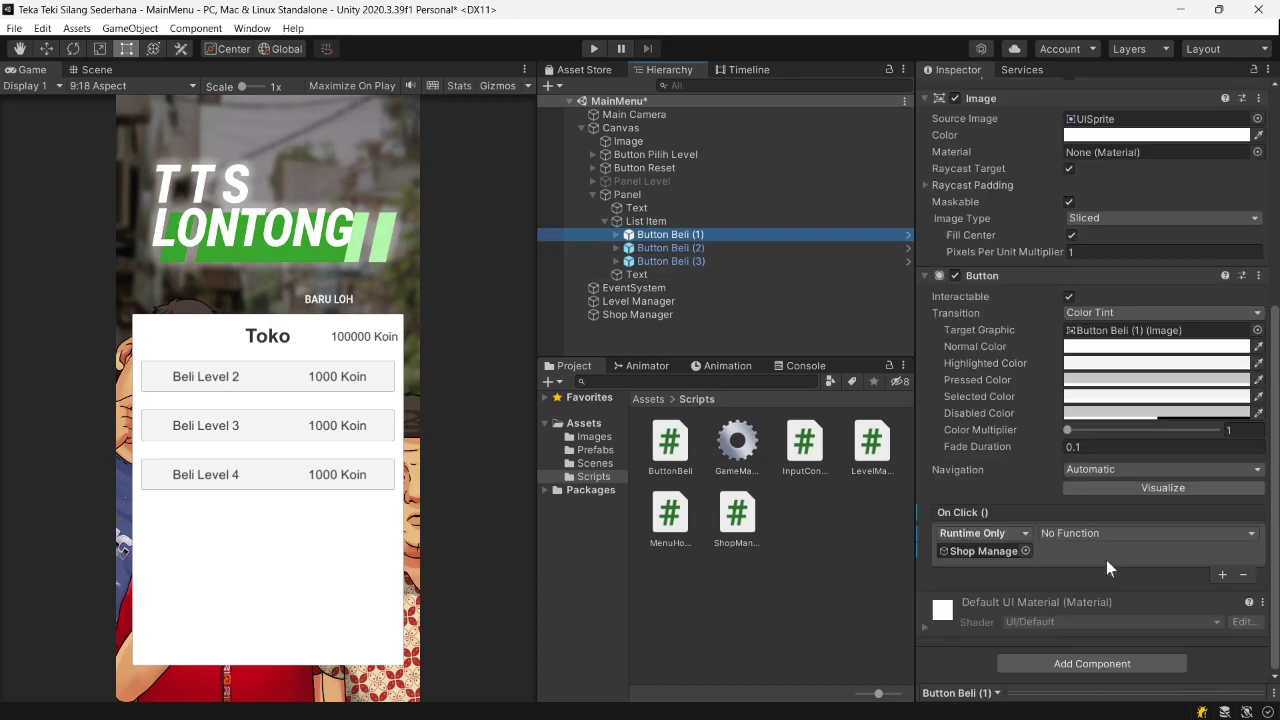
shift+click(715, 263)
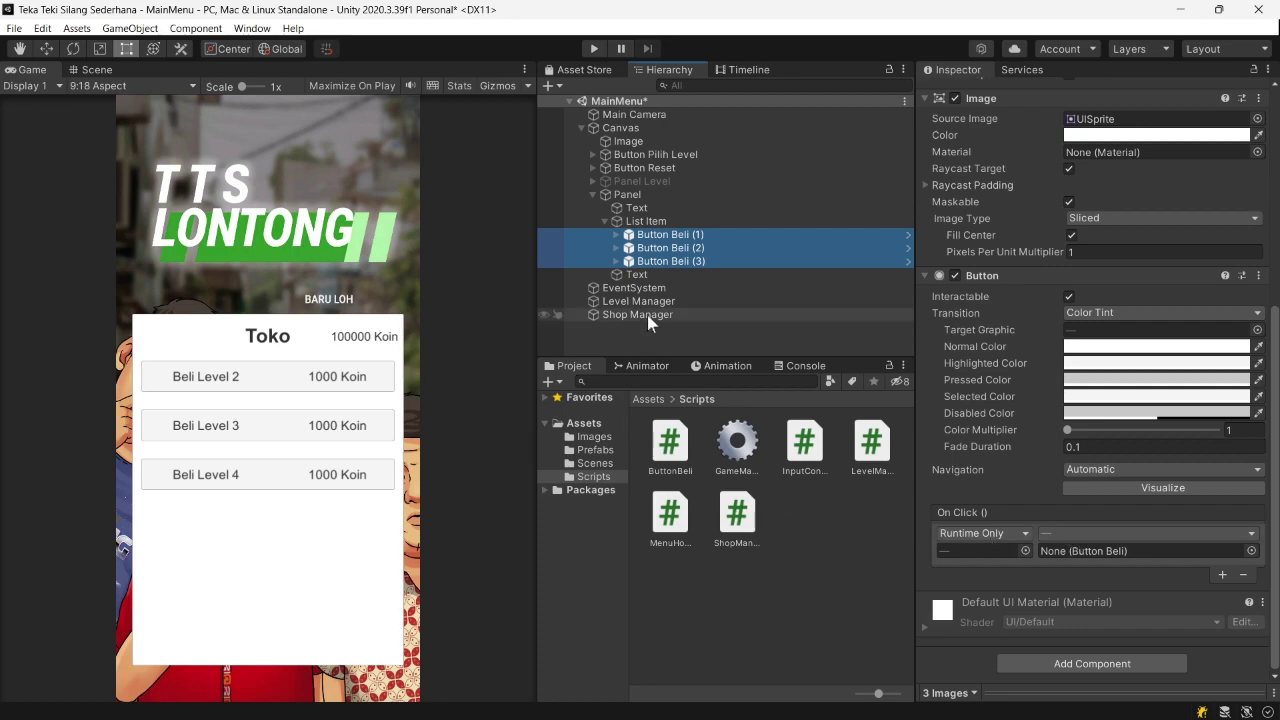
drag(647, 315, 982, 551)
click(1055, 533)
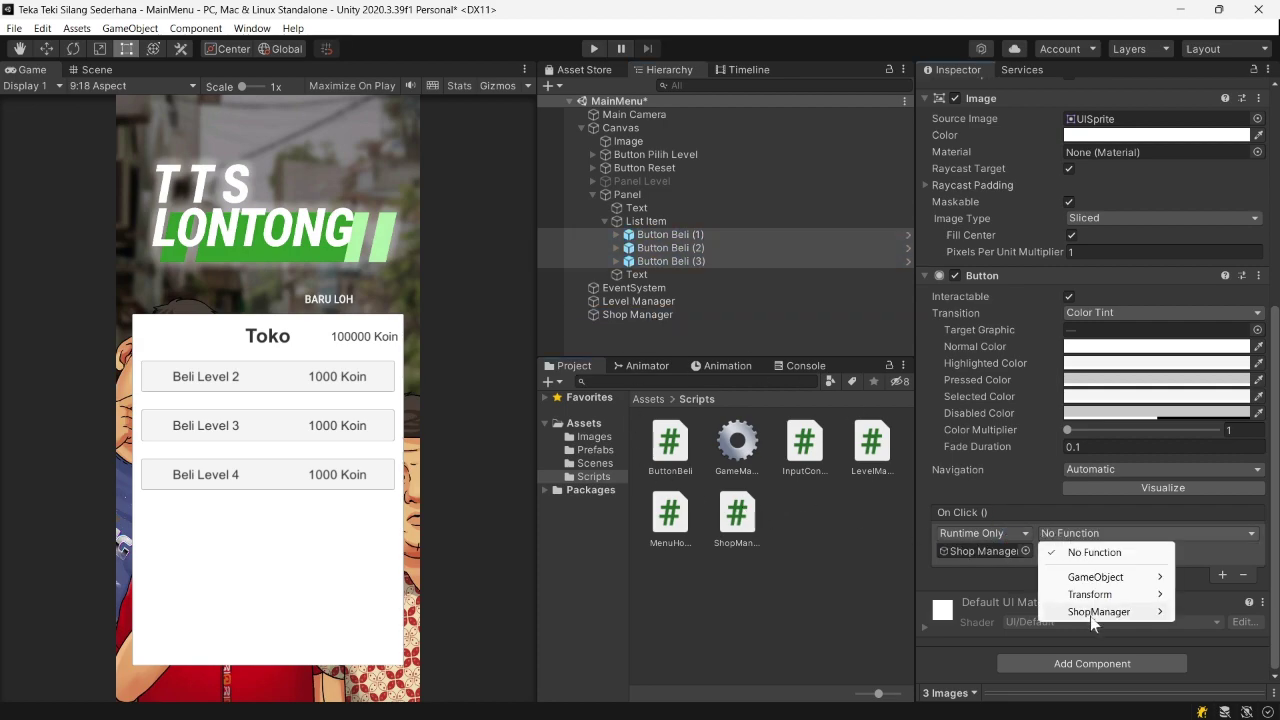
click(893, 484)
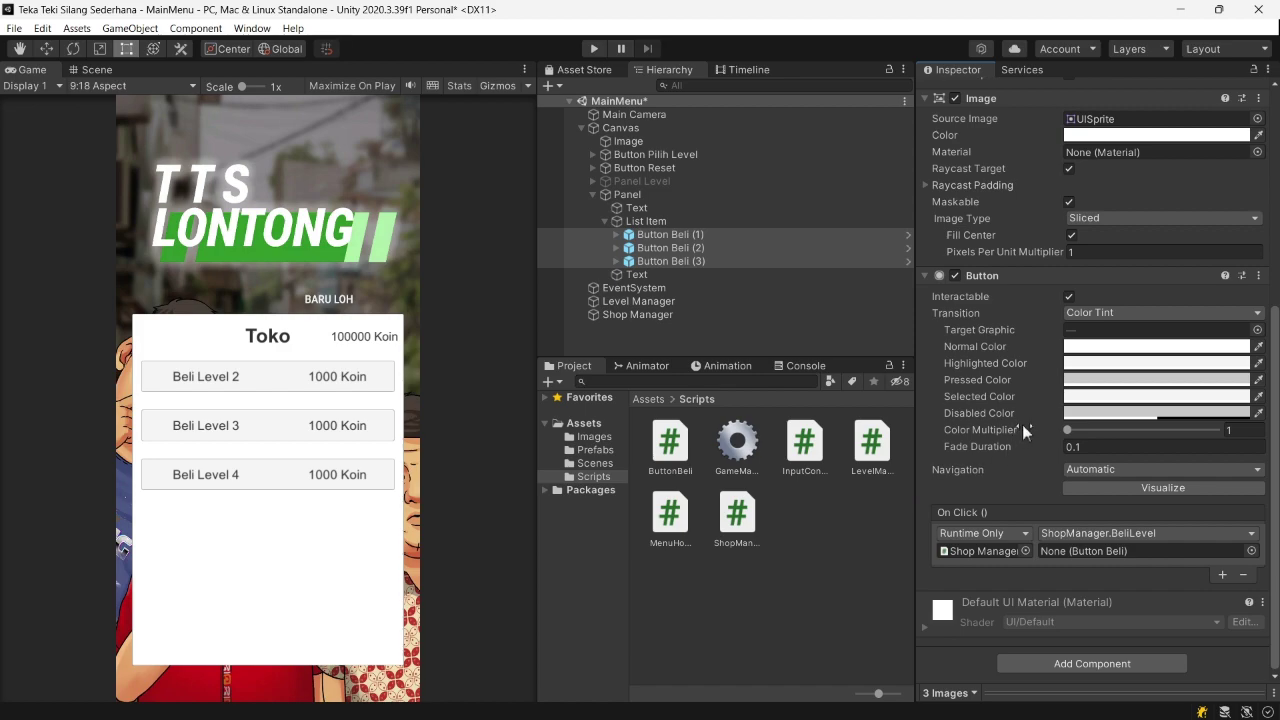
scroll(1022, 424, up, 5)
scroll(1039, 509, down, 5)
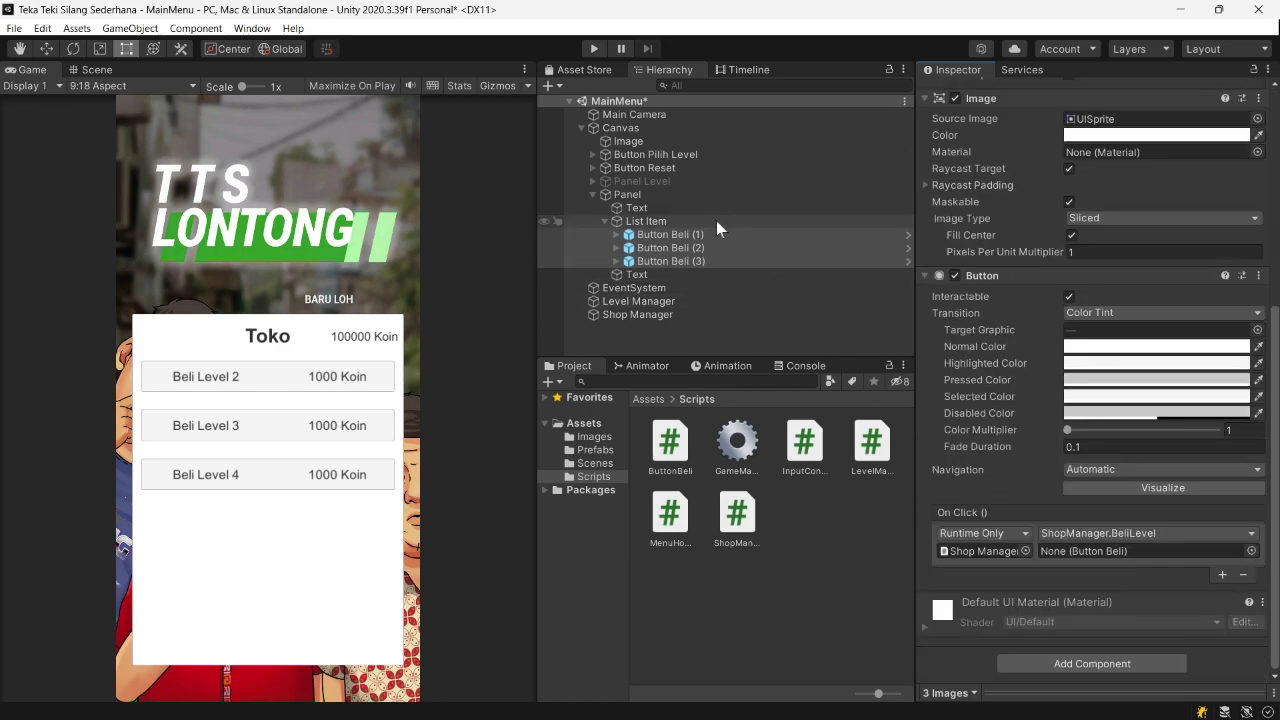
- Drag Button Beli (1), (2) and (3) each into its own On Click object field
click(690, 235)
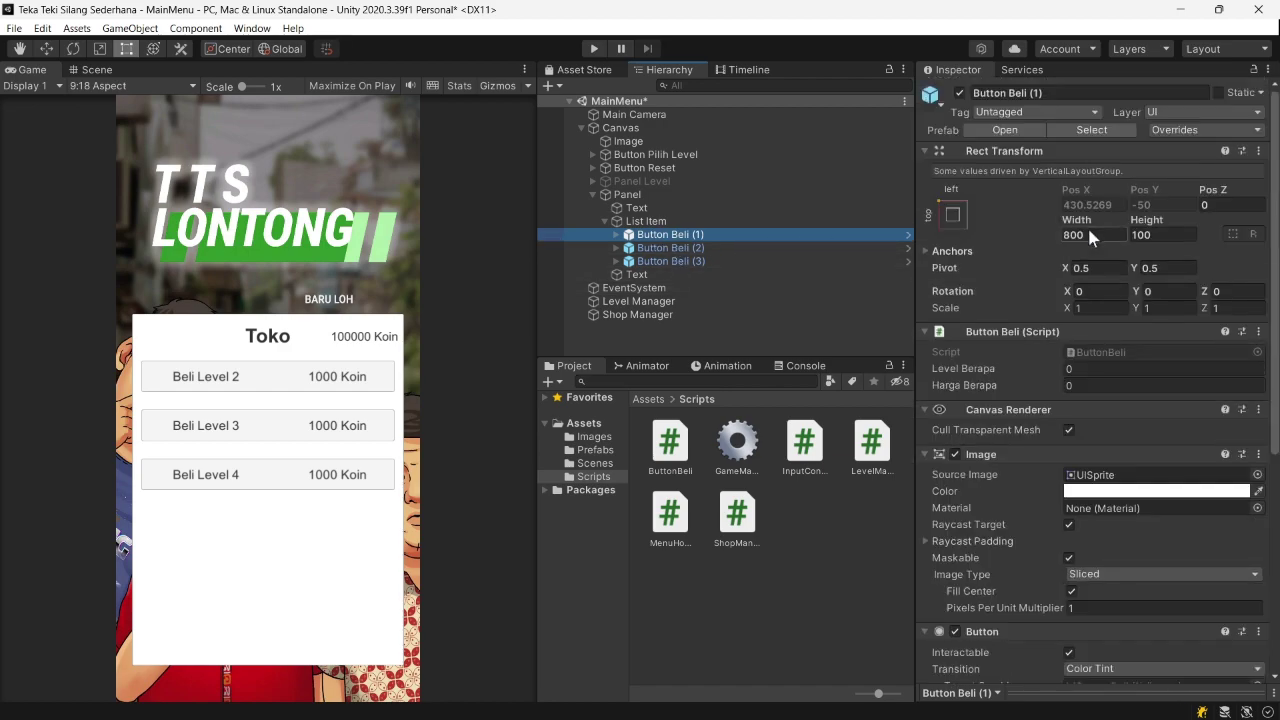
click(1010, 275)
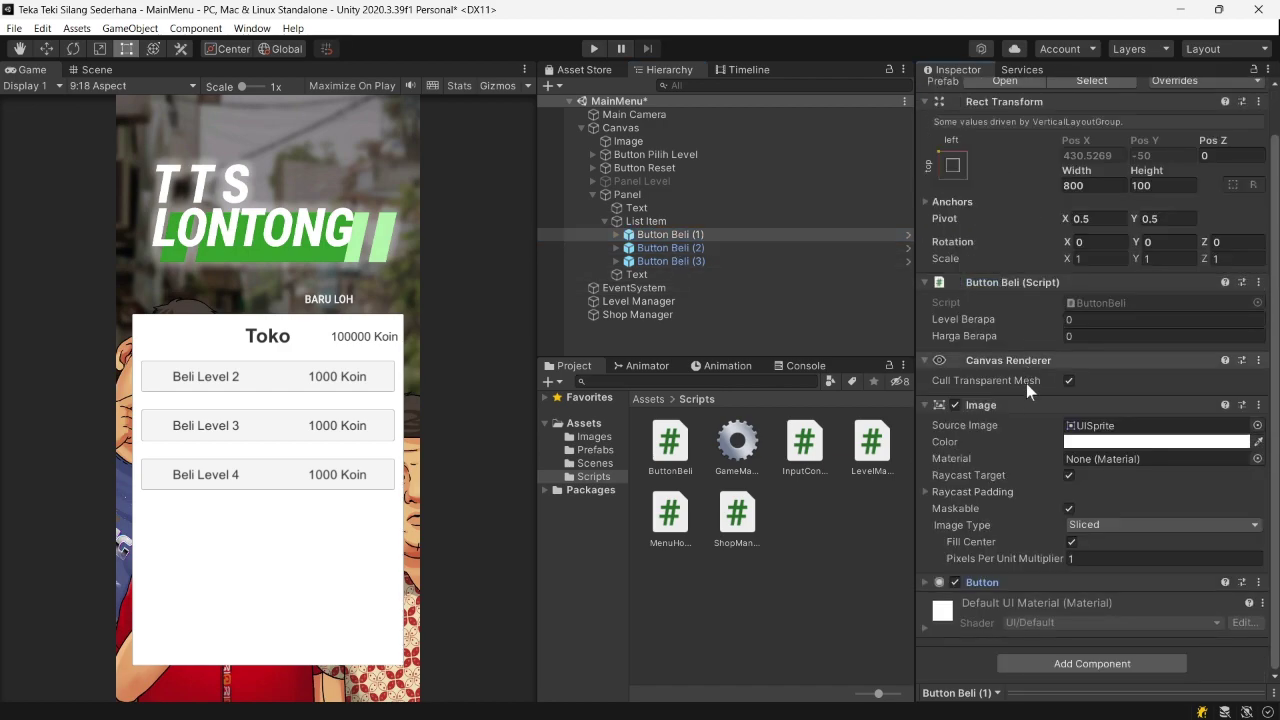
click(1018, 407)
click(1014, 474)
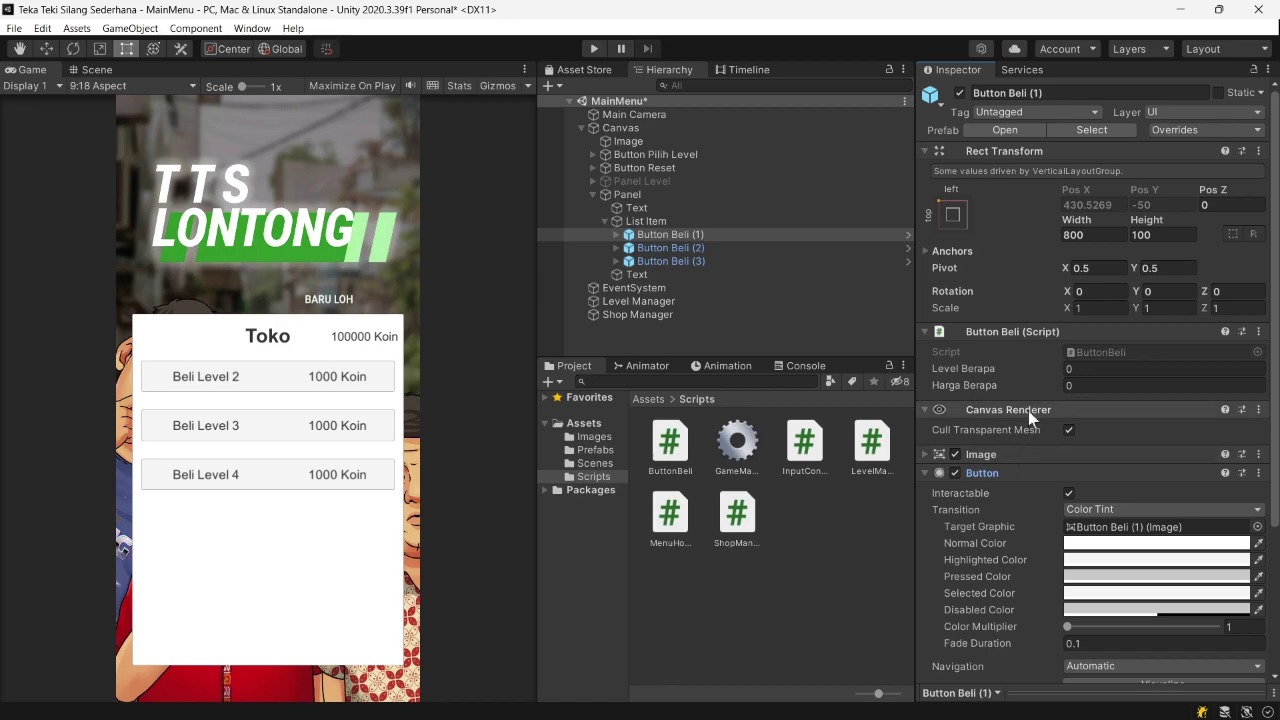
scroll(1040, 415, down, 5)
scroll(1050, 380, up, 4)
scroll(1030, 290, down, 3)
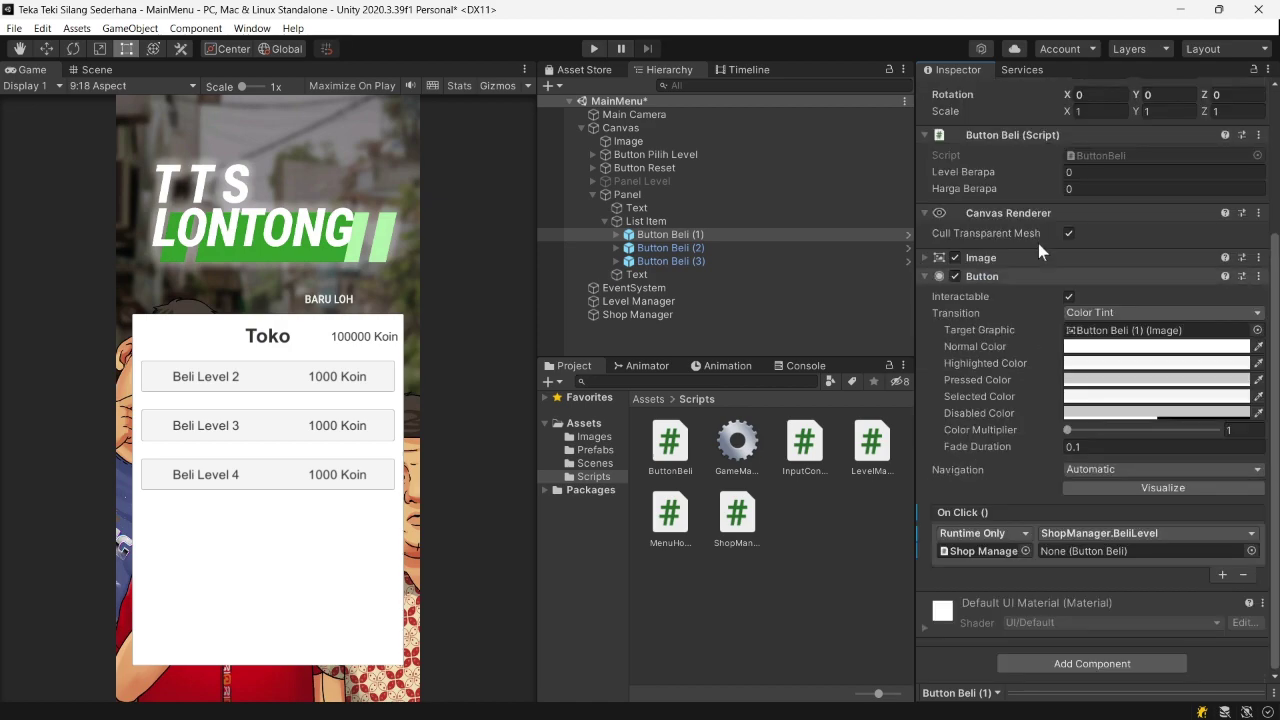
mouse_move(1001, 137)
mouse_down()
mouse_move(1122, 233)
mouse_move(1088, 551)
mouse_up()
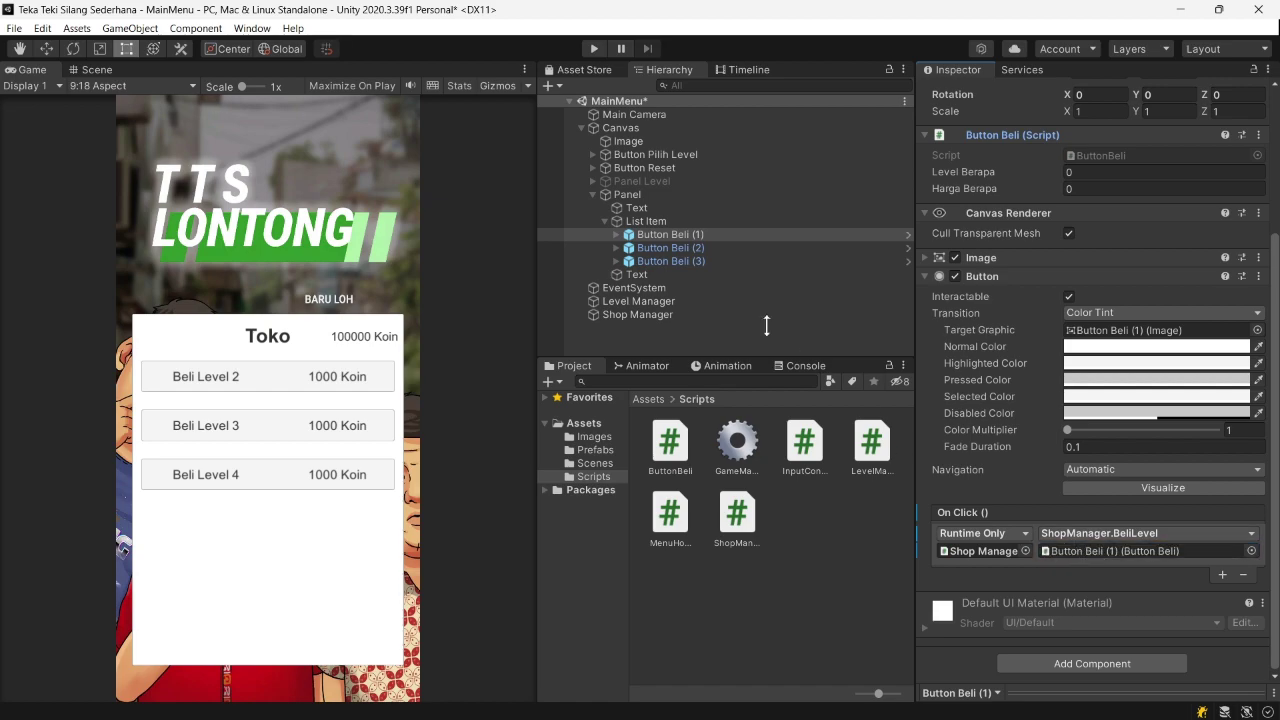
click(672, 248)
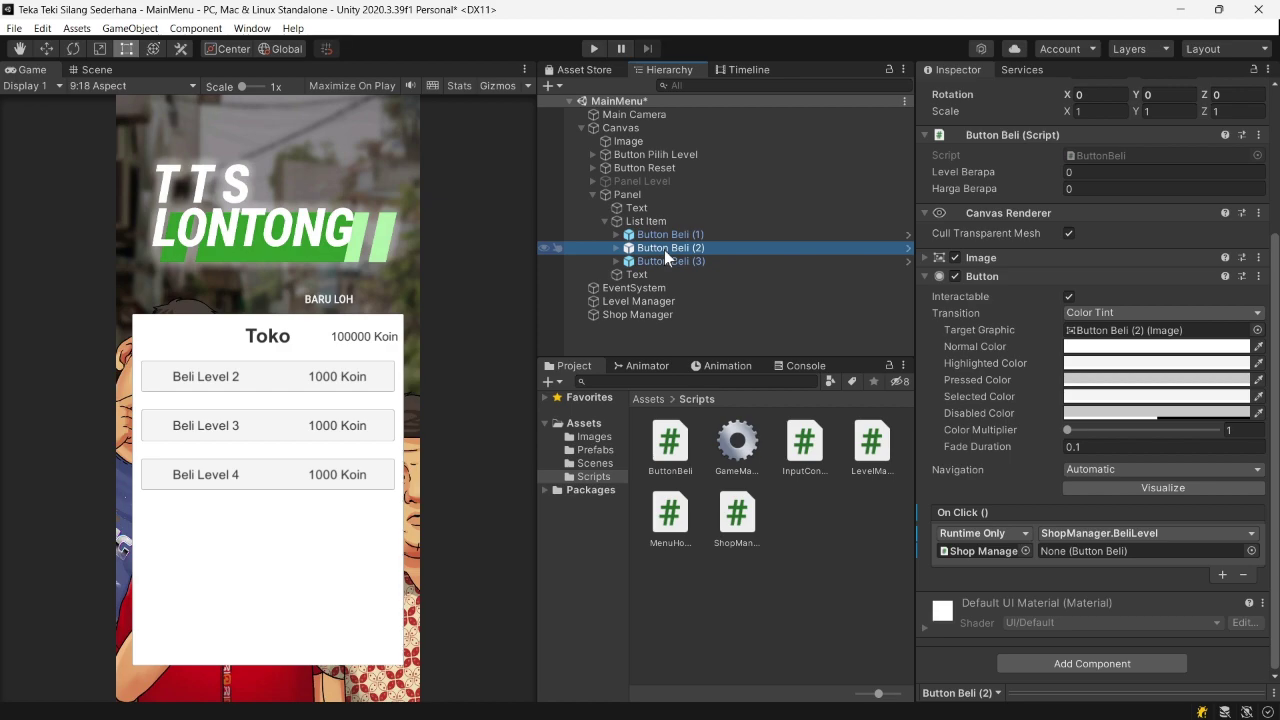
drag(698, 251, 1078, 549)
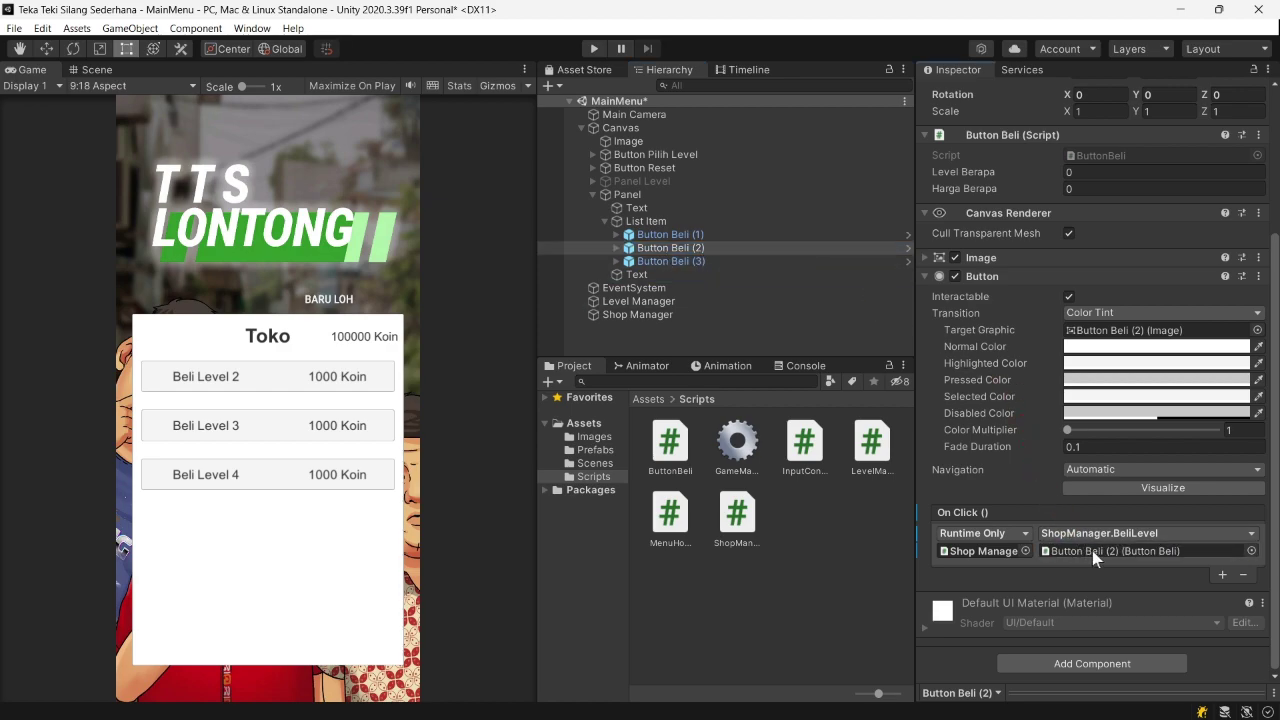
drag(690, 261, 1062, 549)
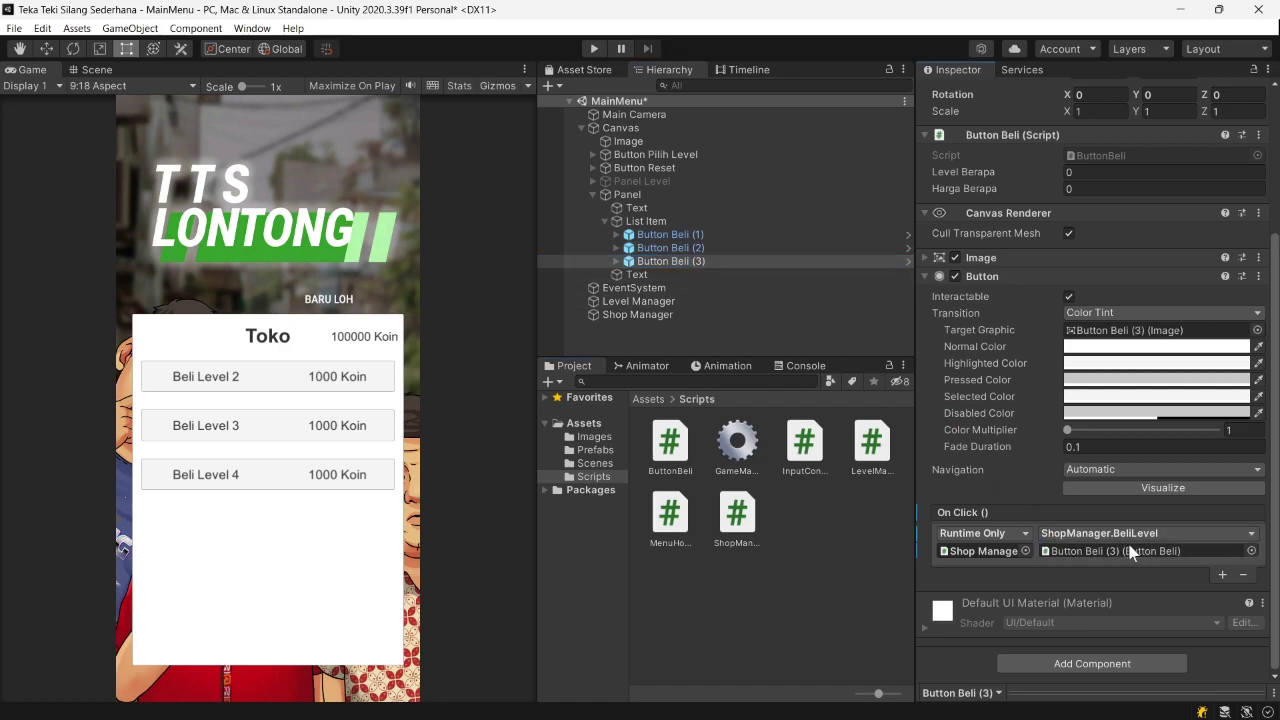
- Fill in Level Berapa and Harga Berapa for Button Beli (1) and (2), pricing (2) at 2000
click(668, 236)
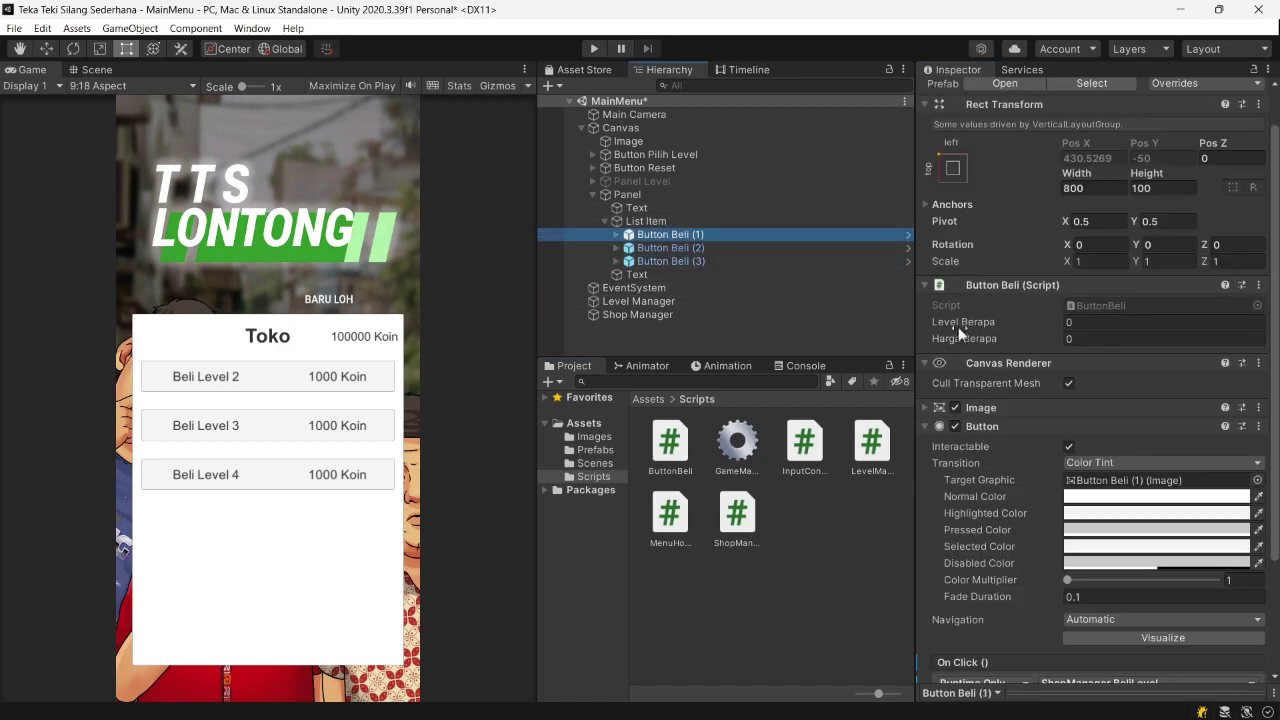
click(958, 324)
text(1)
key(Tab)
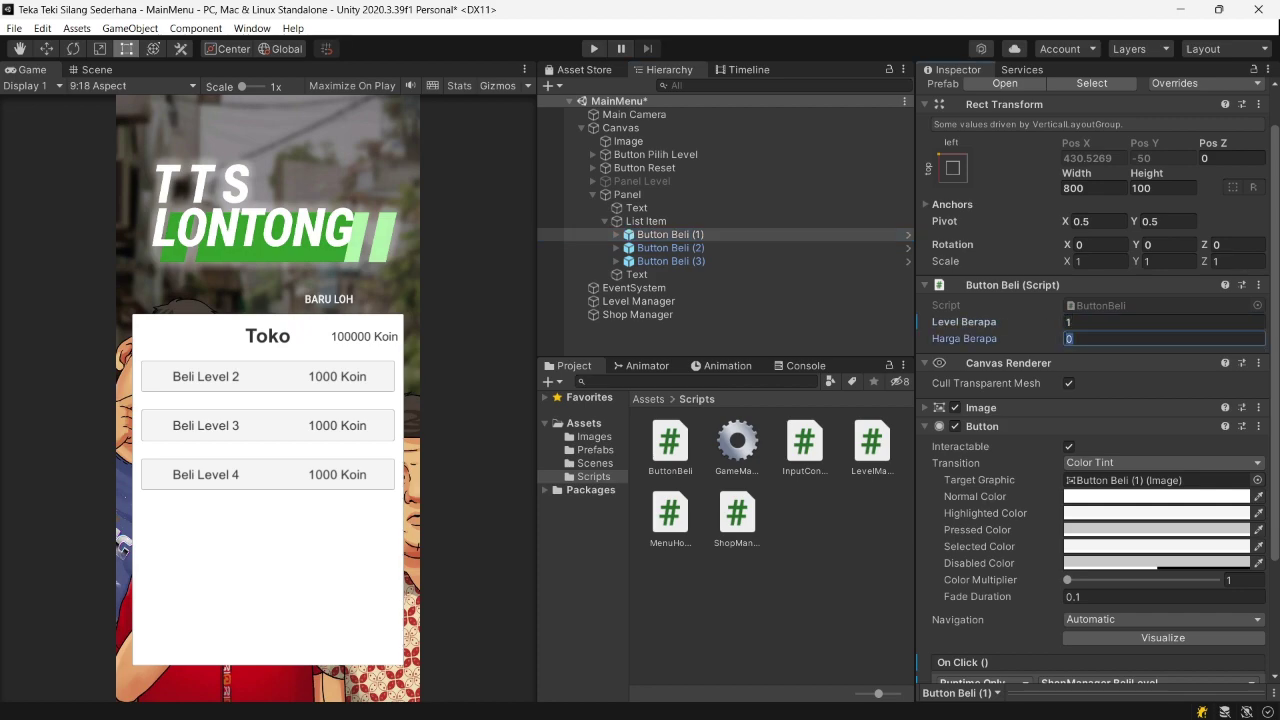
text(1000)
click(716, 247)
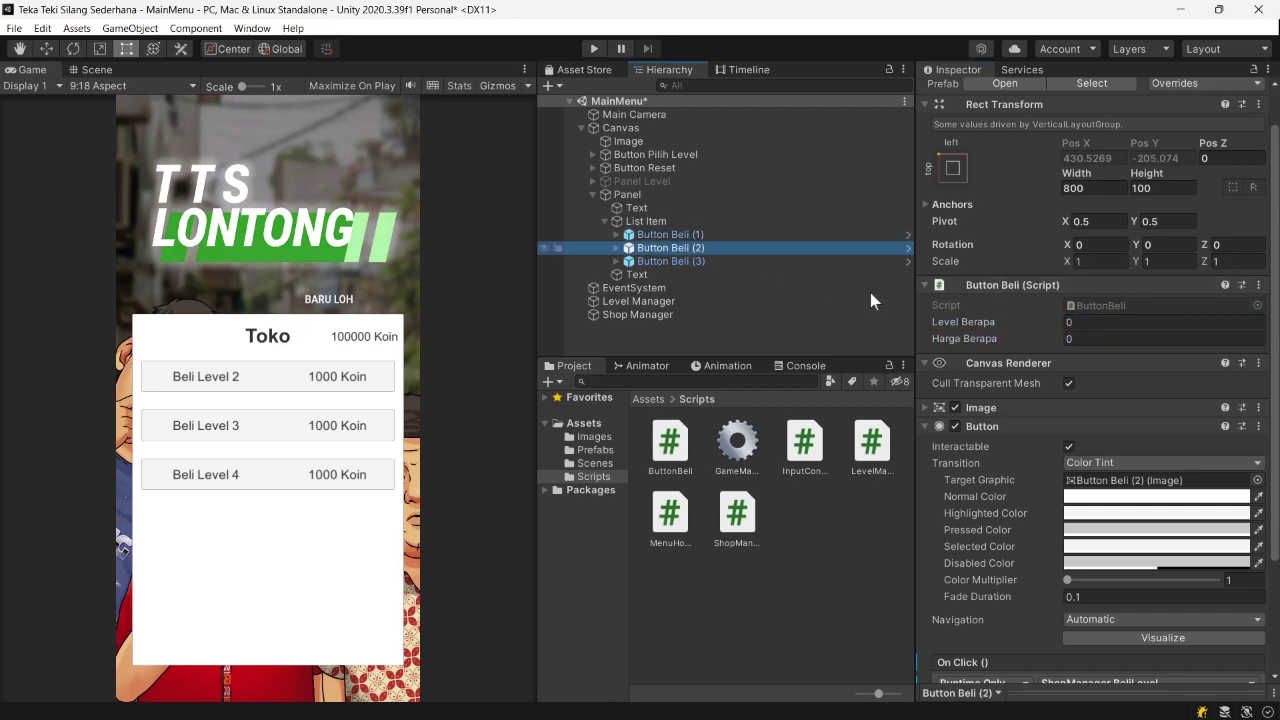
click(1070, 338)
text(2)
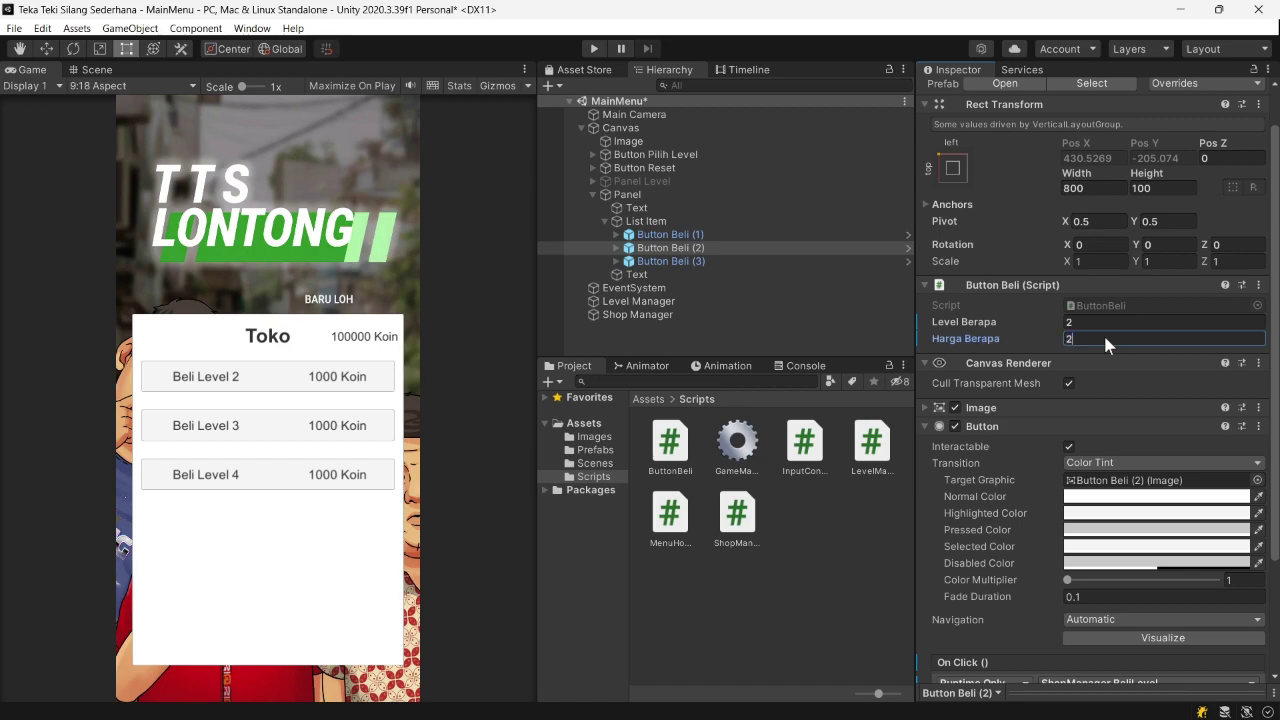
text(000)
click(1086, 322)
- Set Button Beli (1) to level 2 and Button Beli (3) to level 4 costing 5000
click(668, 234)
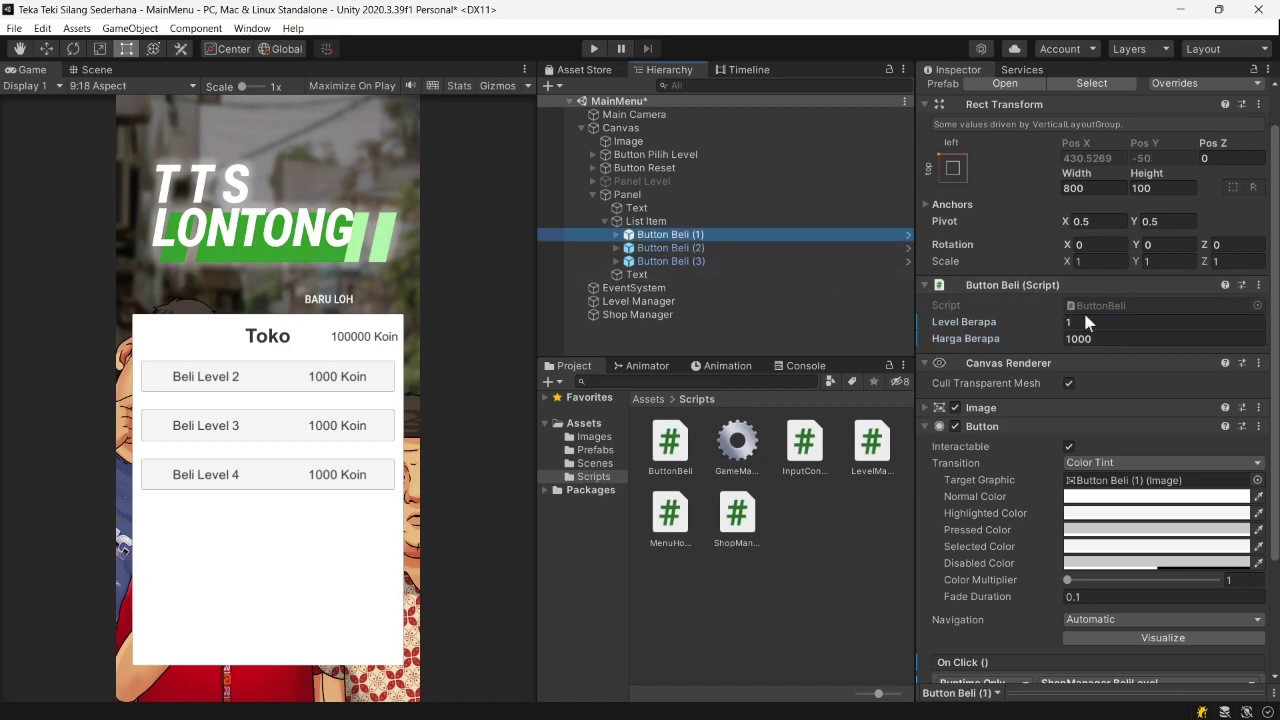
click(1100, 322)
text(2)
key(Tab)
click(720, 248)
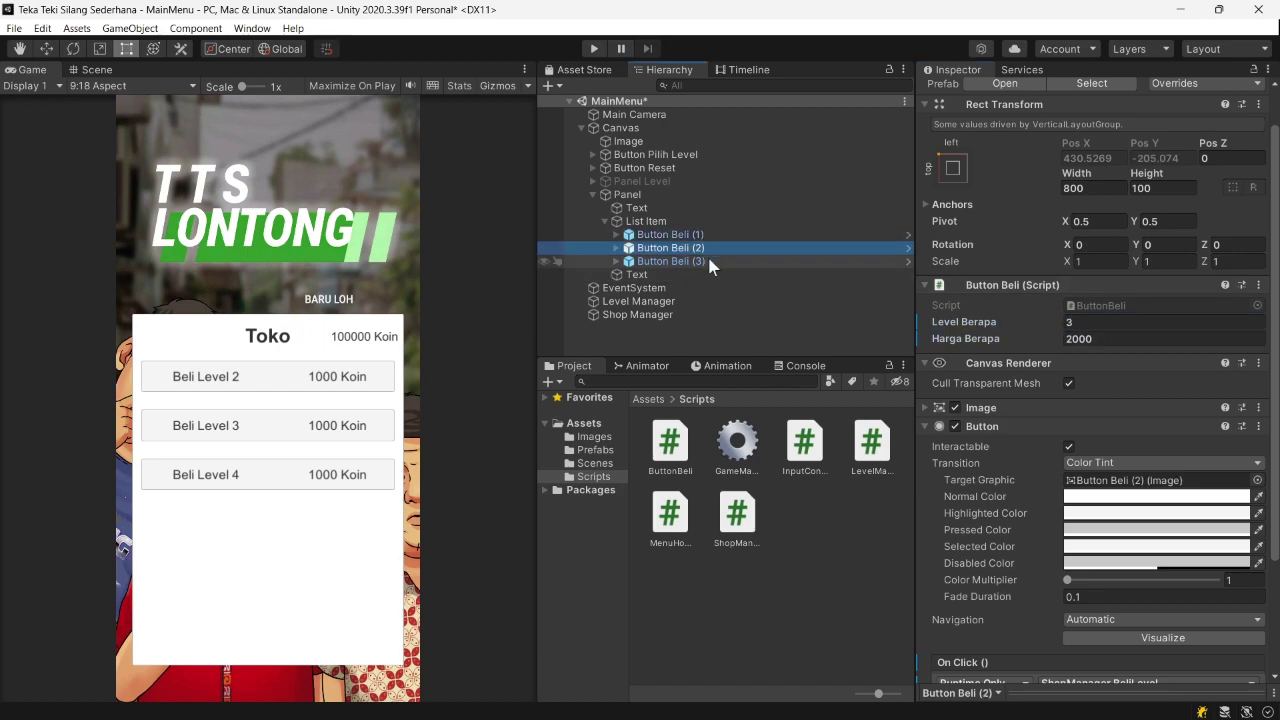
click(707, 260)
click(1100, 322)
text(4)
key(Tab)
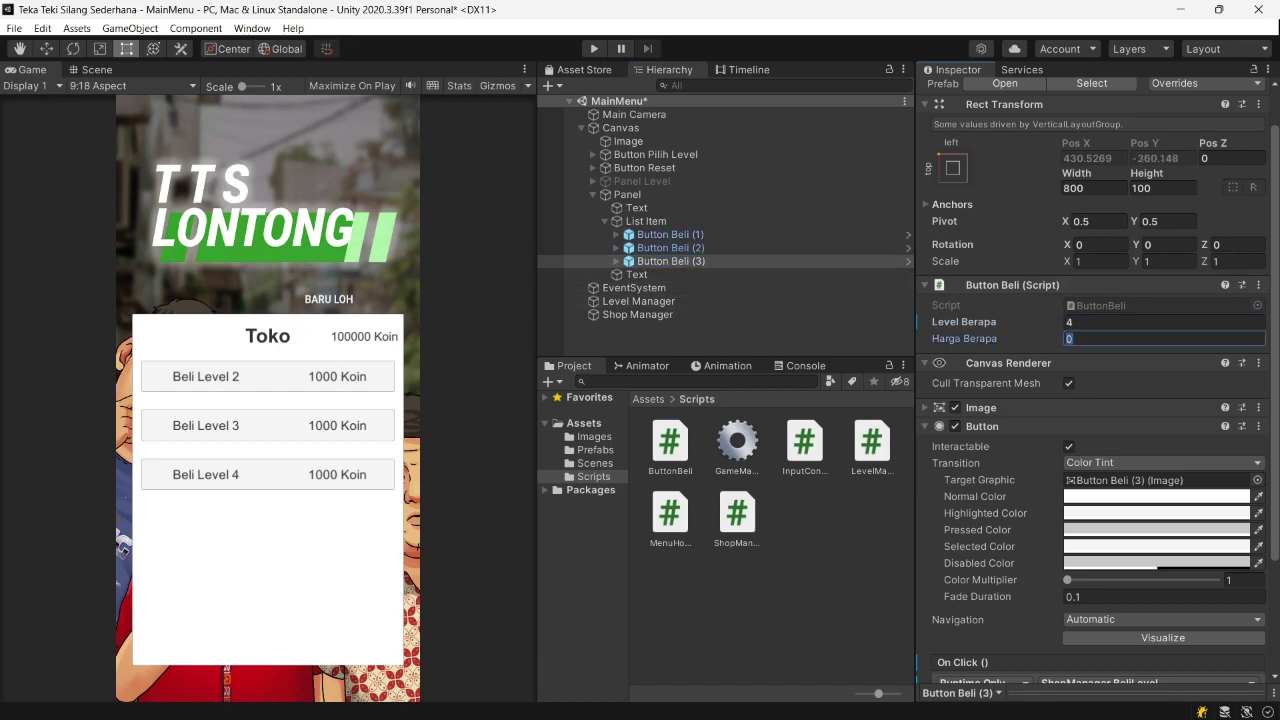
text(5000)
- Change the Level 4 button's price label to 5000 Koin
click(616, 256)
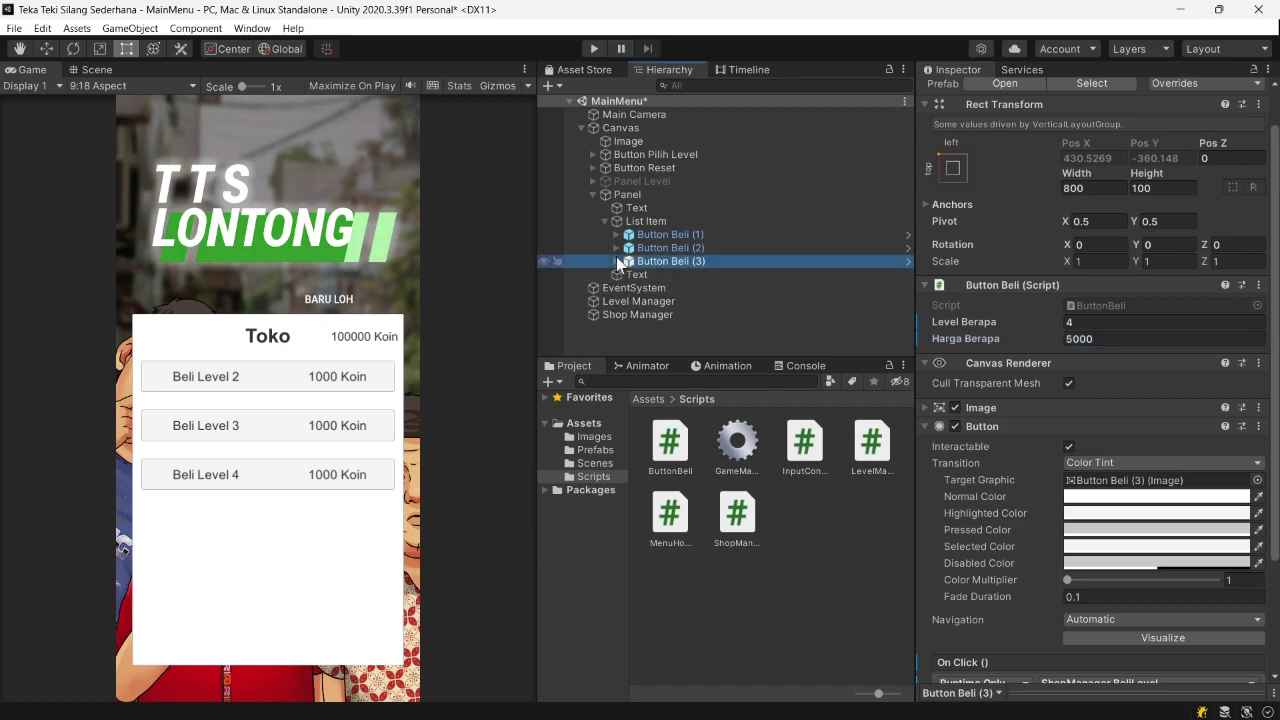
click(616, 247)
click(616, 287)
click(676, 302)
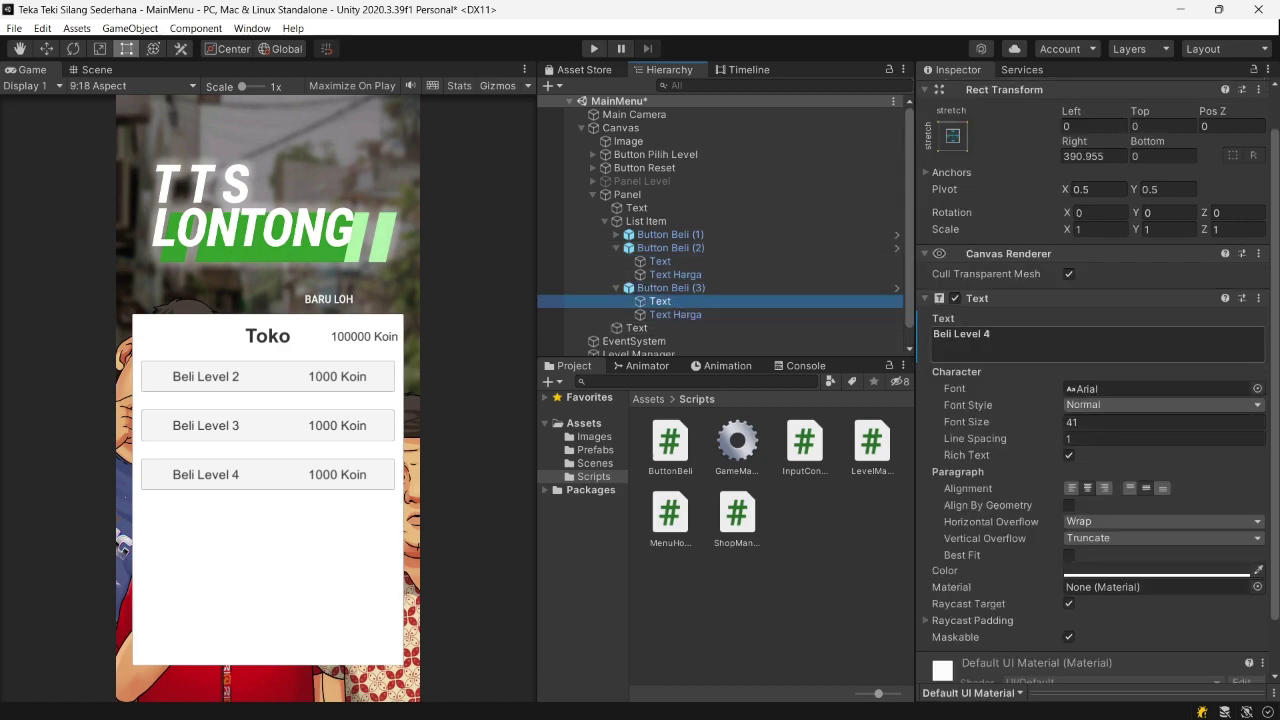
click(675, 314)
click(945, 334)
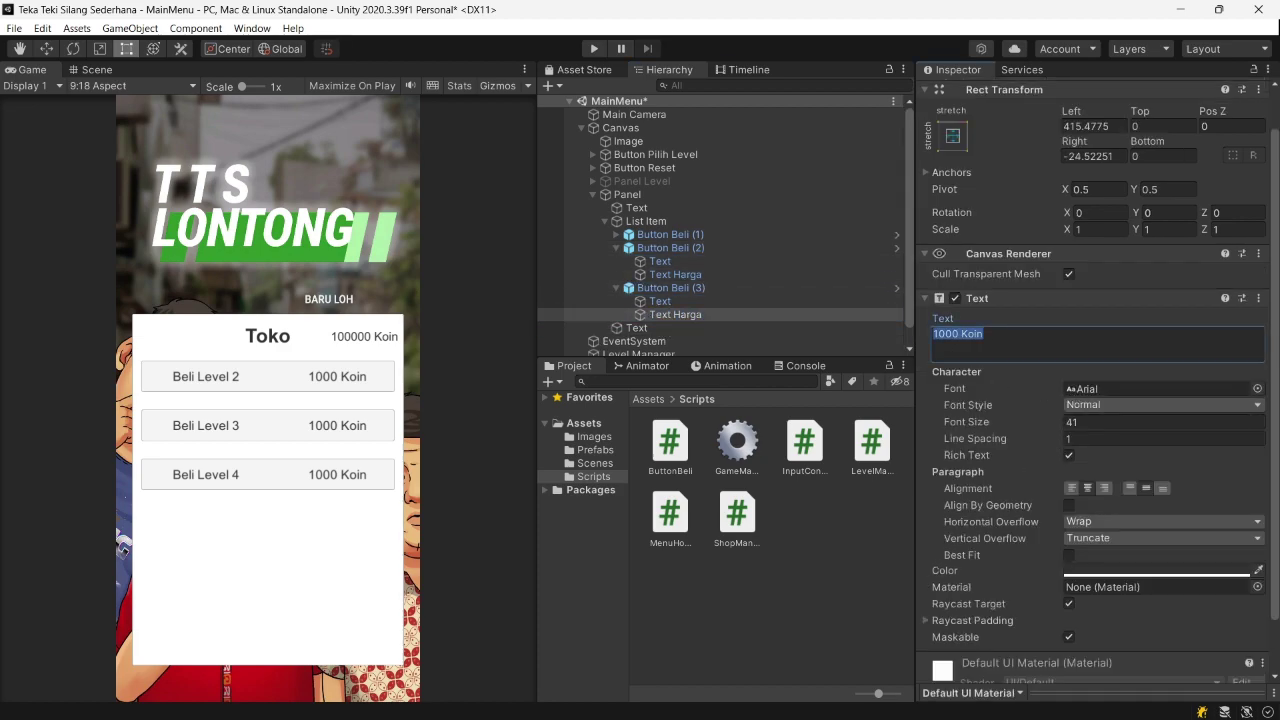
text(5)
- Change the Level 3 button's price label to 2000 Koin
click(675, 274)
click(936, 334)
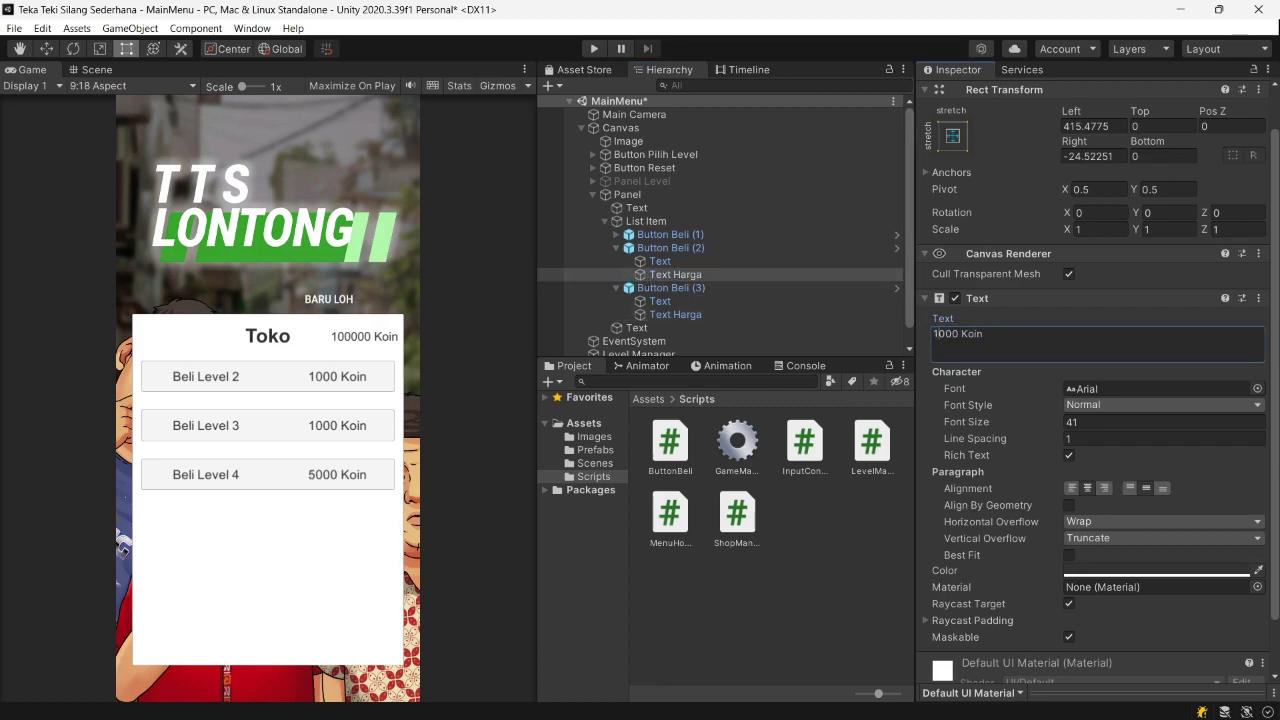
key(BackSpace)
text(3)
click(647, 249)
click(677, 273)
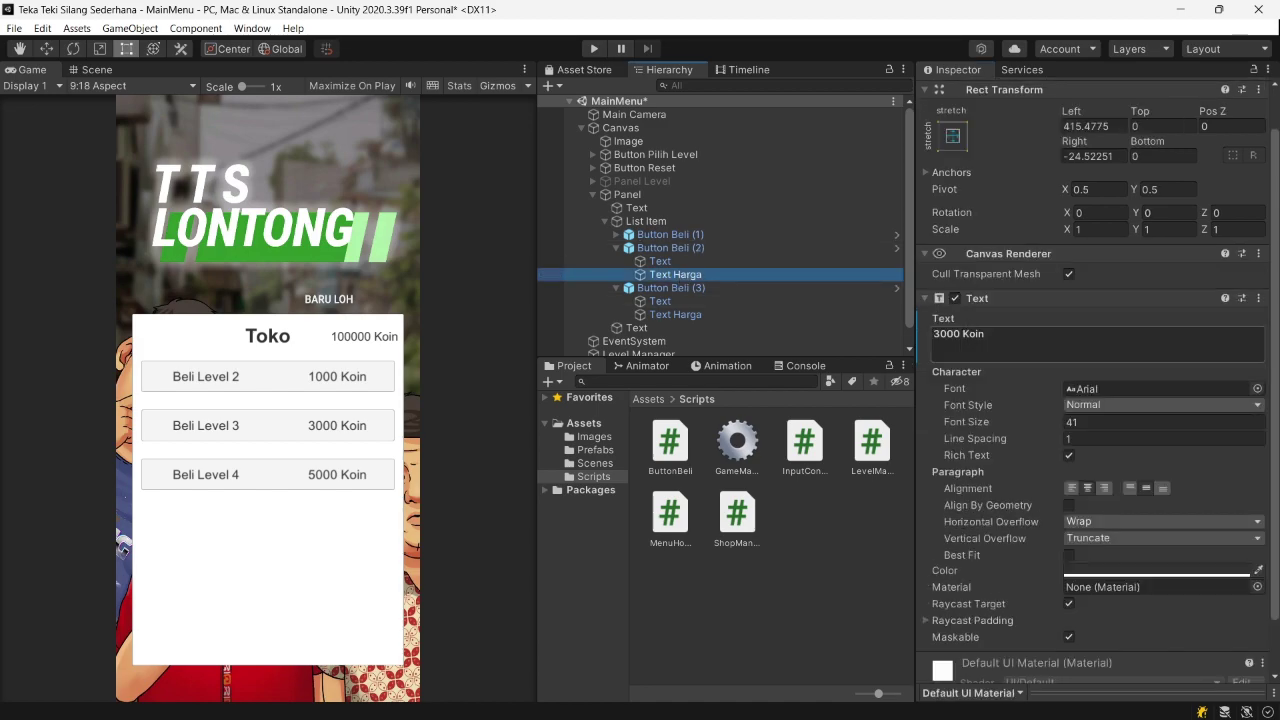
click(1000, 340)
key(ctrl+a)
key(BackSpace)
text(2000 Koin)
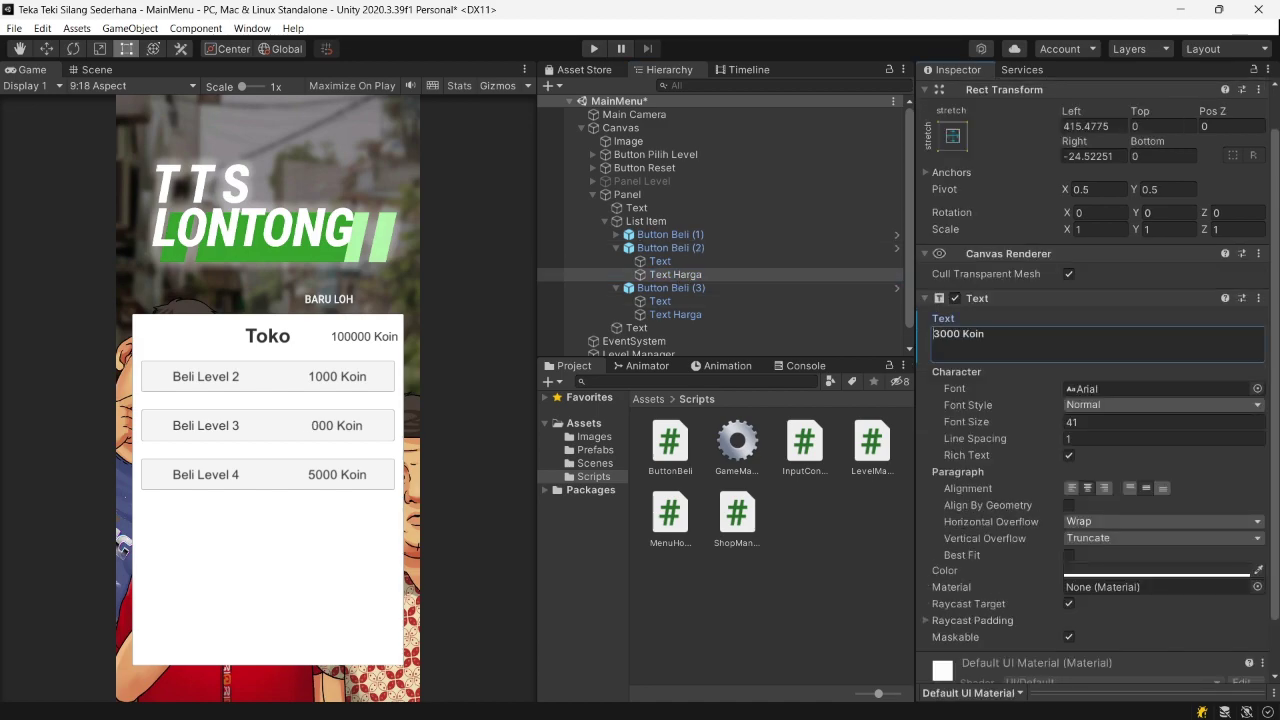
scroll(677, 272, down, 1)
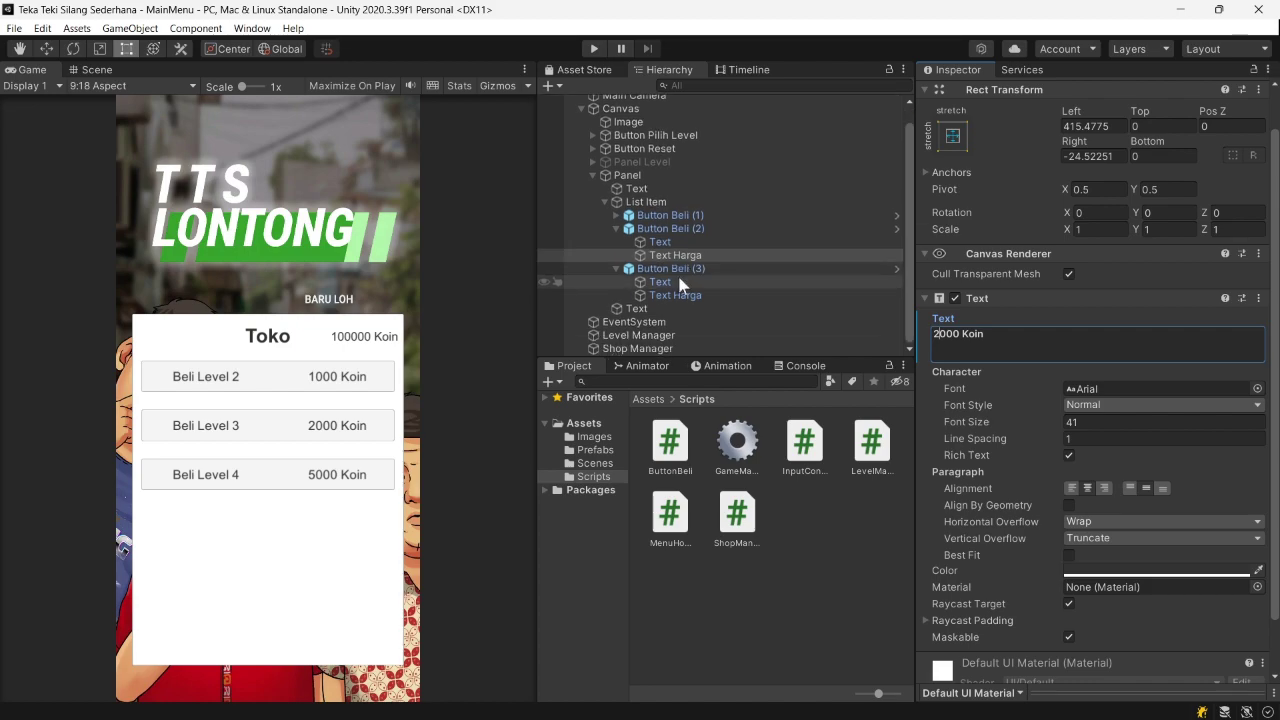
- Run the game with Shop Manager selected and buy Level 2 to test coin deduction
click(682, 347)
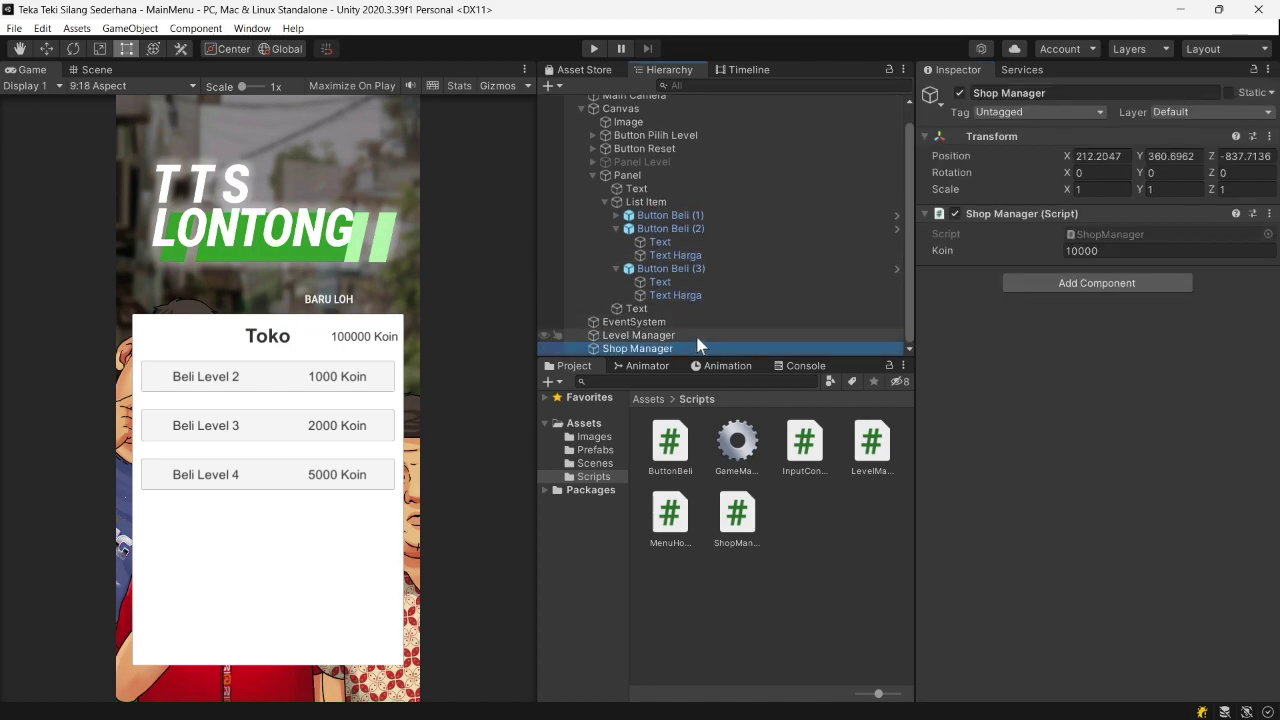
click(584, 53)
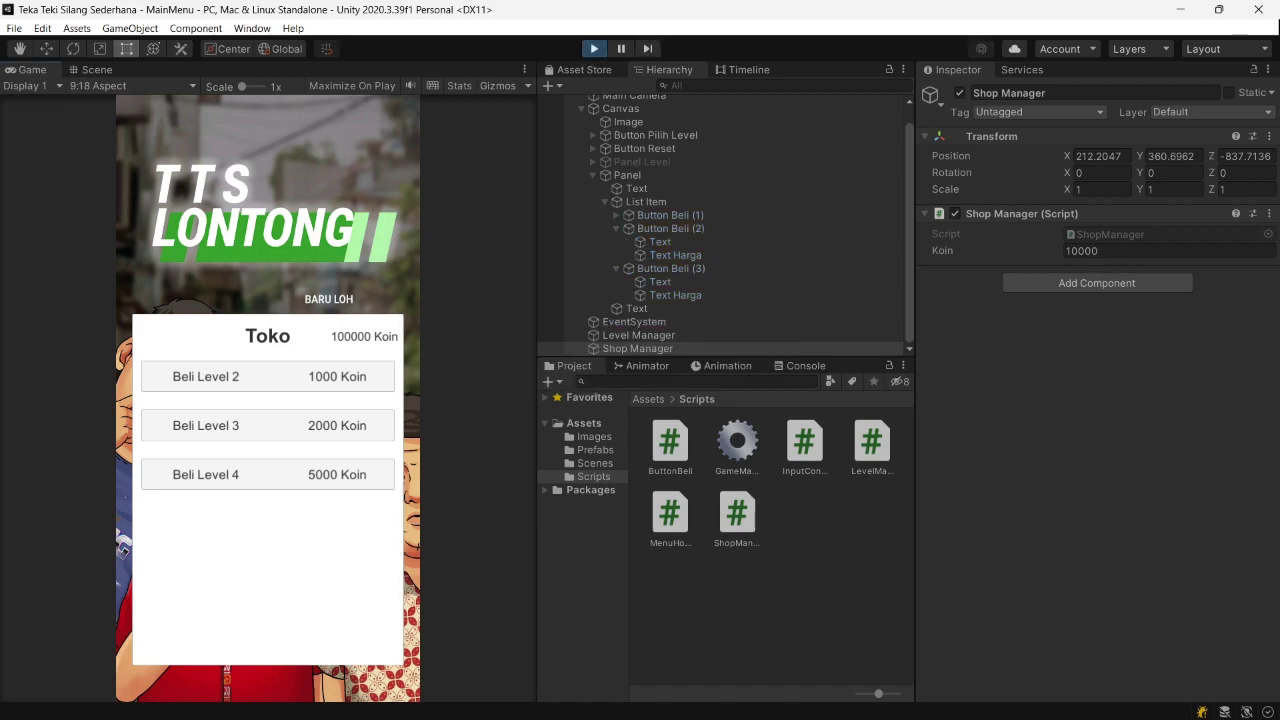
click(292, 388)
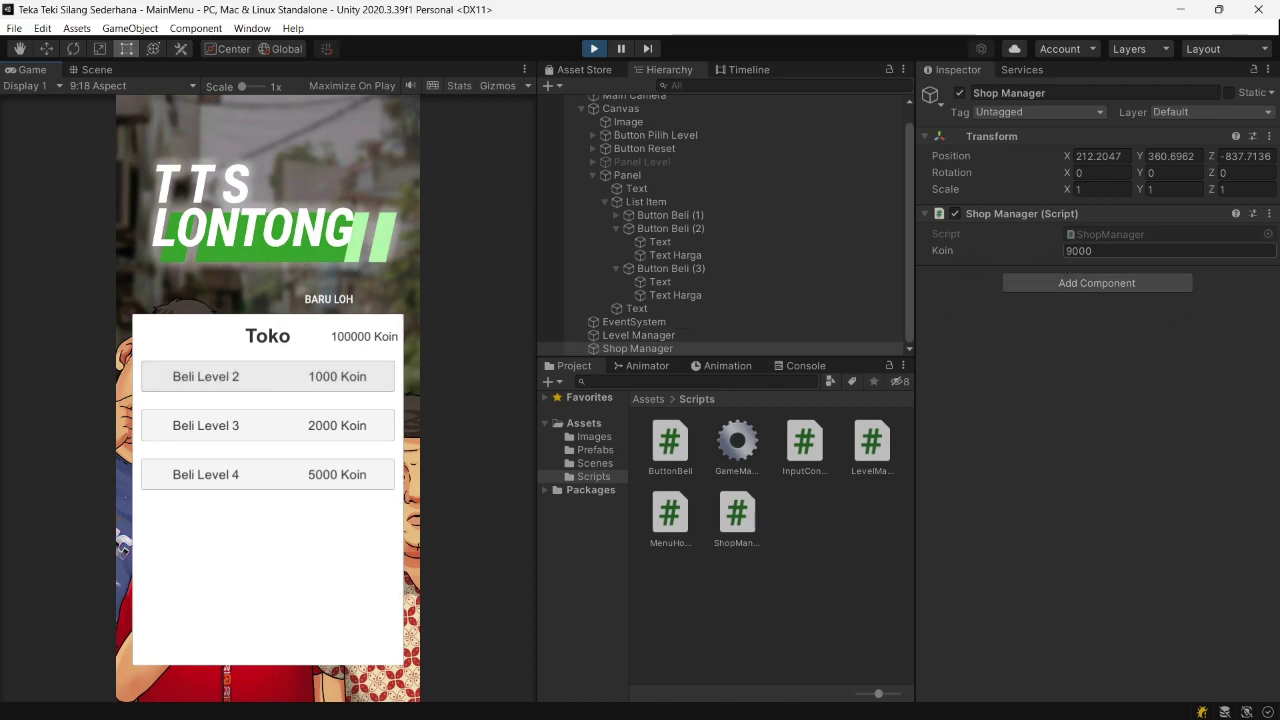
- Hide the Toko panel to try opening level 2, then show it again and stop play
click(655, 180)
click(959, 93)
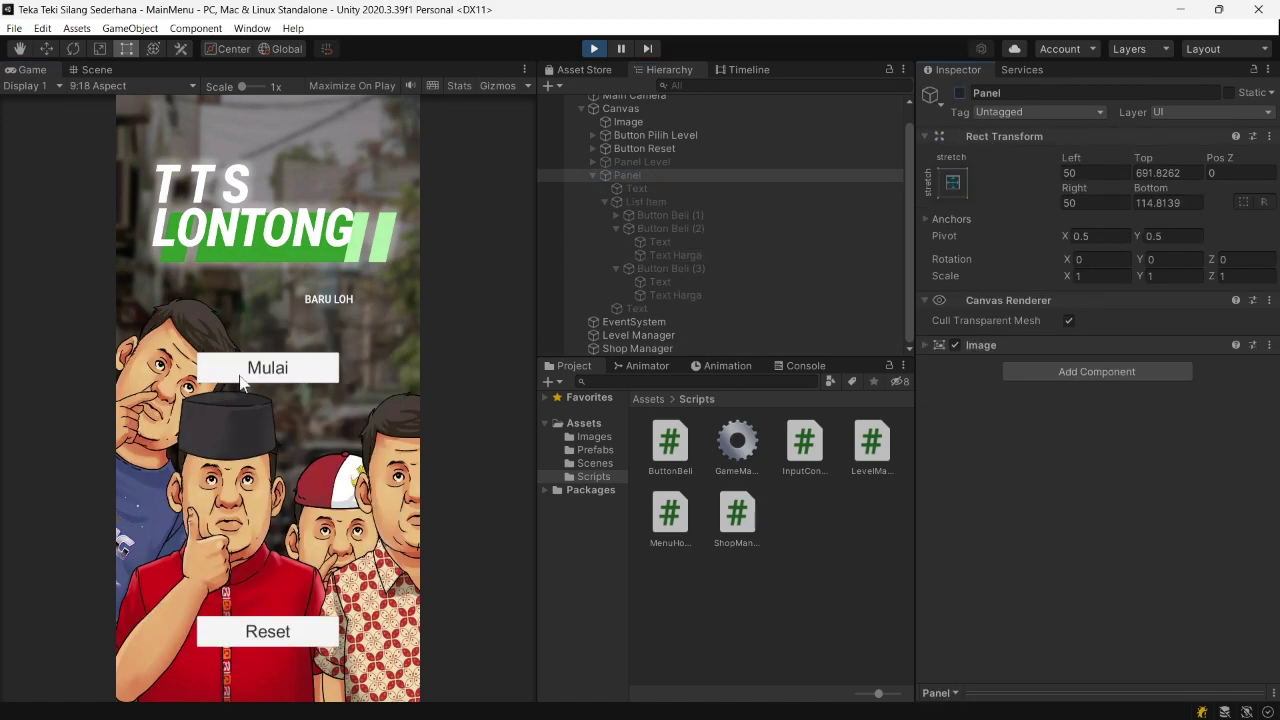
click(241, 382)
click(312, 528)
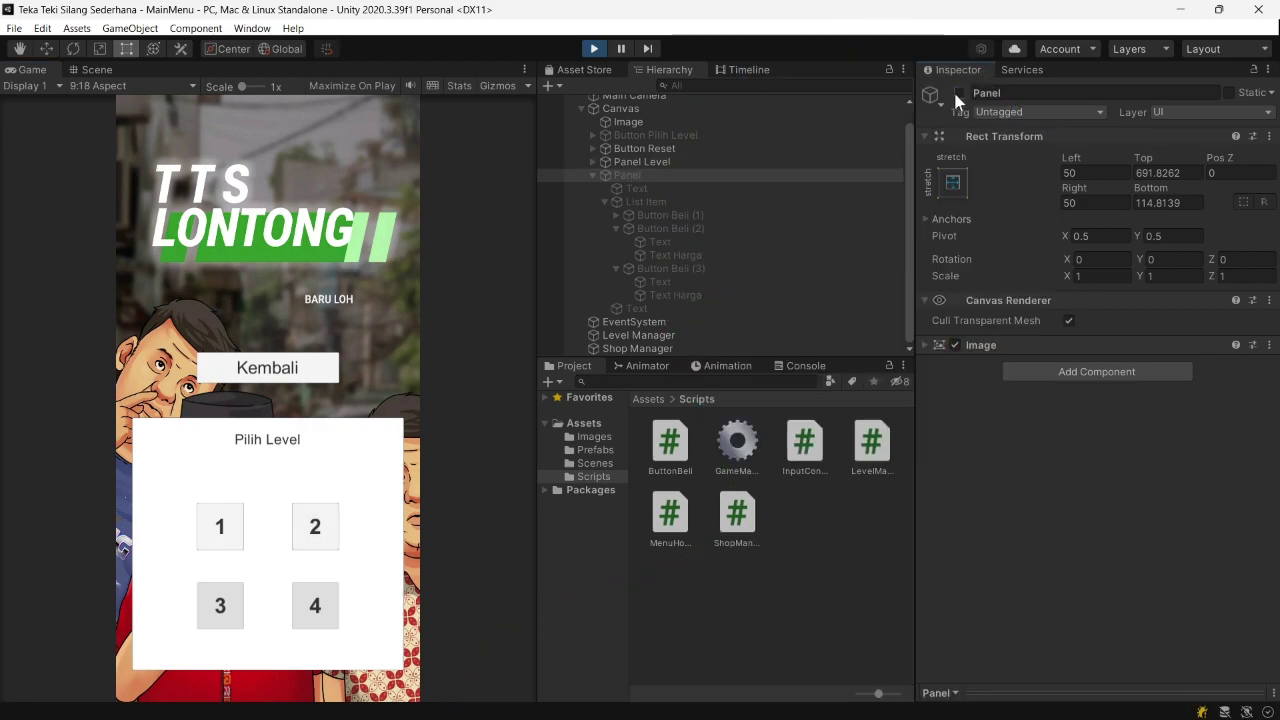
click(959, 92)
click(592, 175)
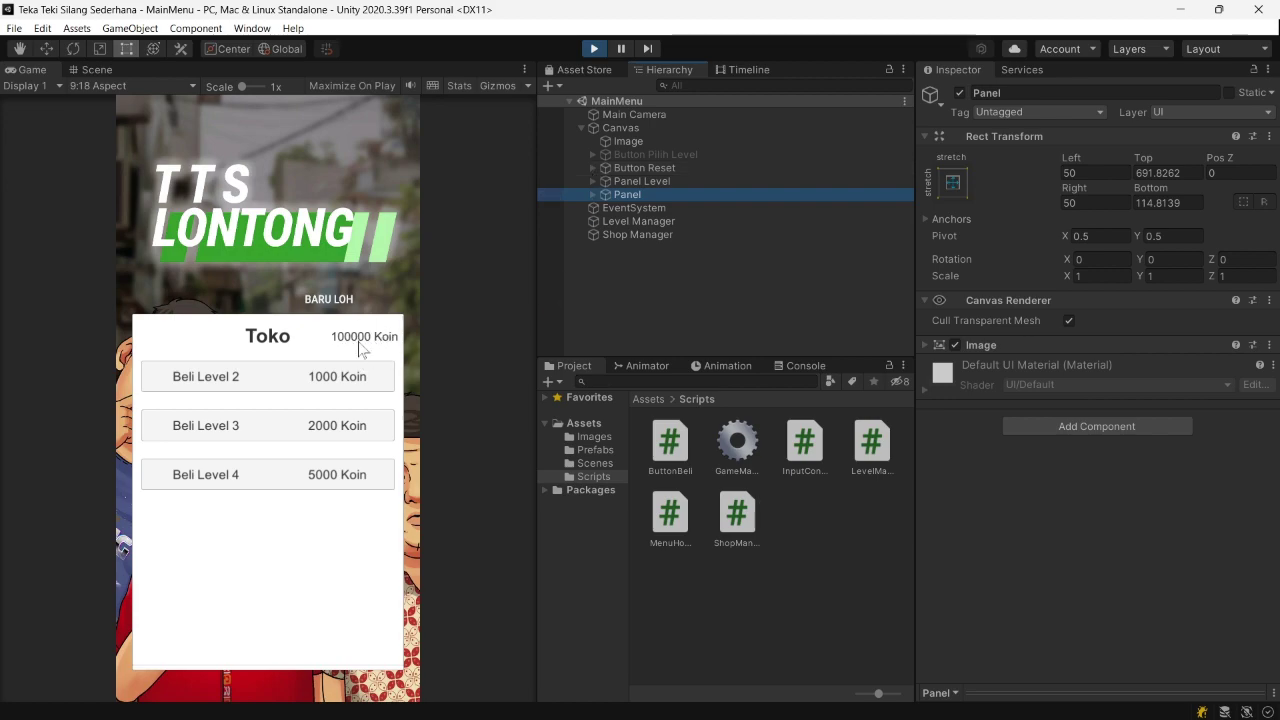
click(594, 48)
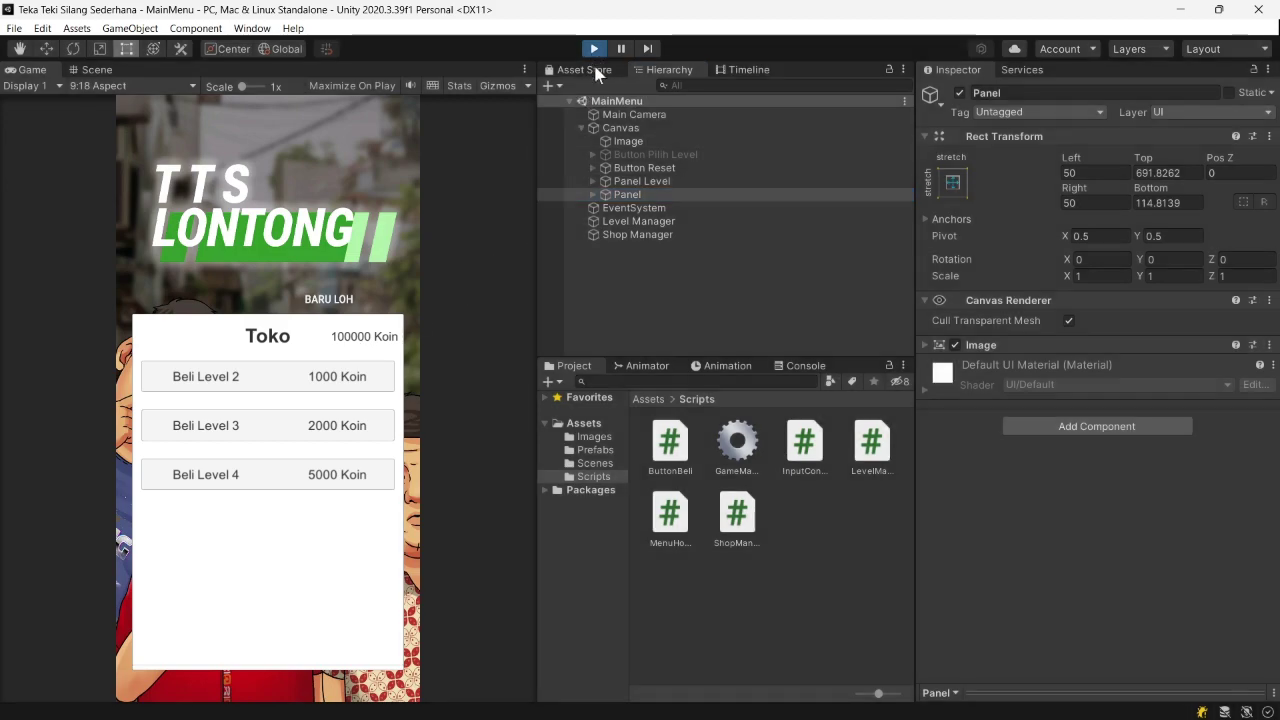
- Declare 'public Text textKoin;' in ShopManager, adding the UnityEngine.UI import via Quick Actions
click(732, 701)
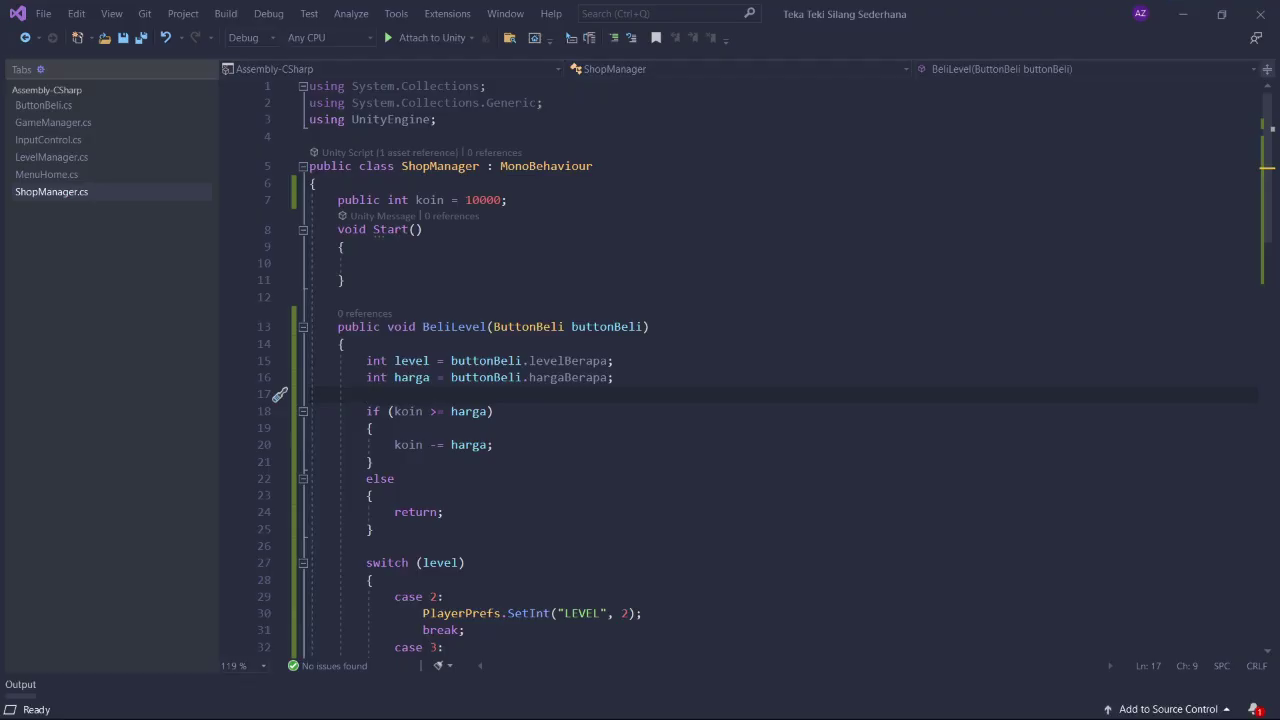
click(318, 183)
key(Return)
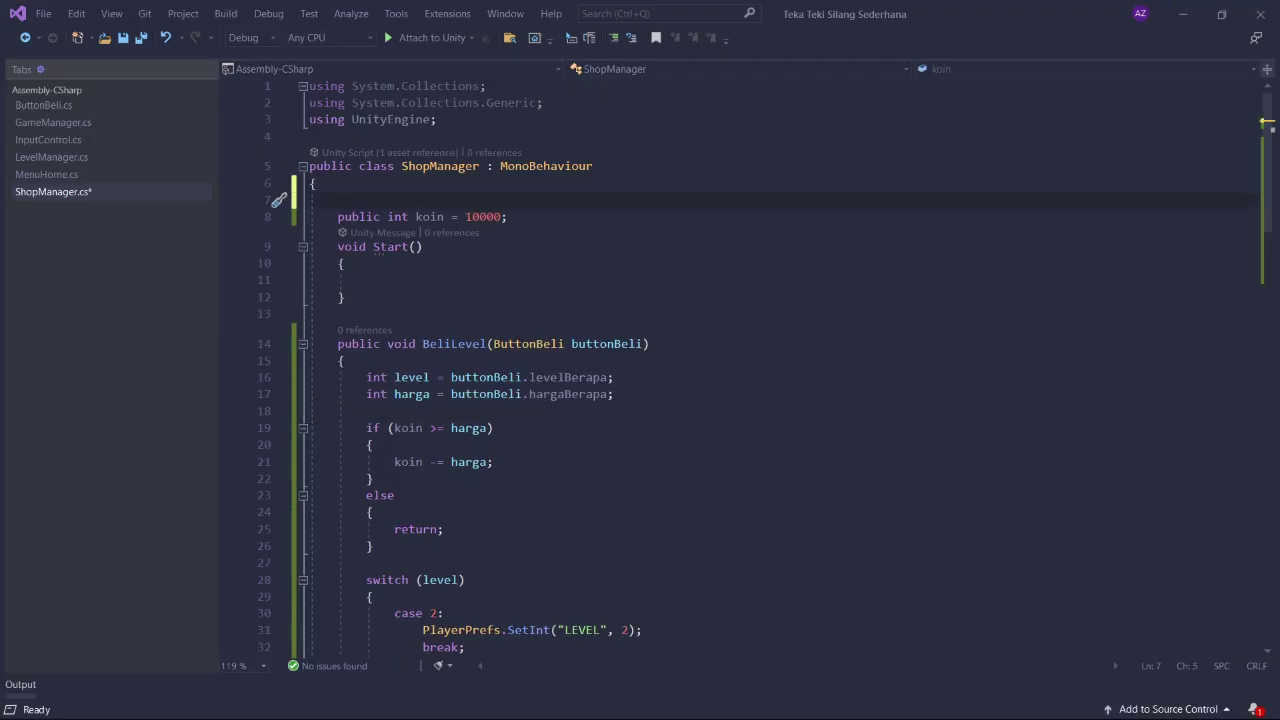
text(public Text)
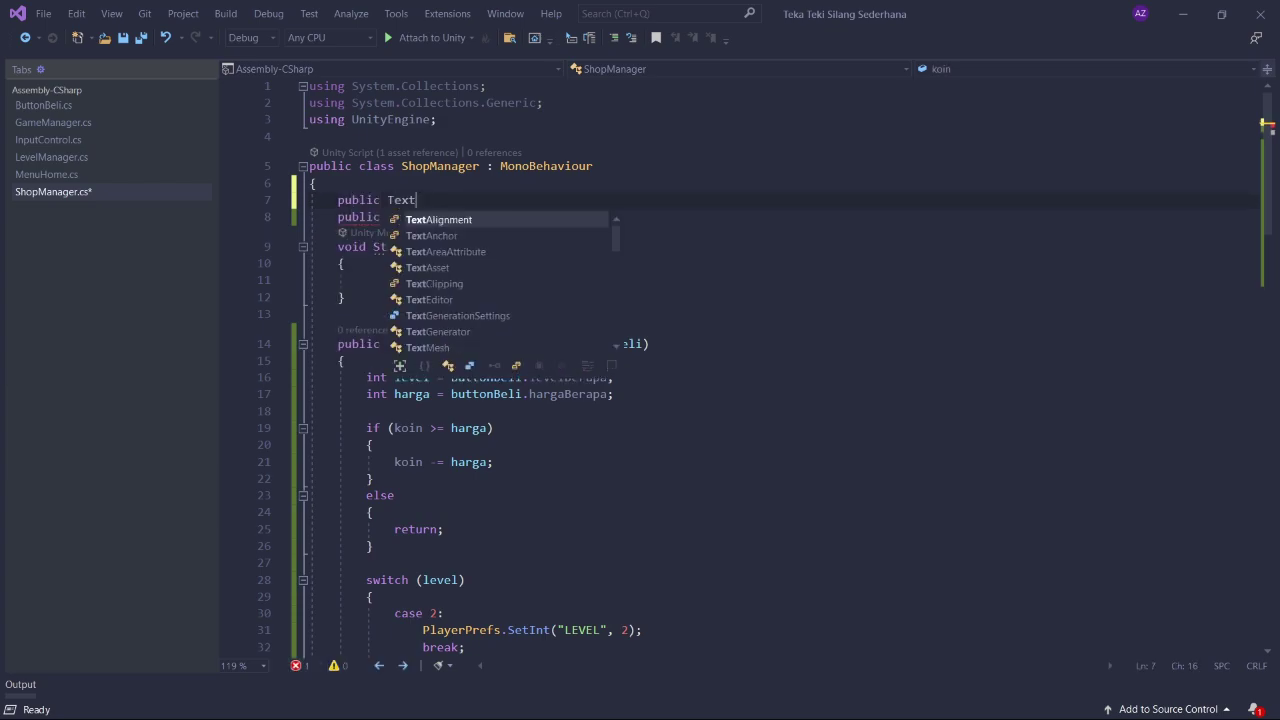
key(ctrl+period)
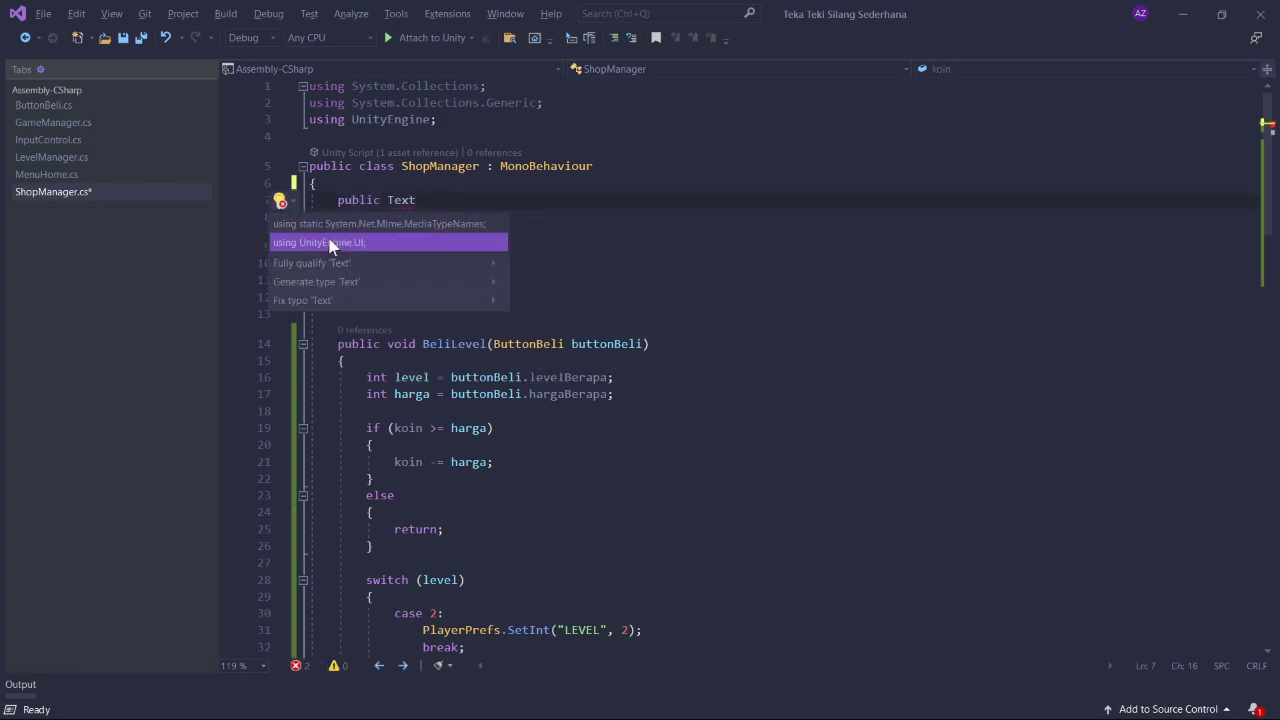
click(325, 243)
click(421, 216)
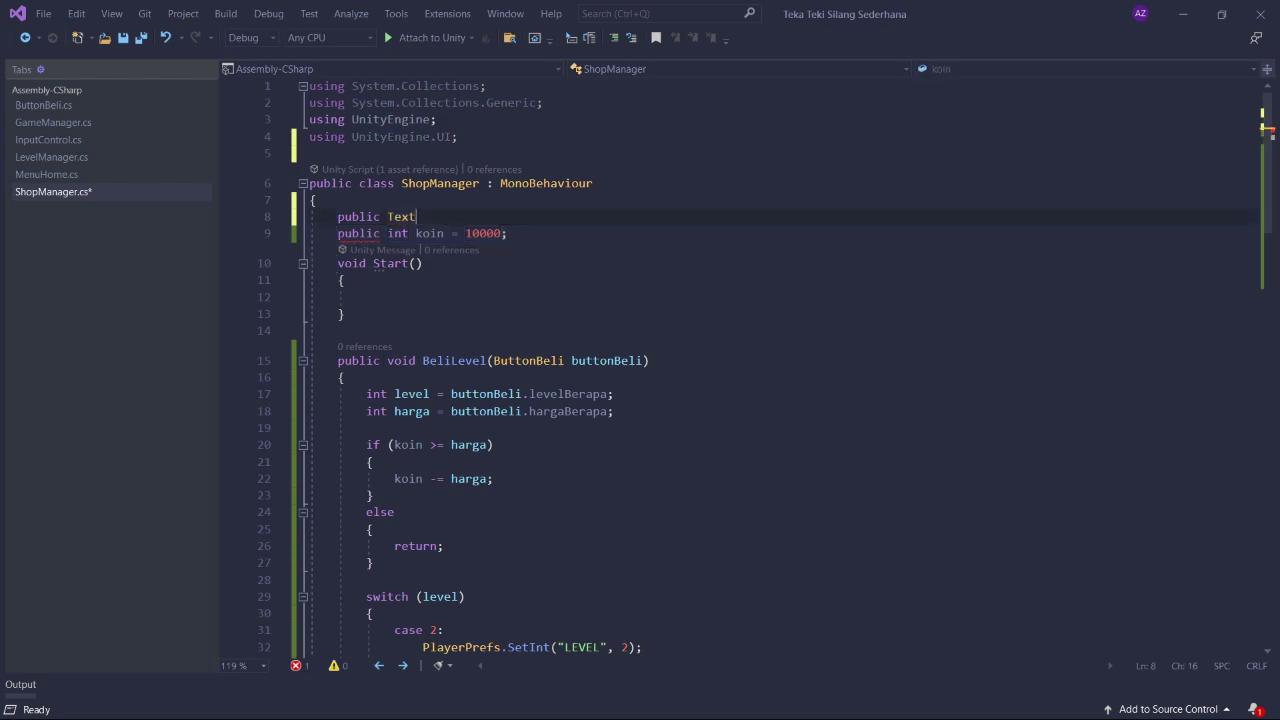
text(text)
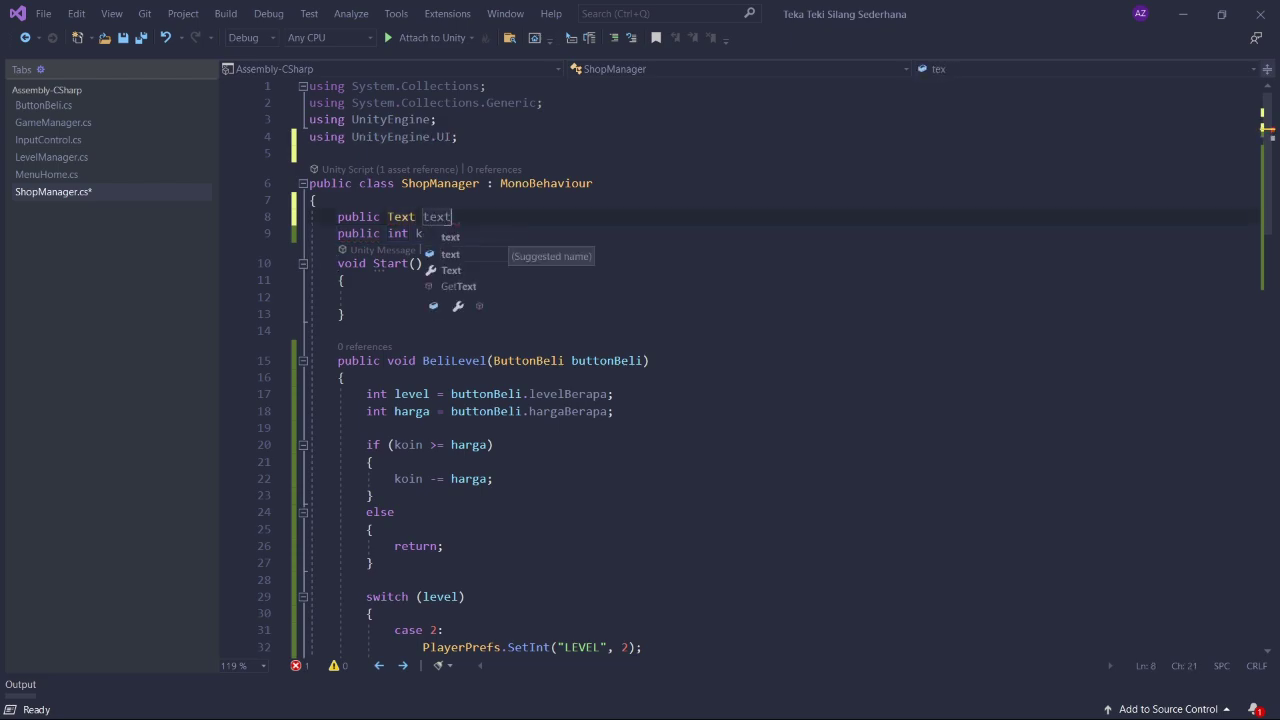
text(Koin;)
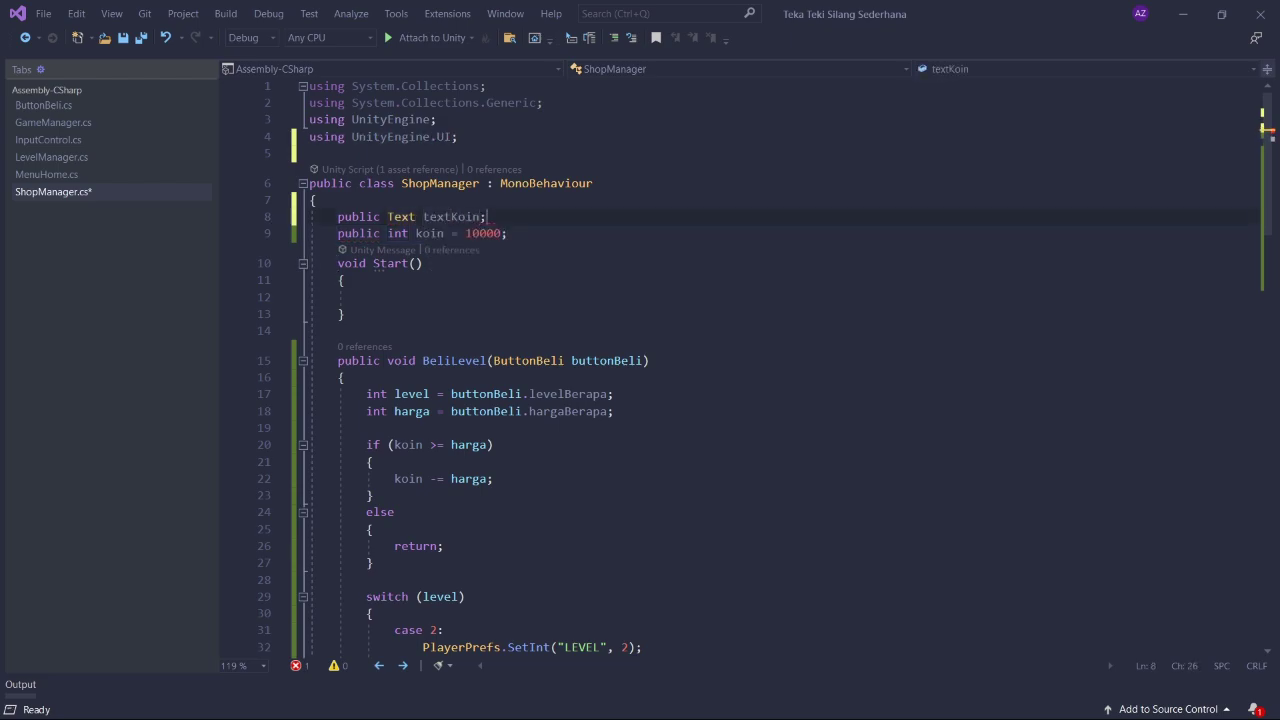
key(Return)
click(452, 216)
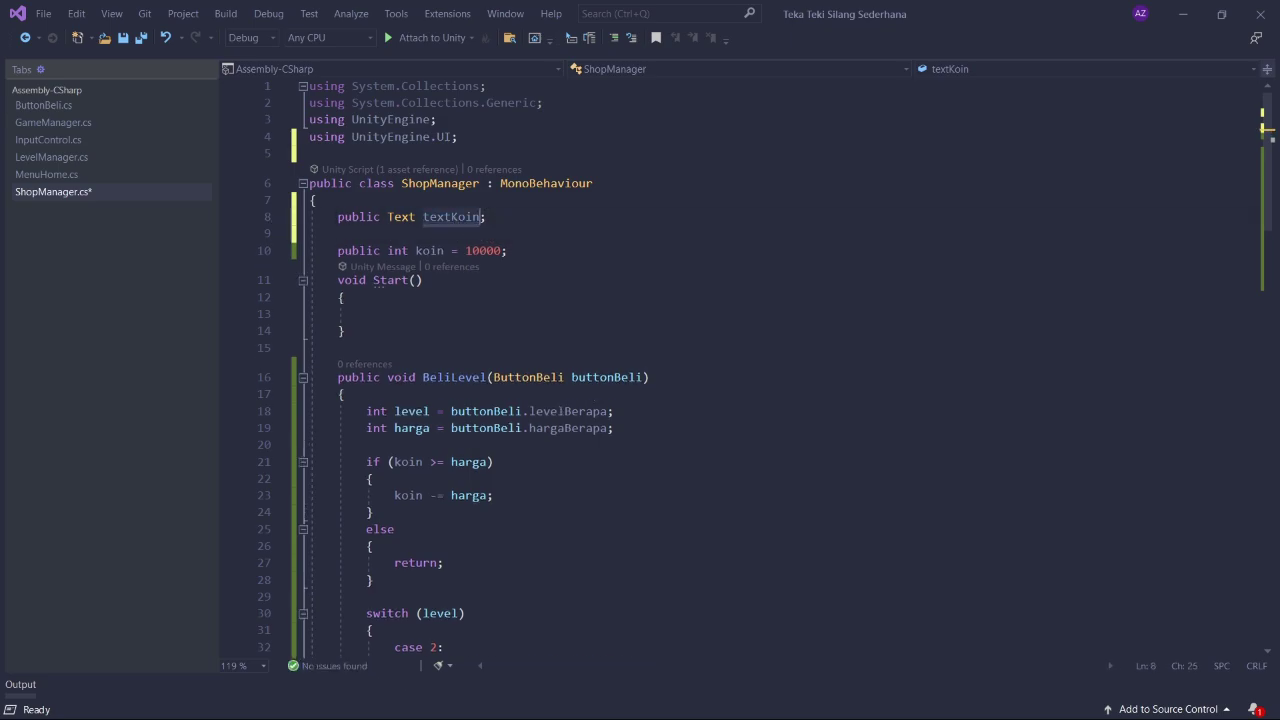
- After 'koin -= harga', set textKoin.text = koin + " Koin" and save the script
scroll(740, 360, down, 7)
scroll(740, 360, up, 2)
scroll(740, 360, up, 4)
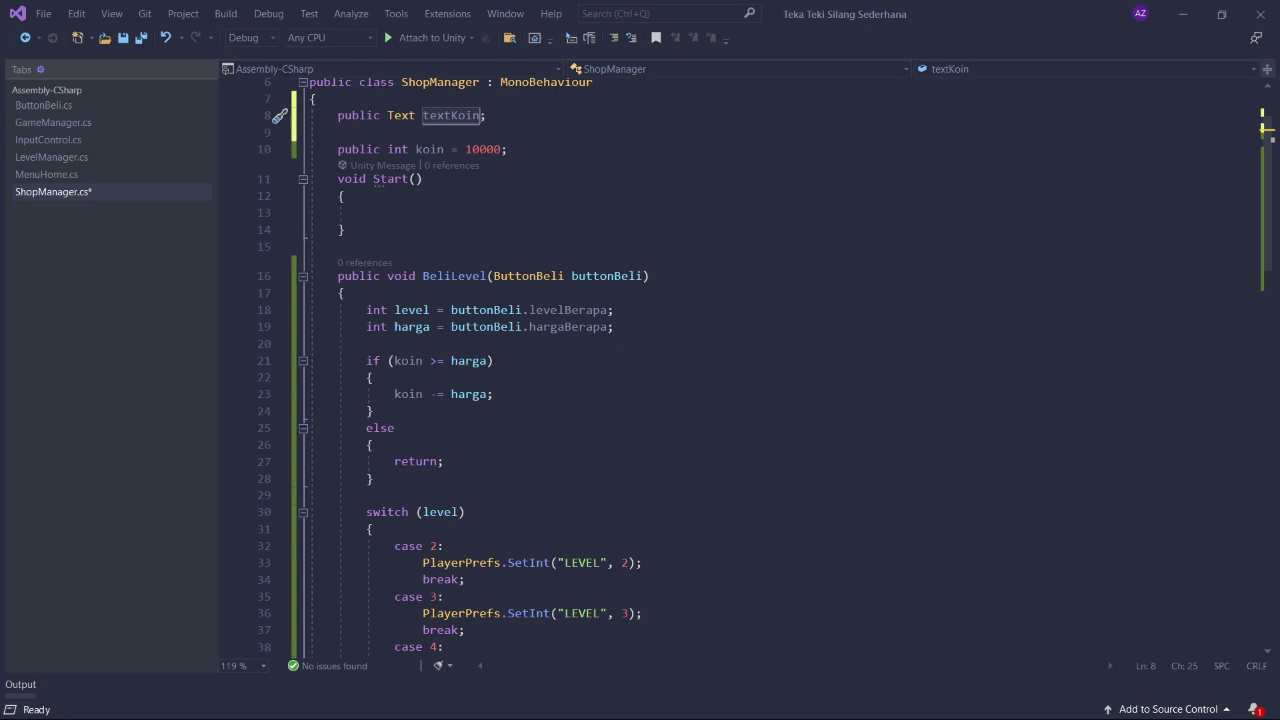
scroll(740, 360, down, 2)
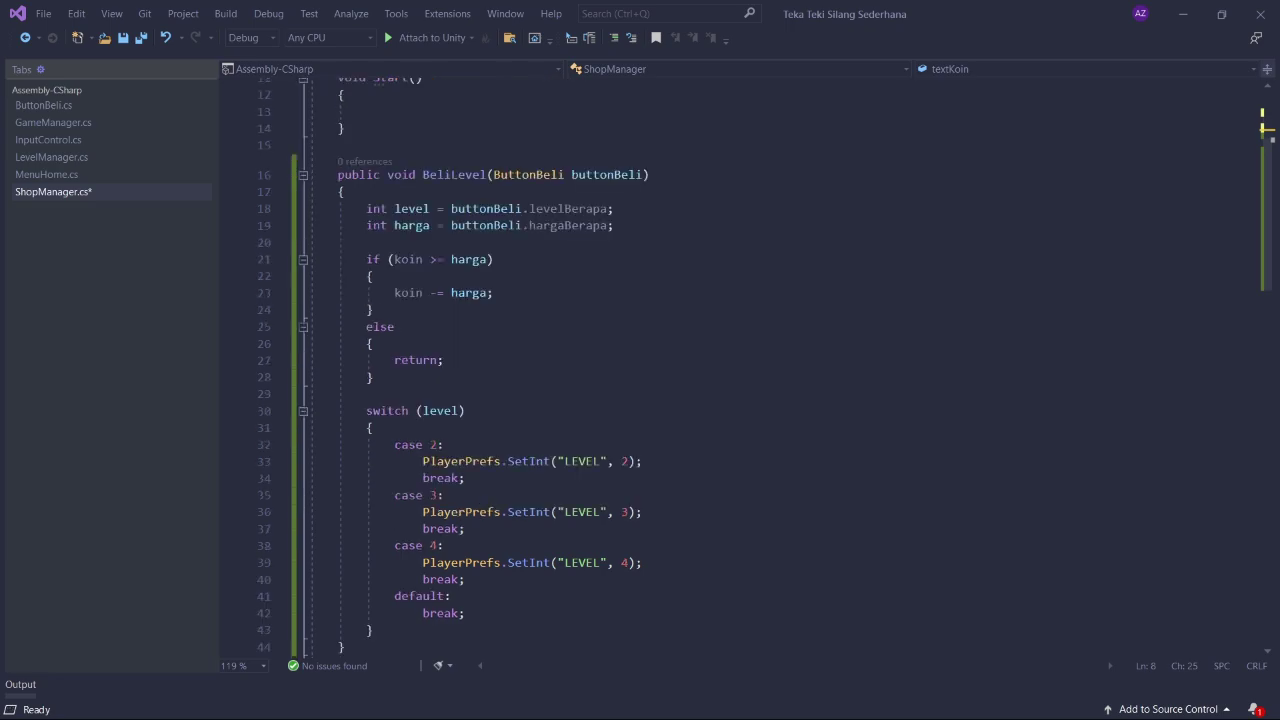
click(494, 293)
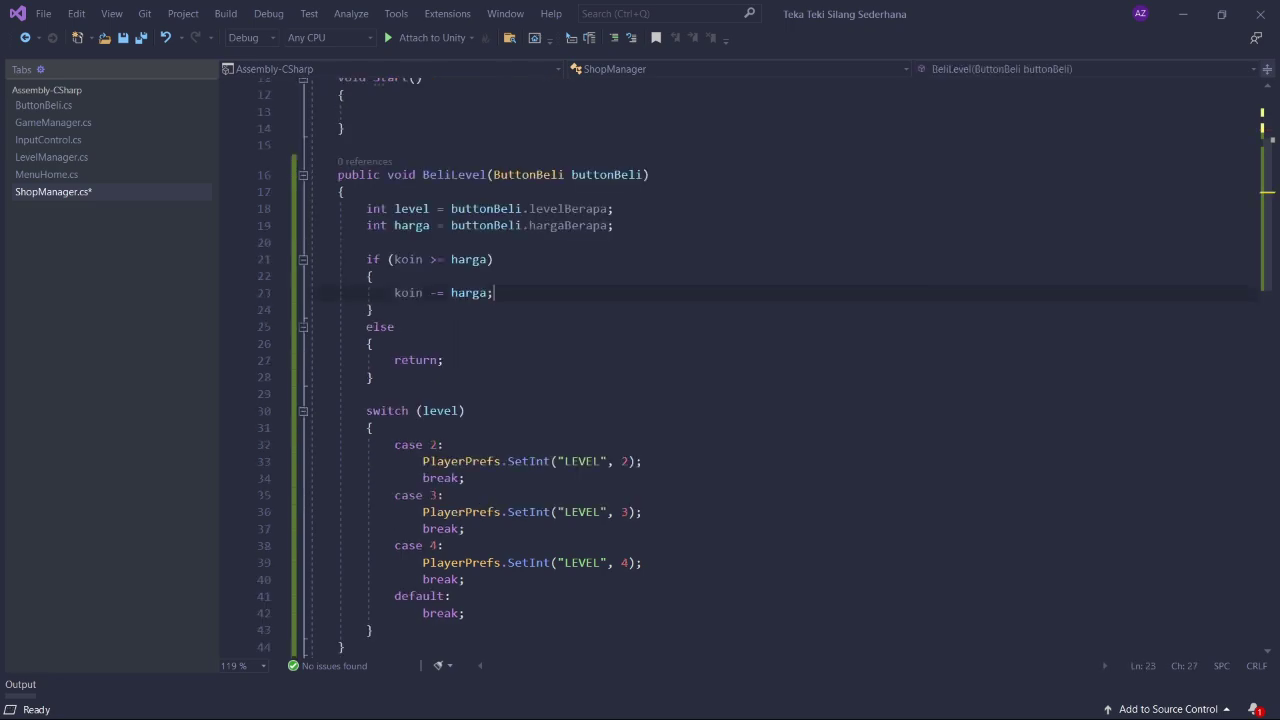
key(Return)
text(textKoin.t)
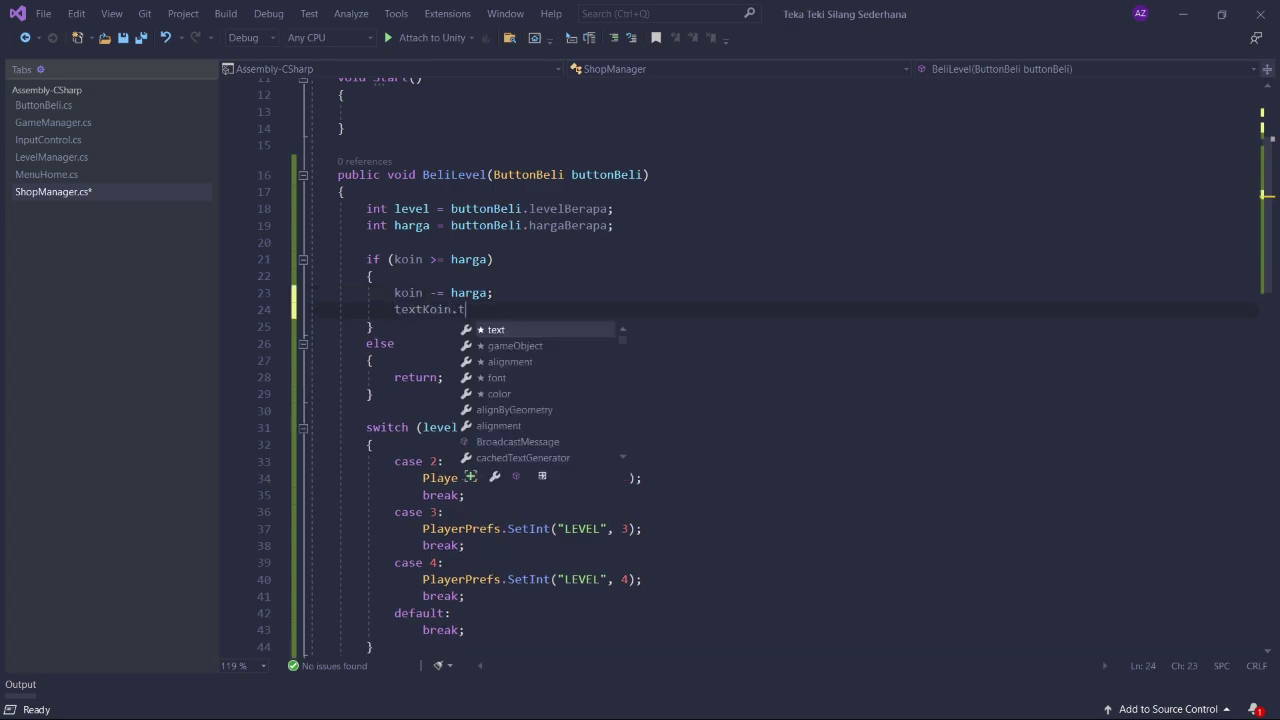
text(ext = )
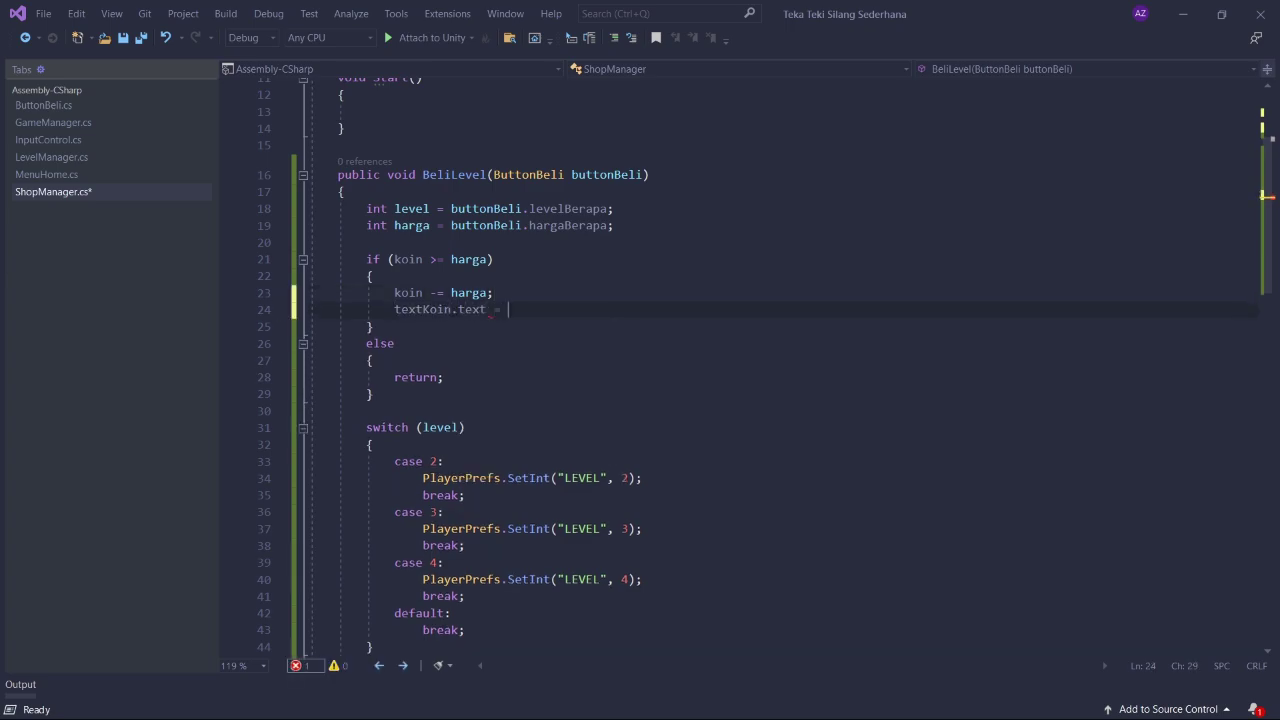
text(koi)
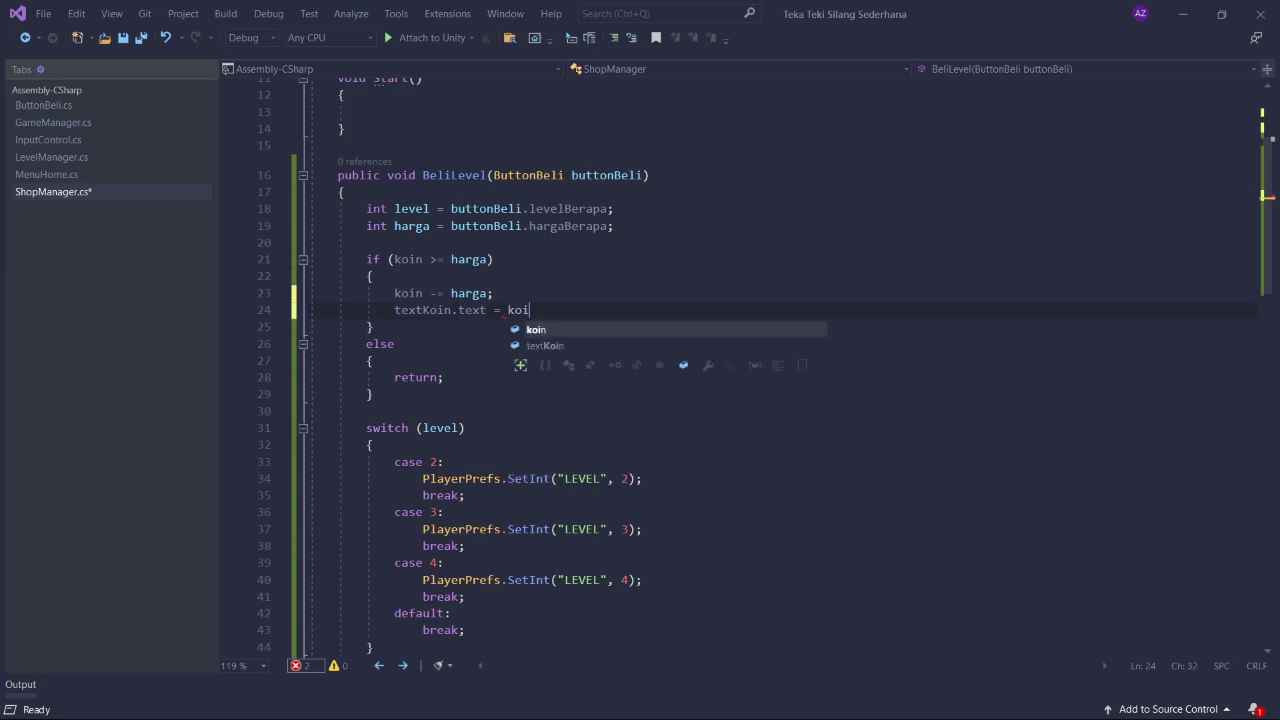
text(n + " Ko)
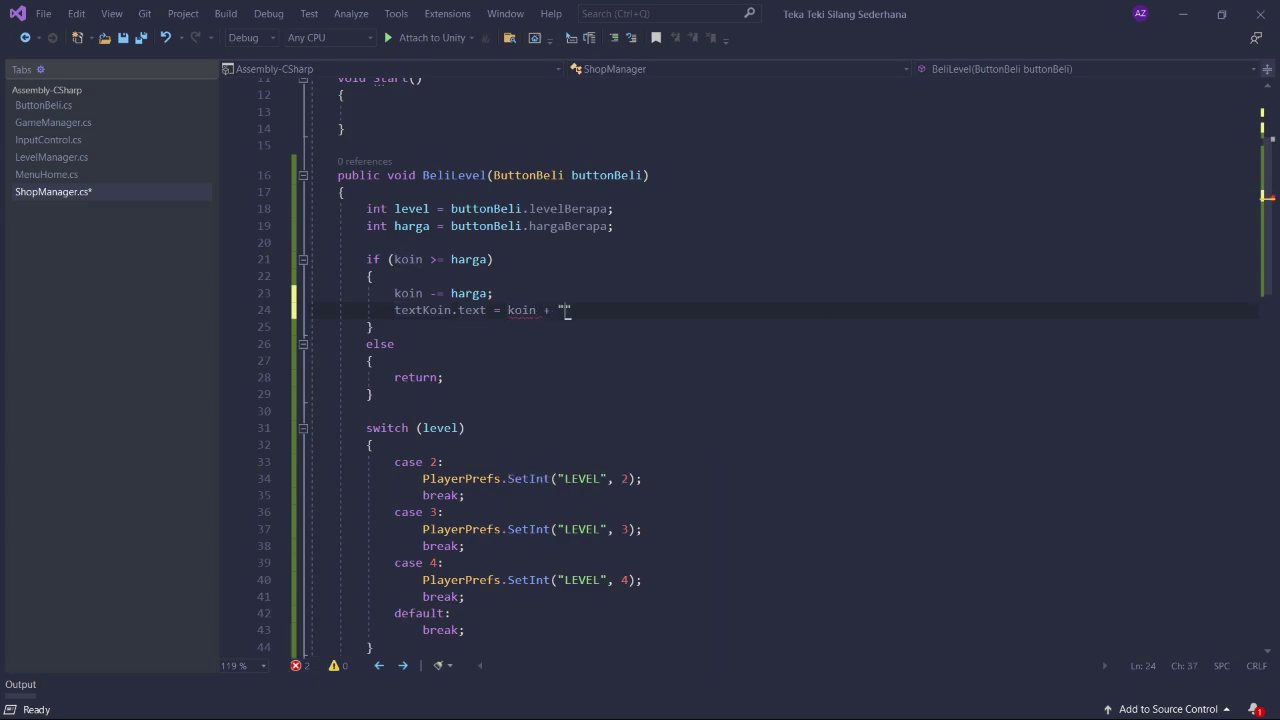
text(in";)
key(ctrl+s)
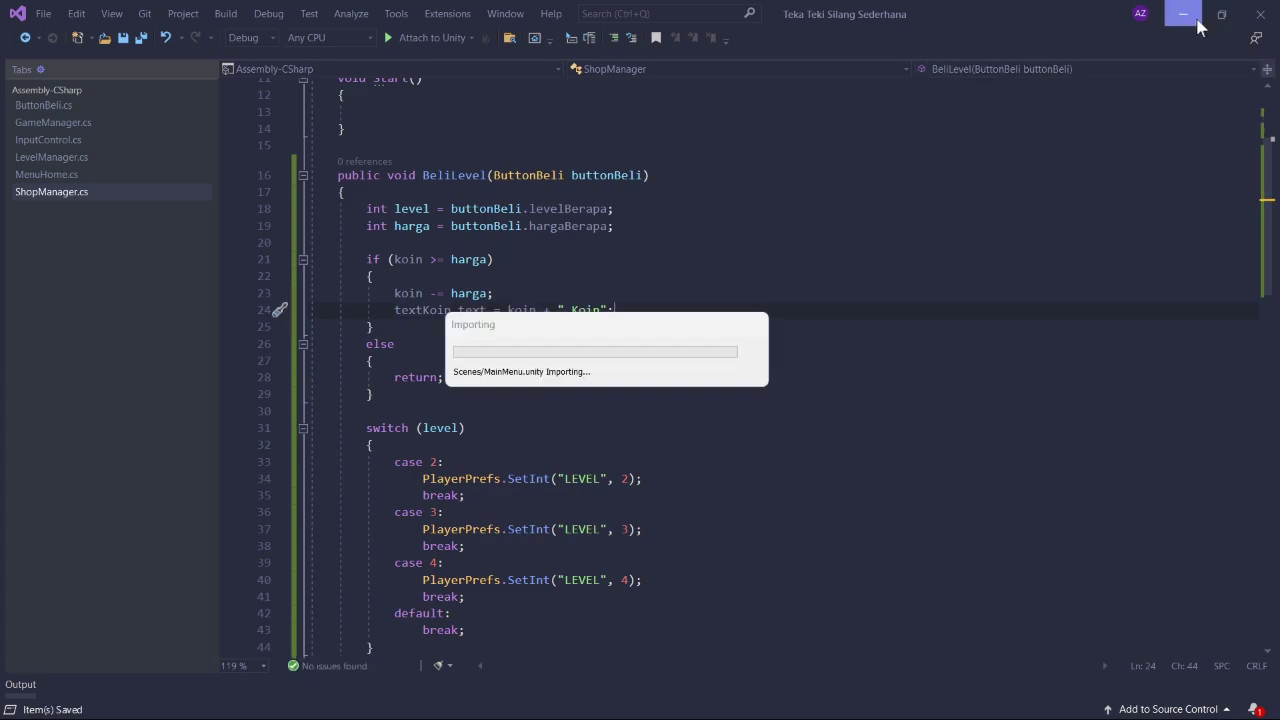
- Rename the 100000 Koin label under Panel to 'Text Koin'
click(1183, 14)
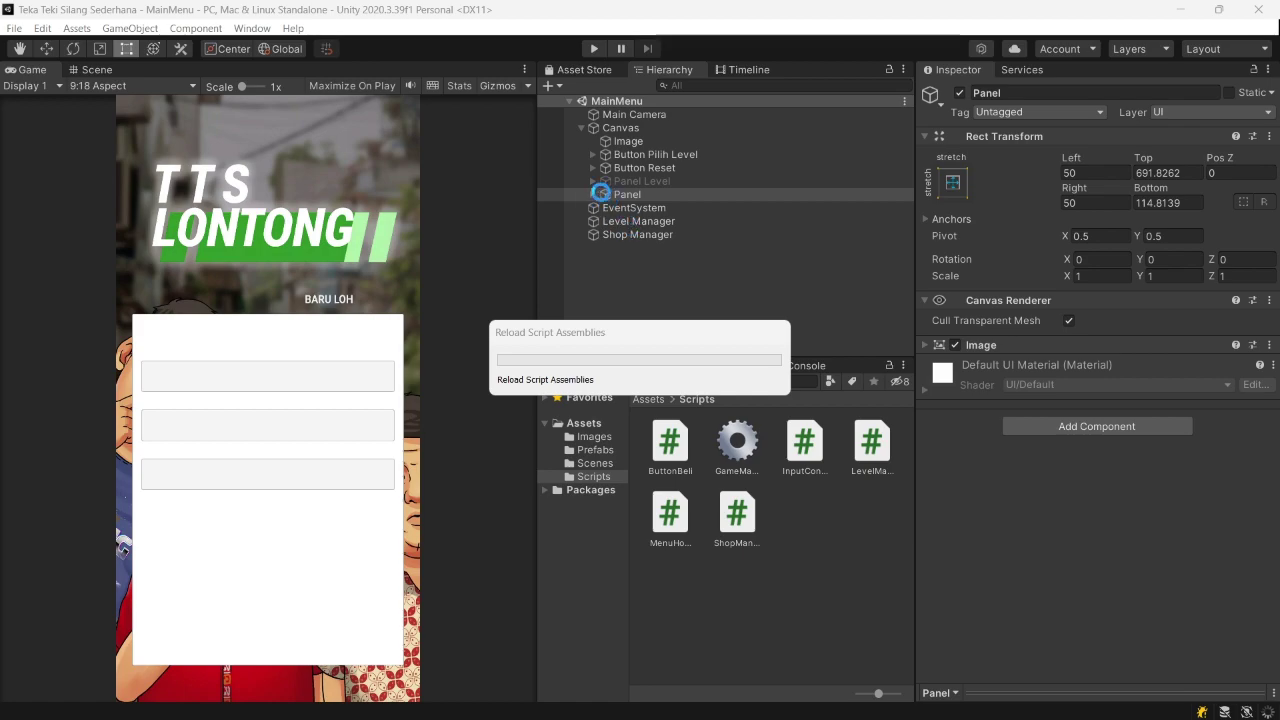
click(594, 195)
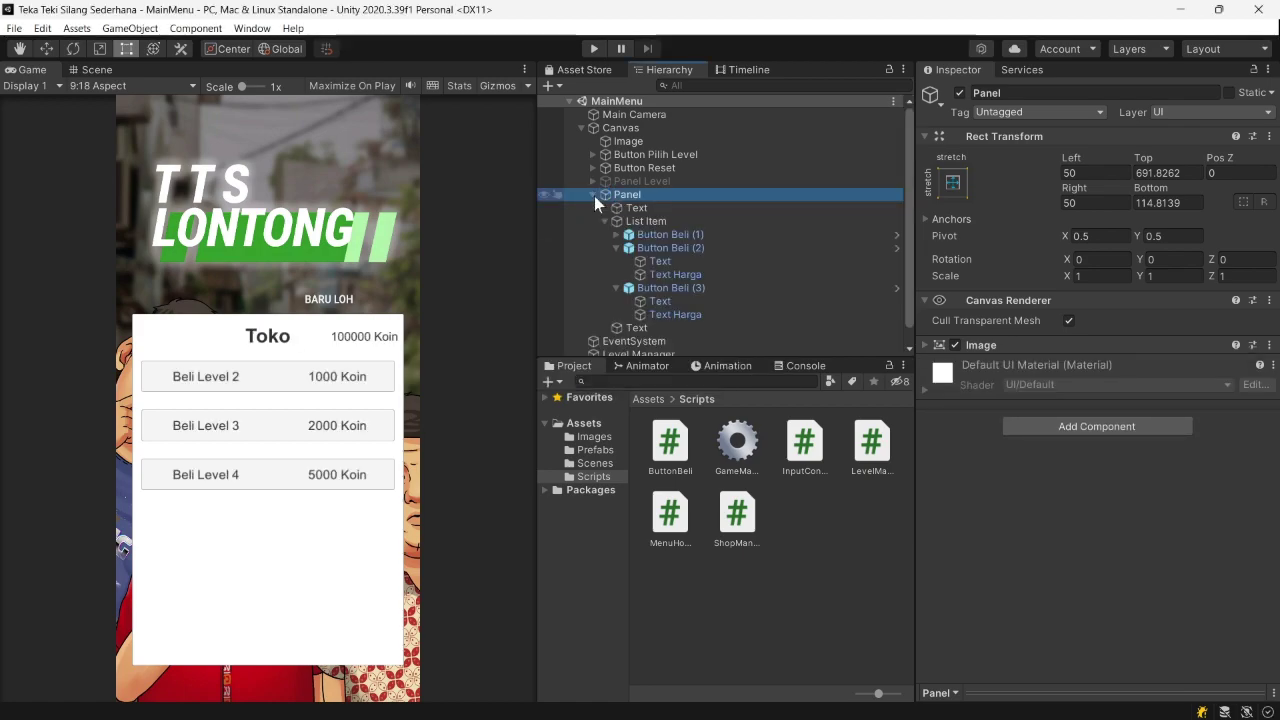
click(627, 207)
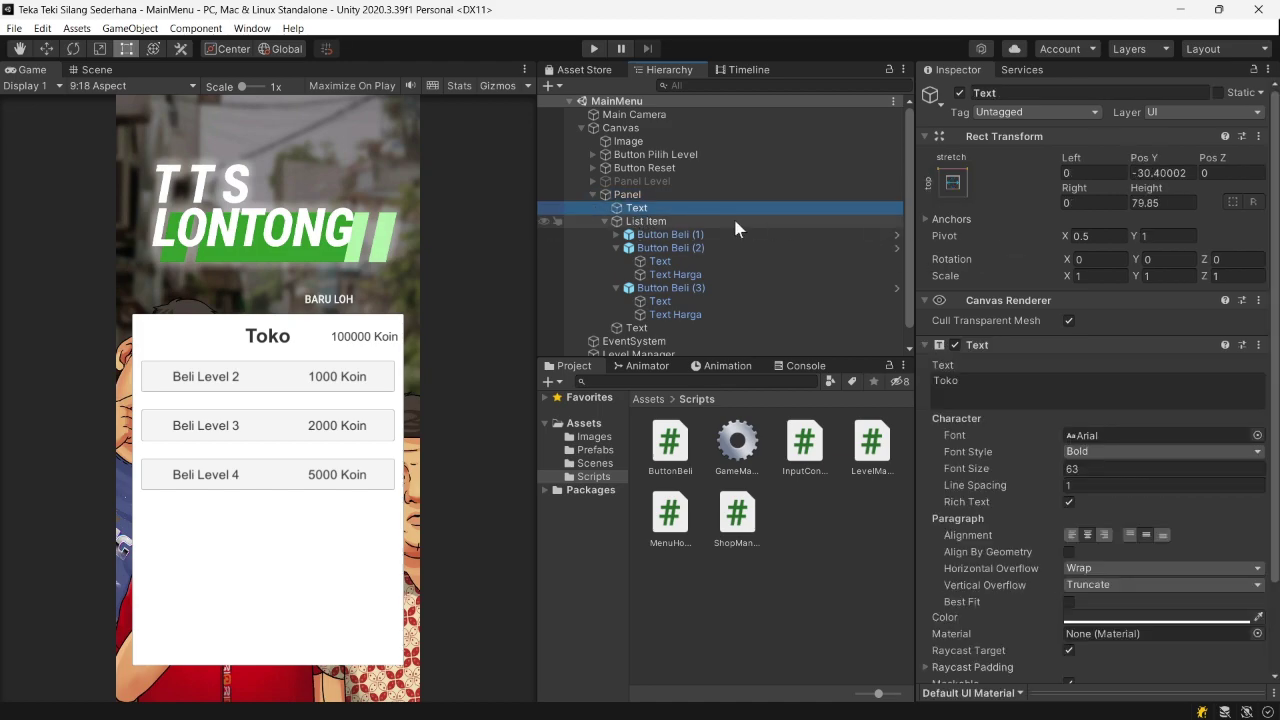
click(604, 220)
click(796, 238)
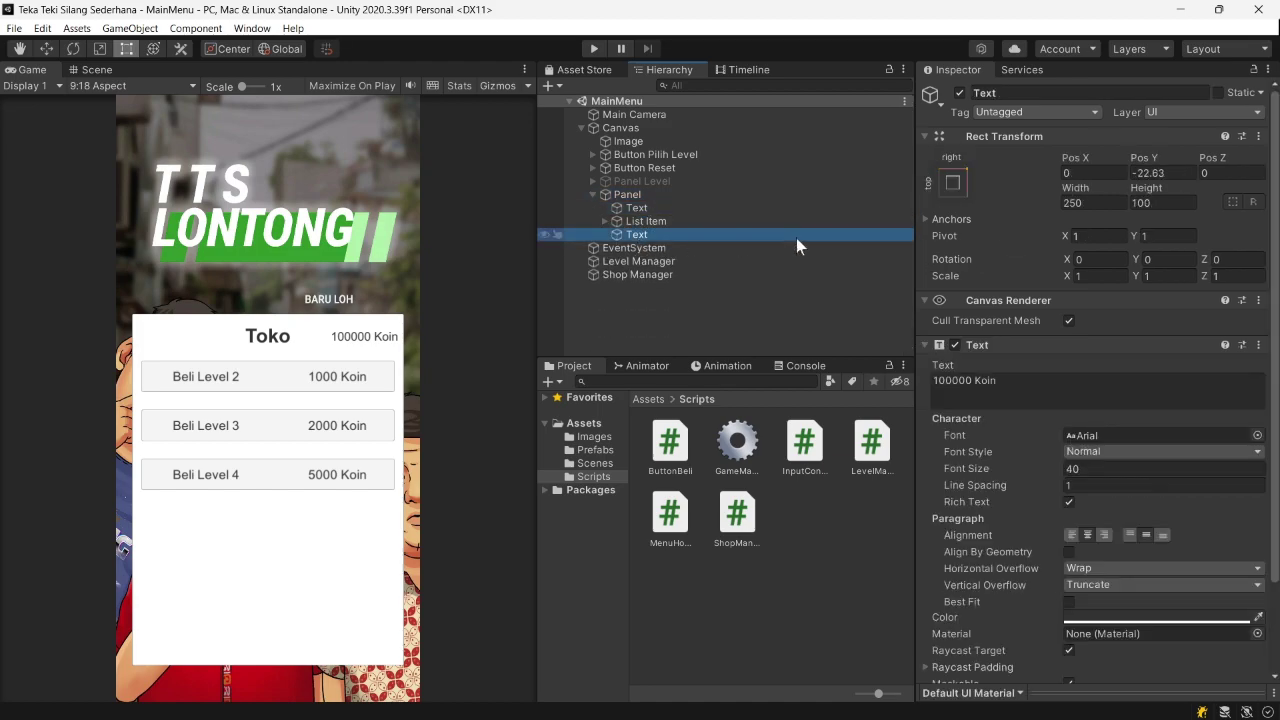
click(1048, 91)
text(Koin)
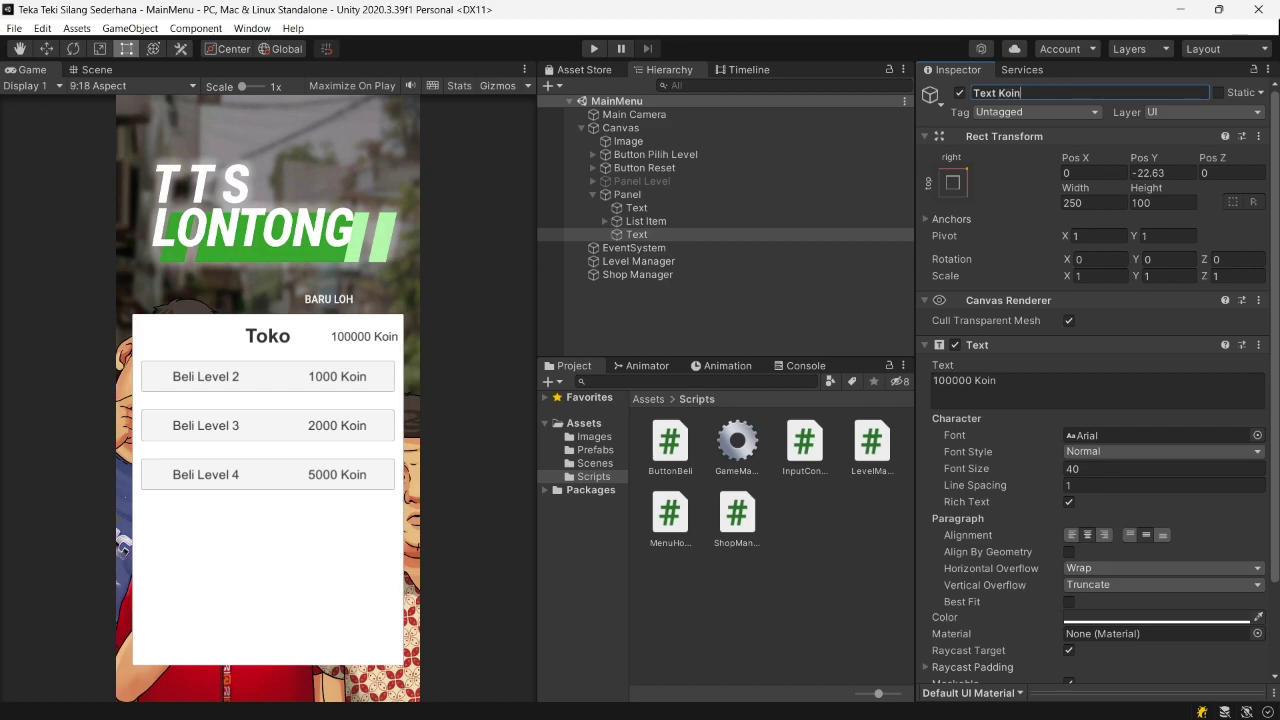
key(Return)
- Assign Text Koin to Shop Manager's Text Koin field and save the scene
click(681, 272)
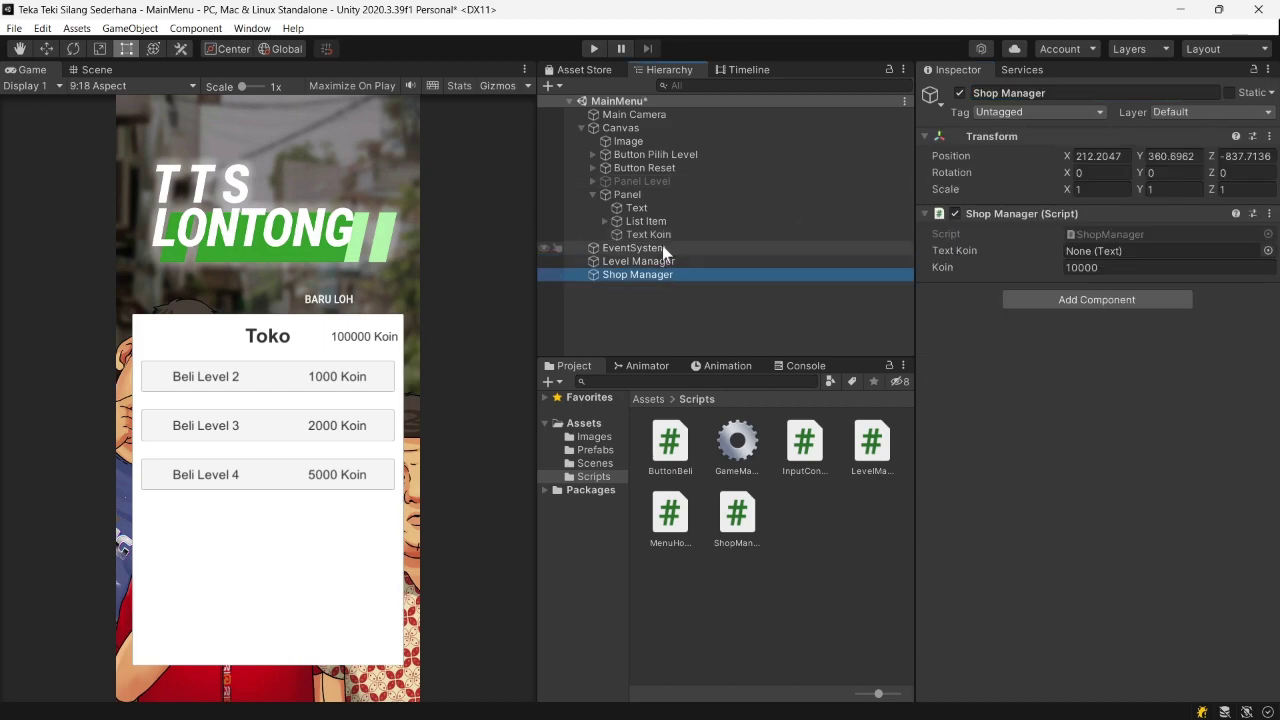
drag(659, 237, 1094, 251)
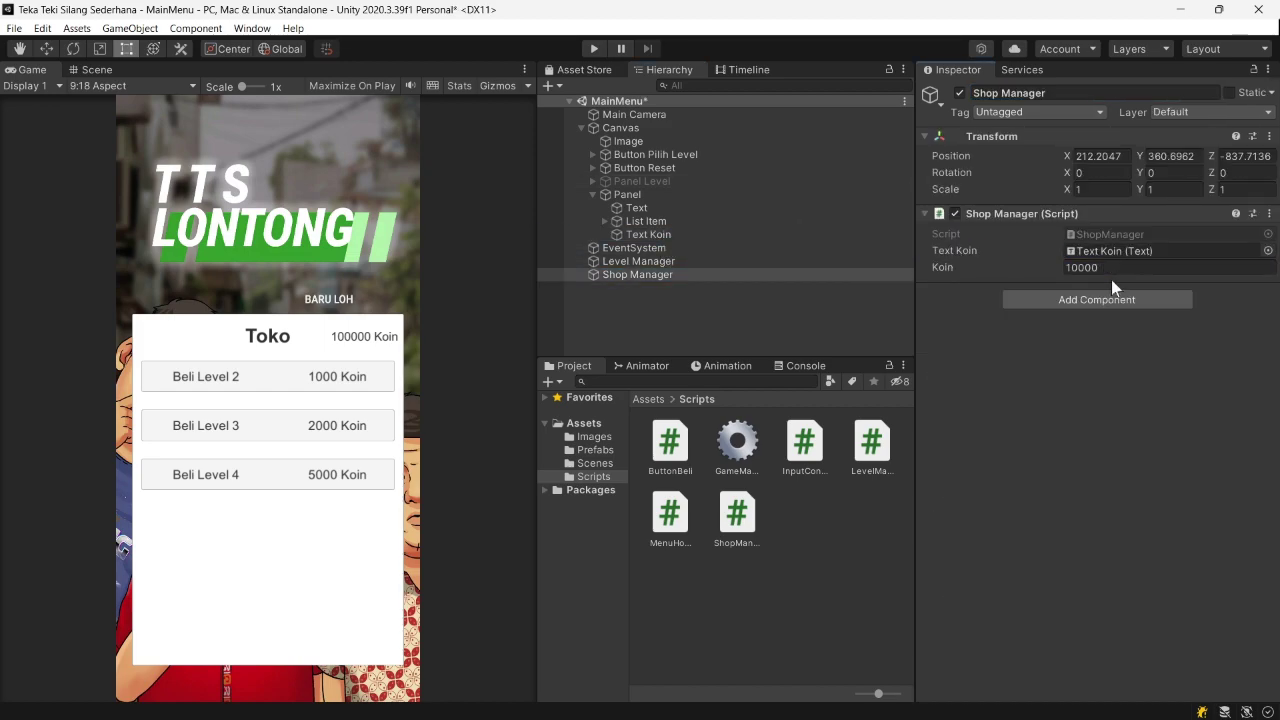
key(ctrl+s)
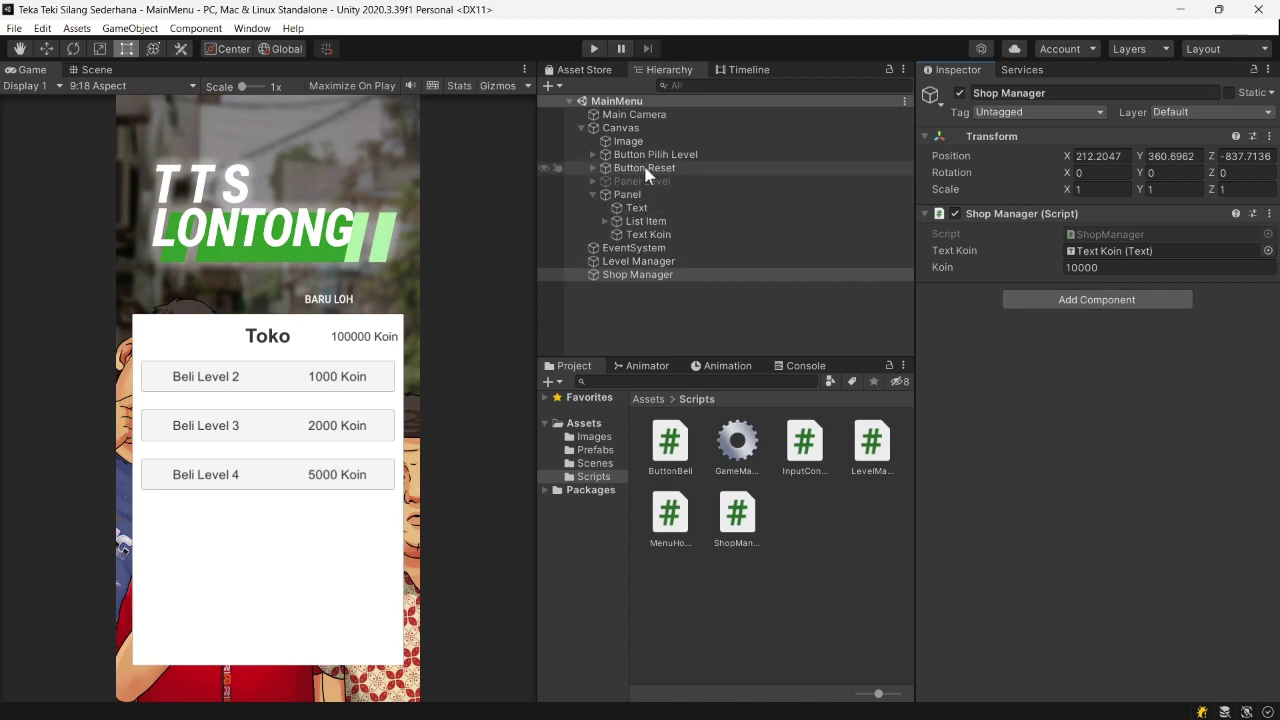
click(656, 154)
- Paste a copy of the button into Panel, center it, and relabel it 'Kembali'
right_click(640, 194)
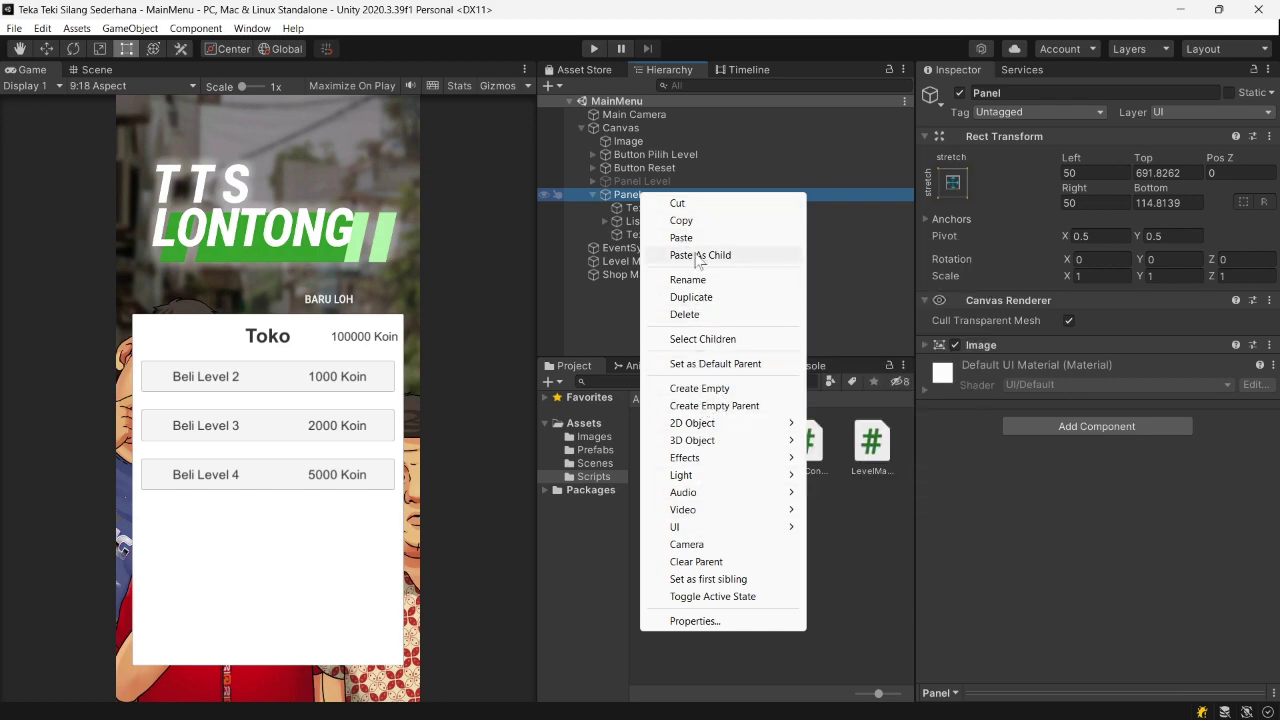
click(698, 257)
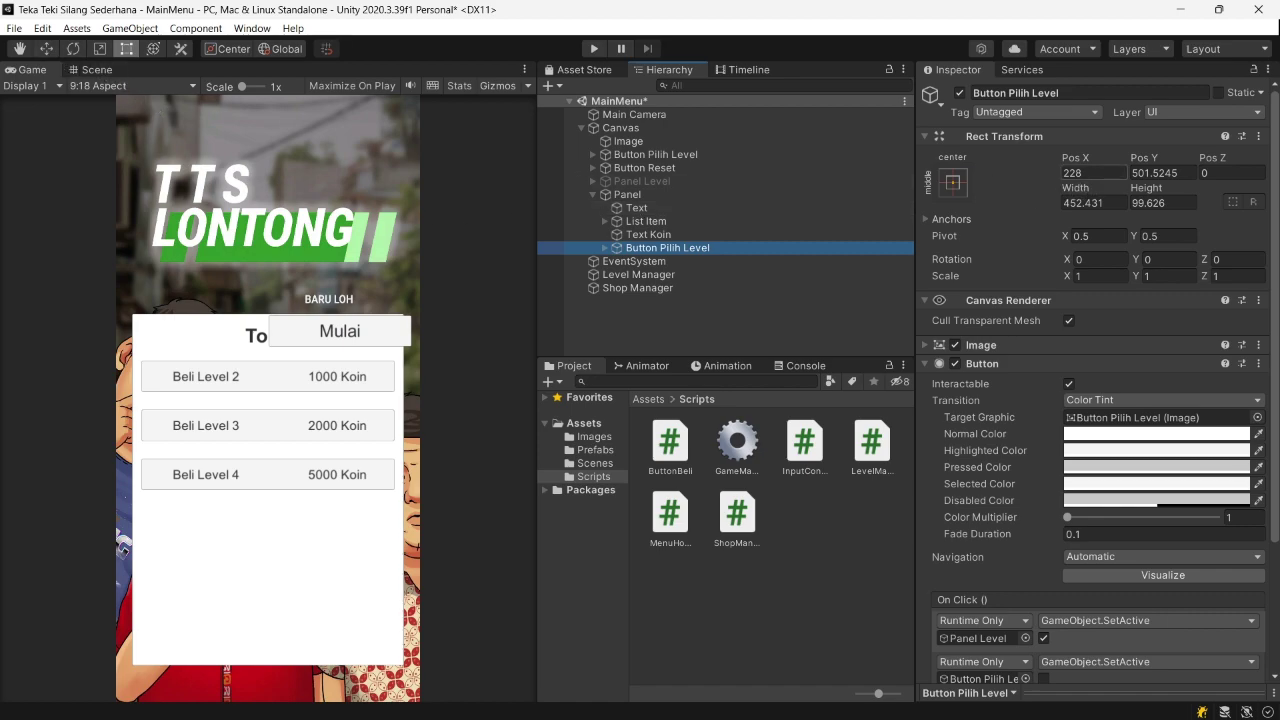
click(1096, 174)
key(BackSpace)
drag(1163, 168, 702, 267)
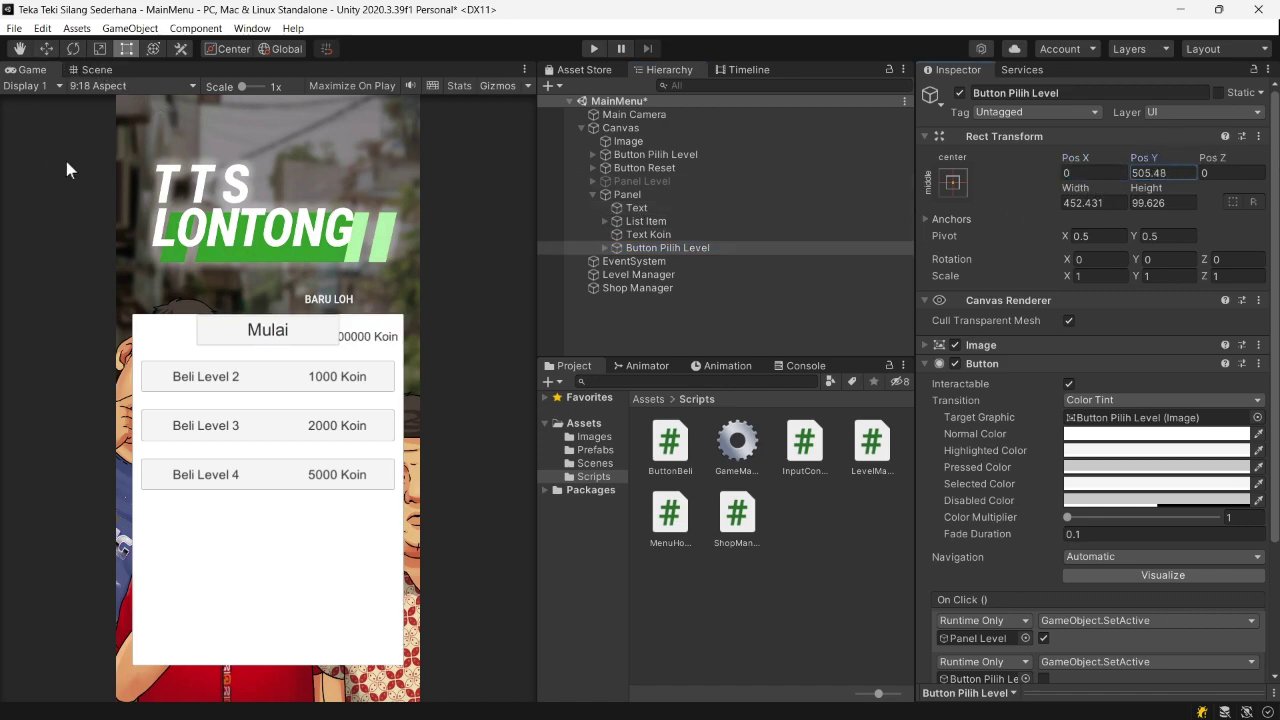
click(604, 247)
click(648, 261)
double_click(946, 380)
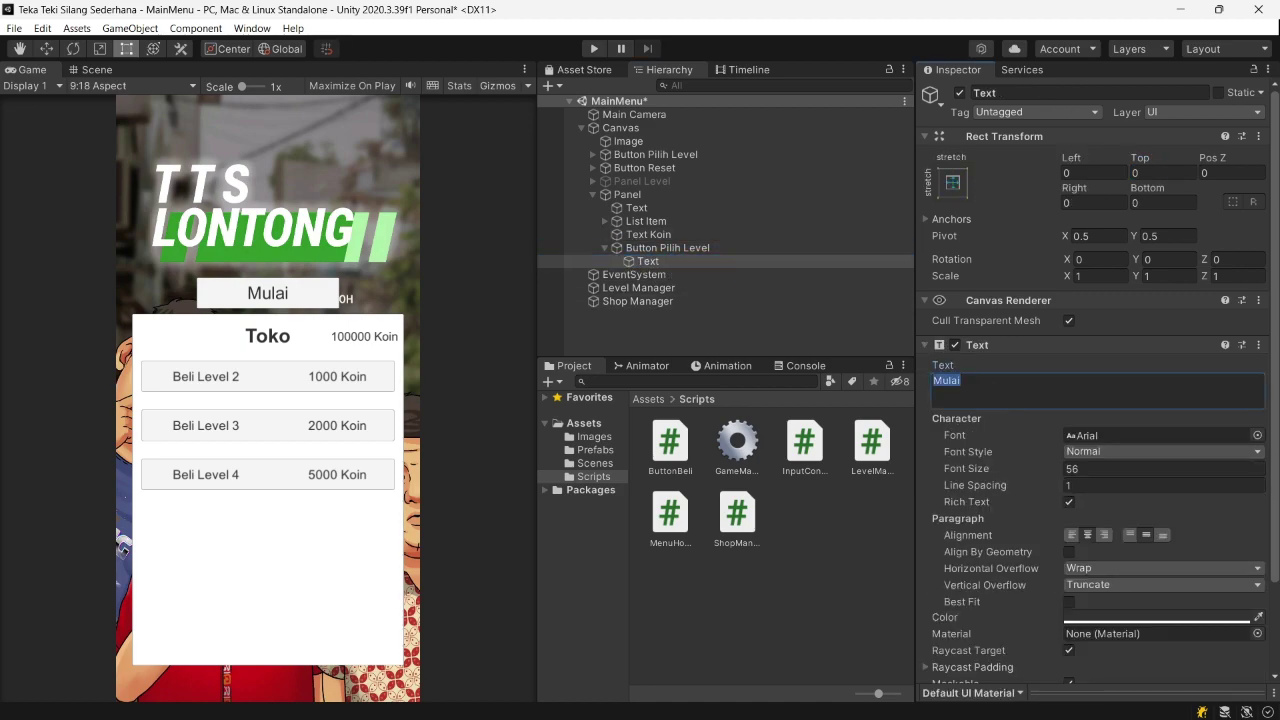
text(Kembali)
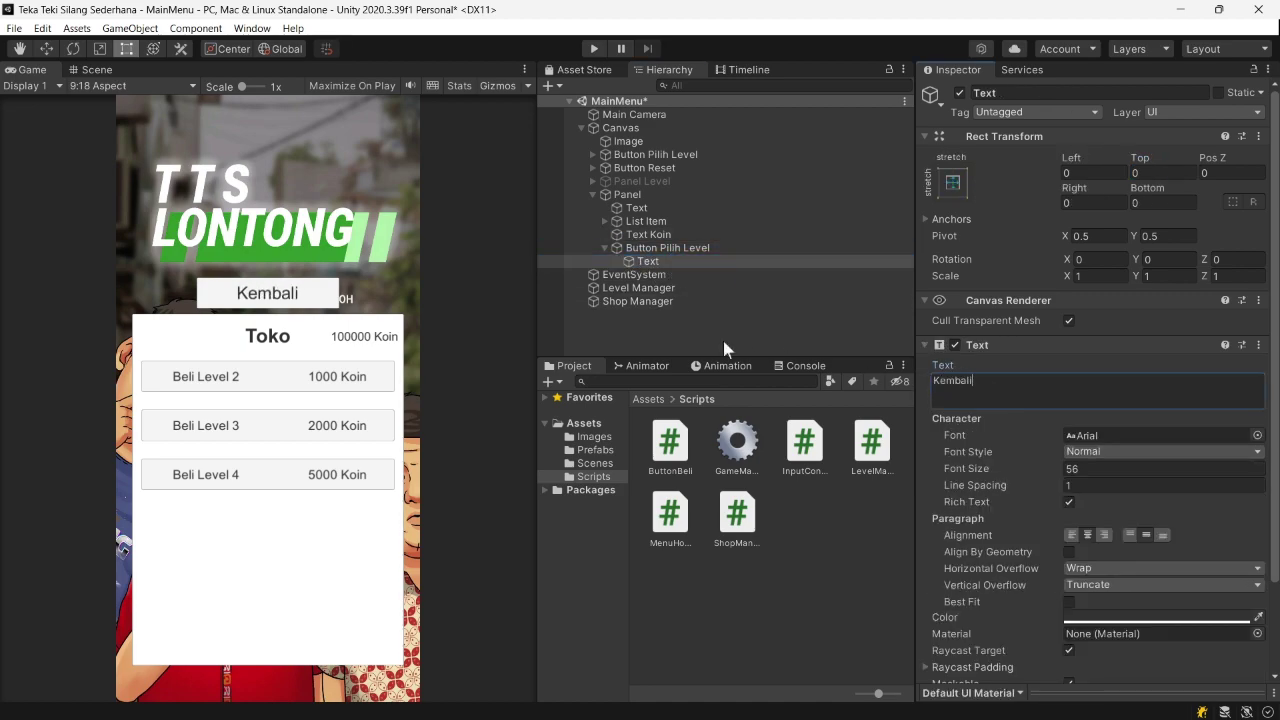
- Anchor the Kembali button to the bottom centre, raised slightly above the panel edge
click(952, 182)
click(1047, 391)
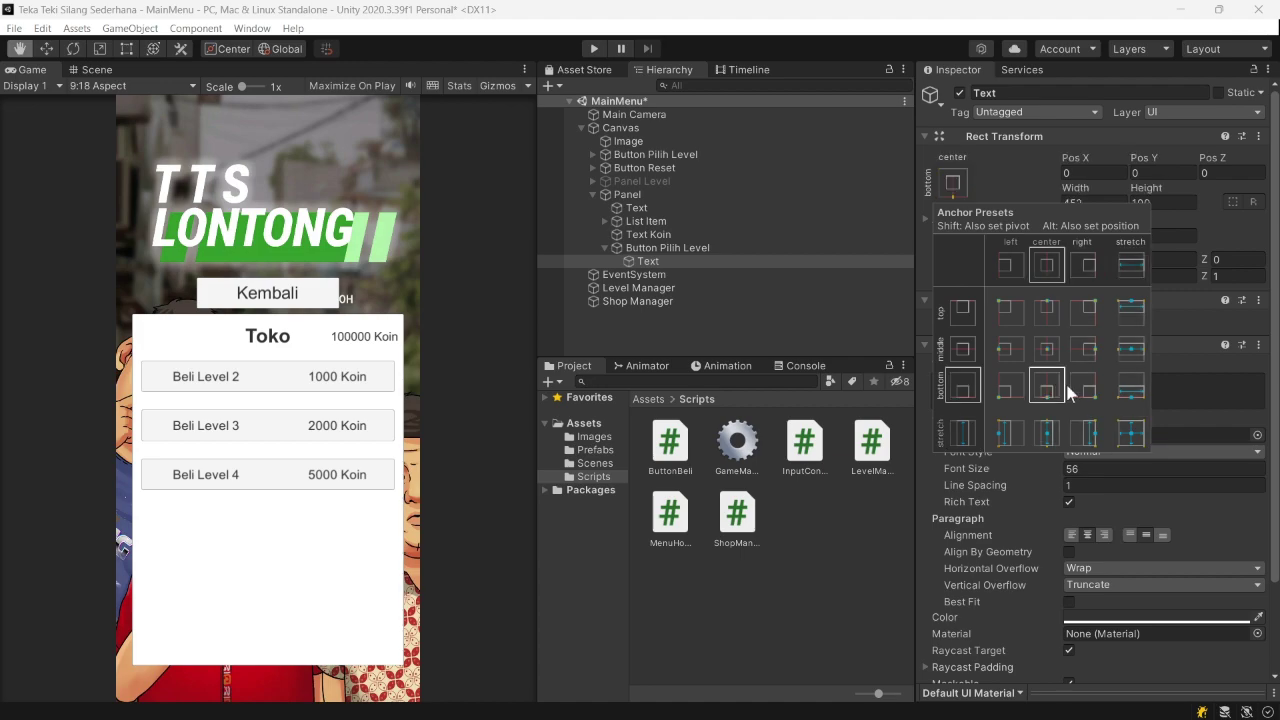
click(674, 252)
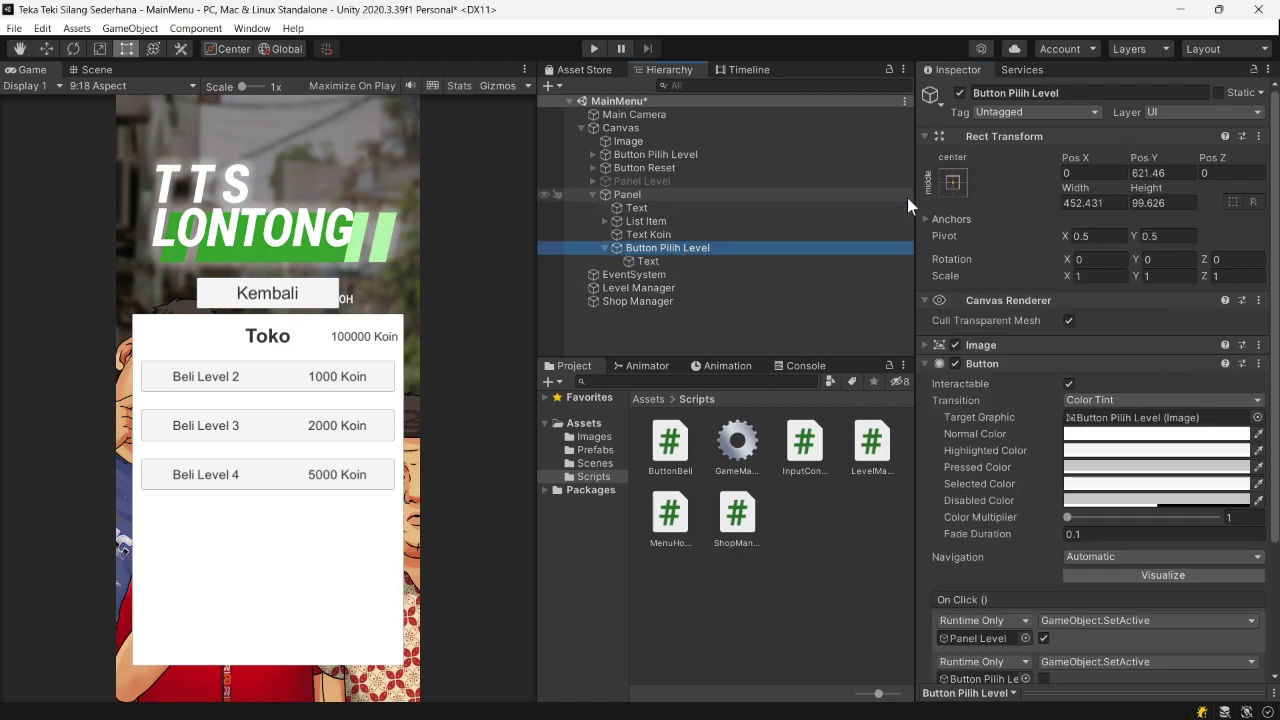
click(952, 182)
alt+shift+click(1047, 391)
click(1150, 170)
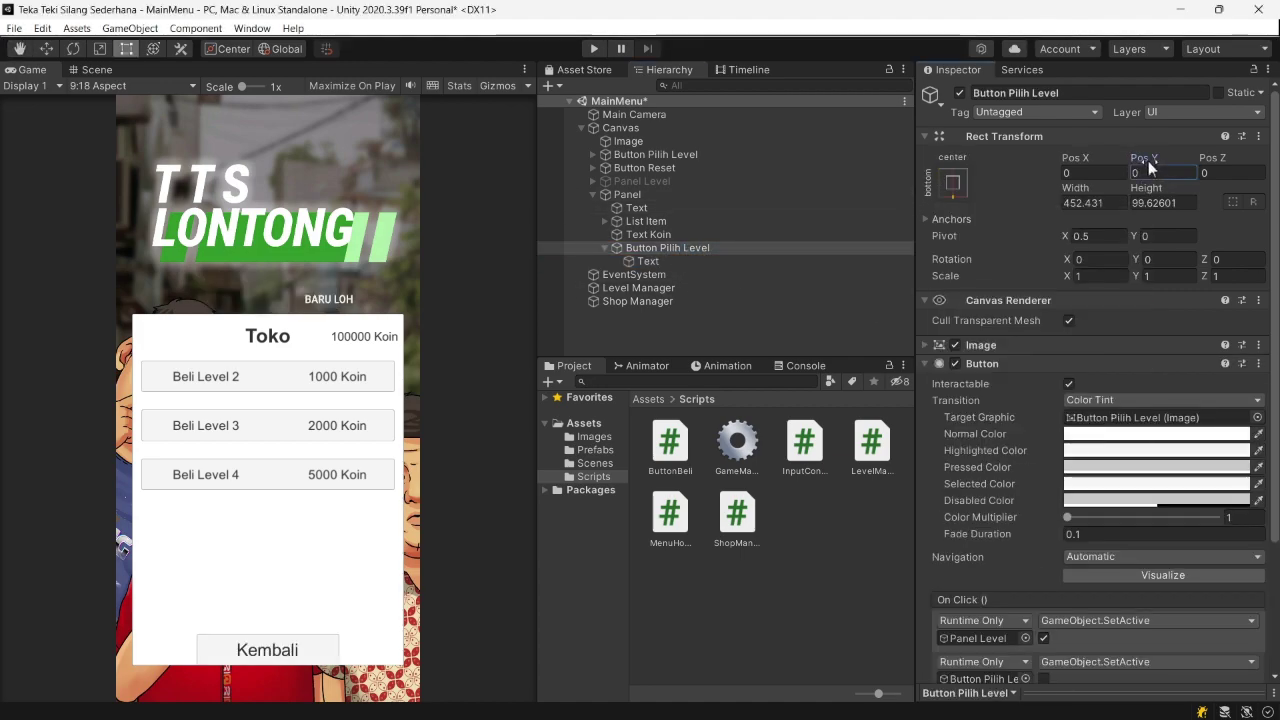
drag(1148, 166, 1185, 190)
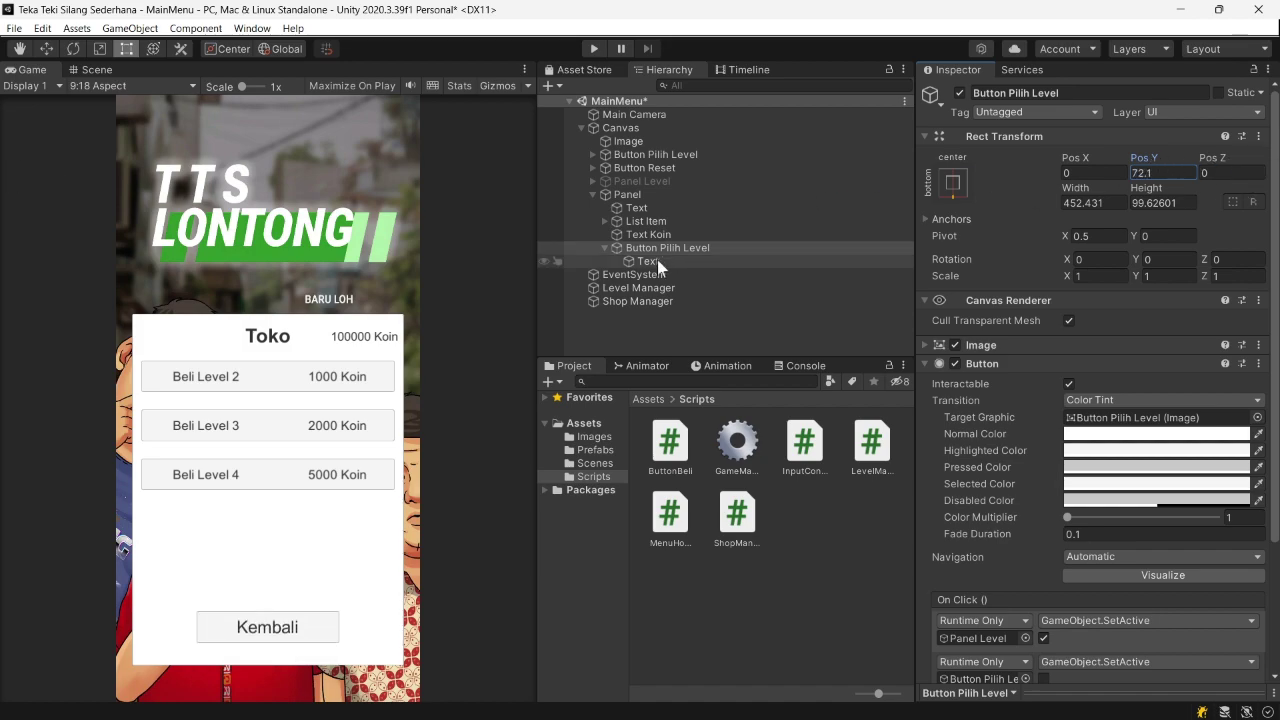
- Replace the button's On Click actions with Panel's GameObject.SetActive, left unchecked
scroll(1039, 321, down, 4)
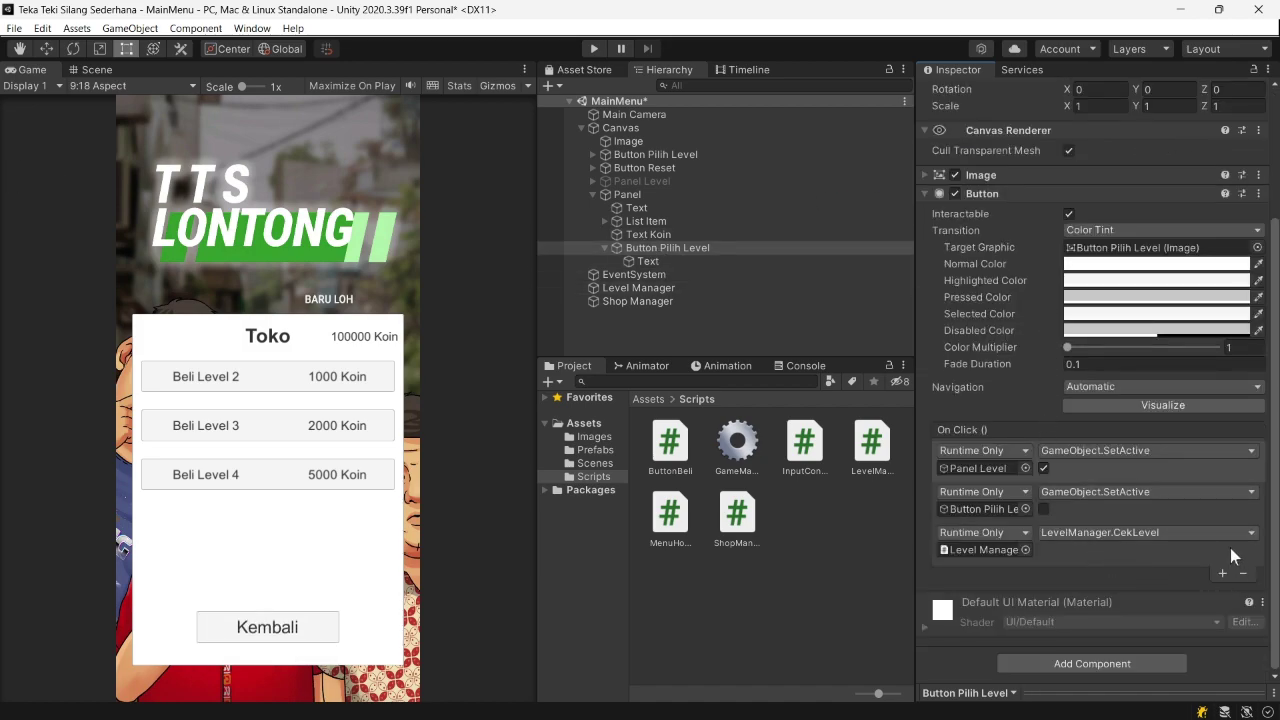
click(1243, 573)
click(1243, 573)
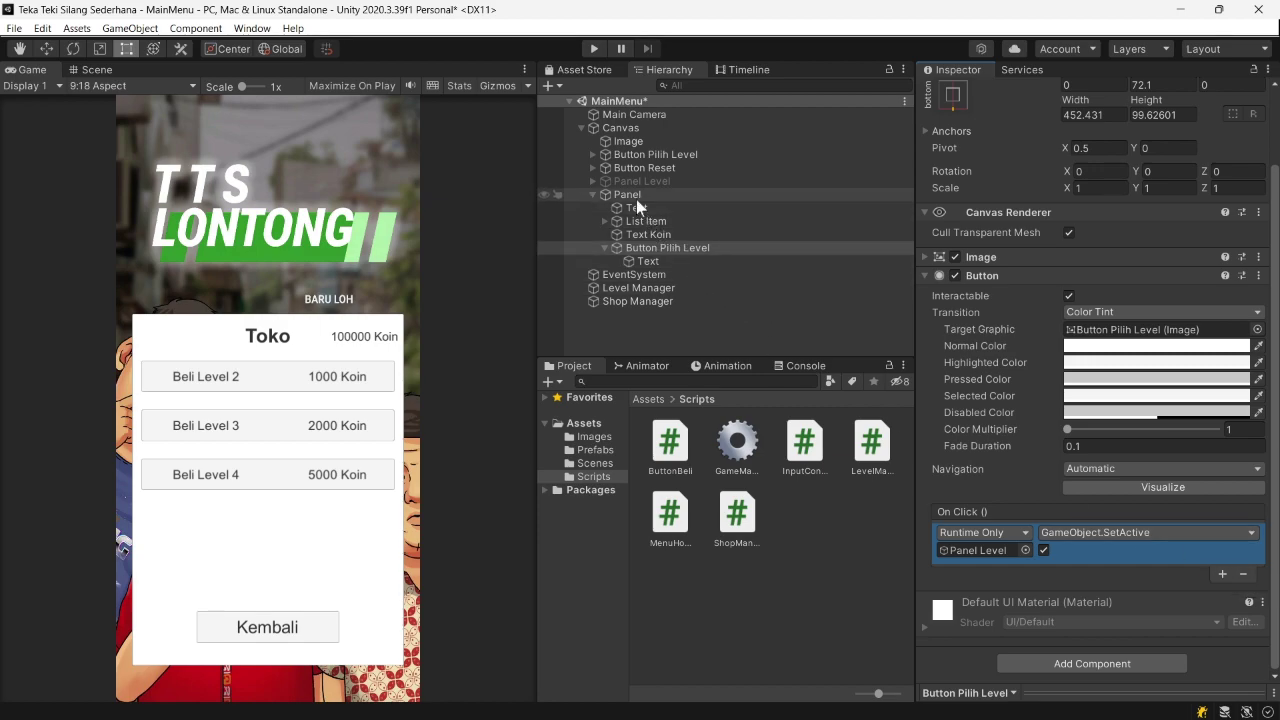
drag(632, 195, 980, 550)
click(1080, 533)
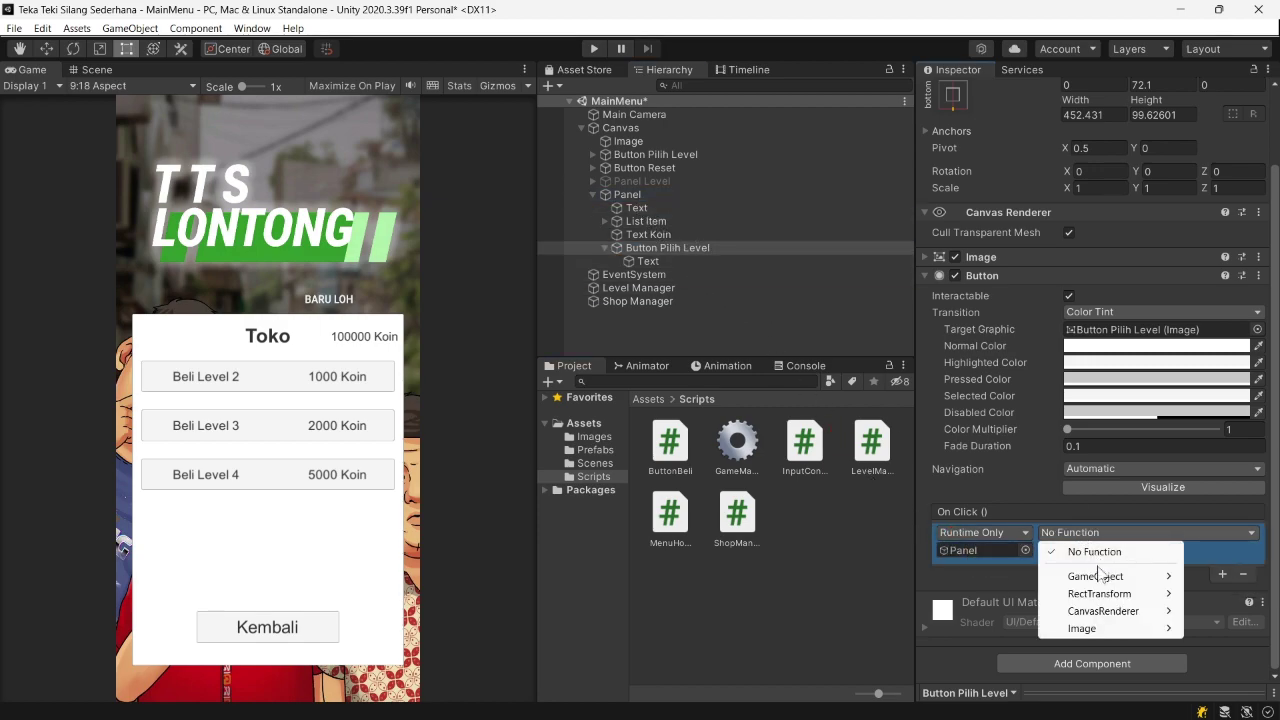
mouse_move(1097, 575)
click(990, 700)
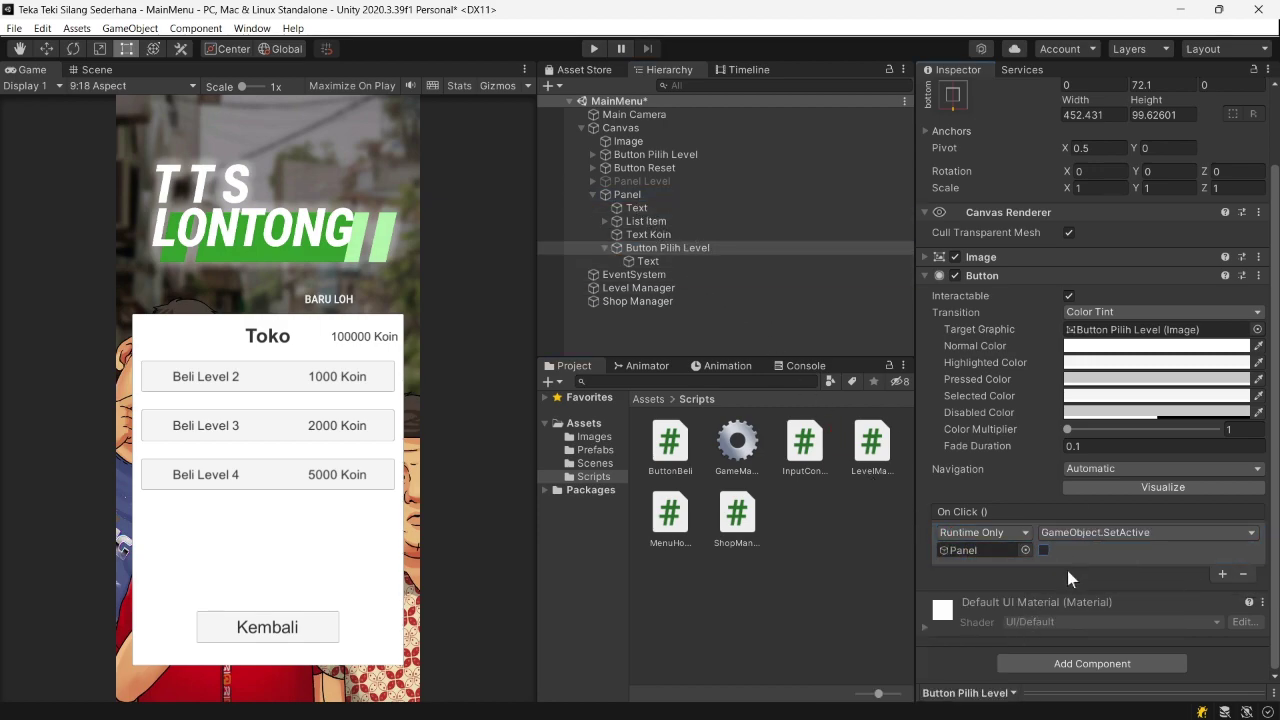
- Rename the button to 'Button Kembali'
scroll(1037, 121, up, 3)
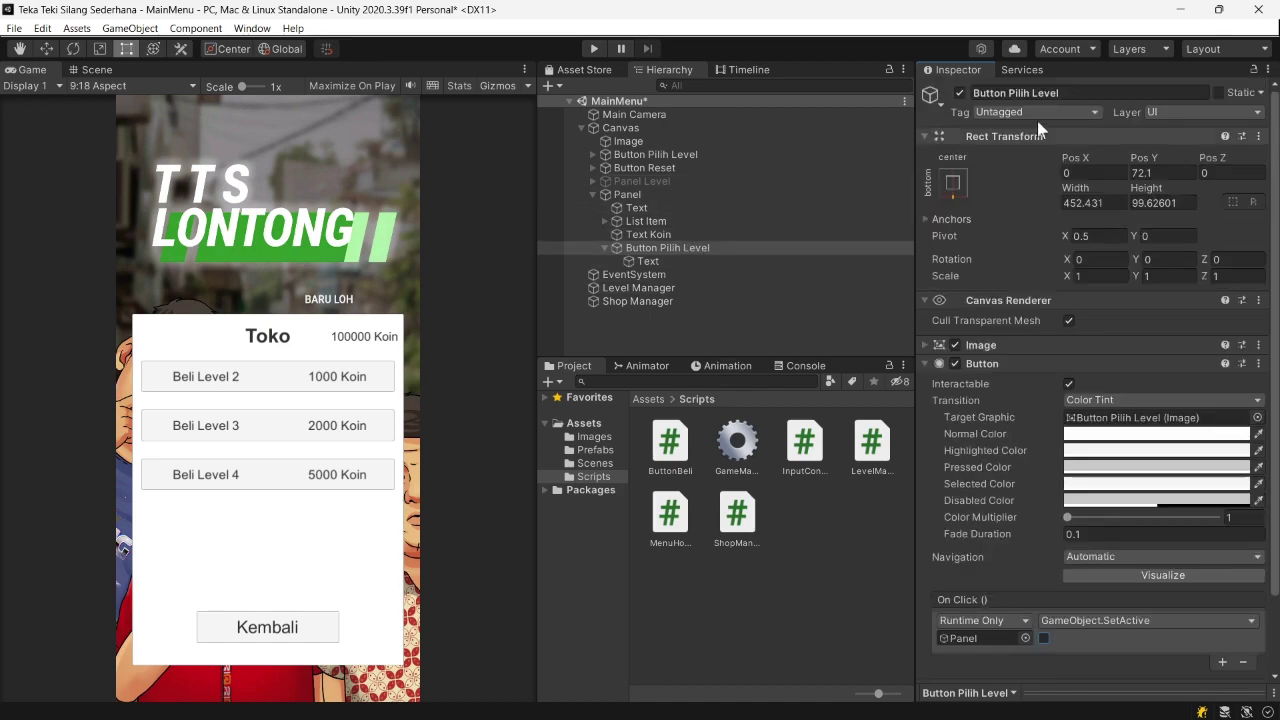
drag(1060, 92, 1008, 92)
text(Kemba)
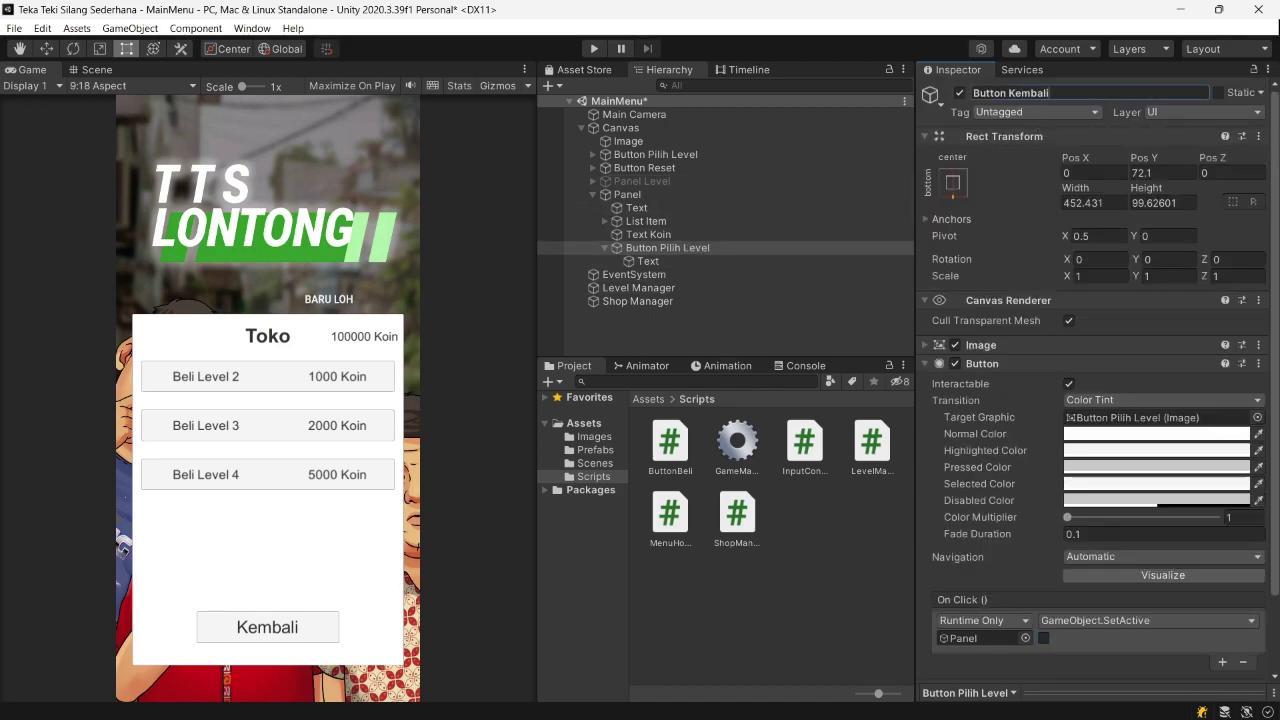
key(Return)
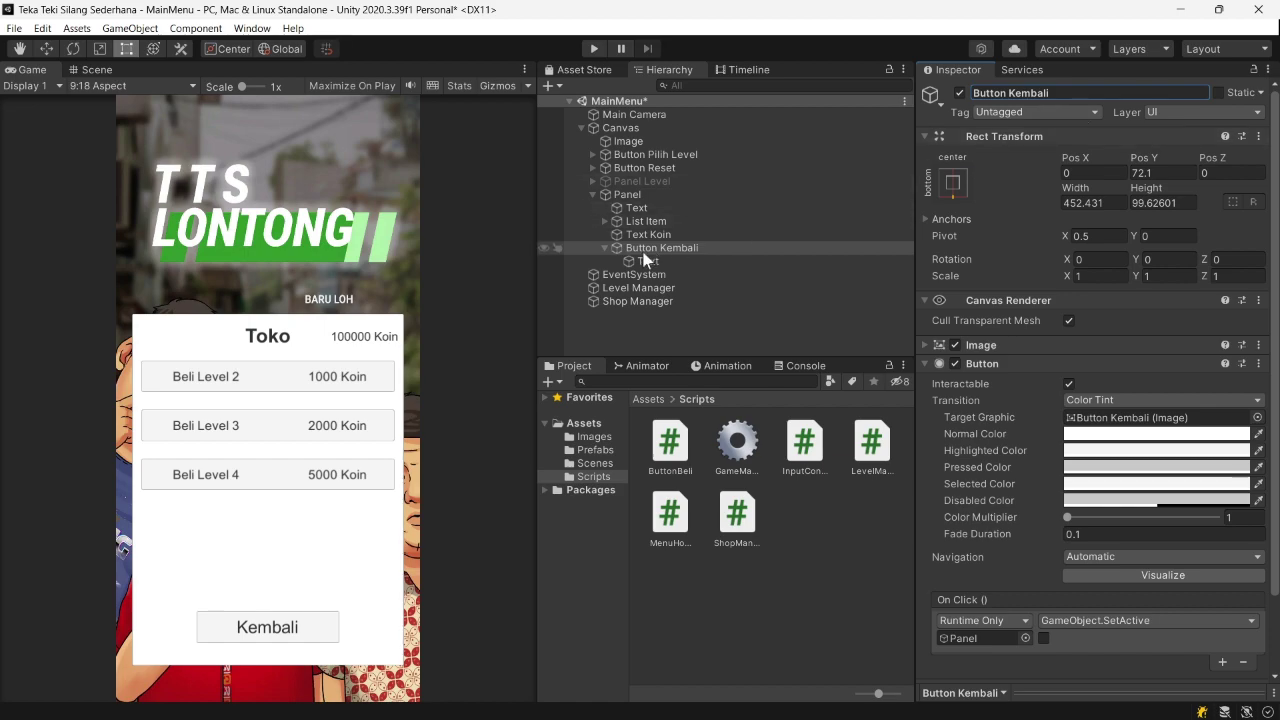
- Deactivate the shop panel, rename it 'Panel Toko', and duplicate Button Pilih Level
click(603, 247)
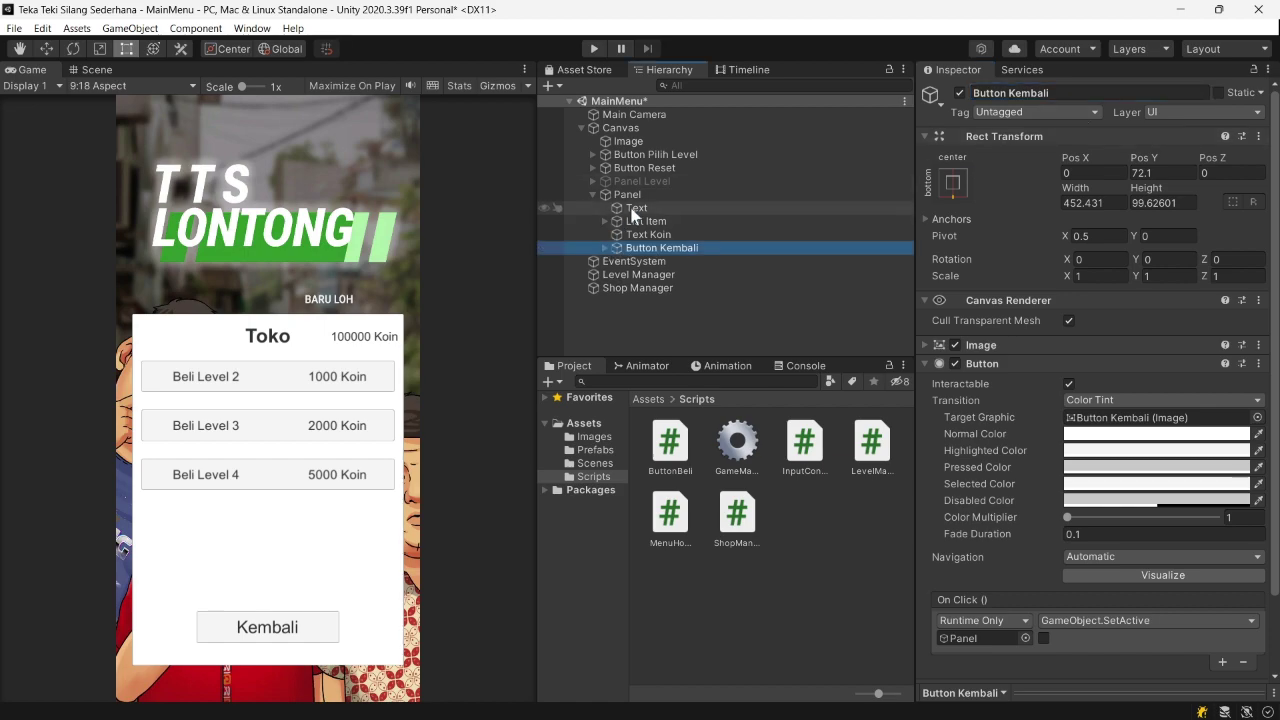
click(645, 195)
click(959, 93)
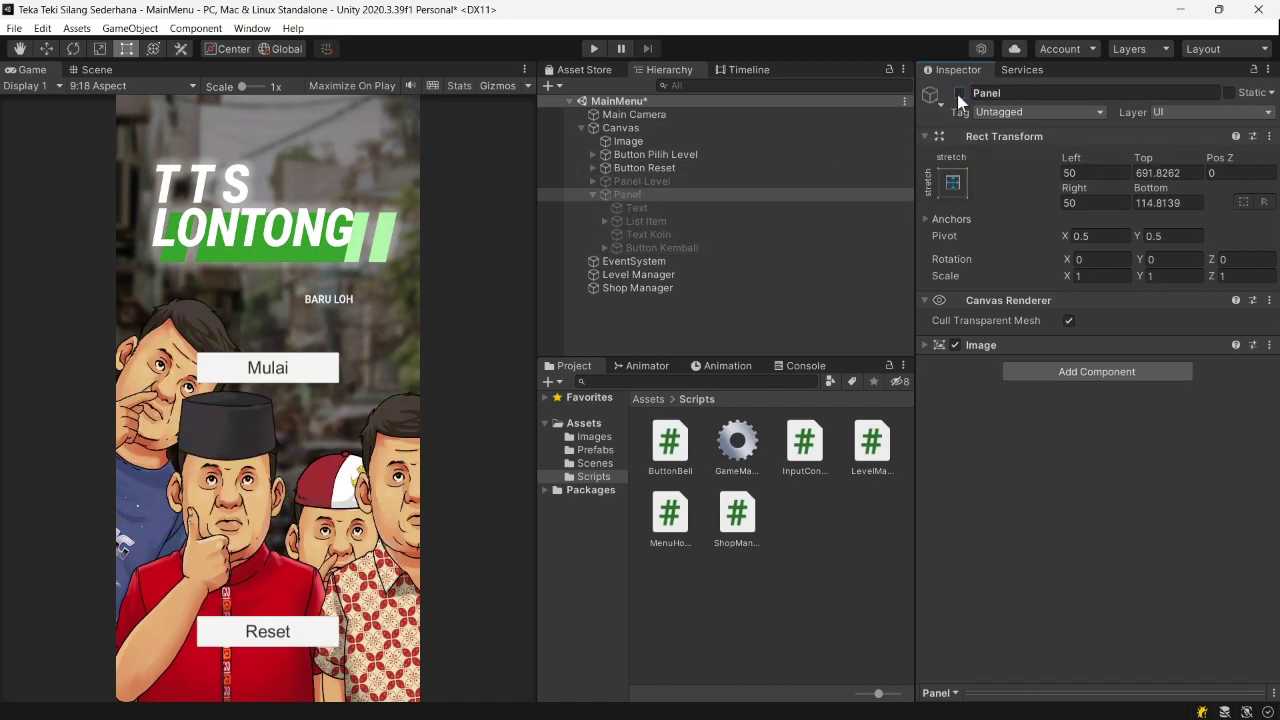
click(1003, 92)
text(To)
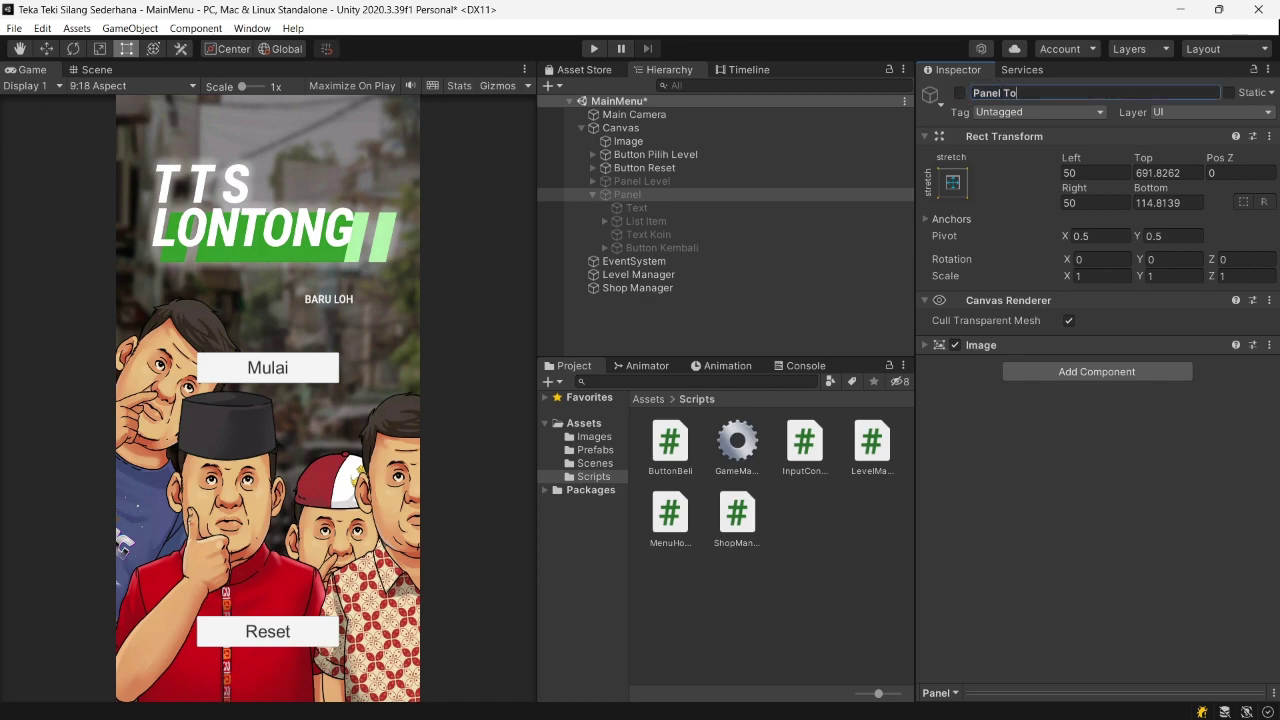
text(ko)
key(Return)
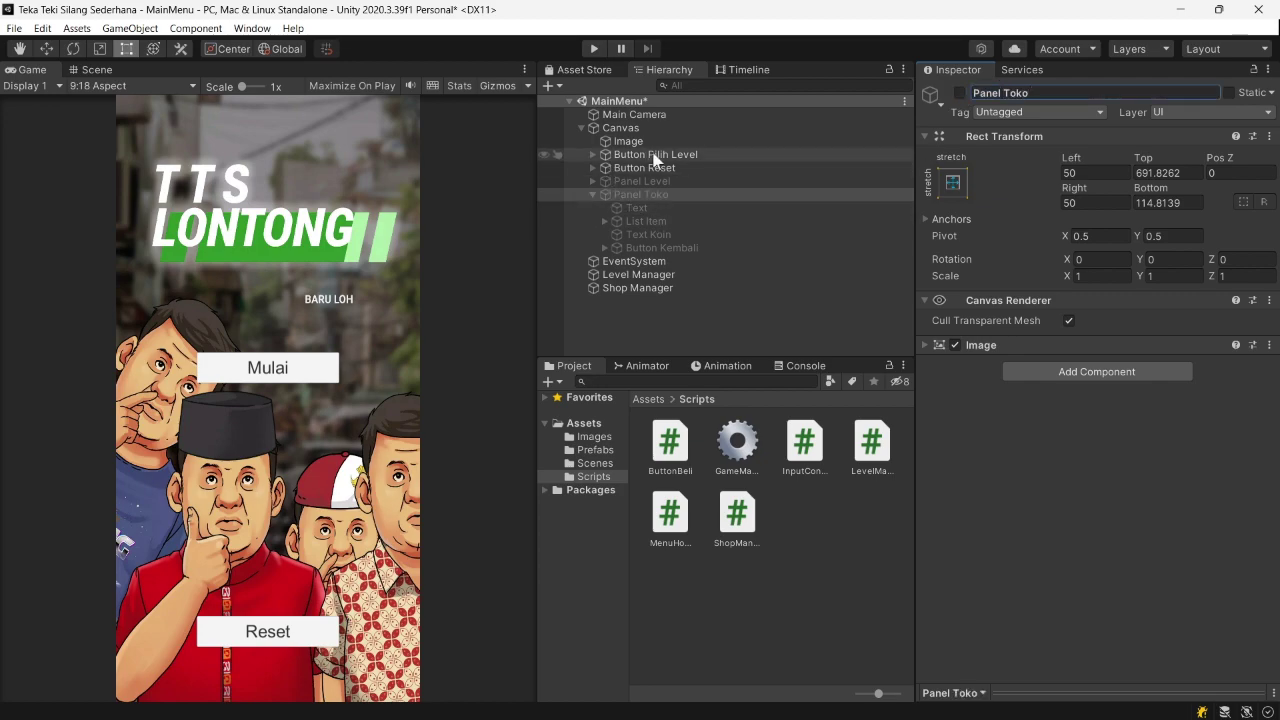
click(654, 154)
key(ctrl+d)
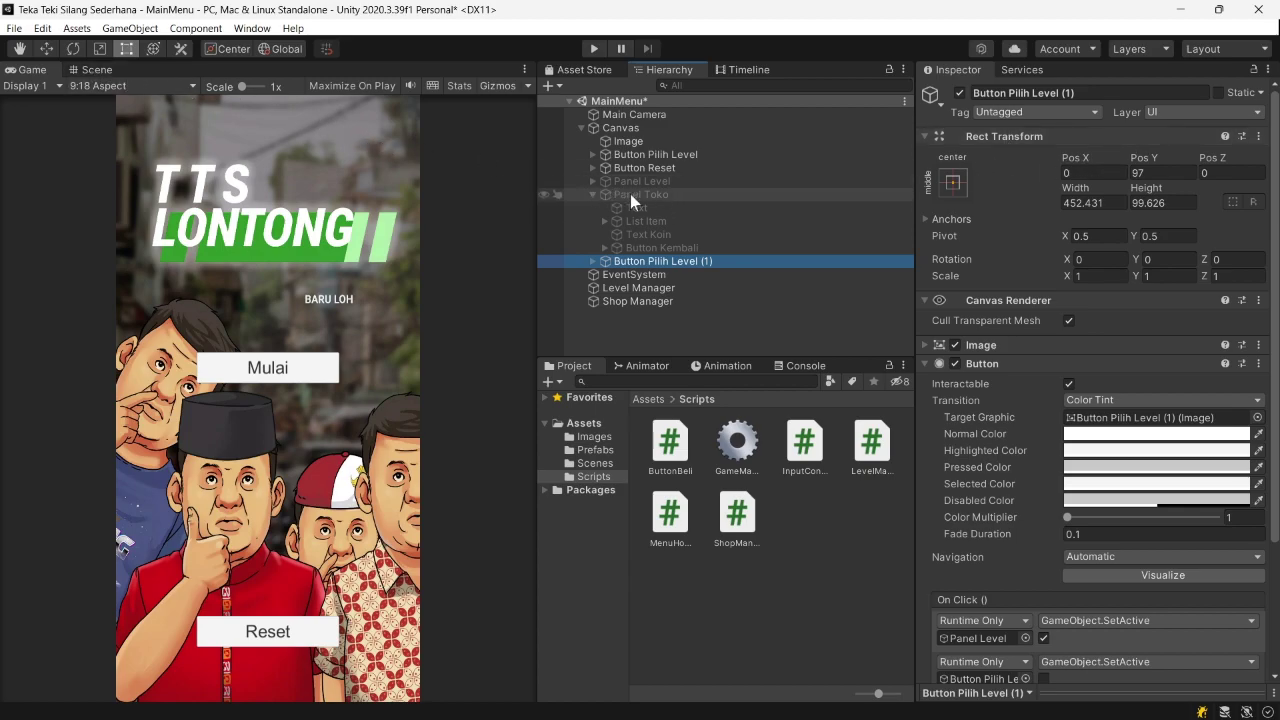
- Duplicate the Reset button above the original and change its label to 'Toko'
drag(634, 260, 668, 168)
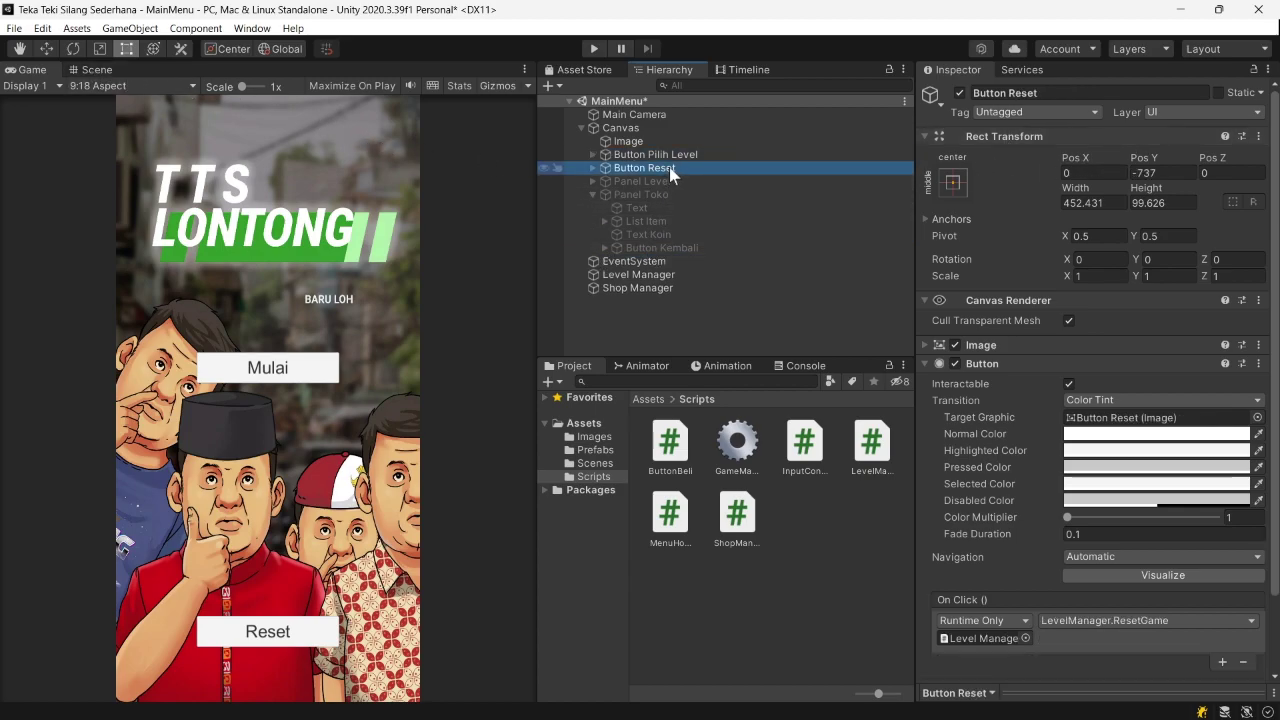
key(ctrl+d)
drag(1272, 167, 659, 160)
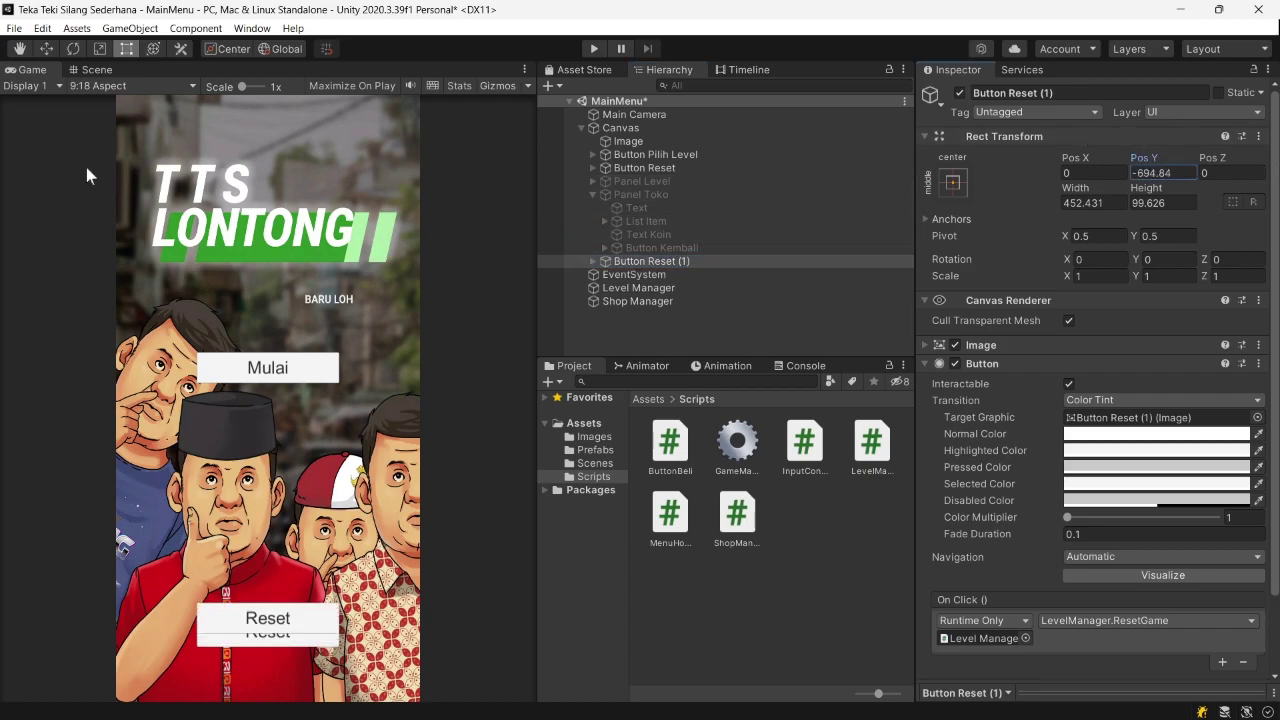
click(594, 260)
click(637, 274)
double_click(946, 380)
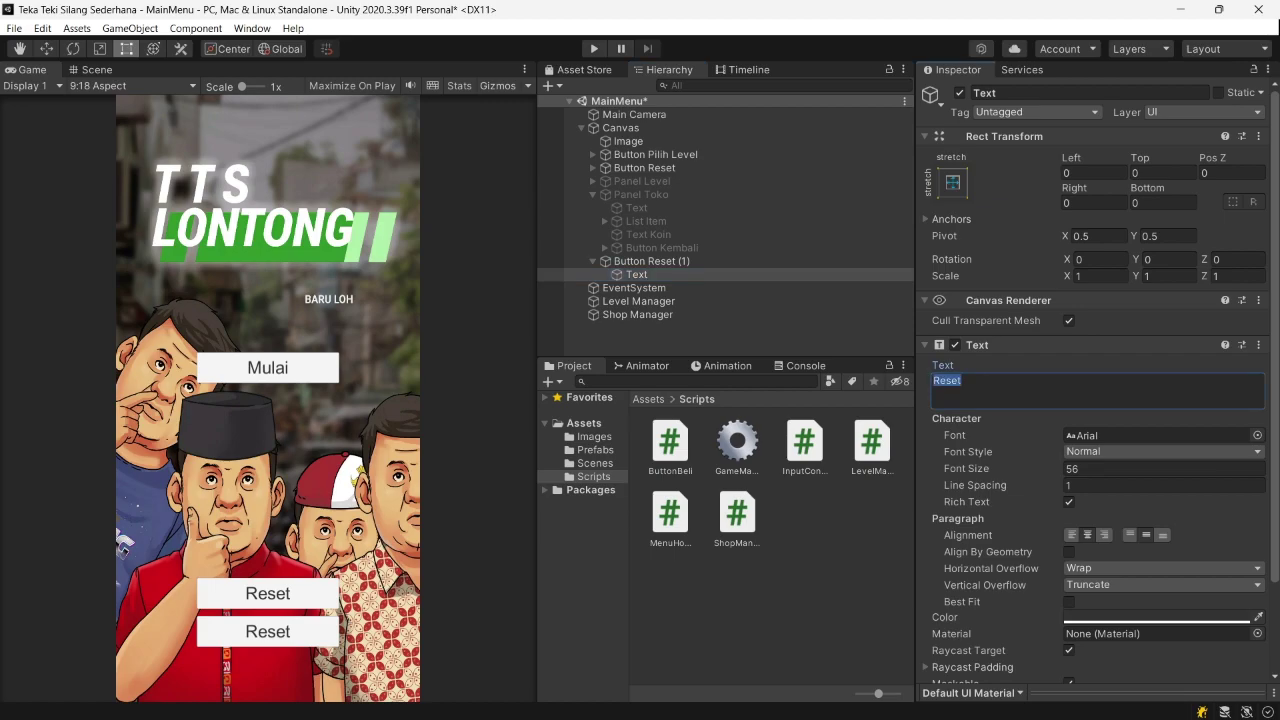
text(Toko)
- Rename it 'Button Toko', make On Click activate Panel Toko, and start Play mode
click(681, 260)
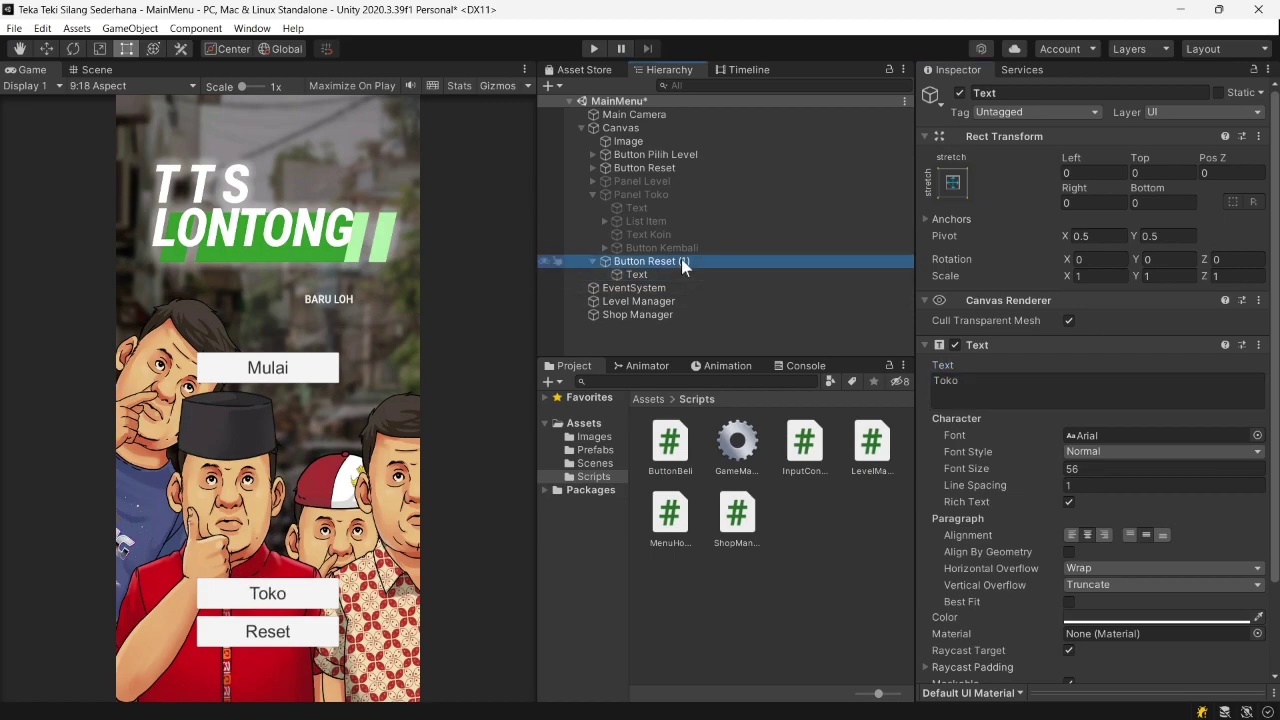
drag(1008, 93, 1143, 94)
key(BackSpace)
text(Button Toko)
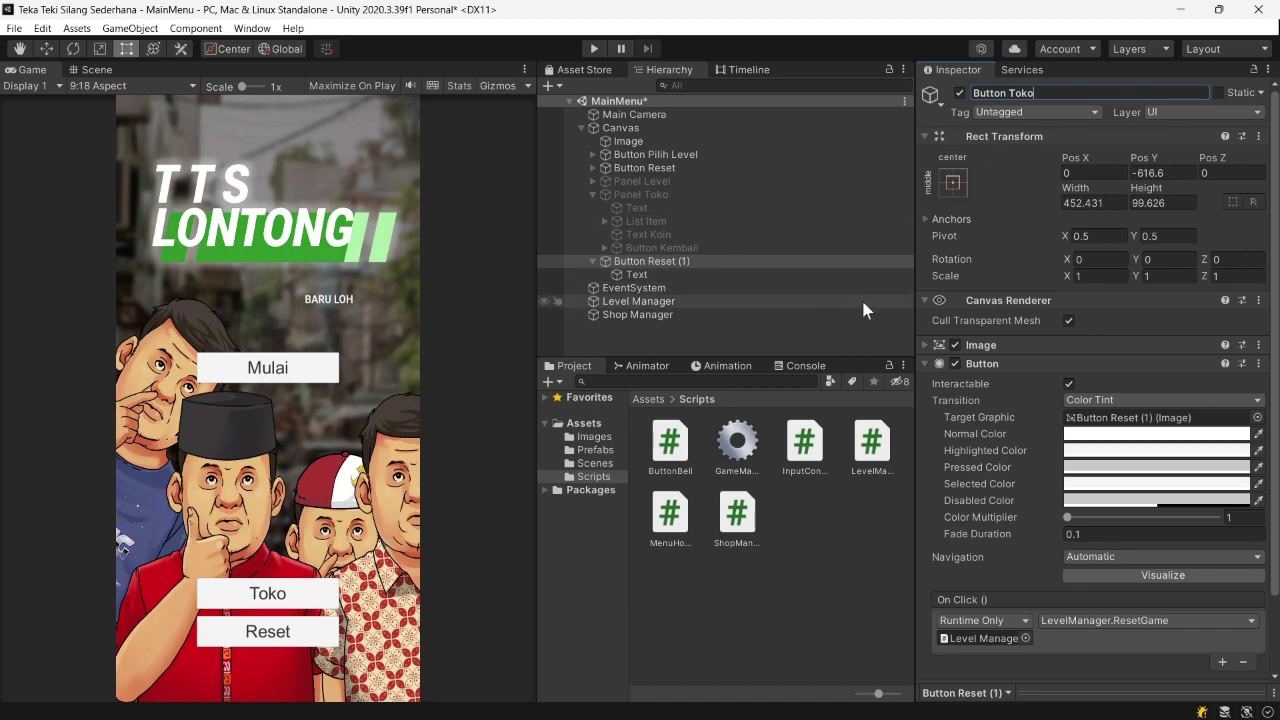
scroll(1035, 364, down, 2)
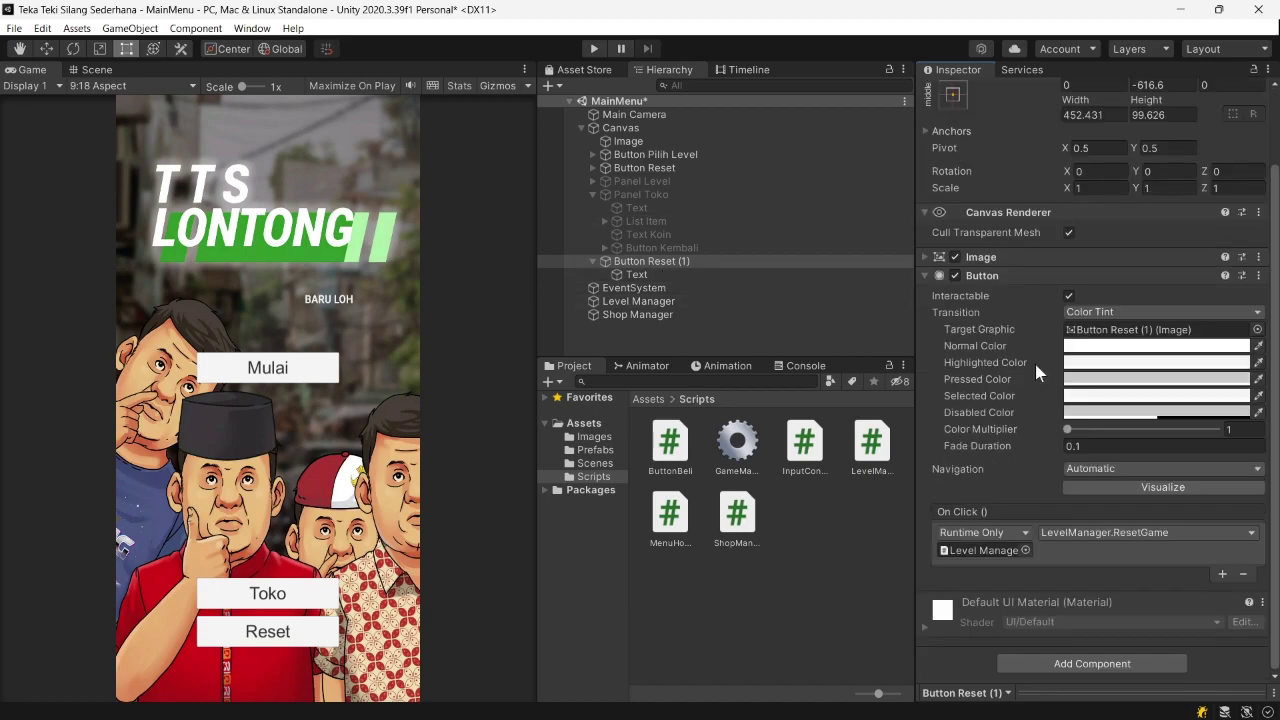
click(966, 449)
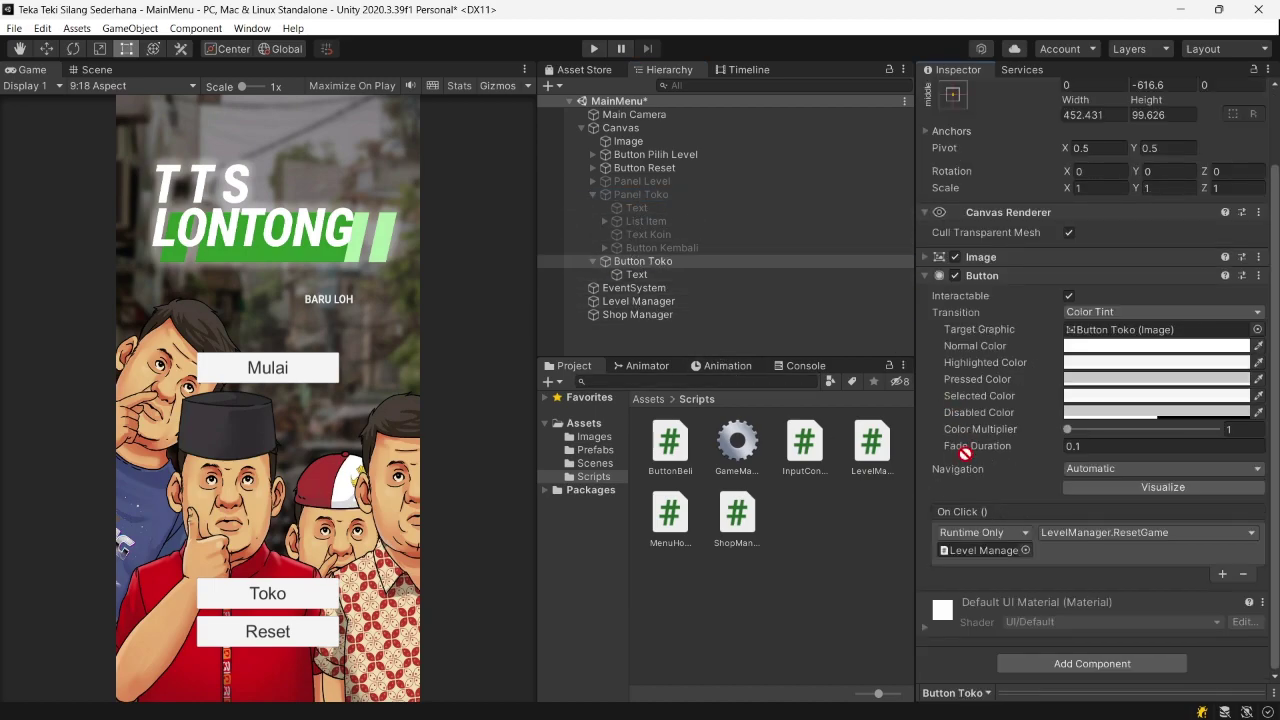
drag(982, 548, 983, 549)
click(1055, 530)
mouse_move(1097, 585)
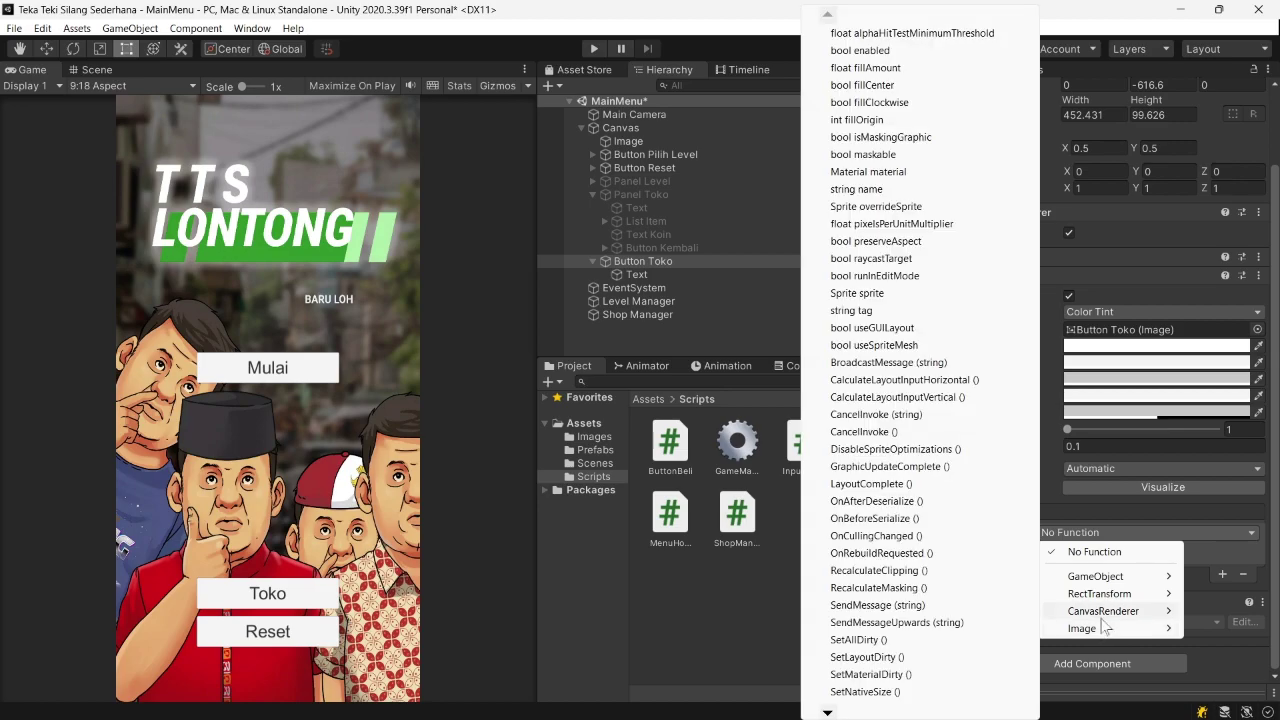
click(960, 698)
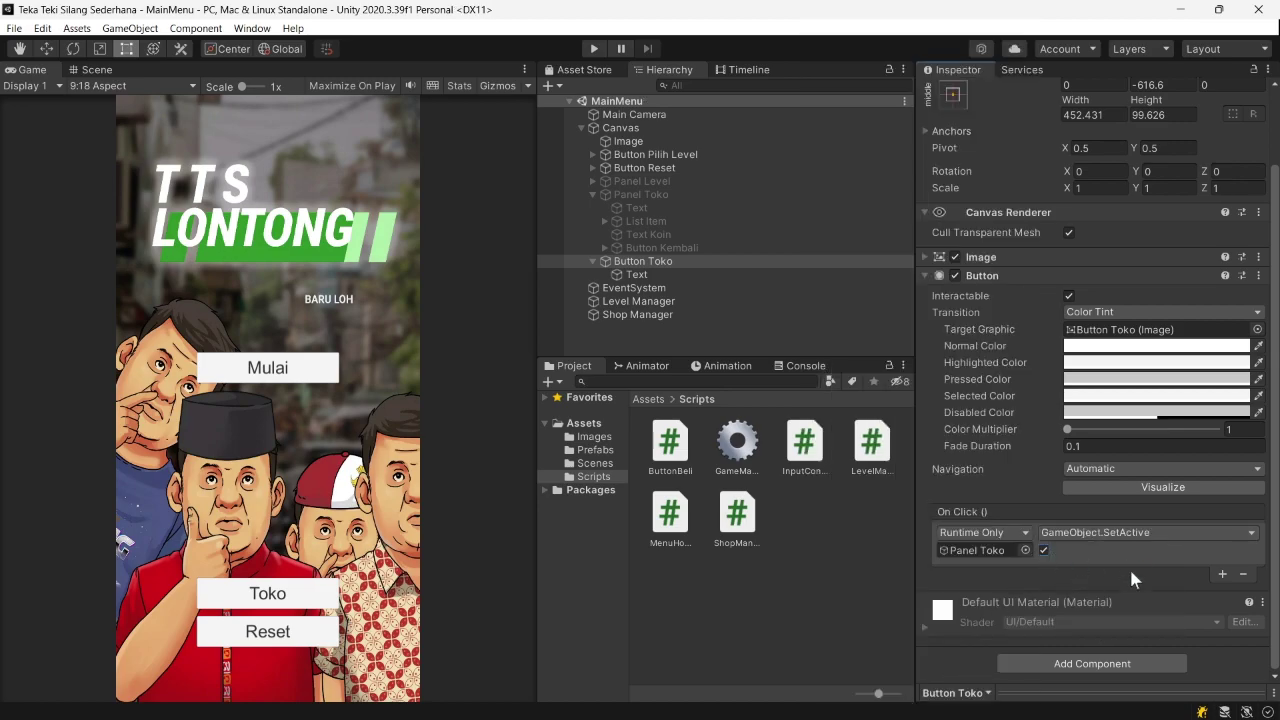
click(595, 48)
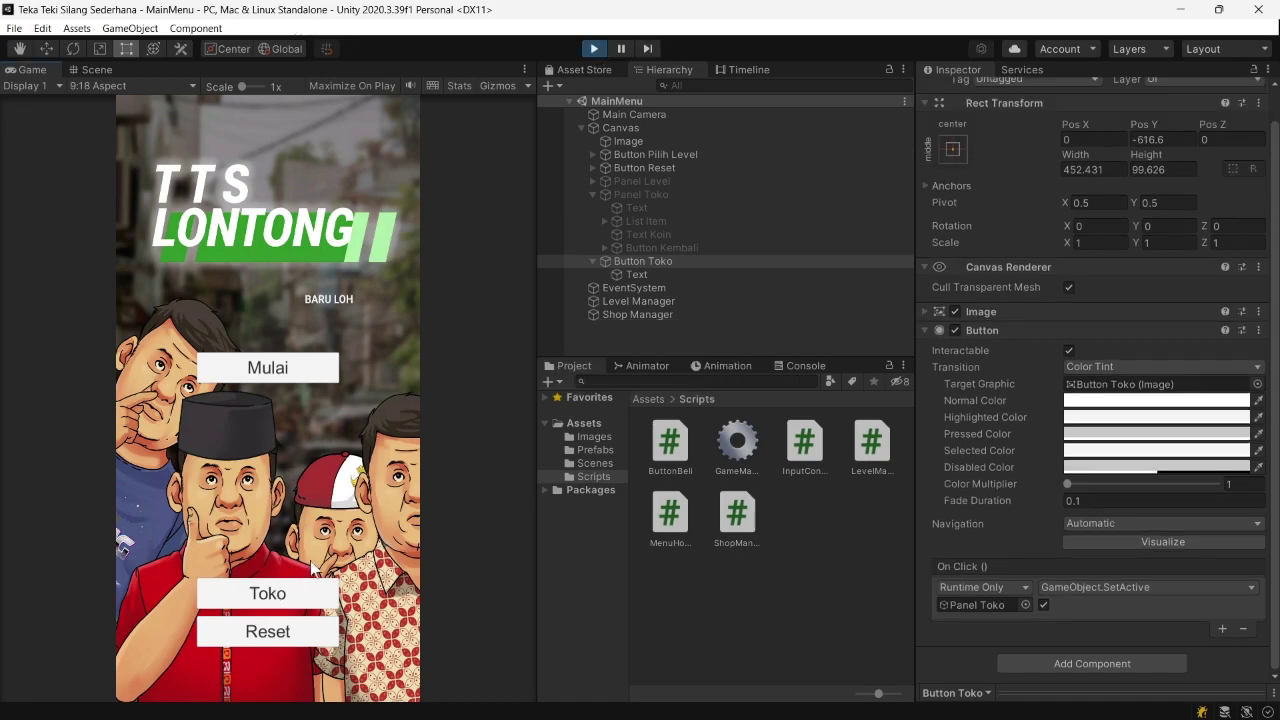
- Move Button Toko between Button Reset and Panel Level so the level picker covers it
click(275, 378)
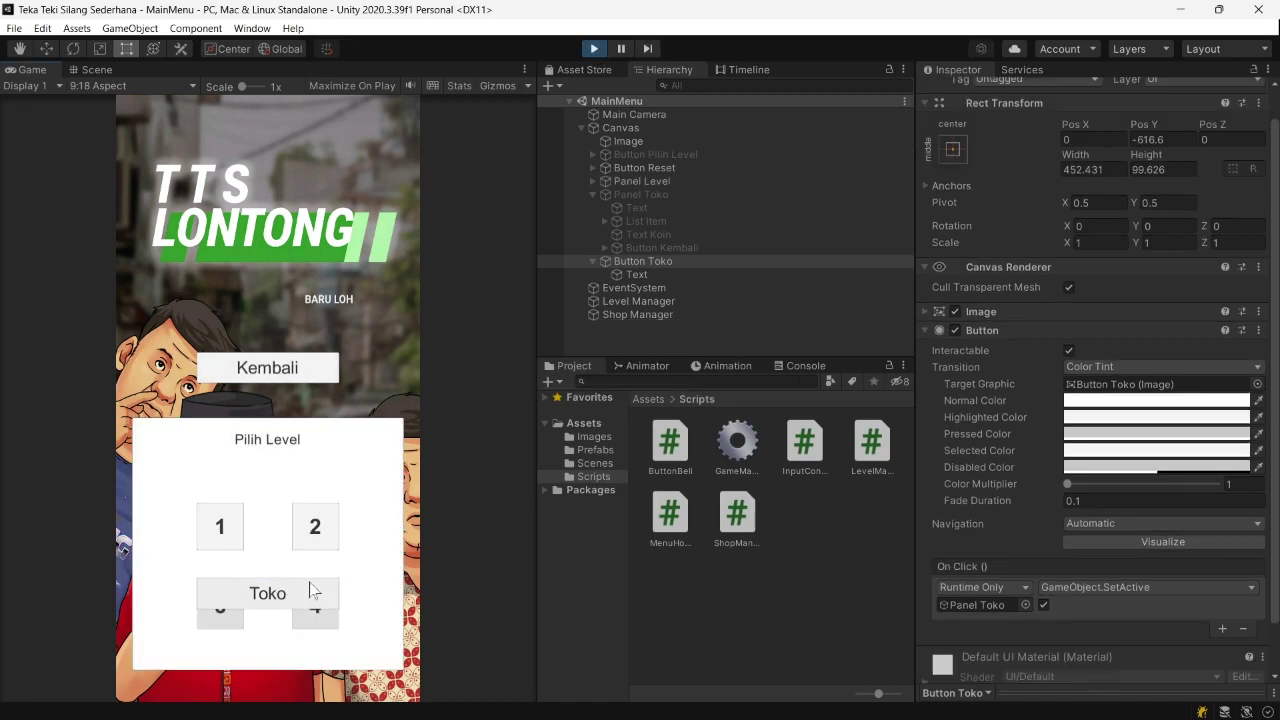
click(594, 260)
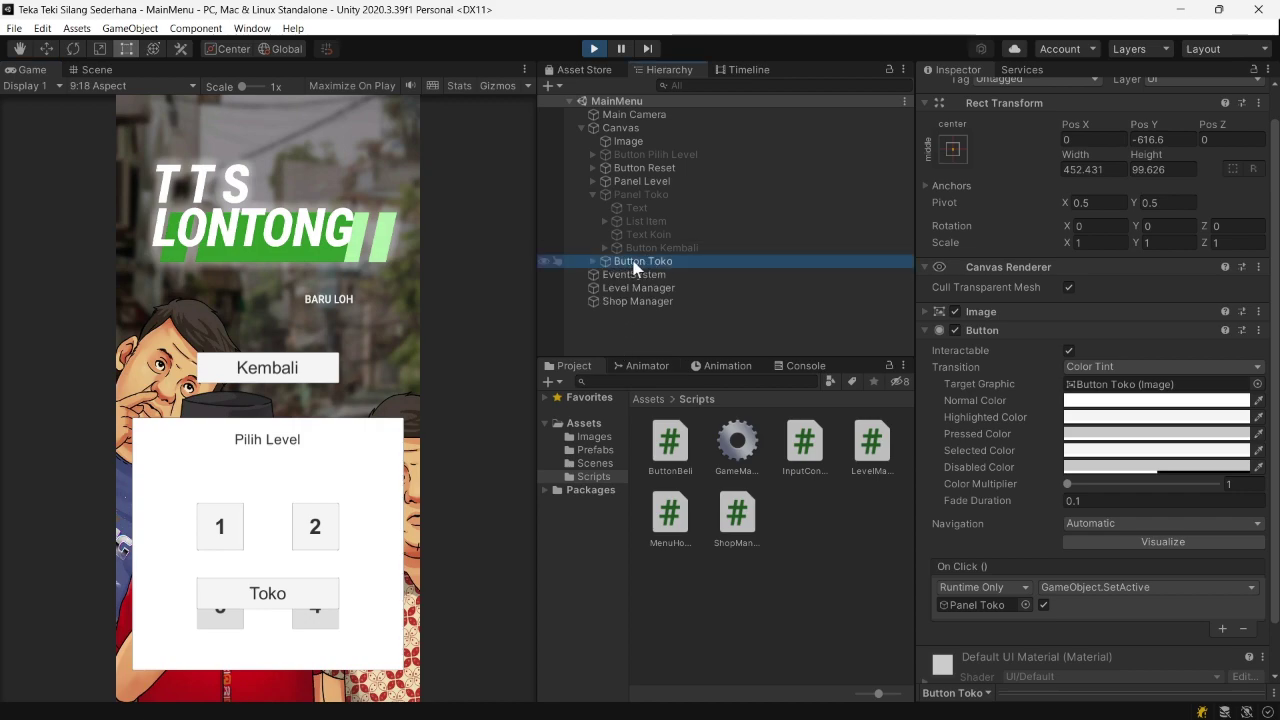
drag(610, 261, 634, 176)
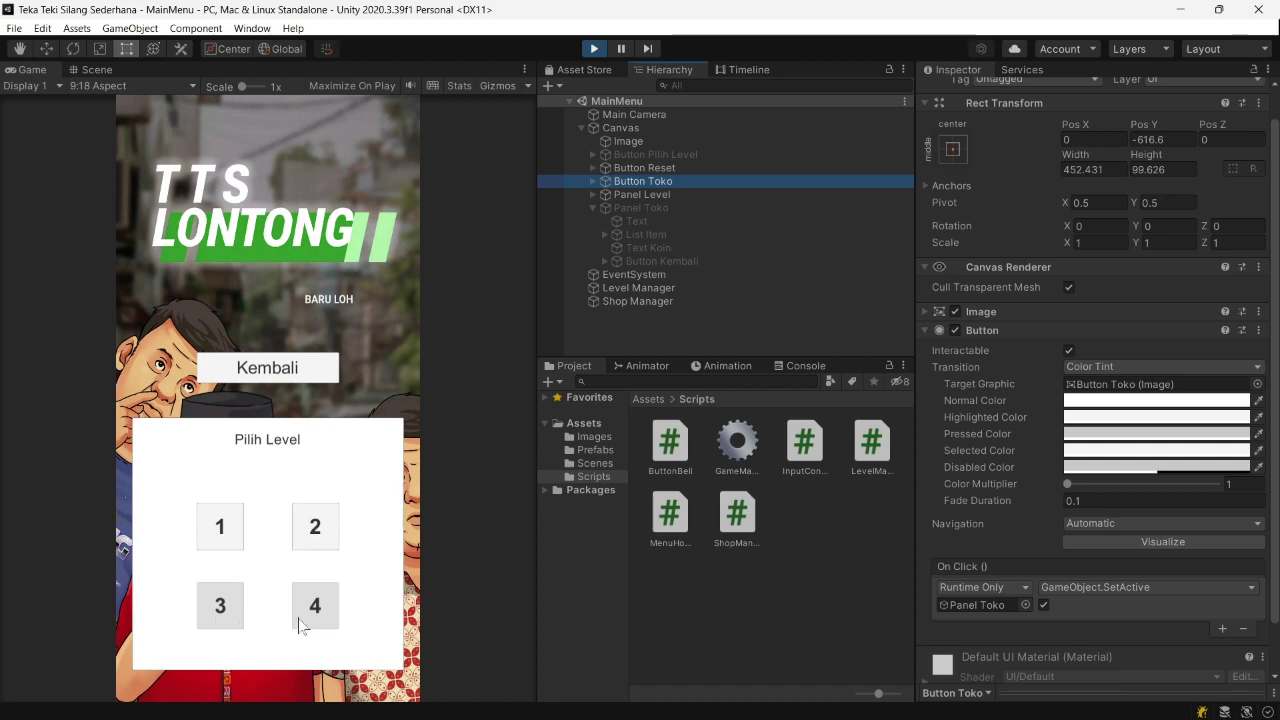
- Buy Level 4 for 5000 Koin, test Kembali and the level picker, then reopen the shop
click(256, 369)
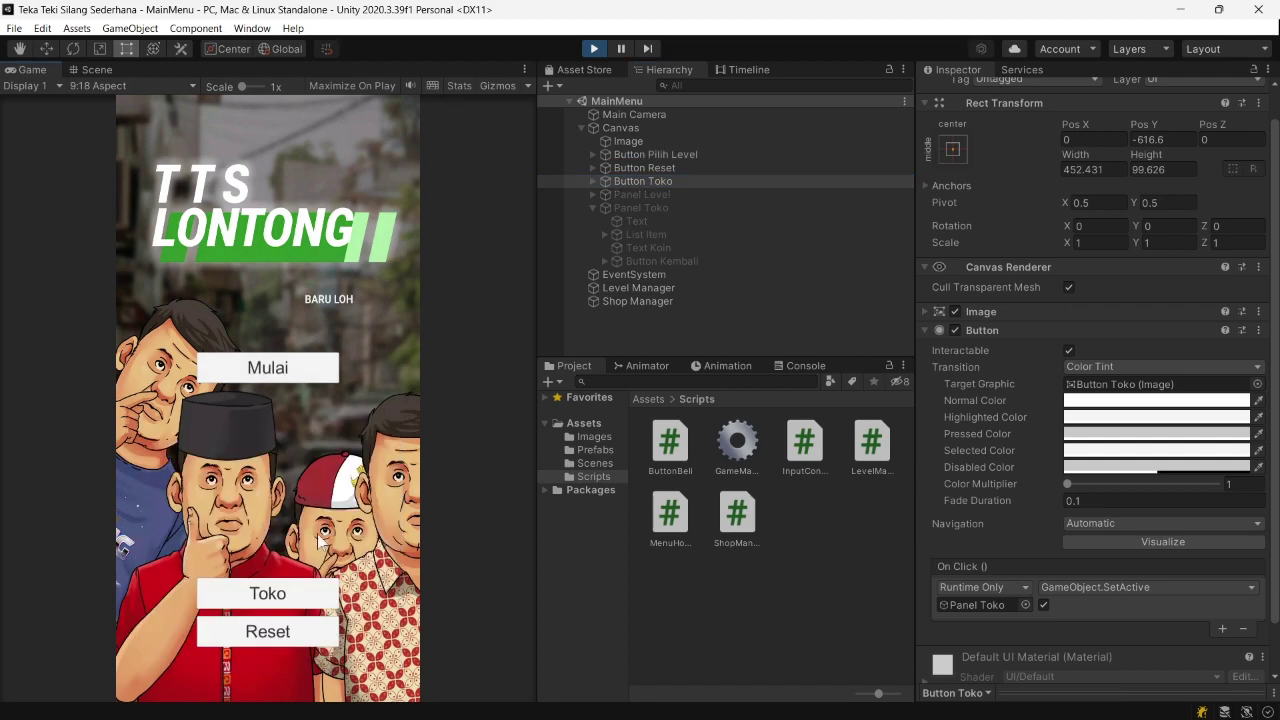
click(296, 593)
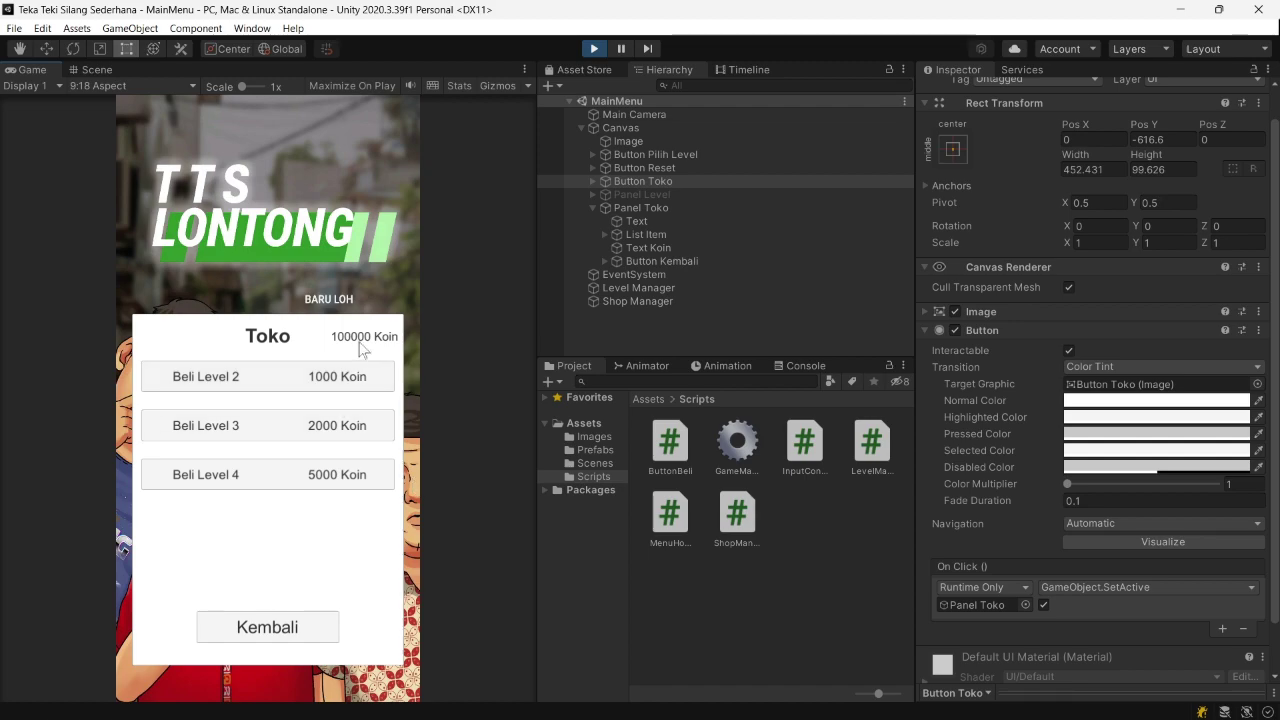
click(260, 491)
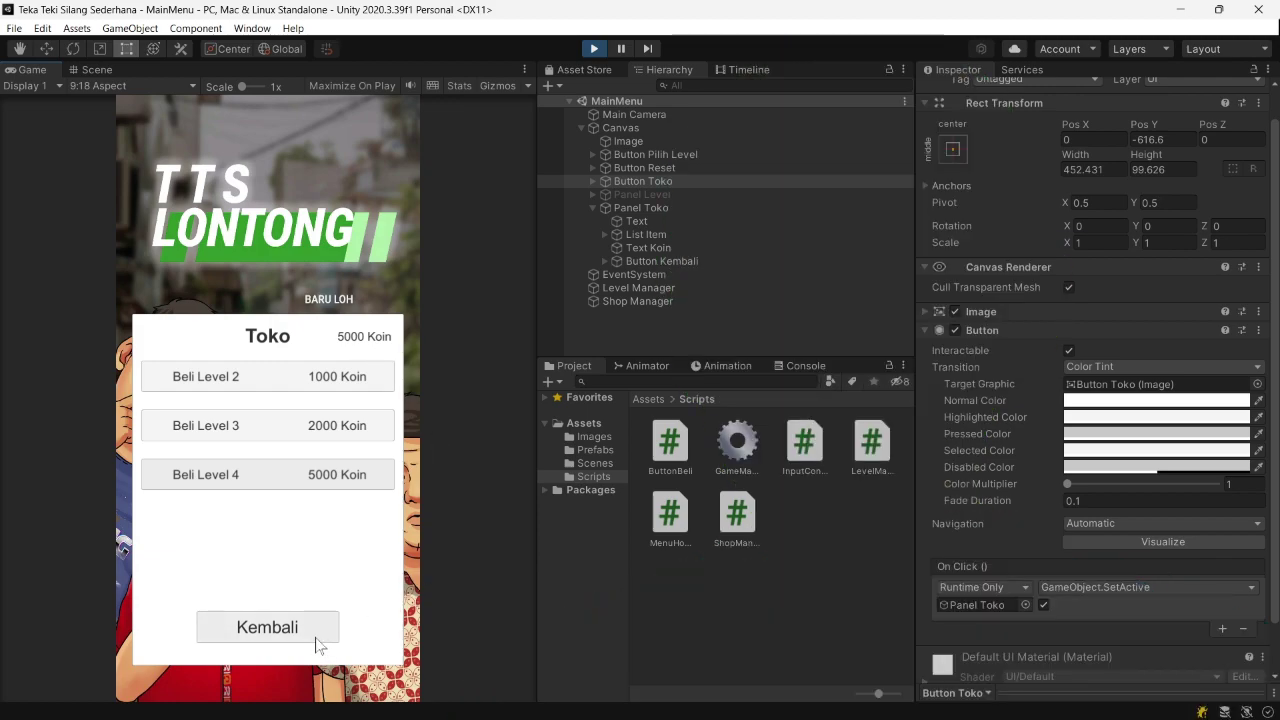
click(312, 641)
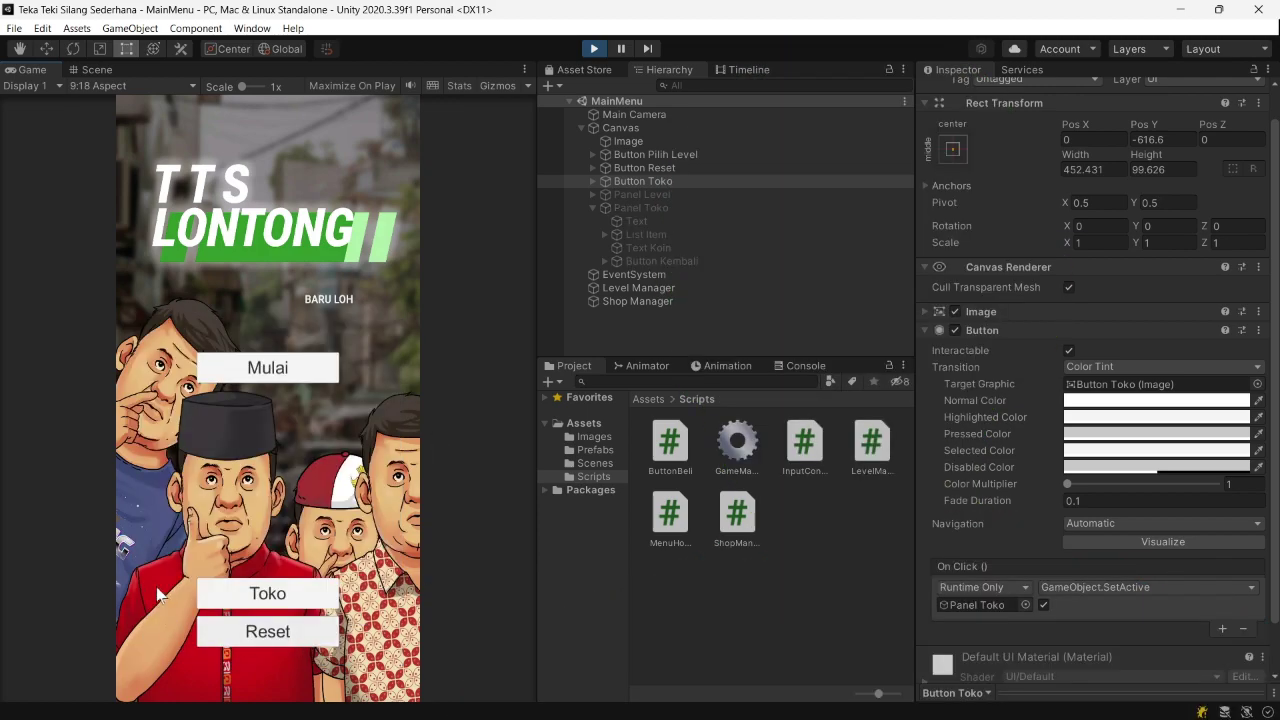
click(288, 380)
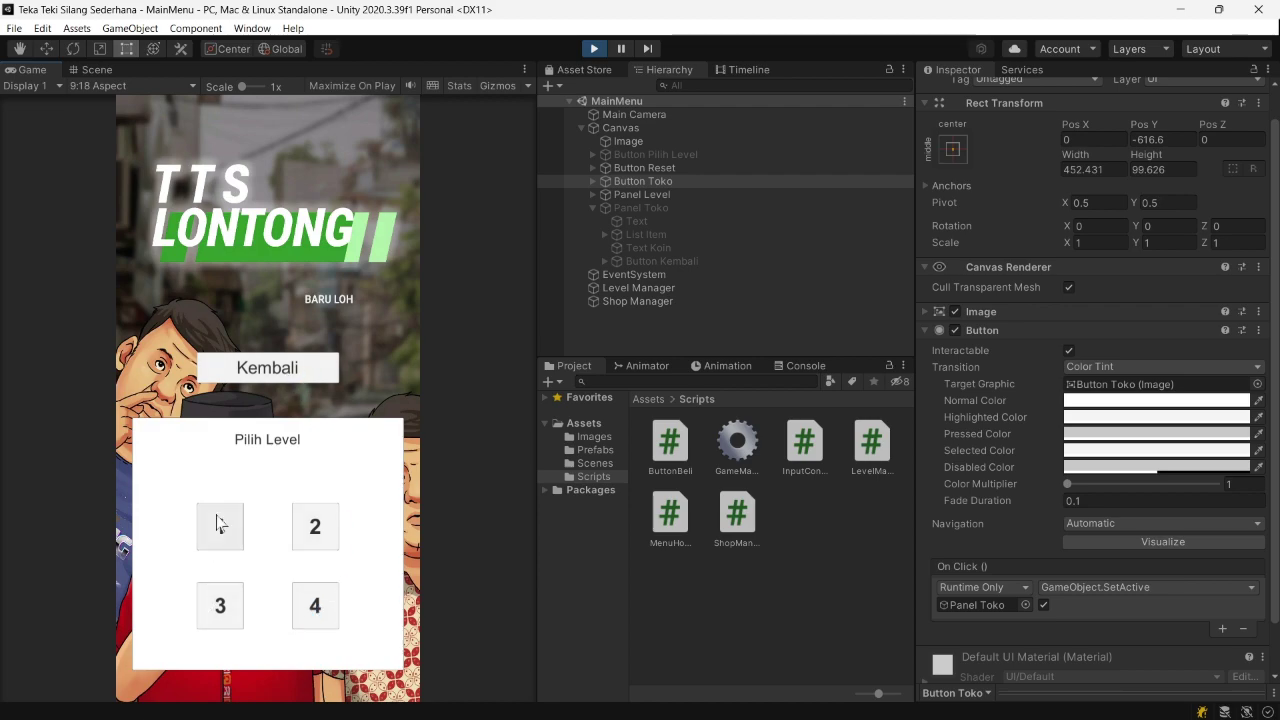
click(240, 535)
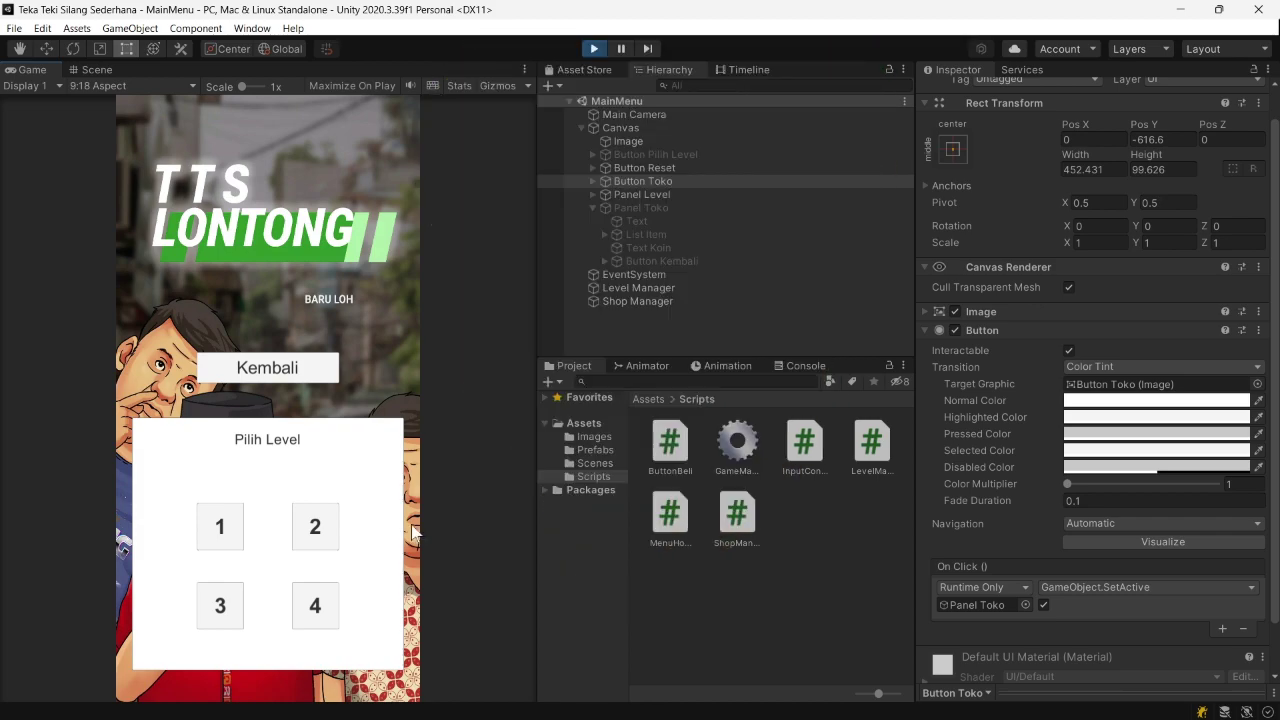
click(283, 376)
click(288, 595)
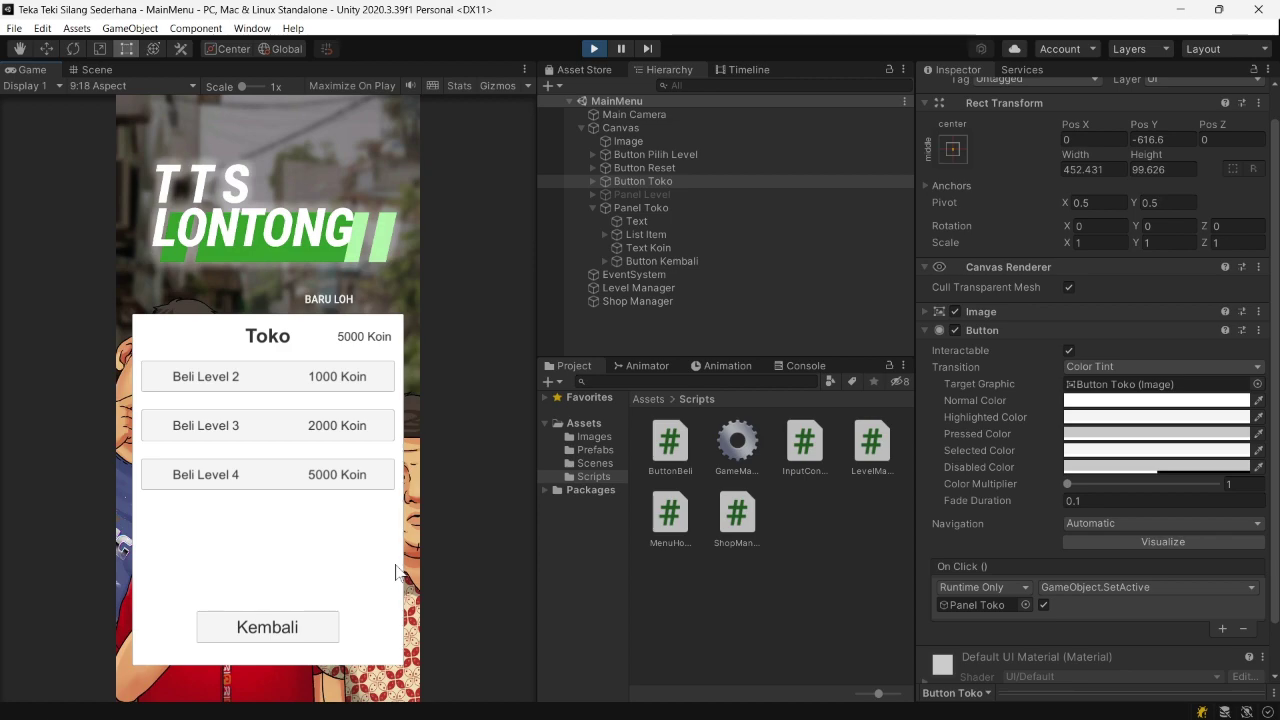
- Open and close the shop and level picker several times, ending on the main menu
click(300, 628)
click(287, 603)
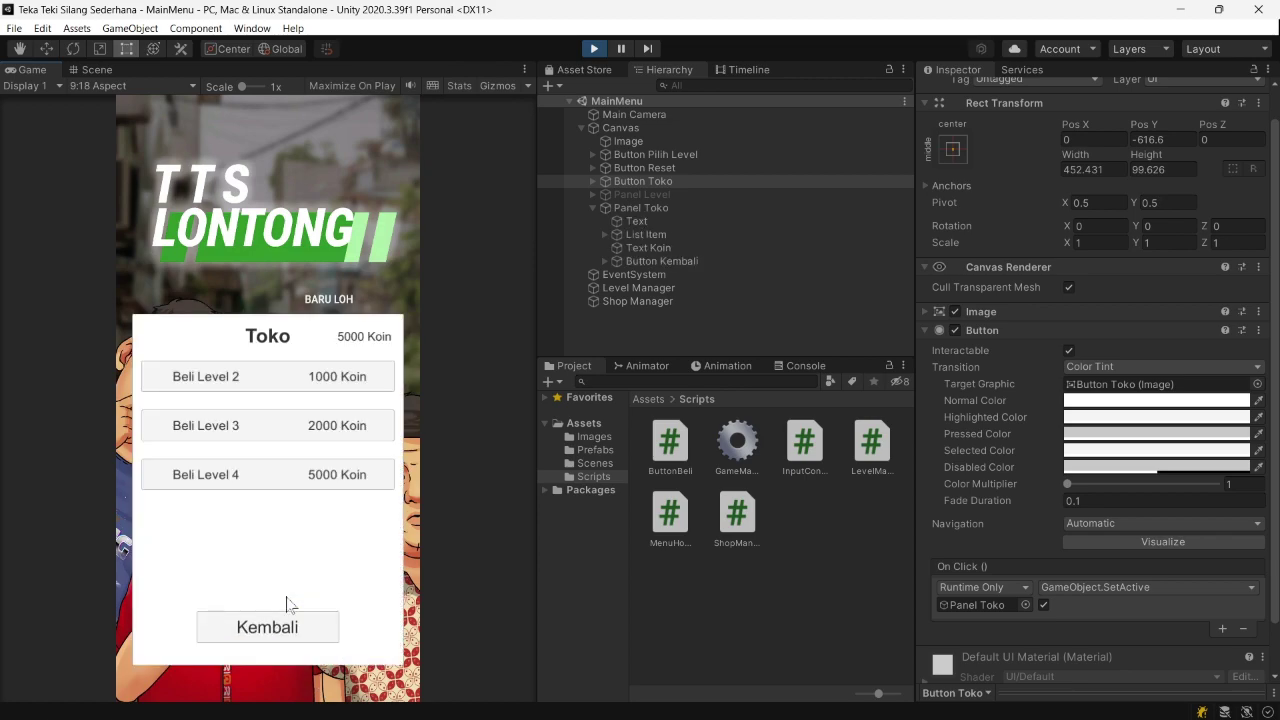
click(321, 628)
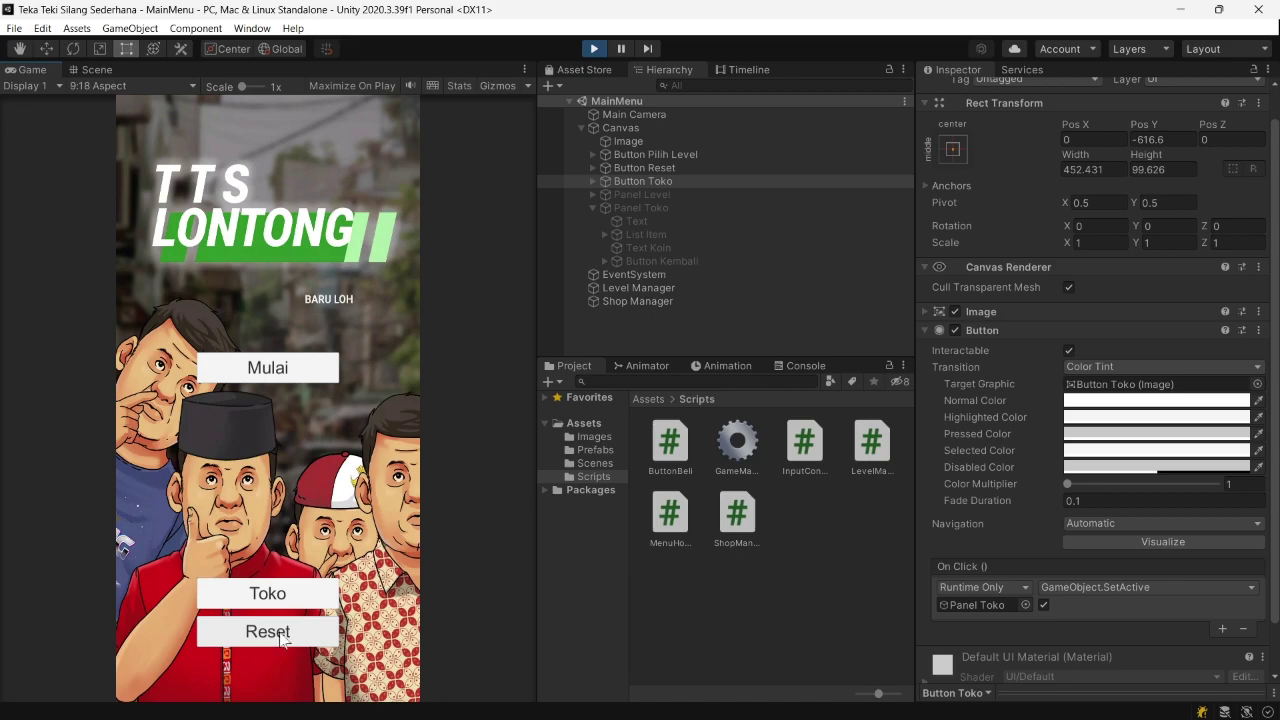
click(258, 366)
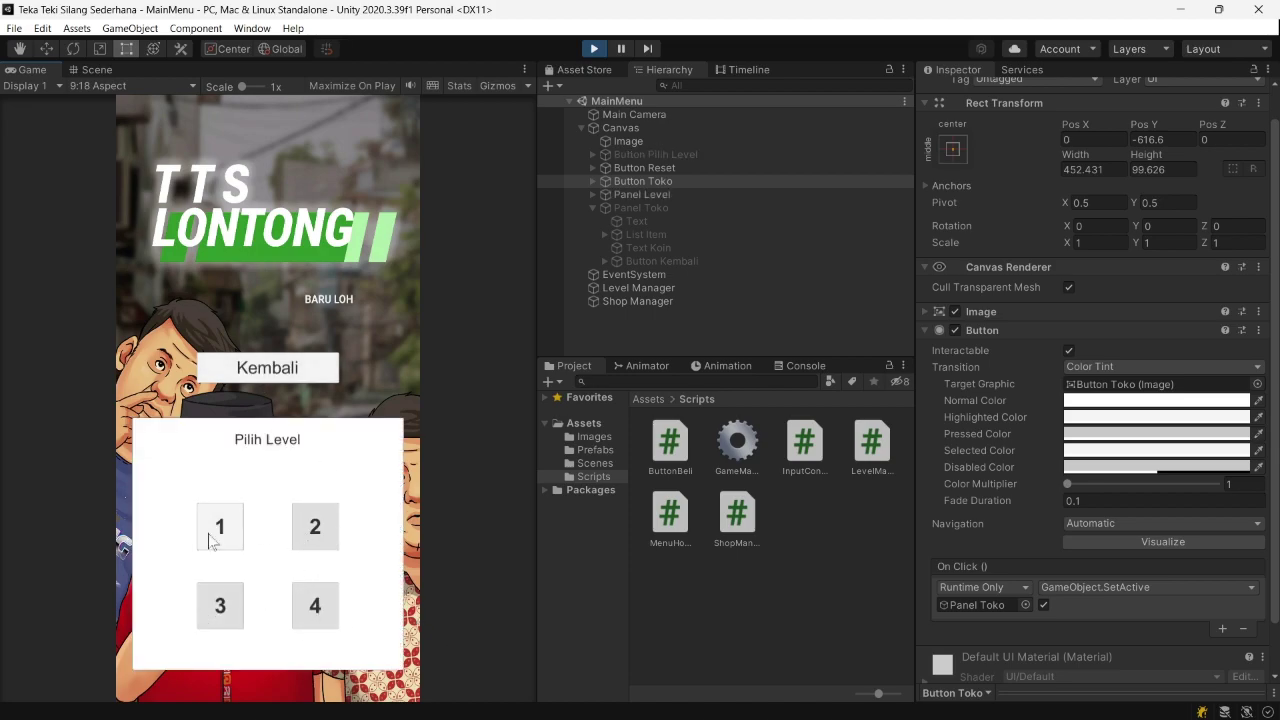
click(300, 376)
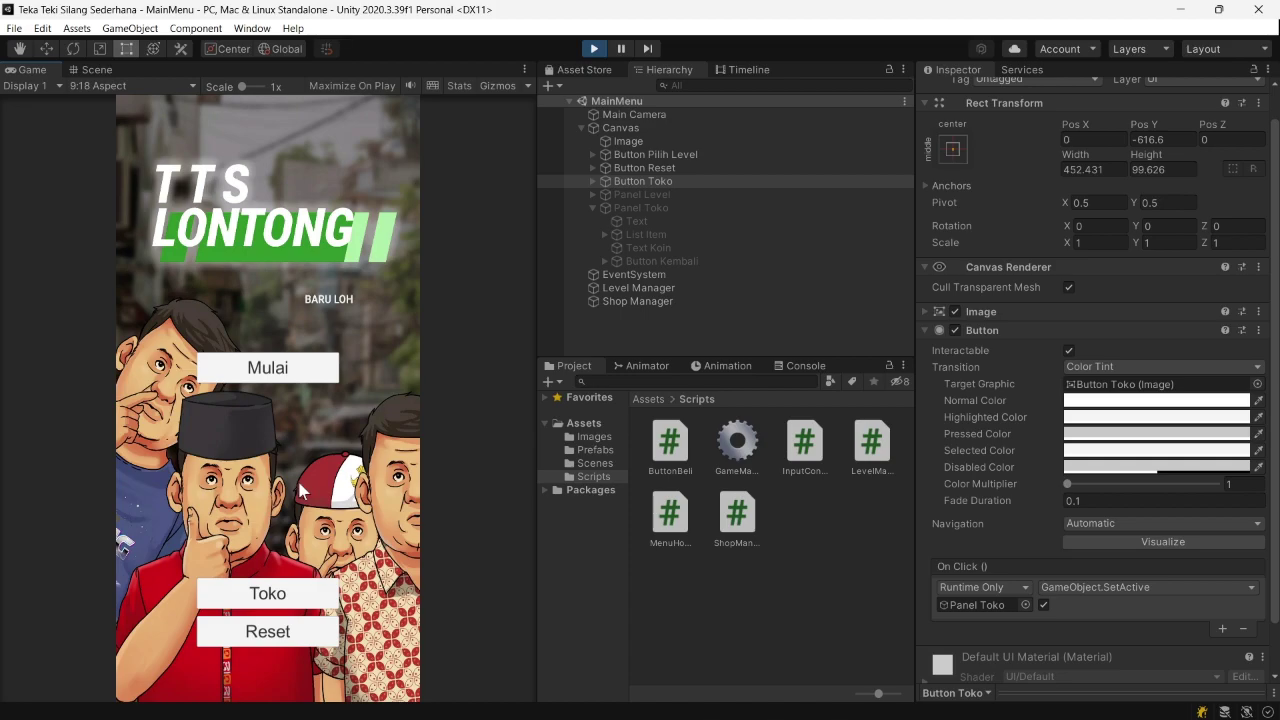
click(304, 368)
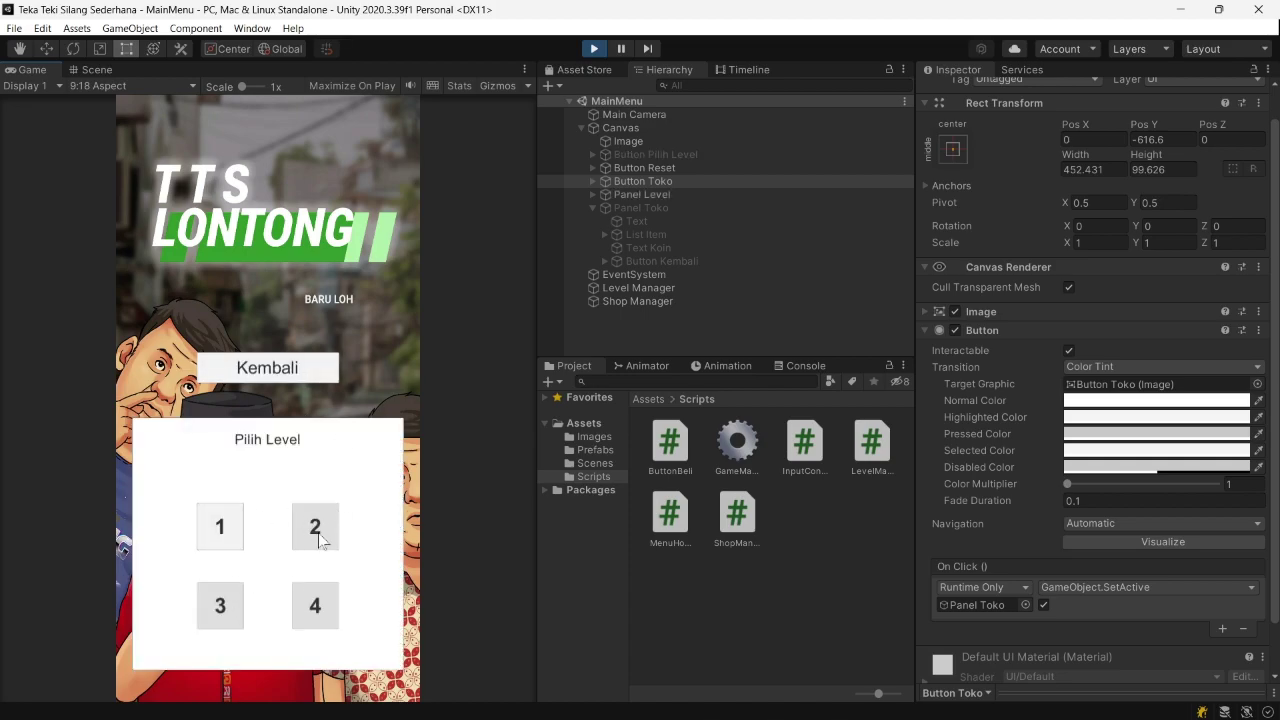
click(300, 366)
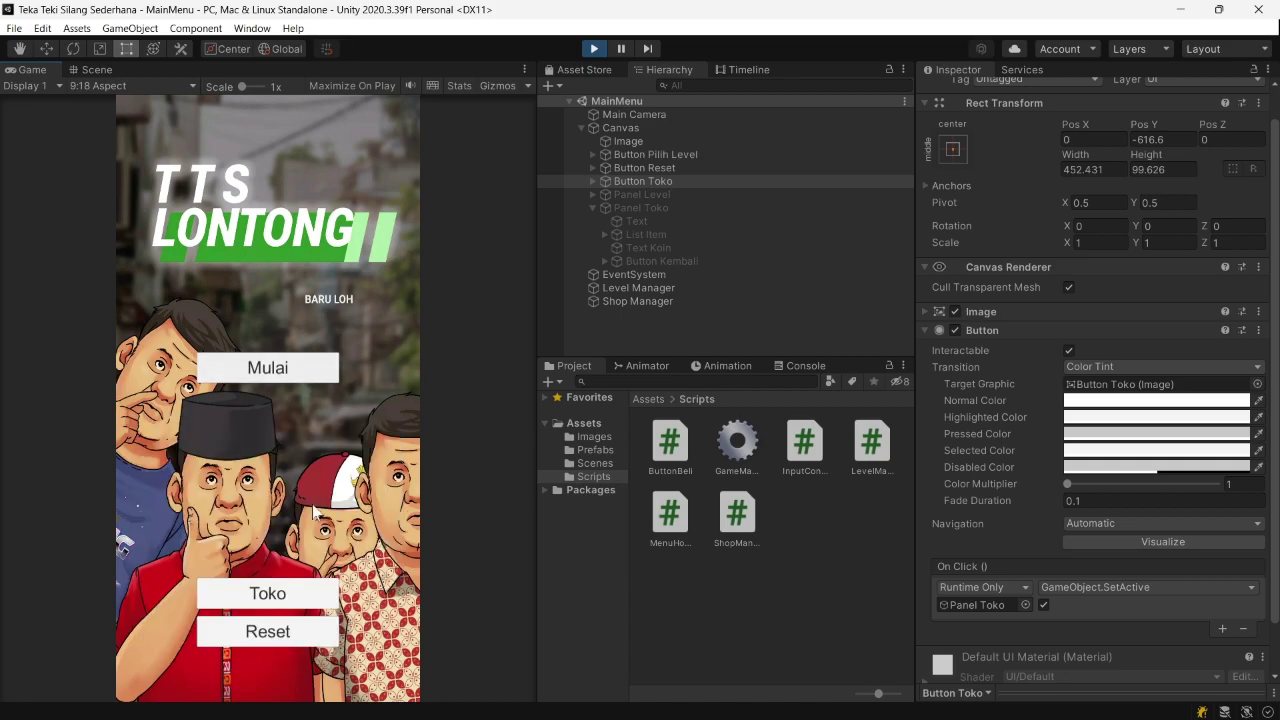
click(241, 600)
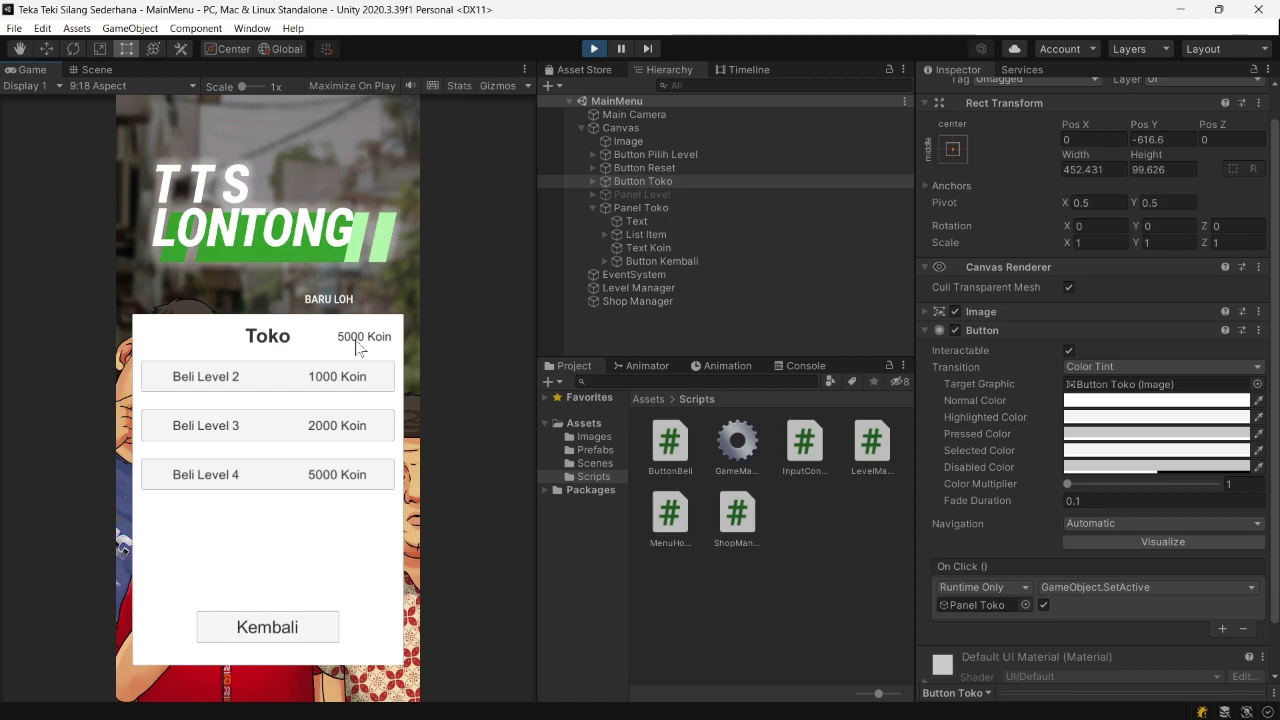
click(291, 624)
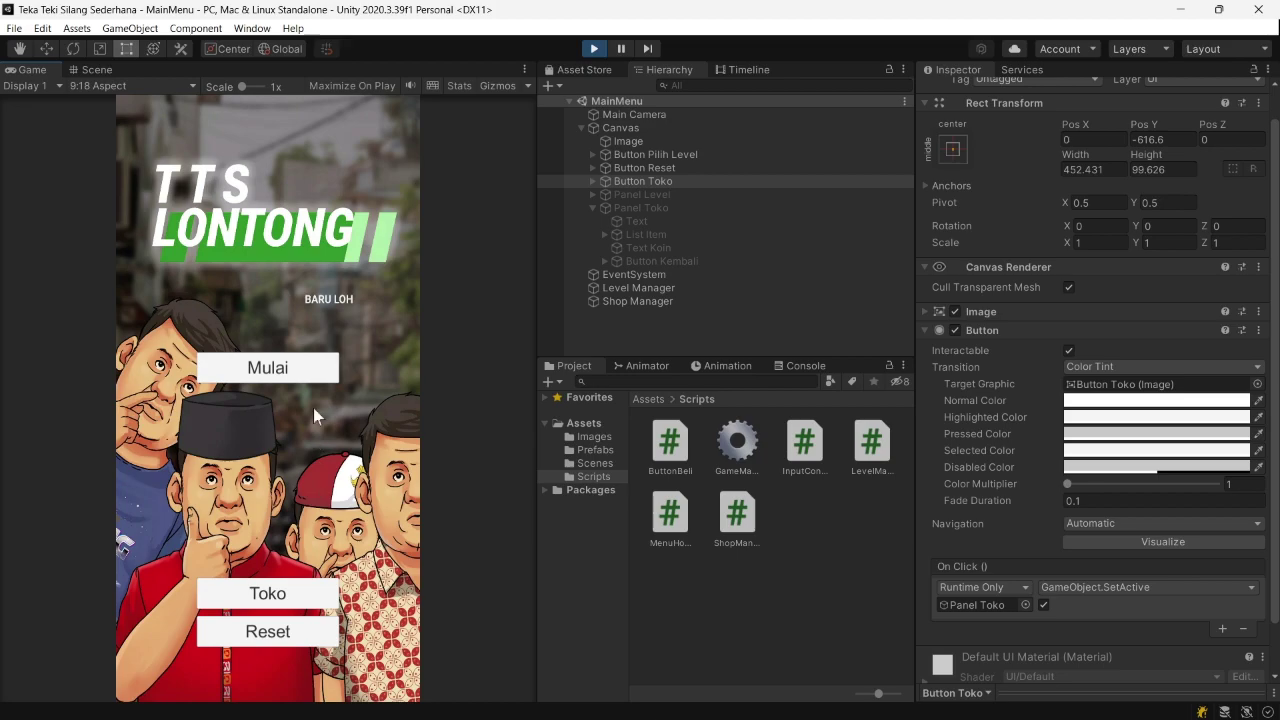
click(305, 370)
click(265, 377)
click(735, 700)
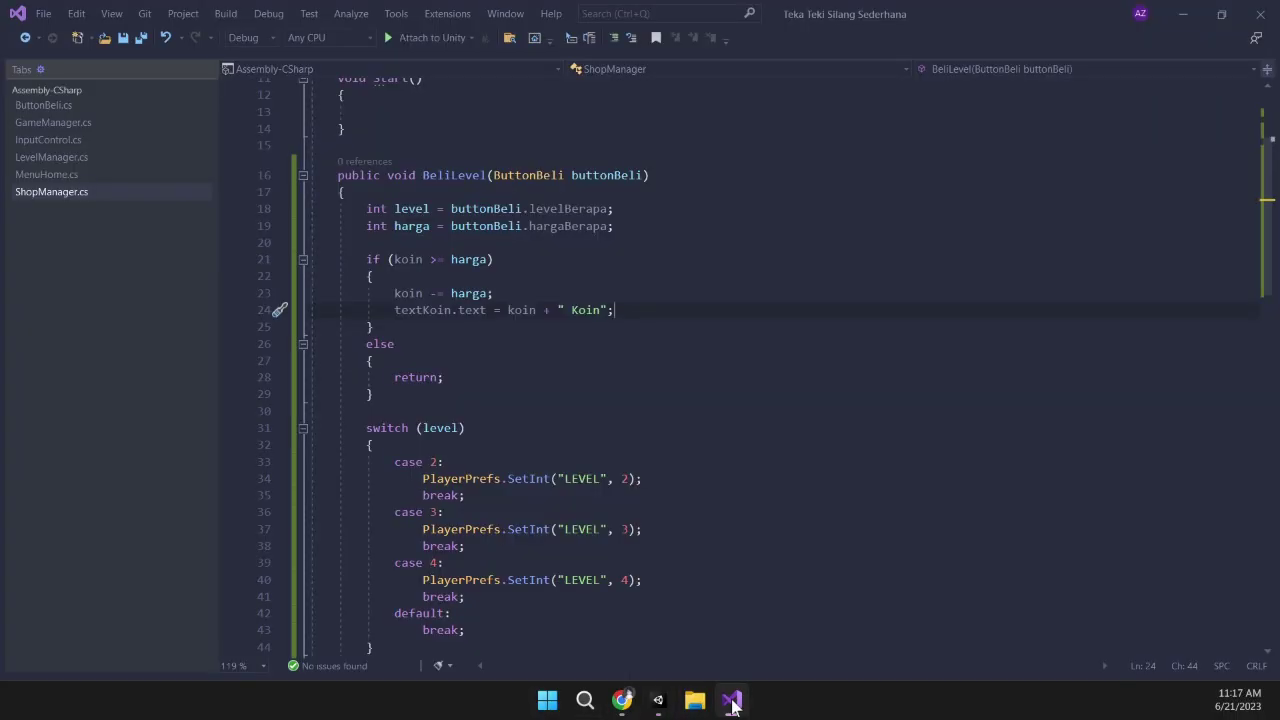
click(418, 250)
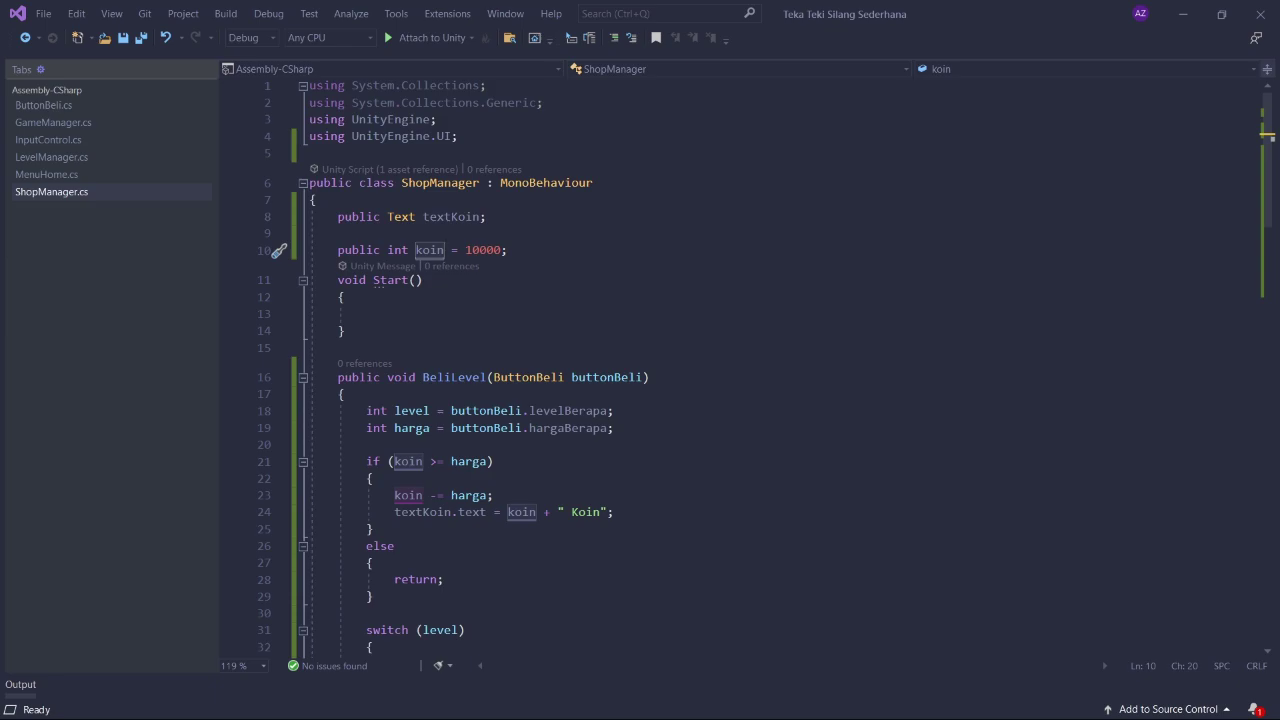
click(1182, 14)
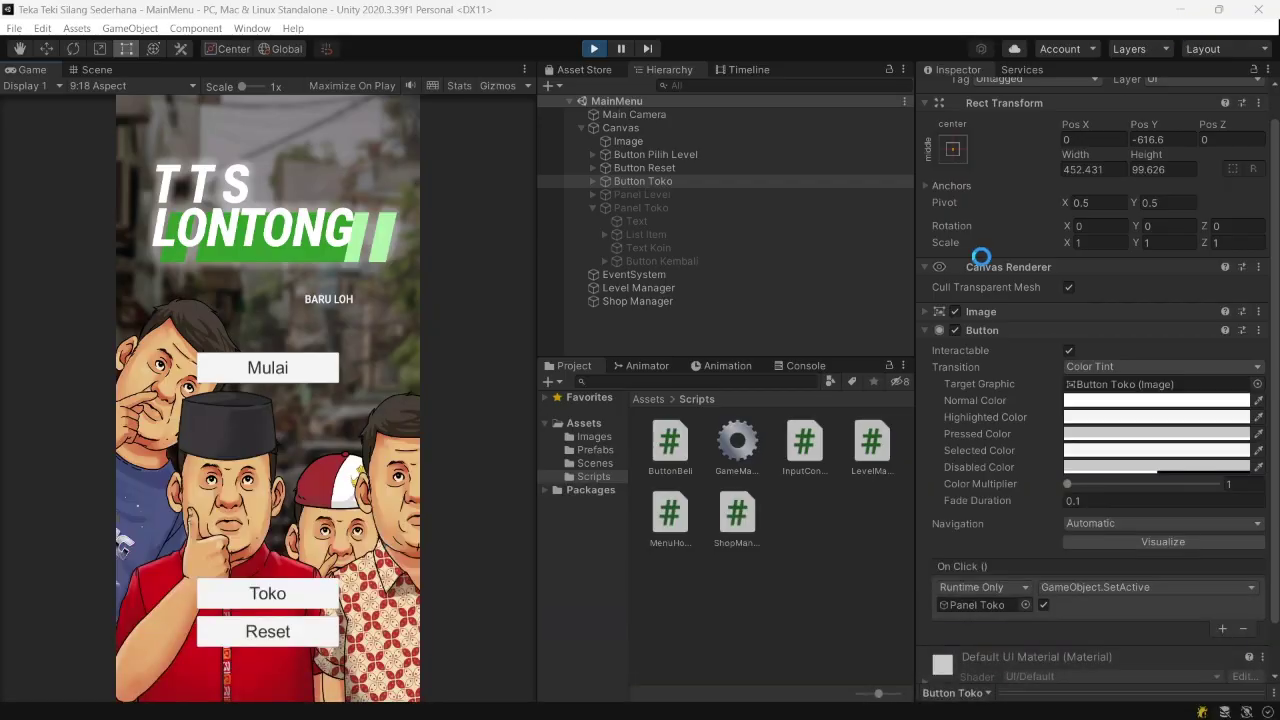
- Retest the level picker and shop panel, then start Level 1 from the picker
click(300, 376)
click(298, 362)
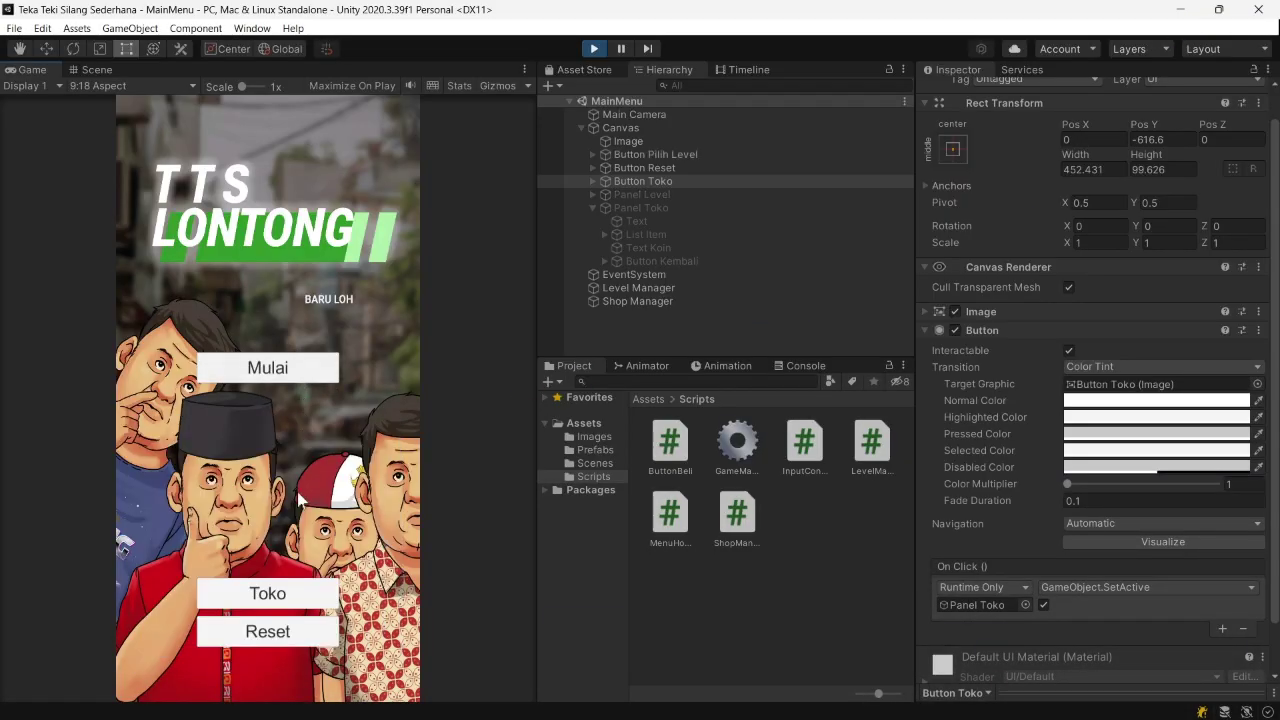
click(281, 590)
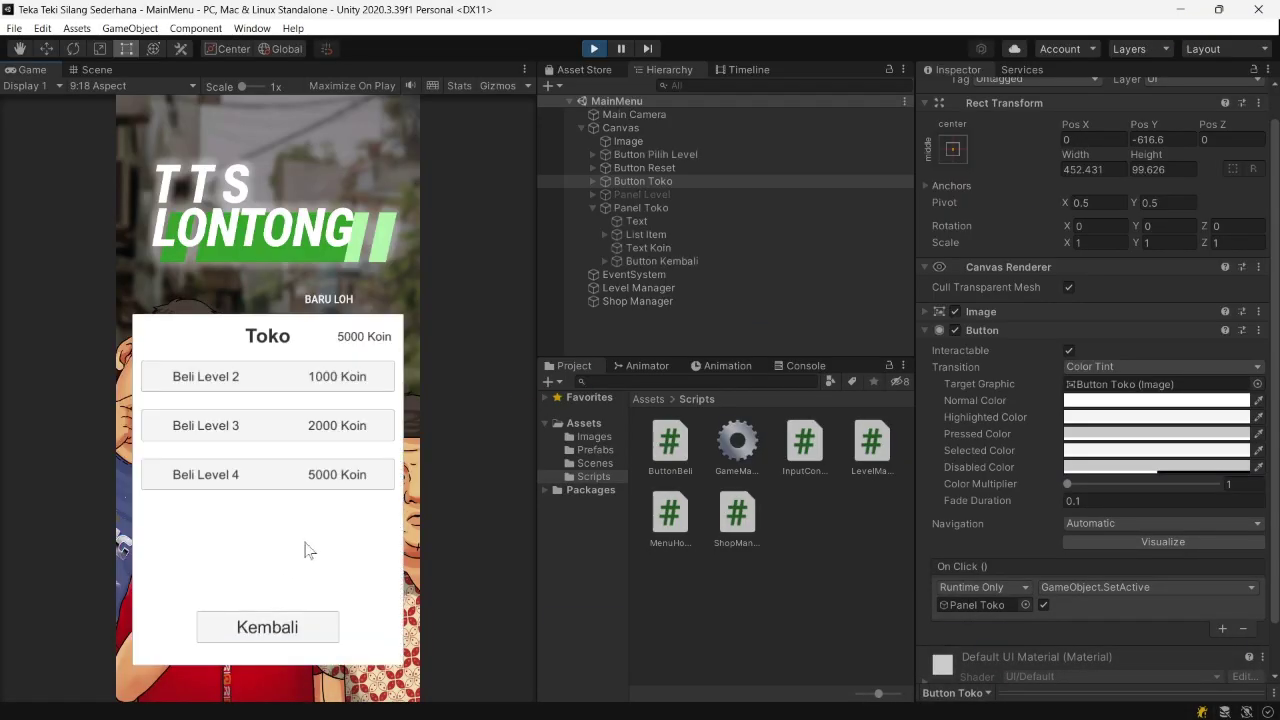
click(310, 630)
click(327, 376)
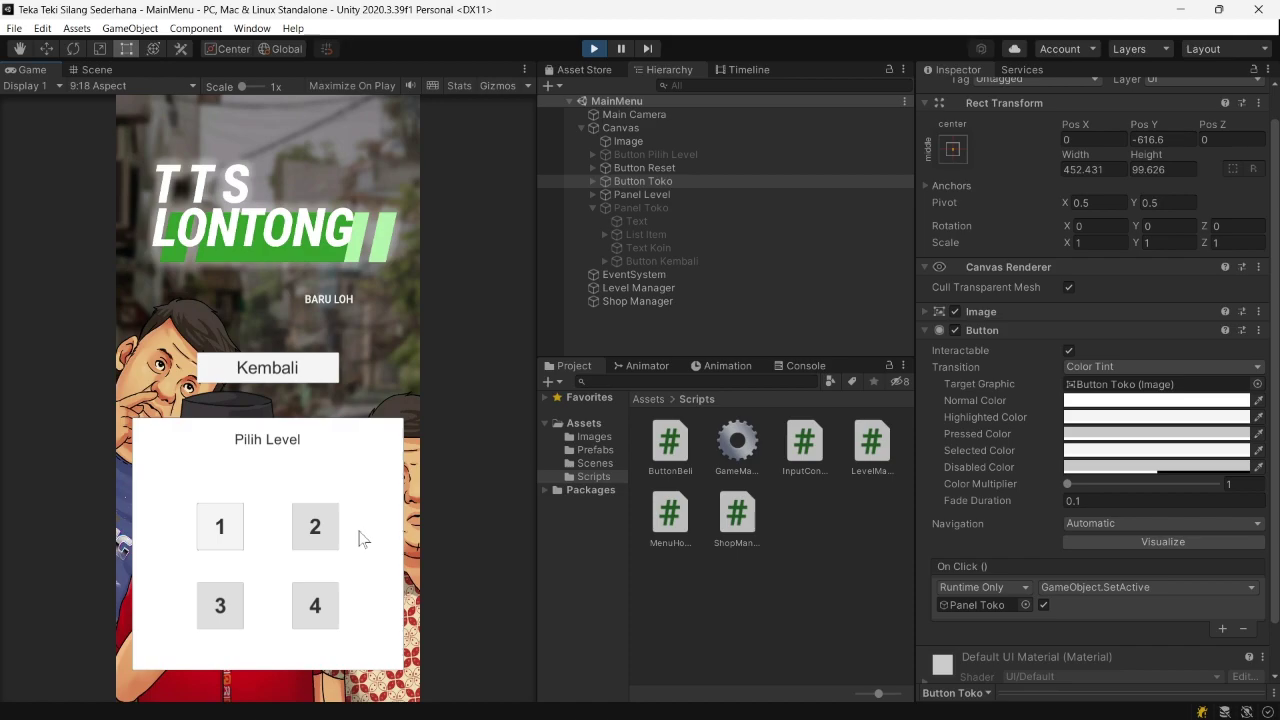
click(220, 524)
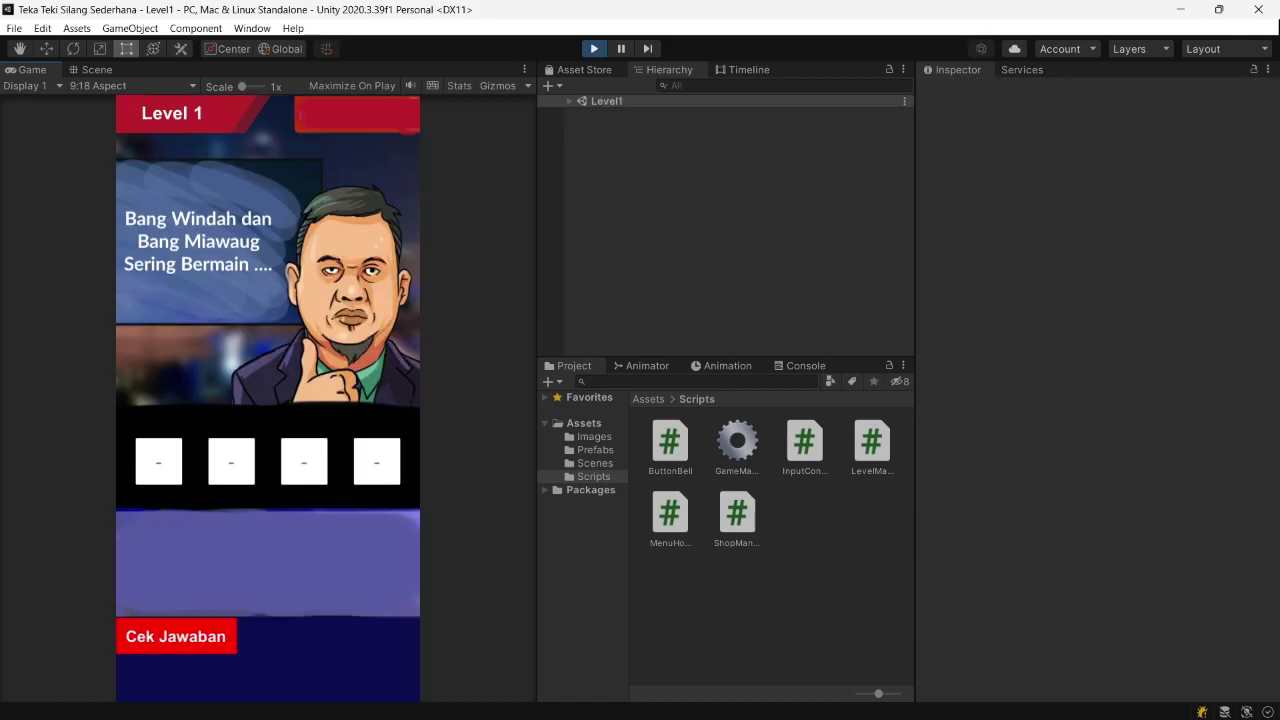